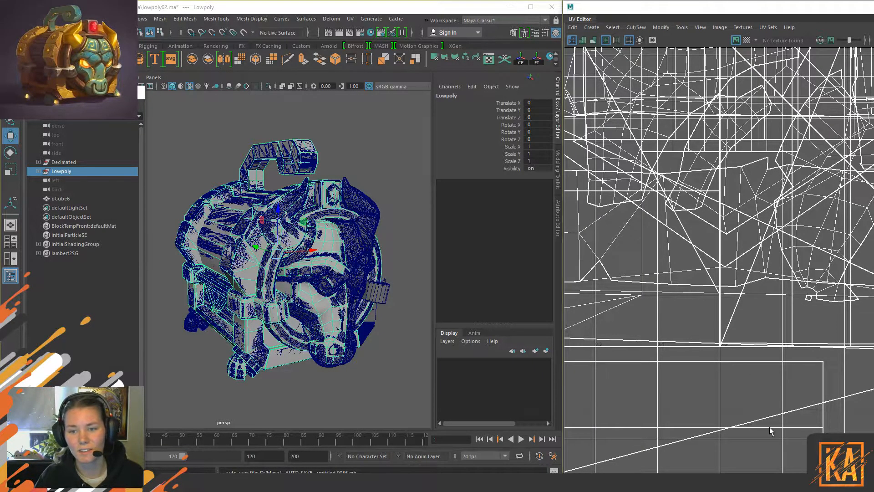
Step: Examine the overall UV layout of the Lowpoly group and the chest model around its side and front
scroll(675, 403, down, 3)
scroll(686, 310, down, 5)
scroll(677, 383, up, 5)
scroll(740, 266, down, 1)
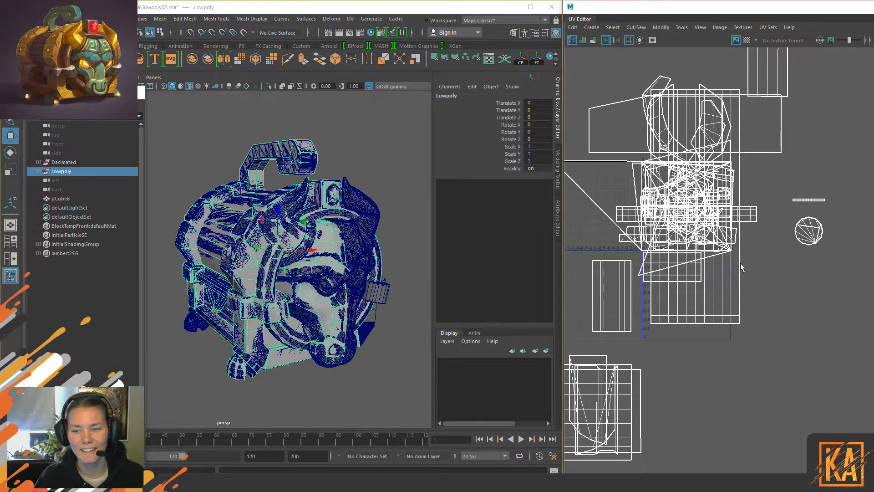
alt+middle_drag(661, 166, 701, 197)
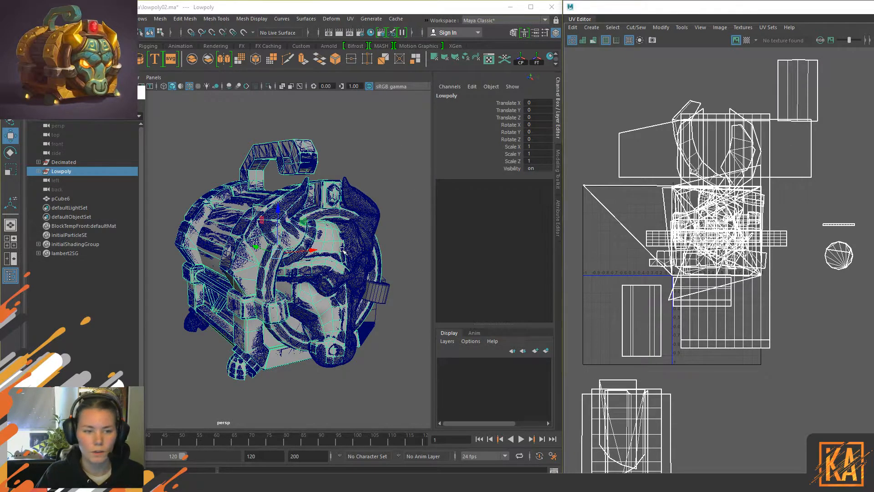
drag(82, 93, 78, 79)
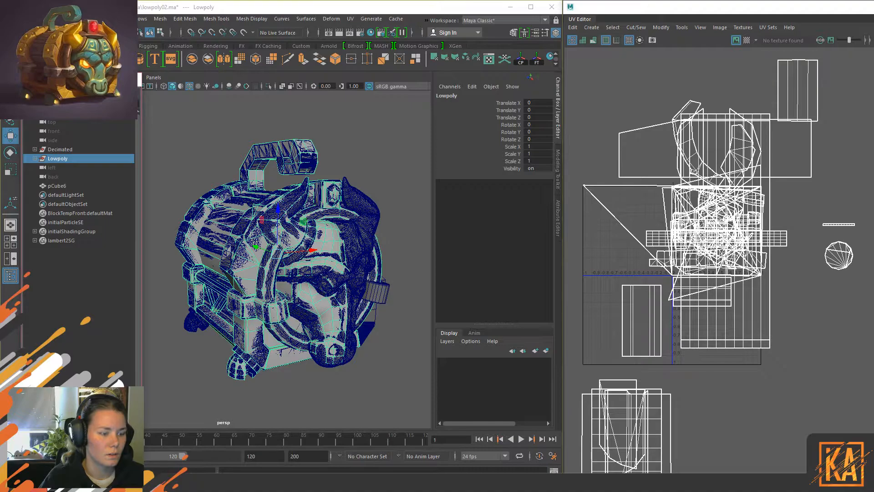
scroll(328, 342, up, 5)
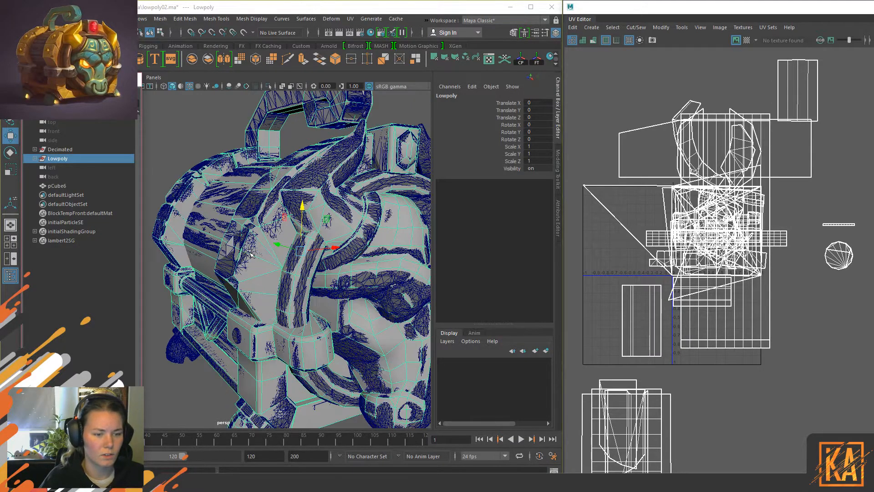
alt+middle_drag(329, 340, 268, 273)
scroll(268, 273, down, 2)
alt+drag(278, 280, 283, 287)
alt+drag(350, 299, 358, 320)
Step: Isolate the Lowpoly group to examine it, and return to the full scene with pCube6 selected
key(f)
click(61, 156)
key(ctrl+1)
alt+drag(346, 160, 362, 157)
click(361, 156)
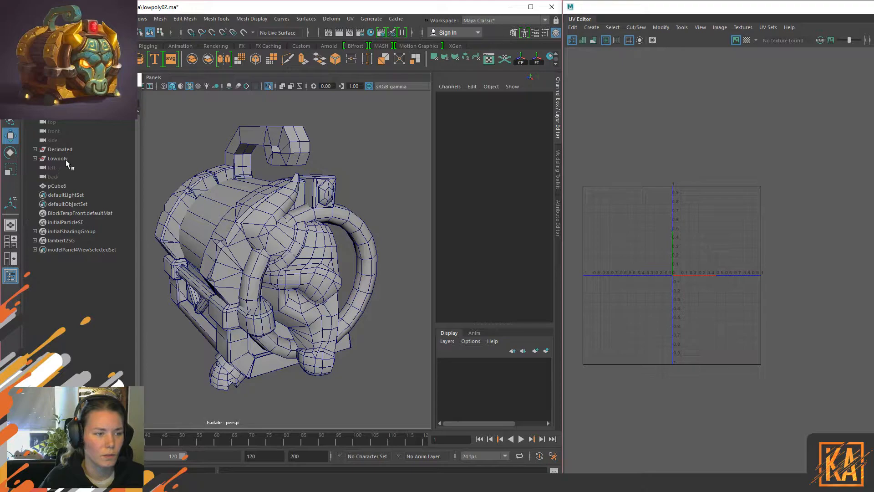
click(64, 187)
key(ctrl+1)
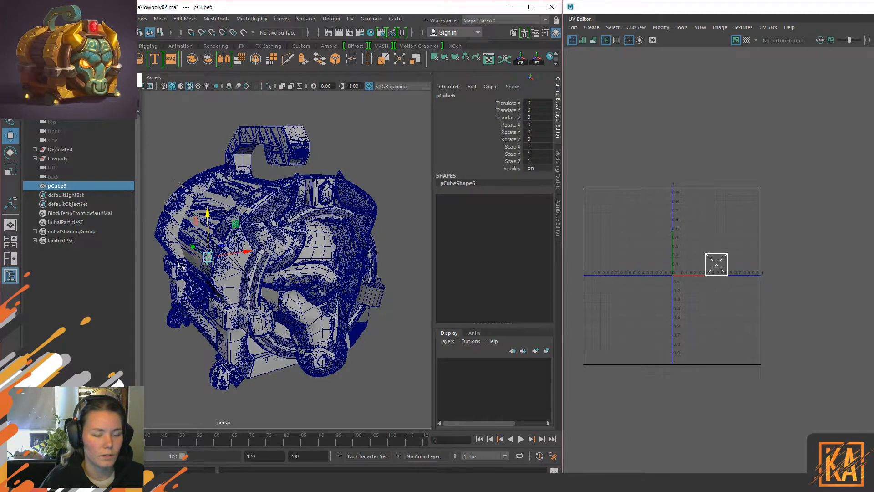
Step: Isolate the diamond-shaped pCube6 and delete its side and back faces, keeping only the front faces
scroll(282, 309, up, 2)
scroll(330, 328, up, 4)
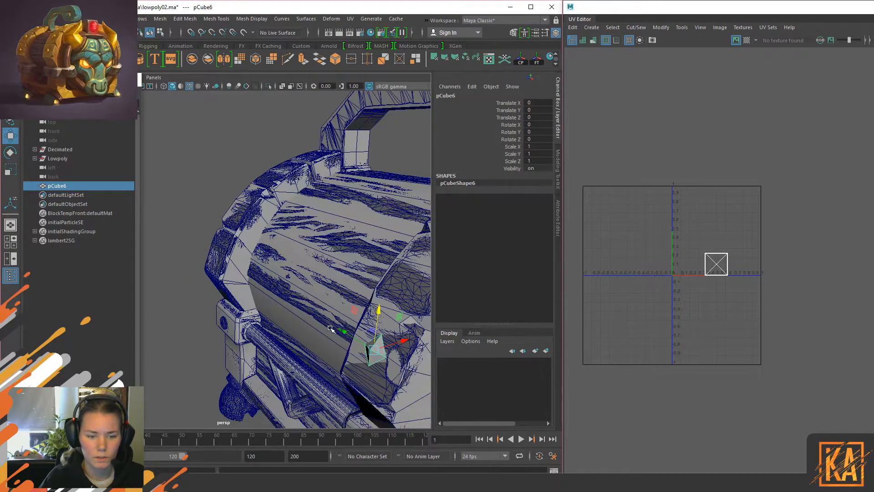
scroll(330, 329, up, 2)
alt+middle_drag(334, 339, 202, 223)
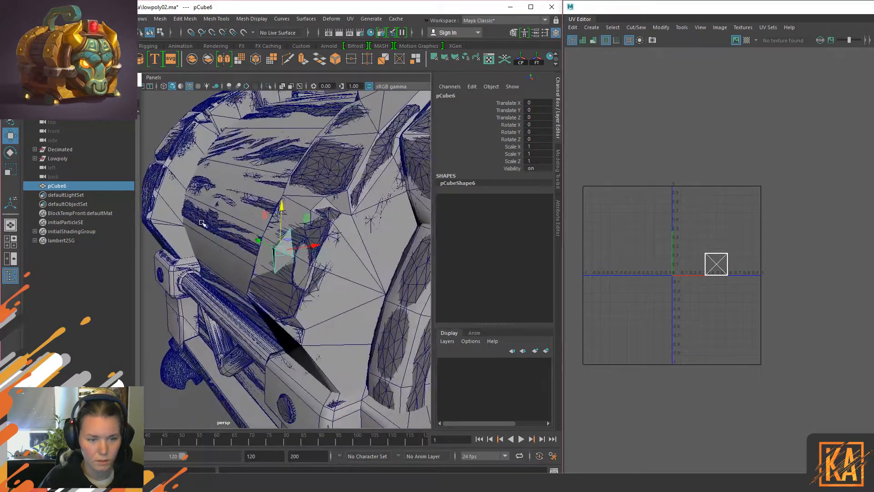
key(ctrl+1)
scroll(302, 252, up, 4)
right_drag(237, 251, 239, 269)
click(268, 196)
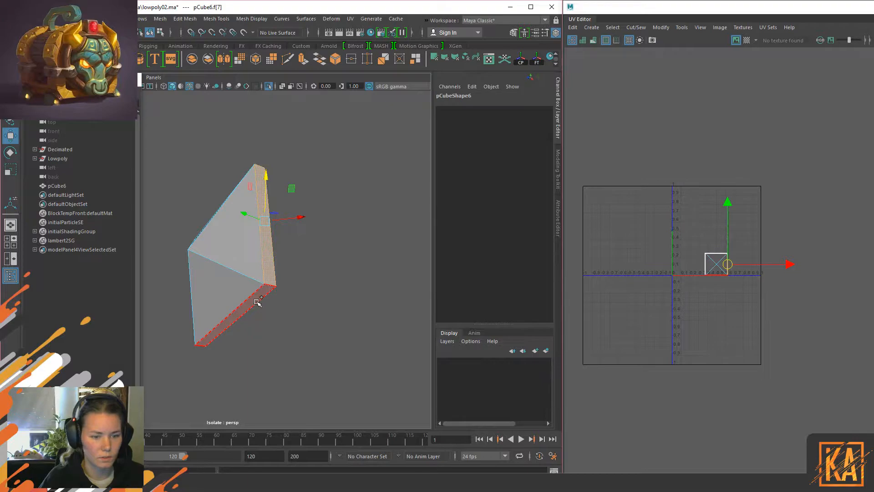
shift+click(257, 302)
key(Delete)
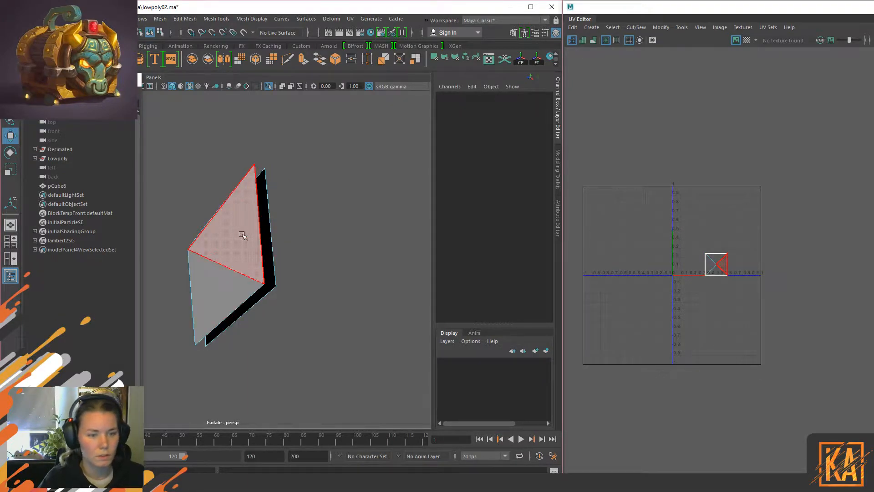
click(266, 241)
key(Delete)
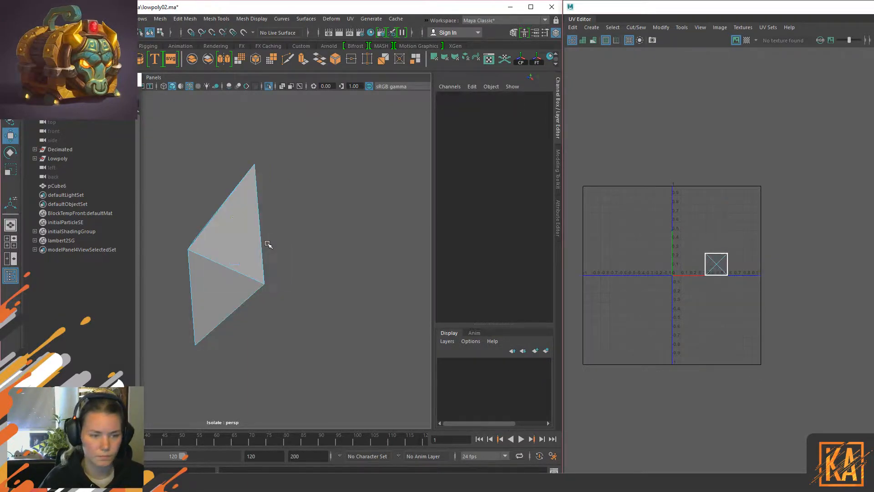
Step: Bring back the full scene and examine how the trimmed diamond sits against the side of the chest
key(ctrl+1)
scroll(326, 199, down, 10)
alt+drag(290, 230, 277, 261)
scroll(223, 250, up, 10)
right_drag(228, 243, 314, 182)
alt+drag(238, 255, 307, 252)
alt+middle_drag(228, 251, 312, 275)
alt+drag(331, 237, 326, 228)
alt+middle_drag(344, 262, 318, 255)
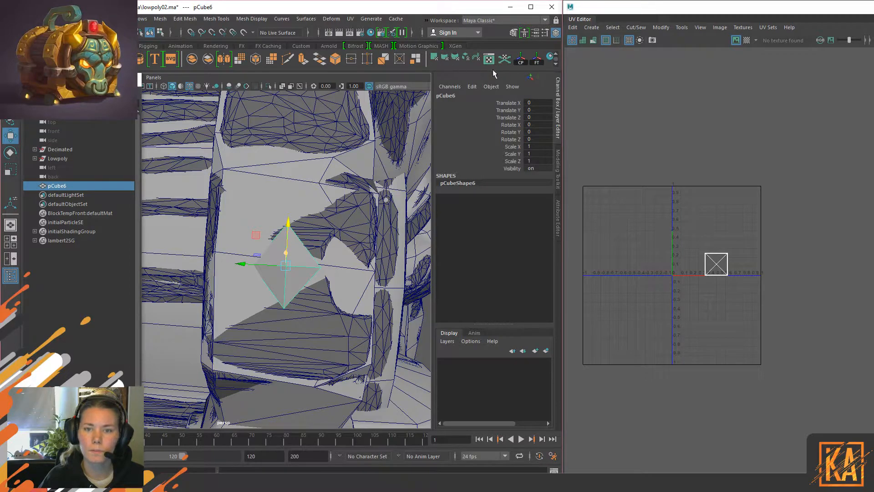
Step: Apply the soften-edge operation to all edges of the diamond pCube6 and delete its construction history
click(556, 64)
click(555, 64)
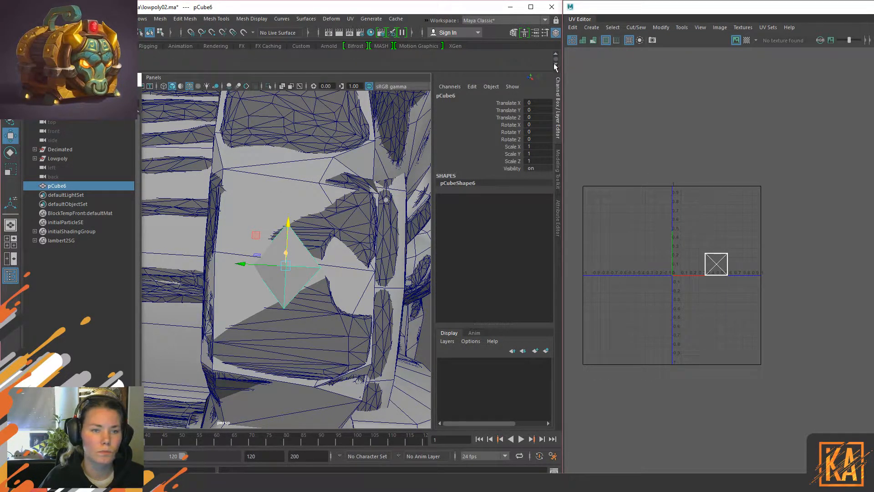
click(111, 59)
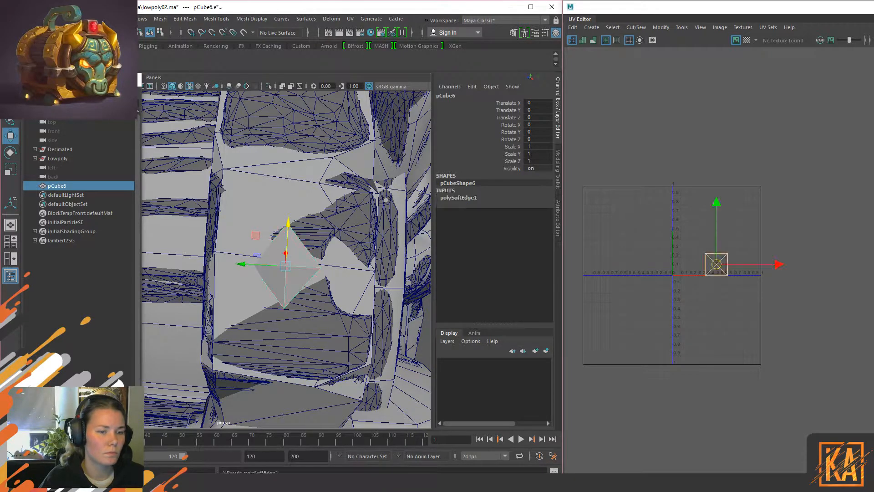
click(112, 59)
right_drag(293, 220, 378, 176)
key(alt+shift+d)
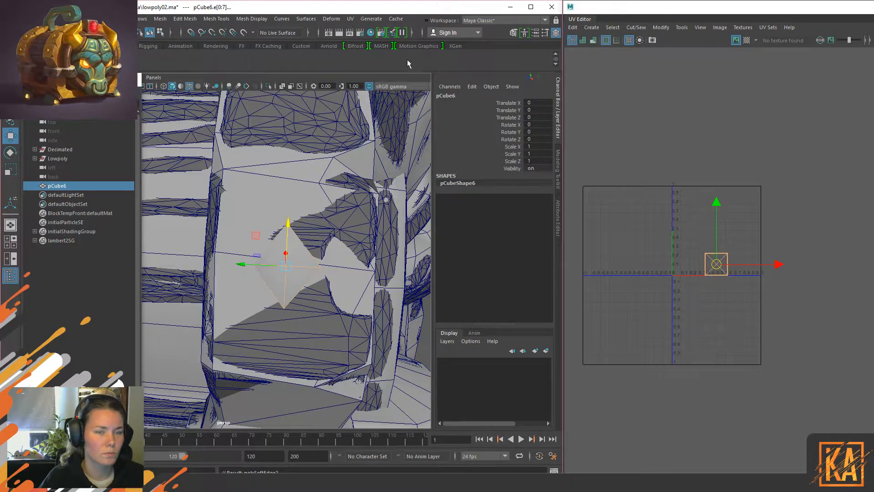
Step: Apply a planar UV projection from the X axis to the diamond pCube6 and select the resulting UVs
click(555, 54)
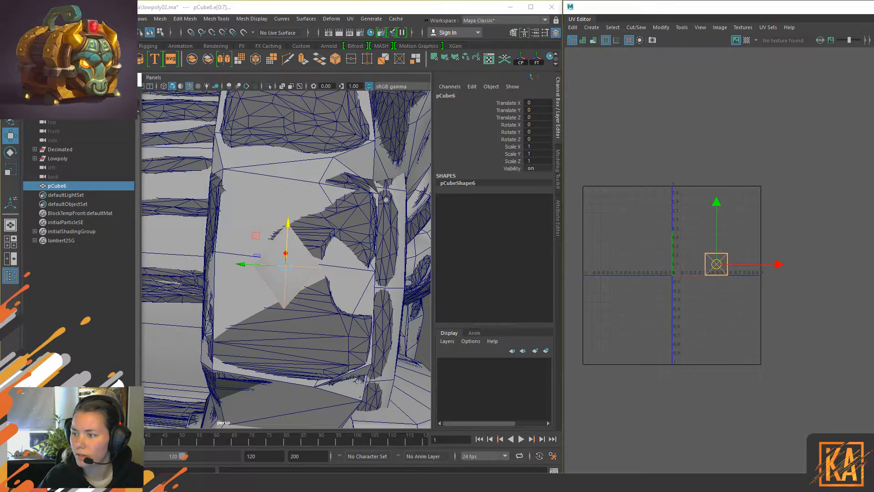
drag(873, 142, 296, 131)
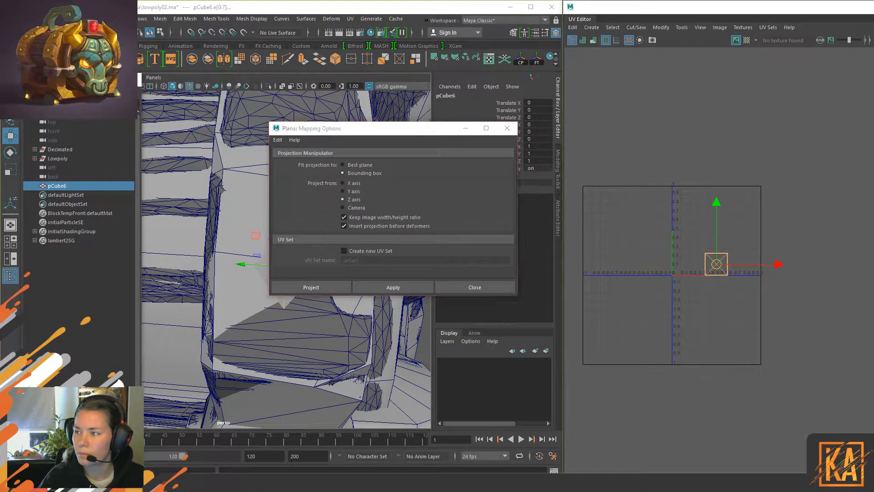
drag(380, 131, 873, 186)
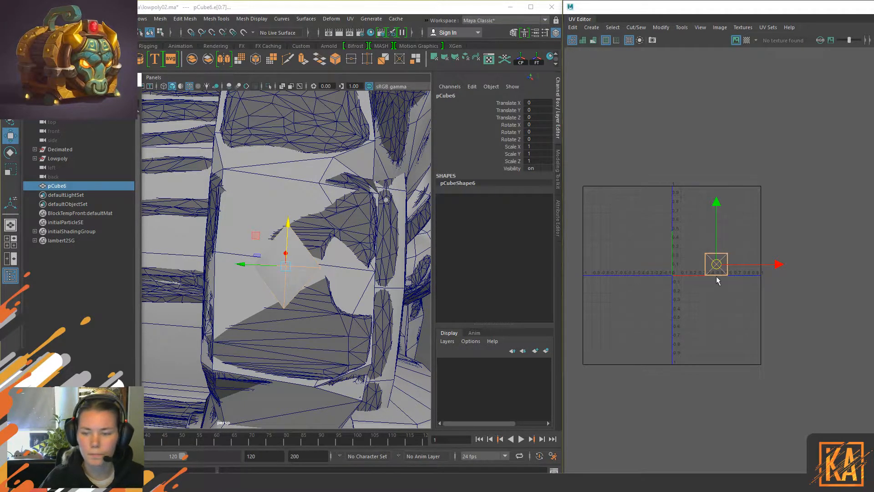
alt+drag(386, 270, 280, 269)
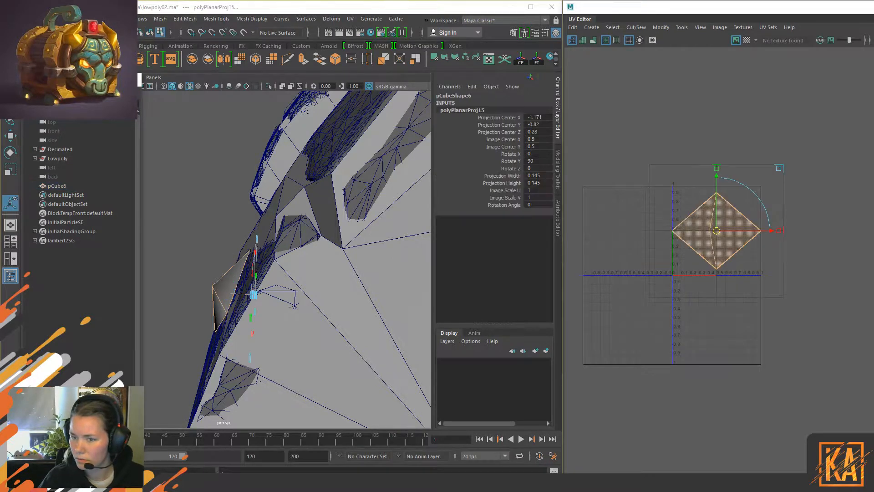
alt+middle_drag(767, 239, 738, 257)
right_drag(696, 229, 765, 211)
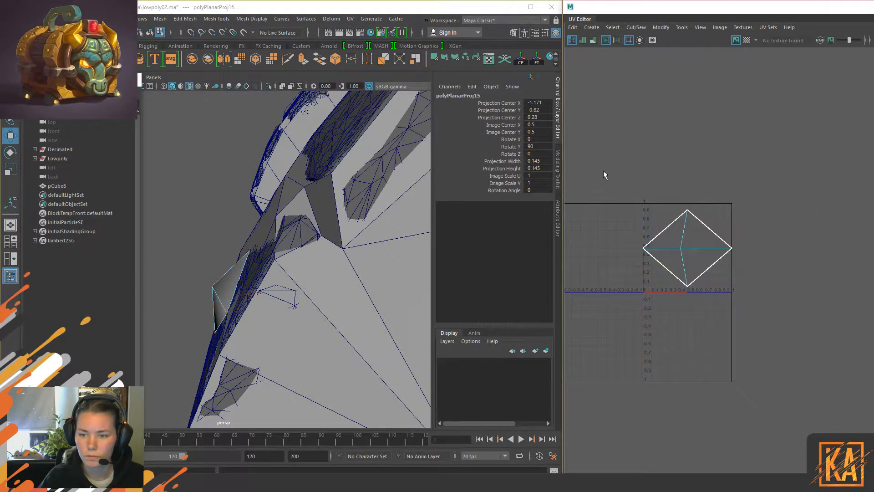
drag(603, 170, 777, 312)
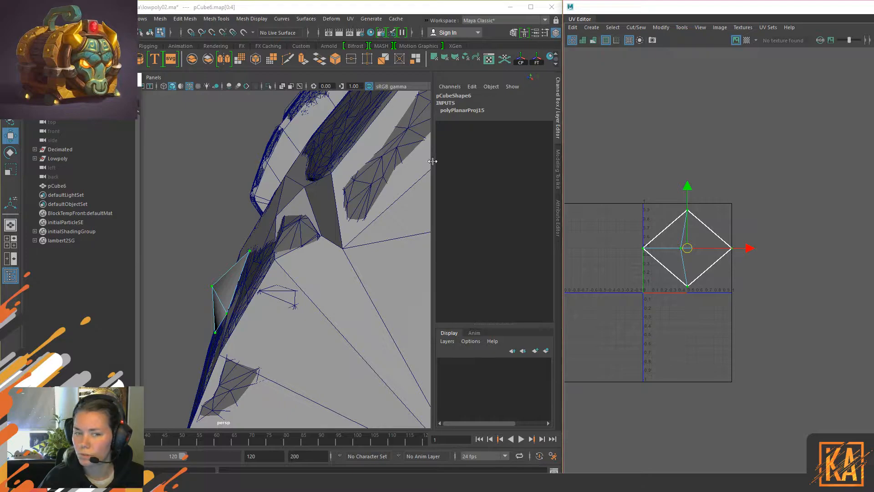
Step: Reapply the planar projection to the diamond and rotate the projection about Y to 112.216 so it faces the sloped surface
right_drag(220, 286, 307, 156)
alt+drag(250, 246, 248, 279)
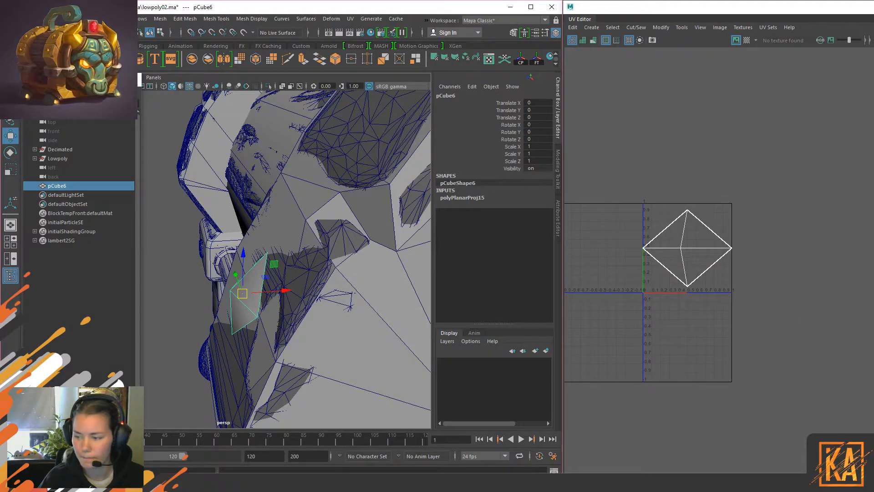
key(g)
alt+drag(273, 340, 261, 260)
click(266, 258)
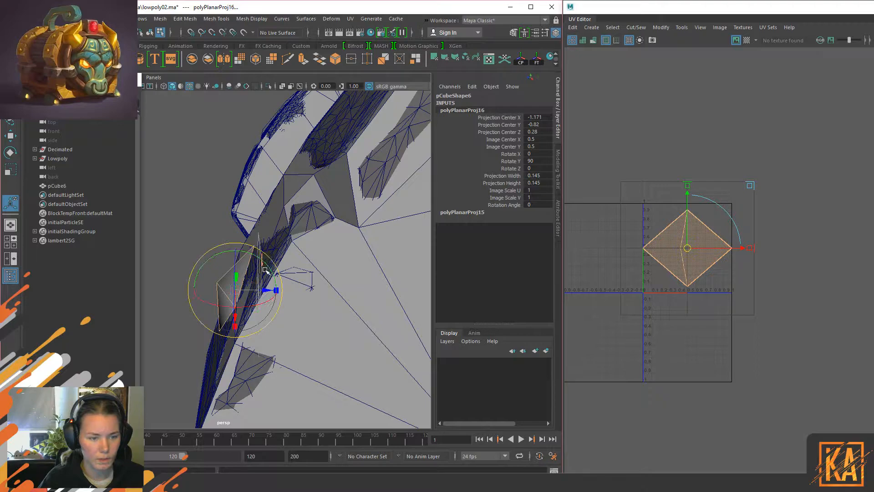
drag(257, 258, 273, 263)
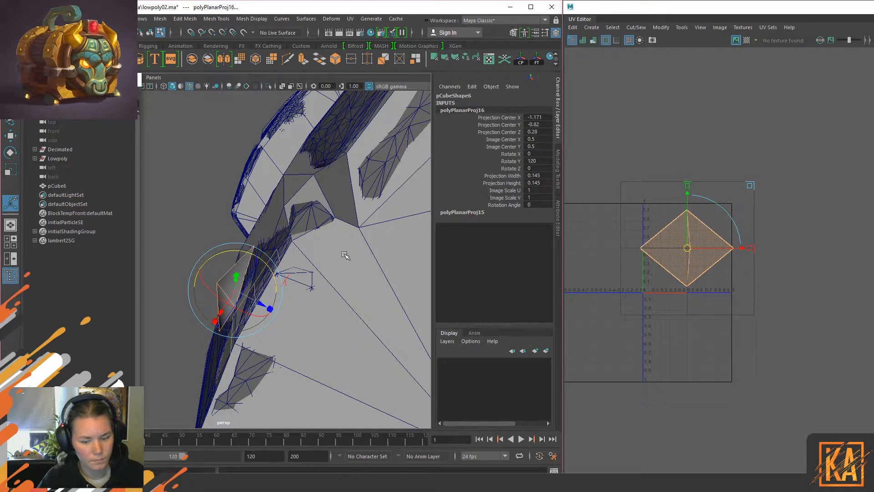
alt+drag(350, 233, 353, 223)
drag(273, 241, 262, 240)
key(w)
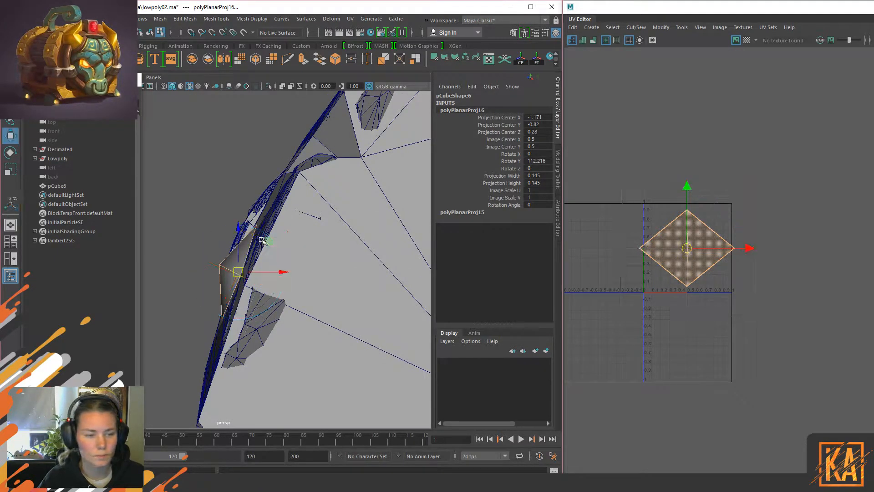
Step: Select all UVs of the diamond and unfold them
right_drag(662, 237, 714, 189)
drag(610, 179, 769, 319)
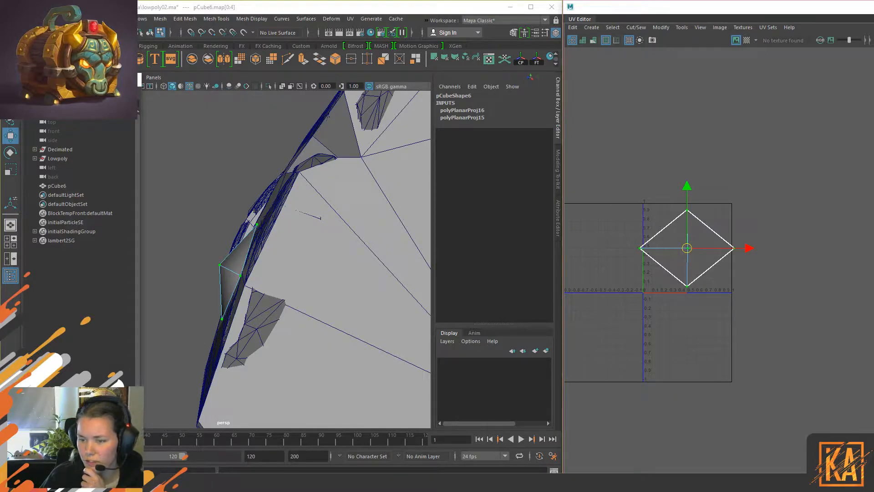
key(ctrl+u)
Step: Rotate the diamond's UV shell upright and straighten its horizontal and vertical rows of UVs
right_drag(703, 190, 655, 182)
key(e)
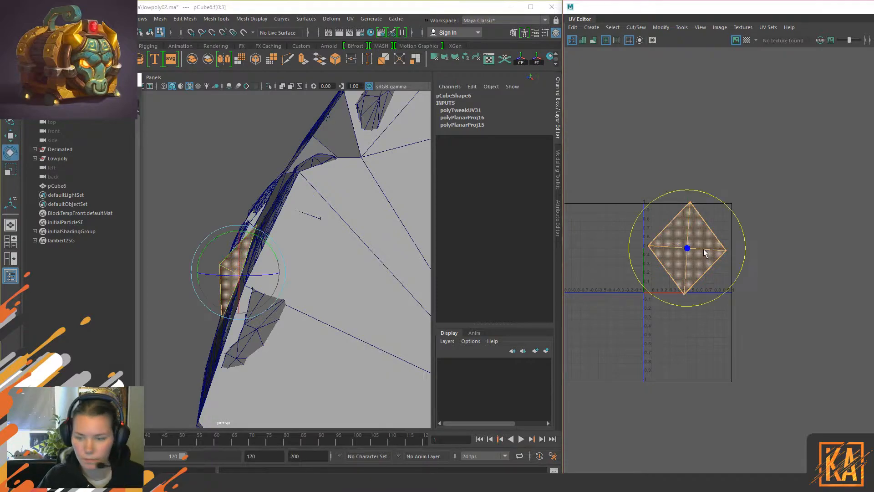
right_drag(725, 209, 723, 191)
drag(627, 232, 763, 262)
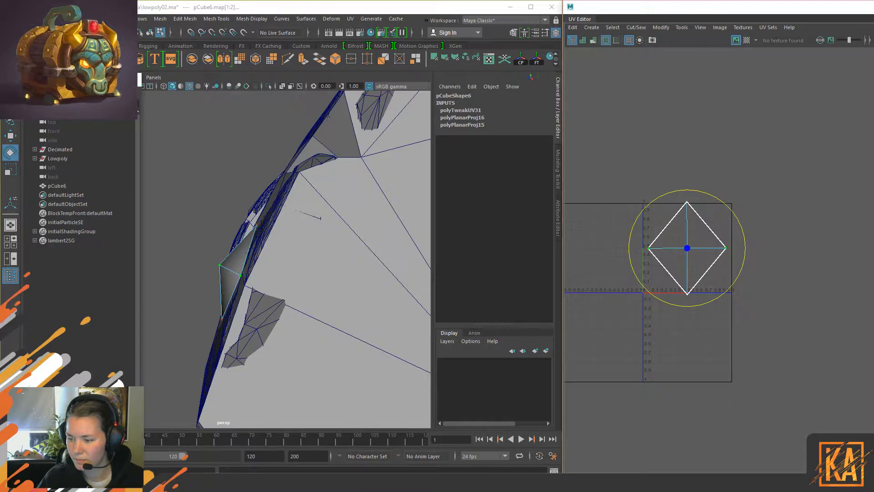
drag(660, 159, 708, 321)
Step: Move the diamond's whole UV shell outside the UV tile, below and to its right
key(F11)
drag(589, 141, 711, 268)
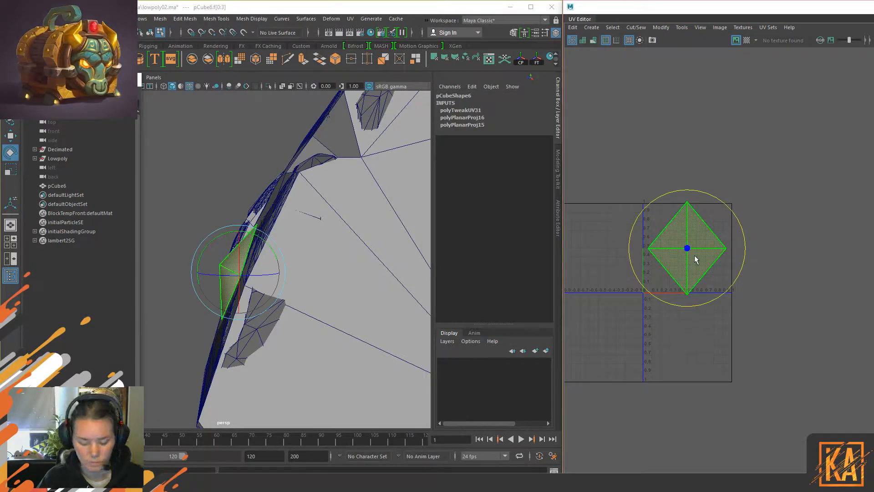
key(w)
drag(688, 203, 687, 386)
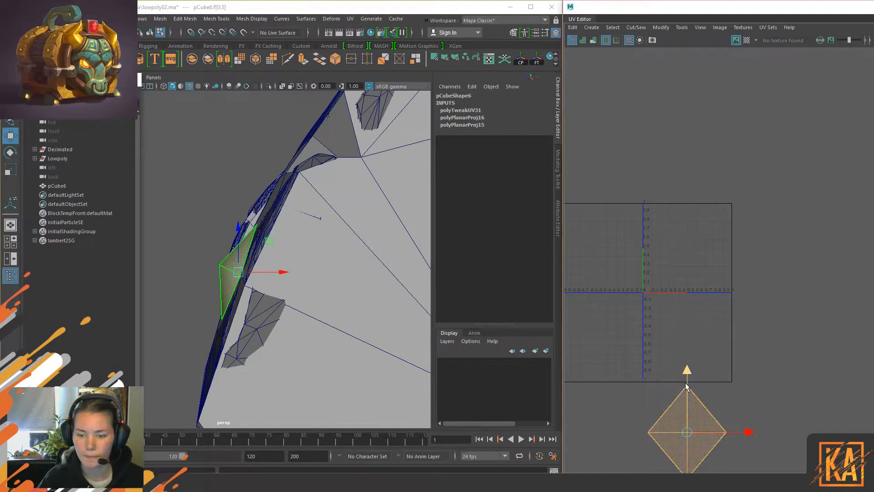
drag(687, 432, 817, 419)
key(F8)
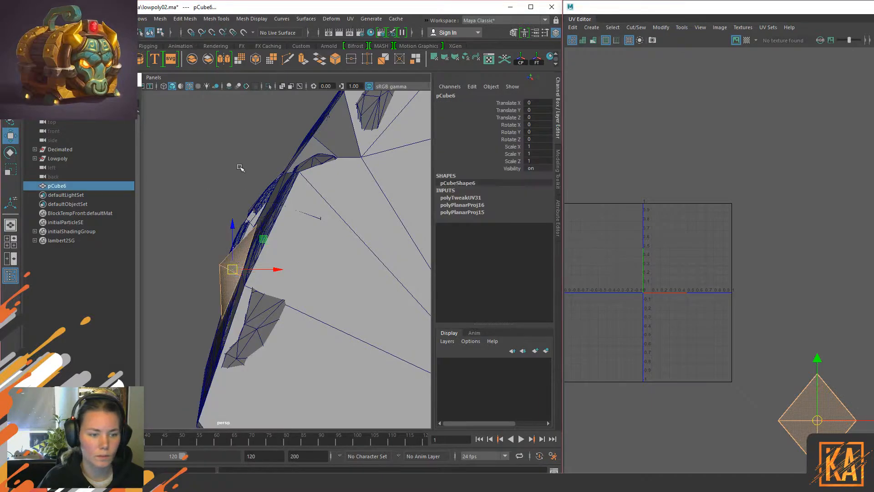
Step: Reselect the diamond pCube6 as an object and delete its construction history
click(240, 168)
click(232, 264)
key(alt+shift+d)
Step: Rename pCube6 as DiamondSide_Low
alt+drag(233, 265, 337, 218)
double_click(58, 186)
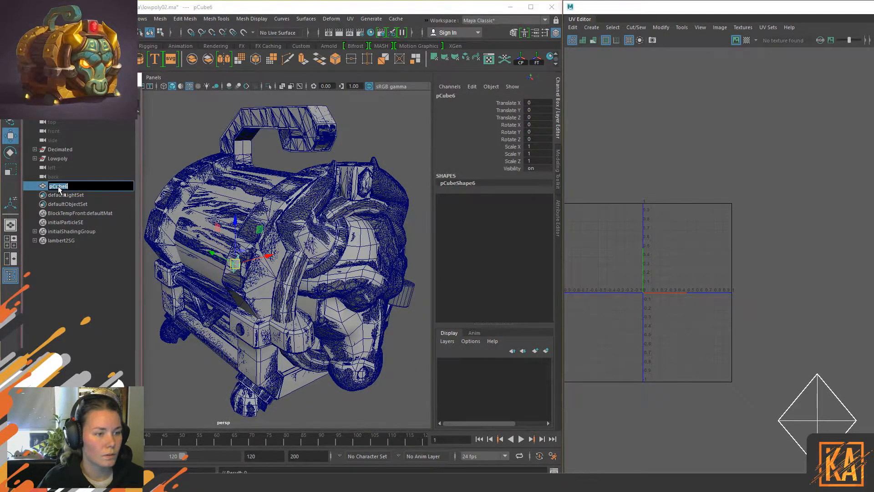
text(D)
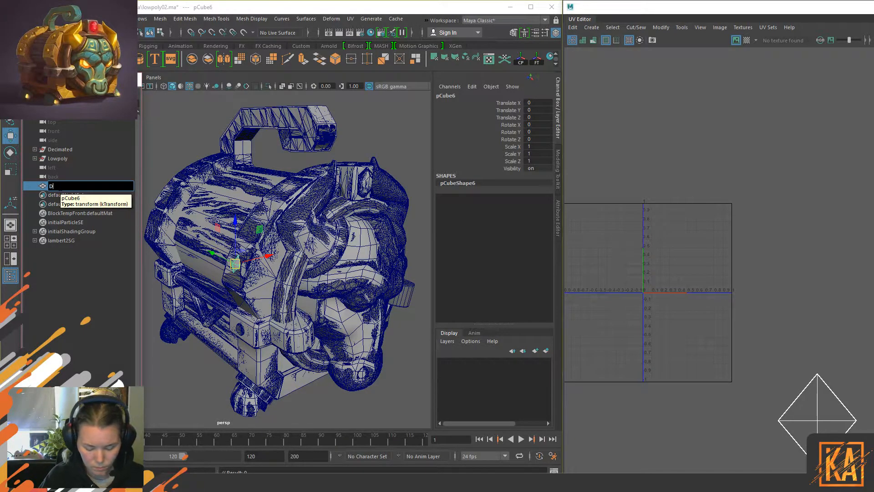
text(iamondSid)
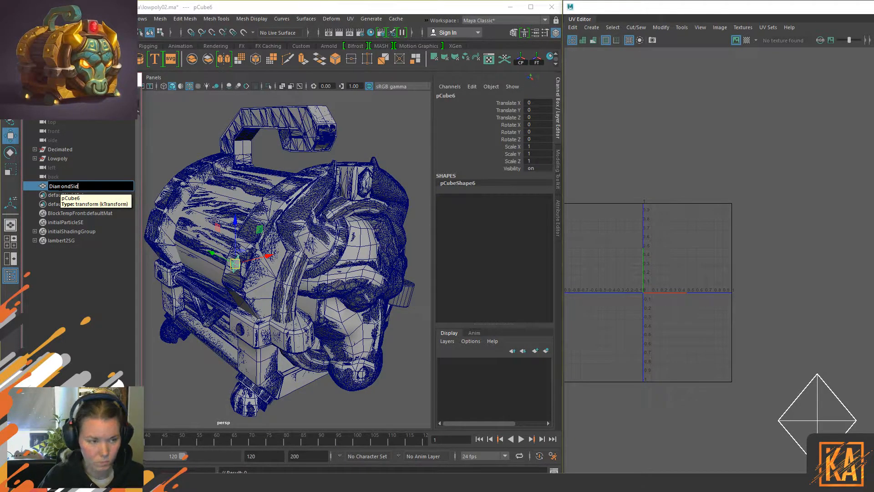
text(e_Low)
key(Return)
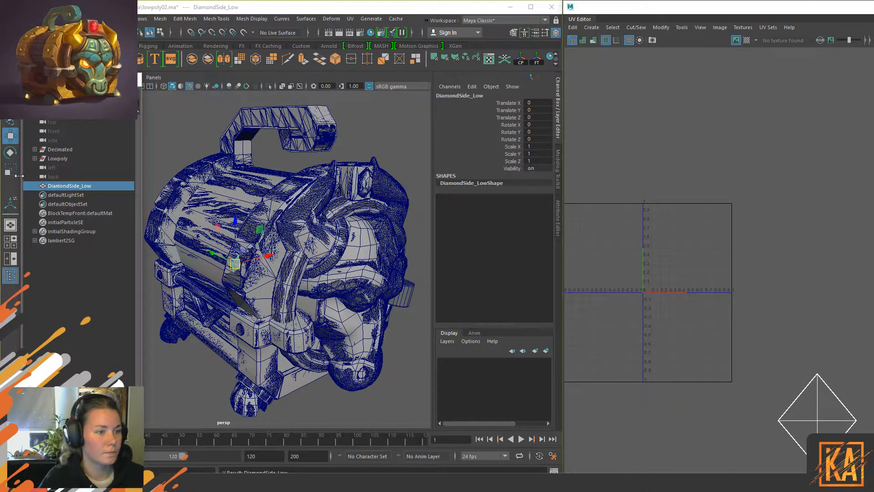
Step: Expand the Lowpoly group and move DiamondSide_Low into it
click(34, 158)
middle_drag(71, 212, 73, 158)
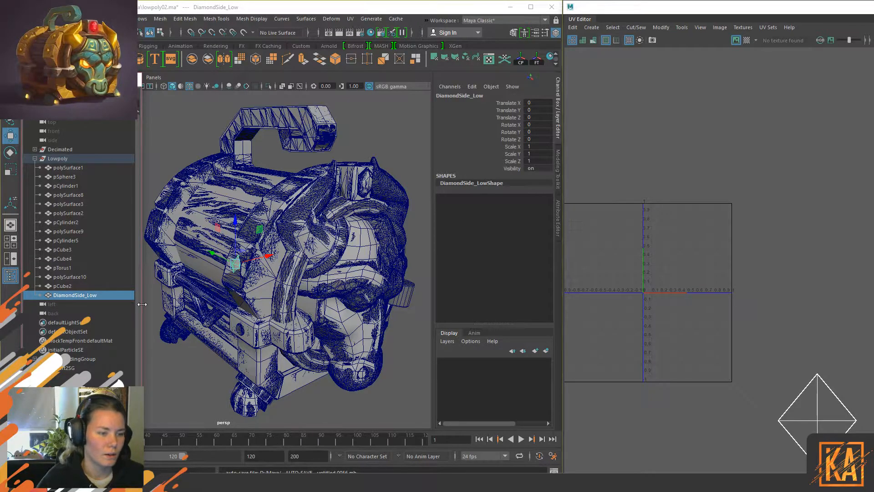
Step: Look up the decimated tail's name in the Decimated group and rename the low-poly tail pCube2 as Tail_Low
alt+middle_drag(272, 239, 283, 242)
alt+drag(282, 241, 274, 236)
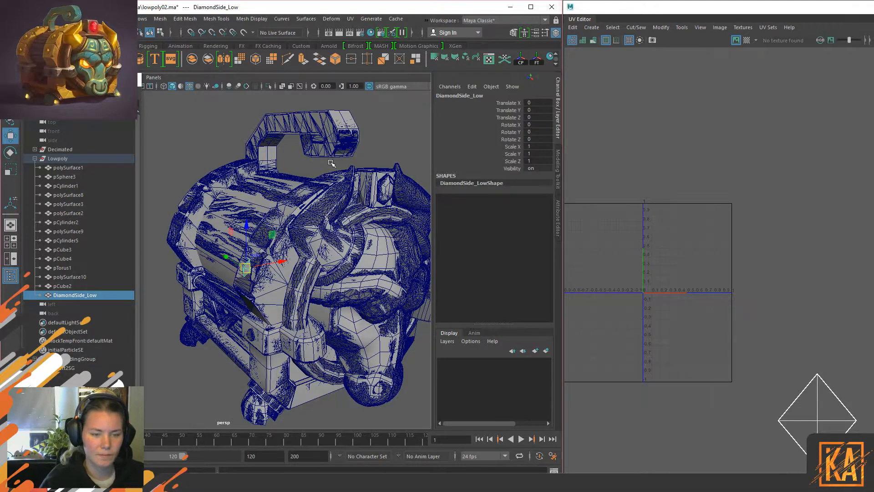
alt+drag(300, 246, 285, 258)
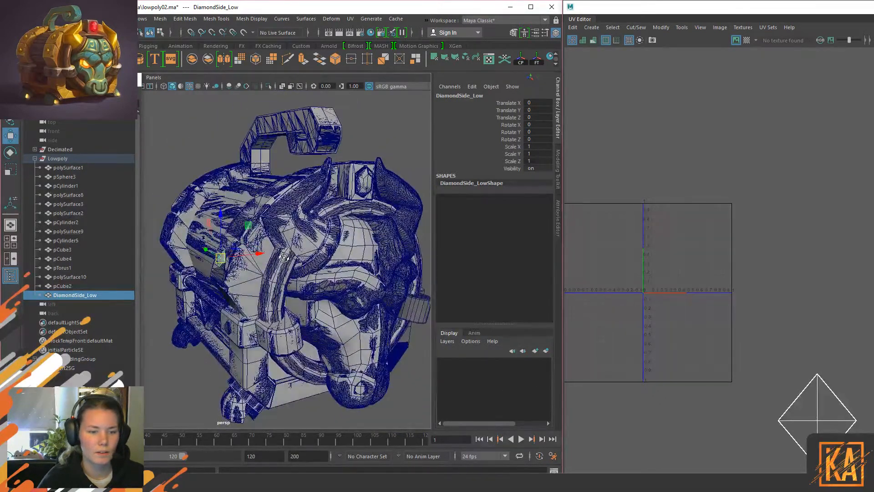
click(63, 286)
double_click(65, 286)
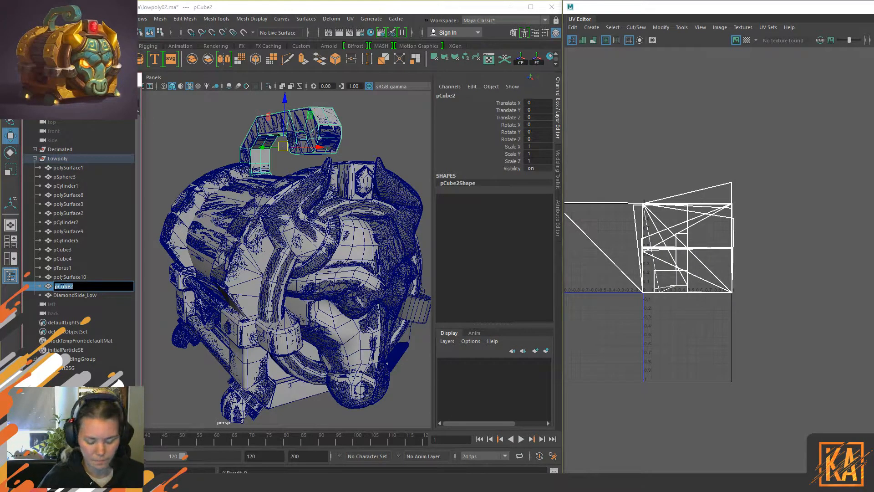
drag(239, 100, 273, 130)
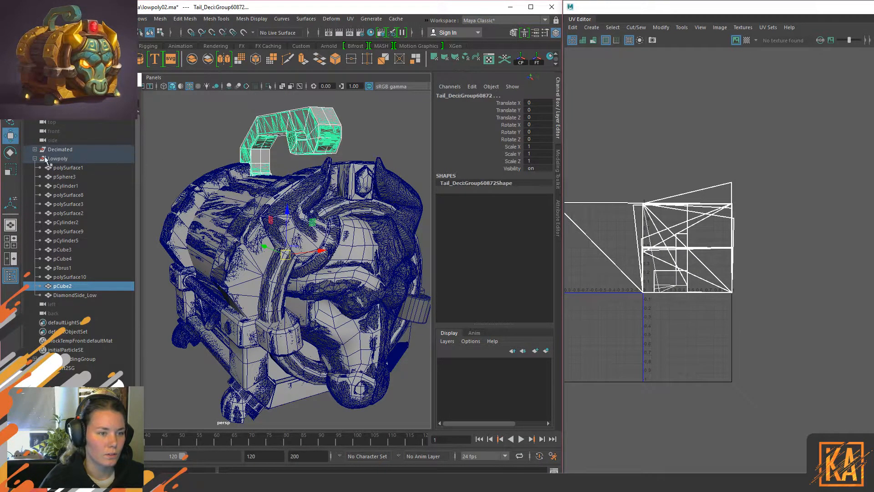
click(35, 149)
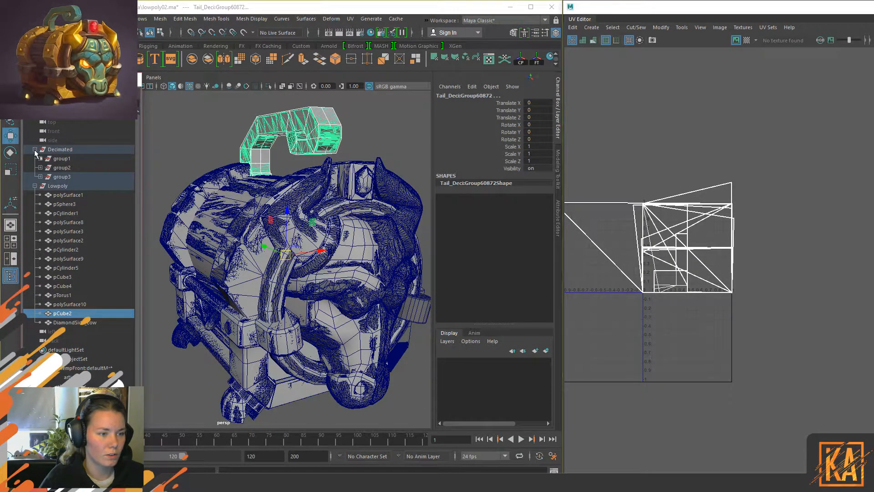
click(41, 177)
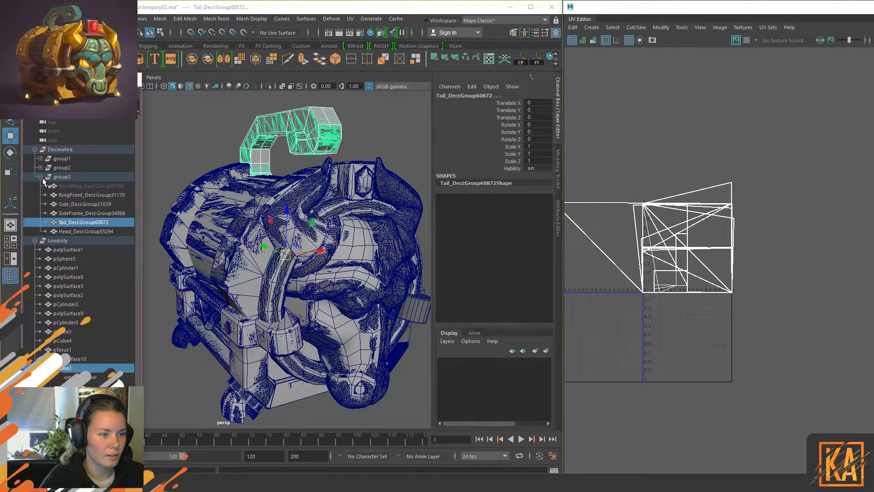
click(68, 367)
double_click(66, 368)
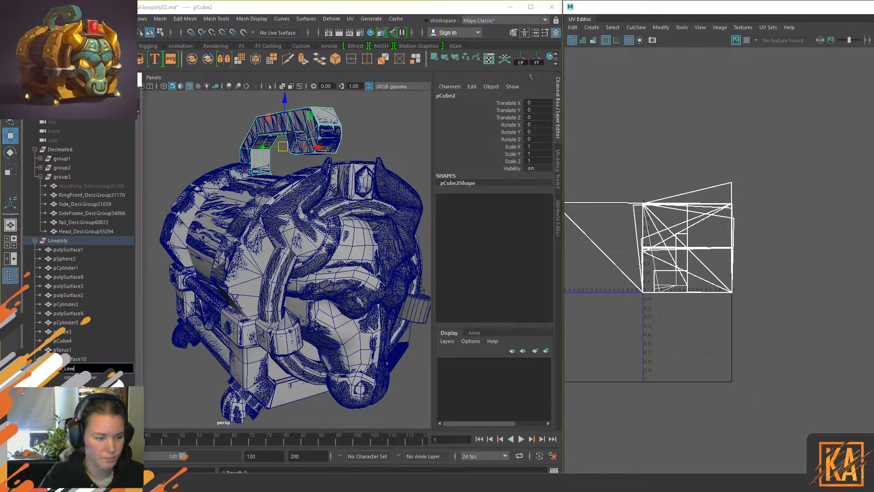
key(Return)
Step: Select the low-poly wood planks polySurface10 and look up their decimated counterpart in the Decimated subgroups
click(73, 359)
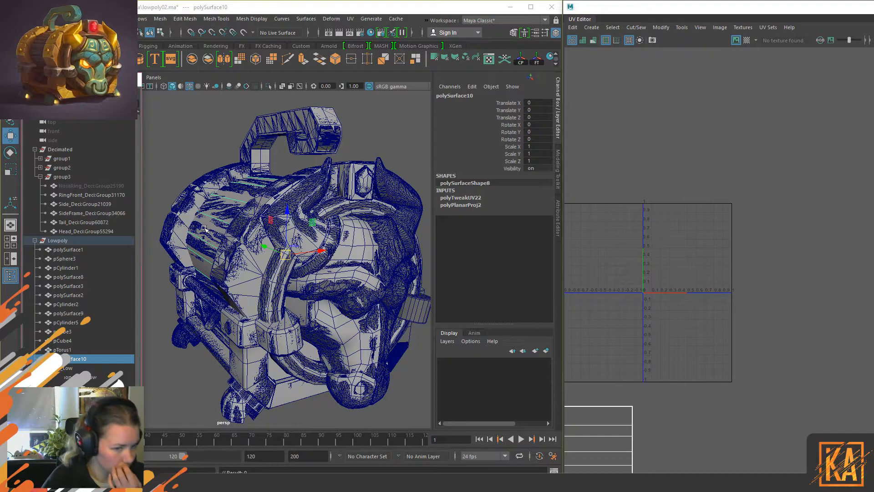
click(223, 215)
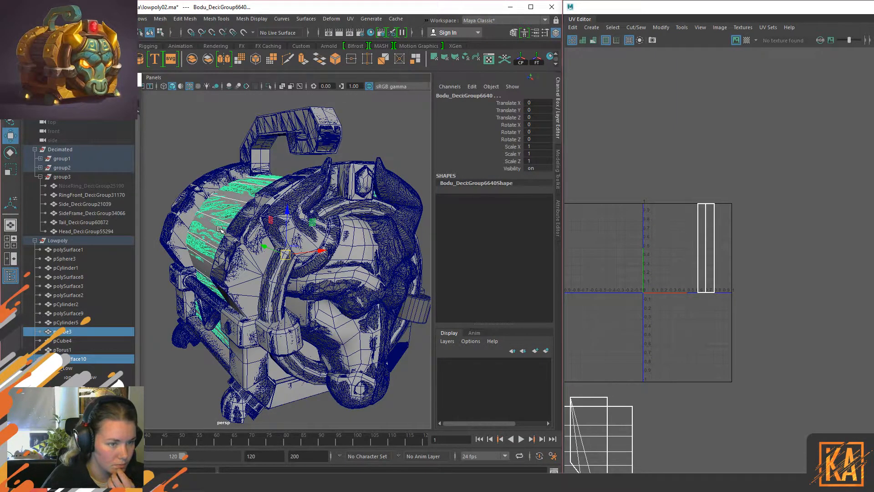
click(40, 177)
click(40, 167)
click(41, 167)
click(40, 159)
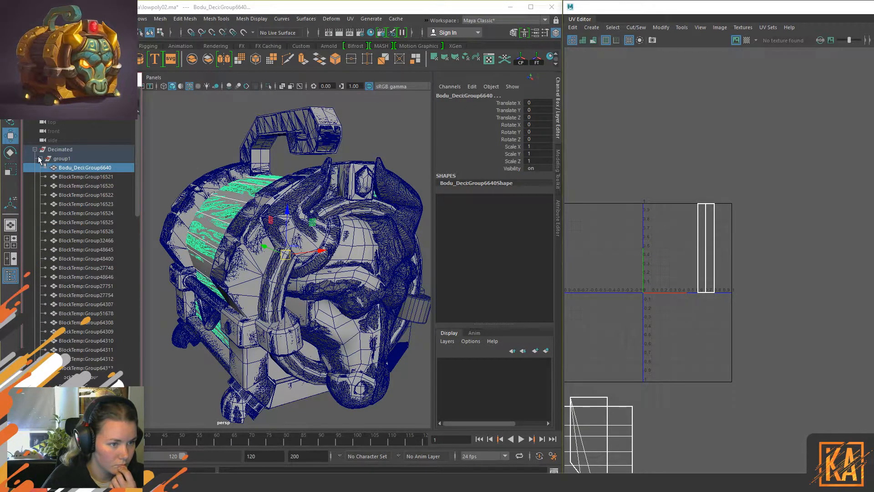
click(40, 158)
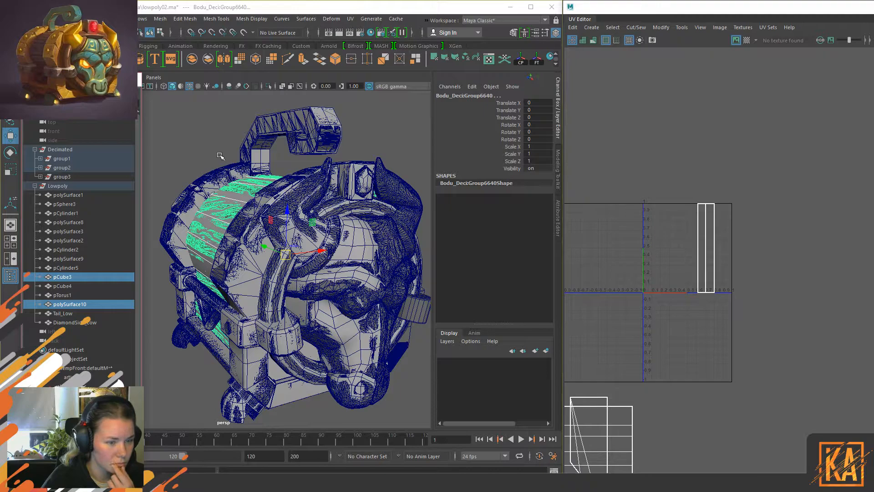
Step: Rename polySurface10 as Wood_Low
click(59, 305)
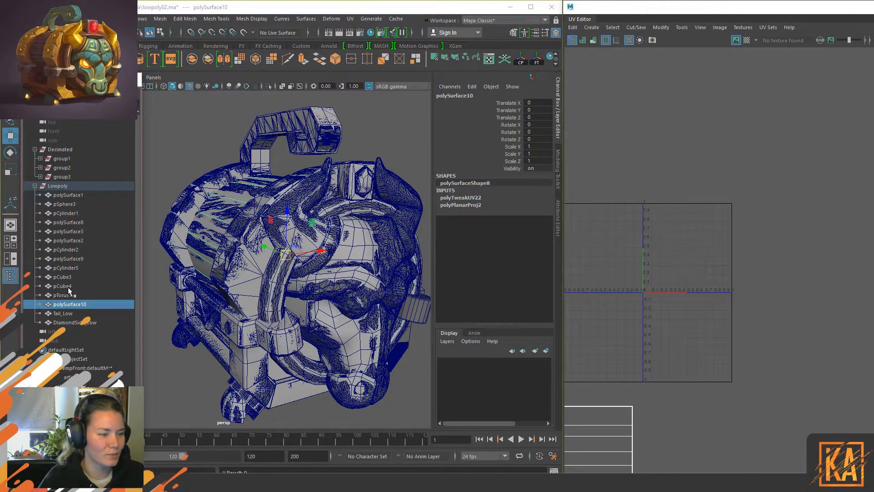
double_click(70, 304)
text(Wood)
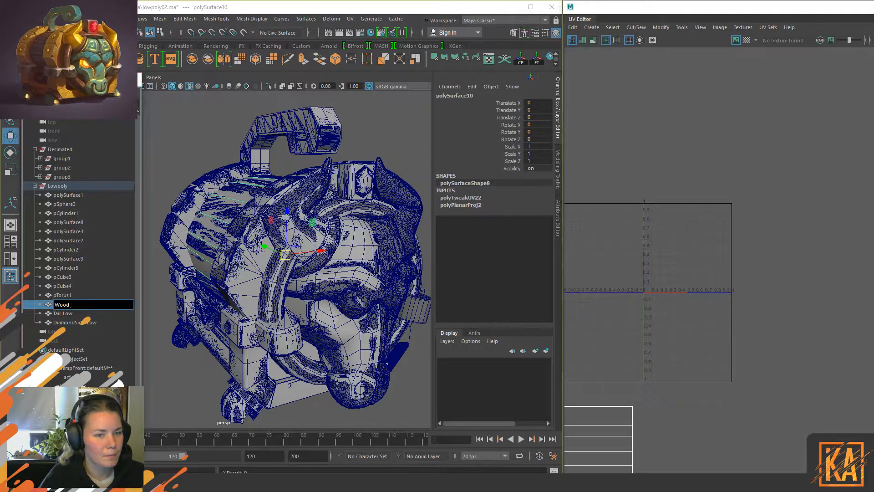
text(_Low)
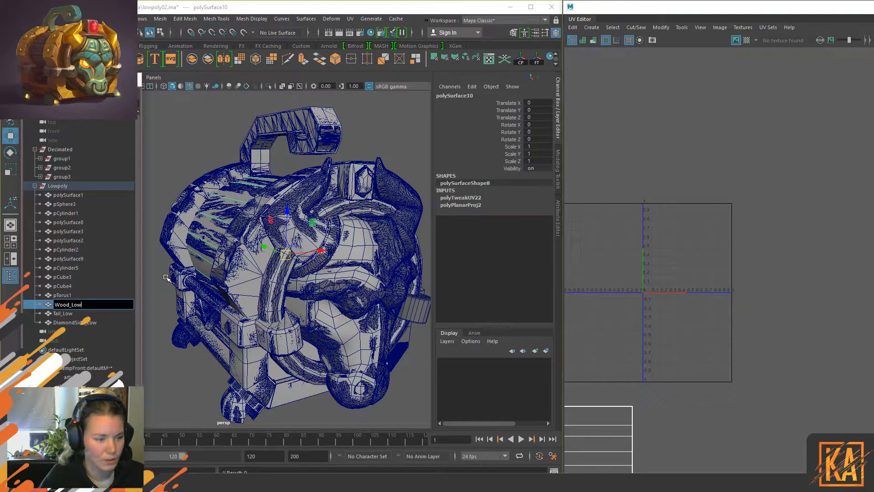
key(Return)
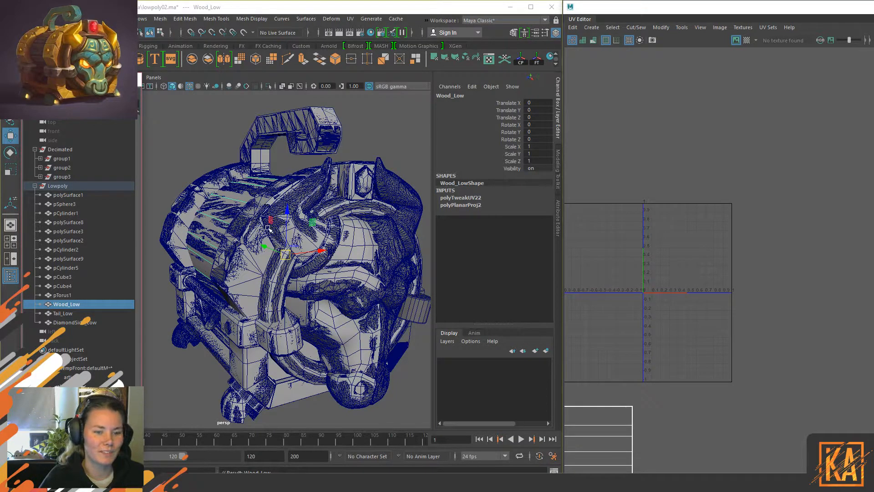
Step: Isolate the low-poly head together with its decimated version and examine how closely the two meshes match
alt+drag(288, 287, 363, 292)
click(314, 302)
click(336, 274)
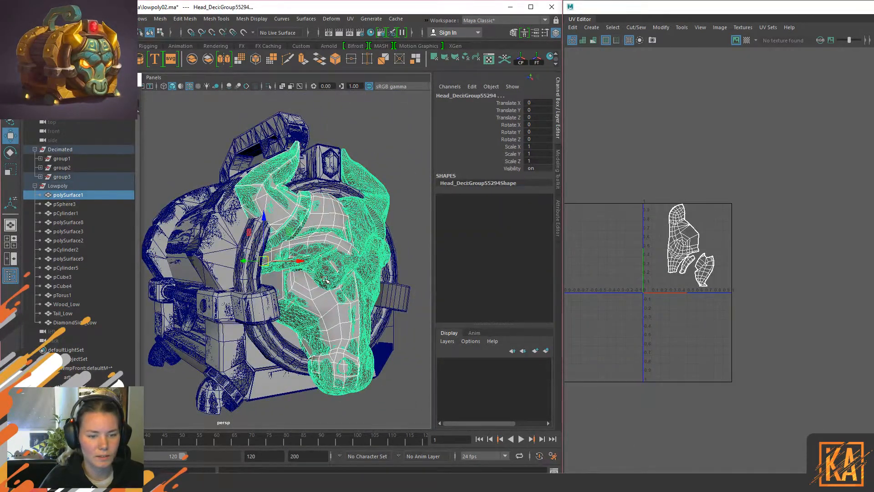
key(ctrl+1)
click(218, 257)
click(273, 295)
alt+right_drag(337, 314, 371, 291)
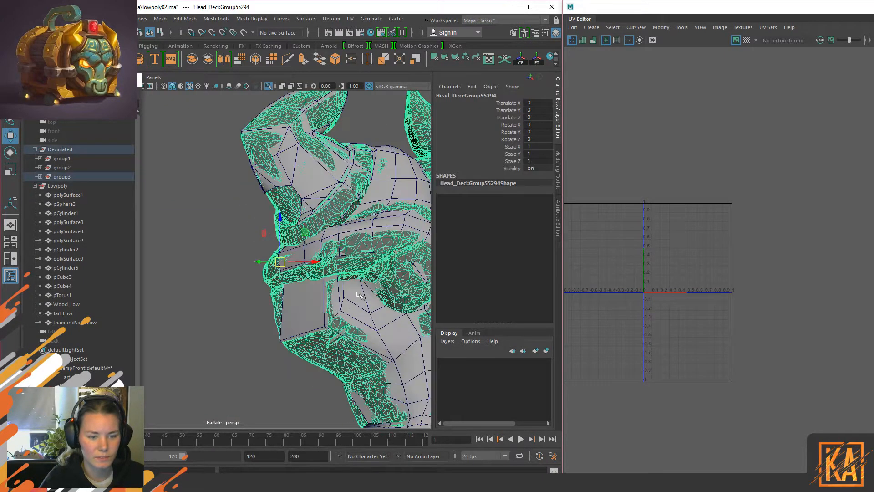
alt+middle_drag(371, 292, 314, 273)
mouse_move(314, 273)
alt+mouse_down()
mouse_move(377, 238)
mouse_move(249, 248)
mouse_move(270, 249)
mouse_move(246, 238)
mouse_move(369, 212)
alt+mouse_up()
click(246, 246)
key(4)
key(5)
Step: Switch the low-poly head to edge selection and examine its edges around the brow and eye
right_drag(370, 212, 369, 180)
click(292, 285)
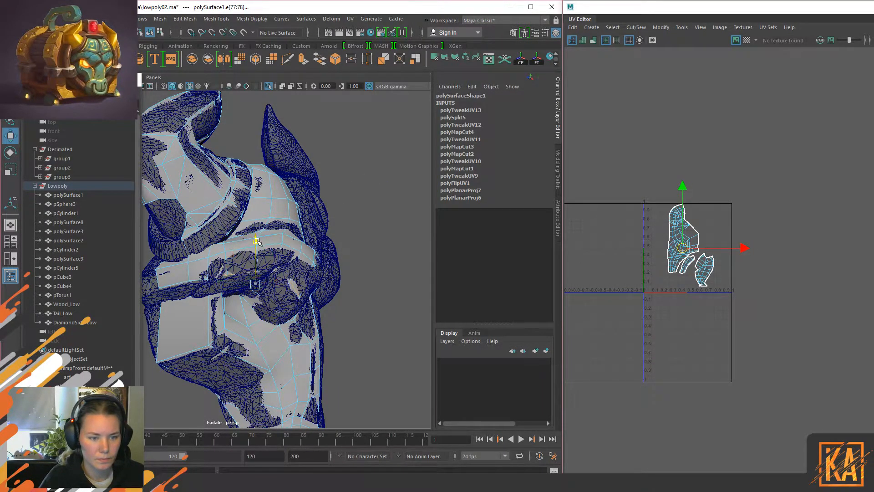
alt+drag(262, 243, 279, 286)
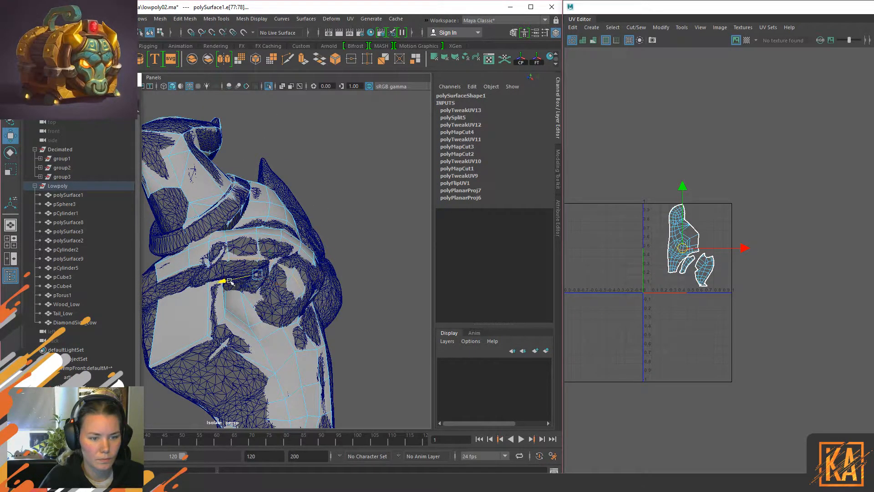
alt+drag(230, 282, 257, 283)
click(279, 299)
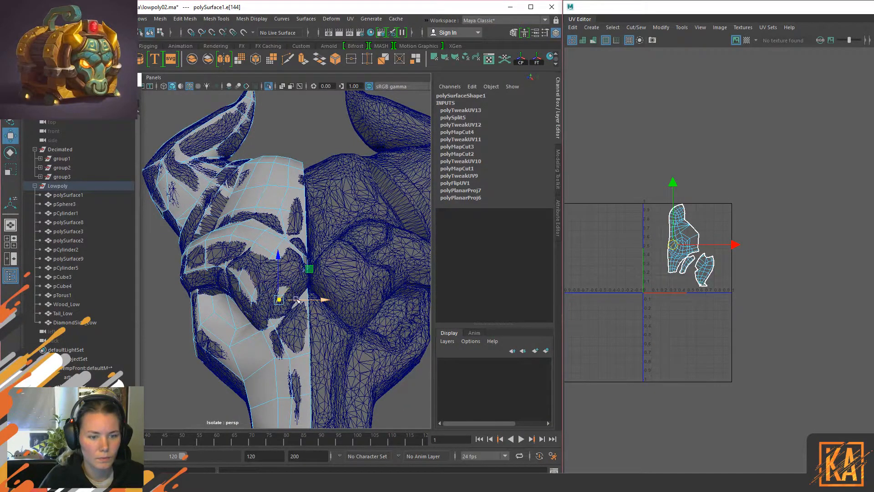
Step: Reselect the low-poly head polySurface1 as an object and delete its construction history
drag(311, 271, 283, 178)
click(273, 194)
key(F8)
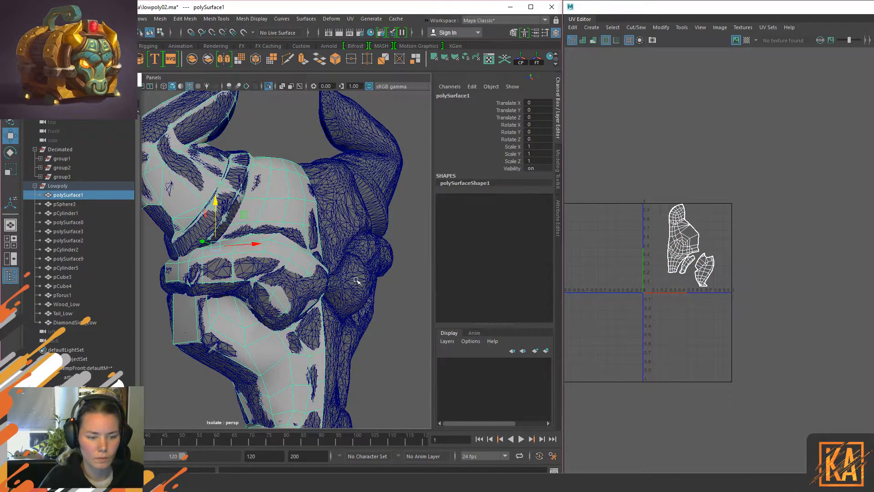
Step: Turn on shaded UV display for the head's shells and bring the rest of the chest back into view
scroll(360, 268, down, 5)
alt+drag(377, 257, 353, 242)
scroll(353, 241, up, 10)
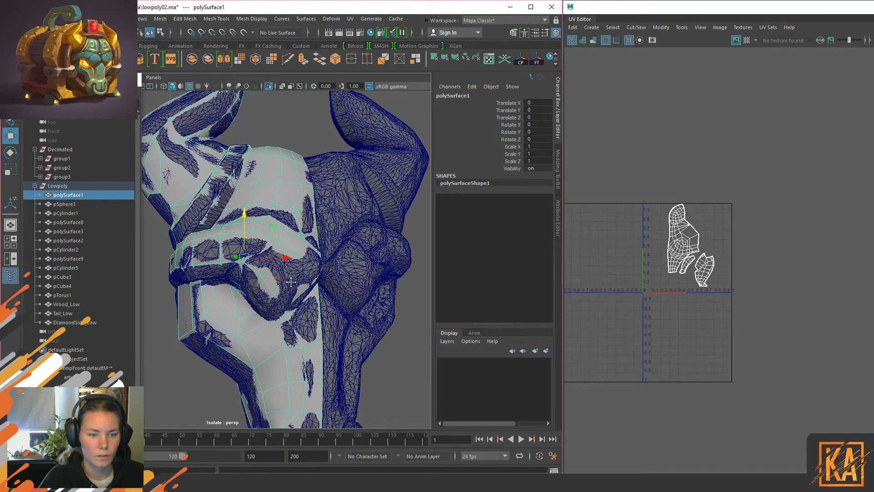
click(584, 40)
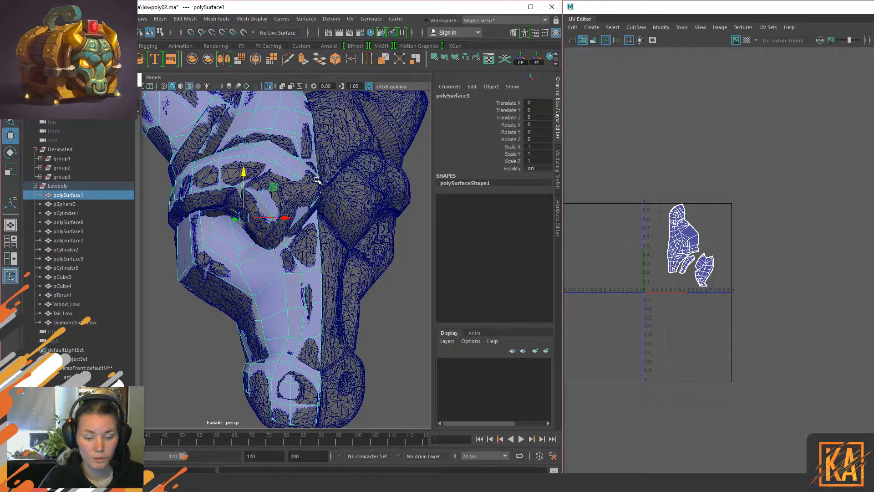
key(ctrl+1)
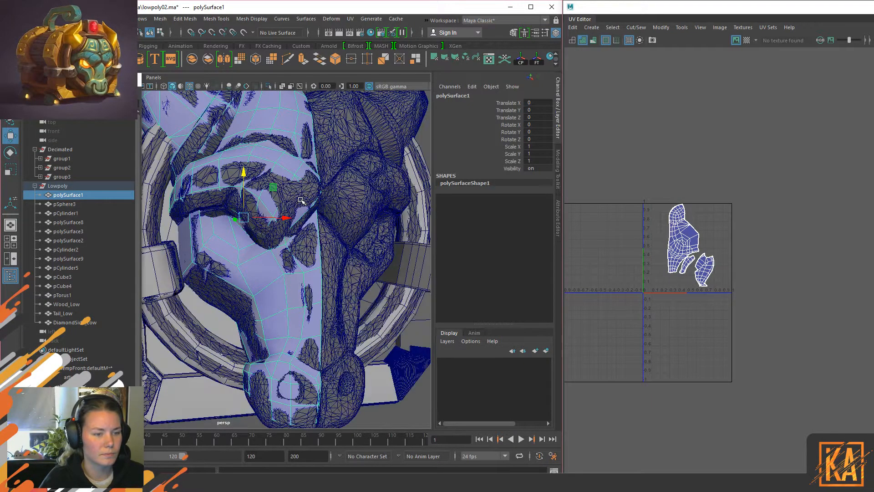
Step: Select the whole Lowpoly group and examine the UV shell orientation across the chest
click(71, 186)
key(f)
alt+drag(232, 236, 282, 249)
scroll(273, 250, up, 8)
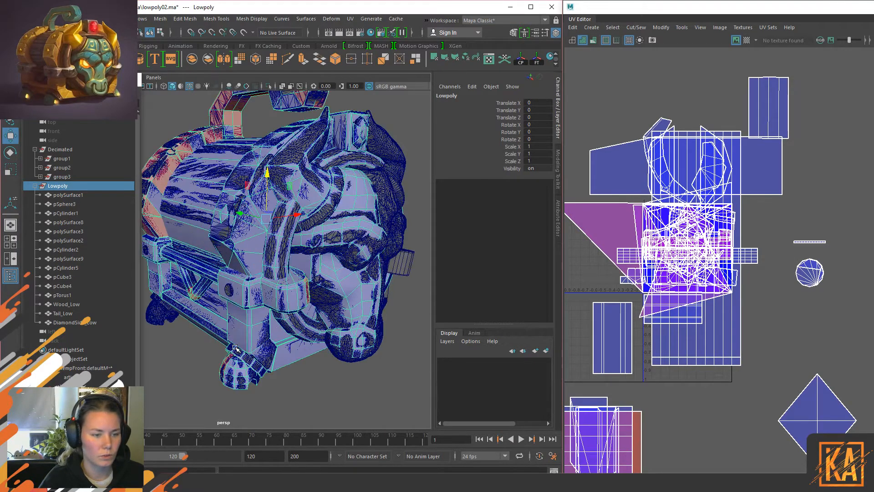
Step: Examine the UV shells of the corner frame polySurface8, the head polySurface1 and the forehead gem polySurface2 one by one
click(271, 290)
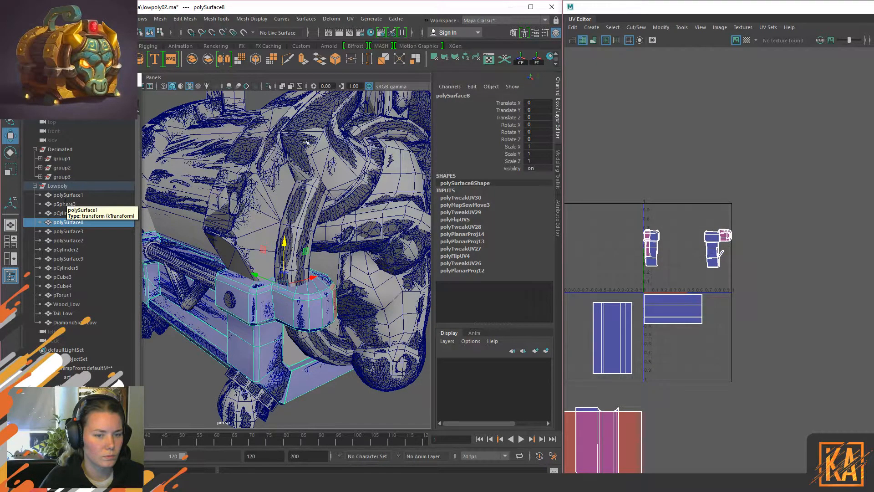
click(343, 175)
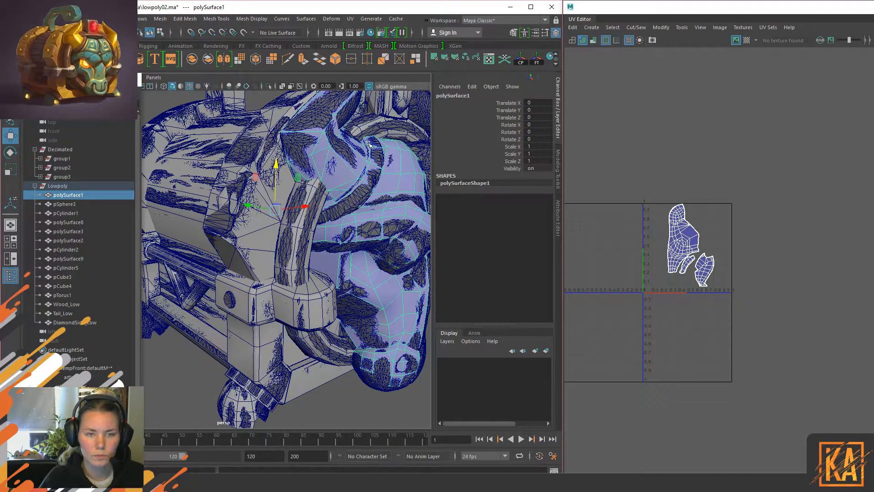
alt+middle_drag(370, 138, 341, 210)
click(359, 144)
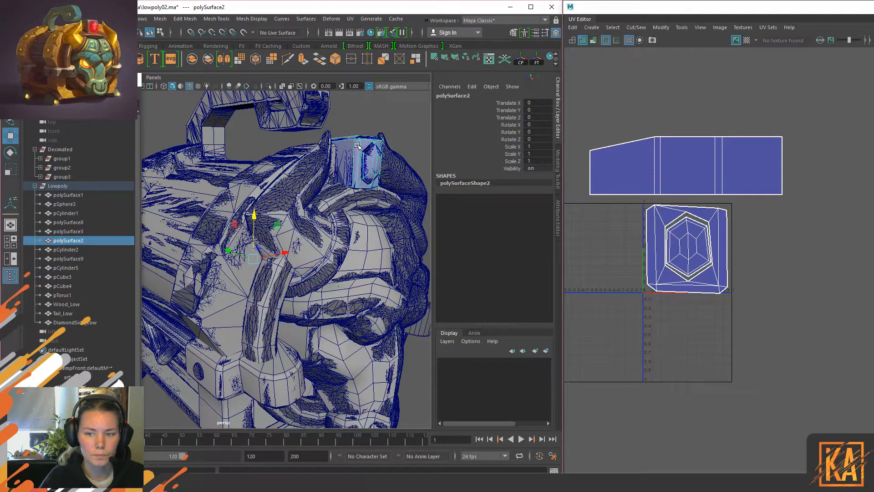
alt+middle_drag(277, 328, 316, 232)
alt+drag(316, 232, 321, 219)
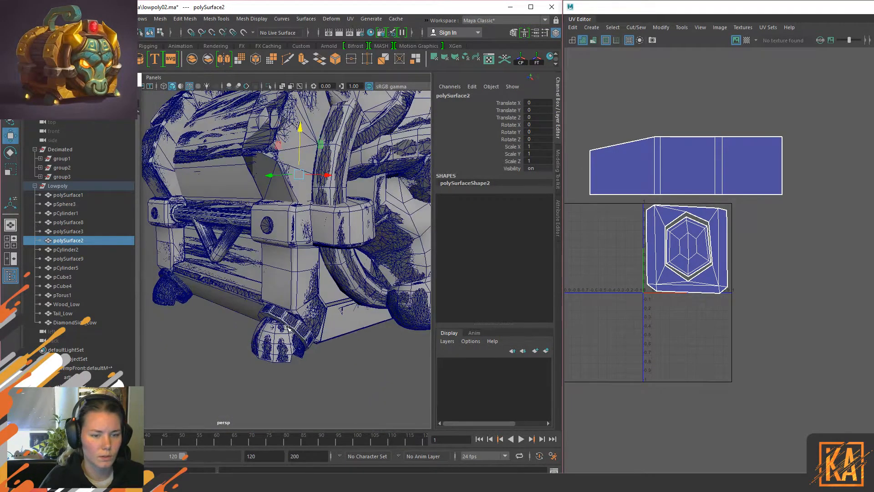
Step: Select the low-poly front foot pSphere3 and isolate it in the viewport
click(271, 330)
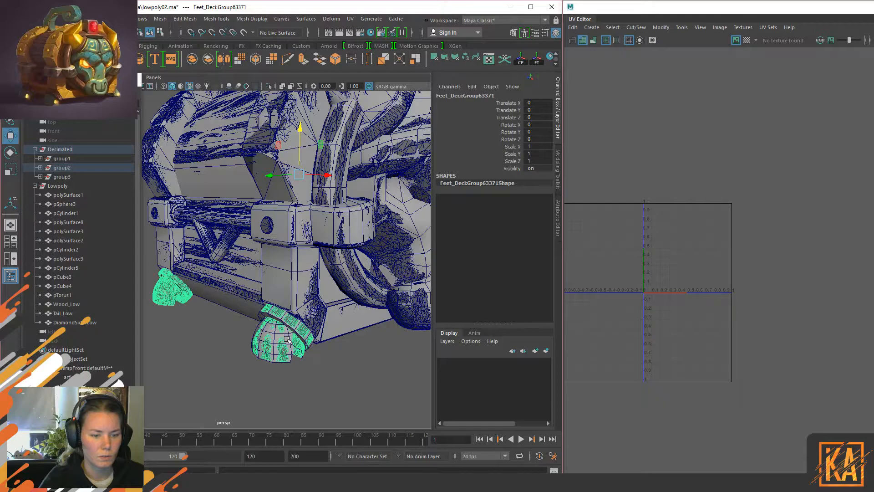
scroll(287, 355, up, 5)
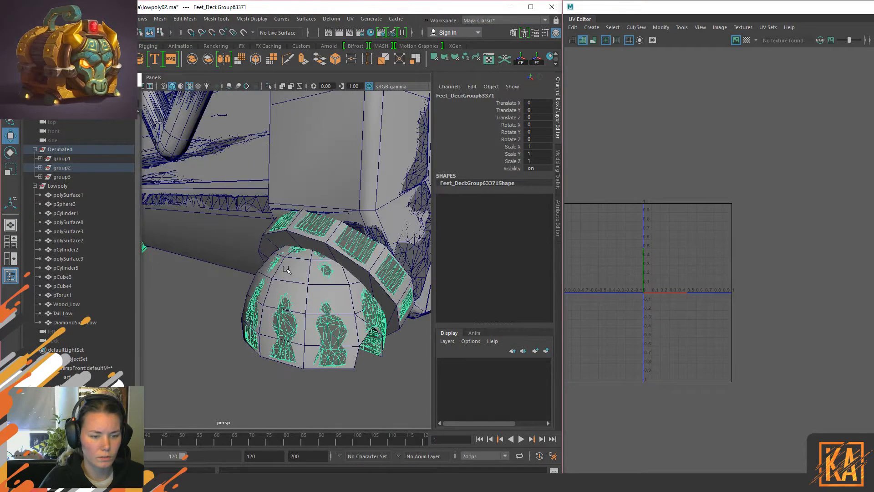
click(293, 285)
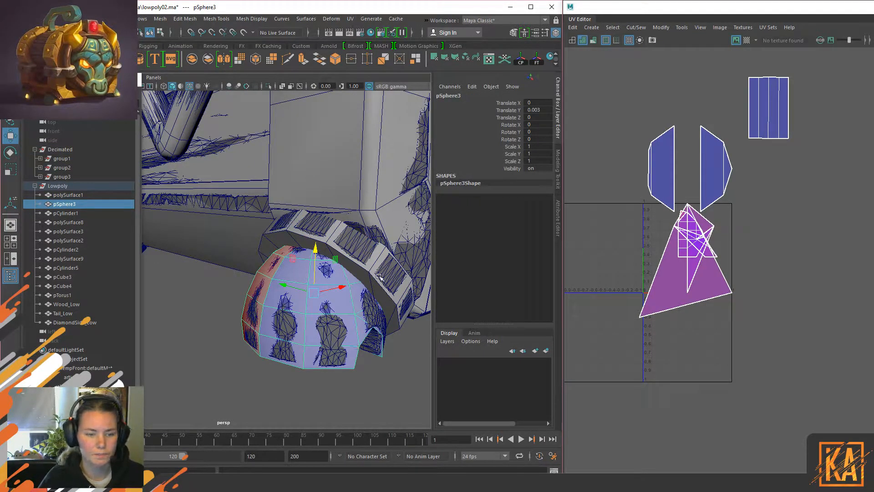
alt+drag(376, 298, 359, 290)
key(ctrl+1)
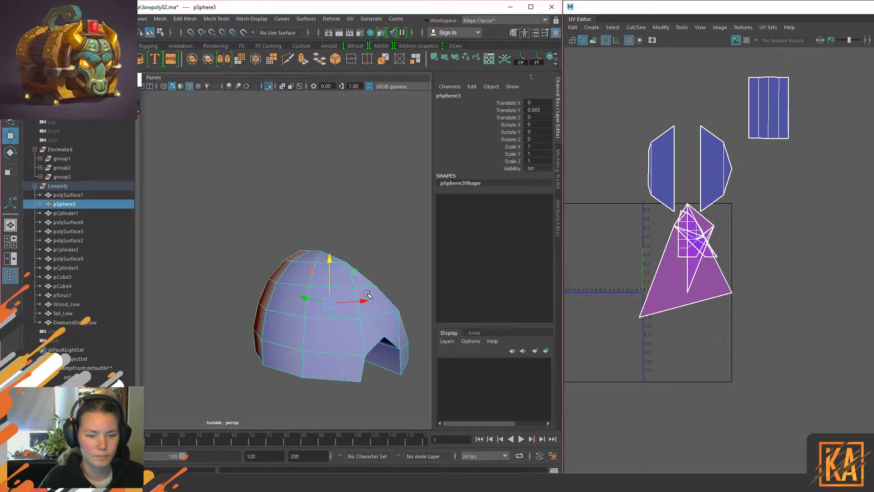
Step: Try to weld a vertex on the top rim of the low-poly foot pSphere3 into its neighbour, then return to object mode
alt+middle_drag(365, 291, 306, 268)
alt+drag(340, 230, 348, 241)
key(ctrl+1)
alt+drag(196, 287, 265, 300)
key(ctrl+1)
click(230, 165)
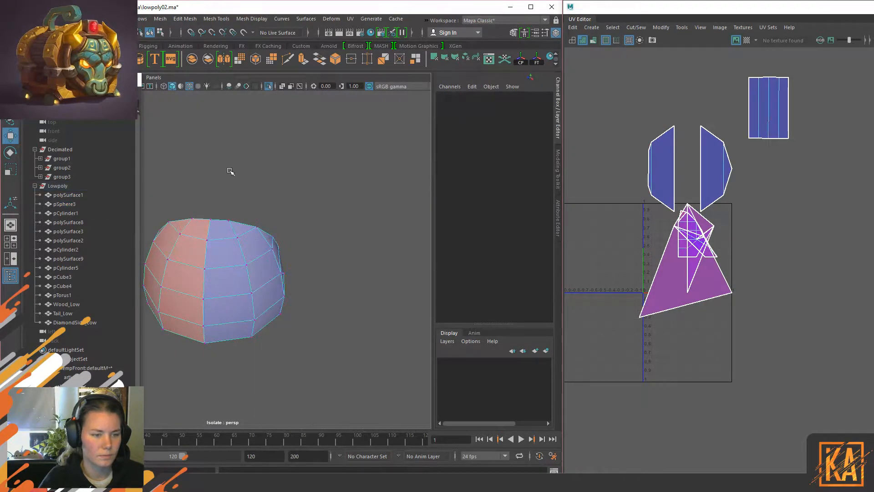
click(228, 220)
shift+right_drag(216, 224, 210, 192)
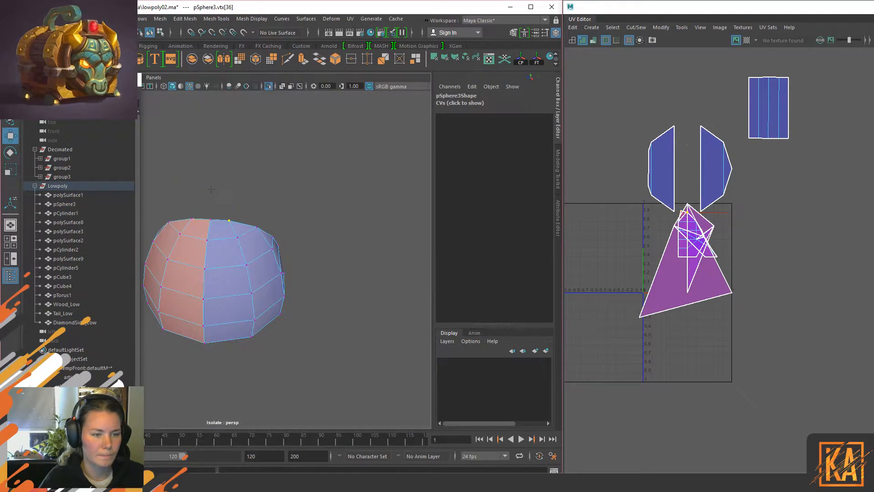
drag(212, 211, 210, 219)
key(w)
right_drag(215, 220, 292, 183)
key(ctrl+1)
Step: Isolate the low-poly foot pSphere3 together with its ring pCylinder1 and examine how the two pieces meet from several sides
scroll(330, 200, down, 5)
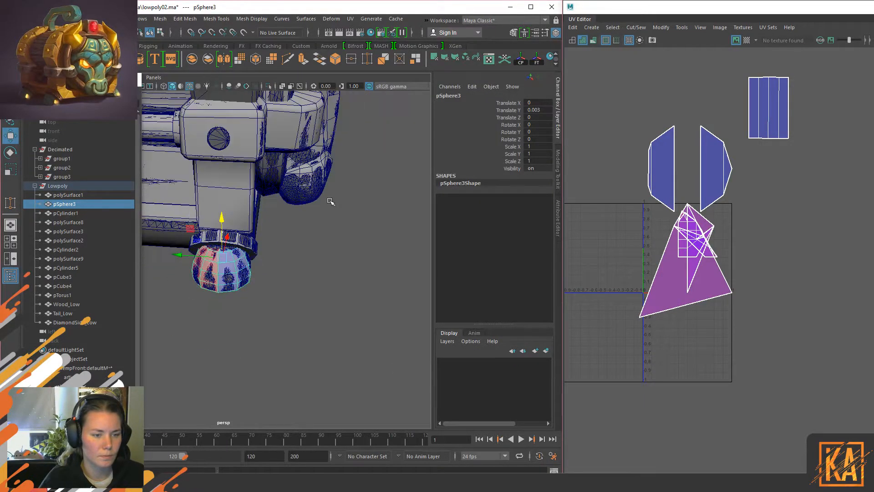
click(287, 276)
alt+drag(286, 275, 228, 253)
click(227, 244)
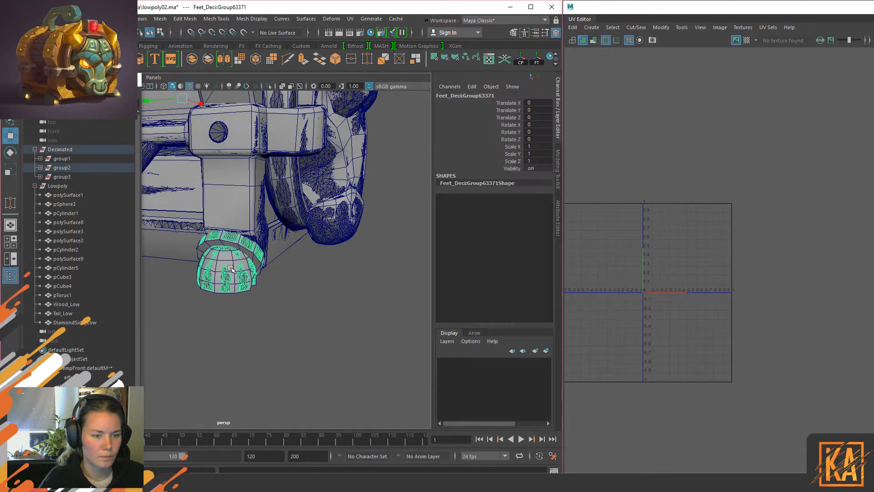
key(f)
shift+click(207, 220)
key(ctrl+1)
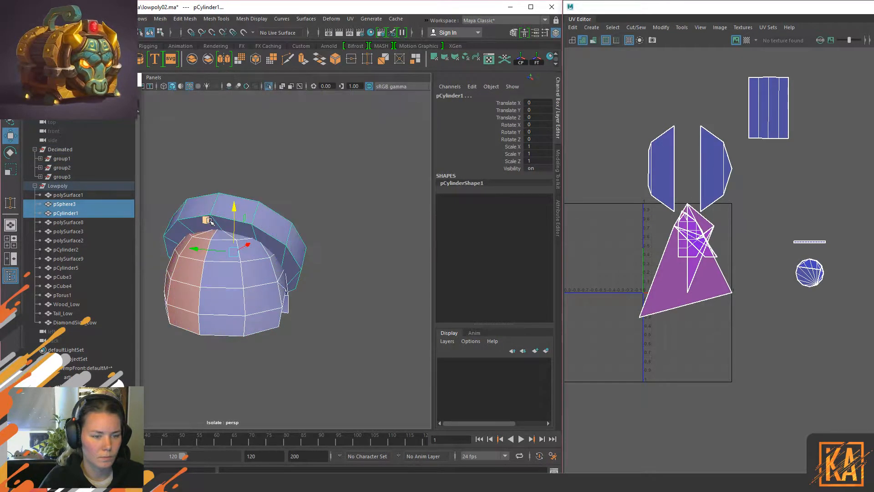
click(350, 257)
mouse_move(248, 287)
alt+mouse_down()
mouse_move(185, 287)
mouse_move(248, 287)
alt+mouse_up()
click(234, 256)
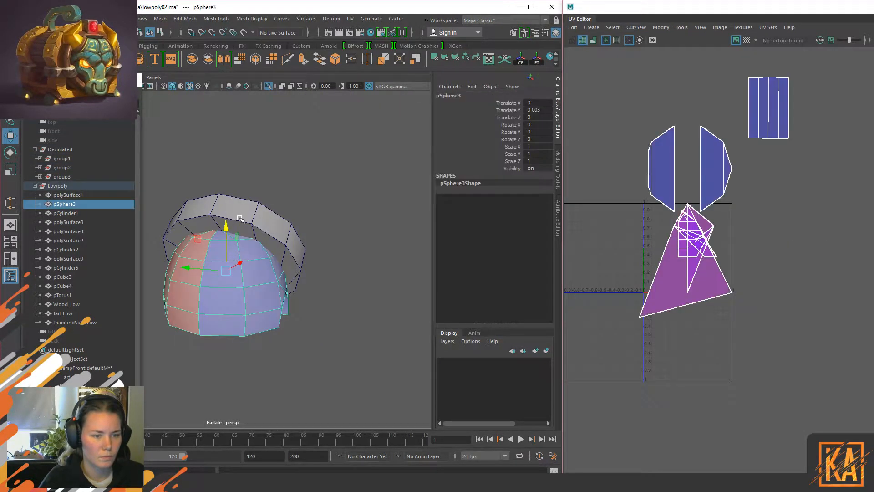
mouse_move(306, 253)
alt+mouse_down()
mouse_move(288, 209)
mouse_move(255, 203)
mouse_move(199, 214)
mouse_move(187, 202)
mouse_move(218, 255)
mouse_move(255, 277)
mouse_move(318, 259)
mouse_move(394, 258)
mouse_move(343, 292)
mouse_move(292, 297)
mouse_move(300, 307)
alt+mouse_up()
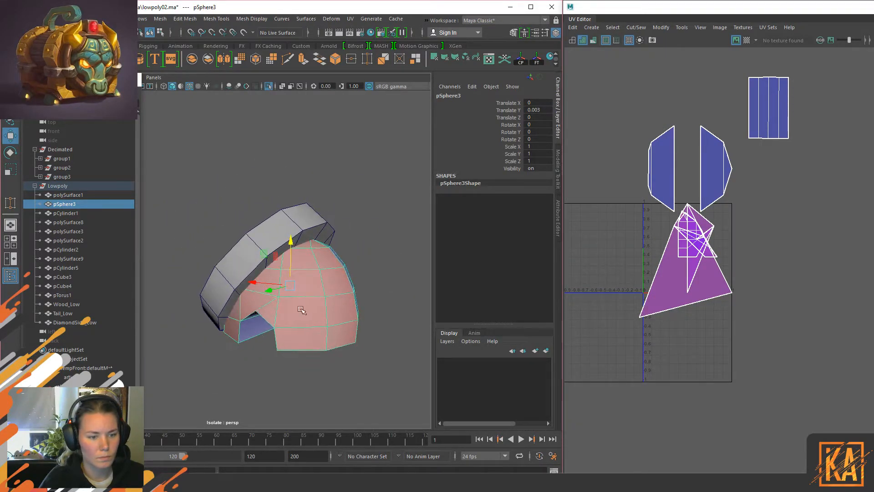
Step: Try collapsing an edge on the foot pSphere3, compare it with the decimated mesh, and undo the collapse
right_drag(283, 220, 283, 292)
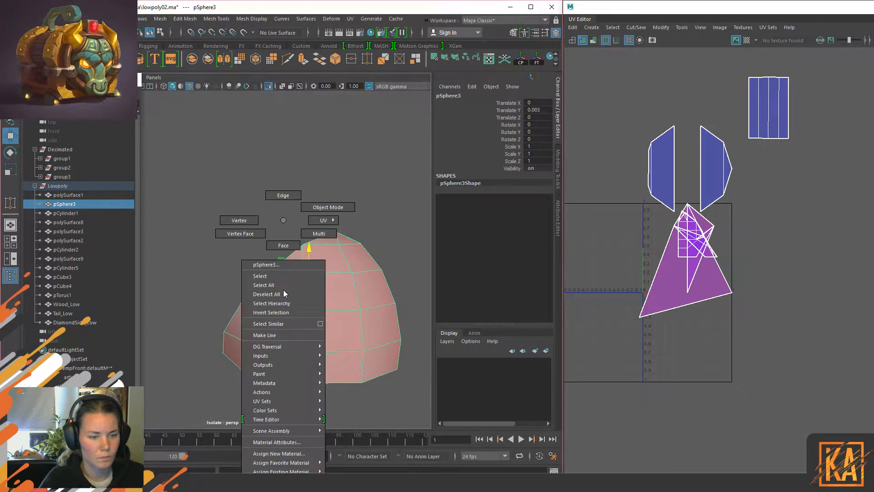
click(264, 186)
click(233, 207)
shift+right_drag(234, 207, 275, 214)
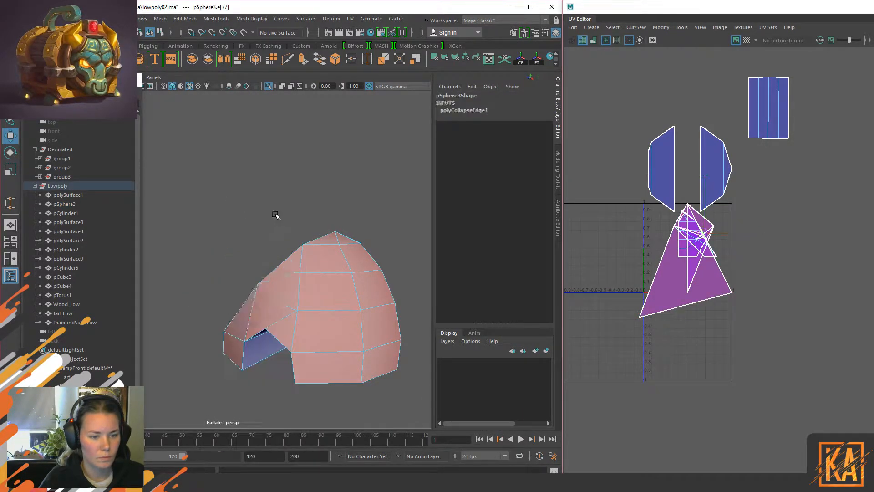
right_drag(369, 232, 385, 195)
key(ctrl+1)
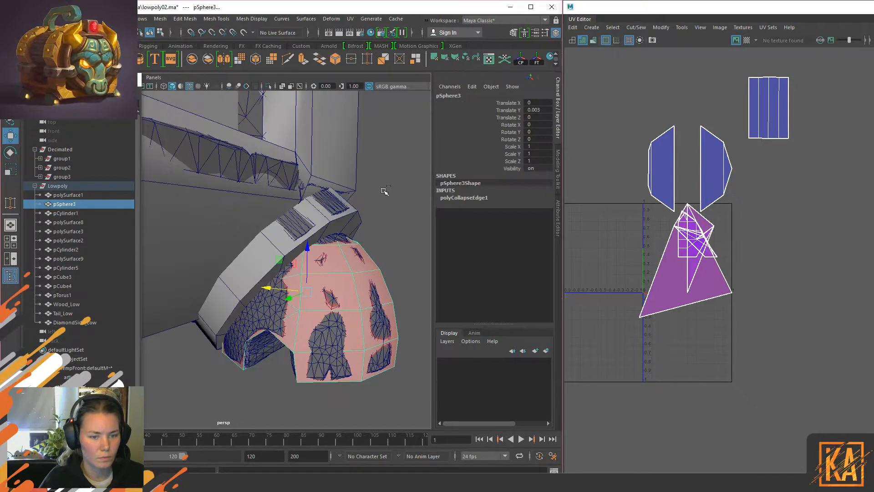
key(ctrl+1)
key(ctrl+z)
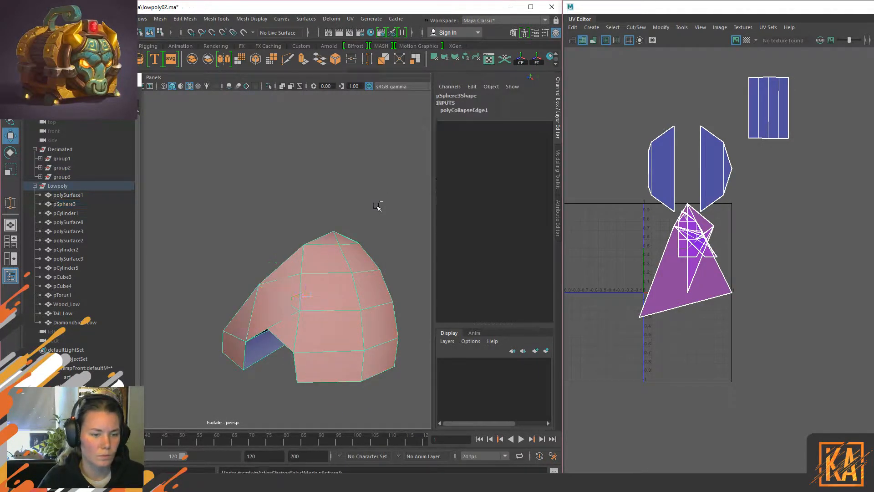
key(ctrl+z)
Step: Examine the isolated foot's silhouette and arched cutout from the outside, both close up and from a distance
click(296, 201)
alt+drag(313, 290, 254, 308)
scroll(211, 293, down, 5)
right_drag(257, 304, 350, 195)
click(340, 259)
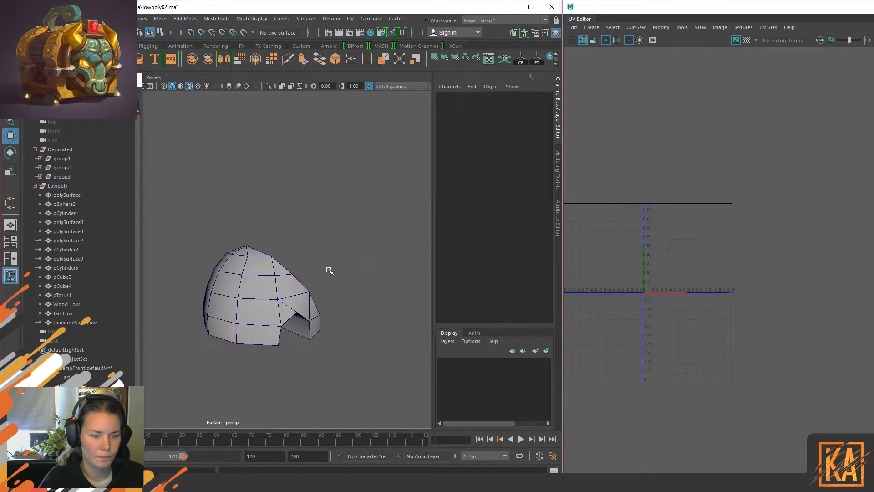
click(277, 296)
scroll(322, 279, down, 5)
click(314, 245)
scroll(273, 278, up, 6)
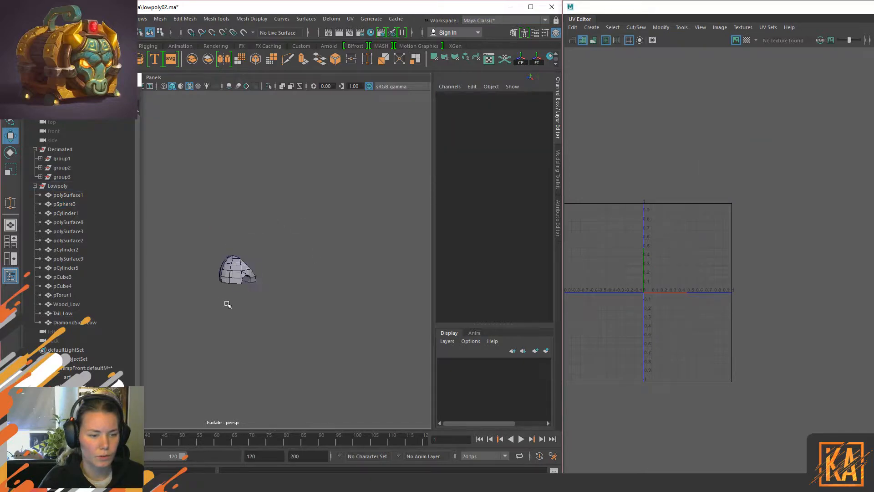
Step: Try to bevel the centre edge along the ceiling of the foot's arch with a fraction of 0.5 and one segment
click(296, 284)
key(ctrl+1)
alt+drag(306, 285, 237, 223)
key(ctrl+1)
right_drag(234, 221, 292, 182)
click(233, 214)
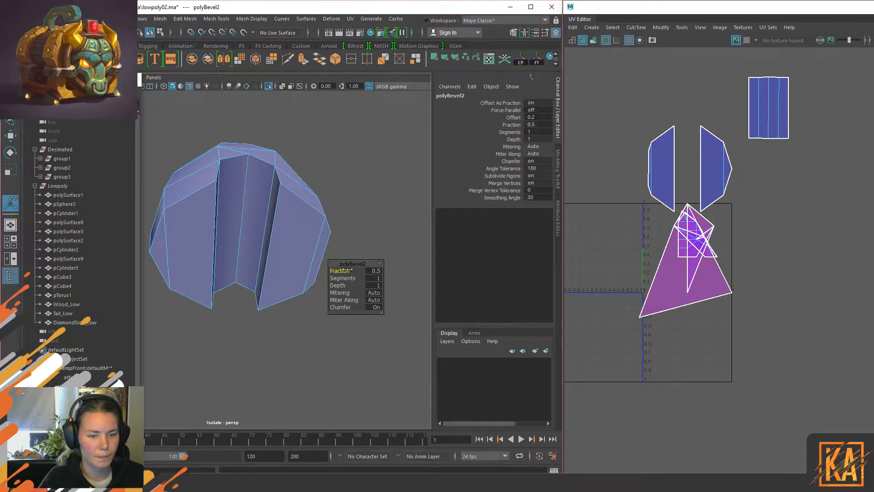
right_drag(242, 160, 317, 118)
Step: Cut a new lengthwise edge with Multi-Cut beside the centre edge on the ceiling of the foot's arch
alt+drag(239, 170, 253, 224)
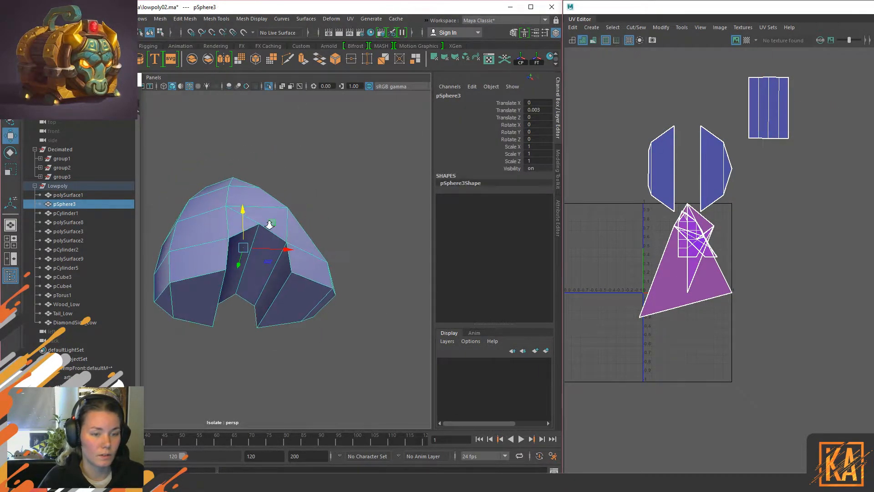
scroll(293, 249, up, 5)
shift+right_drag(306, 219, 249, 225)
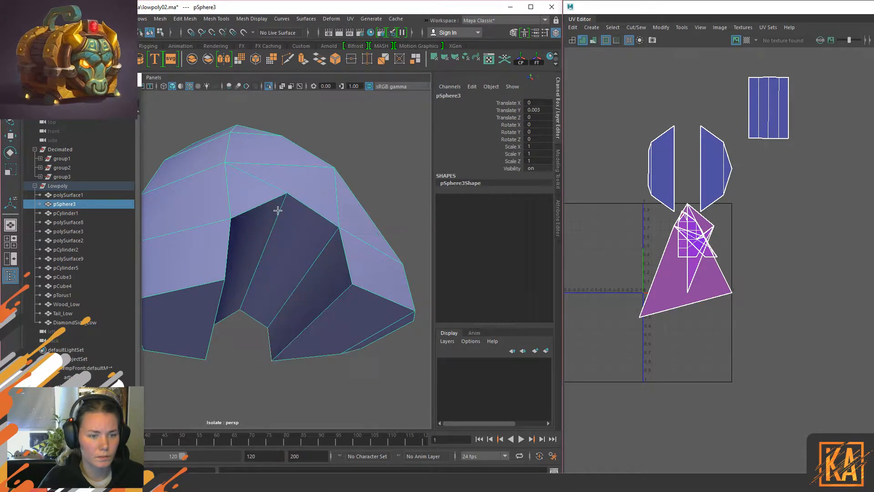
key(Return)
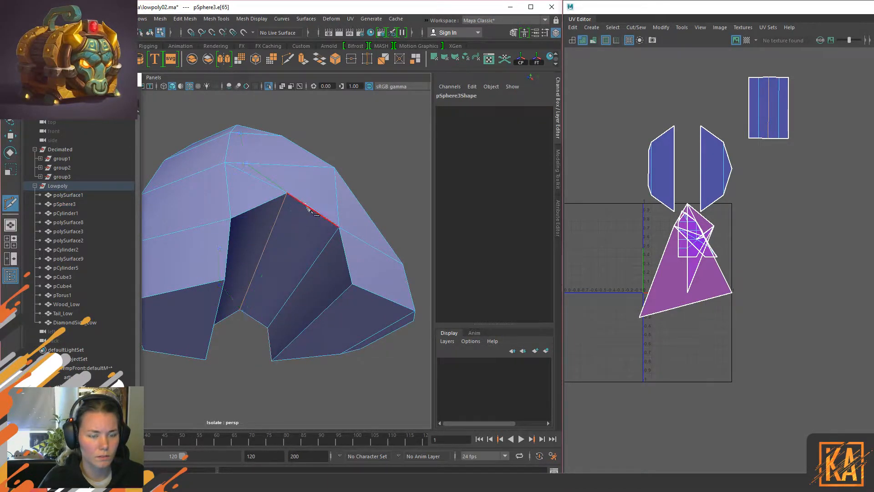
alt+drag(298, 200, 291, 160)
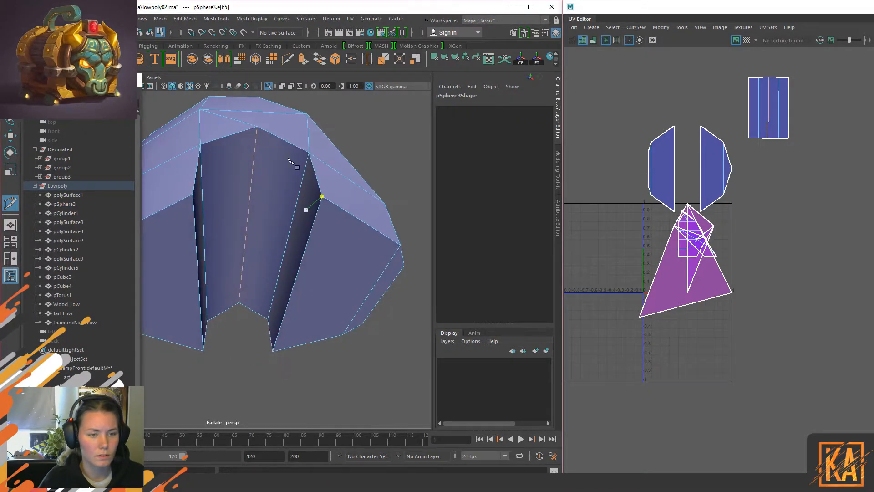
click(247, 306)
key(Return)
key(w)
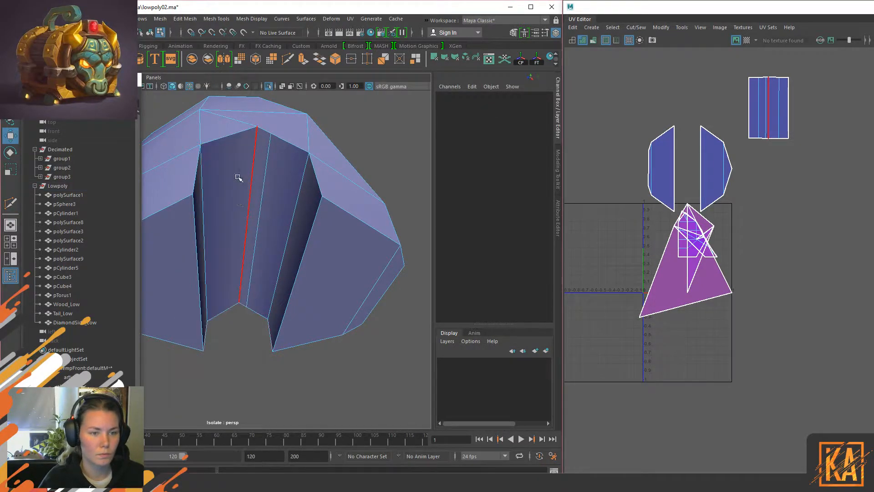
Step: Shift the original centre edge sideways and scale the two arch-ceiling edges apart so they sit symmetrically
click(251, 197)
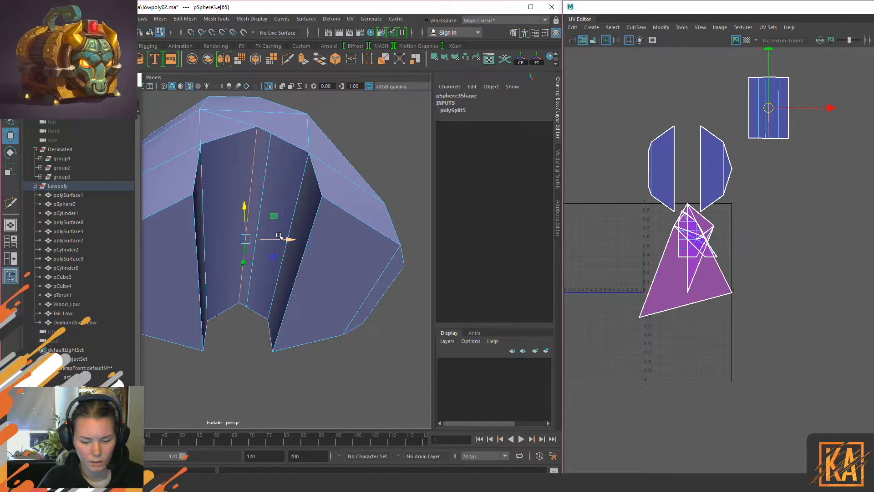
drag(288, 238, 246, 271)
click(263, 197)
shift+click(222, 209)
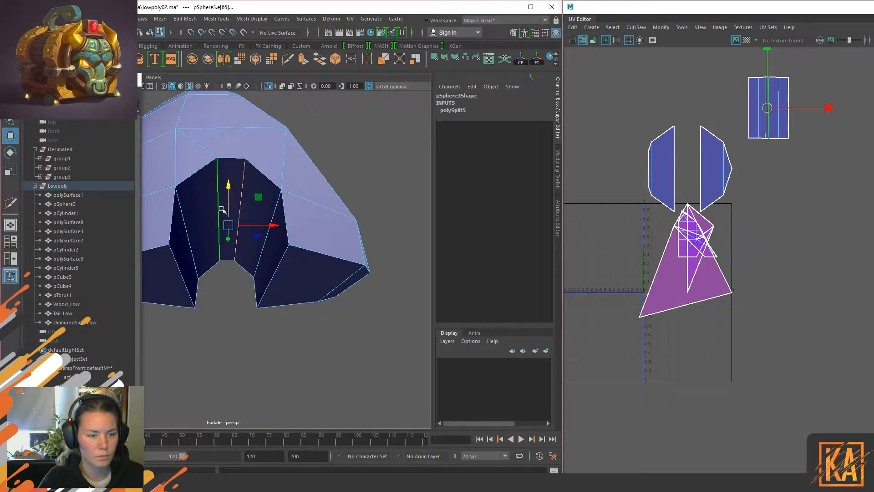
key(r)
drag(269, 224, 290, 227)
Step: Cut a third lengthwise edge midway between the two arch-ceiling edges and raise it slightly to round the arch
key(F8)
shift+right_drag(258, 177, 226, 183)
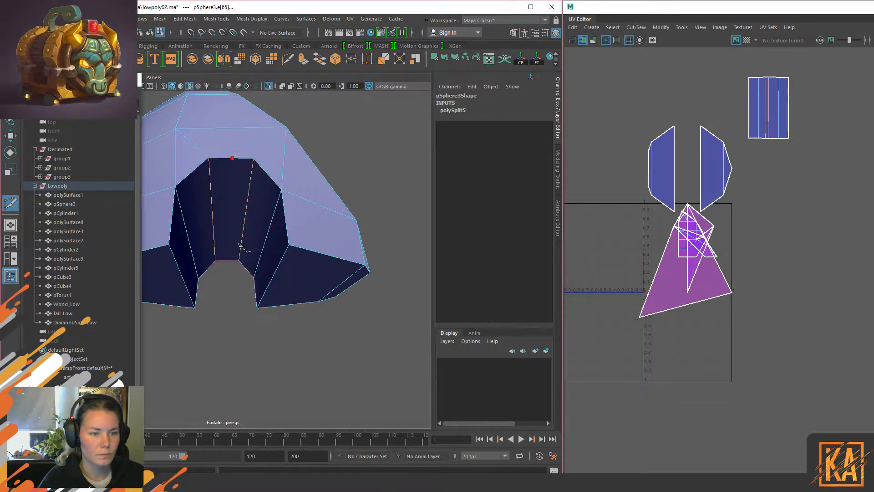
click(227, 261)
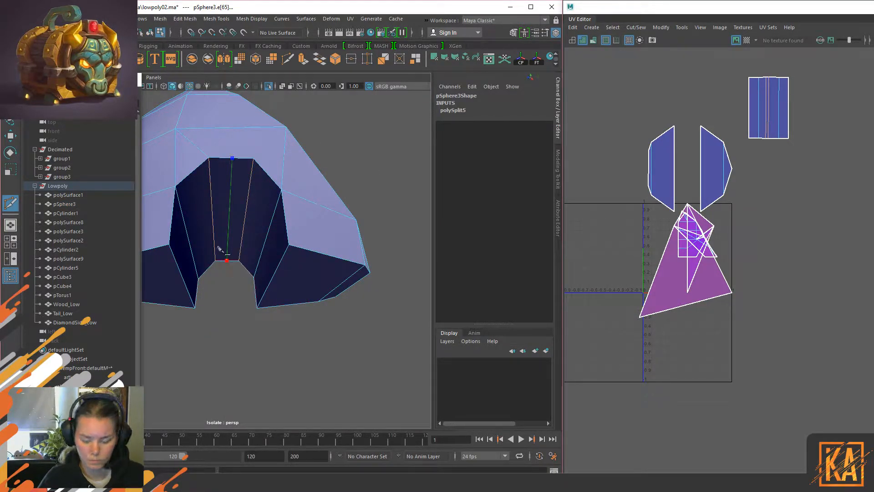
key(w)
right_click(217, 209)
click(216, 182)
click(228, 204)
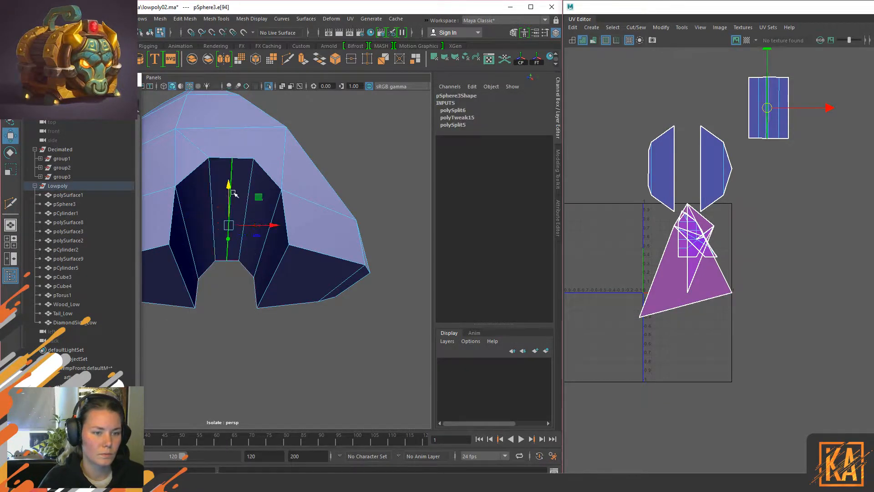
Step: Show the decimated meshes again and lower the arch's ceiling edges to fit the decimated foot
click(211, 196)
shift+click(251, 180)
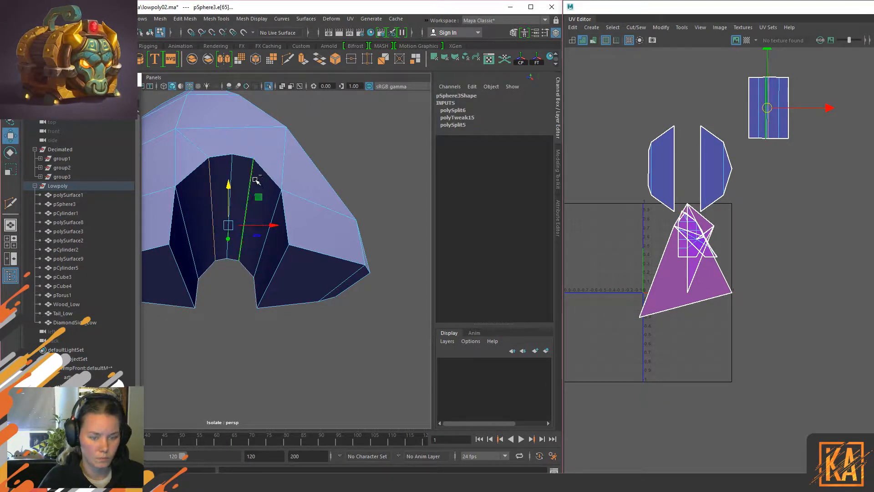
key(r)
key(ctrl+1)
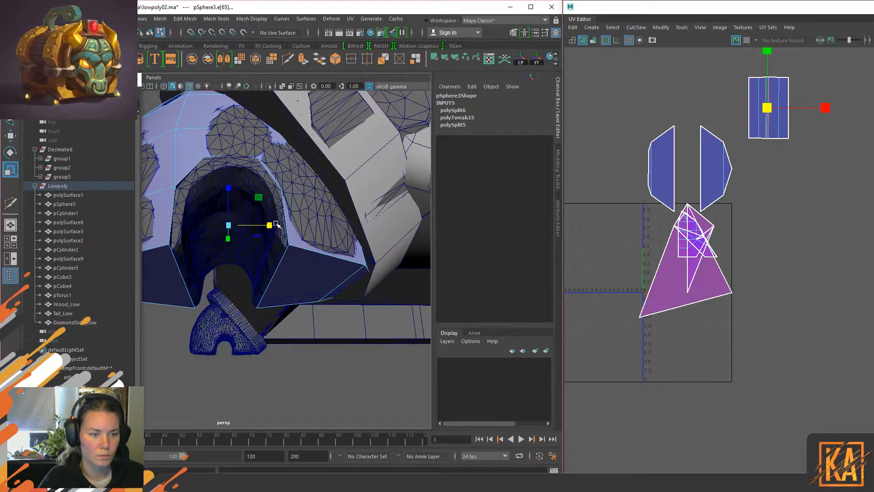
key(w)
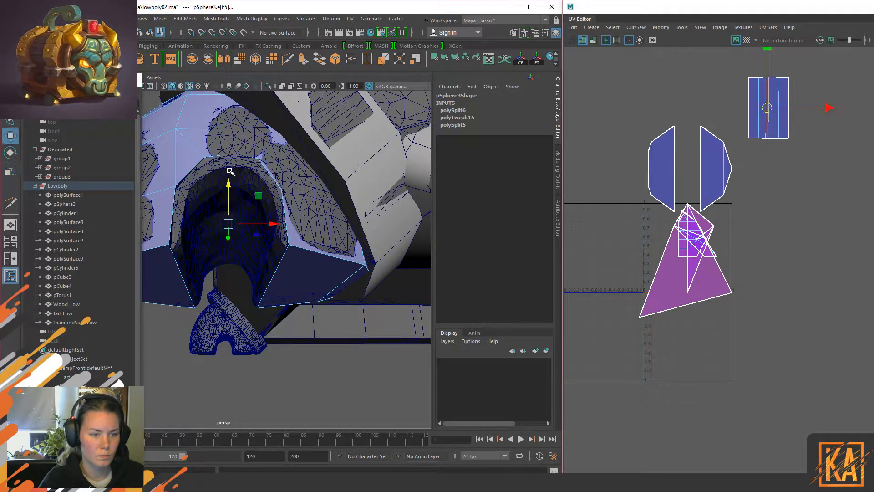
drag(226, 182, 231, 190)
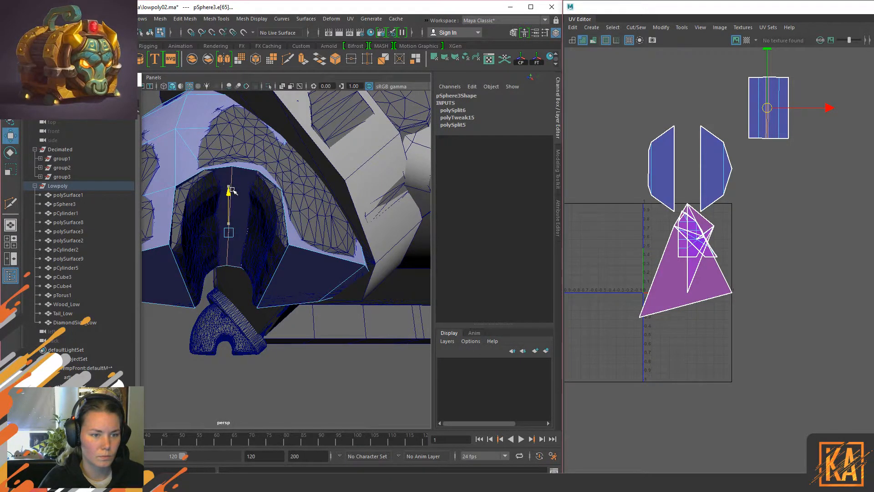
Step: Scale the middle and lower pairs of side edges in the foot's arch inward to follow the decimated cutout
click(189, 204)
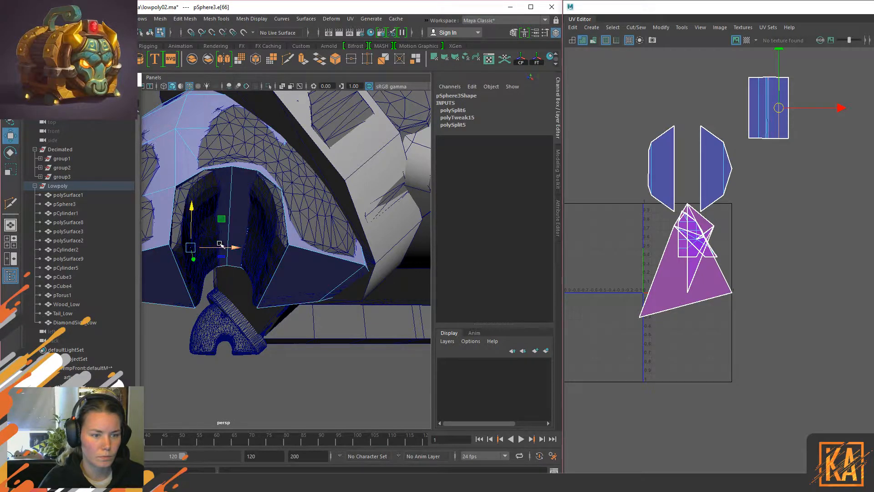
shift+click(261, 249)
key(r)
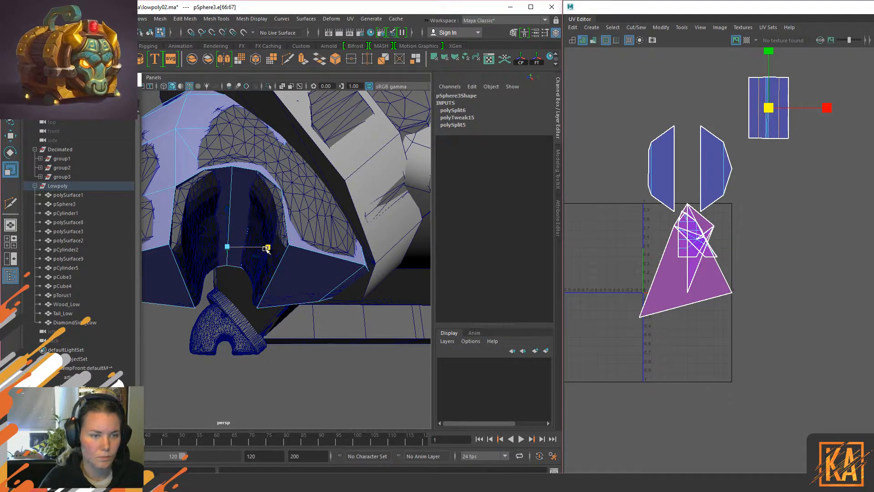
drag(262, 248, 259, 241)
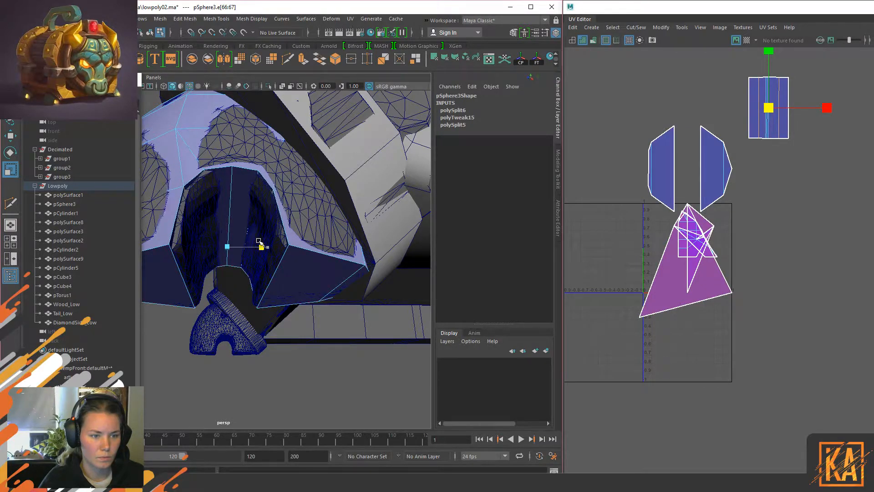
click(180, 269)
shift+click(283, 263)
drag(264, 285, 258, 286)
Step: Adjust the height of the arch's centre edge against the decimated foot and return pSphere3 to object mode
alt+drag(232, 239, 243, 244)
key(w)
click(244, 195)
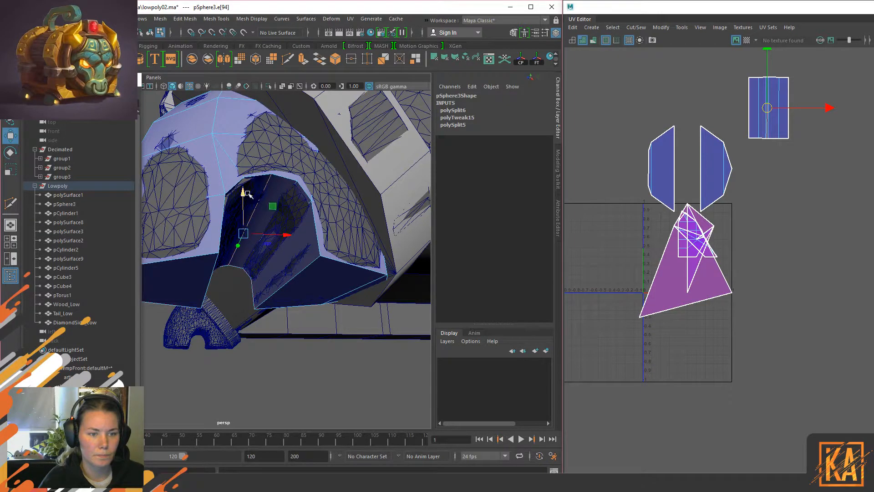
key(F8)
alt+right_drag(283, 214, 238, 208)
alt+drag(238, 207, 302, 220)
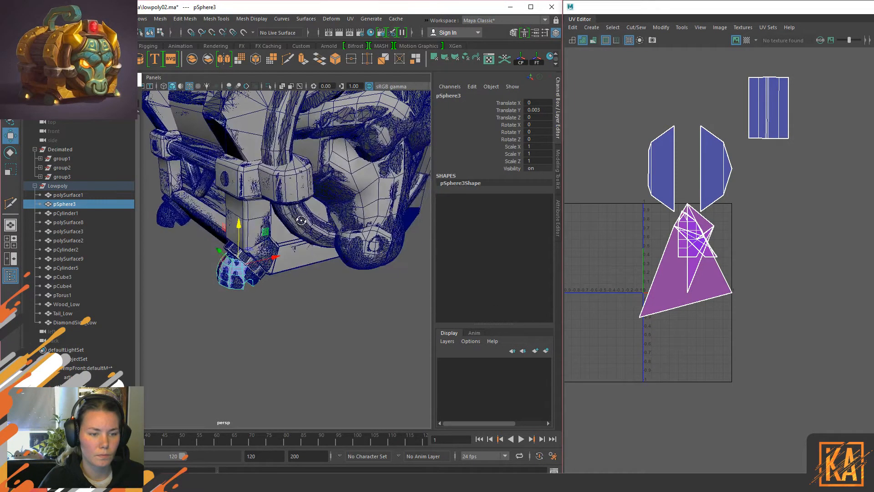
Step: Select the low-poly foot pSphere3, isolate it again and inspect its reshaped arch
click(308, 330)
alt+right_drag(229, 250, 268, 281)
click(268, 281)
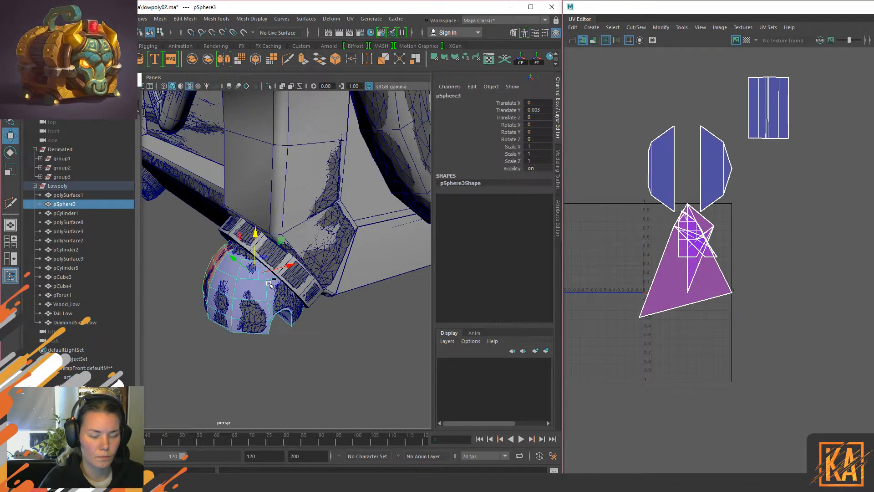
key(ctrl+1)
alt+right_drag(325, 348, 332, 340)
alt+drag(332, 339, 304, 311)
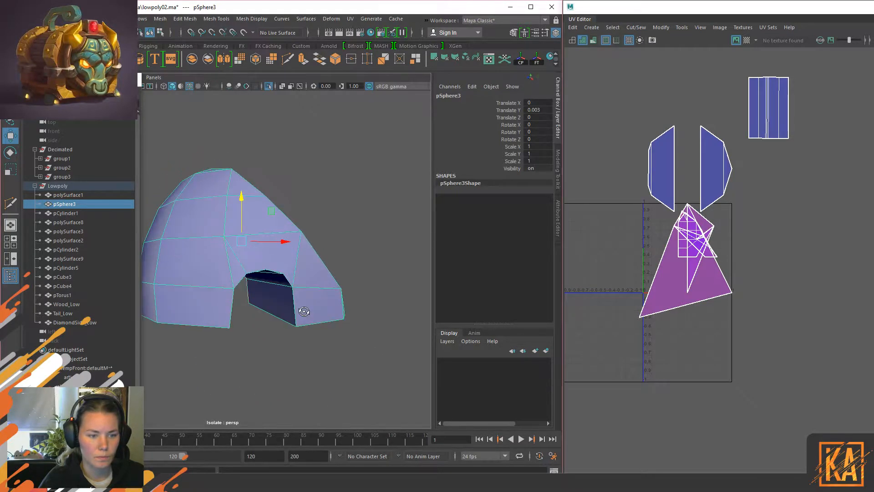
Step: Connect the upper vertices of the arch opening to the nearby body vertex with new edges on both sides of foot pSphere3
right_drag(314, 257, 272, 251)
click(271, 251)
shift+click(288, 258)
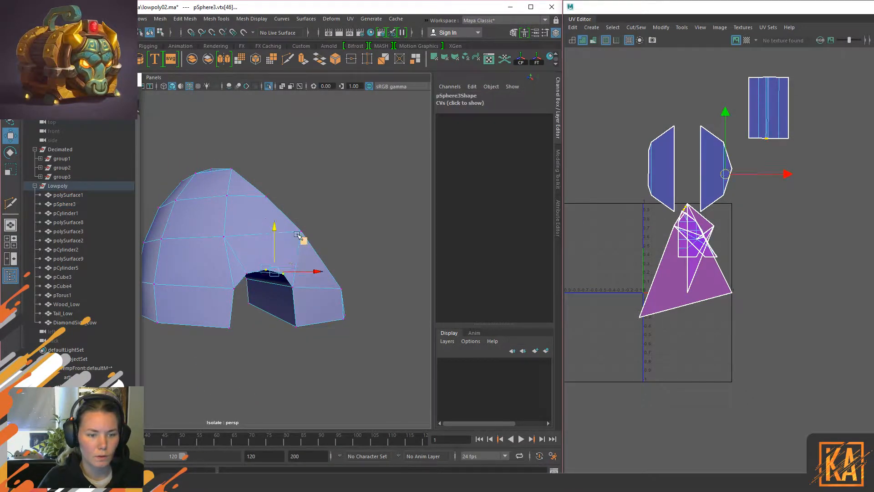
shift+right_drag(312, 220, 294, 275)
alt+drag(293, 275, 352, 271)
click(216, 249)
shift+click(234, 268)
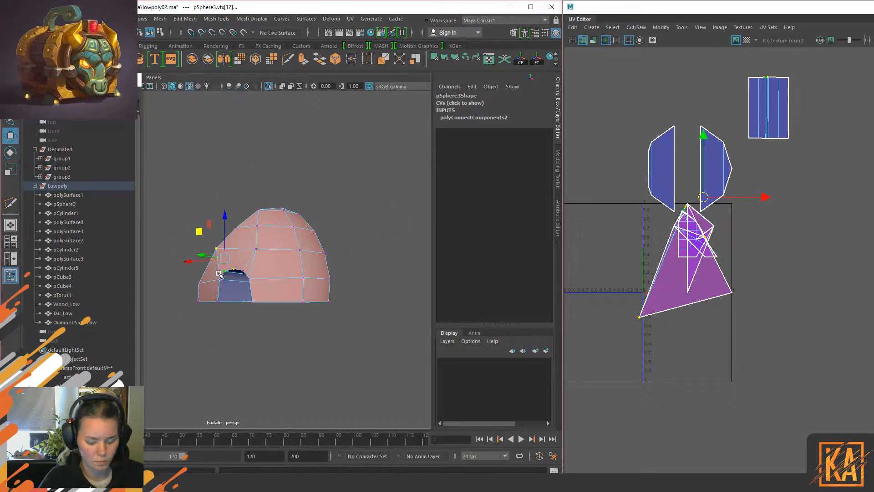
key(g)
Step: Return the foot to object mode, delete its construction history and check the new edges around the arch
right_drag(252, 244, 370, 143)
key(alt+shift+d)
alt+drag(369, 166, 324, 245)
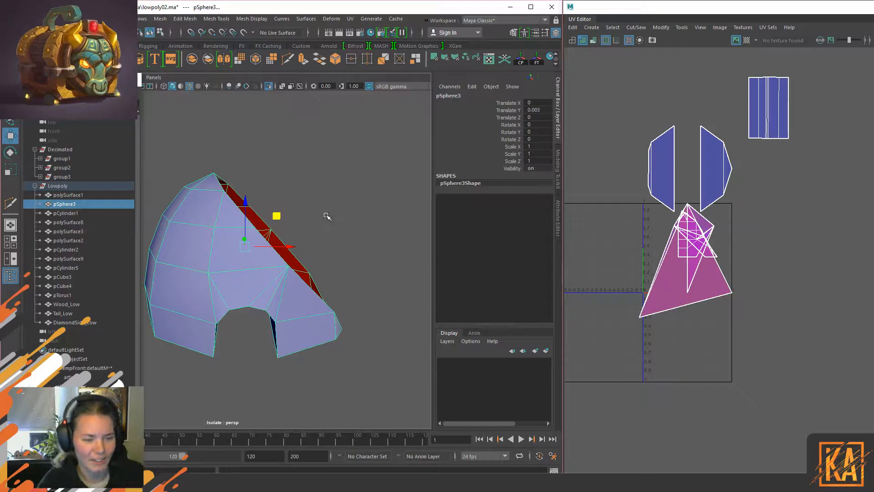
alt+middle_drag(329, 214, 330, 221)
alt+drag(315, 247, 298, 193)
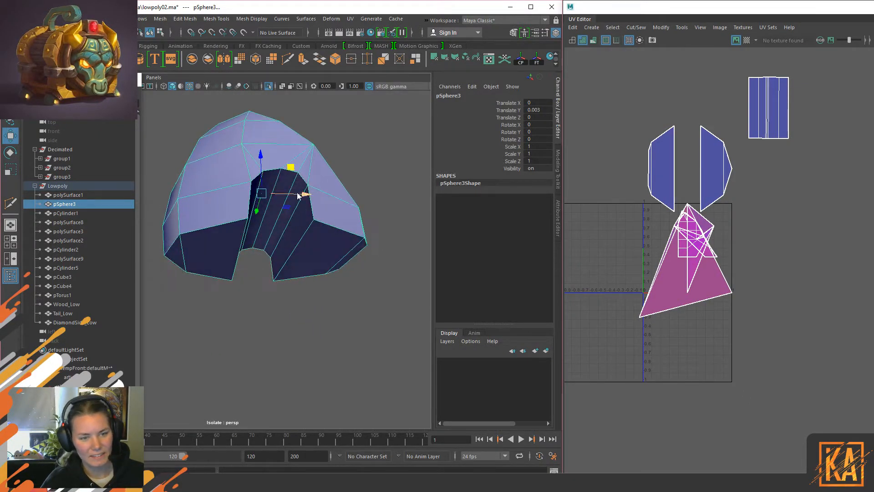
Step: Soften the newly added edges above the arch opening on both sides of the foot
right_drag(299, 193, 312, 121)
alt+drag(317, 198, 302, 208)
click(300, 208)
click(278, 143)
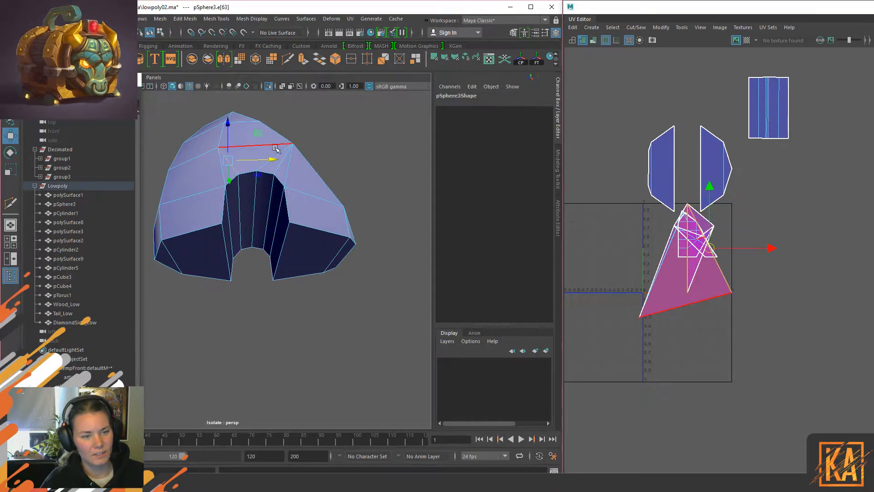
shift+click(282, 167)
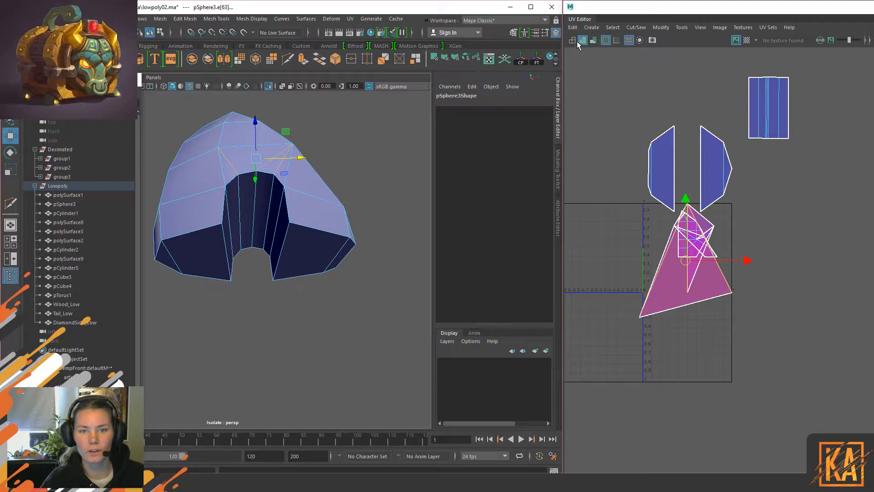
click(554, 65)
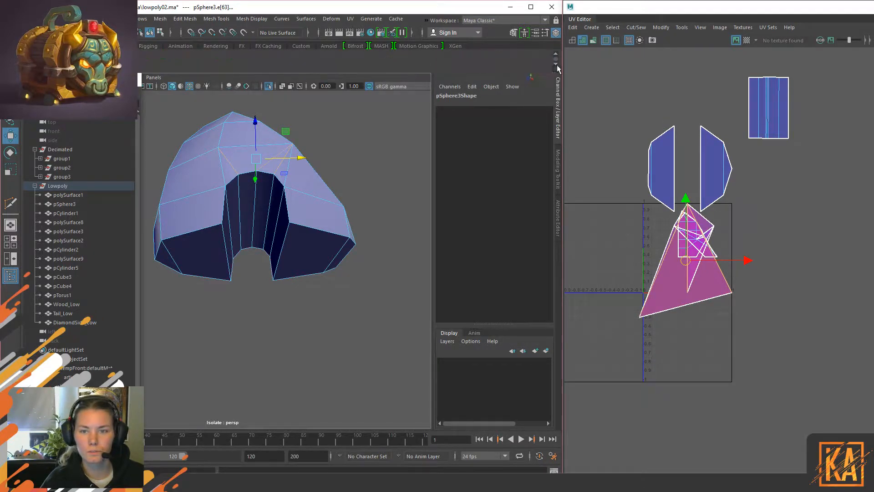
click(69, 61)
click(334, 160)
alt+drag(224, 218, 420, 229)
click(190, 239)
shift+click(185, 239)
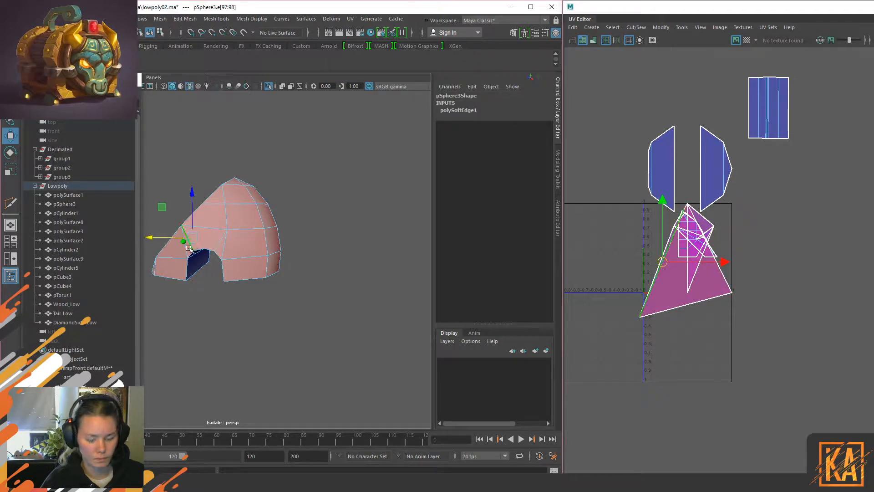
key(g)
Step: Go back to object mode, clear the softened foot's history and deselect it
right_drag(233, 223, 282, 202)
click(234, 259)
click(310, 161)
click(273, 248)
key(alt+shift+d)
alt+drag(332, 205, 326, 173)
alt+drag(309, 211, 348, 211)
click(352, 187)
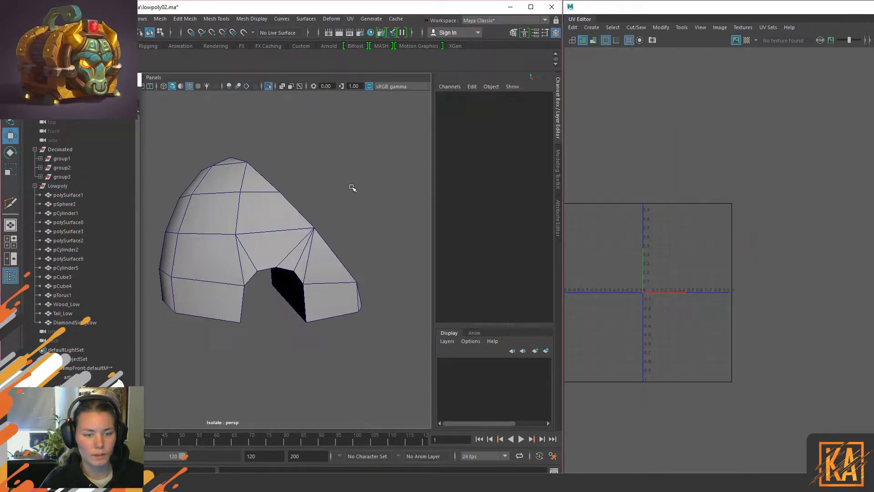
Step: Turn off the wireframe overlay to check the foot's shading, and exit isolation with pSphere3 selected
click(187, 87)
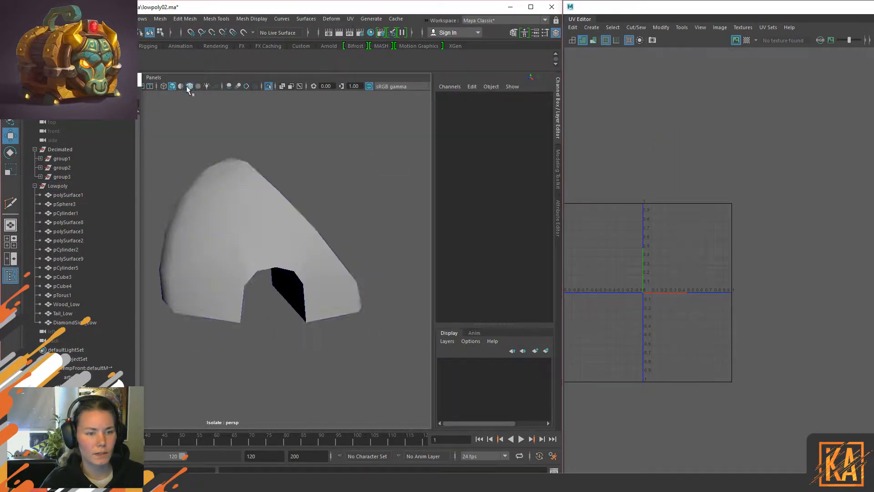
click(296, 219)
alt+drag(375, 206, 393, 214)
click(371, 174)
alt+drag(296, 218, 256, 238)
click(257, 238)
key(ctrl+1)
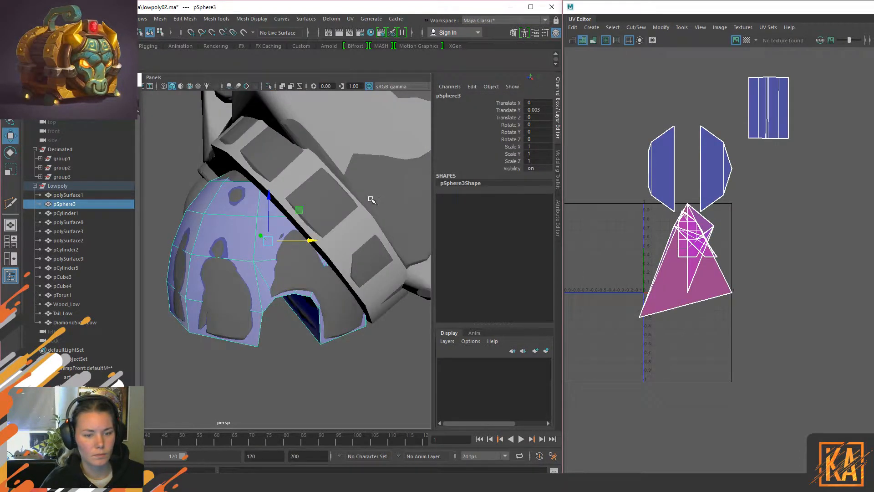
alt+drag(353, 245, 379, 235)
scroll(321, 267, down, 5)
Step: Try to optimize the rectangular UV shell of the arch's inner strip
click(611, 86)
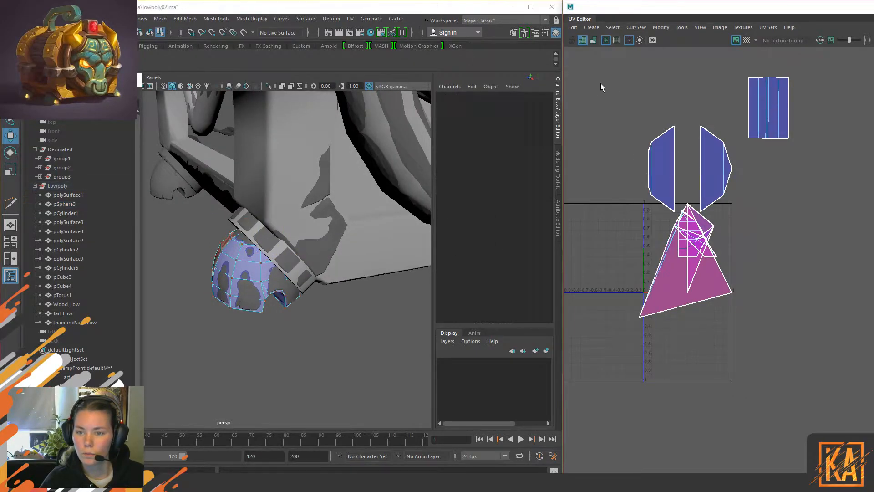
right_drag(755, 106, 701, 96)
click(772, 114)
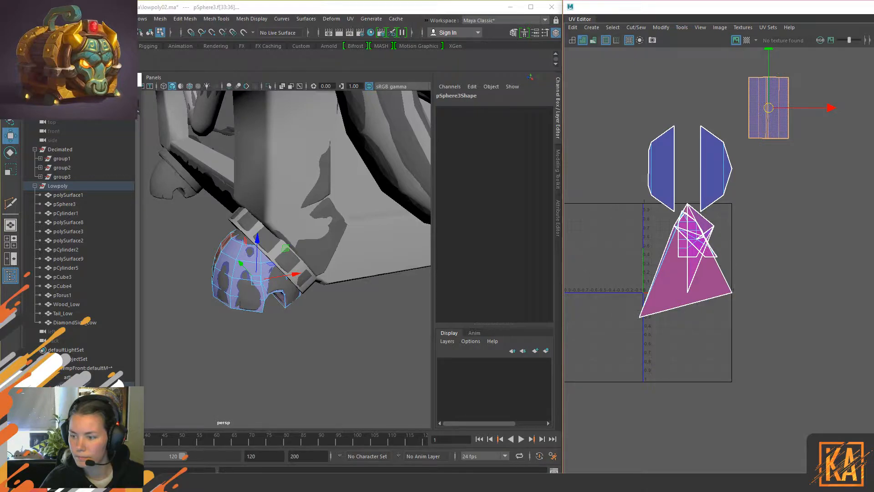
key(ctrl+u)
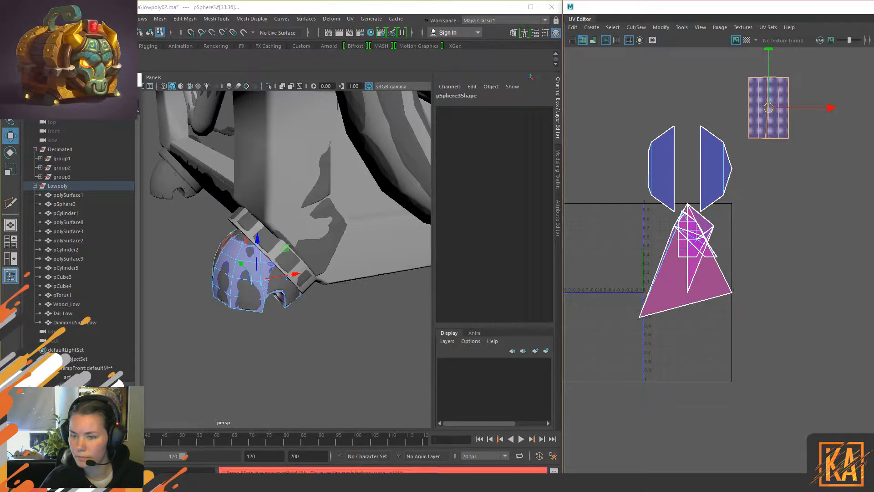
right_drag(675, 106, 714, 87)
drag(731, 63, 829, 141)
alt+middle_drag(746, 209, 635, 251)
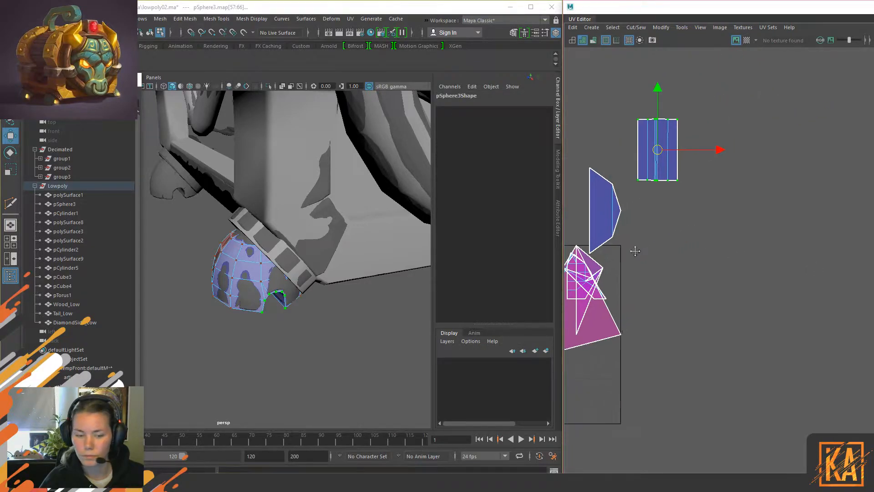
right_drag(655, 130, 593, 80)
click(667, 140)
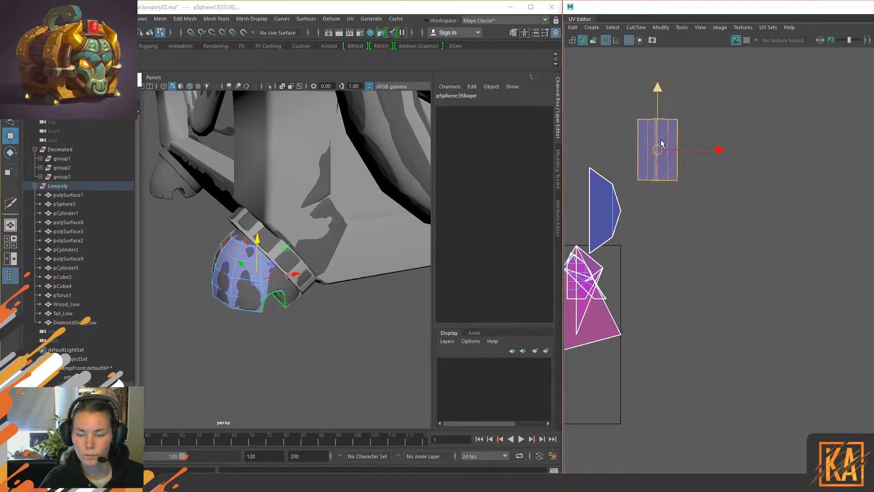
right_drag(660, 140, 706, 104)
drag(671, 163, 713, 185)
Step: Isolate the foot, merge all its vertices with a distance threshold of 0.001 and return to object mode
right_drag(247, 250, 337, 177)
right_drag(315, 216, 274, 214)
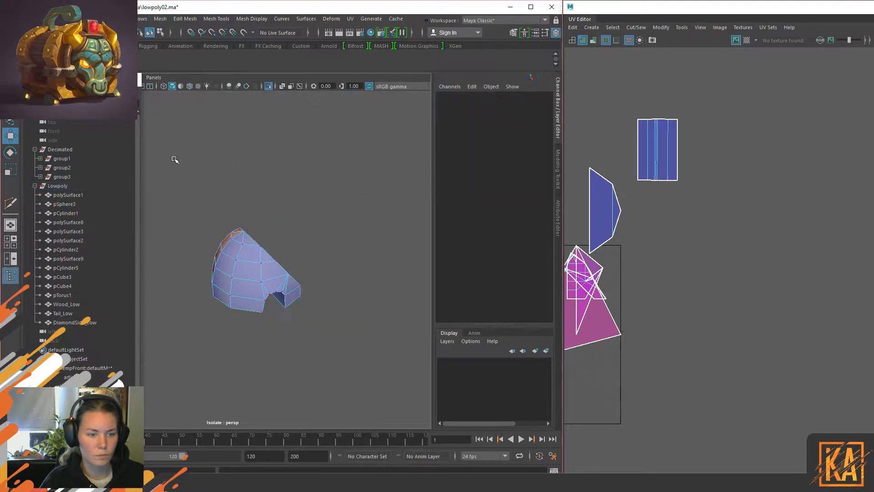
drag(174, 159, 331, 328)
shift+right_drag(277, 295, 299, 187)
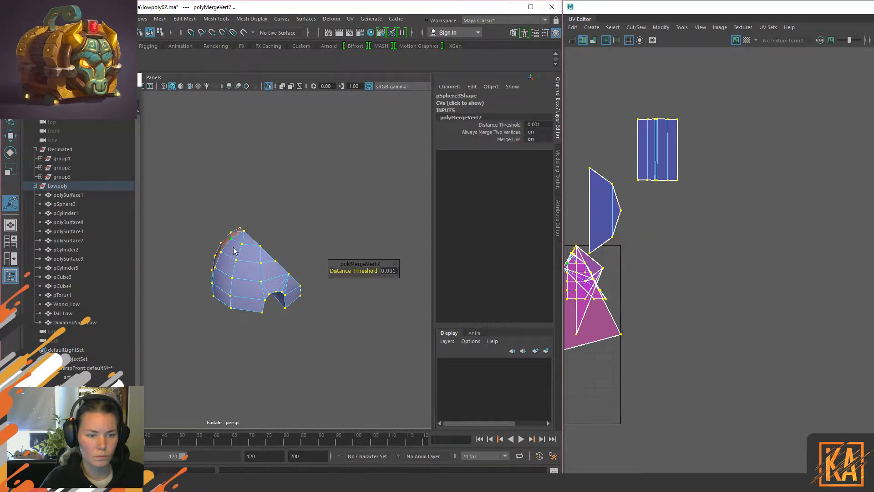
key(F8)
click(247, 273)
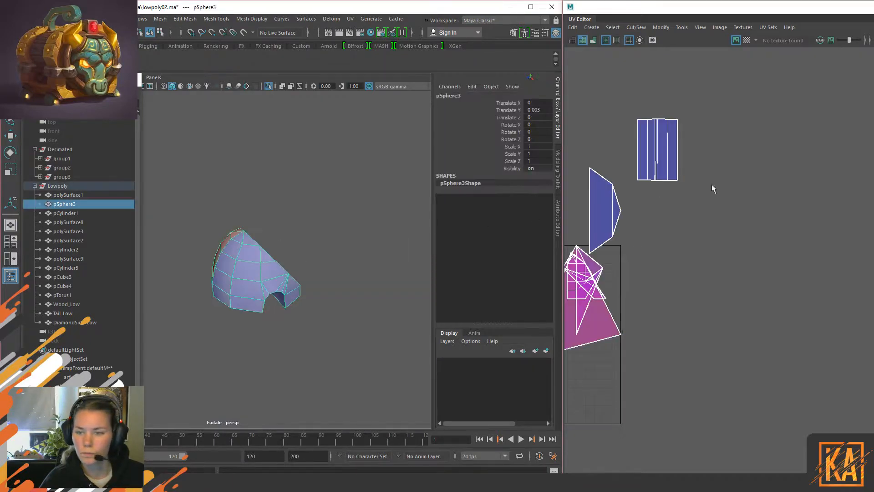
Step: Try optimizing the arch strip's UVs again on the merged mesh
right_drag(712, 185, 746, 182)
drag(740, 76, 631, 192)
alt+drag(255, 280, 310, 325)
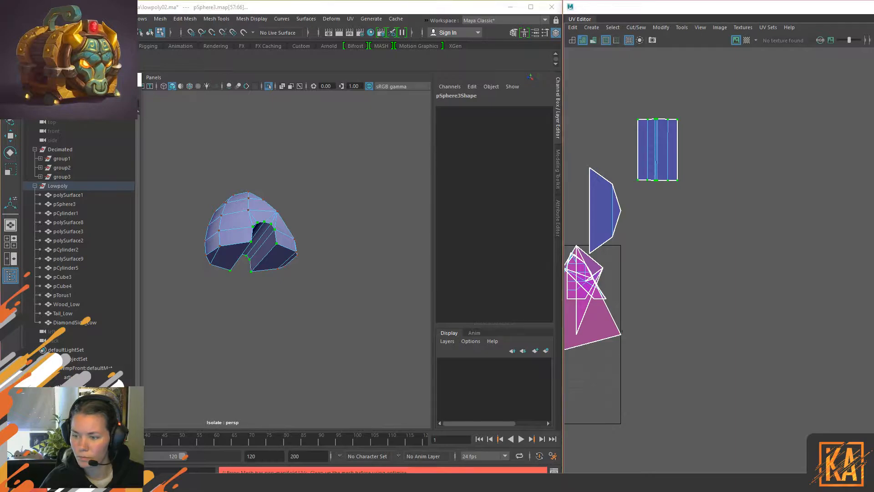
Step: Reselect pSphere3 in object mode and run Mesh Cleanup on it
scroll(351, 243, up, 3)
right_drag(282, 182, 311, 131)
click(310, 128)
click(225, 238)
key(w)
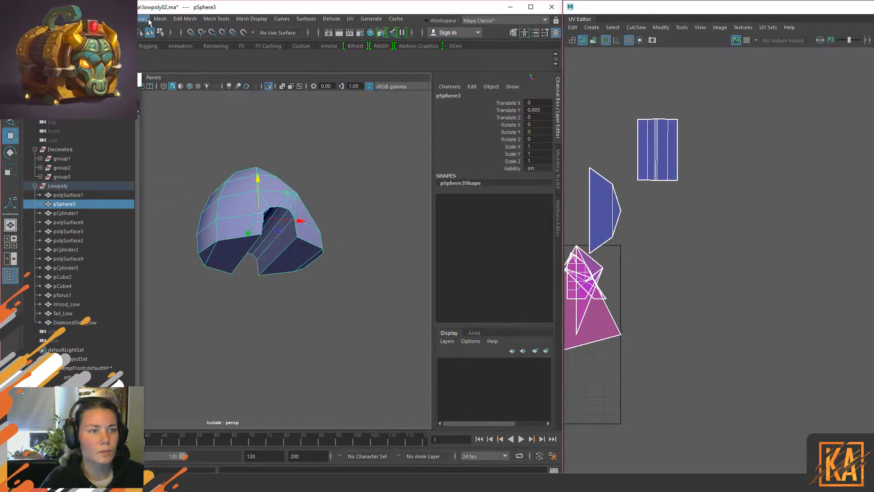
click(160, 19)
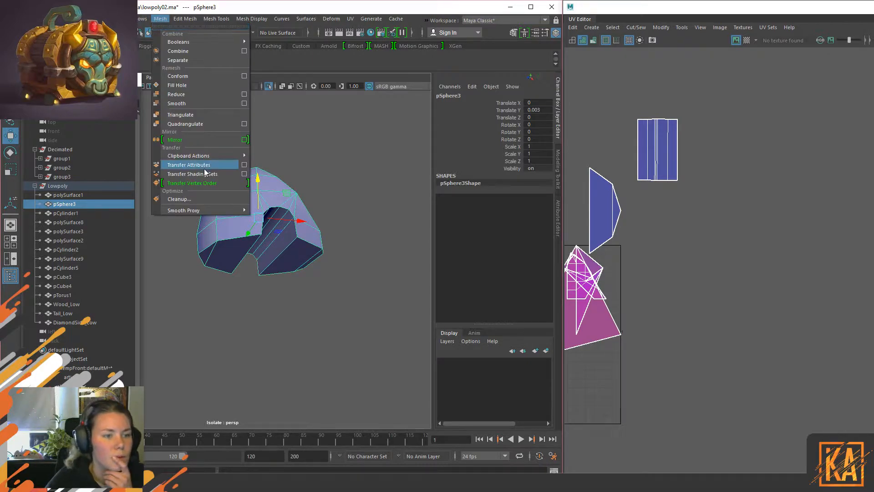
click(191, 198)
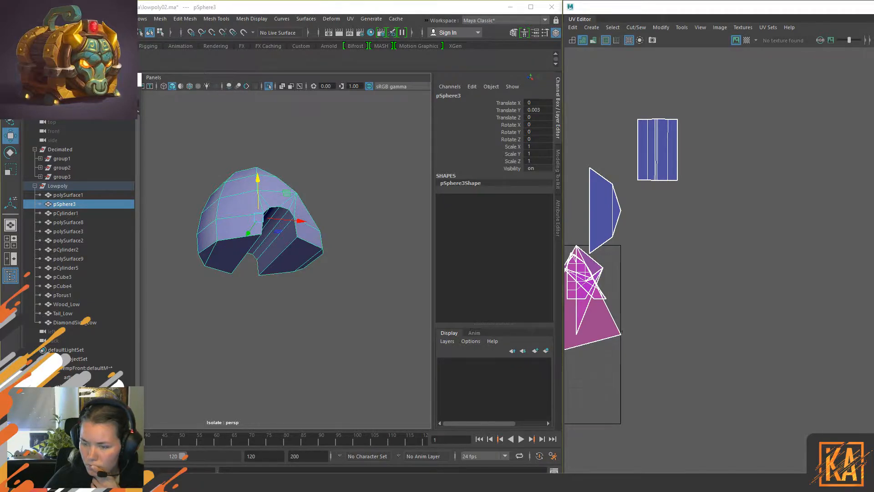
key(ctrl+z)
Step: Straighten the UVs of the arch's rectangular strip and move that shell down beside the two sole shells
right_drag(644, 157, 616, 78)
drag(616, 77, 724, 190)
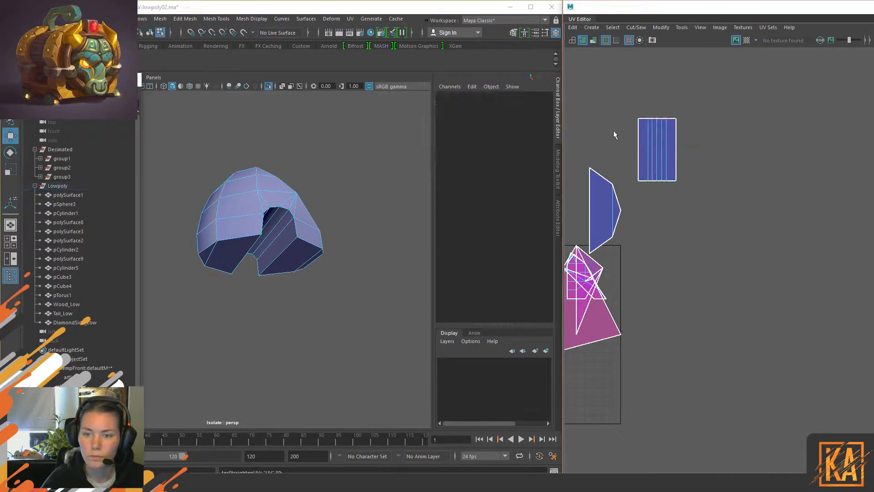
drag(610, 129, 669, 156)
click(618, 158)
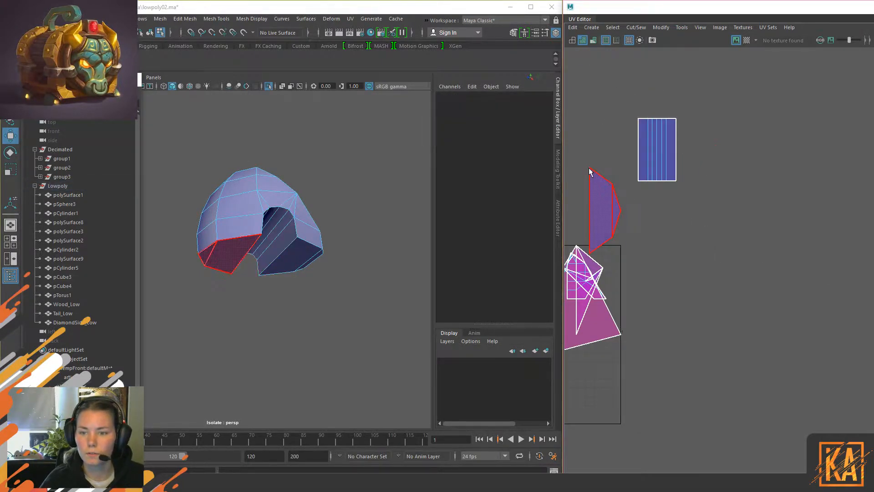
alt+middle_drag(590, 171, 667, 193)
click(740, 183)
drag(733, 172, 726, 232)
click(755, 196)
click(724, 213)
Step: Return pSphere3 to object mode, delete its history and show the rest of the chest again
key(F8)
click(336, 152)
click(252, 213)
key(alt+shift+d)
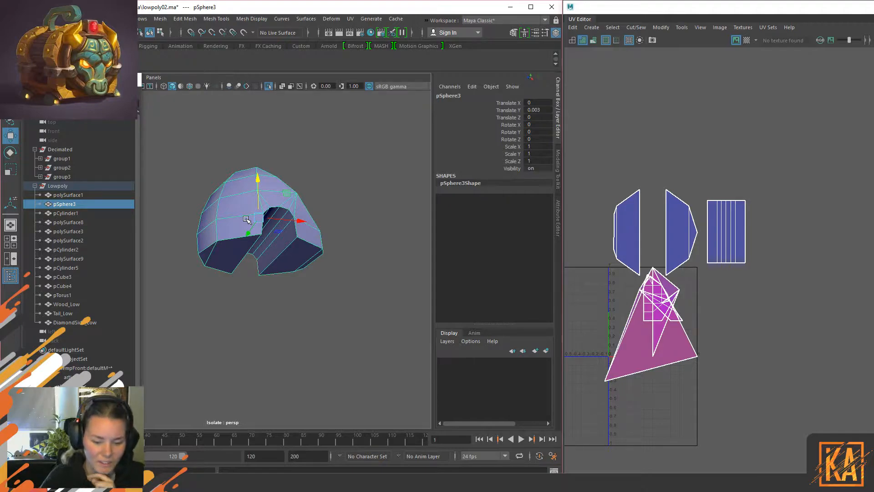
alt+drag(295, 165, 306, 191)
alt+middle_drag(315, 226, 318, 193)
alt+right_drag(317, 193, 329, 231)
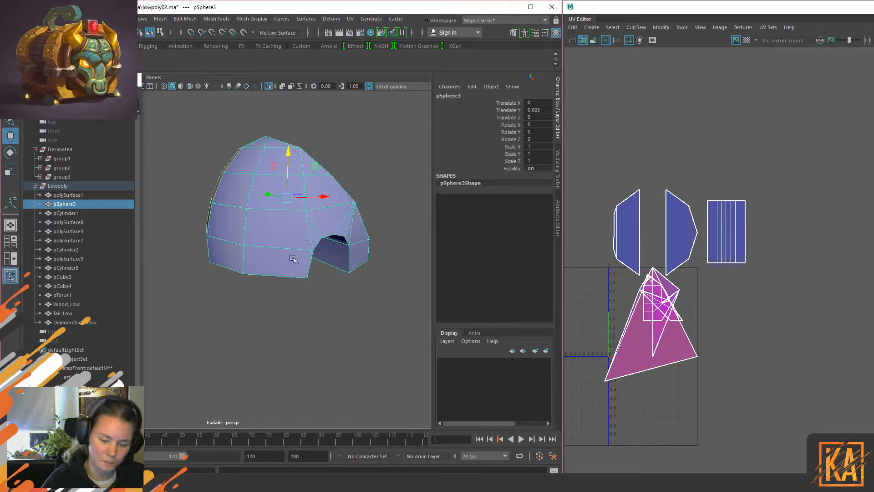
mouse_move(264, 230)
alt+mouse_down()
mouse_move(302, 243)
mouse_move(323, 191)
mouse_move(255, 211)
mouse_move(228, 192)
mouse_move(248, 247)
mouse_move(191, 250)
mouse_move(218, 277)
mouse_move(237, 237)
mouse_move(262, 242)
alt+mouse_up()
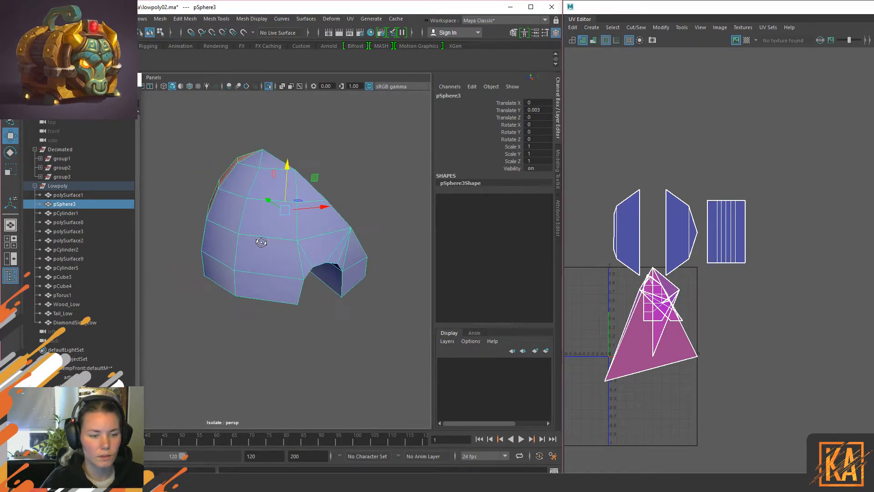
alt+drag(298, 205, 314, 271)
key(ctrl+1)
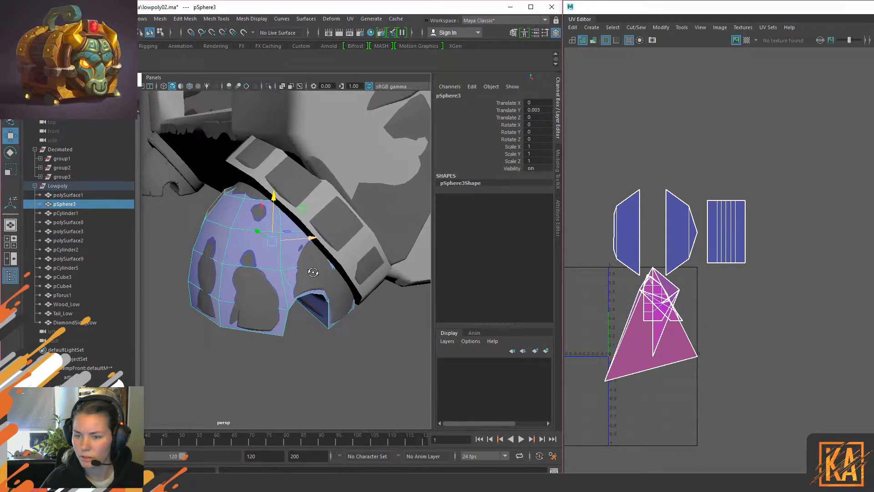
Step: Optimize the UVs of the foot's two half-octagonal sole shells
right_drag(677, 147, 678, 190)
drag(599, 175, 644, 281)
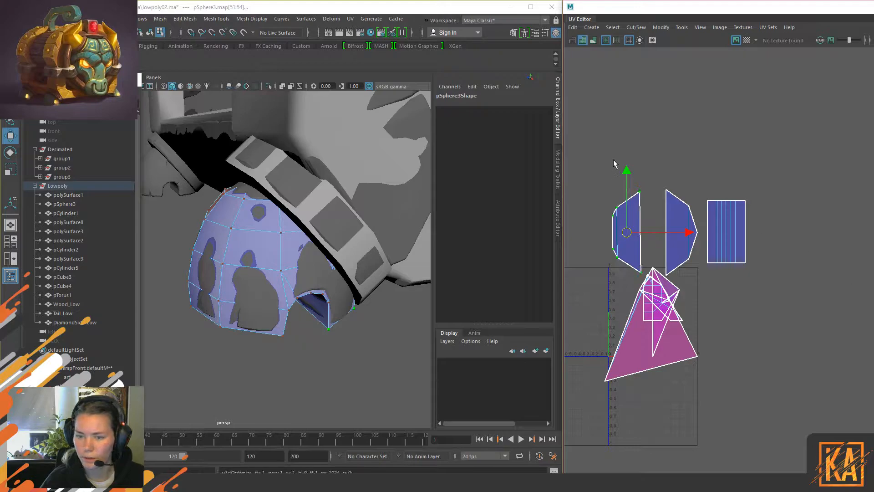
click(649, 173)
drag(649, 173, 703, 282)
ctrl+drag(636, 250, 663, 292)
key(ctrl+u)
Step: Move the two sole UV shells side by side beneath the arch's rectangular strip, outside the UV tile
right_drag(688, 198, 688, 176)
click(638, 229)
click(618, 232)
right_drag(620, 232, 628, 239)
click(628, 237)
drag(626, 233, 722, 316)
click(678, 235)
drag(681, 233, 758, 320)
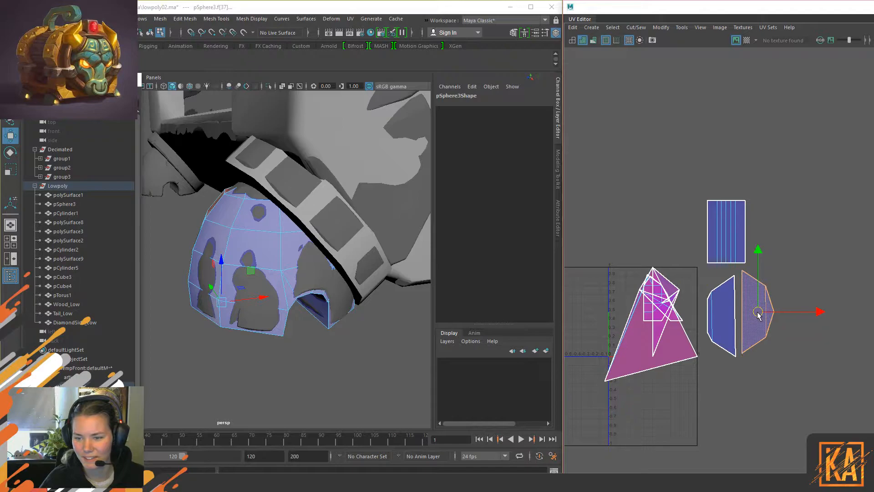
Step: Align the UVs along the straight inner edges of the sole shells into vertical lines
right_drag(759, 320, 718, 268)
drag(724, 268, 760, 377)
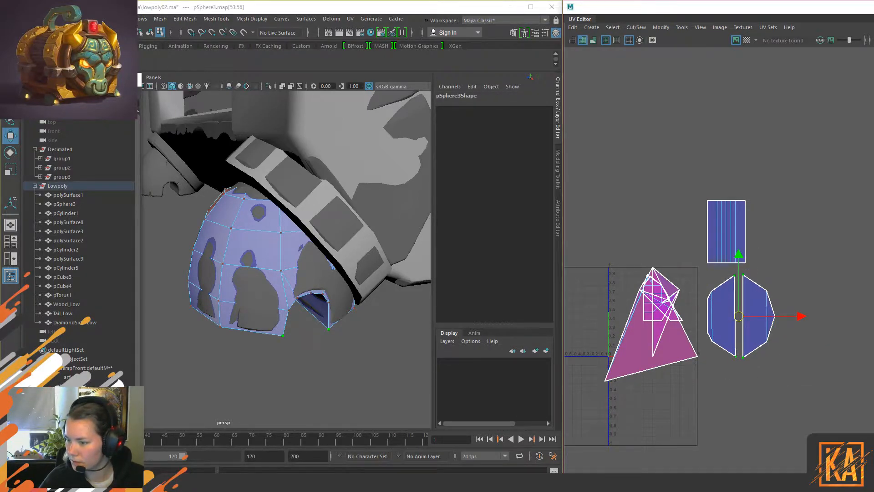
click(727, 276)
drag(725, 273, 738, 375)
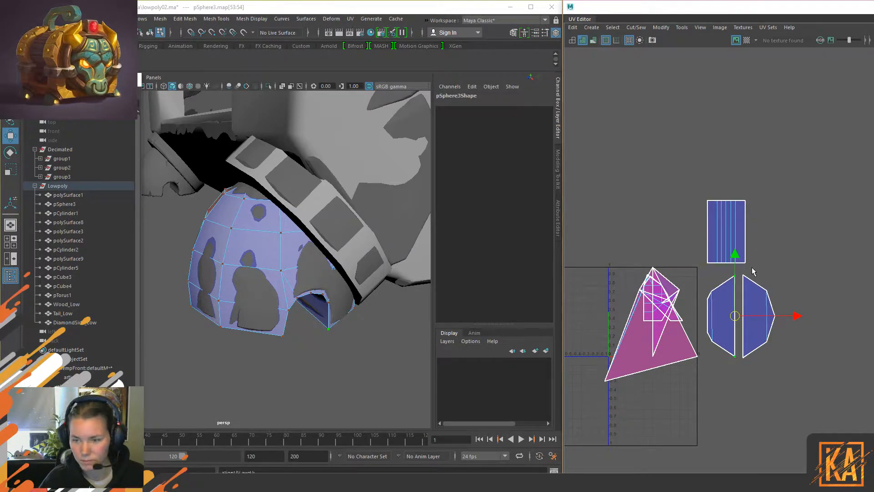
Step: Set the same texel density on the arch's rectangular strip shell and the two half-octagonal sole shells
click(769, 252)
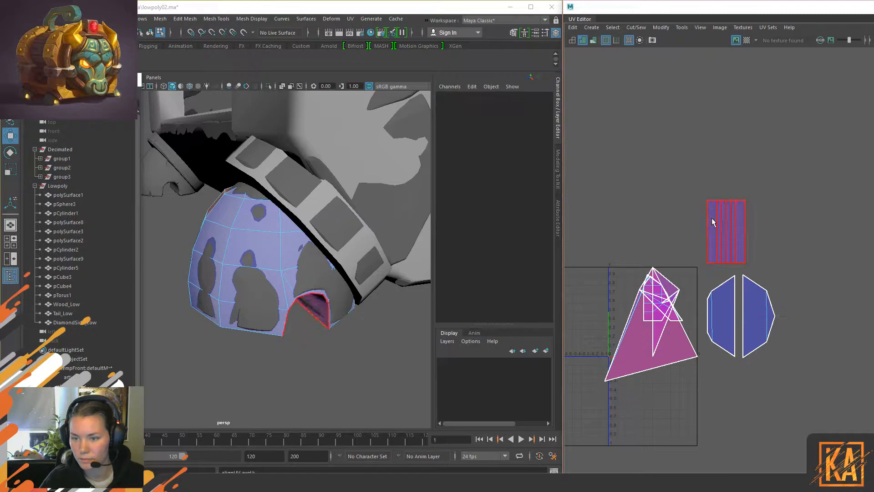
click(712, 222)
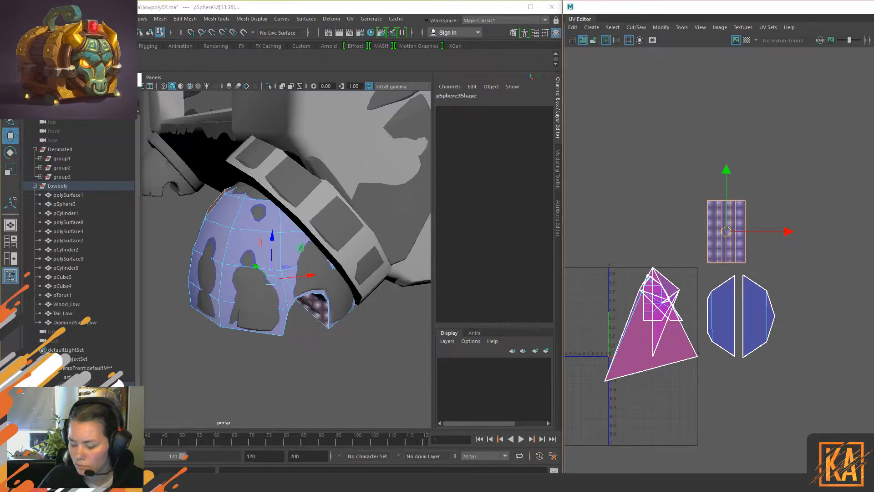
key(ctrl+z)
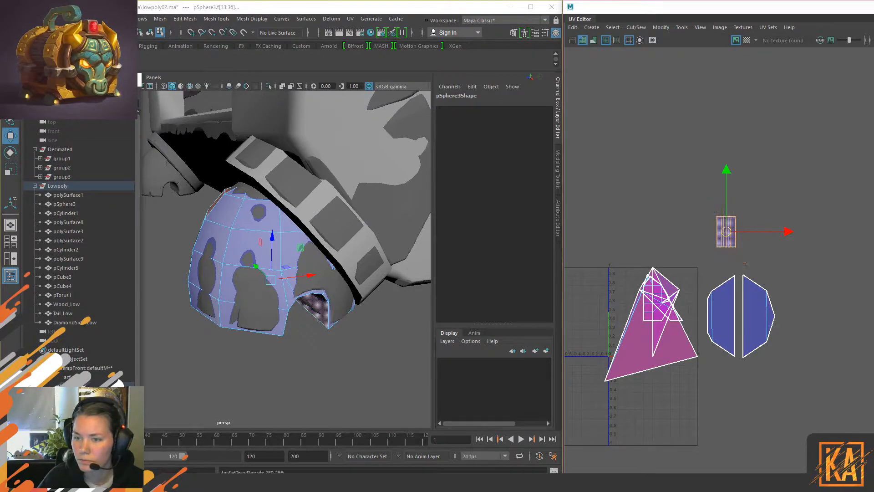
click(810, 197)
click(722, 233)
click(733, 307)
click(319, 308)
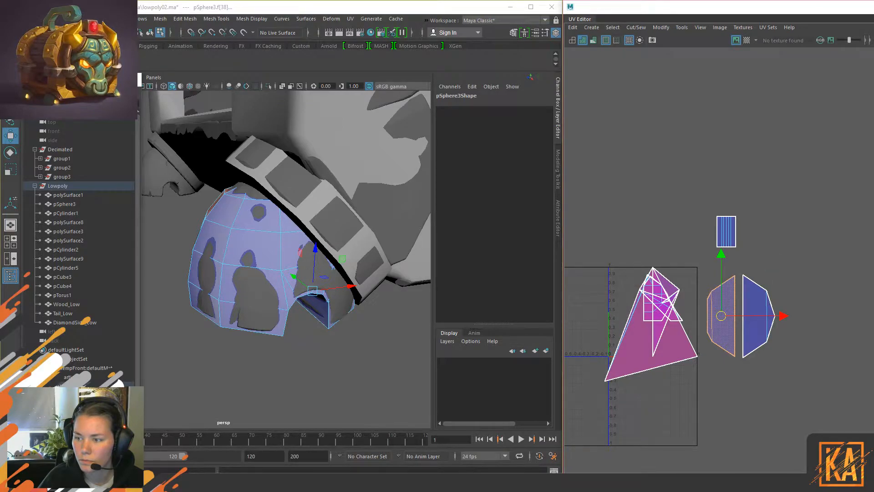
key(ctrl+z)
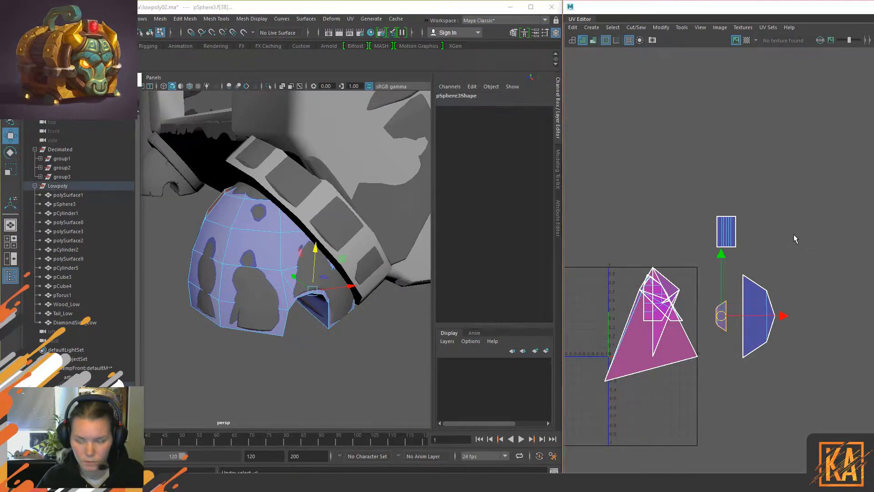
key(ctrl+z)
drag(809, 411, 708, 282)
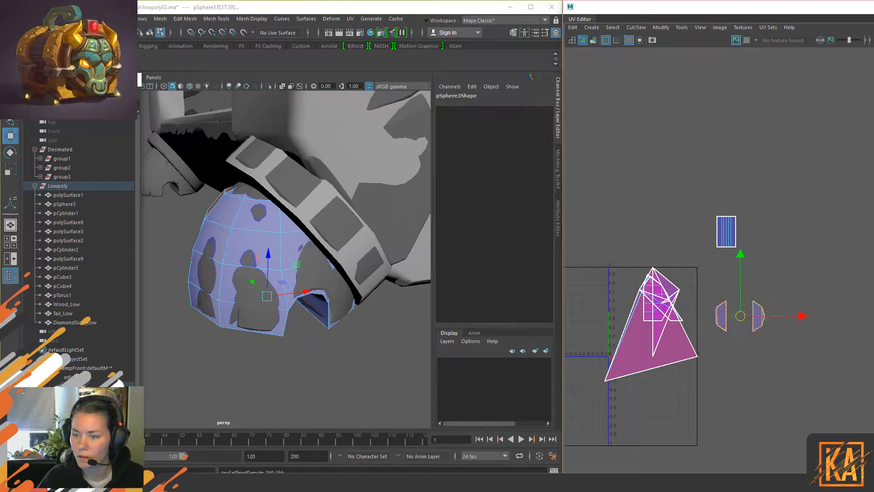
Step: Move the two sole shells directly above the rectangular strip and bring them close together
drag(739, 317, 741, 200)
drag(802, 176, 739, 197)
click(766, 300)
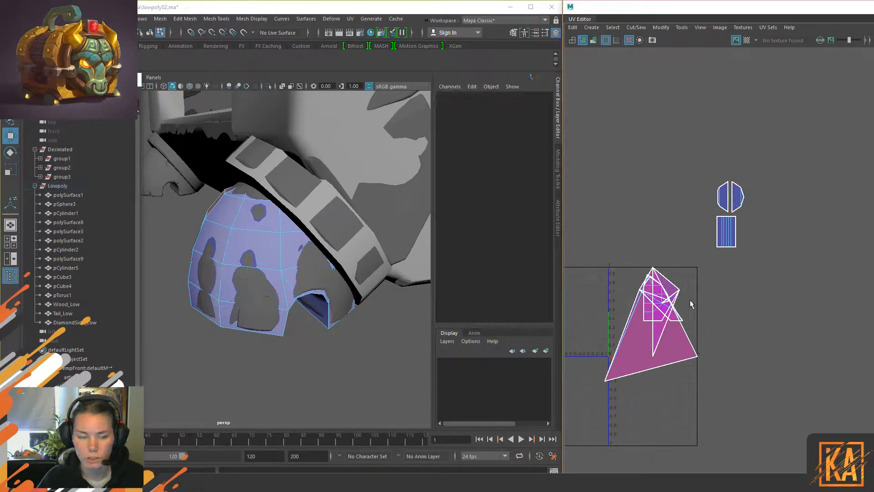
Step: Return pSphere3 to object mode and isolate it from the rest of the chest
right_drag(249, 256, 279, 231)
click(320, 374)
click(265, 257)
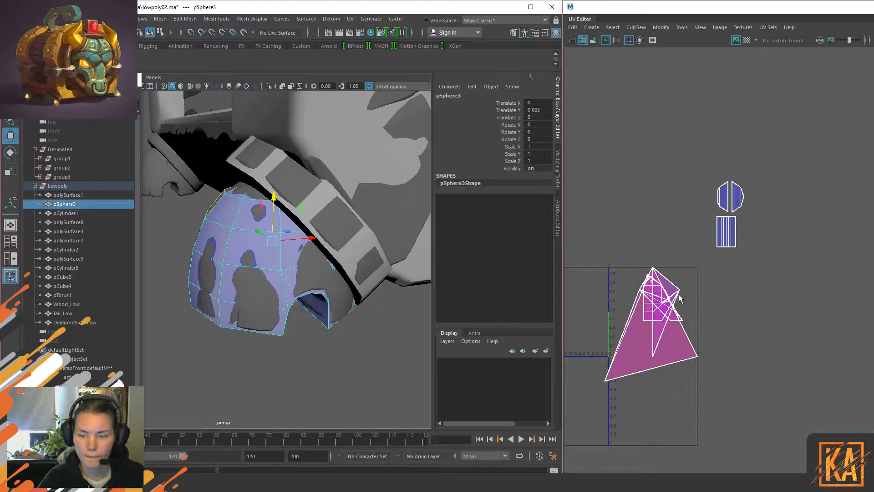
key(ctrl+1)
alt+drag(279, 276, 337, 295)
Step: Apply a cylindrical UV projection to all outer dome faces of the foot
key(F11)
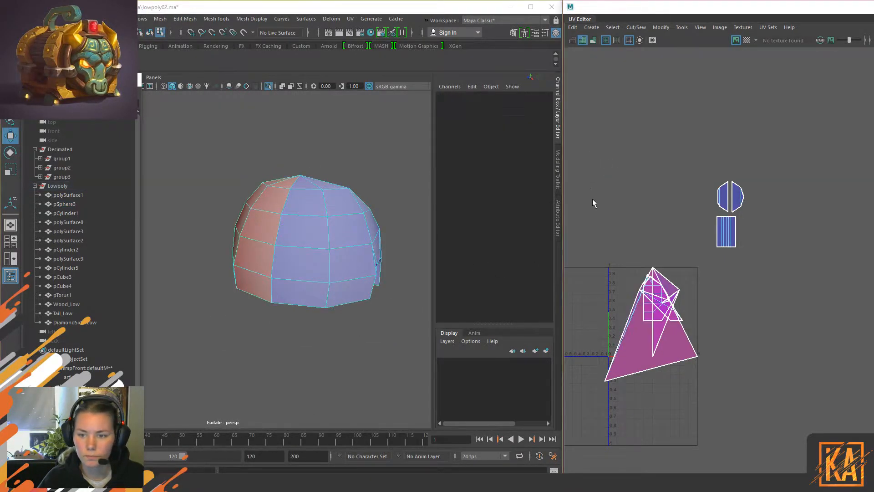
drag(591, 185, 691, 399)
alt+drag(237, 236, 261, 283)
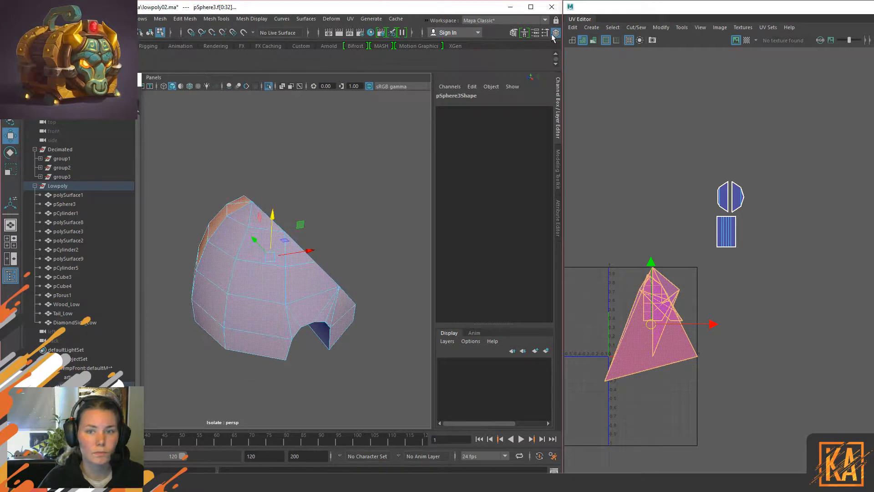
click(555, 54)
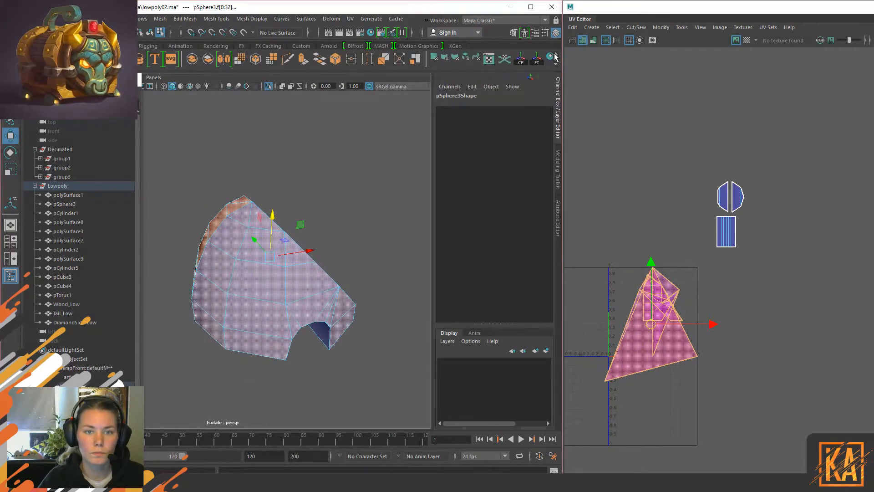
click(444, 58)
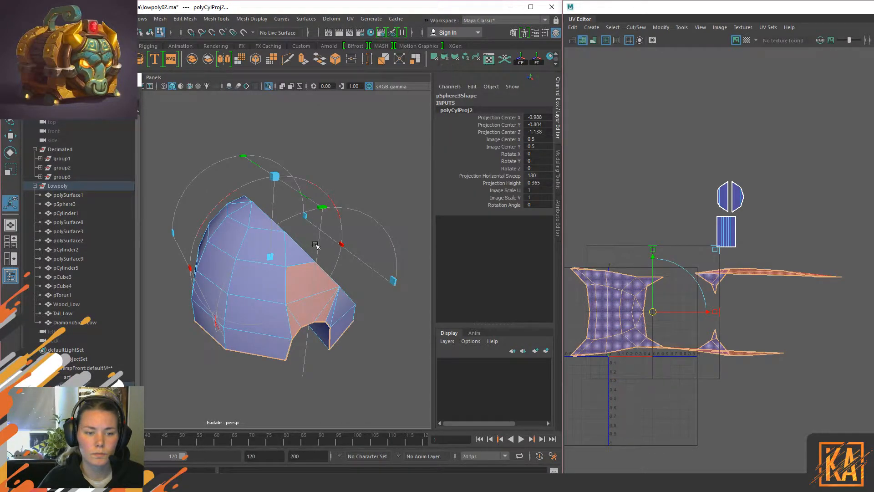
Step: Rotate the cylindrical projection to 90 in X and -90 in Z and display the checker map
click(216, 322)
click(287, 213)
drag(283, 236, 220, 267)
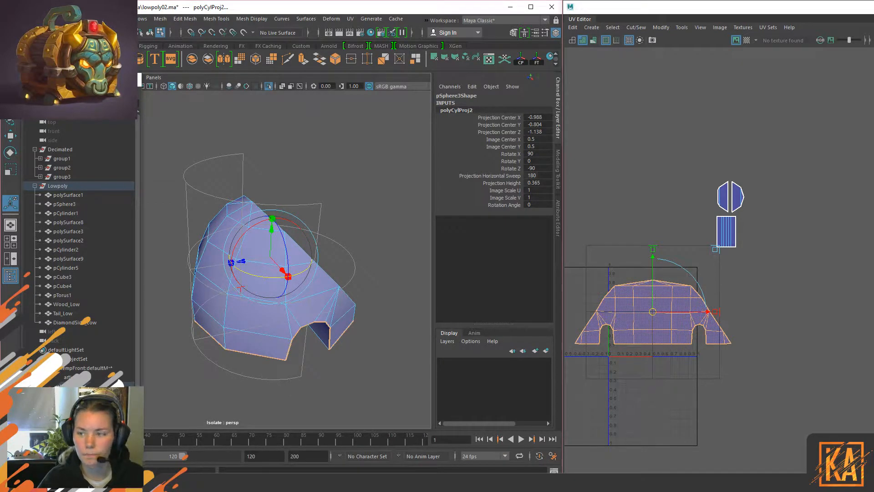
click(747, 40)
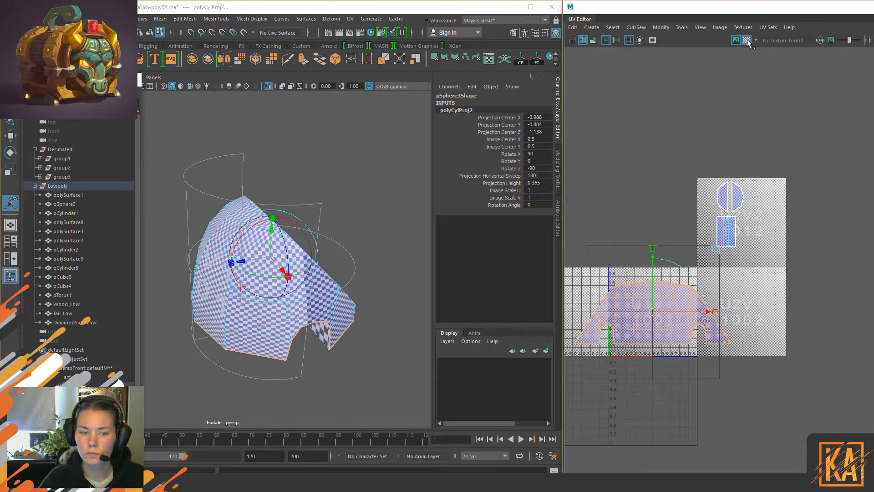
alt+drag(353, 259, 347, 240)
Step: Widen the dome's UV shell slightly along U to even out the checker squares
key(w)
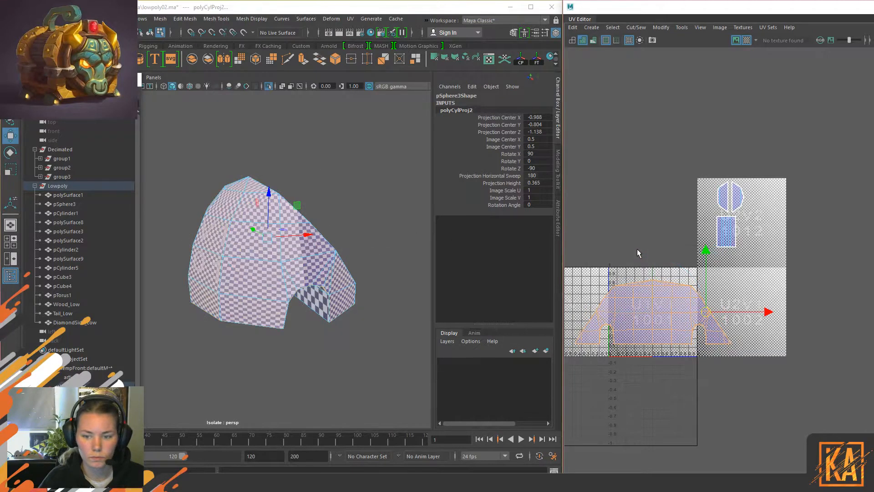
right_drag(637, 248, 585, 210)
click(660, 326)
key(f)
alt+drag(358, 291, 306, 269)
alt+drag(287, 266, 411, 275)
key(F11)
key(r)
drag(709, 313, 730, 316)
mouse_move(410, 287)
alt+mouse_down()
mouse_move(217, 262)
mouse_move(239, 239)
mouse_move(262, 271)
mouse_move(330, 281)
mouse_move(225, 273)
mouse_move(424, 288)
alt+mouse_up()
scroll(301, 277, down, 3)
scroll(695, 337, up, 2)
alt+middle_drag(695, 338, 742, 342)
Step: Cut the dome's UVs along the short vertical centre edge at the upper border of the shell
right_drag(696, 273, 692, 181)
click(688, 313)
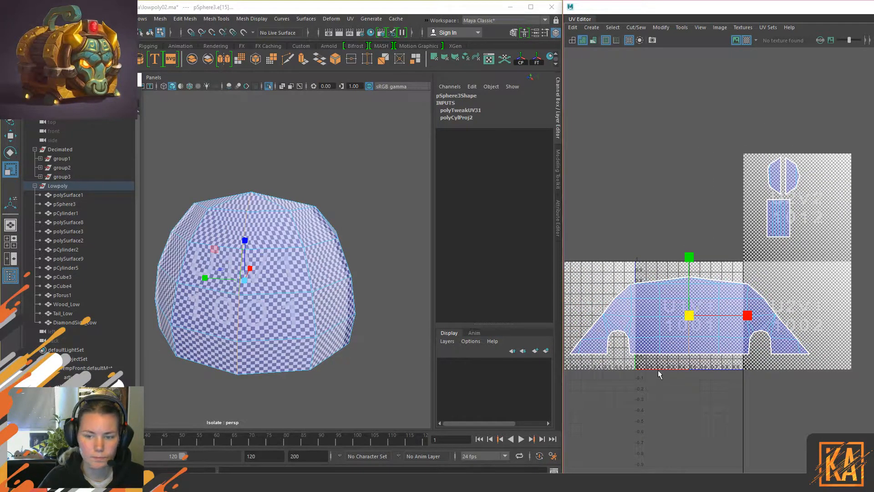
alt+drag(355, 292, 264, 273)
click(234, 221)
shift+click(227, 231)
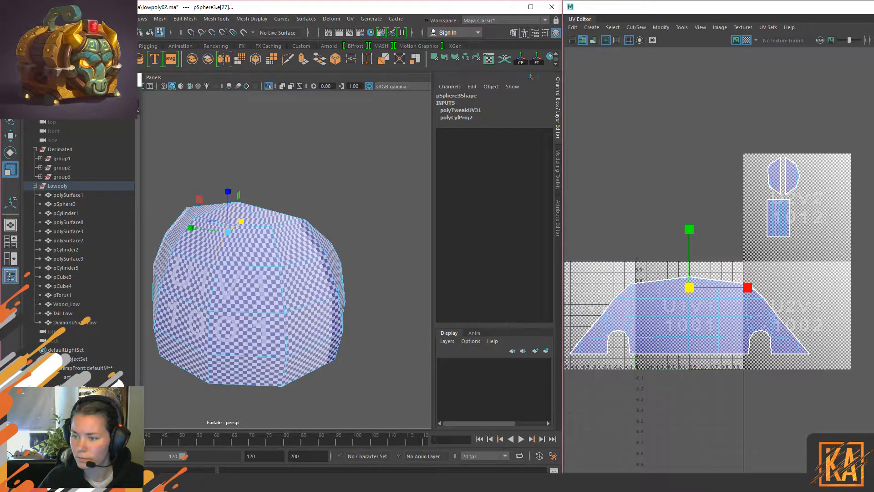
key(shift+x)
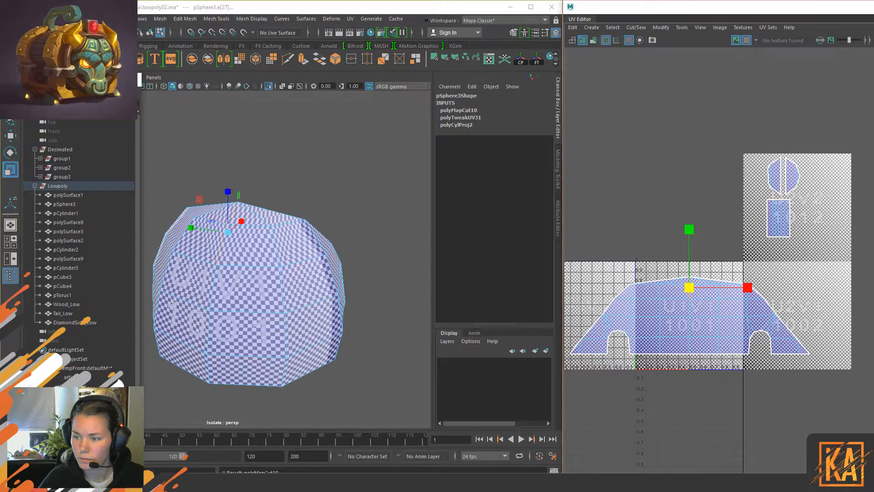
click(690, 297)
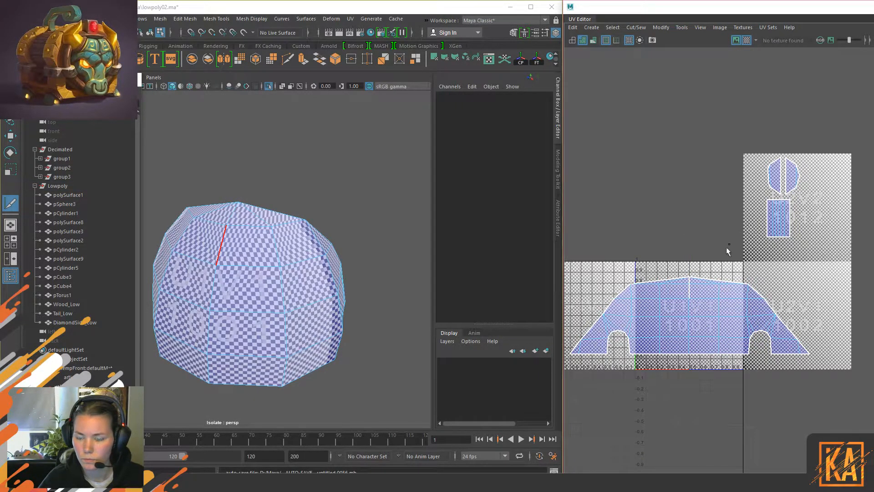
Step: Unfold the UVs of the whole dome shell
key(w)
right_drag(693, 298, 623, 300)
click(687, 320)
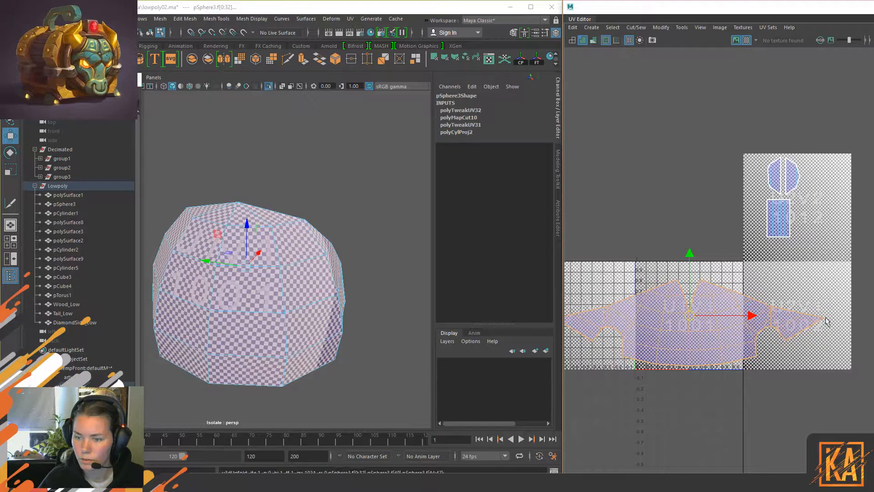
Step: Examine the checker pattern around the unfolded dome for stretching
key(F10)
click(665, 304)
right_drag(666, 306, 686, 323)
click(681, 321)
alt+drag(273, 259, 328, 292)
scroll(328, 291, up, 5)
scroll(328, 292, down, 5)
alt+drag(275, 333, 207, 320)
Step: Scale the dome shell down to the other shells' texel density and move it above the UV tile
click(681, 247)
click(707, 336)
click(707, 255)
click(700, 318)
drag(701, 319, 744, 158)
Step: Hide the checker map and place the dome shell directly above the two sole shells
click(746, 40)
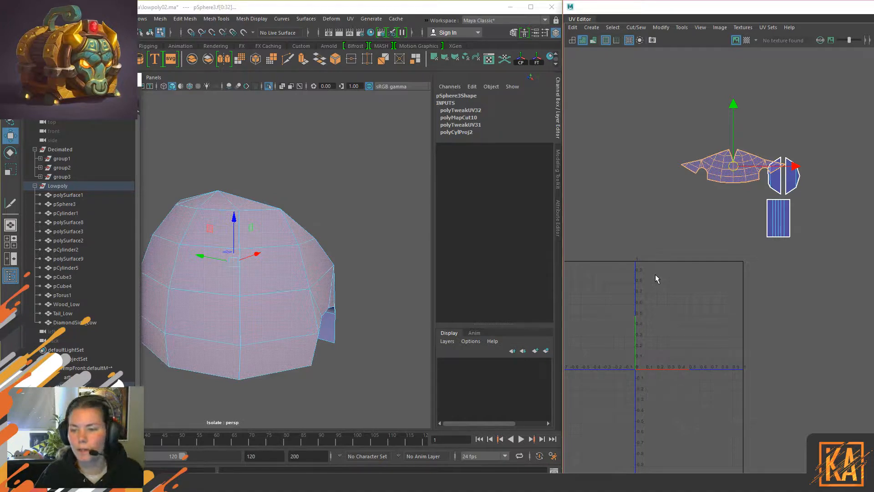
drag(732, 166, 784, 144)
click(761, 206)
click(775, 145)
click(719, 192)
Step: Put the foot back in object mode, clear its construction history and end its isolation
right_drag(301, 241, 366, 170)
click(367, 170)
click(255, 301)
key(alt+shift+d)
click(312, 212)
click(268, 279)
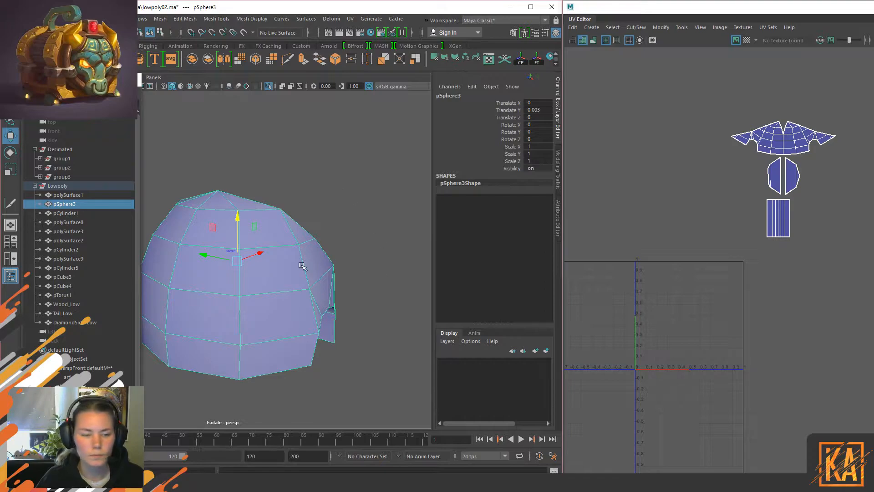
key(ctrl+1)
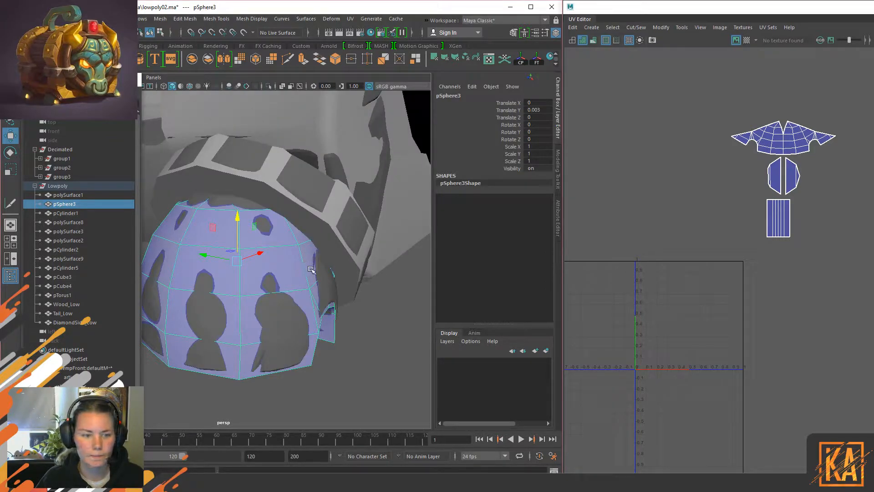
Step: Select the low-poly ring pCylinder1 above the front foot
alt+drag(324, 288, 250, 211)
click(249, 211)
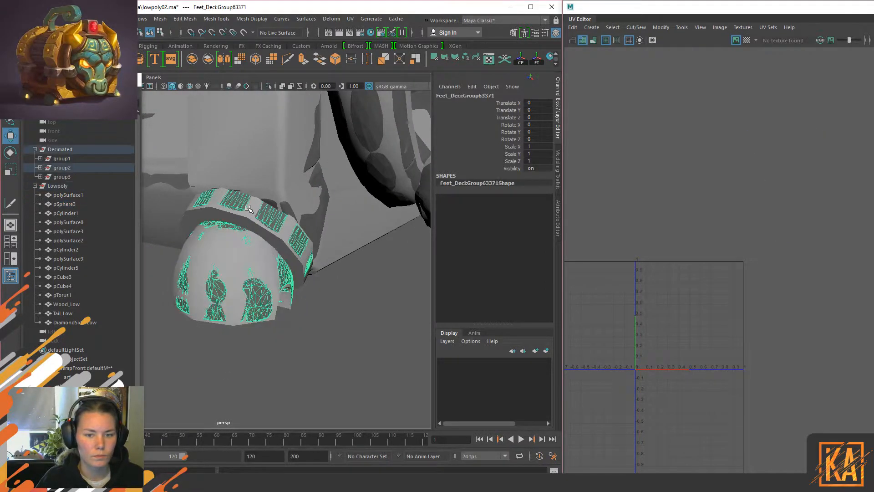
click(249, 221)
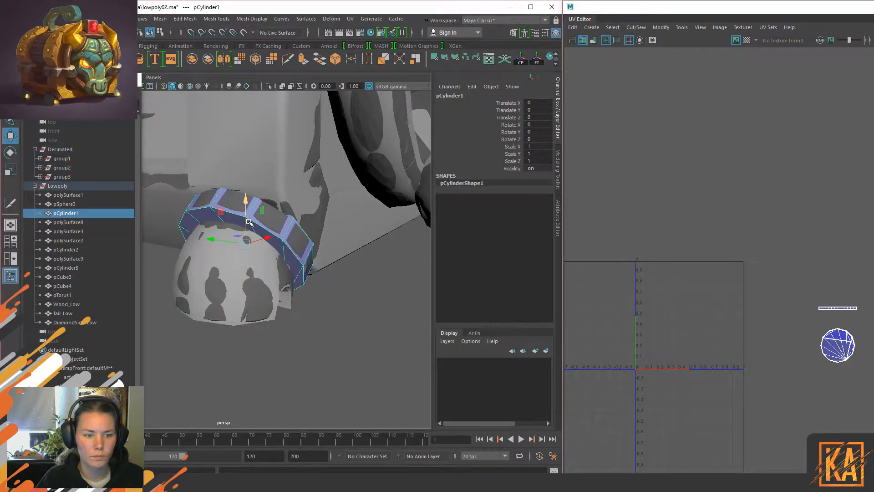
Step: Examine which faces of the ring are covered by its overlapping round UV shells
alt+middle_drag(822, 331, 743, 287)
right_drag(744, 288, 716, 269)
click(768, 301)
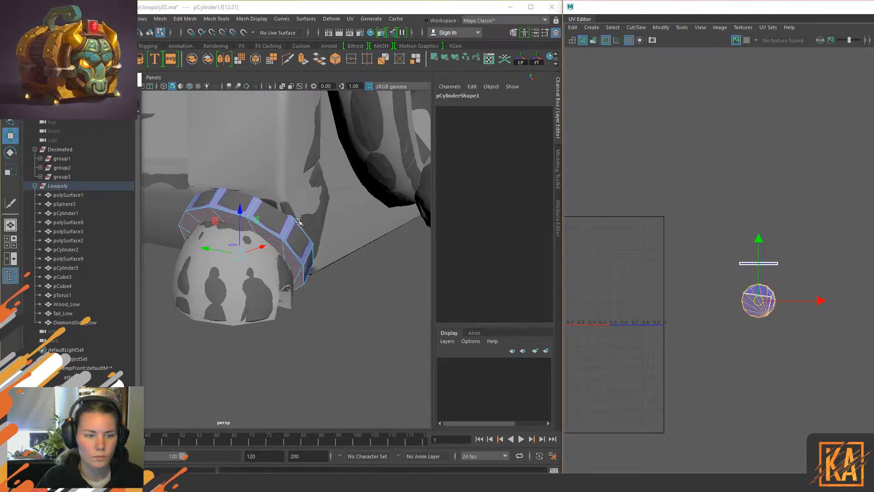
click(623, 169)
click(240, 217)
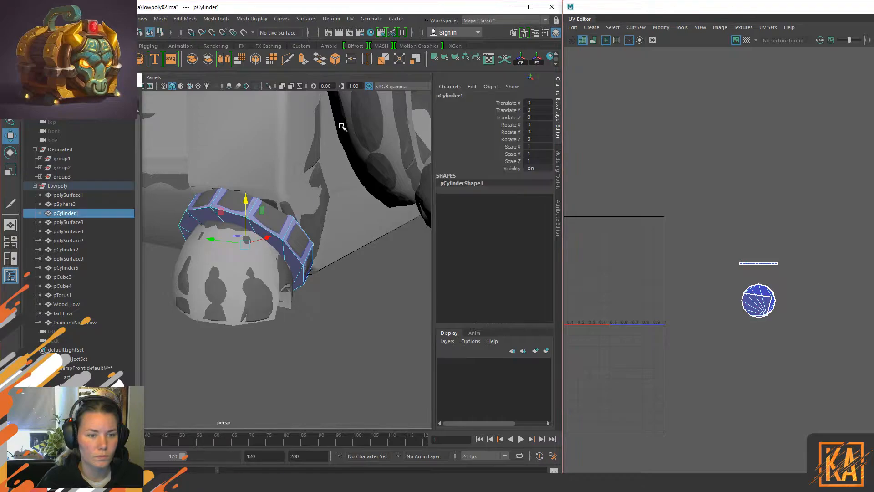
alt+drag(384, 301, 287, 273)
key(ctrl+1)
key(ctrl+1)
scroll(772, 321, up, 5)
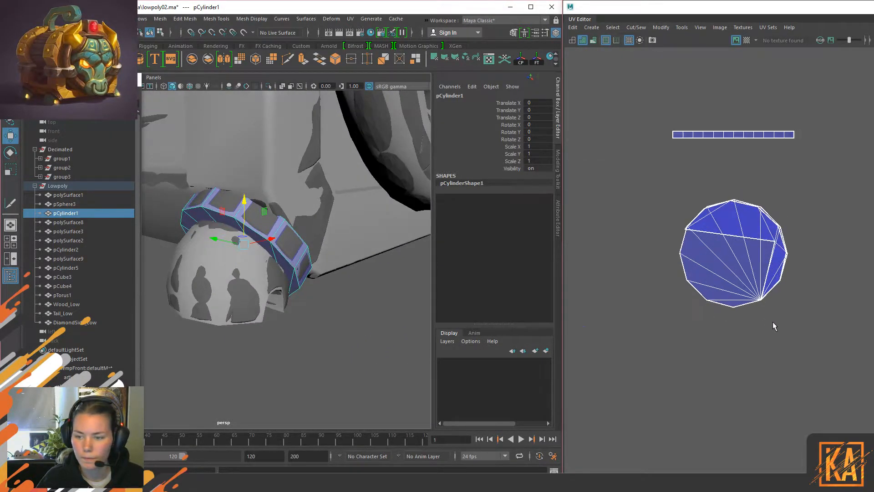
scroll(716, 291, up, 2)
click(698, 234)
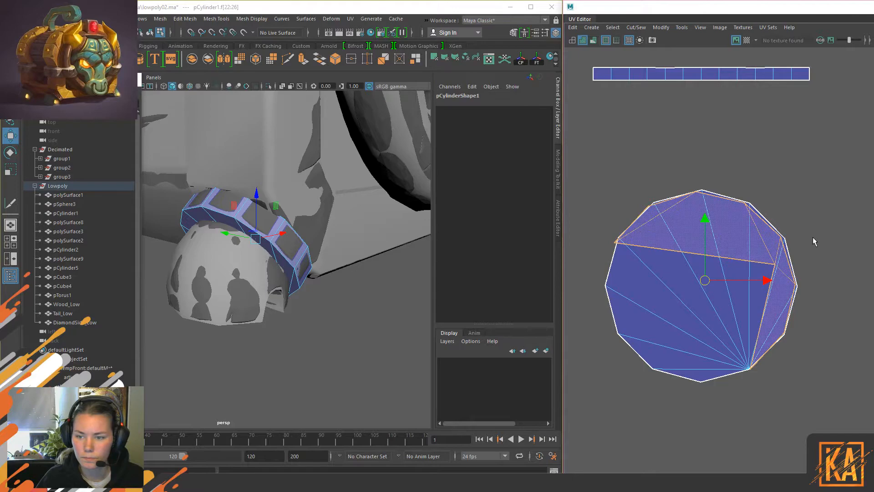
Step: Move the ring's long strip shell closer to the round shells and straighten its UVs
click(701, 75)
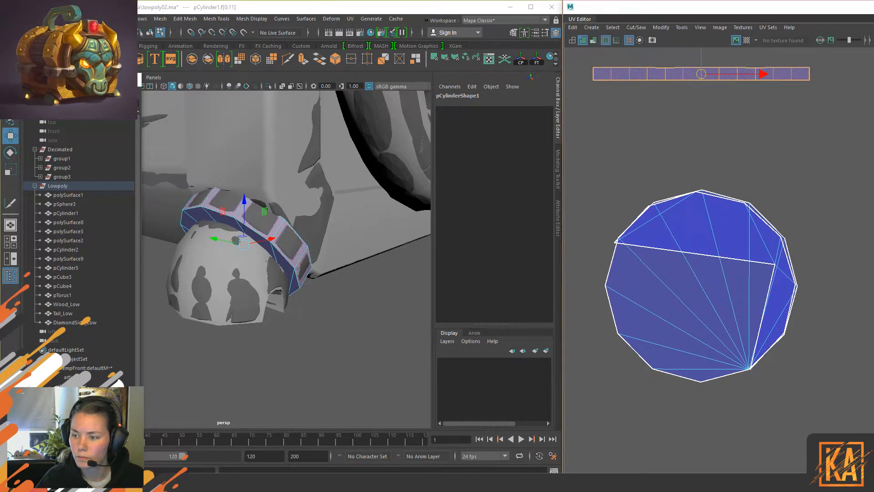
key(shift+x)
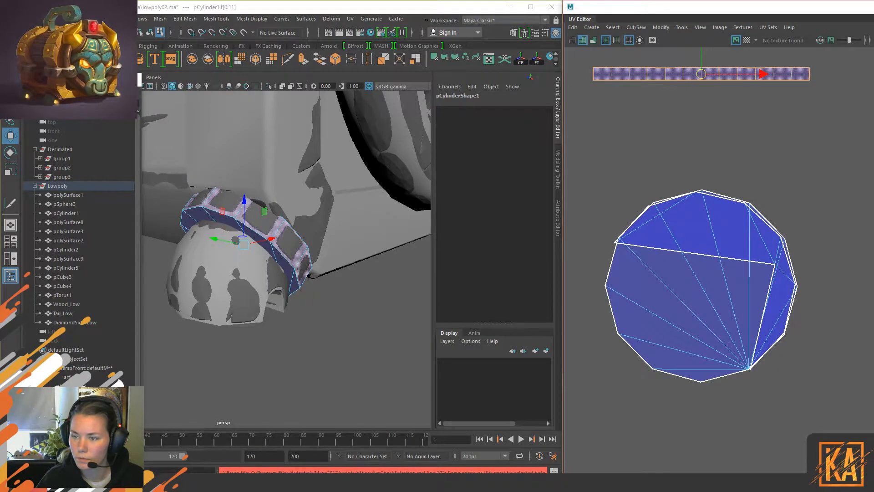
drag(700, 74, 706, 134)
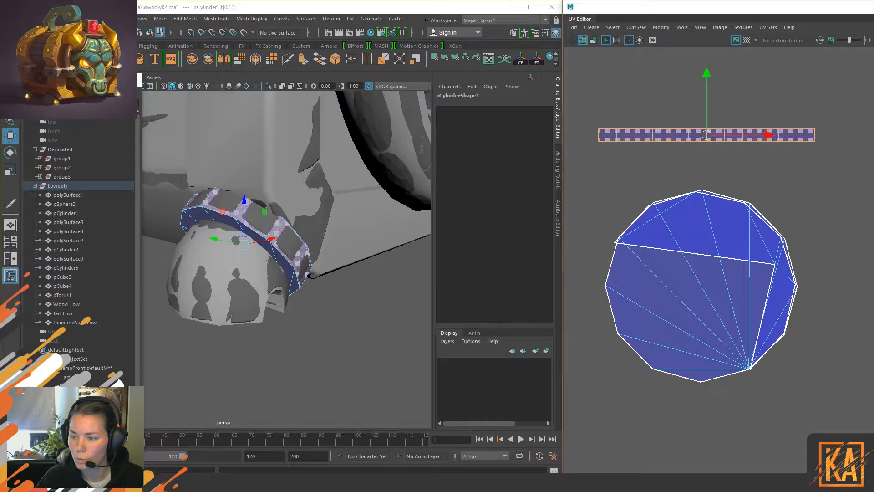
key(ctrl+u)
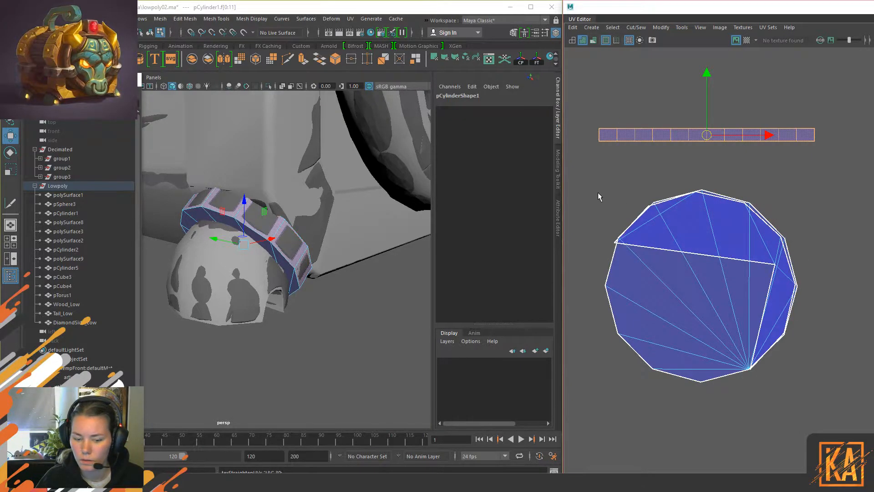
Step: Bring the ring's overlapping round UV shells to the same scale as its straightened strip shell
alt+middle_drag(715, 179, 789, 211)
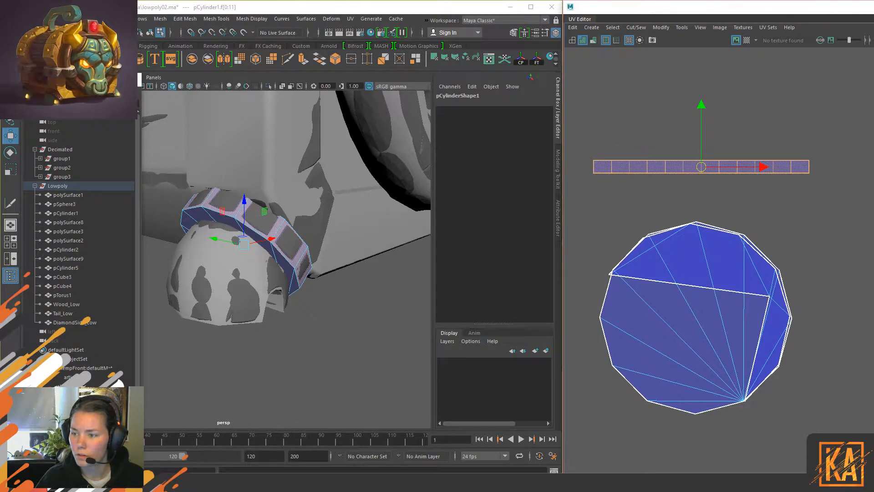
scroll(782, 285, down, 3)
click(725, 303)
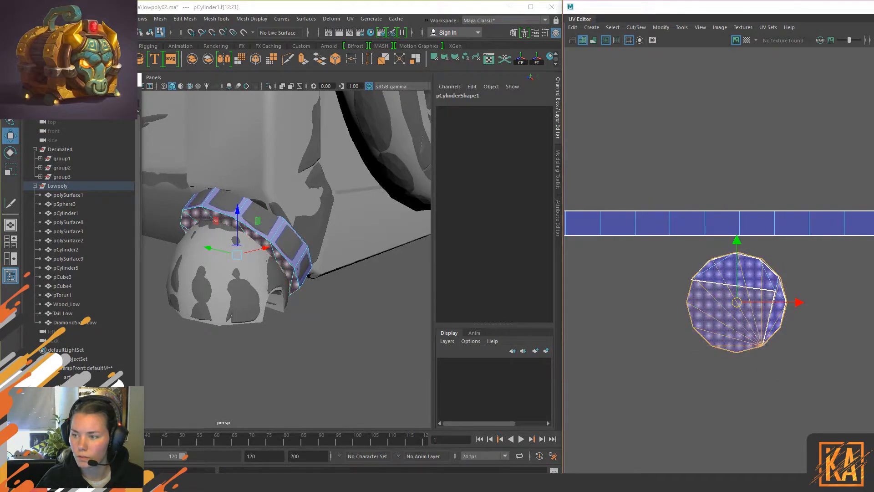
drag(655, 272, 754, 321)
key(ctrl+u)
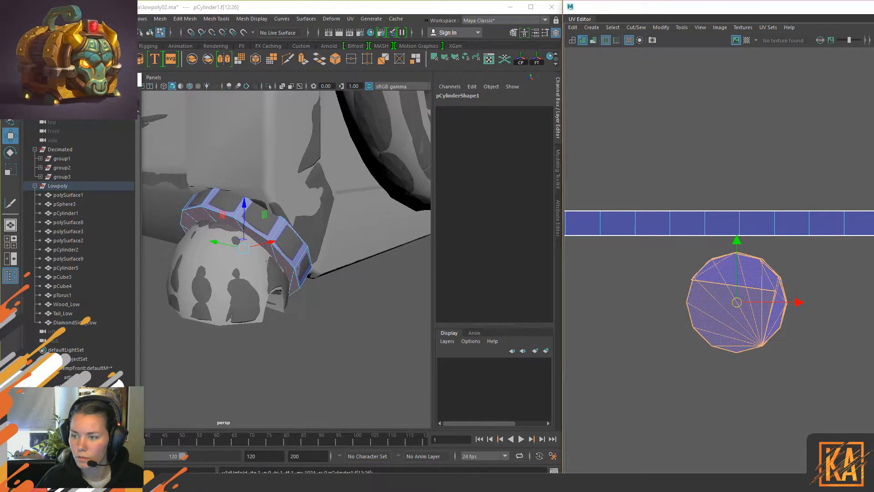
key(ctrl+z)
click(798, 335)
Step: Snap the upper and left corner UVs of the ring's partial round shell onto the matching corners of the full round shell
double_click(745, 264)
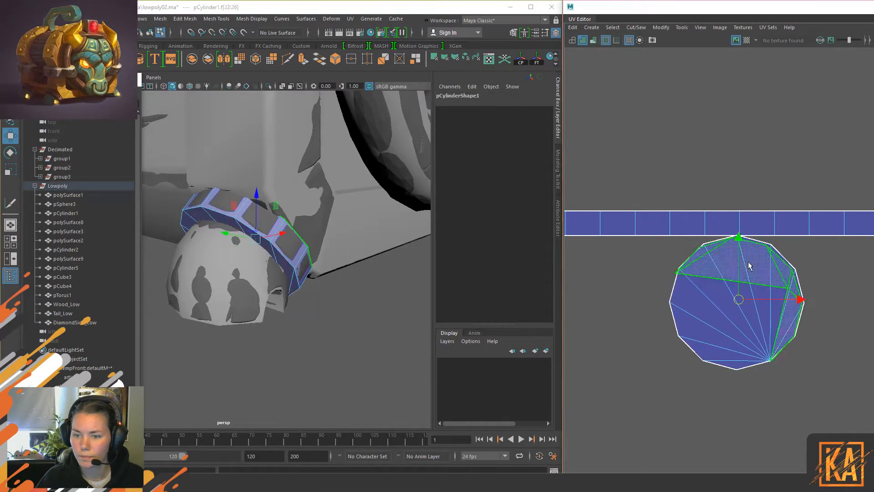
alt+middle_drag(741, 278, 692, 282)
alt+right_drag(692, 279, 764, 269)
click(669, 212)
drag(669, 211, 677, 209)
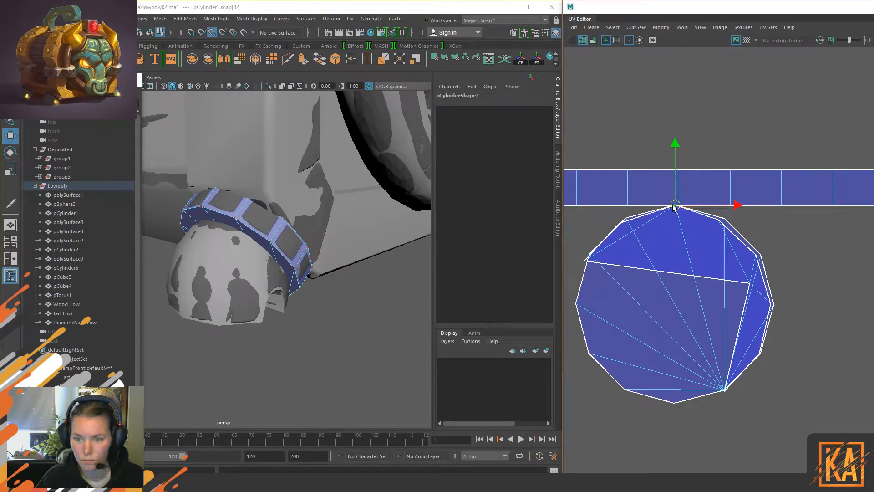
click(632, 231)
click(619, 224)
key(v)
mouse_move(619, 224)
mouse_down()
mouse_move(628, 212)
mouse_move(629, 221)
mouse_up()
click(585, 260)
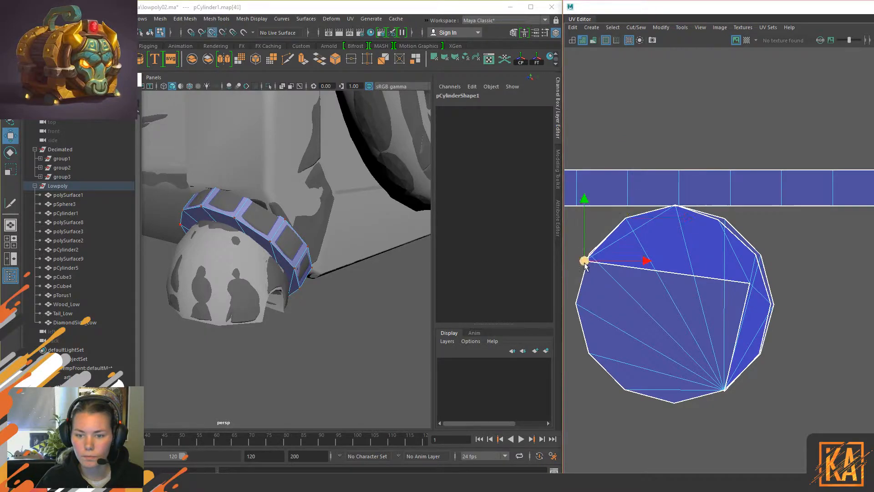
drag(586, 260, 589, 254)
Step: Snap the partial round shell's remaining right-hand and lower corner UVs onto the full round shell's outline
click(725, 219)
shift+click(755, 255)
click(756, 255)
drag(756, 255, 774, 304)
click(749, 283)
click(773, 303)
double_click(758, 354)
click(722, 391)
click(731, 402)
click(723, 390)
click(784, 330)
click(760, 353)
key(v)
drag(761, 355, 758, 353)
click(811, 260)
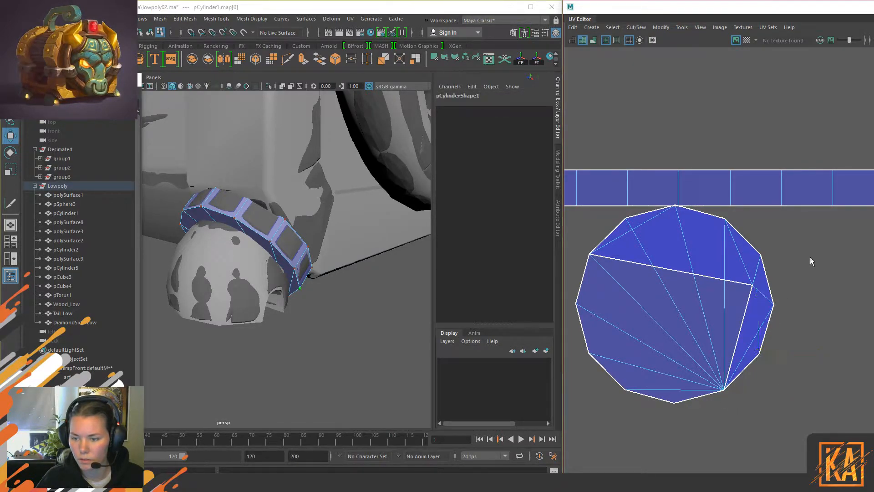
Step: Move the ring's round shells above the right end of its strip shell and return the ring to object mode
scroll(744, 316, down, 5)
drag(775, 390, 654, 293)
scroll(733, 352, down, 5)
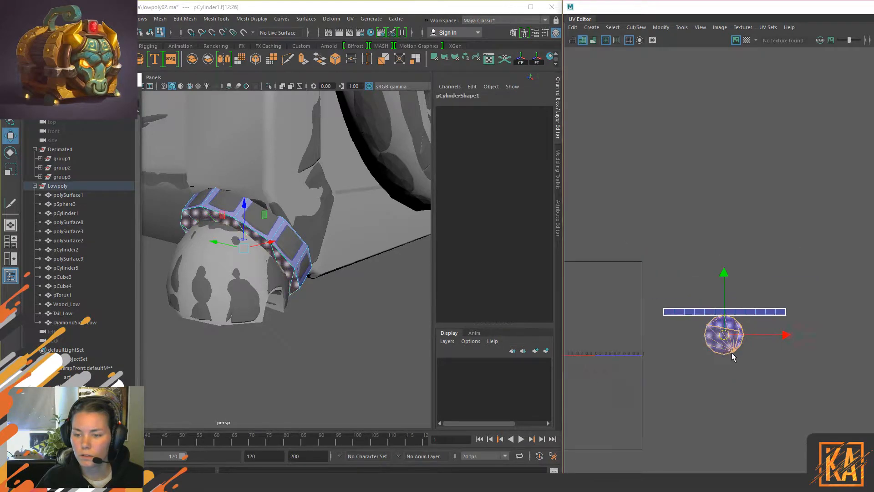
drag(725, 337, 768, 295)
drag(669, 256, 808, 331)
right_drag(358, 290, 390, 208)
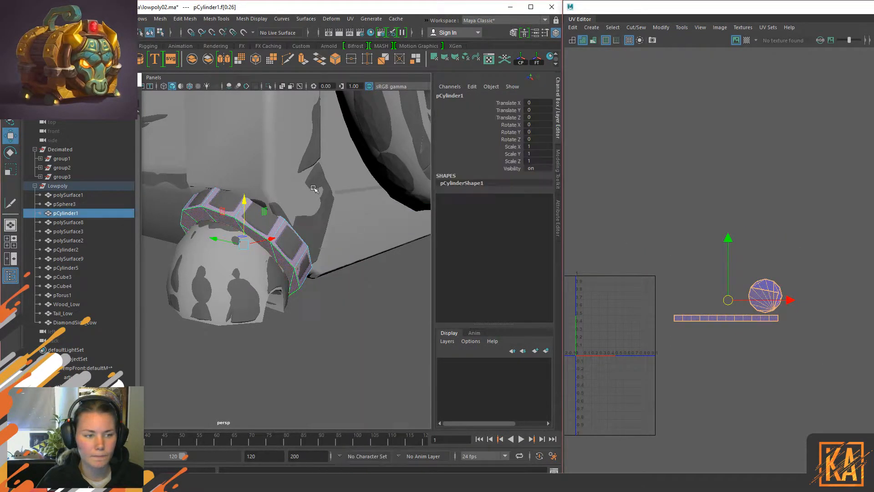
Step: Isolate the Lowpoly group in the perspective view and clear the selection
click(73, 186)
key(ctrl+1)
click(338, 332)
Step: Show the ring's and foot's UVs together and place the ring's strip and round shells beside the foot's shells
click(285, 259)
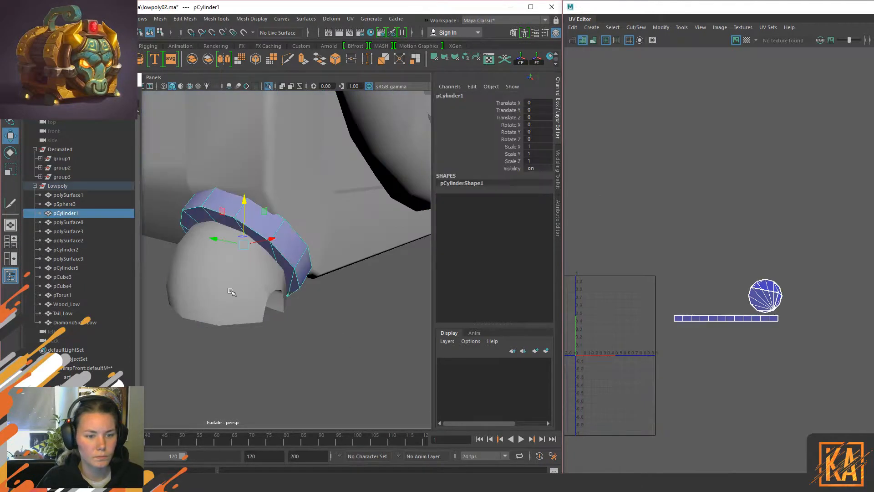
shift+click(223, 288)
click(687, 134)
drag(790, 255, 736, 234)
click(761, 195)
click(773, 248)
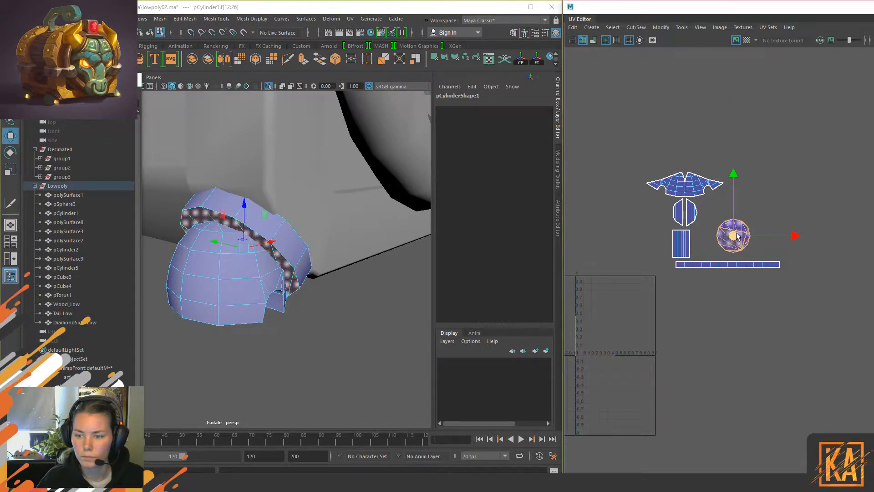
click(719, 207)
right_drag(207, 251, 234, 227)
Step: Rename the low-poly foot pSphere3 as Foot_Low
click(340, 334)
click(256, 244)
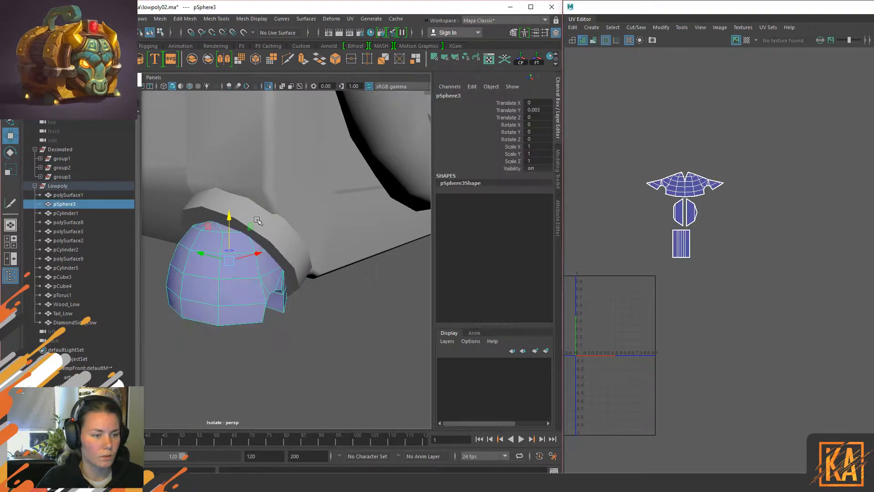
double_click(67, 205)
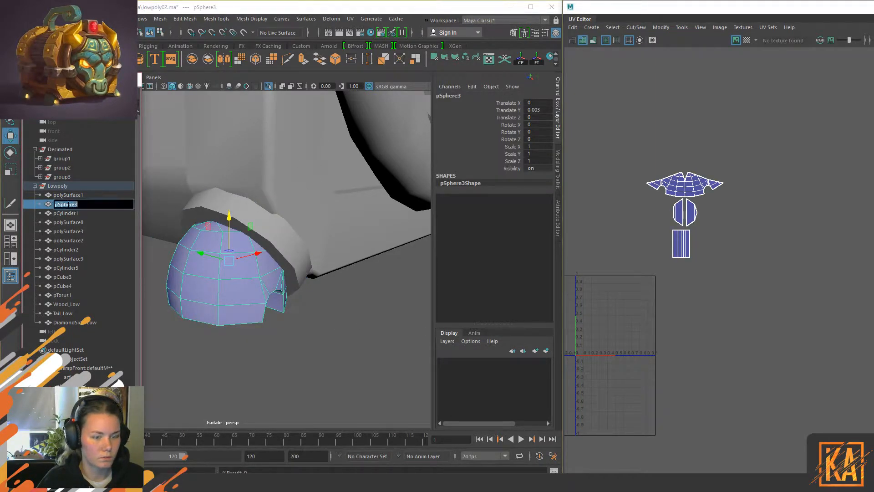
text(Foot_Low)
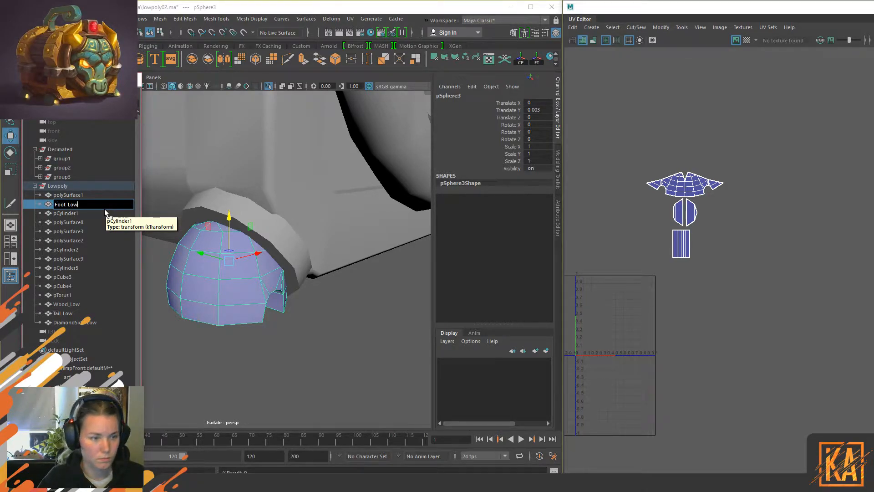
key(Return)
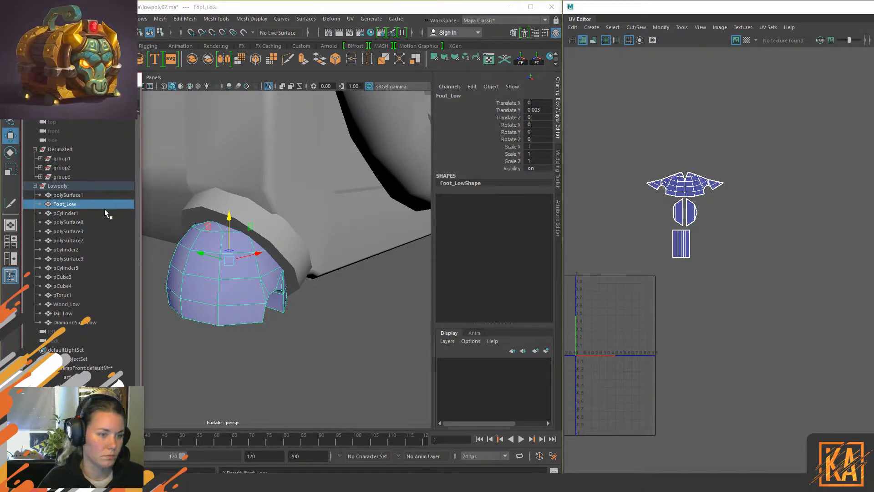
Step: Combine the ring and the foot into one mesh
click(257, 216)
shift+click(245, 263)
shift+right_drag(255, 223, 237, 389)
Step: Rename the combined ring and foot mesh as Foot_Low and put it in the Lowpoly group
double_click(59, 332)
text(Foot_Low)
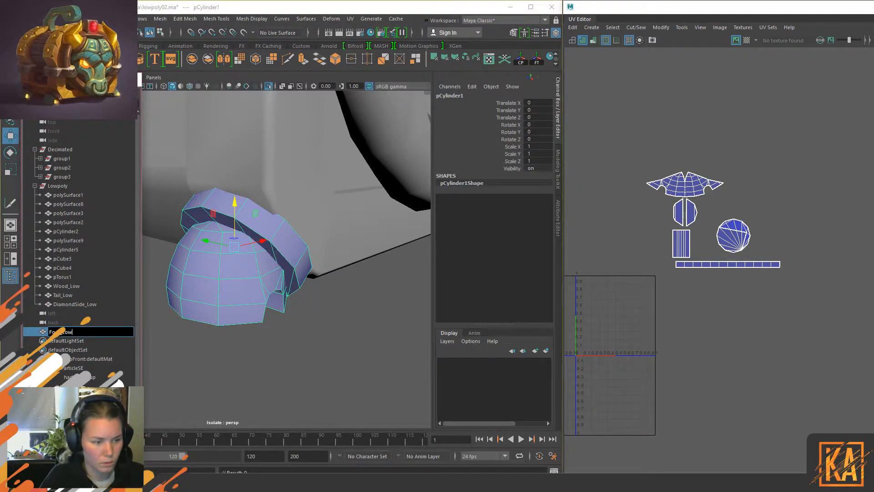
key(Return)
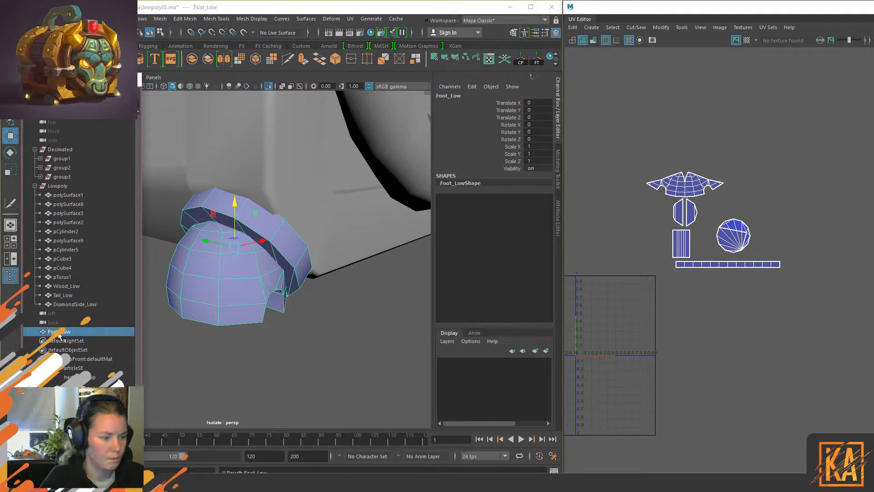
middle_drag(67, 173, 67, 186)
Step: Save the scene as a new Maya ASCII file named lowpoly03 in the Chest project's Maya folder
scroll(312, 293, down, 5)
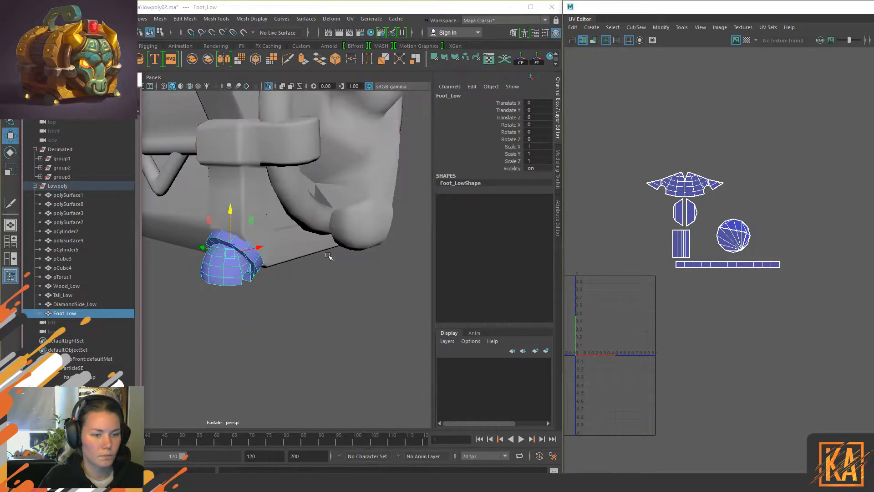
mouse_move(312, 293)
alt+mouse_down()
mouse_move(299, 264)
mouse_move(310, 274)
mouse_move(305, 295)
alt+mouse_up()
scroll(314, 282, up, 5)
scroll(317, 289, down, 4)
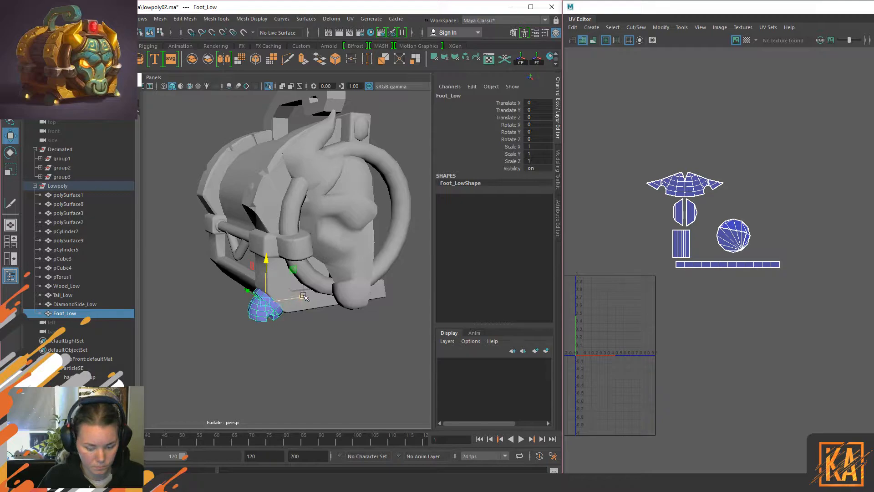
key(ctrl+shift+s)
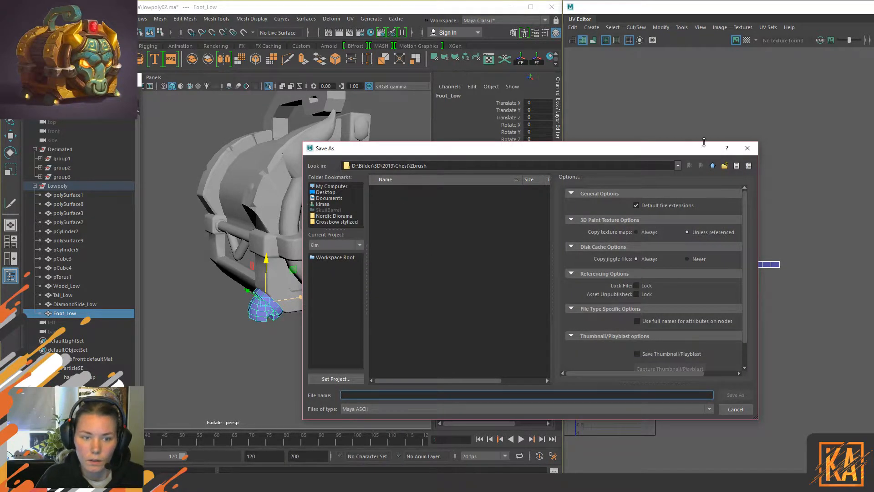
click(712, 165)
double_click(387, 197)
click(407, 211)
drag(382, 396, 364, 396)
text(3)
key(Return)
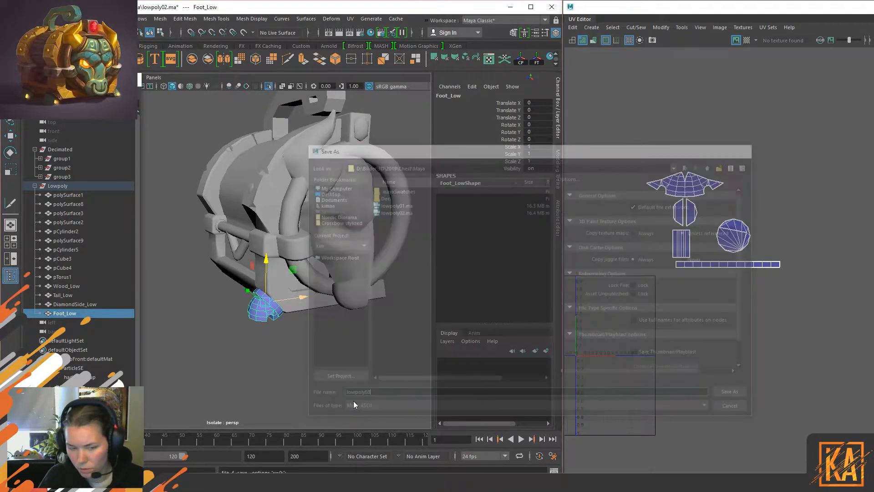
Step: Examine the UV shells of the whole Lowpoly group and of the base frame polySurface8 alongside the chest model
click(236, 360)
click(261, 318)
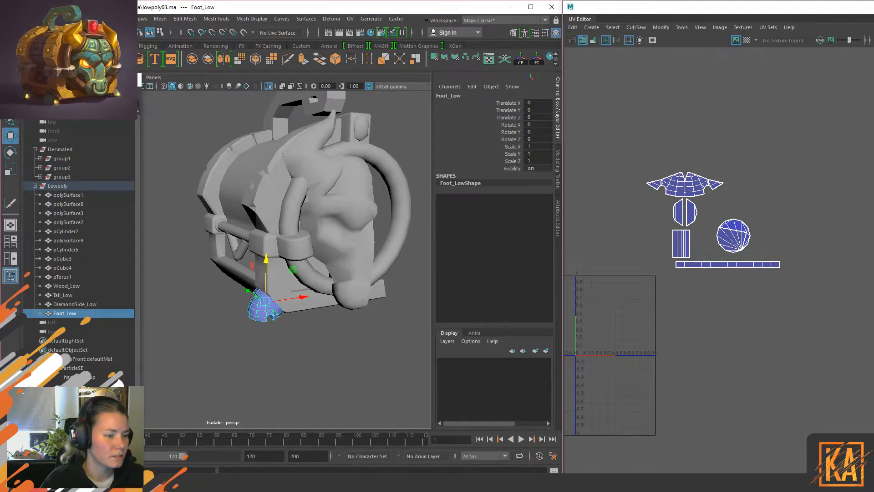
click(65, 195)
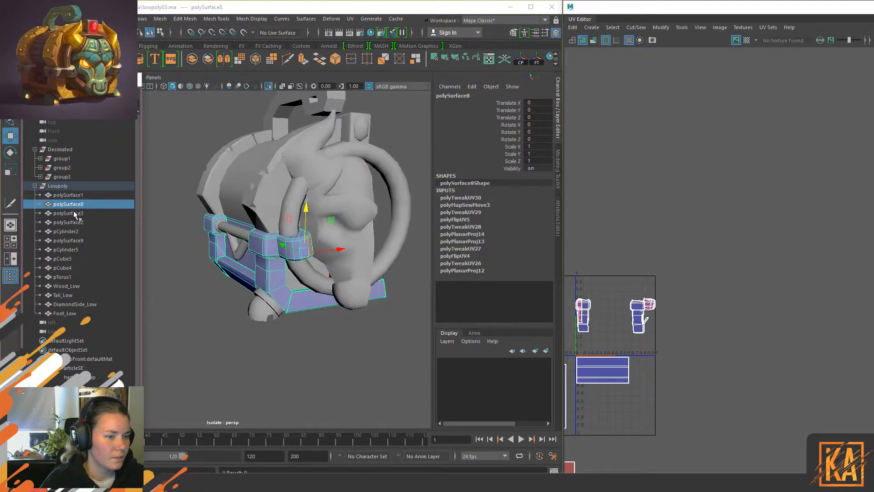
click(68, 186)
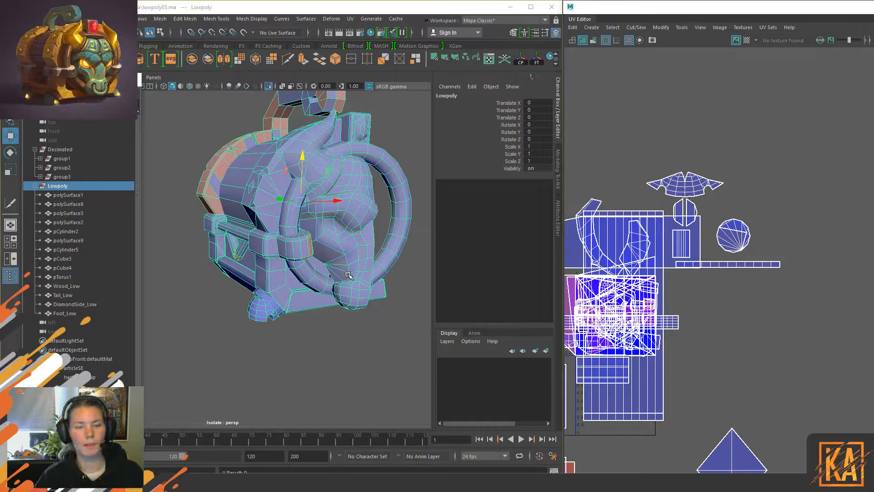
alt+drag(361, 154, 332, 237)
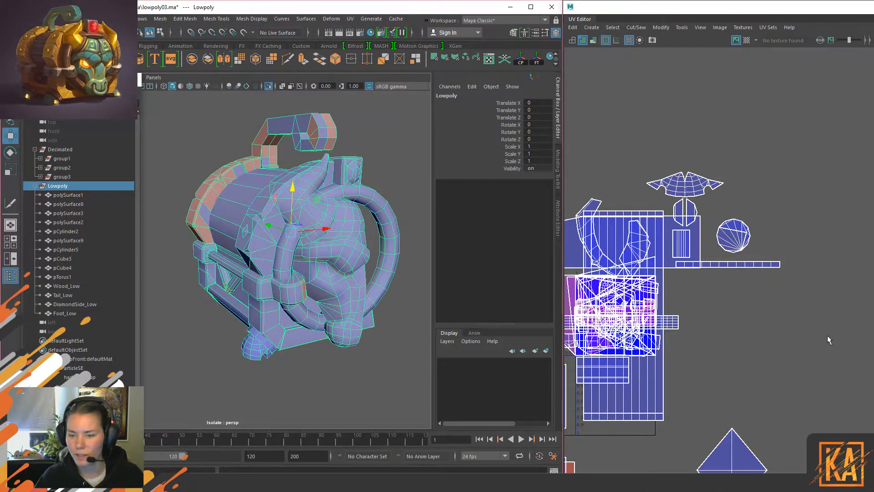
click(691, 332)
alt+middle_drag(683, 336, 769, 277)
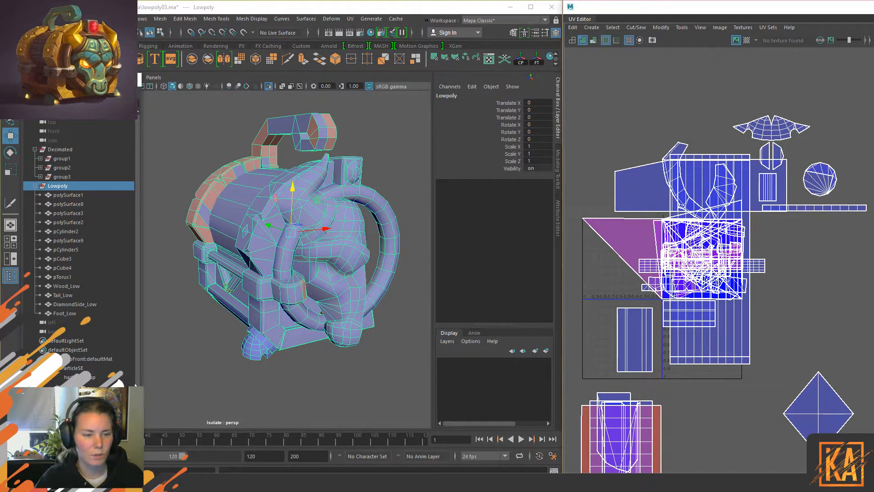
click(253, 326)
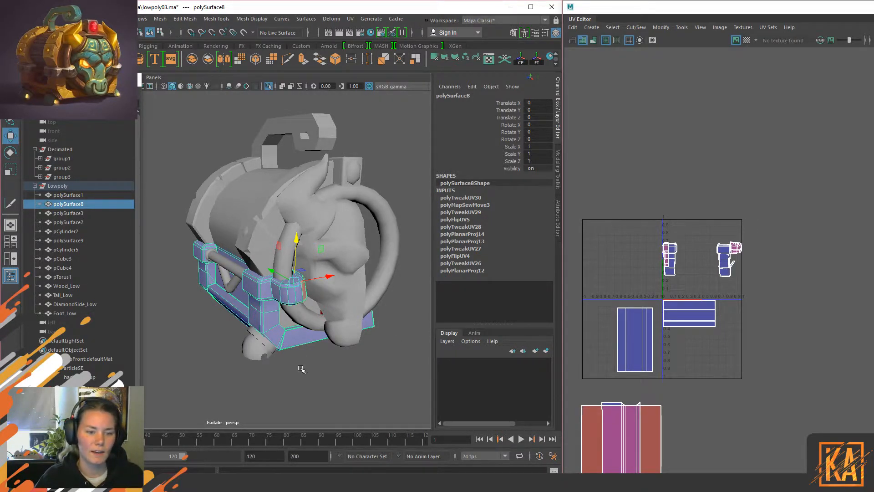
scroll(300, 368, up, 5)
scroll(296, 372, down, 3)
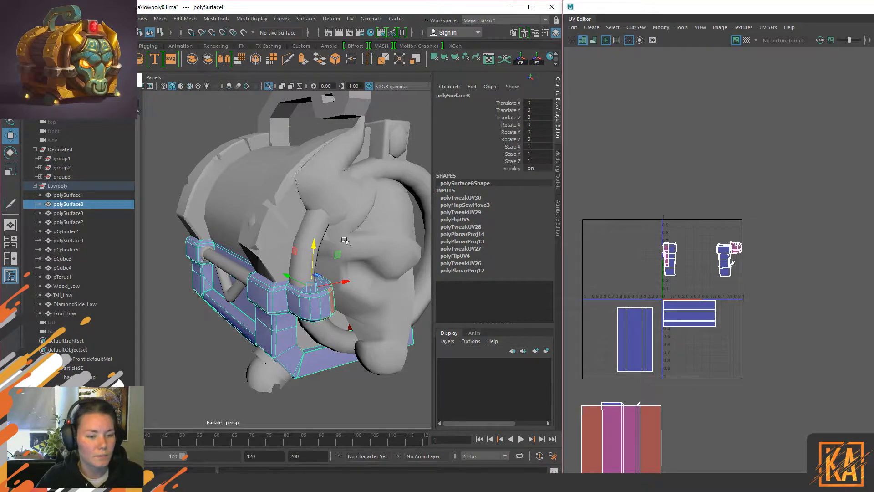
alt+drag(180, 181, 327, 268)
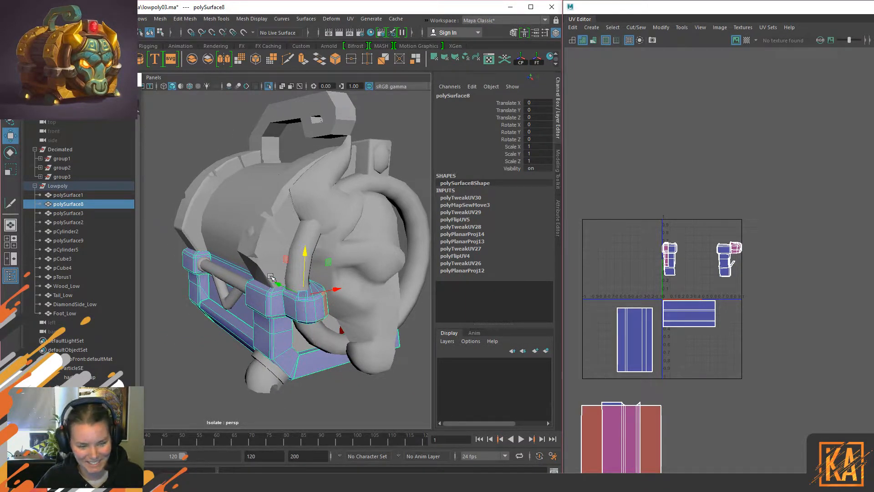
alt+drag(288, 234, 291, 271)
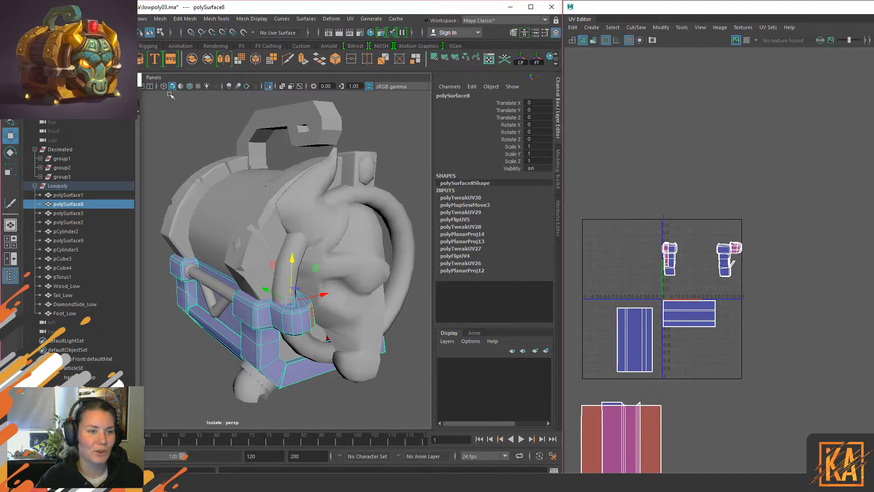
Step: Display wireframe on the shaded low-poly chest and select the small diamond on its side
click(190, 86)
click(213, 136)
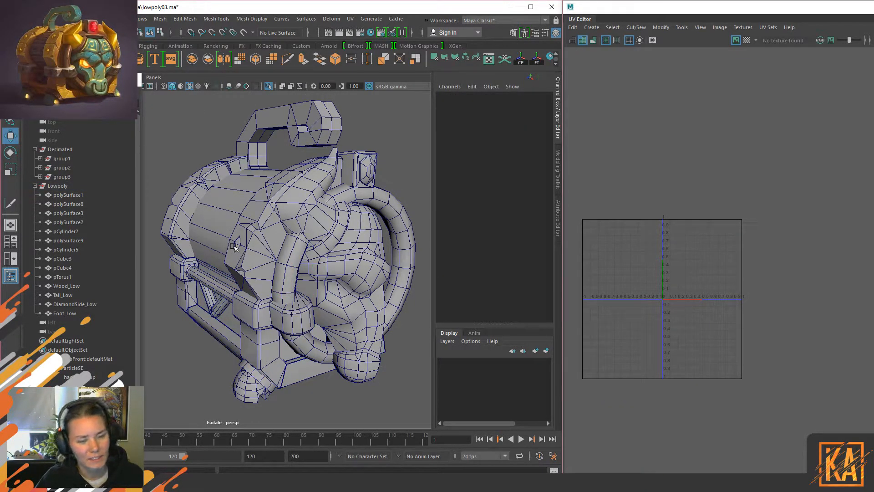
click(235, 249)
alt+drag(320, 374, 290, 323)
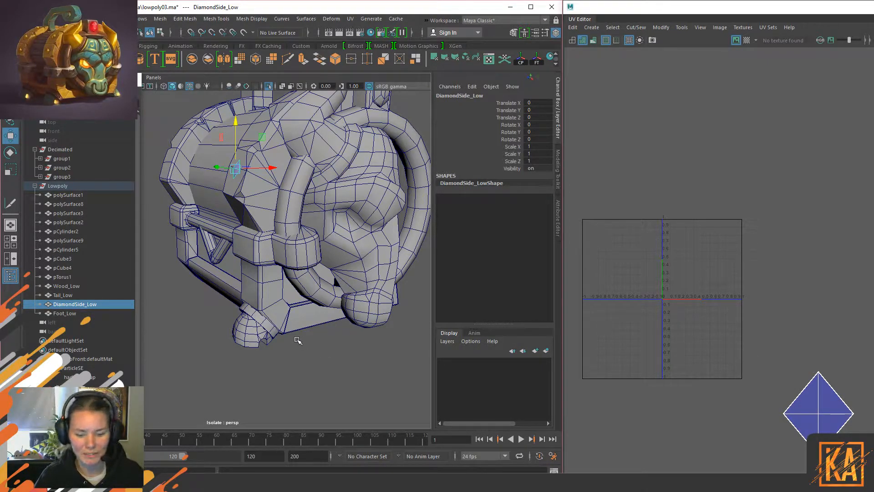
Step: Select the low-poly side rail pCylinder2 and isolate it in the perspective view
click(187, 218)
alt+drag(197, 266, 258, 278)
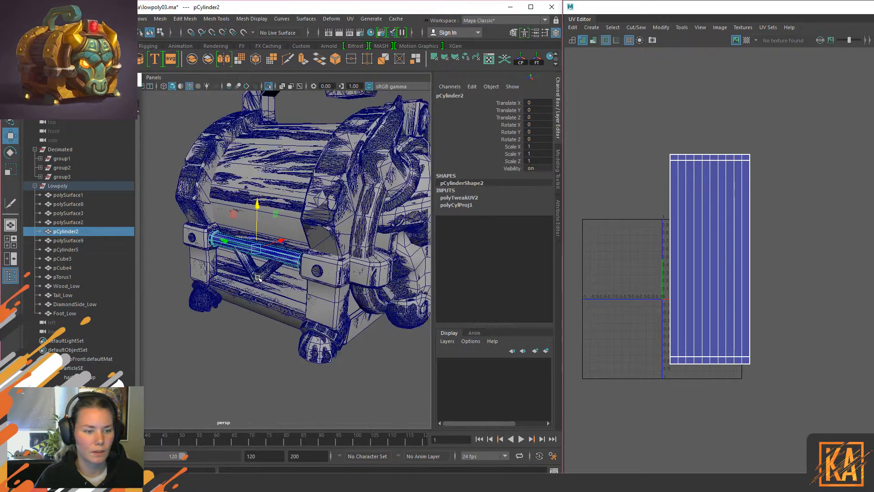
key(ctrl+1)
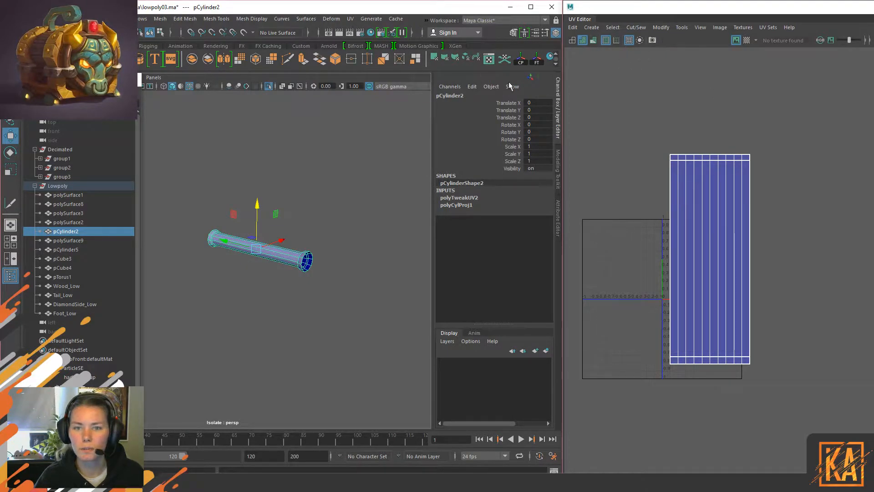
click(555, 64)
click(555, 64)
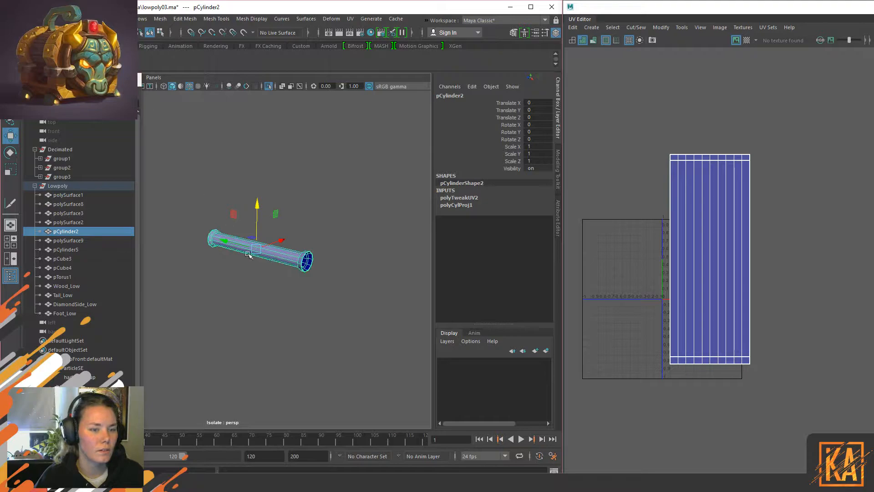
Step: Select the faces of the flared collar at one end of the side rail pCylinder2
scroll(282, 302, up, 4)
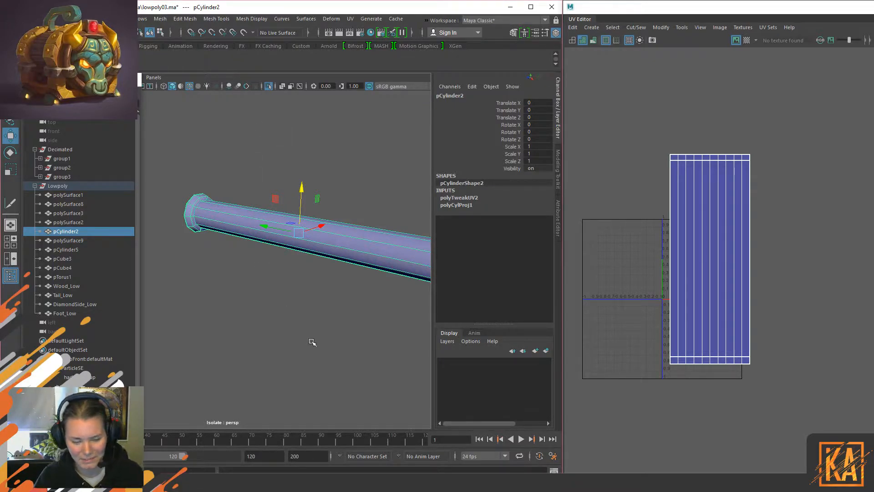
alt+middle_drag(343, 179, 358, 181)
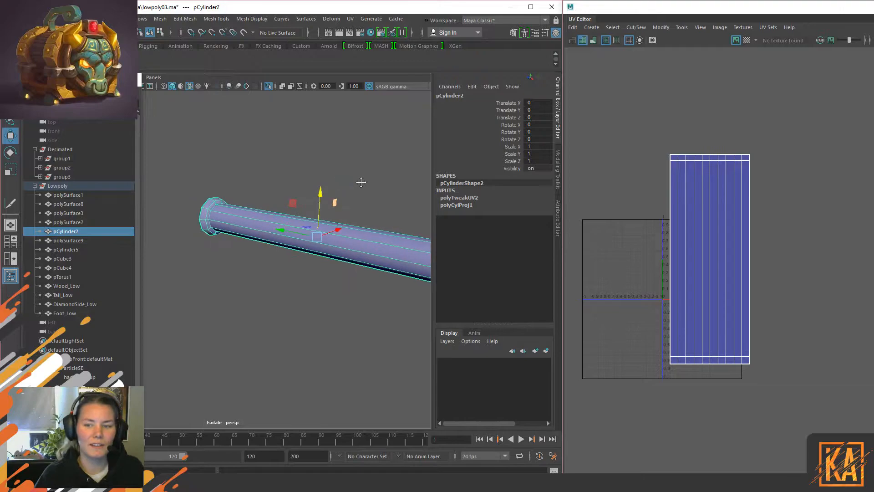
scroll(269, 237, up, 2)
scroll(267, 238, up, 4)
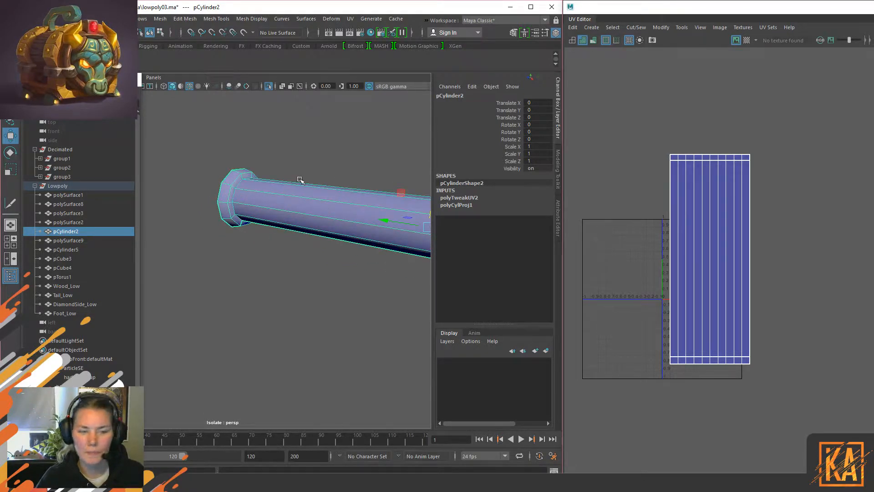
right_drag(300, 180, 301, 196)
alt+middle_drag(341, 199, 296, 183)
drag(334, 165, 330, 253)
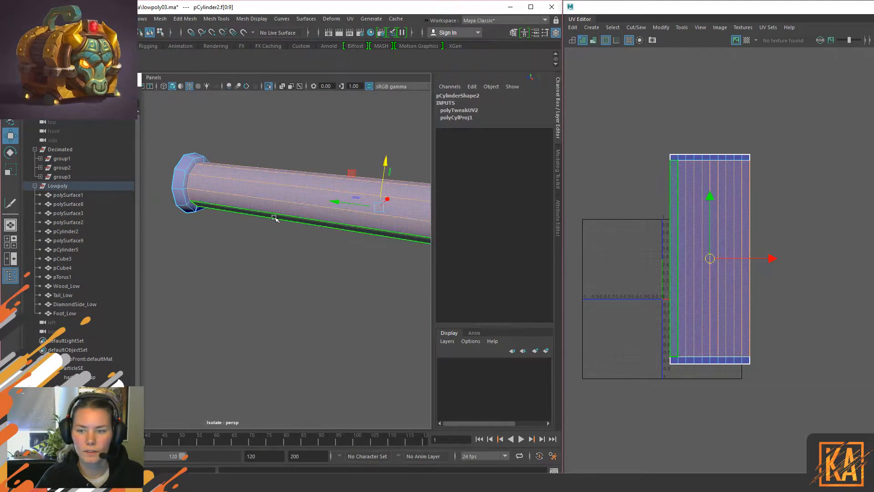
alt+middle_drag(275, 218, 350, 250)
click(257, 203)
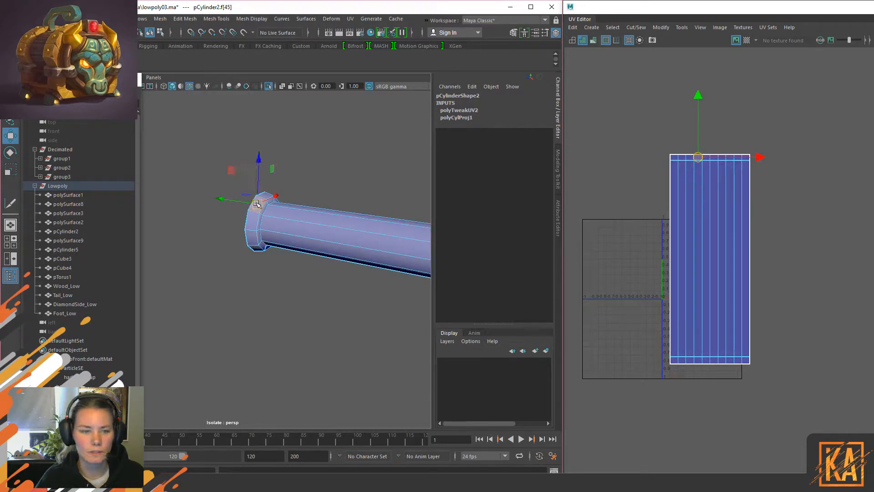
scroll(272, 231, up, 2)
shift+double_click(260, 204)
shift+double_click(273, 228)
Step: Planar-project the selected collar faces along the rail's length and unfold them into a ring shell
scroll(342, 230, down, 3)
alt+middle_drag(332, 220, 205, 216)
alt+drag(288, 253, 274, 232)
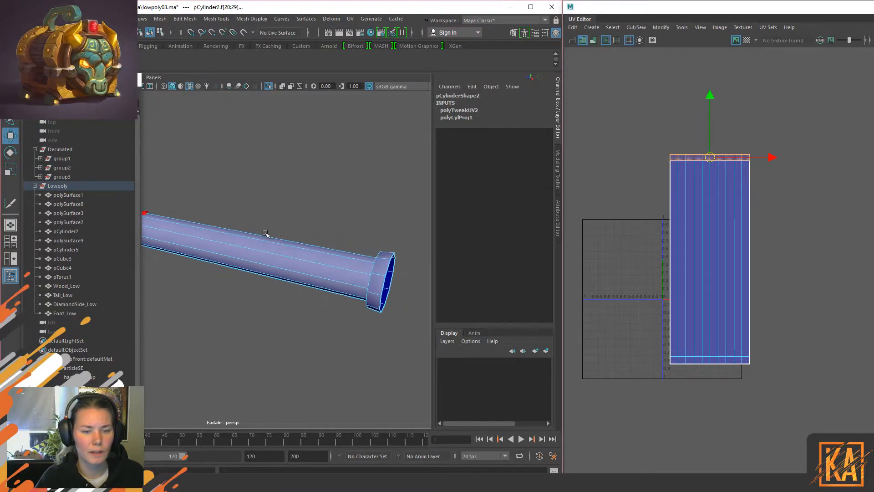
alt+middle_drag(272, 233, 306, 244)
alt+right_drag(324, 278, 303, 270)
mouse_move(256, 259)
alt+mouse_down()
mouse_move(269, 258)
mouse_move(259, 250)
alt+mouse_up()
alt+middle_drag(318, 289, 285, 267)
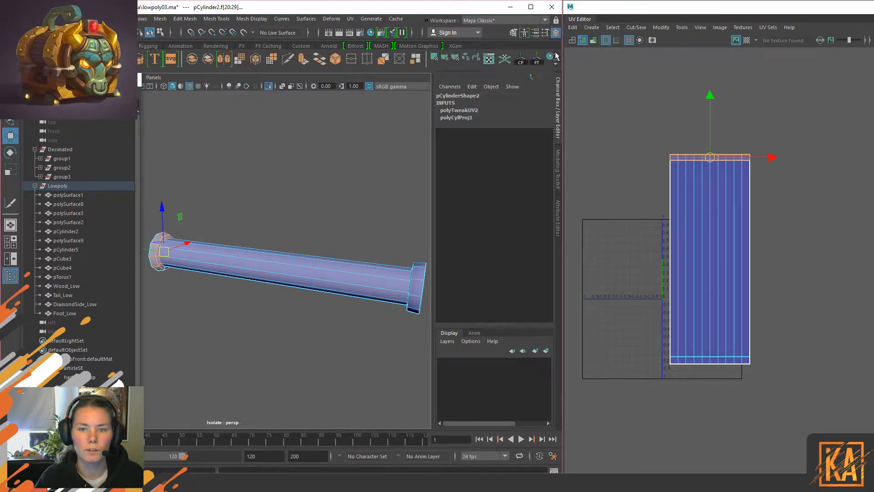
double_click(434, 58)
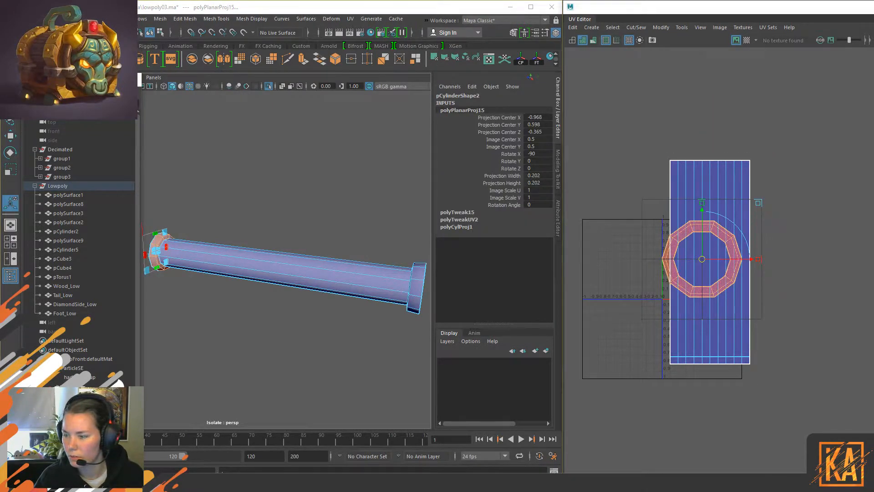
alt+drag(361, 279, 349, 254)
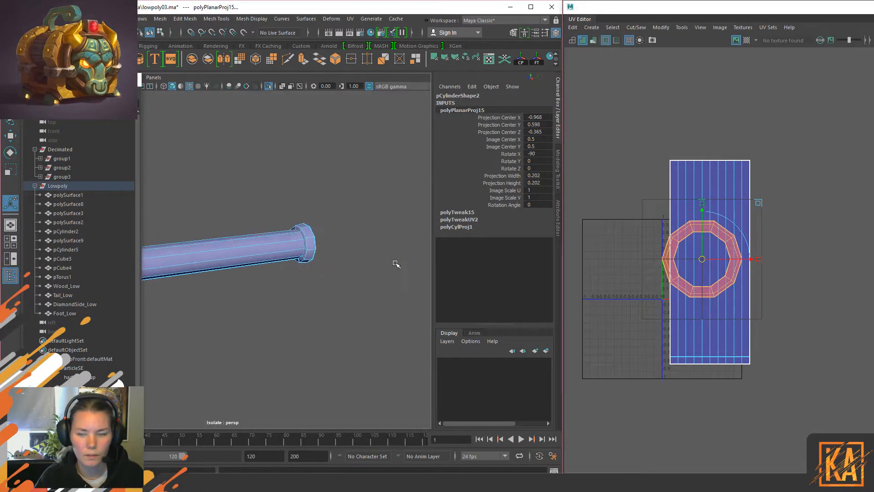
key(ctrl+u)
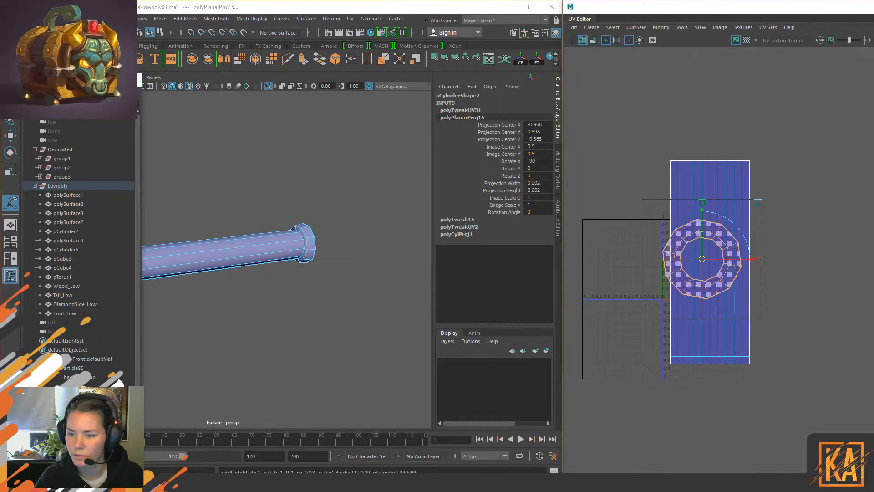
Step: Select the collar faces at the rail's opposite end, planar-project them the same way and unfold that ring
click(308, 242)
shift+double_click(309, 230)
key(shift+period)
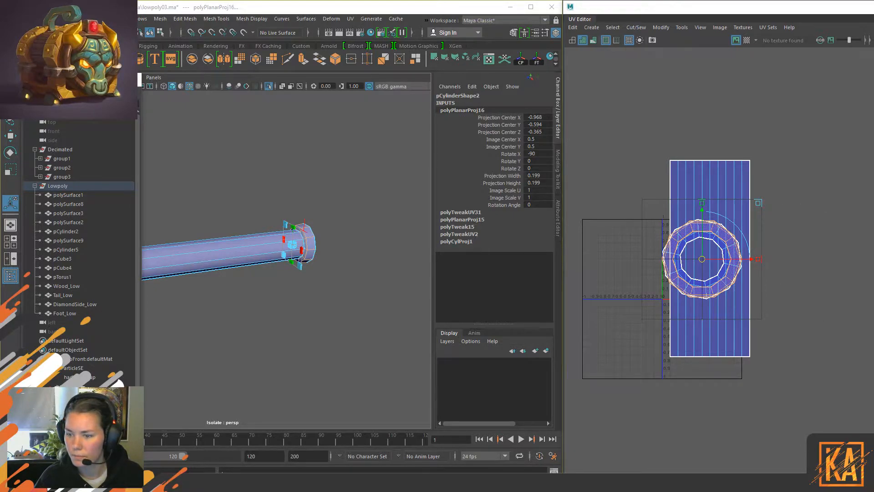
key(w)
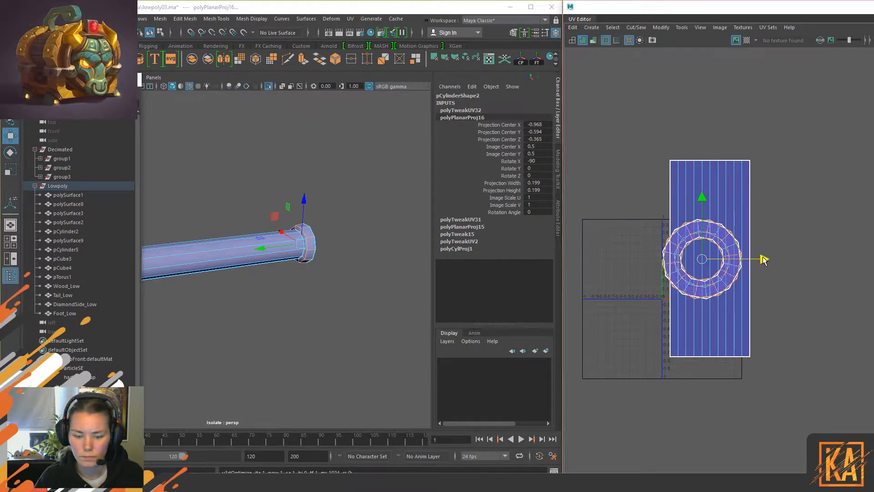
Step: Move the two ring shells off the rail's rectangular shaft shell so they sit side by side beside it
drag(764, 260, 664, 258)
click(643, 195)
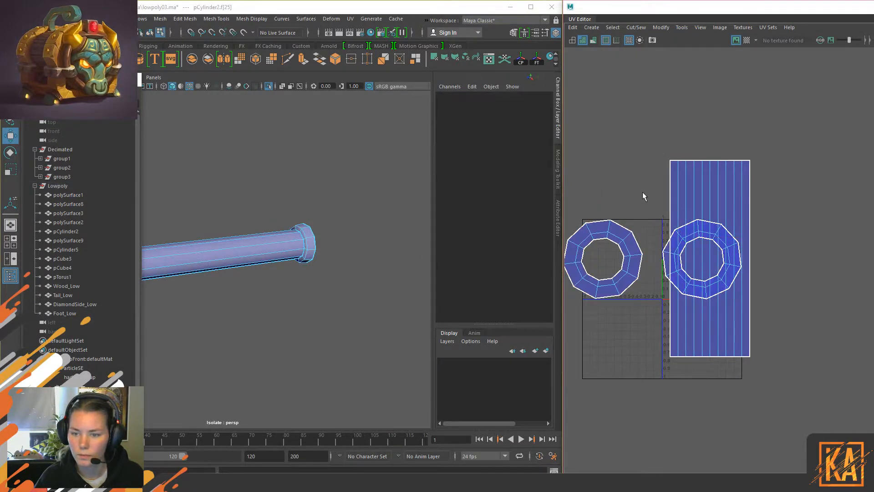
click(665, 256)
drag(763, 259, 607, 258)
alt+middle_drag(667, 243, 808, 222)
drag(750, 238, 725, 239)
scroll(735, 279, up, 4)
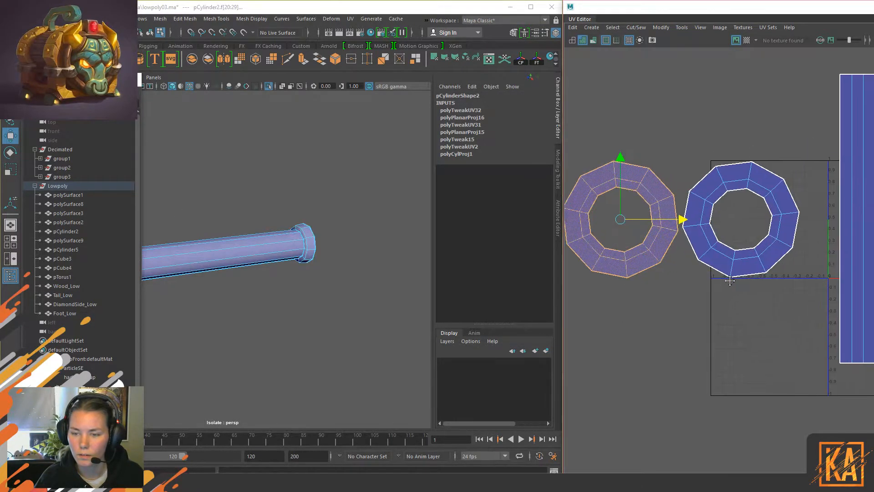
Step: Rotate both ring UV shells slightly so each has a corner pointing straight up
alt+middle_drag(734, 279, 717, 303)
key(e)
drag(650, 206, 649, 208)
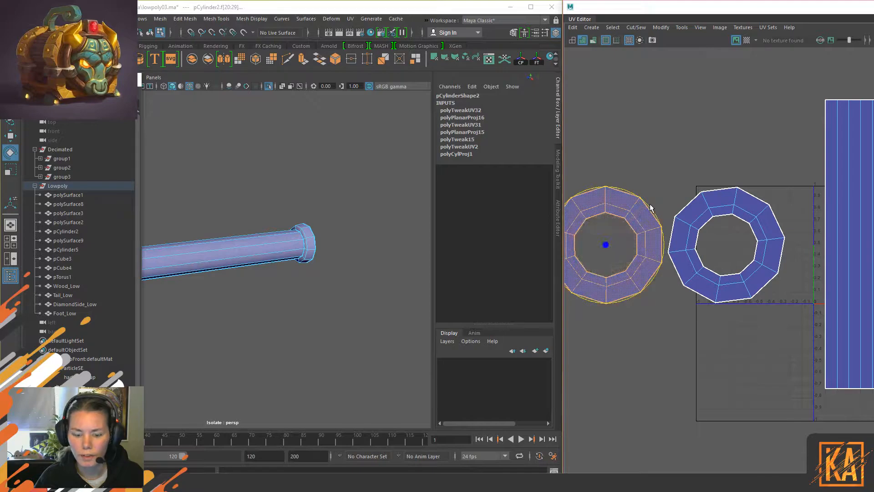
click(649, 184)
click(764, 207)
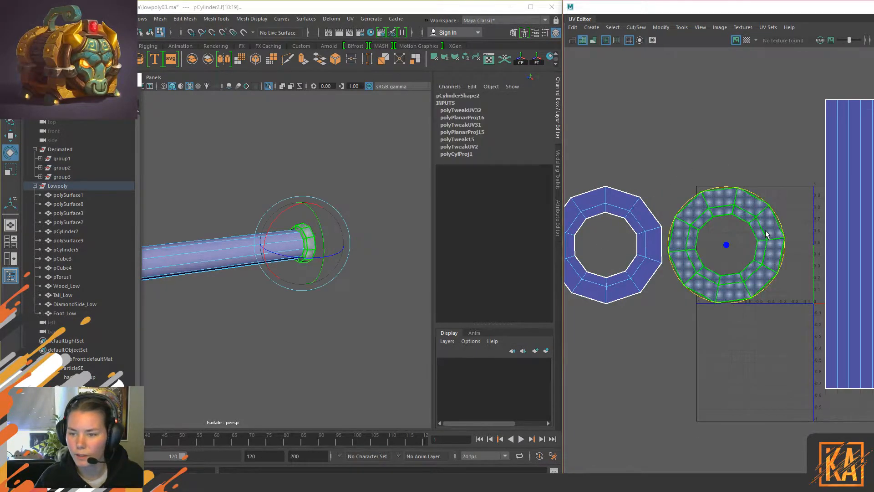
mouse_move(764, 201)
mouse_down()
mouse_move(758, 193)
mouse_move(753, 201)
mouse_up()
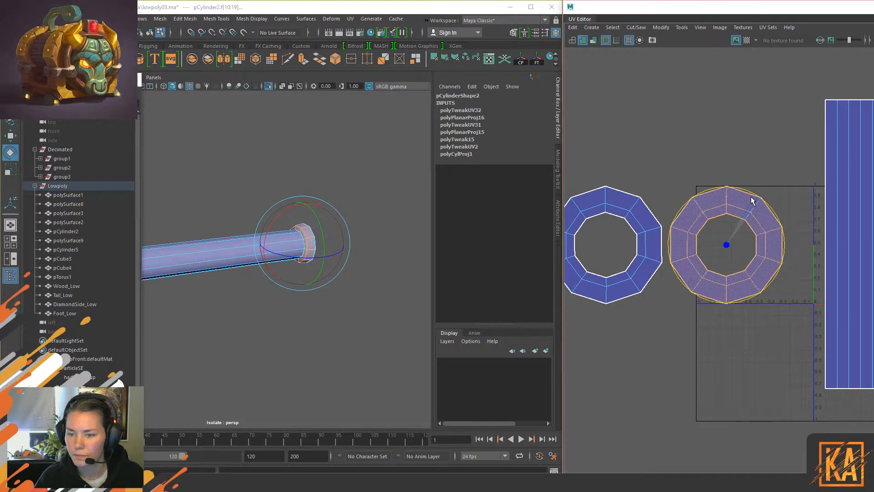
click(767, 187)
right_drag(767, 188, 794, 180)
drag(805, 163, 689, 222)
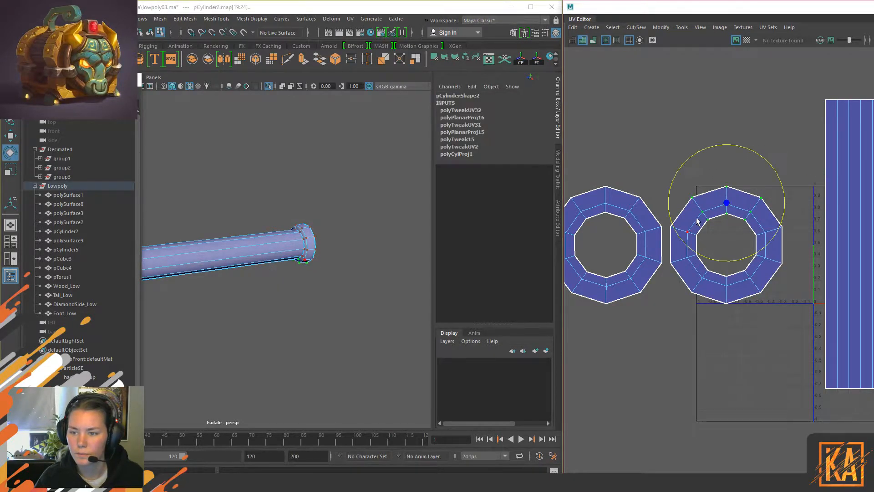
key(w)
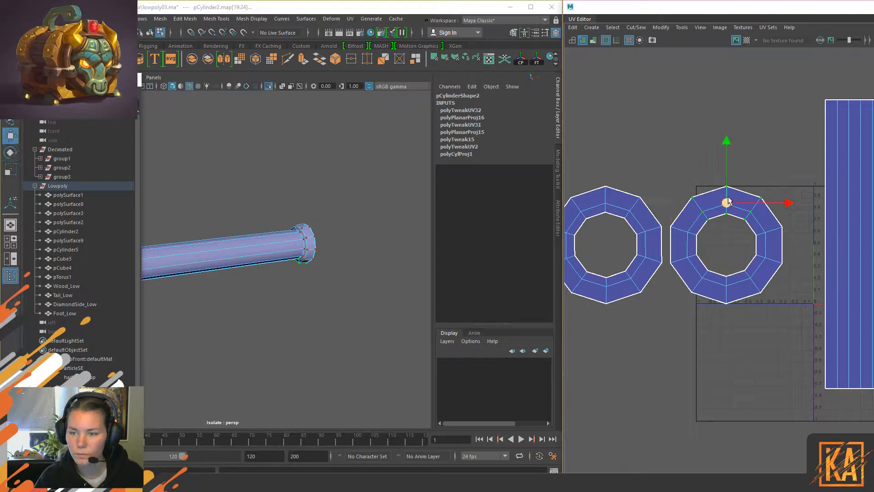
alt+drag(318, 261, 237, 260)
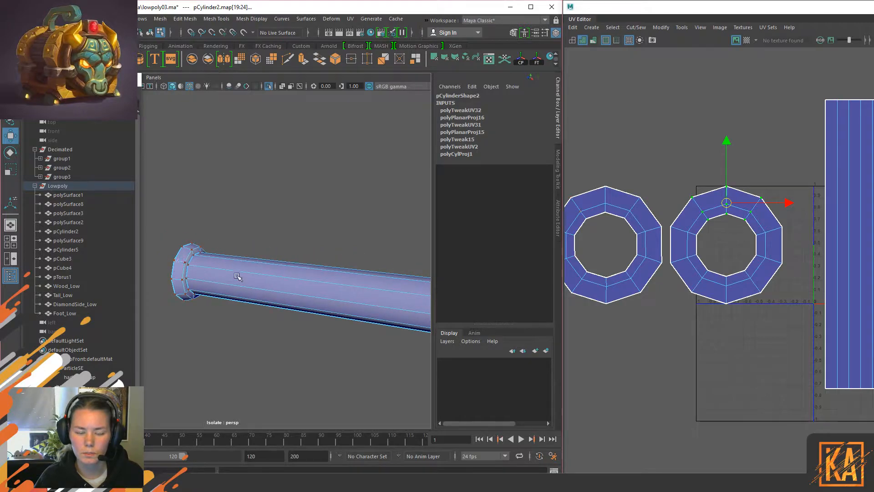
right_drag(233, 260, 354, 176)
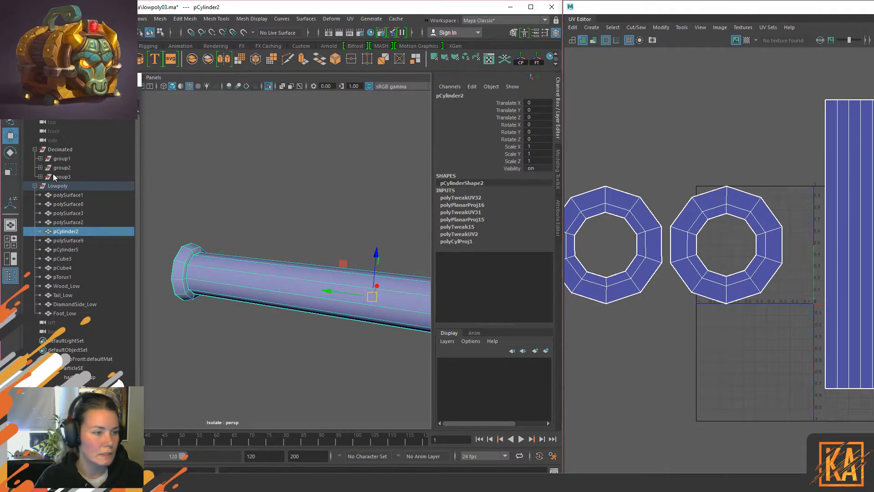
Step: Isolate the high-poly side rail from the Decimated group and examine its collar without the wireframe overlay
click(60, 150)
key(ctrl+1)
key(ctrl+1)
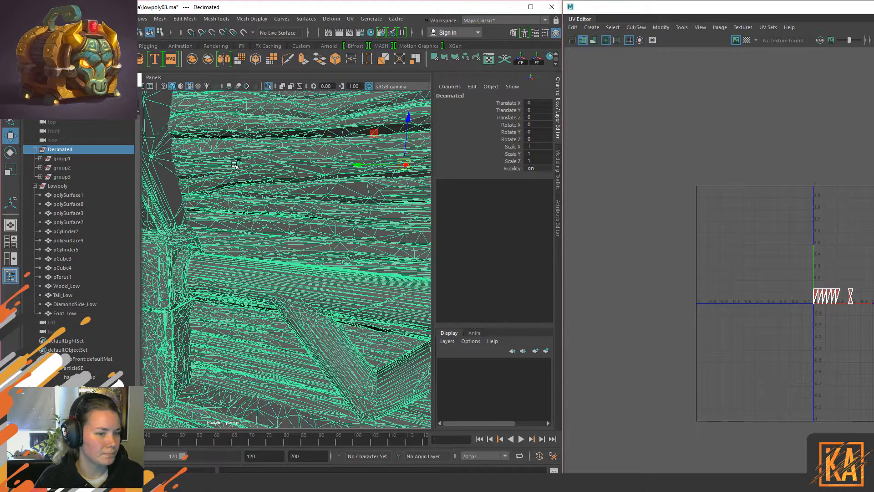
click(214, 271)
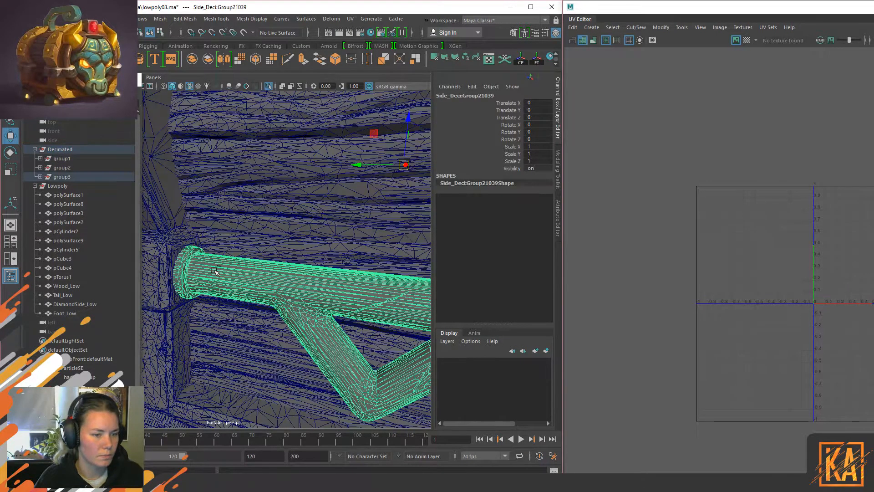
key(ctrl+1)
key(ctrl+1)
click(189, 86)
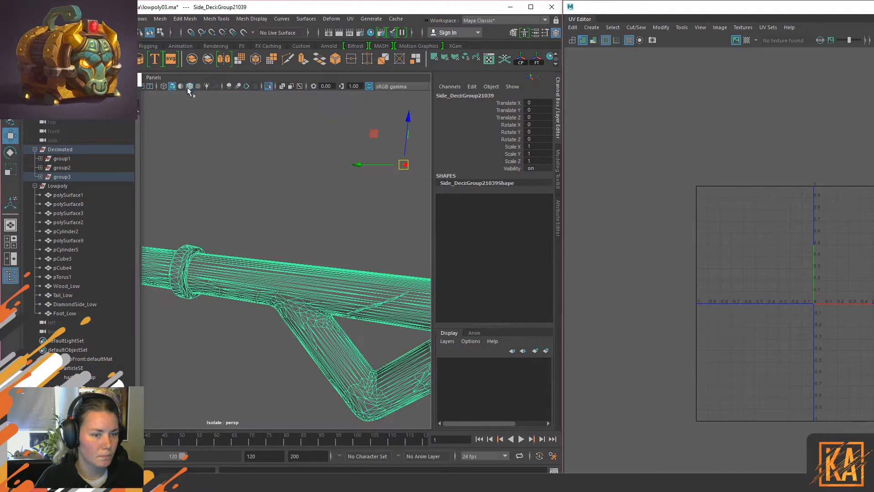
click(294, 187)
alt+drag(312, 269, 292, 233)
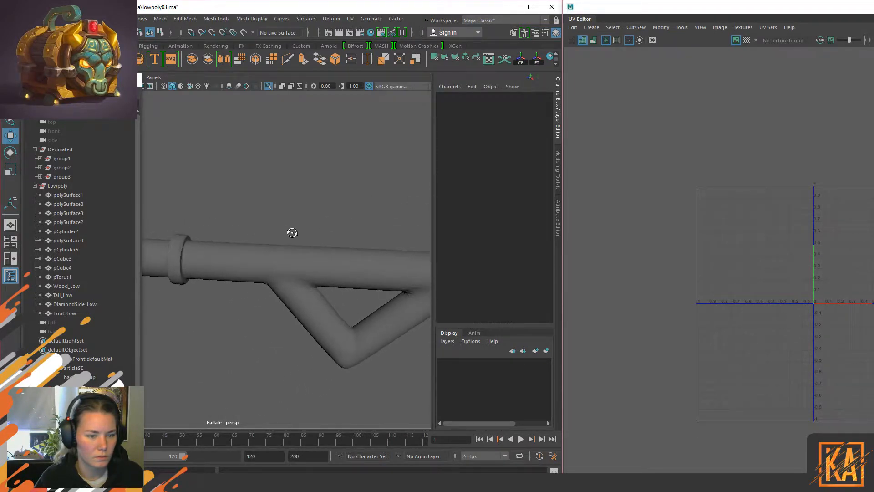
Step: Leave isolation to show the full chest and select the low-poly side rail pCylinder2 again
click(59, 149)
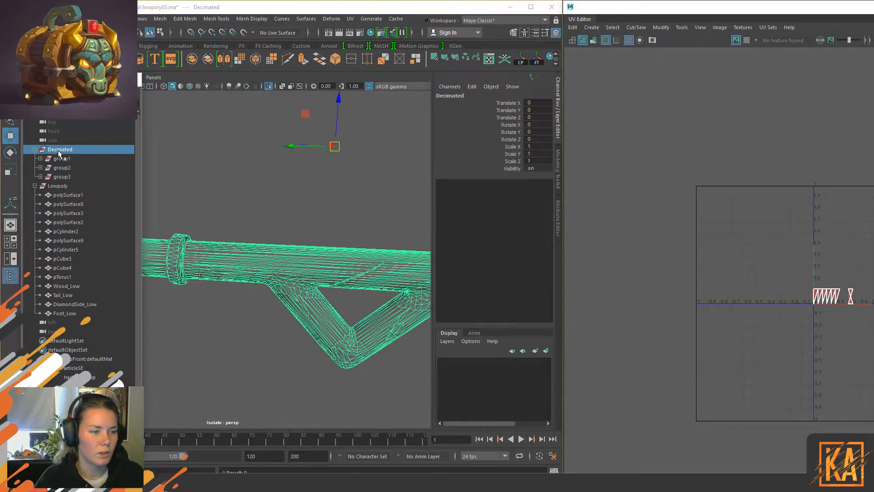
key(ctrl+1)
click(58, 186)
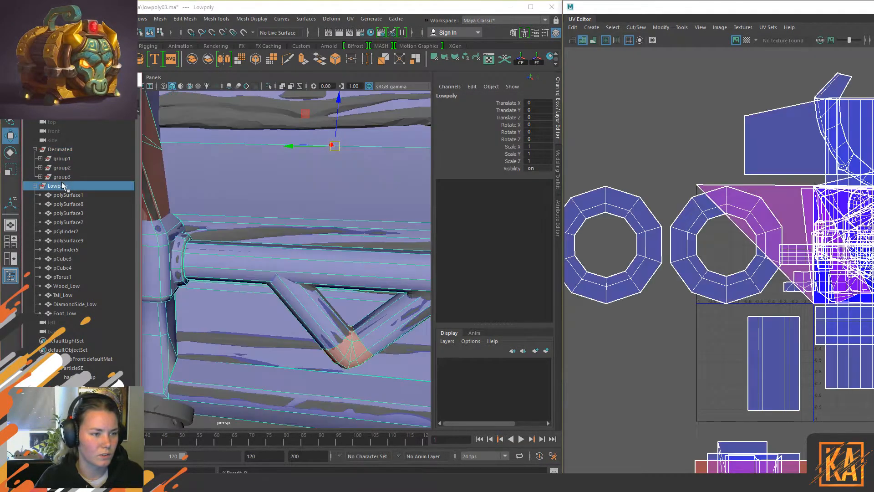
click(261, 268)
click(237, 264)
Step: Align the top and bottom centre-line UVs of each ring shell into a straight vertical line
alt+middle_drag(642, 235, 682, 219)
right_drag(699, 217, 732, 217)
drag(775, 230, 744, 342)
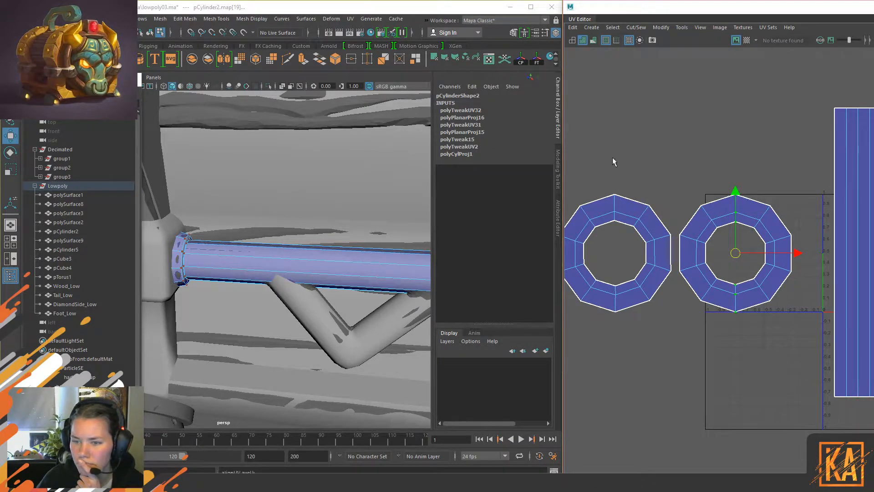
drag(611, 197, 624, 315)
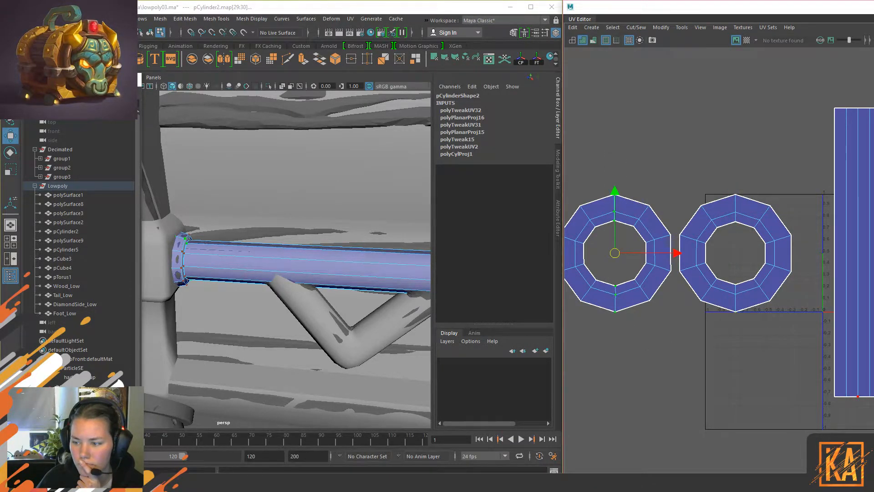
click(746, 132)
scroll(750, 170, down, 2)
scroll(750, 170, up, 1)
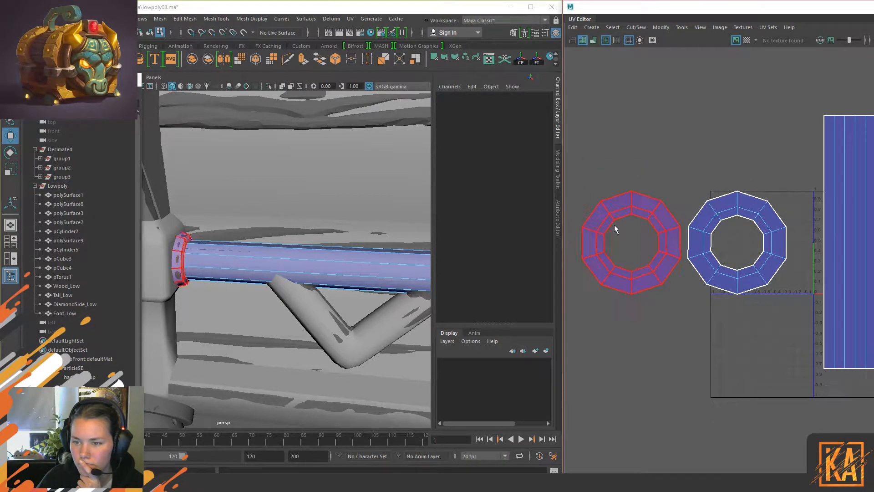
Step: Select all UV shells of the side rail and set them to a uniform texel density
click(636, 207)
drag(602, 144, 750, 284)
scroll(749, 282, down, 3)
drag(664, 148, 824, 322)
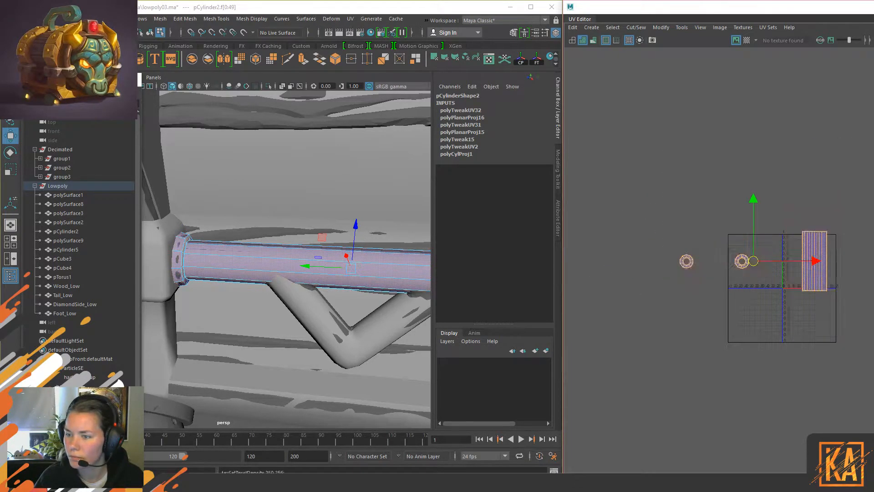
Step: Place the two ring shells side by side just above the rail's shaft shell and select all three shells
click(654, 206)
drag(601, 195, 711, 287)
drag(750, 259, 790, 260)
drag(697, 241, 810, 218)
drag(729, 207, 843, 335)
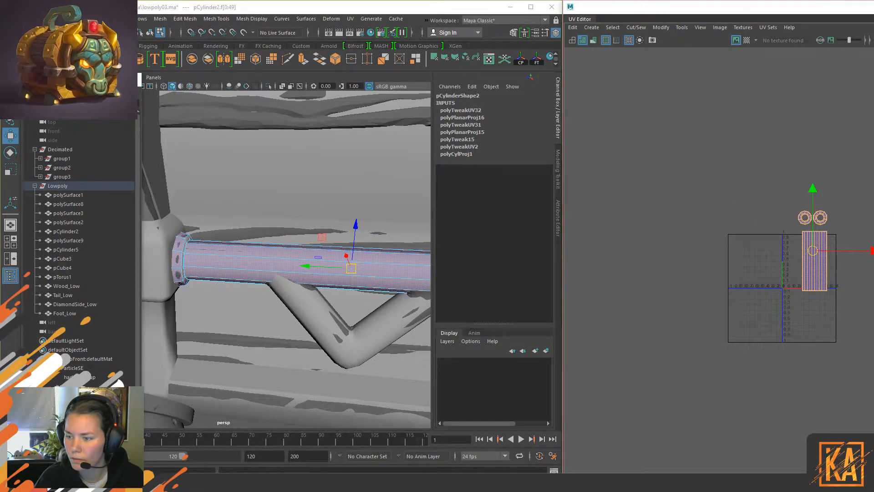
Step: Move the side rail's grouped UV shells outside the 0–1 tile, to the positive U side
alt+middle_drag(705, 219, 608, 253)
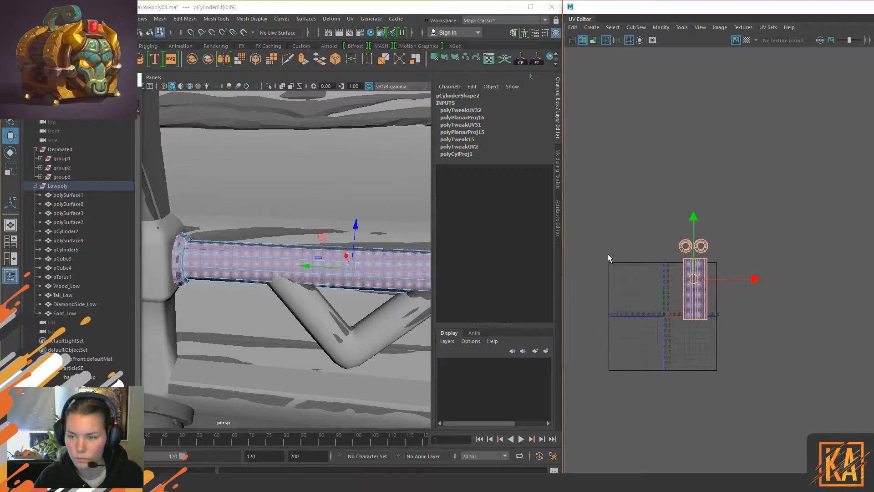
scroll(716, 292, up, 5)
click(739, 255)
click(661, 176)
click(585, 121)
drag(586, 121, 645, 167)
click(648, 219)
drag(668, 258, 799, 300)
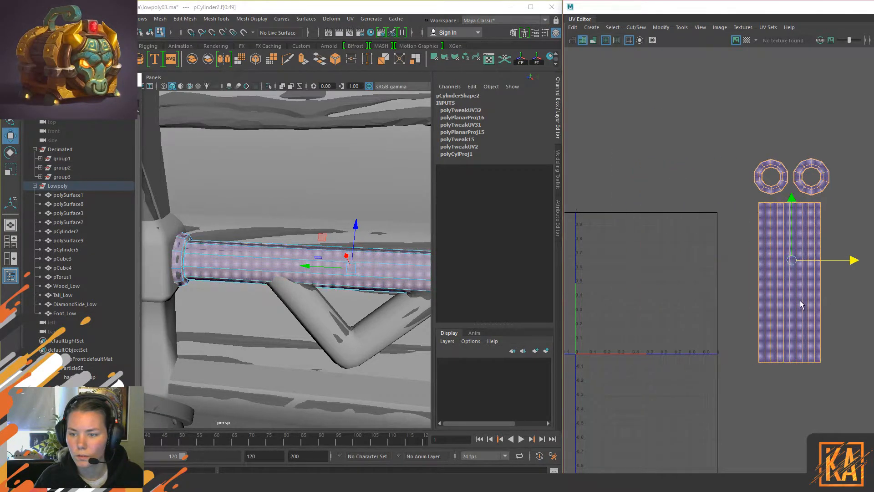
click(662, 240)
Step: Isolate the V-shaped bracket below the side rail and frame it for a front view of both arms
alt+right_drag(307, 267, 339, 196)
click(276, 295)
click(56, 185)
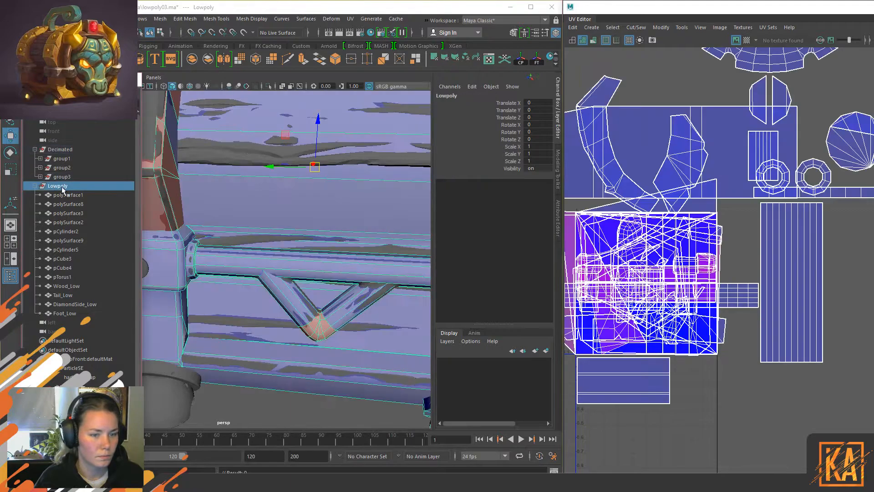
key(ctrl+1)
click(297, 299)
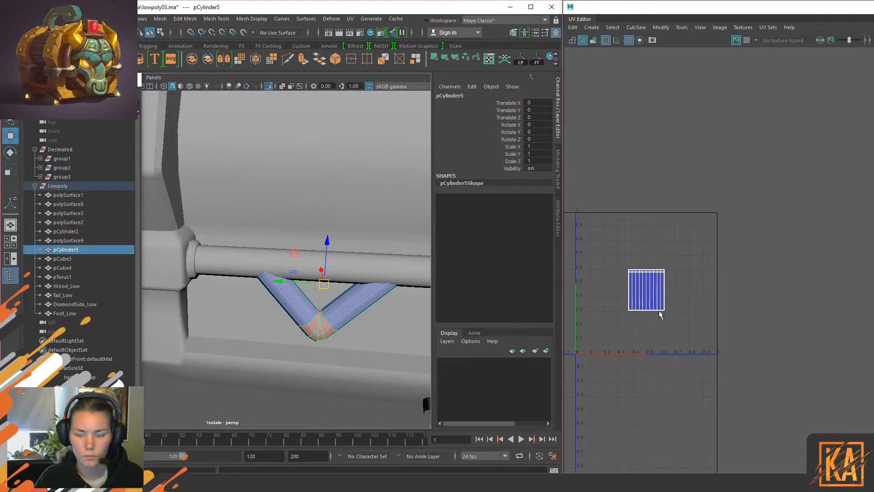
scroll(657, 323, up, 5)
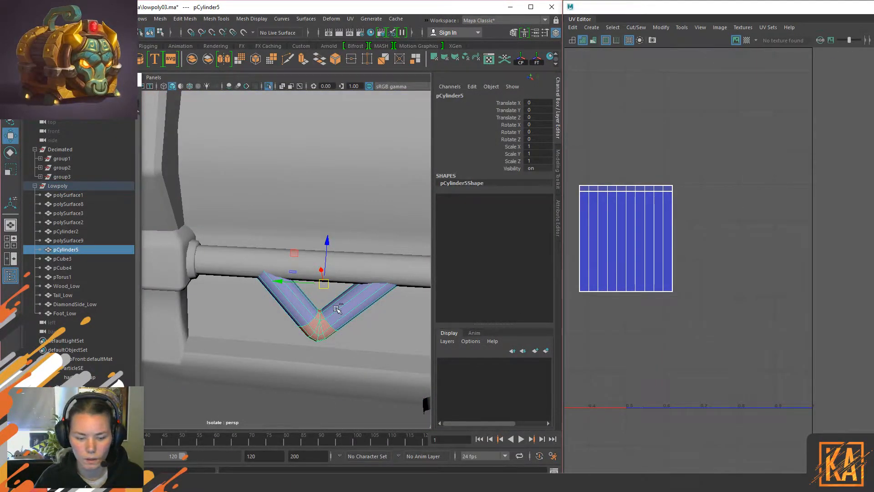
key(ctrl+1)
key(ctrl+1)
key(f)
alt+drag(337, 309, 280, 279)
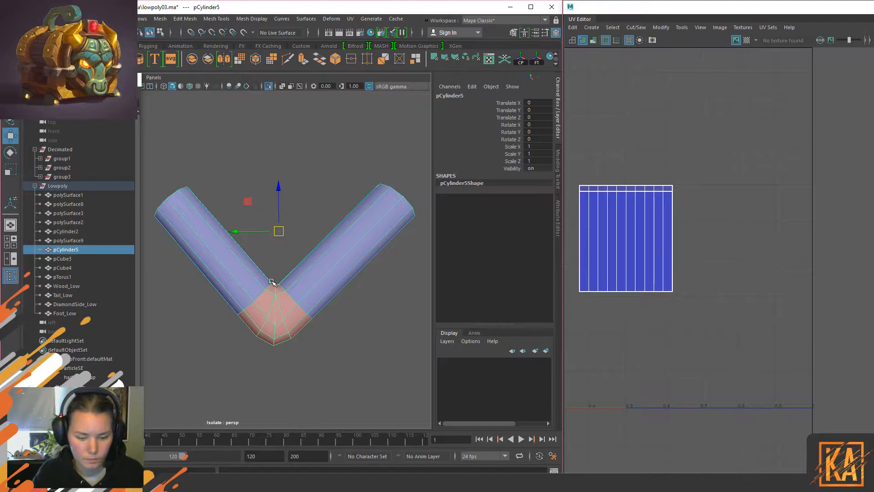
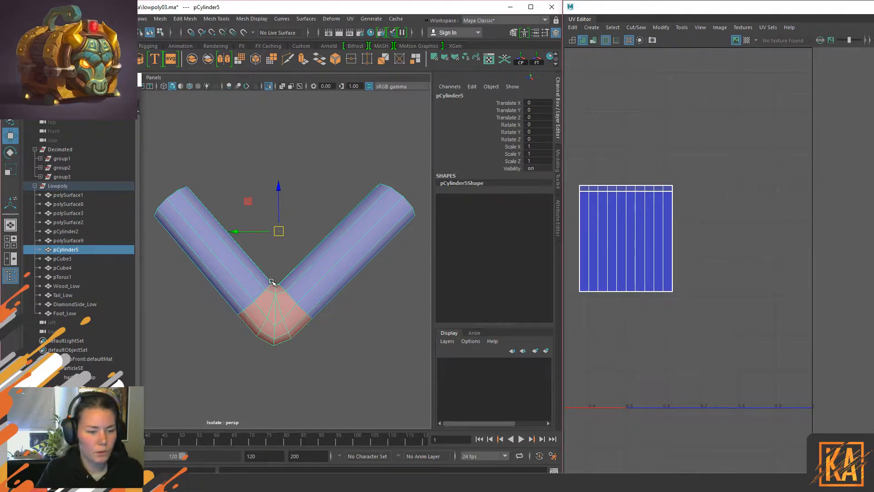
alt+drag(364, 225, 344, 239)
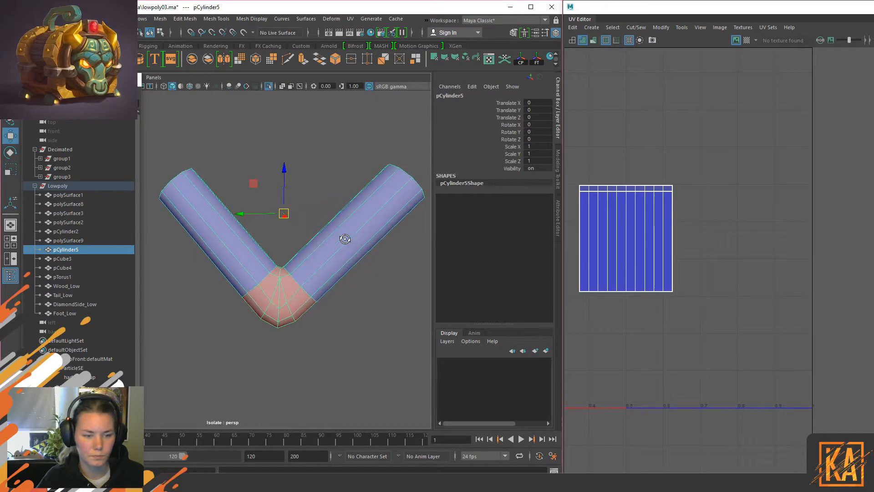
Step: Examine the faces of the bracket's right arm and the geometry on both sides of its elbow
right_drag(290, 166, 288, 189)
drag(417, 117, 284, 402)
key(f)
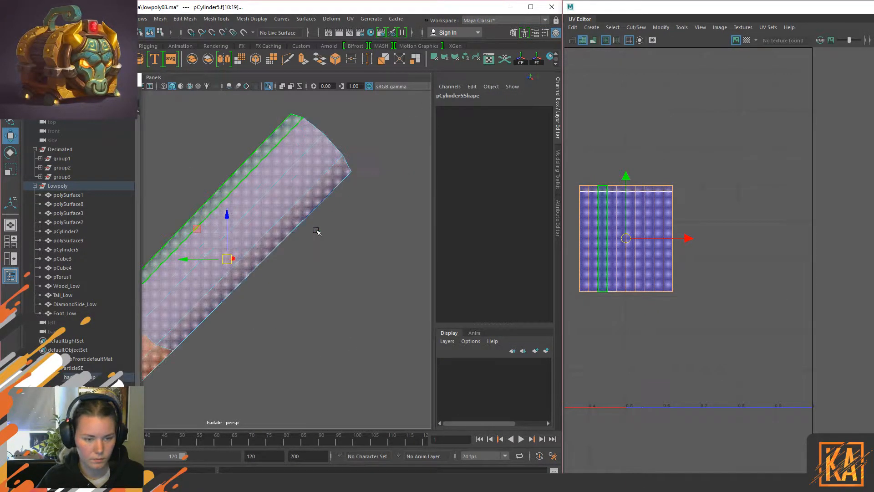
scroll(281, 275, down, 4)
scroll(278, 278, up, 2)
alt+middle_drag(200, 300, 281, 286)
alt+drag(282, 286, 328, 325)
right_drag(347, 203, 345, 179)
click(291, 215)
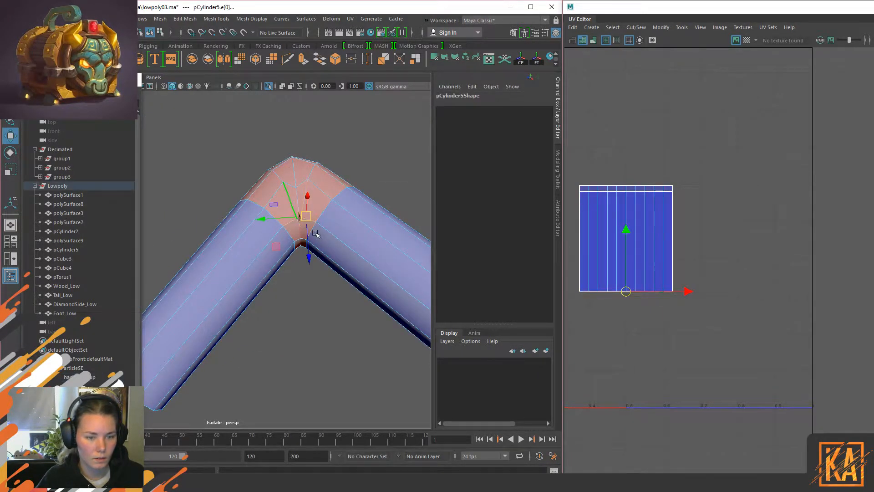
key(f)
scroll(298, 336, down, 5)
alt+drag(299, 336, 298, 270)
right_drag(365, 220, 320, 220)
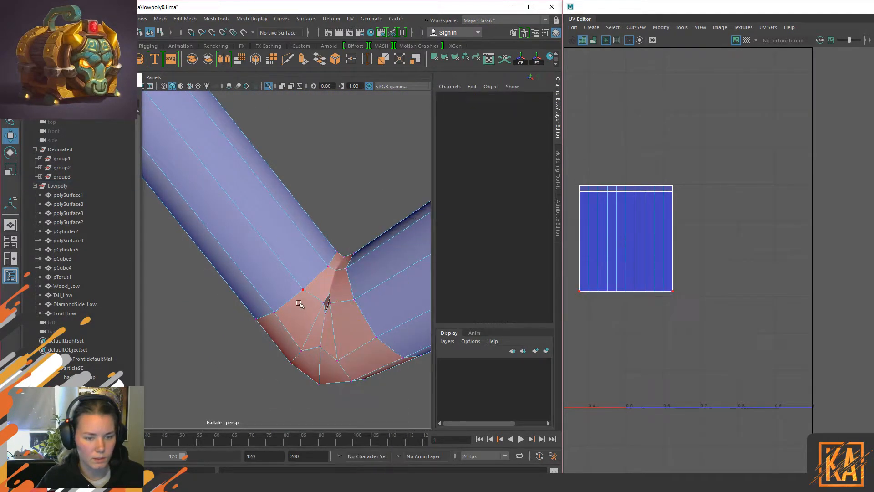
Step: Try to close the small gap inside the bracket's elbow by merging its neighbouring vertices
drag(311, 292, 336, 320)
key(f)
scroll(296, 312, down, 5)
key(f)
scroll(300, 320, down, 4)
alt+drag(300, 321, 273, 283)
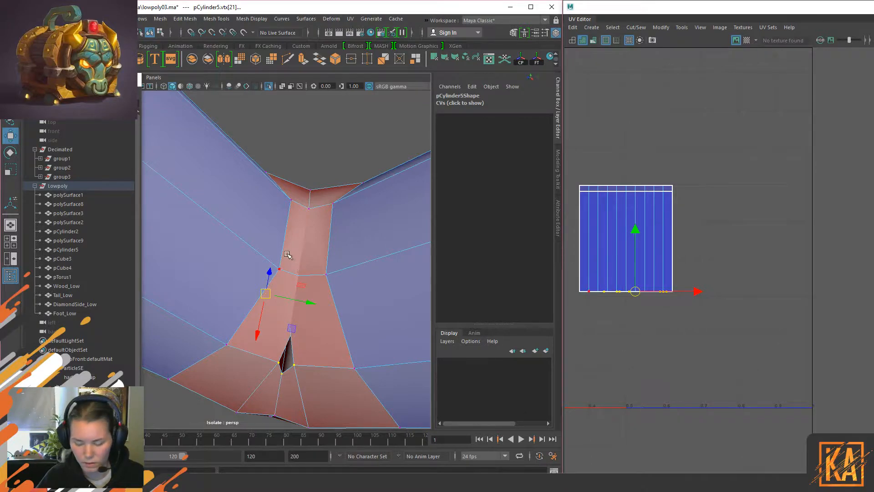
key(4)
click(313, 285)
shift+right_drag(283, 280, 282, 255)
click(279, 362)
shift+click(282, 372)
shift+drag(288, 367, 297, 354)
key(g)
right_drag(329, 220, 374, 191)
key(5)
Step: Try to merge the remaining loose vertices around the open elbow seam of the bracket
mouse_move(390, 169)
alt+mouse_down()
mouse_move(351, 244)
mouse_move(279, 228)
mouse_move(305, 254)
alt+mouse_up()
alt+middle_drag(304, 254, 261, 247)
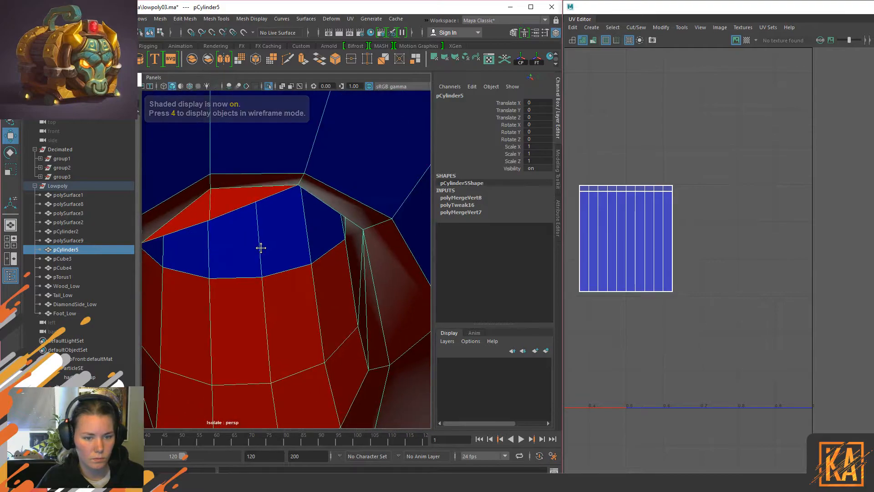
scroll(260, 248, down, 5)
mouse_move(271, 260)
alt+mouse_down()
mouse_move(416, 241)
mouse_move(374, 237)
alt+mouse_up()
click(266, 242)
right_drag(328, 236, 294, 203)
click(272, 275)
drag(283, 282, 417, 279)
drag(188, 294, 188, 294)
alt+drag(188, 294, 293, 296)
key(w)
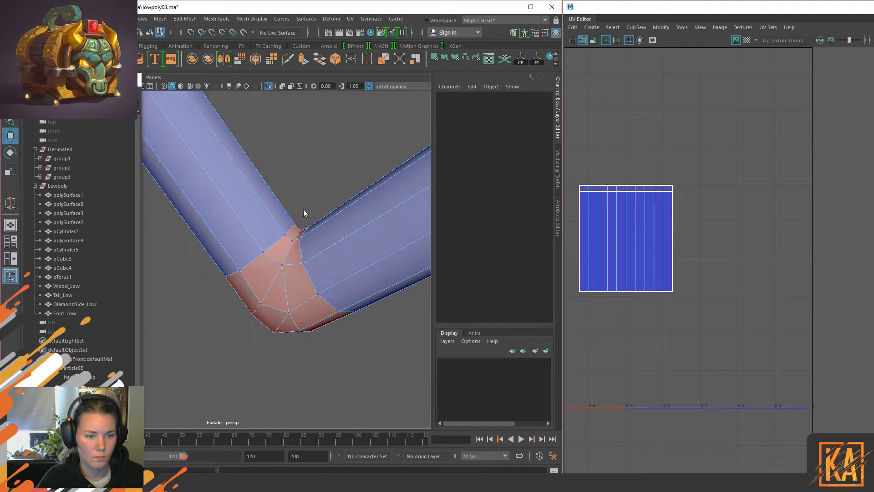
Step: Examine the merged elbow and the bracket's overall shape from several angles
key(F8)
alt+drag(328, 235, 312, 182)
click(302, 249)
scroll(292, 261, down, 5)
scroll(291, 261, up, 5)
click(261, 251)
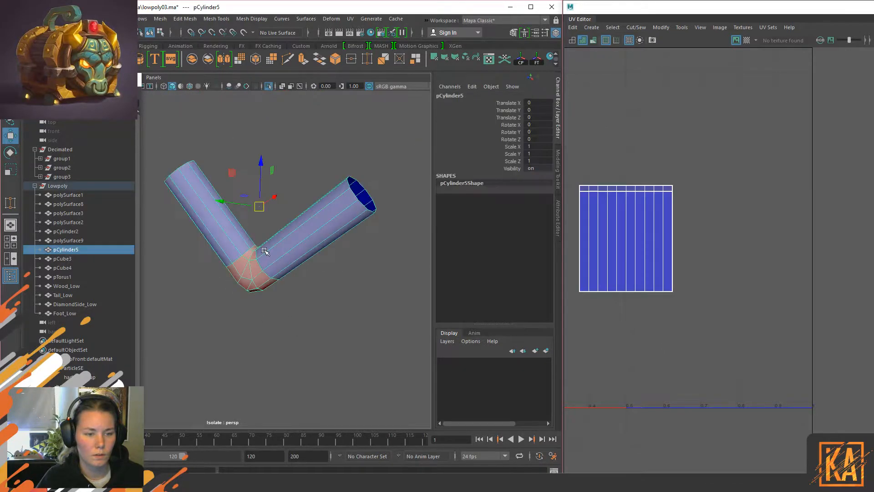
alt+drag(300, 192, 273, 235)
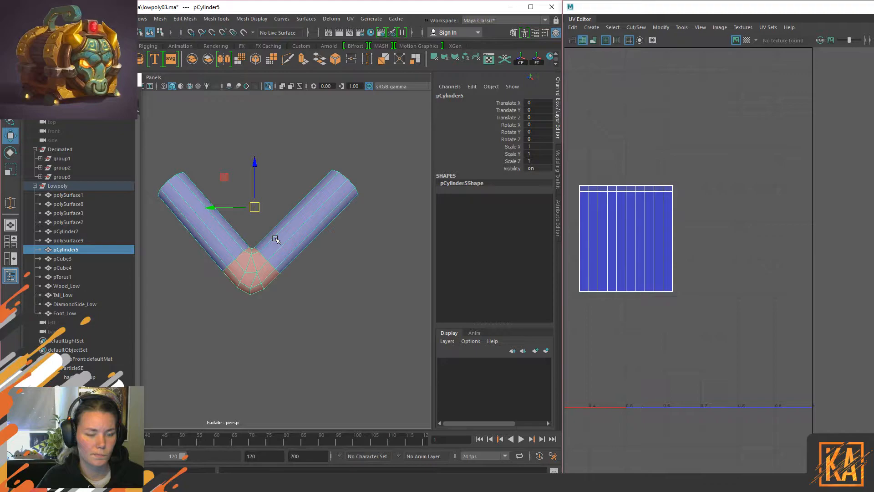
scroll(262, 303, up, 3)
scroll(260, 305, down, 3)
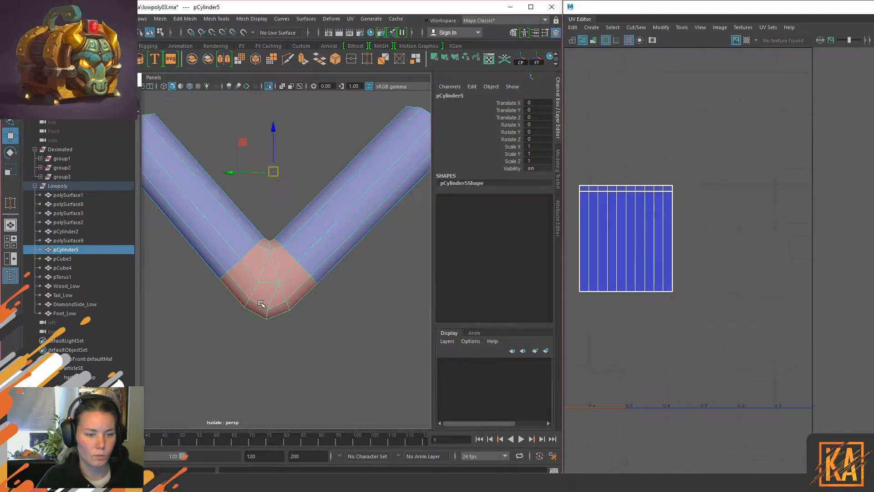
click(261, 308)
Step: Undo the vertex merges made at the bracket's elbow
key(ctrl+z)
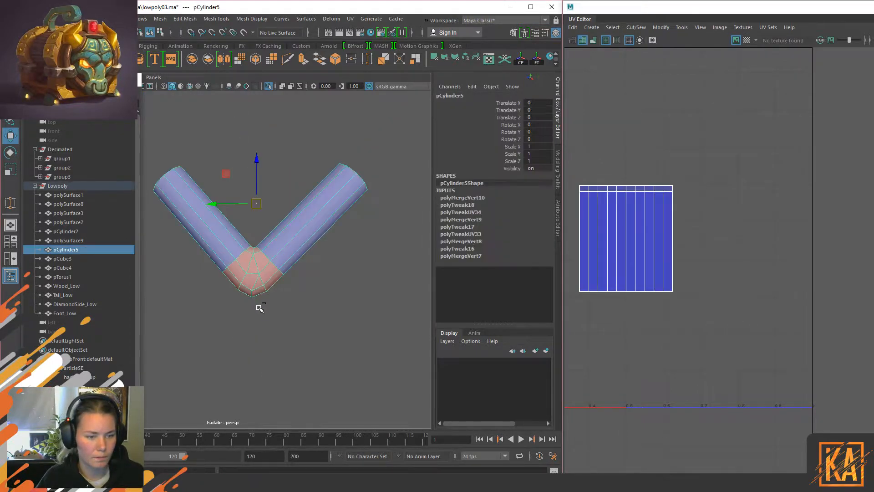
key(ctrl+z)
key(ctrl+z)
key(ctrl+z)
key(ctrl+z)
key(ctrl+z)
alt+drag(296, 211, 137, 220)
click(221, 303)
key(ctrl+z)
Step: Select the faces of the bracket's right arm and apply a cylindrical UV projection to them
right_drag(254, 211, 348, 144)
click(247, 235)
alt+drag(247, 234, 386, 271)
alt+drag(306, 154, 303, 156)
right_drag(320, 128, 383, 115)
alt+drag(383, 116, 376, 121)
drag(407, 99, 341, 255)
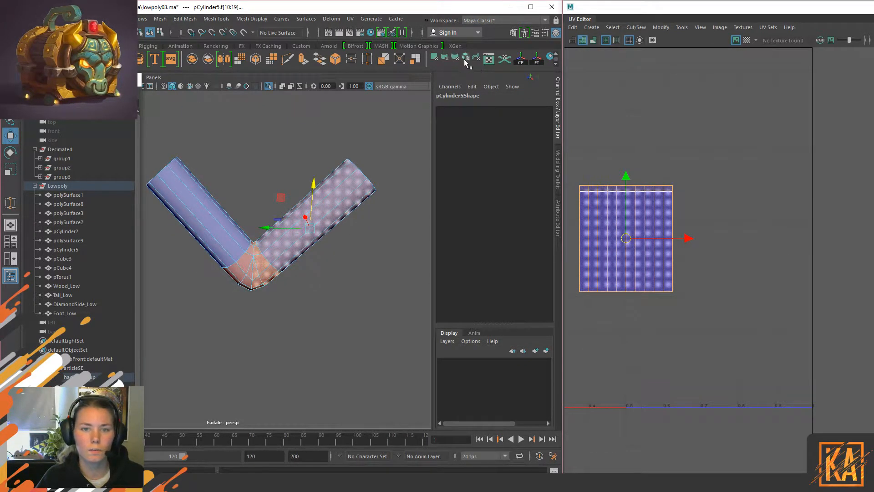
click(445, 58)
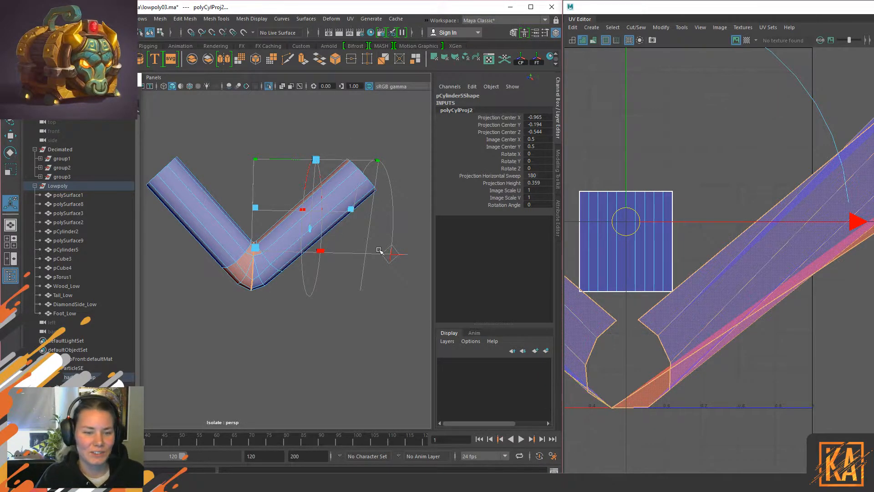
Step: Rotate the cylindrical projection to -45 in X so that it lines up with the slanted arm
click(397, 253)
click(343, 192)
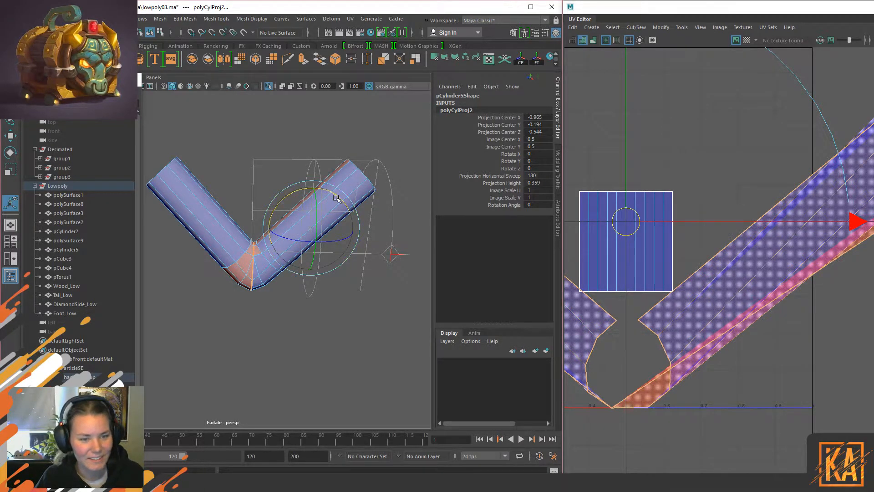
drag(337, 198, 313, 190)
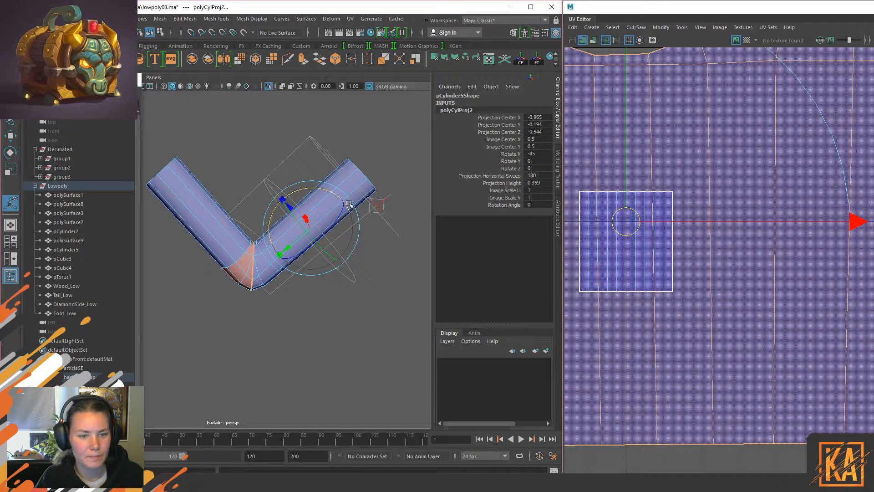
drag(272, 254, 272, 259)
key(ctrl+z)
alt+drag(357, 252, 362, 271)
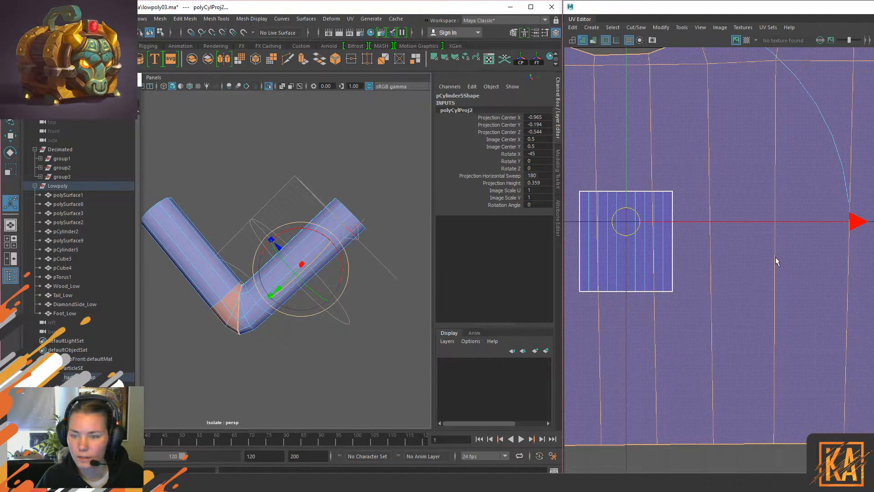
Step: Move the projected arm's large UV shell above the 0–1 tile and separate the other arm's small shell from it
scroll(776, 259, down, 5)
scroll(664, 161, up, 2)
key(w)
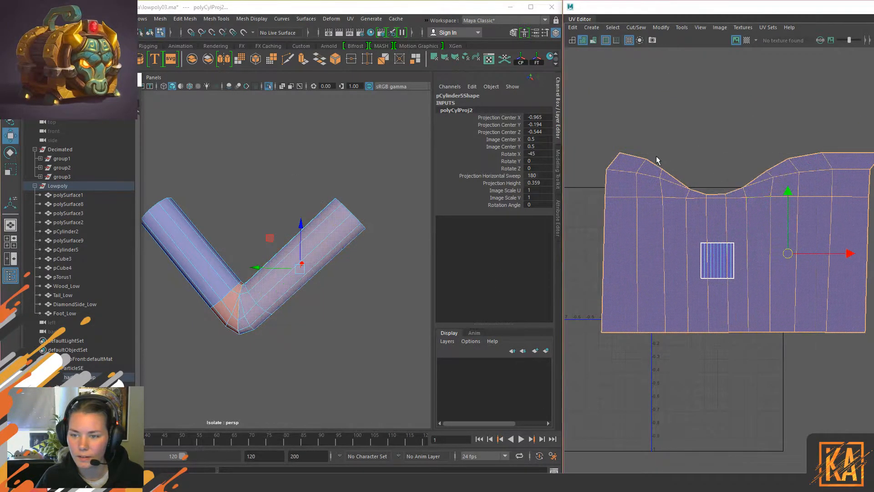
scroll(724, 221, down, 1)
drag(739, 180, 721, 95)
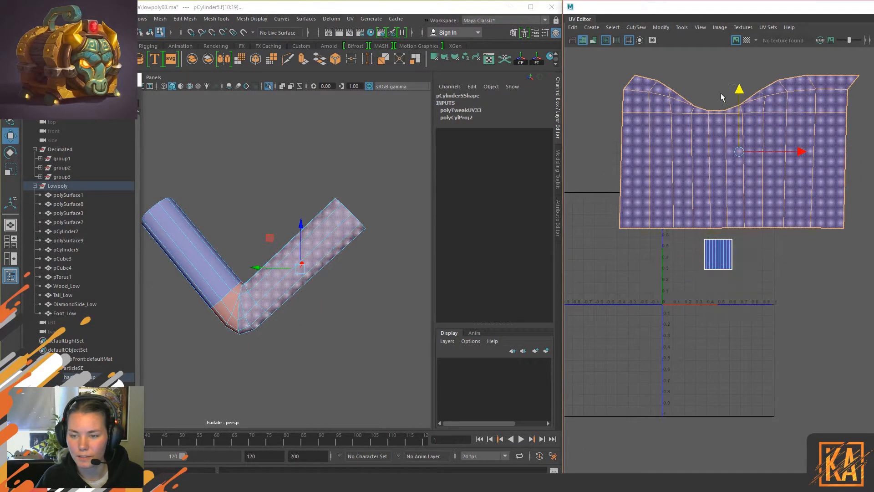
drag(692, 233, 760, 301)
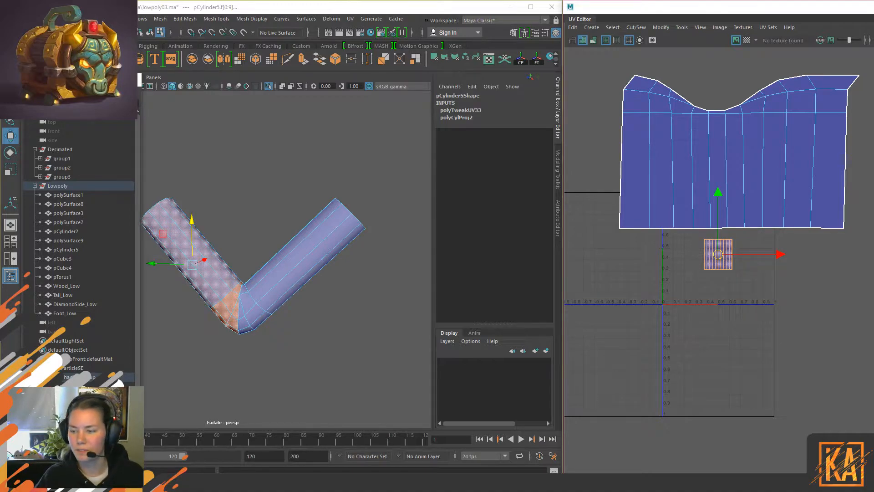
Step: Run Cleanup on the bracket mesh to fix its non-manifold edges, then return to face selection
click(753, 171)
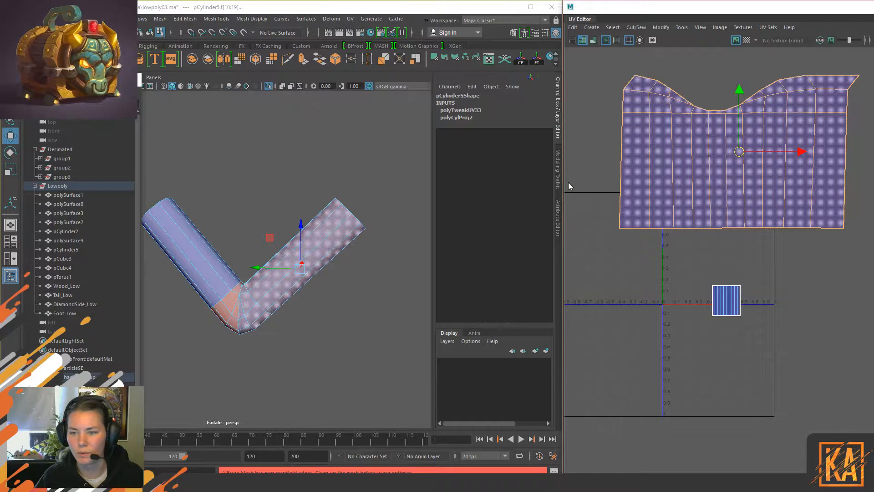
right_drag(568, 182, 547, 140)
click(691, 113)
key(F8)
right_click(292, 167)
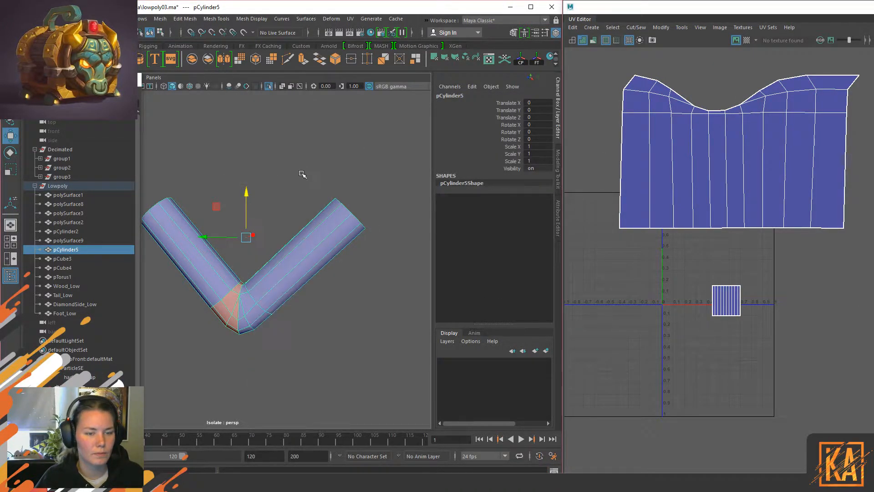
click(164, 21)
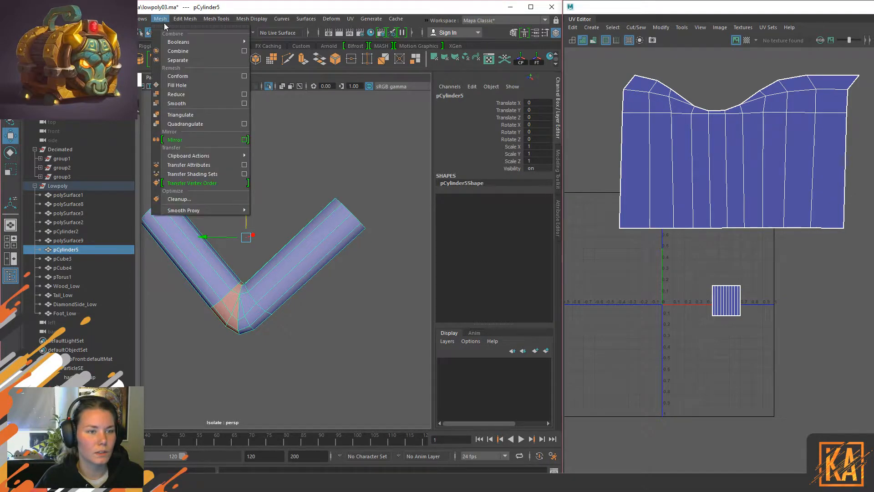
click(191, 201)
key(F11)
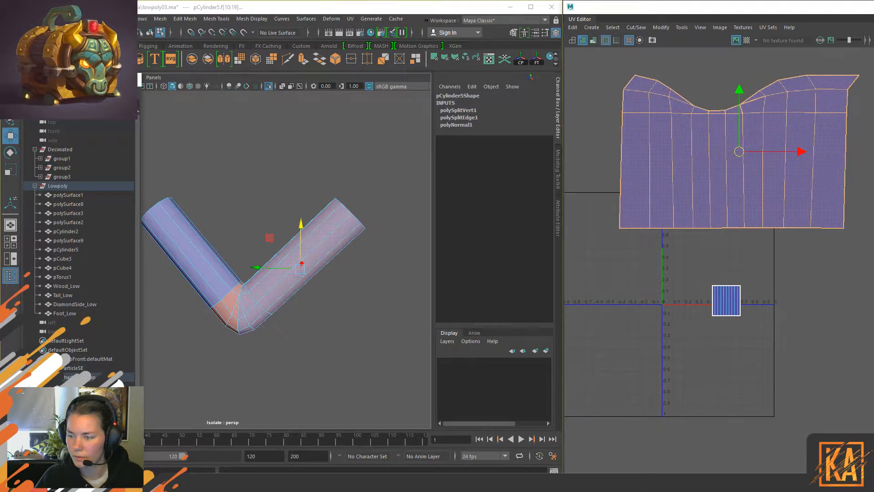
Step: Unfold the UV shell of the bracket's right arm
click(388, 256)
right_drag(764, 164, 738, 145)
drag(599, 64, 873, 280)
key(ctrl+u)
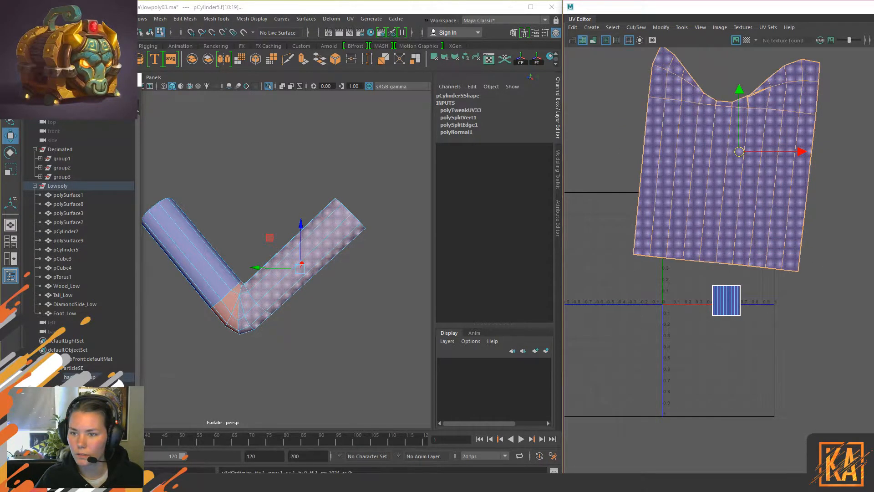
Step: Rotate the unfolded arm shell until its long edges run vertically
alt+middle_drag(706, 128, 716, 162)
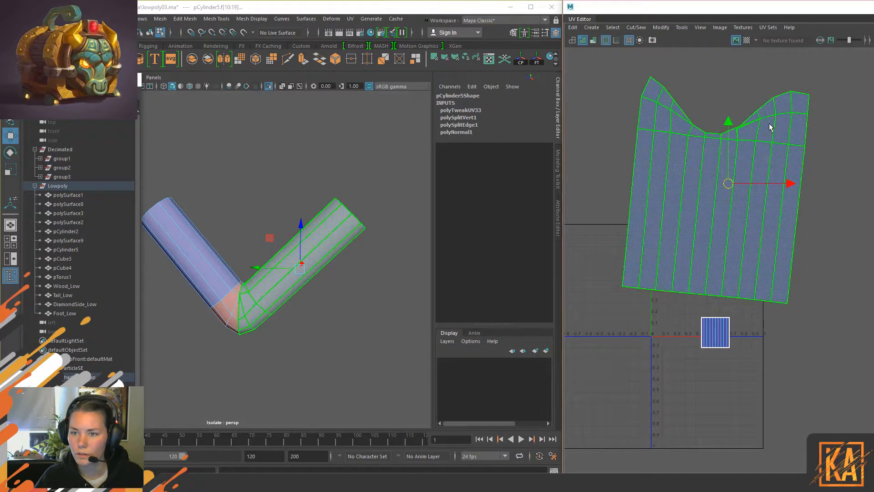
key(e)
drag(778, 142, 747, 132)
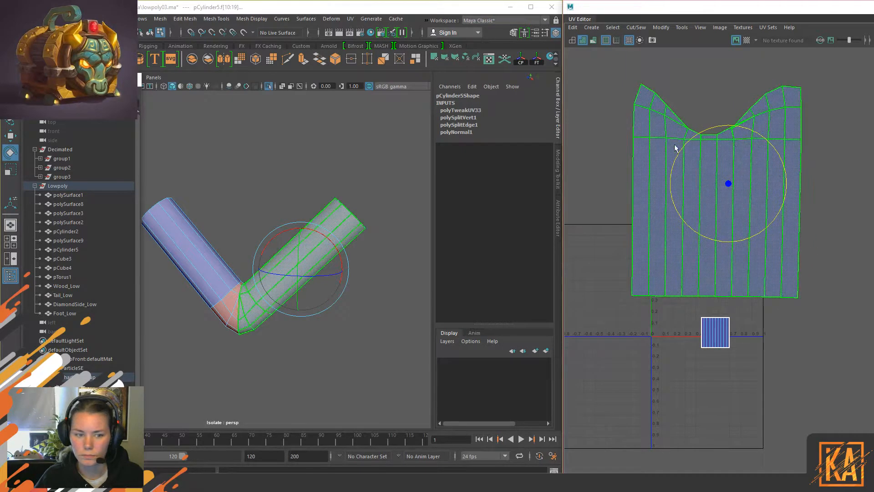
key(w)
Step: Select the split border edges near the curved notch of the arm's shell and sew them together
scroll(287, 329, up, 2)
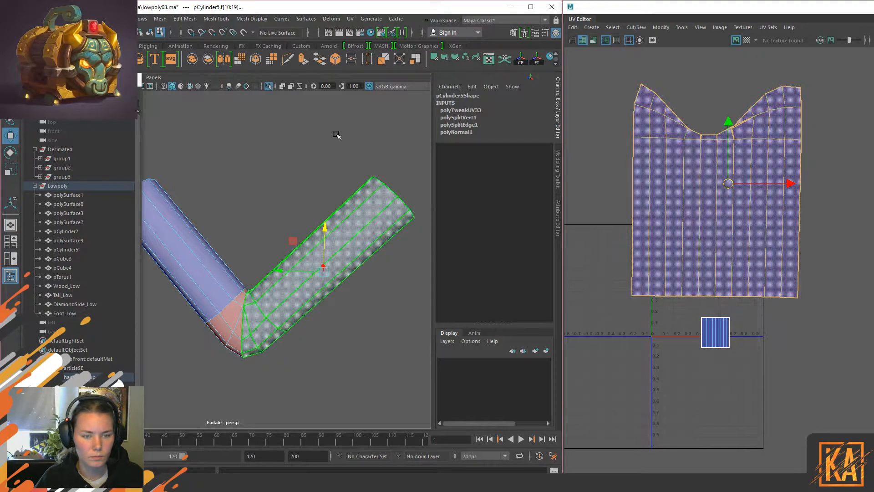
alt+drag(335, 157, 346, 201)
alt+middle_drag(749, 136, 699, 212)
alt+right_drag(699, 212, 753, 137)
click(620, 113)
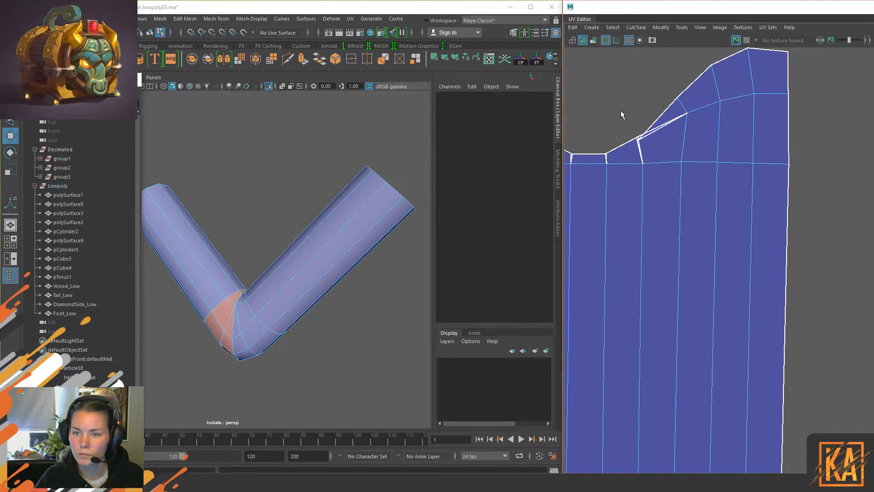
drag(629, 118, 650, 150)
ctrl+drag(657, 102, 670, 107)
ctrl+drag(616, 137, 623, 155)
ctrl+click(644, 135)
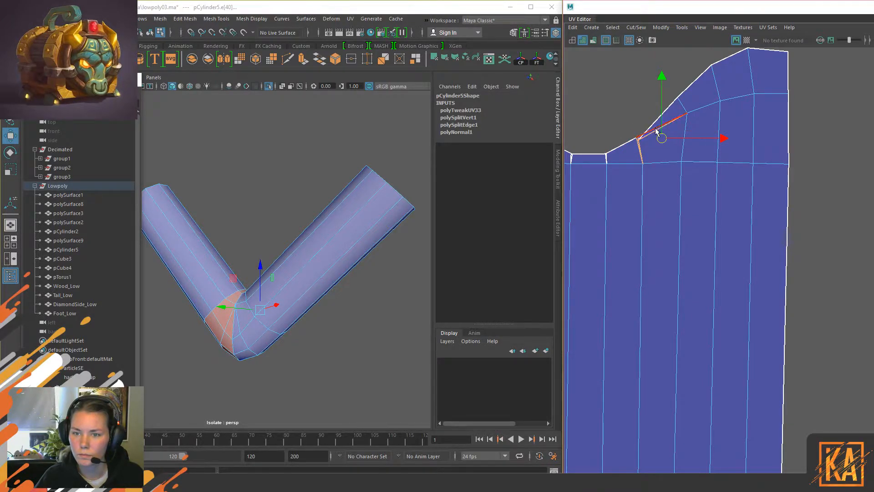
key(shift+s)
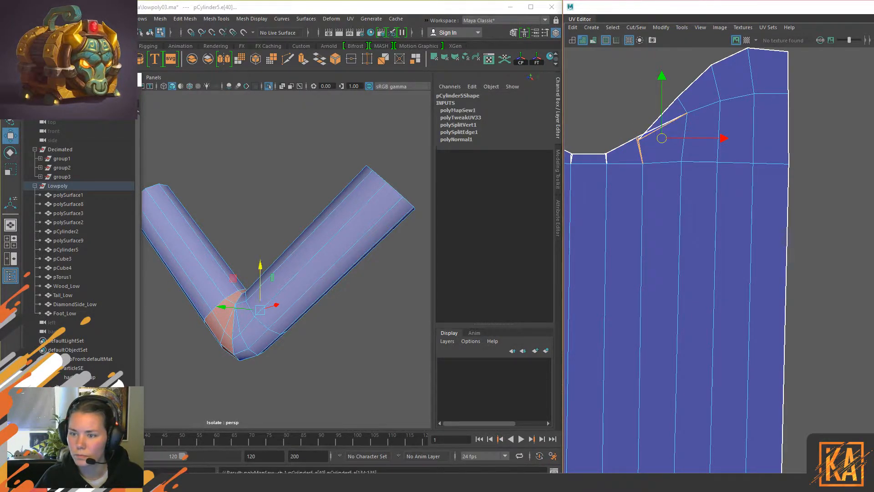
click(718, 137)
click(662, 137)
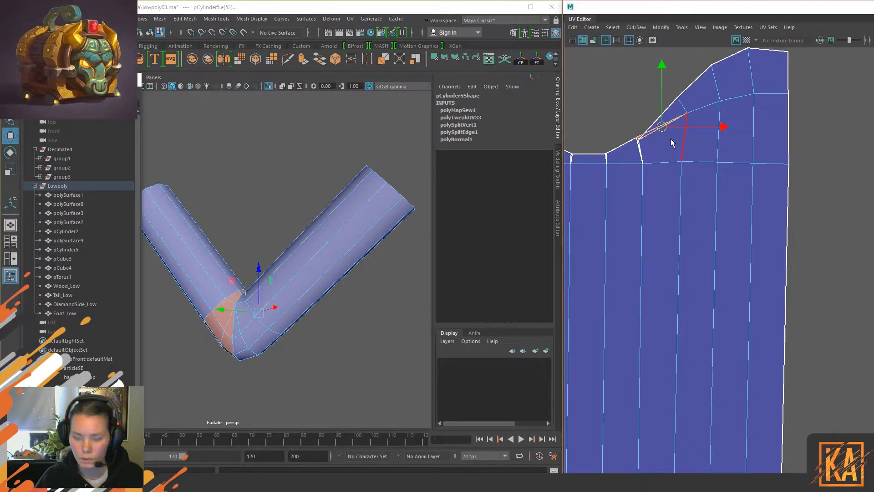
click(659, 160)
click(640, 149)
click(643, 174)
Step: Merge all vertices of the bracket mesh with a 0.001 distance threshold and delete its construction history
scroll(288, 280, up, 3)
right_drag(307, 320, 156, 148)
drag(178, 245, 324, 443)
shift+right_drag(295, 298, 328, 208)
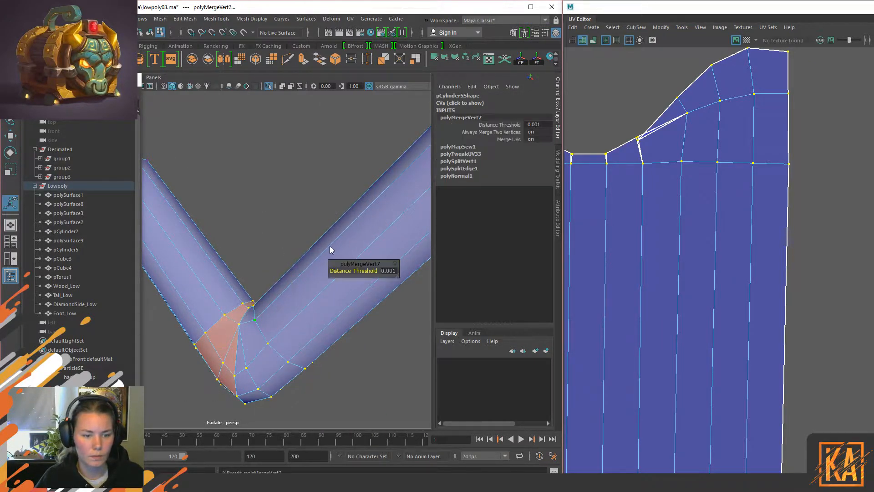
right_drag(331, 249, 365, 227)
key(alt+shift+d)
key(w)
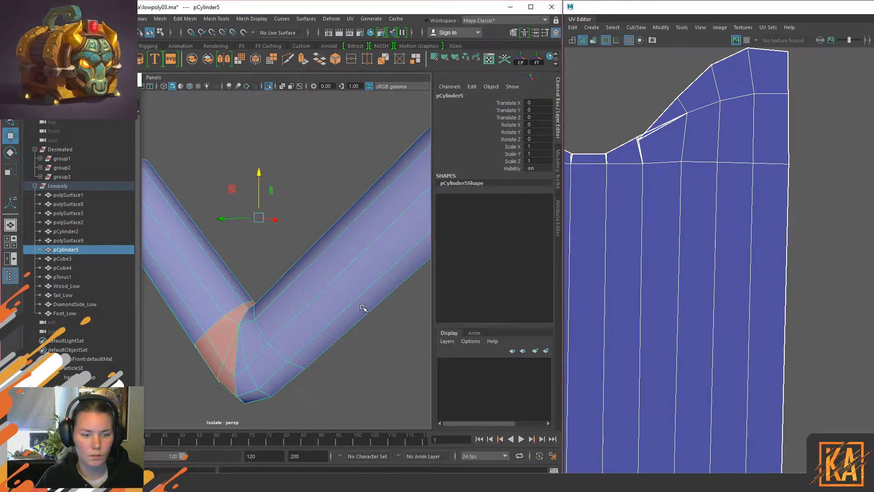
Step: Sew the first narrow slit along the base of the notch in the right arm's UV shell
scroll(728, 178, down, 5)
alt+middle_drag(670, 233, 718, 288)
scroll(736, 225, up, 5)
scroll(715, 284, down, 1)
scroll(700, 253, down, 3)
right_drag(694, 207, 735, 185)
click(684, 211)
key(f)
mouse_move(717, 271)
mouse_down()
mouse_move(673, 265)
mouse_move(700, 270)
mouse_up()
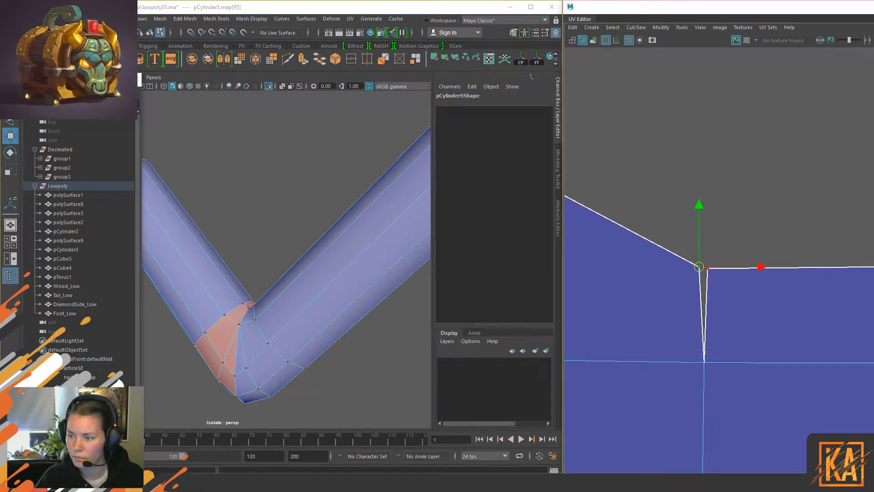
key(ctrl+shift+x)
ctrl+click(704, 314)
Step: Sew the two remaining split edges along the notch of the same shell
alt+right_drag(773, 260, 738, 263)
alt+middle_drag(738, 263, 548, 285)
ctrl+click(739, 304)
alt+middle_drag(769, 239, 537, 296)
ctrl+drag(704, 261, 735, 245)
alt+right_drag(762, 293, 737, 307)
alt+middle_drag(736, 307, 723, 253)
Step: Try to unfold the complete notched UV shell
key(w)
drag(640, 200, 813, 414)
alt+middle_drag(758, 290, 724, 261)
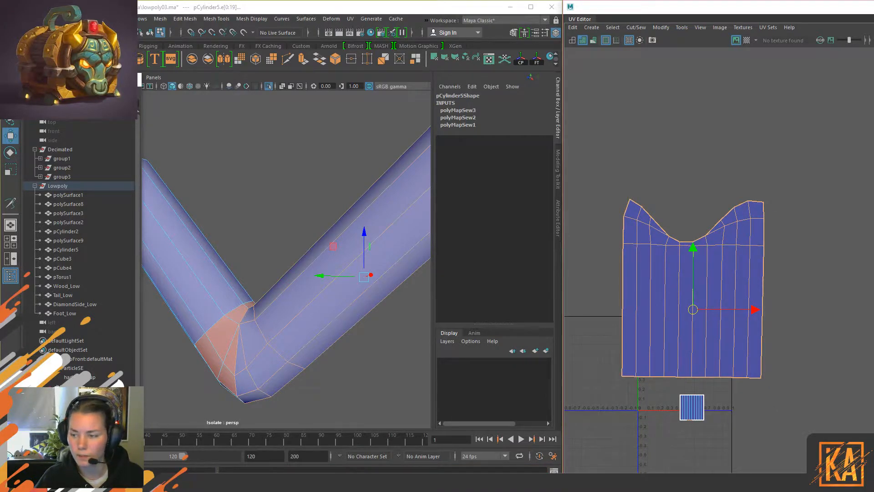
key(ctrl+u)
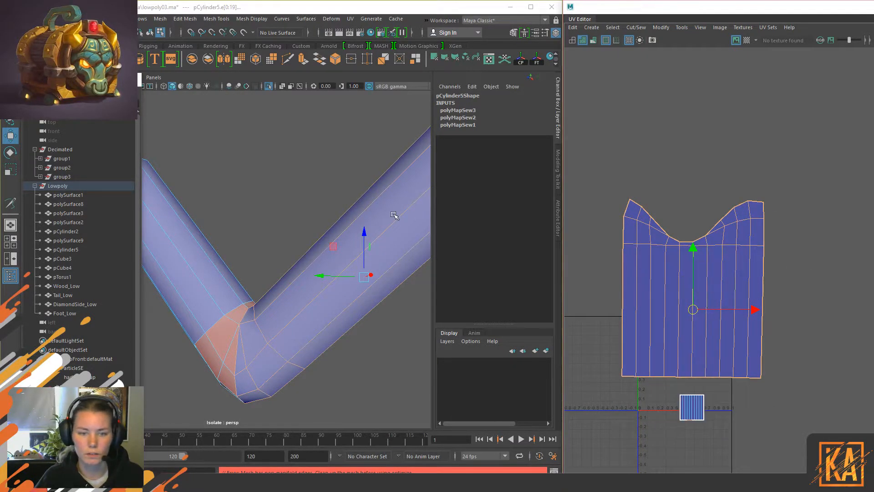
Step: Run Cleanup on the bracket mesh to split its non-manifold edges and vertices
key(F8)
click(185, 19)
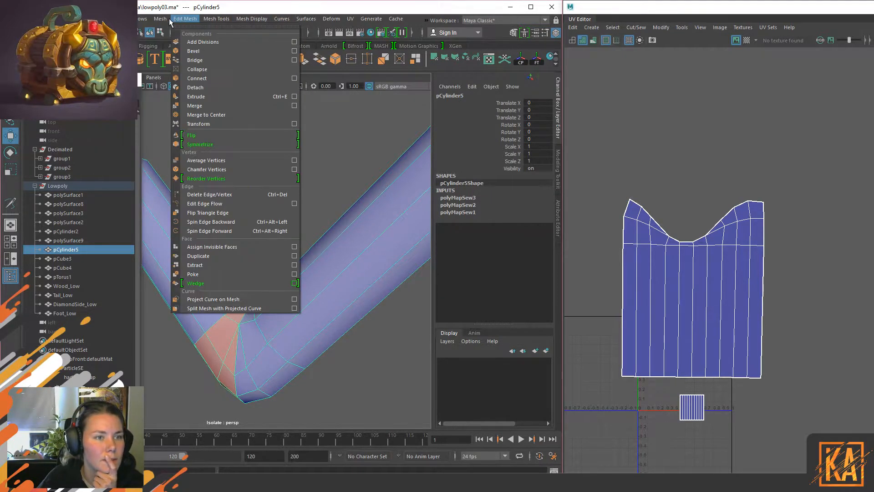
mouse_move(160, 19)
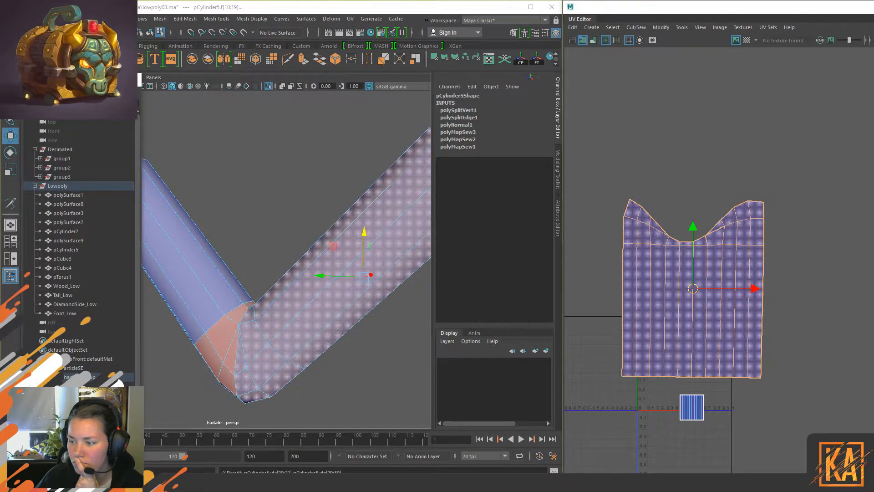
right_drag(721, 257, 733, 289)
click(761, 177)
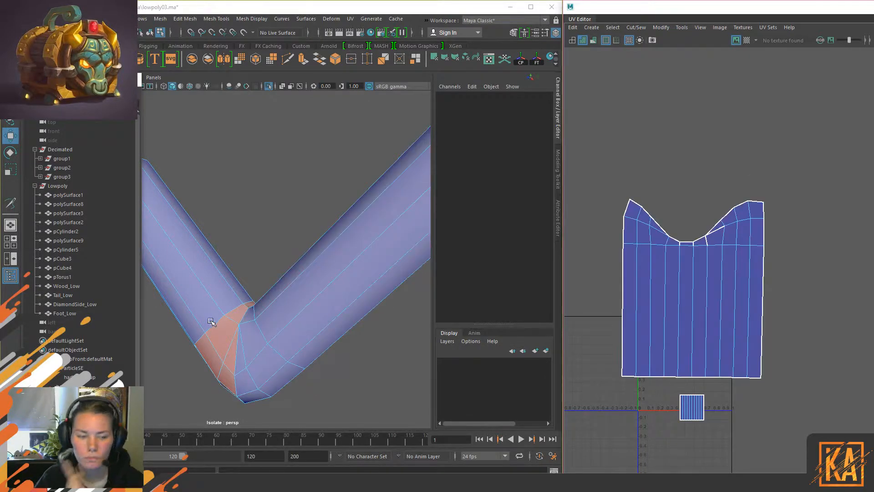
Step: Inspect the bracket's bend from several sides for overlapping, disconnected or stray faces
scroll(244, 325, up, 5)
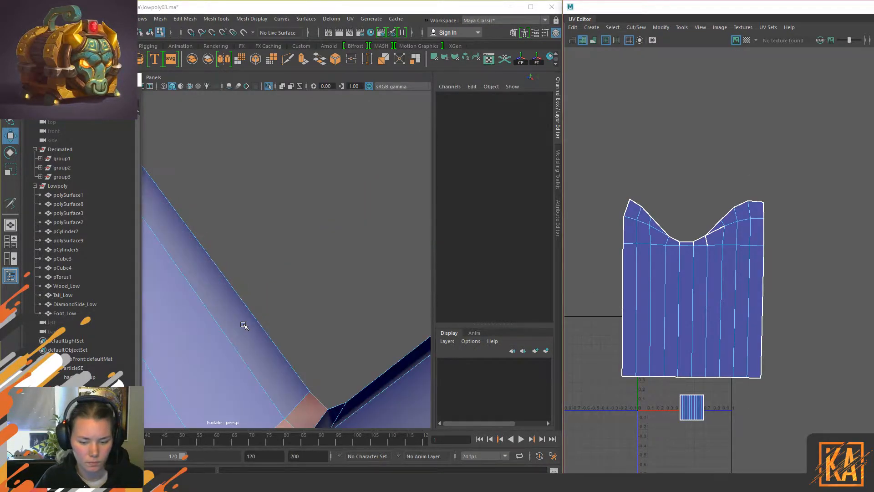
alt+right_drag(321, 346, 303, 333)
alt+middle_drag(302, 332, 305, 301)
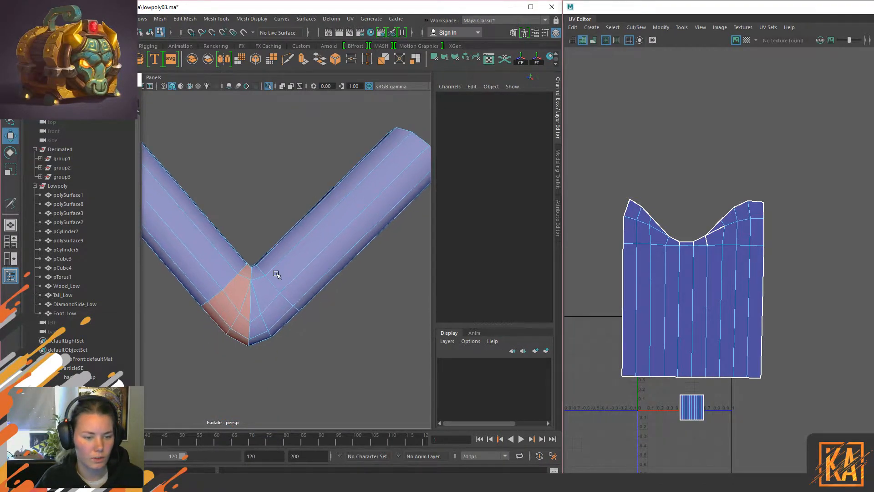
alt+right_drag(277, 275, 329, 271)
alt+drag(329, 271, 320, 297)
right_drag(344, 220, 338, 276)
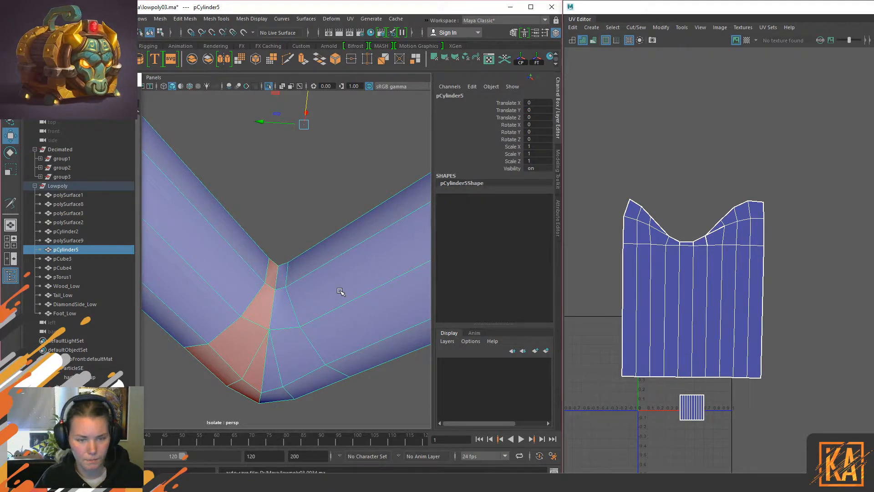
scroll(340, 292, down, 5)
alt+drag(339, 290, 424, 115)
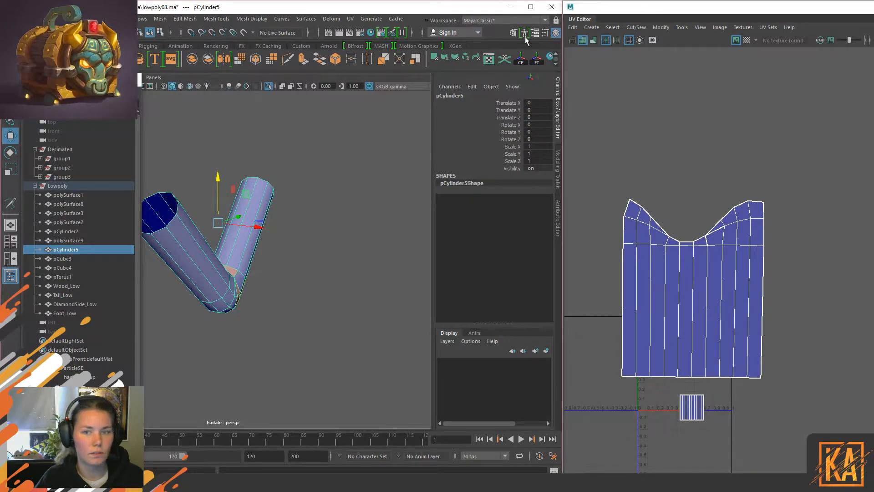
scroll(500, 63, down, 1)
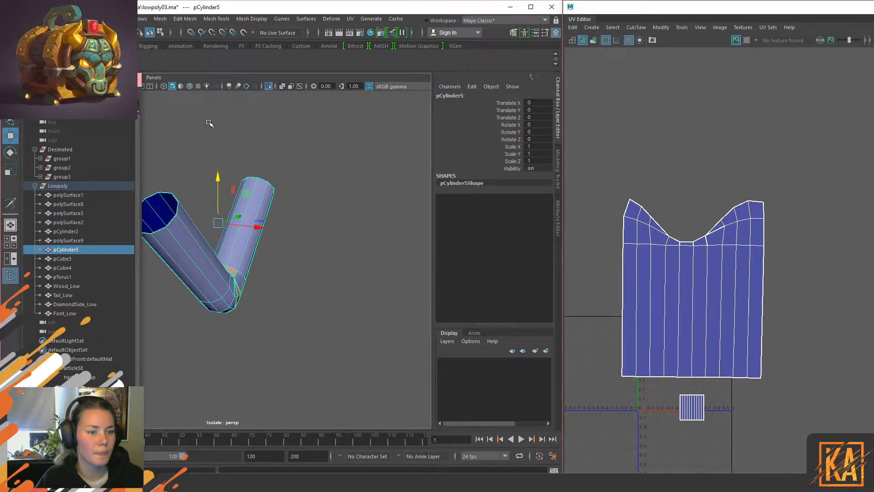
click(255, 304)
scroll(256, 304, up, 5)
scroll(254, 317, down, 2)
click(260, 313)
alt+drag(314, 274, 250, 270)
alt+middle_drag(250, 270, 299, 236)
scroll(308, 267, up, 4)
scroll(308, 267, down, 2)
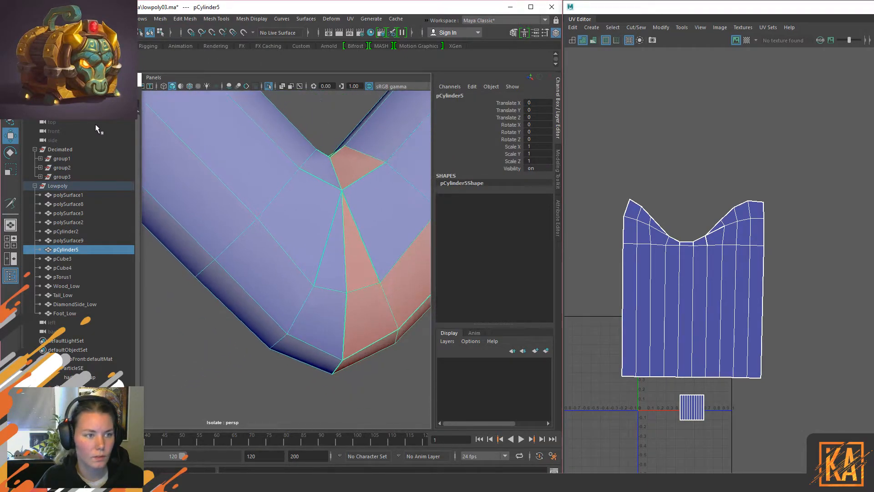
Step: Uncover the polygon count read-out, then check the vertices where the two arms meet, from outside and inside the bend
drag(48, 81, 49, 148)
right_drag(363, 220, 253, 203)
alt+drag(348, 311, 268, 305)
click(308, 310)
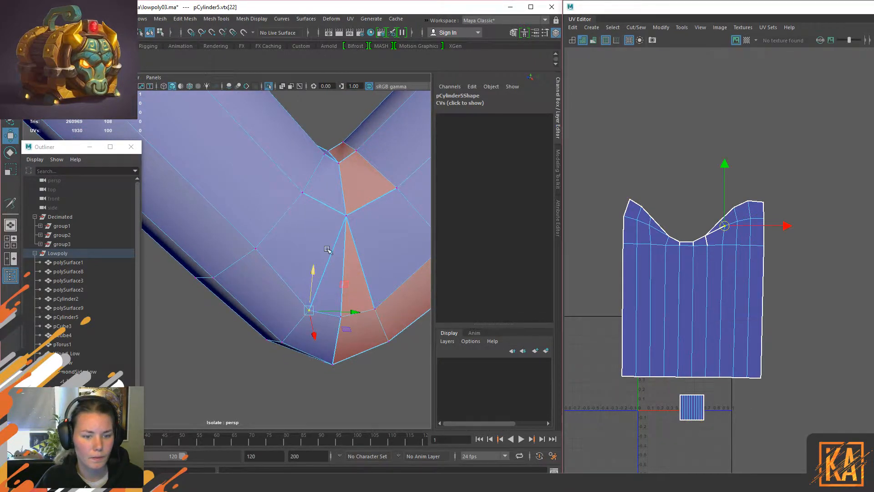
click(346, 216)
alt+drag(354, 216, 291, 169)
Step: Delete the stray triangular faces hidden inside the bracket's bend
right_drag(290, 170, 289, 209)
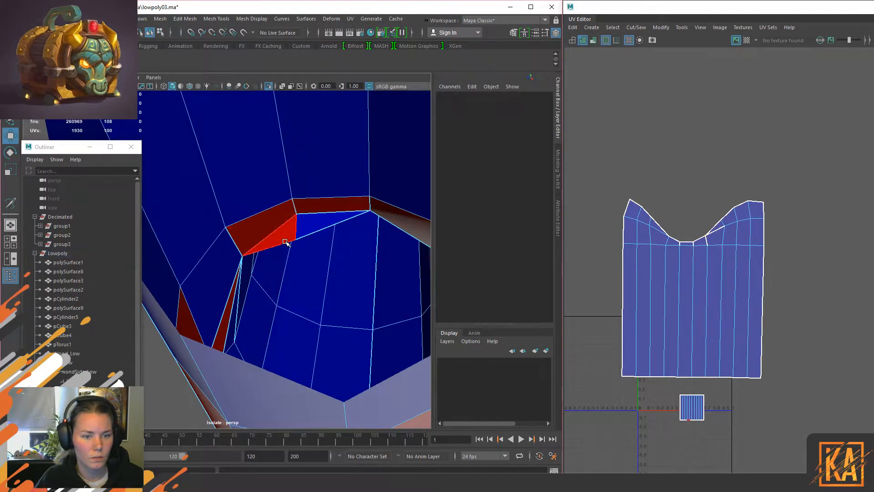
click(284, 238)
shift+click(308, 221)
key(Delete)
click(290, 231)
key(Delete)
click(303, 231)
key(Delete)
Step: Merge the vertices around the bend's opening, and return to vertex selection
right_drag(335, 179, 226, 165)
drag(226, 164, 346, 277)
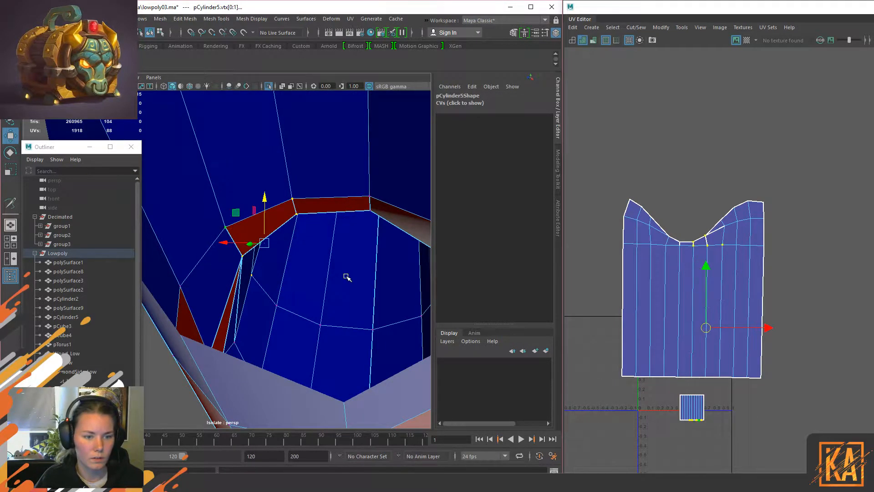
shift+right_drag(308, 190, 342, 123)
right_drag(267, 180, 313, 167)
right_drag(292, 220, 248, 220)
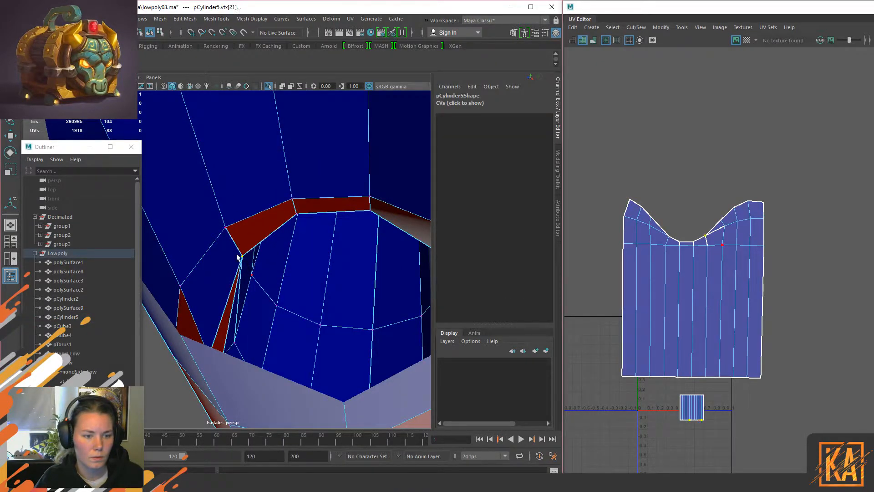
Step: Merge the vertices at the inner corner of the bend where the two arms meet
key(w)
alt+drag(279, 259, 330, 318)
click(322, 172)
click(319, 132)
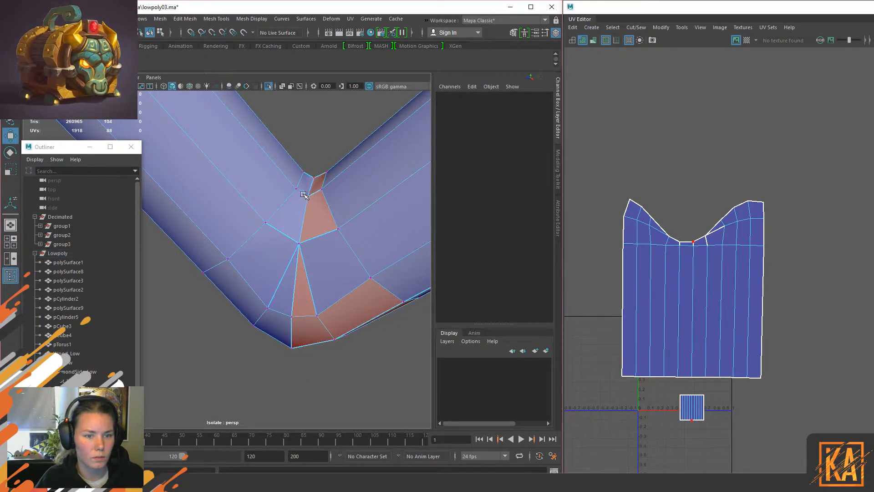
click(312, 178)
right_click(332, 131)
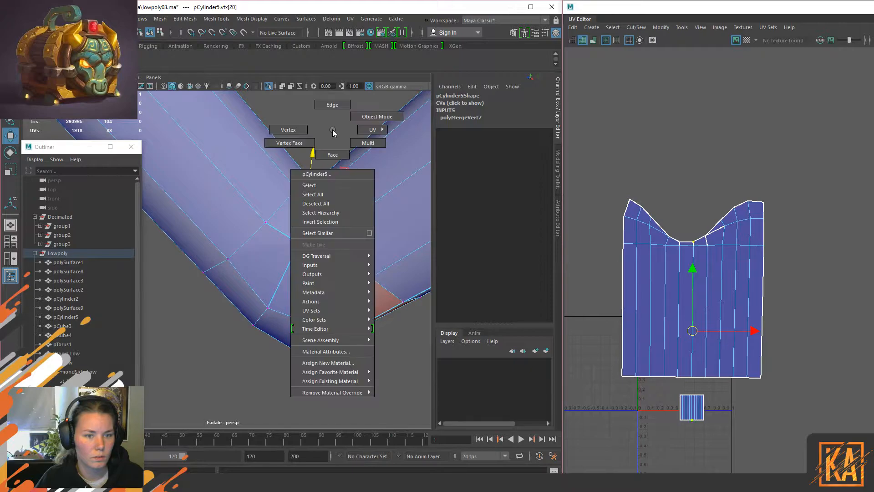
click(317, 164)
drag(312, 182, 183, 214)
key(g)
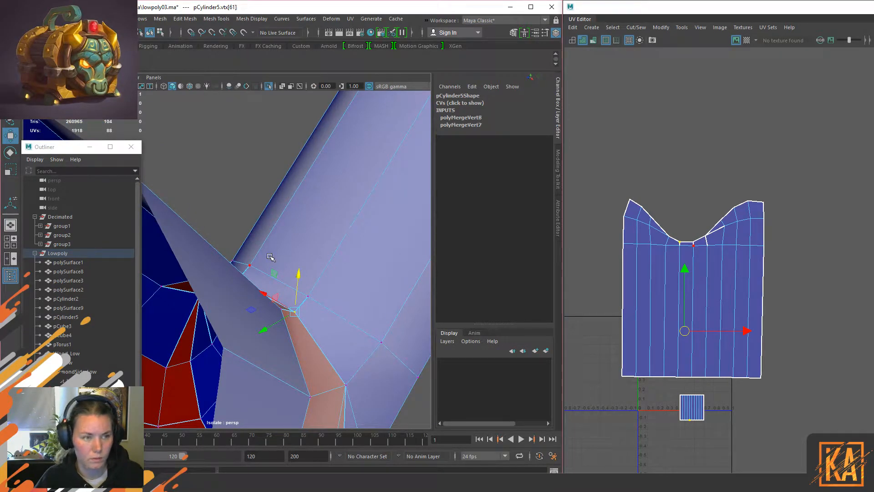
Step: Merge the vertices at each point along the seam on the front of the bend
alt+middle_drag(379, 413, 348, 348)
drag(309, 306, 280, 330)
key(g)
scroll(281, 306, up, 3)
key(g)
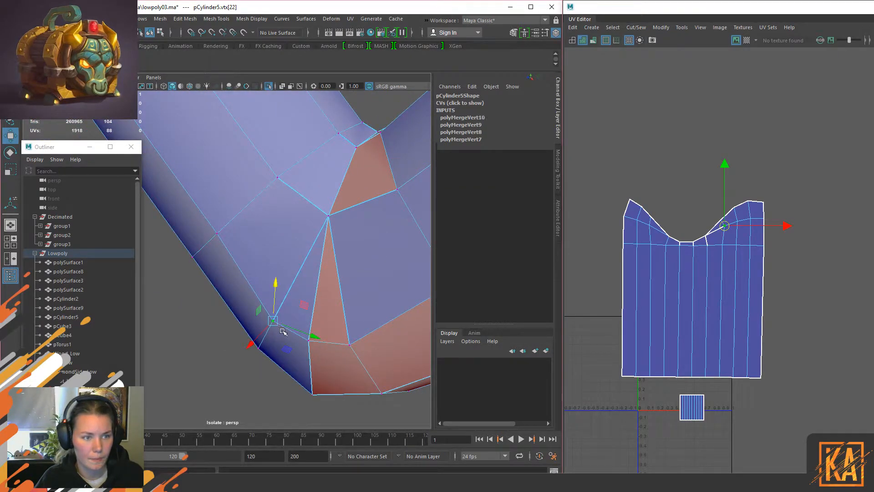
click(339, 333)
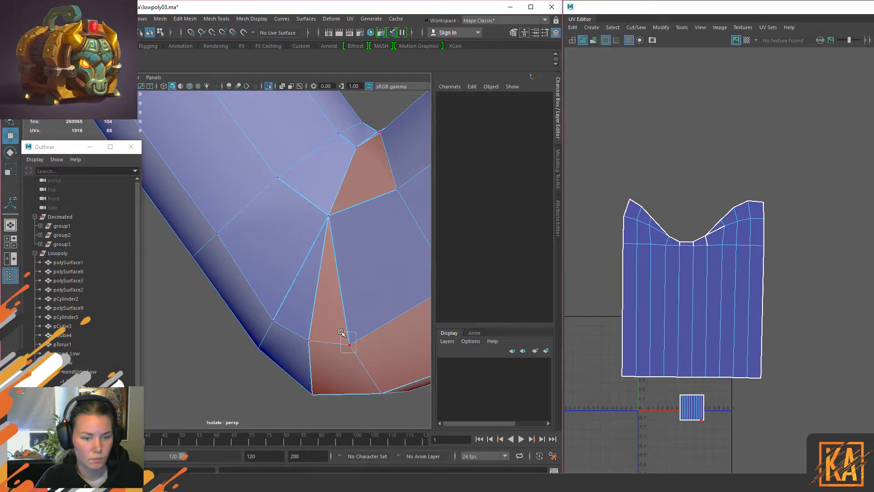
drag(341, 333, 343, 335)
key(g)
Step: Merge the vertices at the lowest corner of the bend and return to object selection
alt+drag(364, 370, 358, 330)
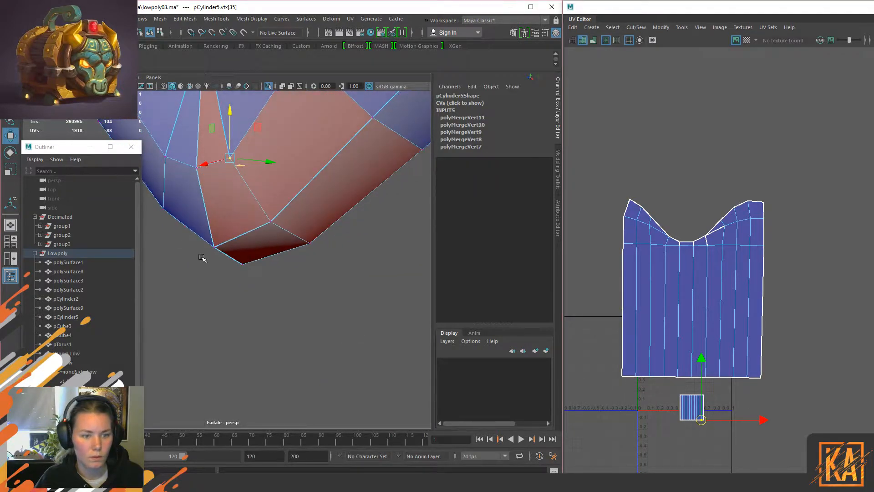
drag(219, 248, 230, 262)
key(g)
key(g)
alt+drag(292, 183, 306, 233)
right_drag(310, 227, 445, 121)
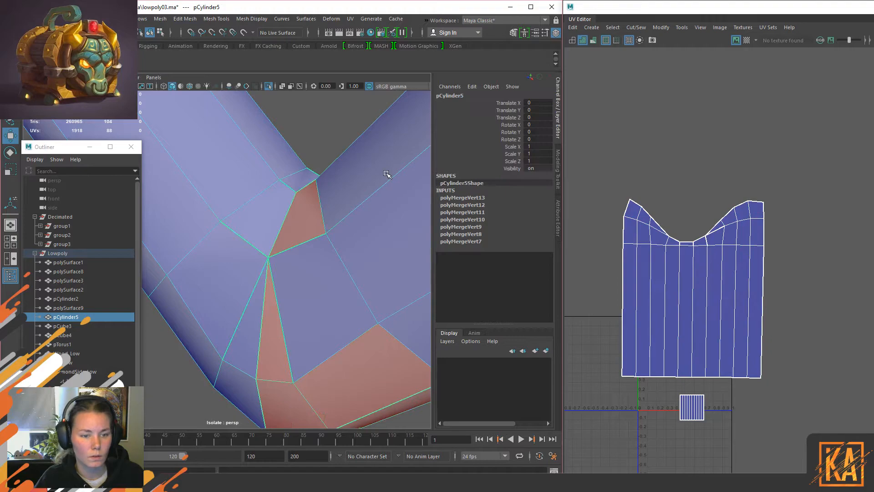
Step: Sew the open split edges along the curved notch of the large UV shell
right_drag(663, 234, 657, 201)
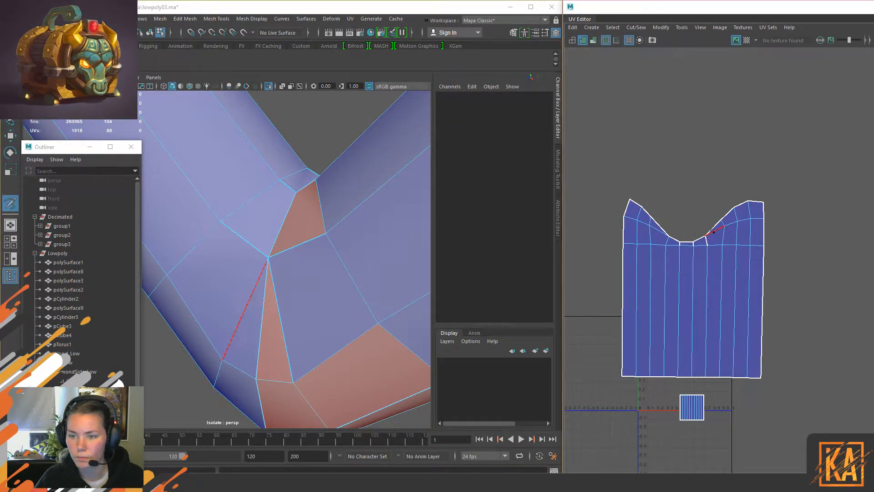
click(715, 233)
drag(705, 241, 697, 240)
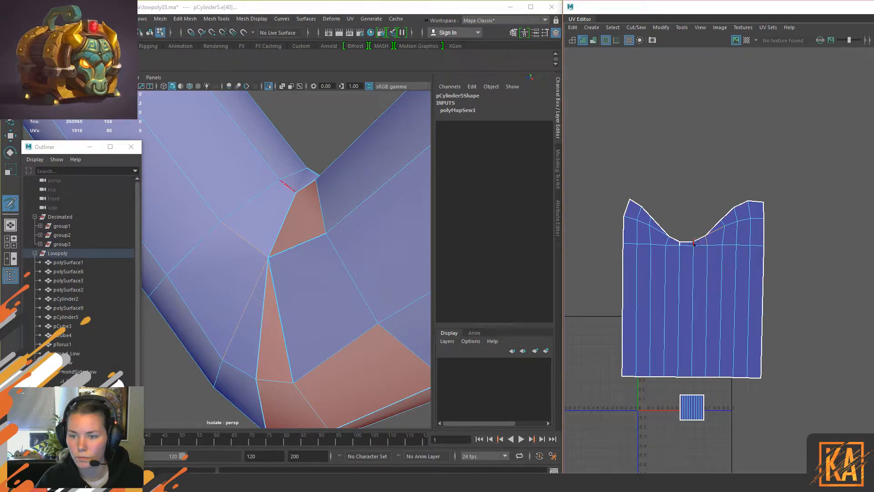
click(693, 242)
click(682, 241)
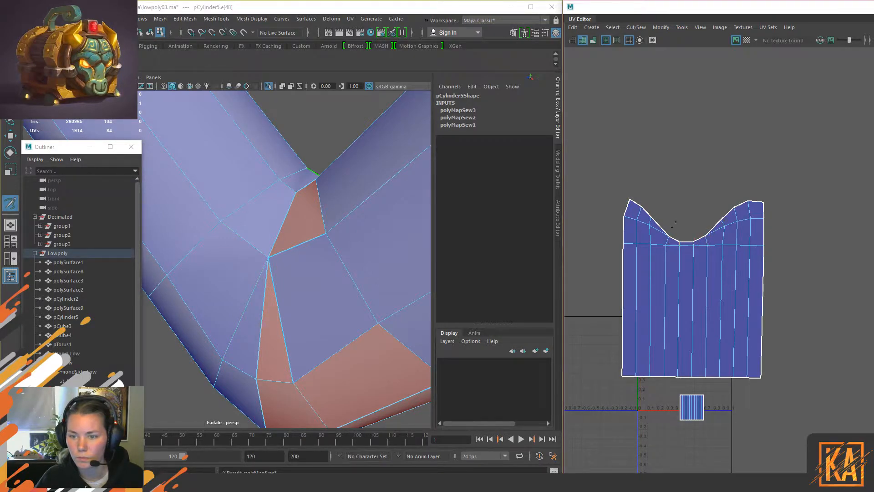
Step: Select all UVs of the large notched shell and optimize them
key(w)
right_drag(665, 203, 699, 176)
right_drag(700, 174, 660, 162)
drag(601, 147, 797, 381)
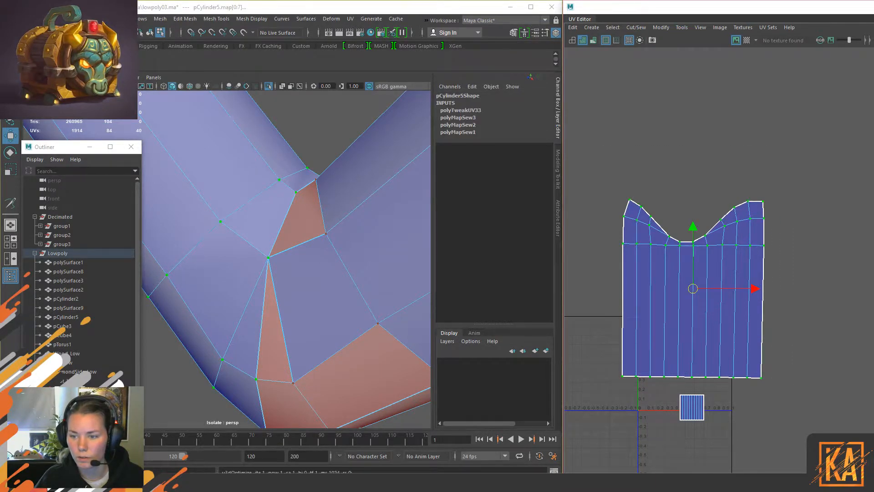
click(824, 255)
Step: Unfold the small shell of the bracket's other arm and move it above the large notched shell
right_drag(718, 281, 614, 166)
click(706, 311)
click(733, 171)
click(740, 295)
drag(708, 404, 650, 459)
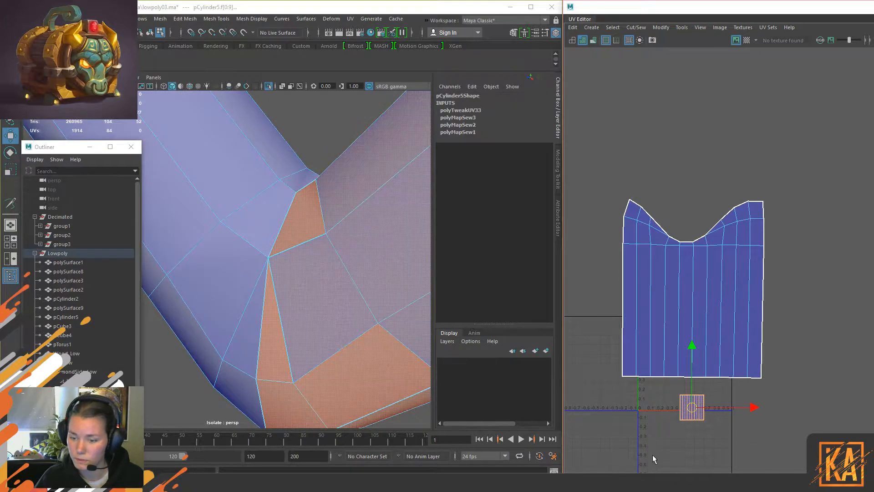
click(690, 411)
click(690, 411)
drag(691, 411, 644, 169)
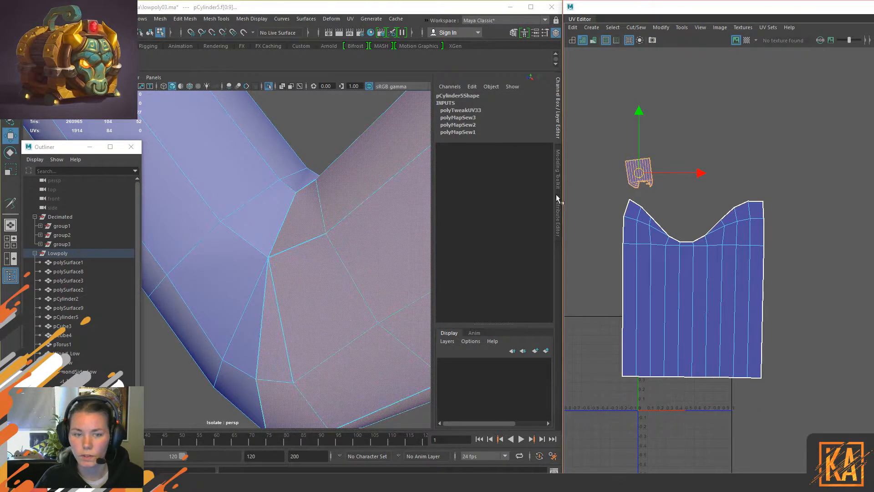
Step: Scale the small unfolded shell up to roughly match the large notched shell
alt+drag(266, 273, 476, 243)
key(r)
drag(638, 173, 694, 118)
key(w)
Step: Examine the overlapping UVs along the small shell's jagged notch and locate them on the bracket mesh
click(728, 234)
alt+middle_drag(749, 164, 715, 222)
scroll(715, 223, up, 1)
scroll(713, 304, up, 2)
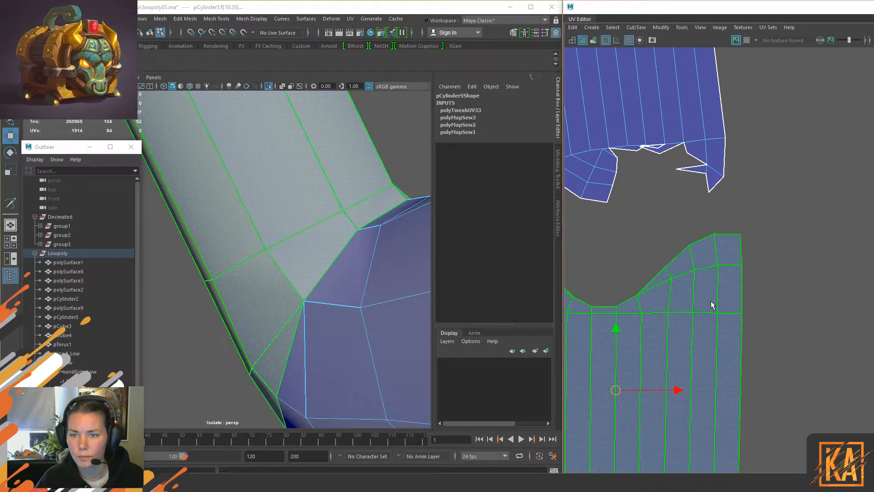
scroll(679, 250, down, 3)
scroll(672, 254, up, 4)
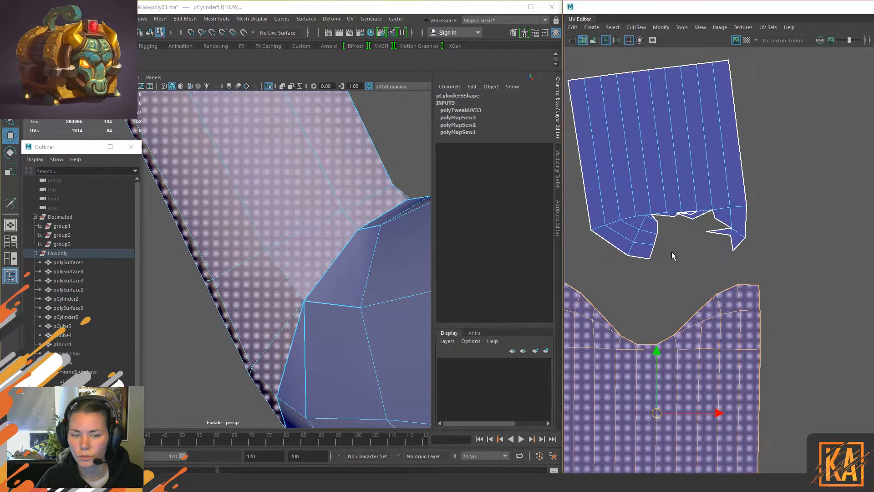
scroll(672, 250, up, 5)
right_drag(715, 158, 760, 149)
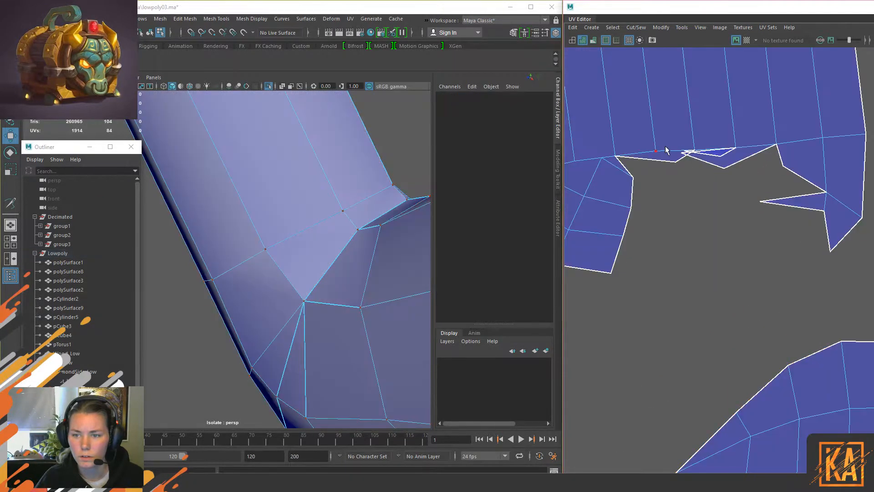
drag(688, 164, 688, 163)
scroll(368, 287, up, 5)
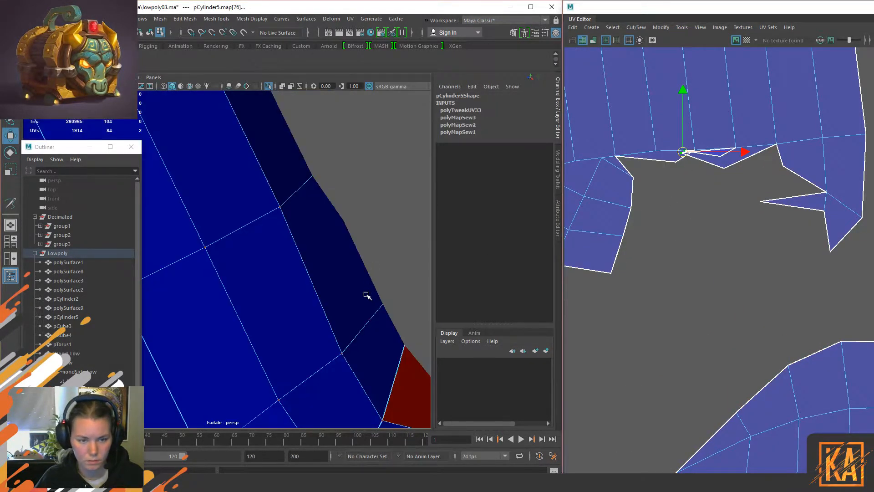
Step: Merge the two pairs of near-coincident vertices at the bracket's inner corner where the arms meet
scroll(345, 293, up, 5)
scroll(314, 293, down, 5)
scroll(321, 302, up, 8)
right_drag(376, 213, 249, 167)
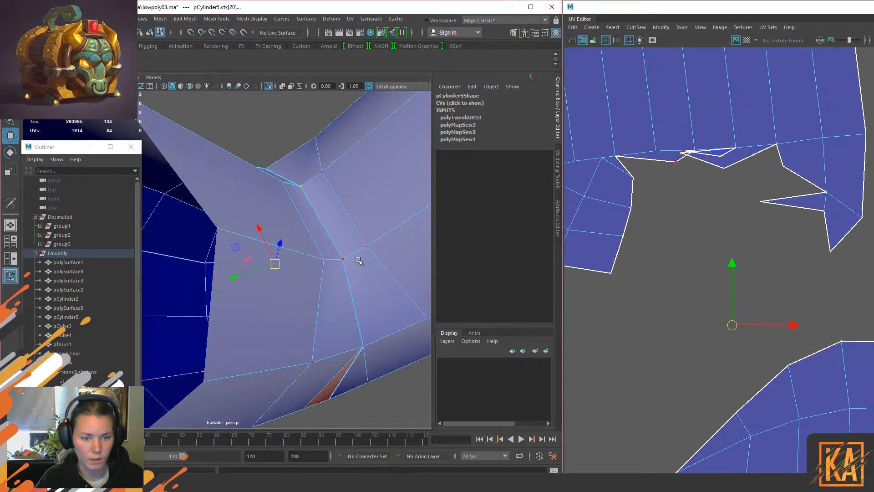
click(342, 260)
shift+right_drag(346, 267, 307, 159)
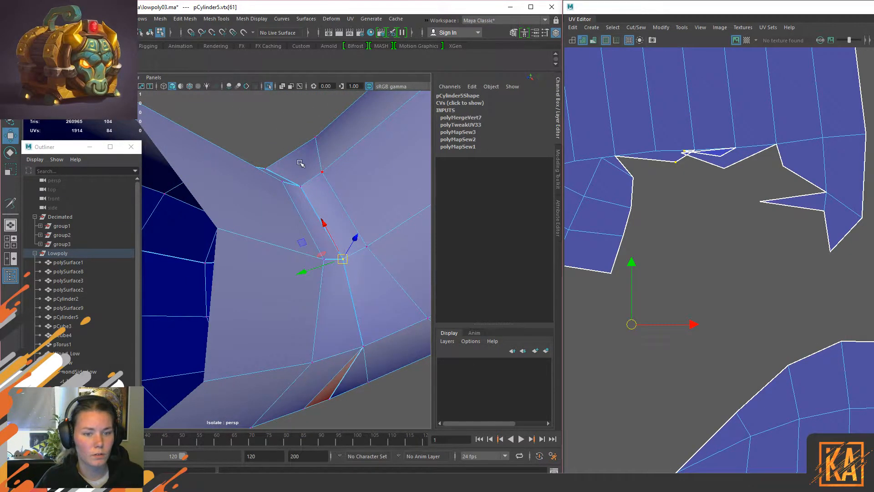
drag(297, 178, 305, 194)
shift+right_drag(305, 195, 351, 296)
alt+drag(351, 296, 384, 313)
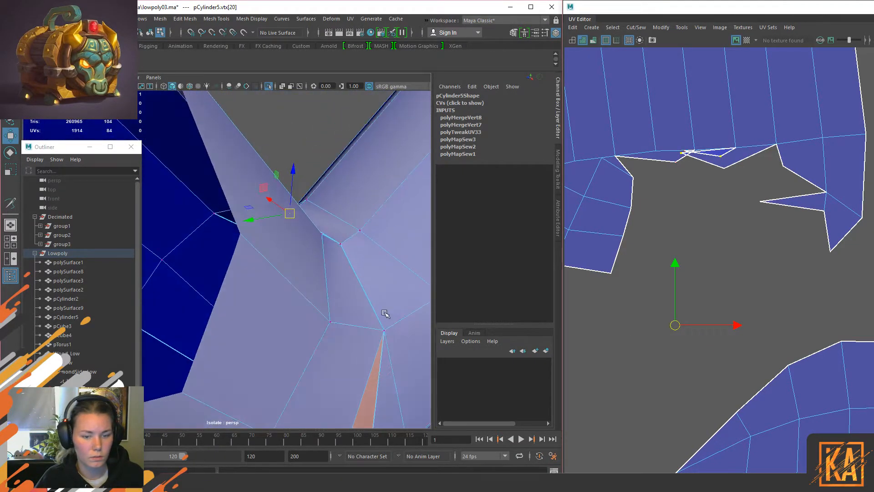
Step: Merge the vertices at the lower end of the crease between the bracket's two arms
click(385, 331)
right_drag(344, 244, 347, 255)
mouse_move(364, 268)
alt+mouse_down()
mouse_move(361, 287)
mouse_move(339, 282)
mouse_move(340, 296)
mouse_move(331, 276)
mouse_move(352, 259)
alt+mouse_up()
alt+drag(293, 372, 299, 334)
alt+right_drag(307, 256, 310, 221)
click(291, 285)
click(292, 287)
shift+right_drag(303, 301, 317, 144)
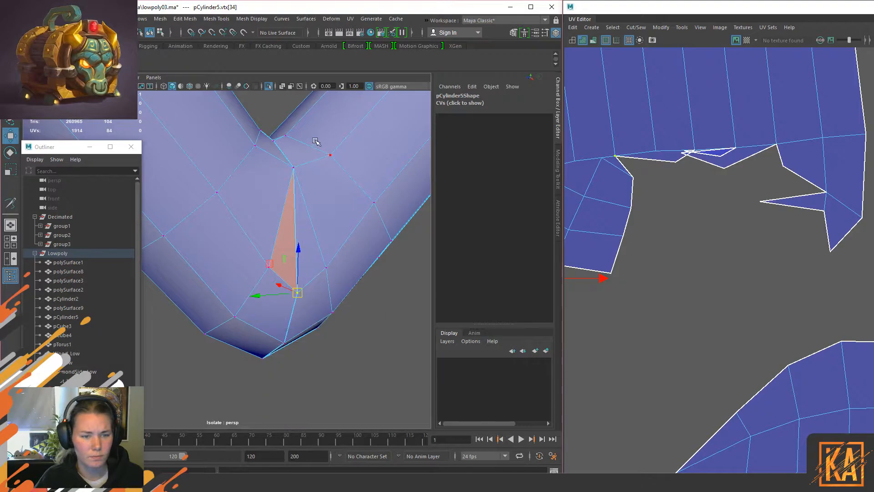
Step: Select the small UV shell of the bracket's arm and unfold it again
alt+drag(266, 198, 267, 261)
alt+right_drag(267, 261, 351, 206)
alt+middle_drag(695, 219, 693, 243)
right_drag(673, 184, 678, 147)
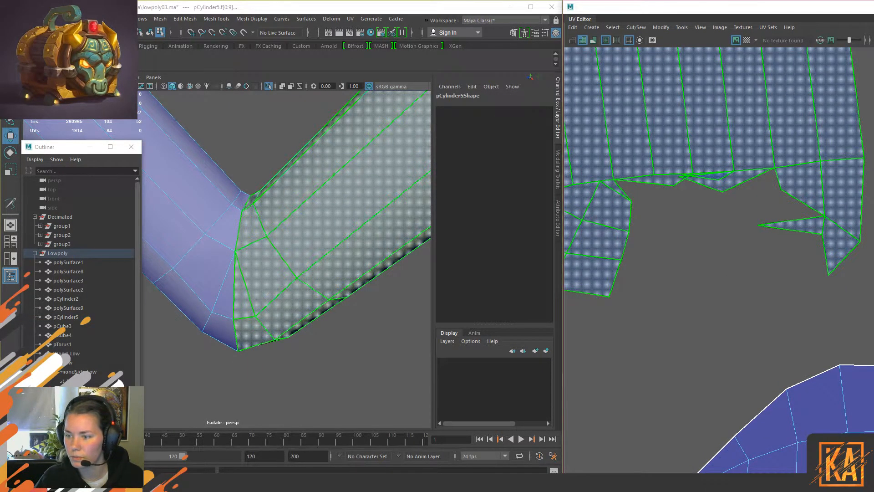
click(719, 225)
Step: Sew the open split edges along the jagged notch of the small UV shell
right_click(684, 239)
right_drag(684, 239, 687, 185)
key(y)
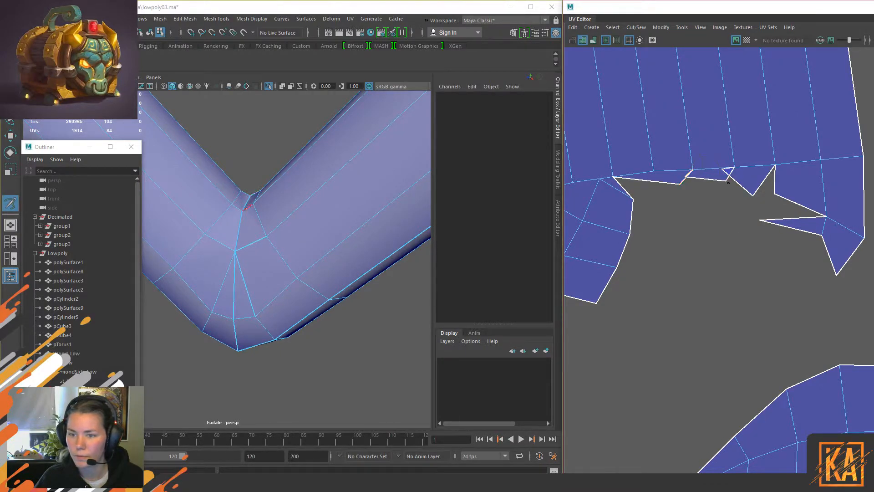
ctrl+click(727, 173)
ctrl+click(688, 176)
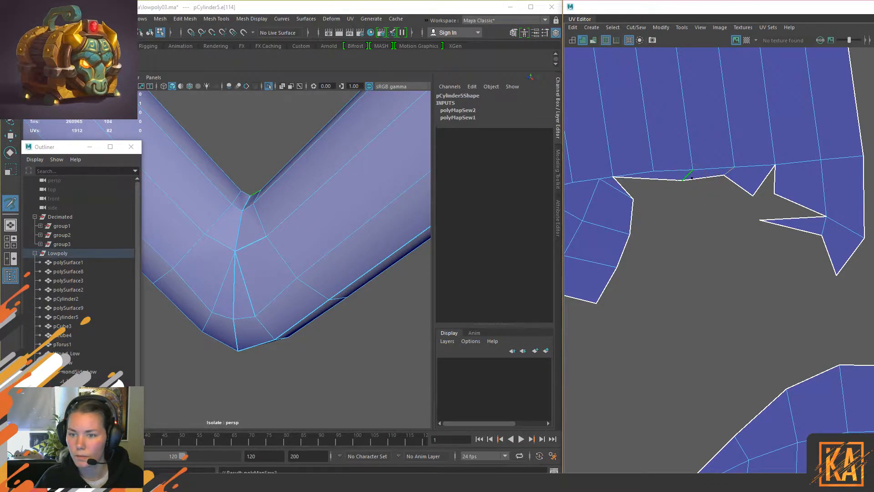
ctrl+click(776, 176)
ctrl+click(797, 207)
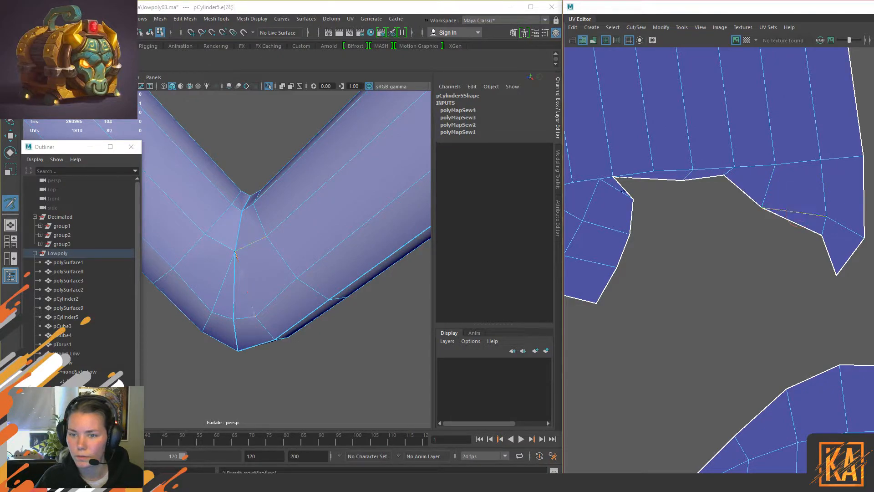
Step: Select the whole small notched shell and relax its UVs with the sewn edges in place
key(w)
right_drag(642, 179, 641, 157)
right_drag(689, 131, 651, 118)
click(815, 195)
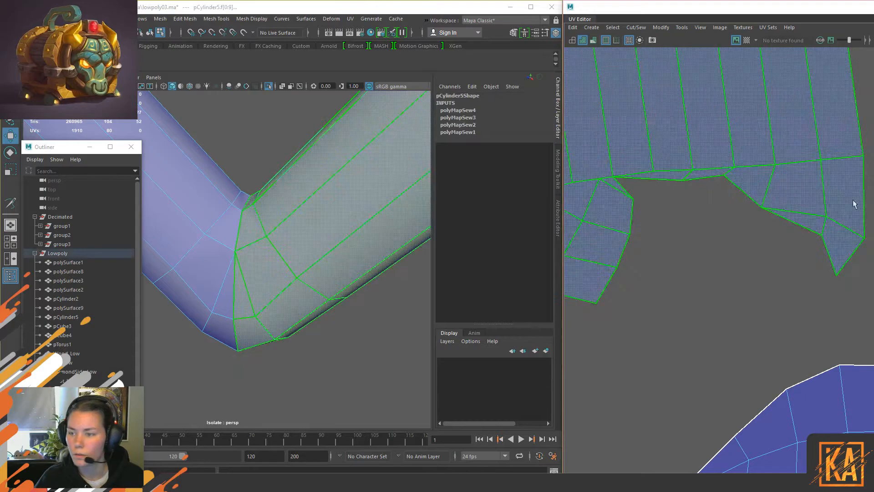
click(698, 280)
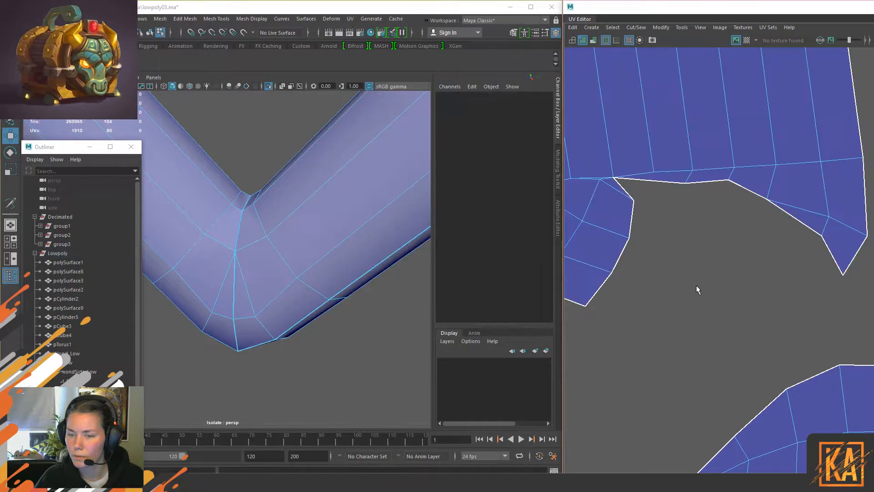
scroll(687, 291, down, 3)
scroll(687, 291, down, 2)
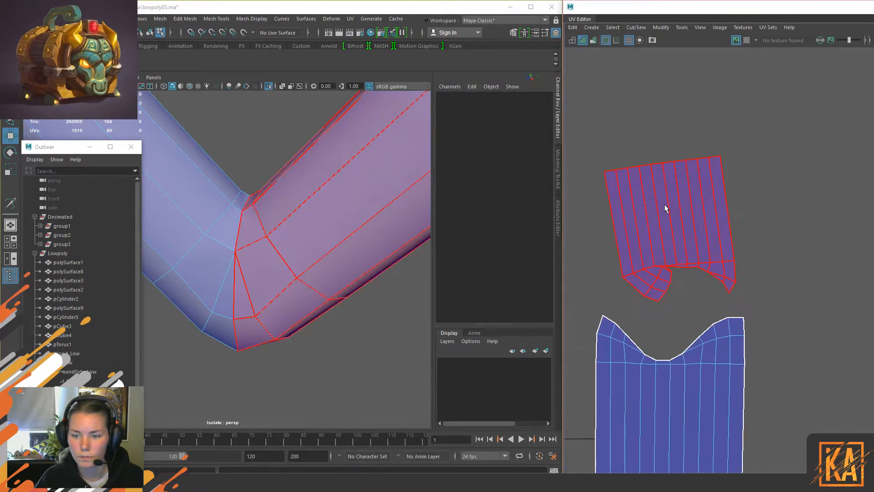
Step: Inspect which faces each UV shell covers and how the bracket sits against the surrounding chest parts
click(664, 208)
alt+drag(318, 200, 94, 194)
click(230, 146)
alt+middle_drag(188, 261, 272, 256)
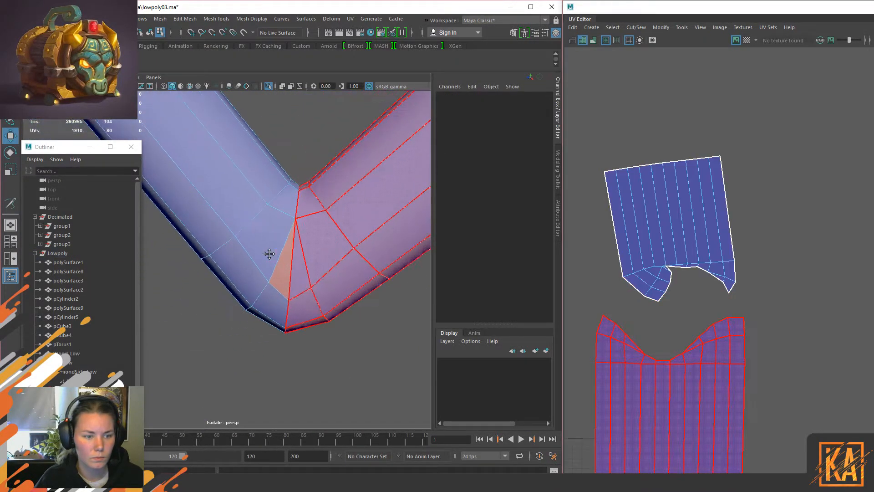
alt+drag(358, 298, 271, 262)
right_drag(217, 214, 261, 201)
alt+right_drag(271, 260, 216, 261)
alt+drag(217, 261, 275, 297)
key(ctrl+1)
alt+drag(389, 231, 295, 231)
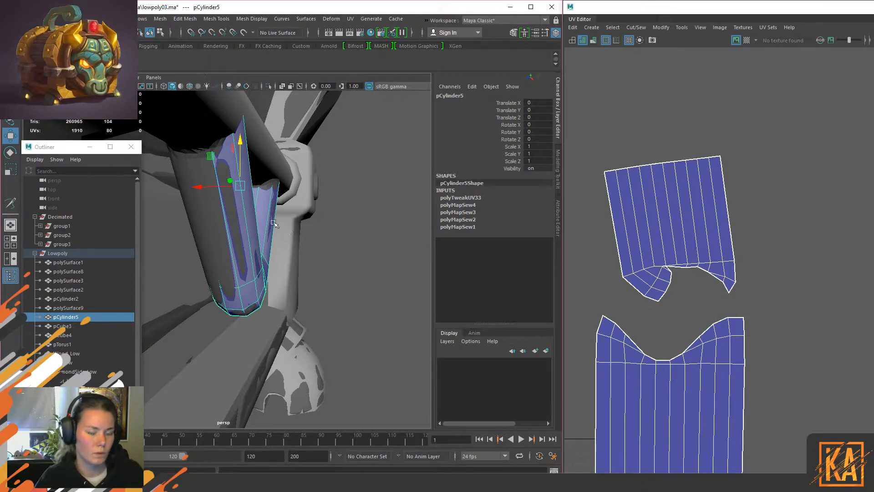
key(ctrl+1)
key(f)
alt+drag(264, 231, 268, 252)
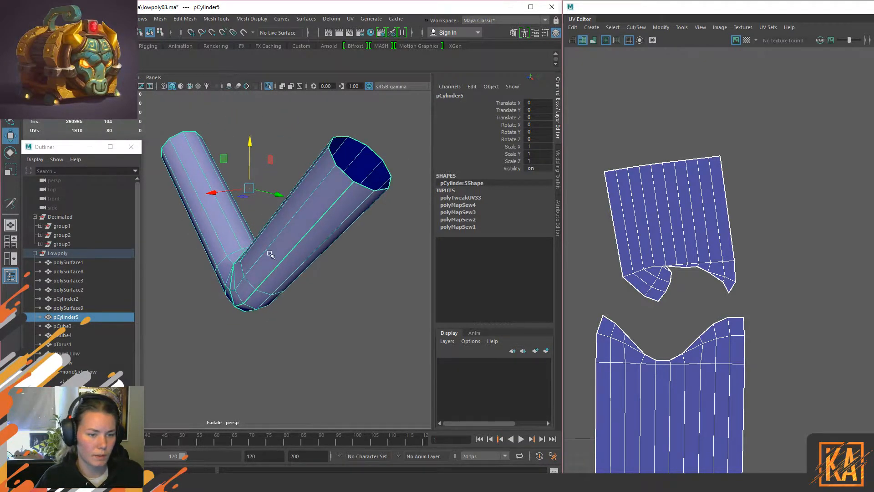
right_drag(268, 251, 274, 146)
alt+drag(233, 237, 282, 248)
key(ctrl+1)
alt+drag(338, 231, 276, 223)
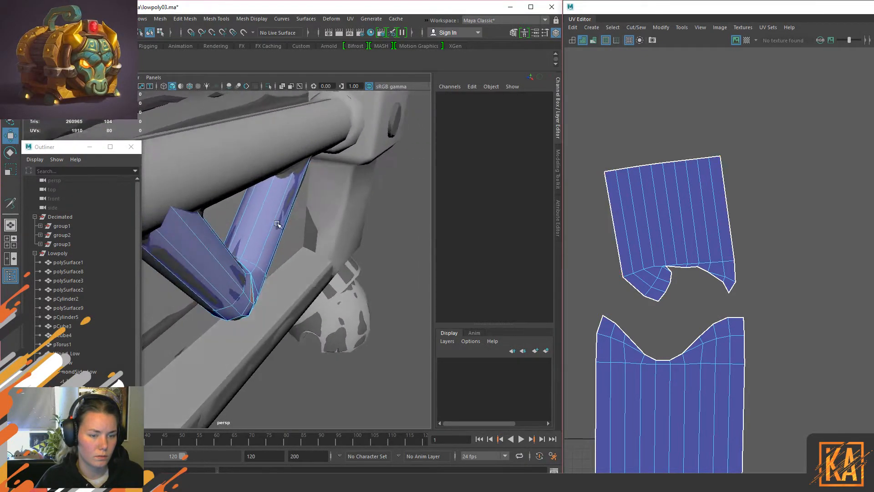
Step: Delete the hidden faces that run along both arms and around the bend of the isolated bracket
right_drag(222, 265, 265, 206)
click(415, 269)
click(215, 283)
alt+drag(206, 283, 310, 276)
right_drag(334, 212, 334, 237)
click(356, 184)
shift+click(352, 208)
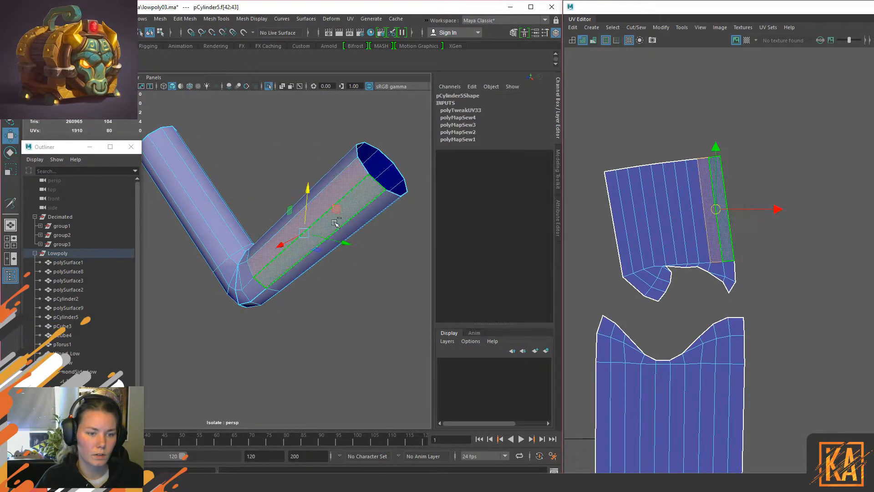
shift+click(254, 289)
shift+click(245, 276)
shift+click(239, 285)
shift+click(243, 297)
shift+click(237, 278)
shift+click(220, 279)
shift+click(205, 239)
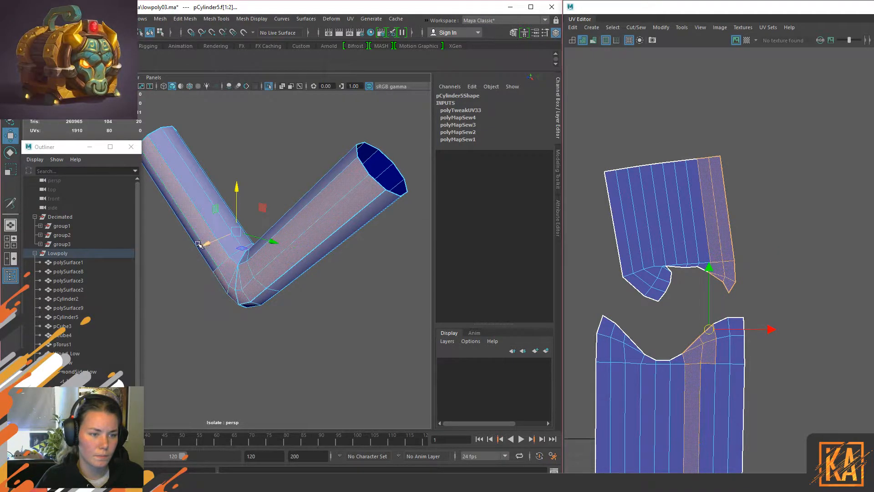
shift+click(198, 244)
alt+drag(198, 244, 334, 321)
key(ctrl+1)
key(Delete)
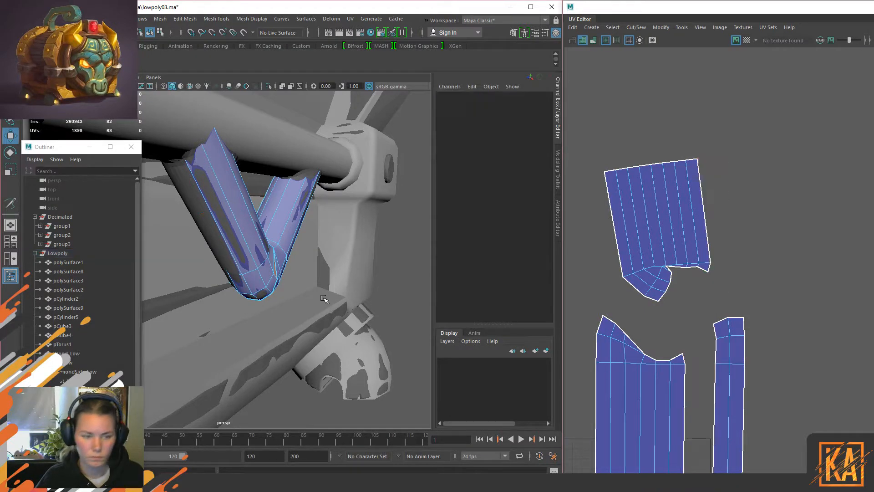
Step: Isolate the Lowpoly group in the viewport and check the bracket for visible holes
click(59, 255)
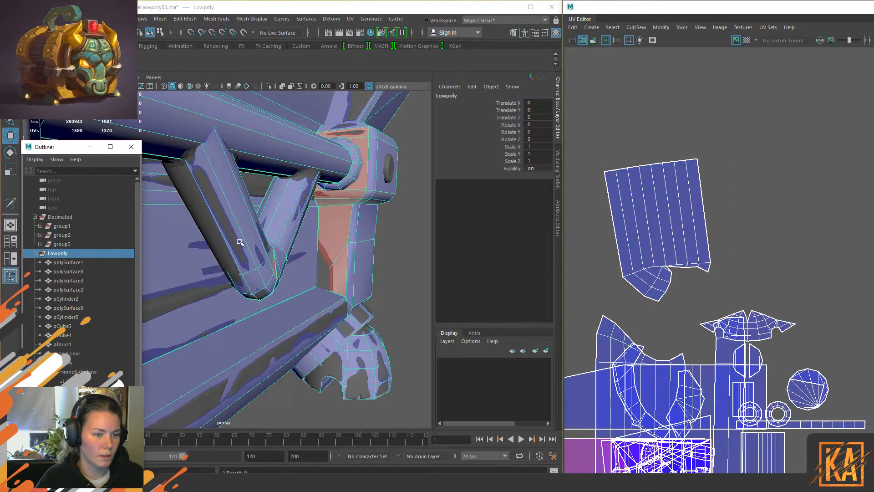
key(ctrl+1)
click(406, 233)
alt+drag(299, 310, 281, 302)
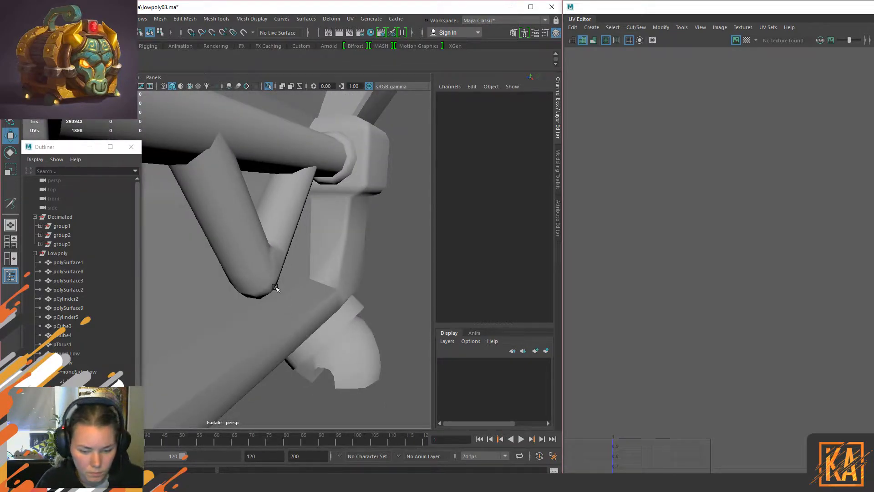
alt+drag(273, 286, 342, 279)
Step: Move and sew the detached narrow UV strip onto the bracket's large shell and select the combined shell
click(280, 273)
right_drag(795, 267, 793, 233)
alt+middle_drag(753, 321, 742, 259)
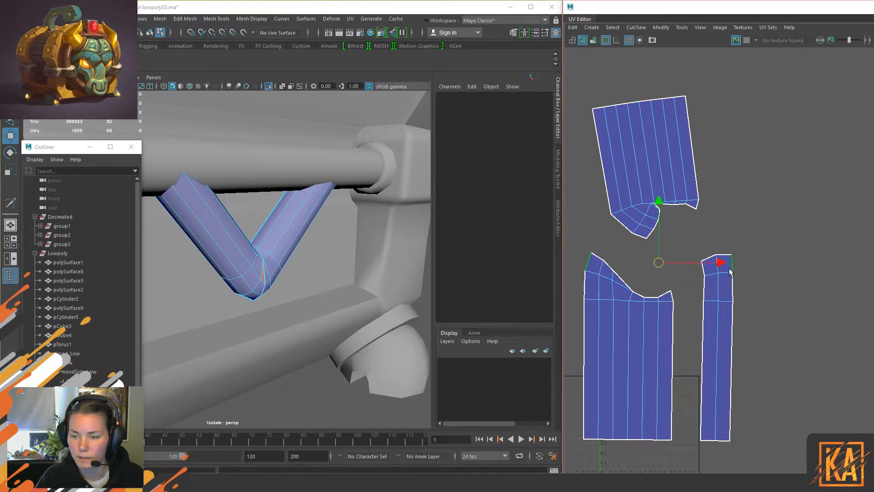
double_click(730, 271)
shift+right_drag(730, 272, 702, 226)
alt+middle_drag(691, 224, 726, 241)
click(729, 179)
right_drag(730, 183, 692, 178)
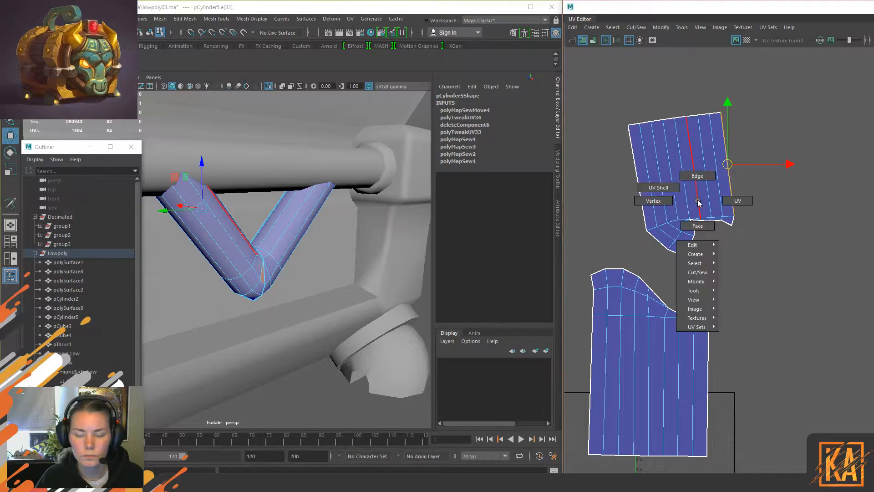
click(646, 364)
alt+middle_drag(593, 371, 606, 314)
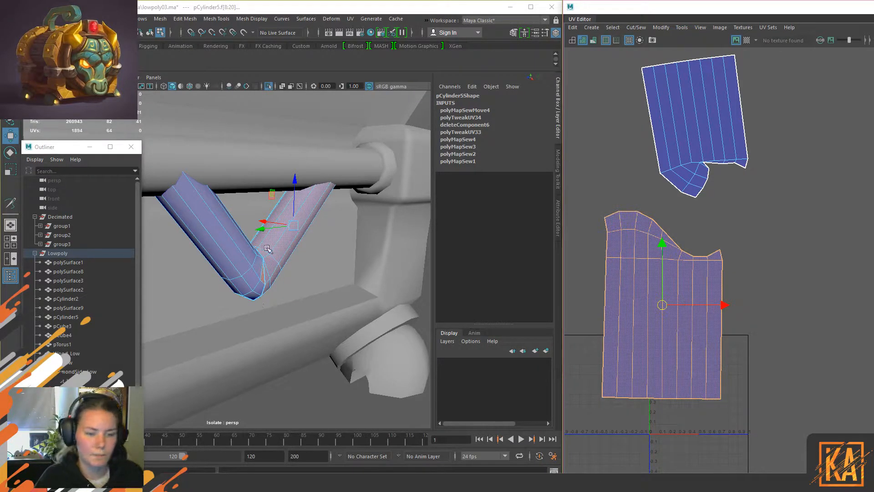
Step: Isolate the complete bracket object on its own in the viewport
alt+drag(341, 205, 323, 196)
right_drag(218, 217, 312, 156)
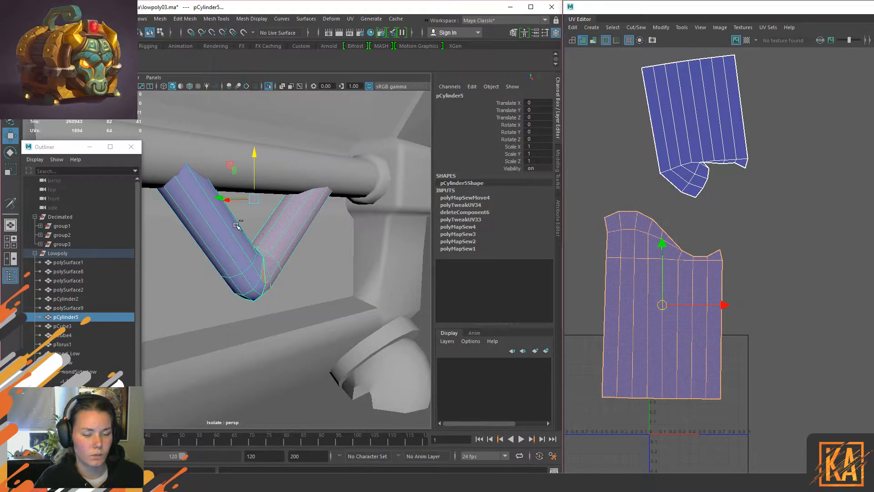
key(ctrl+1)
key(ctrl+1)
click(306, 281)
click(306, 282)
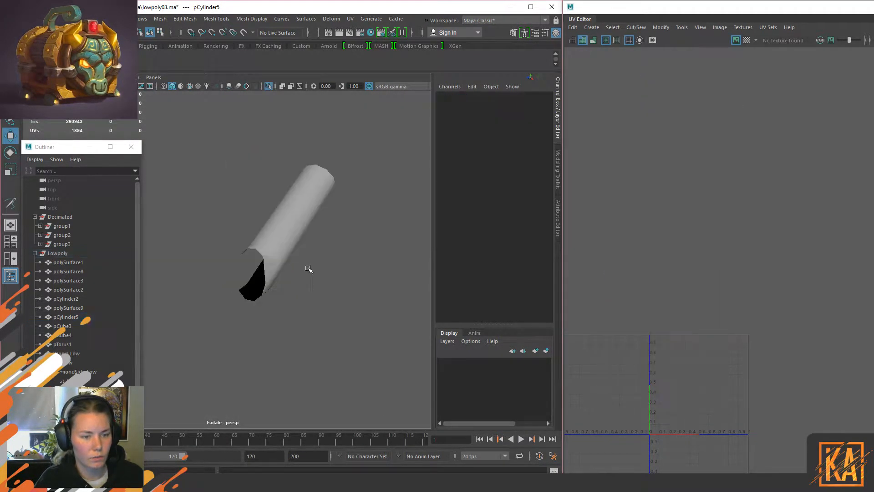
click(298, 219)
key(ctrl+1)
click(289, 248)
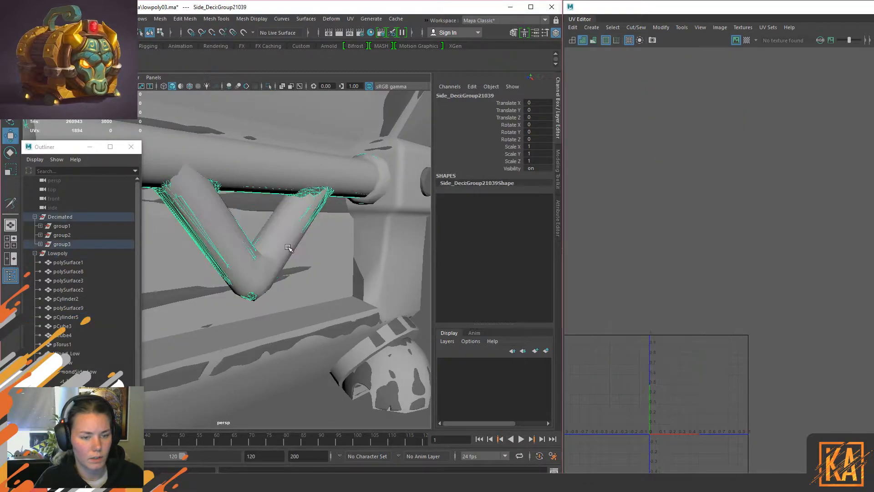
click(257, 296)
key(ctrl+1)
alt+drag(267, 288, 216, 248)
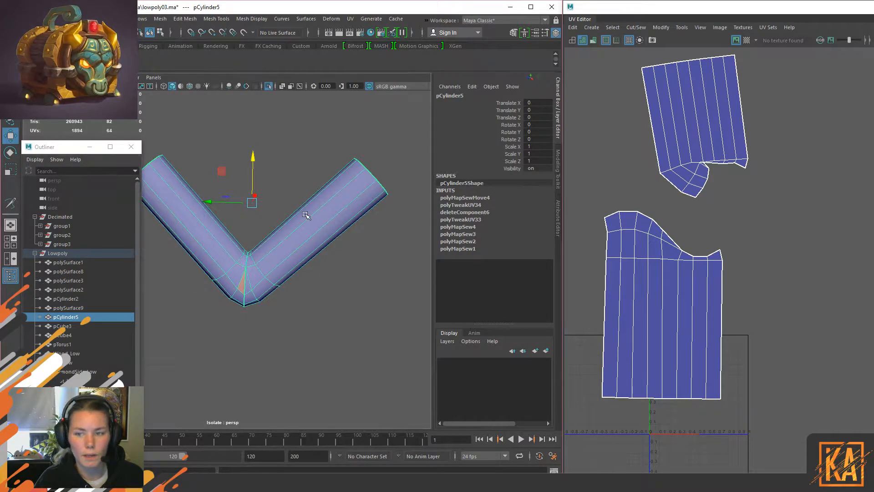
Step: Delete the construction history of the bracket object
alt+middle_drag(308, 217, 312, 227)
key(ctrl+a)
right_drag(665, 111, 637, 71)
click(662, 102)
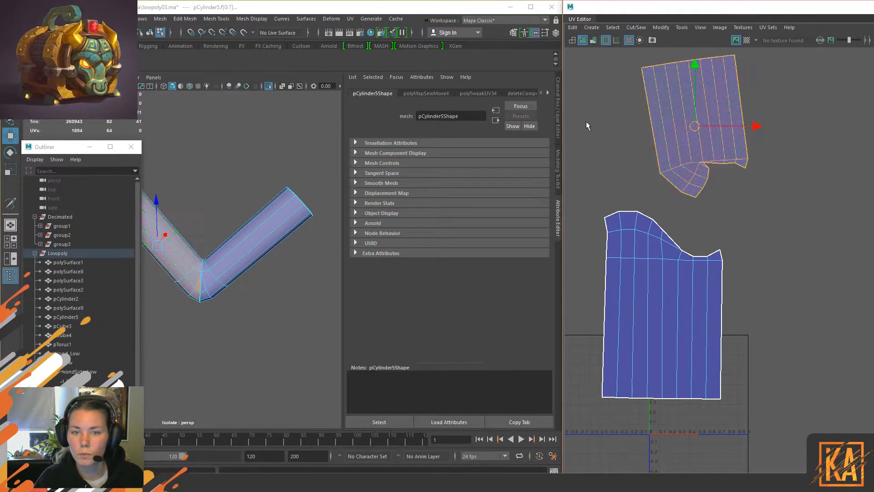
click(558, 108)
key(F8)
click(302, 298)
click(299, 264)
key(alt+shift+d)
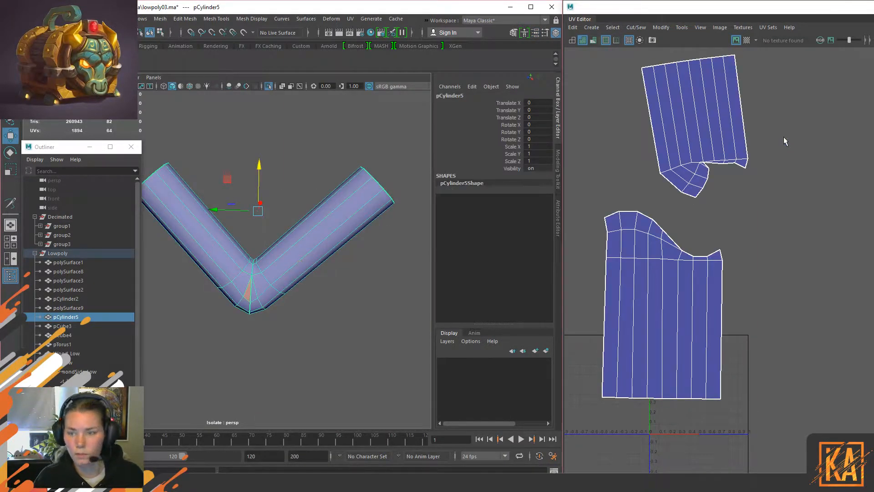
Step: Select the bracket's smaller upper UV shell, then optimize and unfold it to remove the distortion
right_drag(783, 137, 755, 98)
click(712, 128)
alt+middle_drag(301, 138, 323, 145)
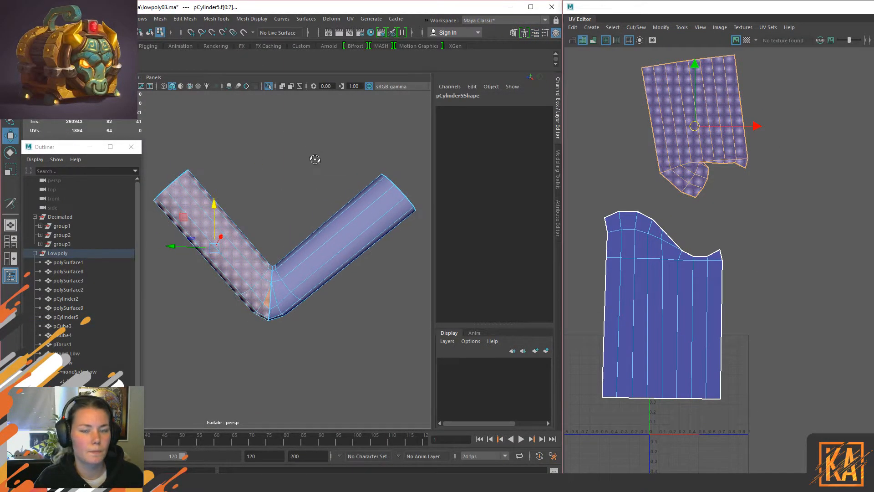
alt+drag(315, 160, 321, 153)
scroll(531, 51, up, 1)
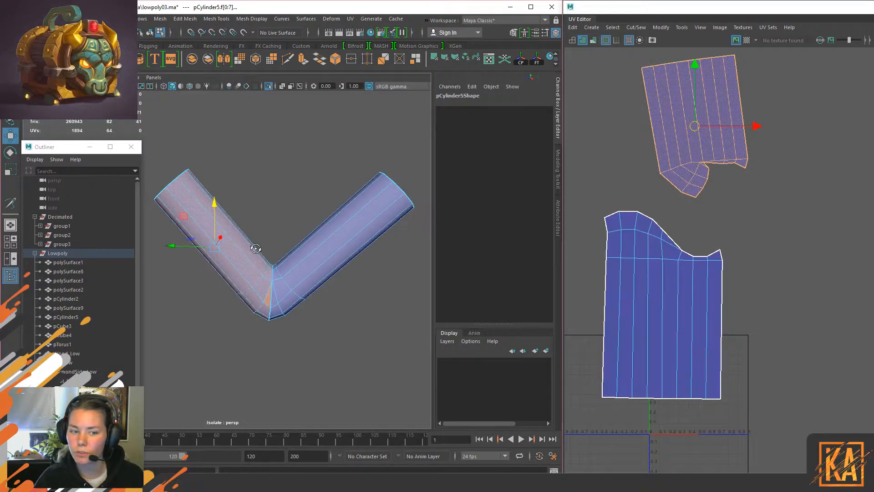
alt+drag(295, 234, 319, 228)
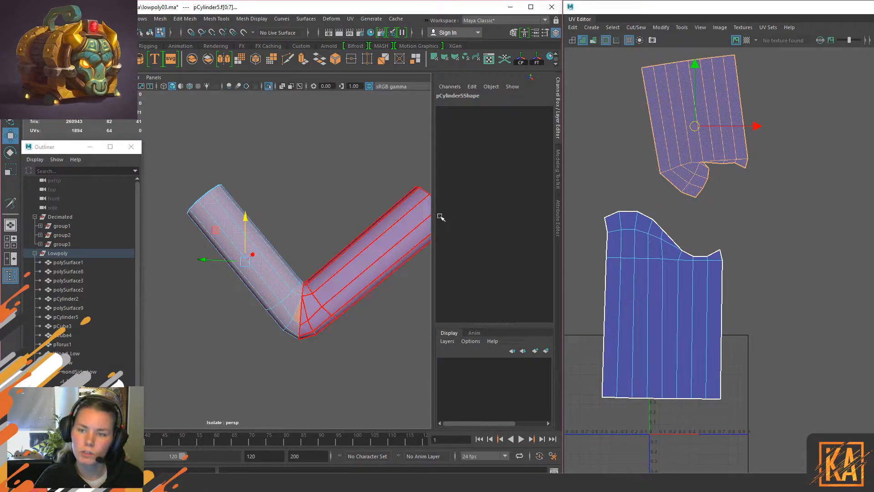
alt+middle_drag(324, 249, 305, 247)
alt+drag(306, 248, 322, 238)
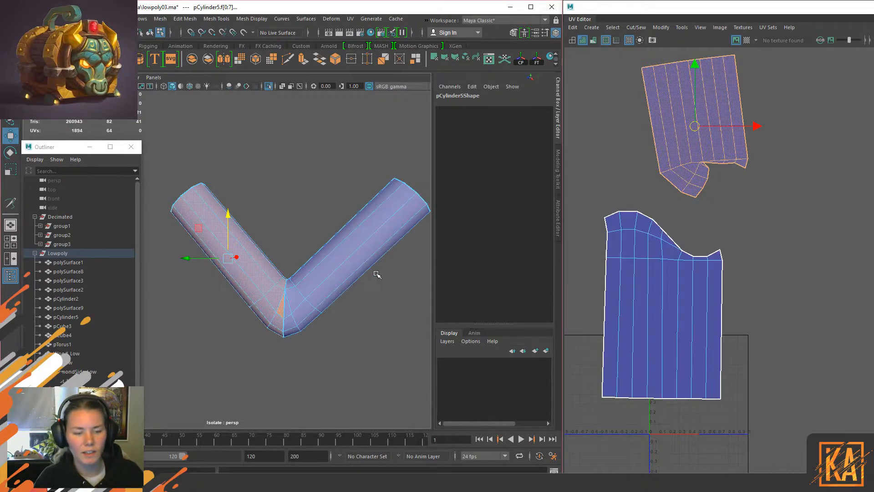
mouse_move(282, 203)
alt+mouse_down()
mouse_move(290, 193)
mouse_move(298, 201)
alt+mouse_up()
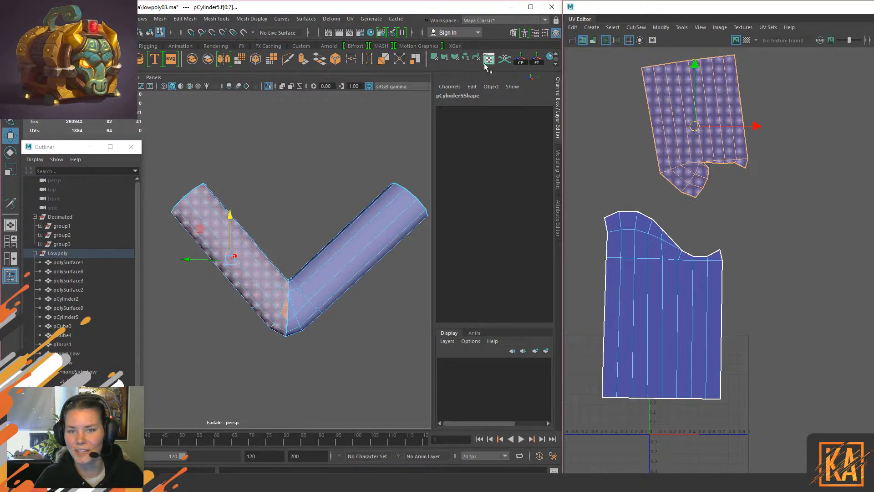
key(g)
key(g)
key(g)
key(g)
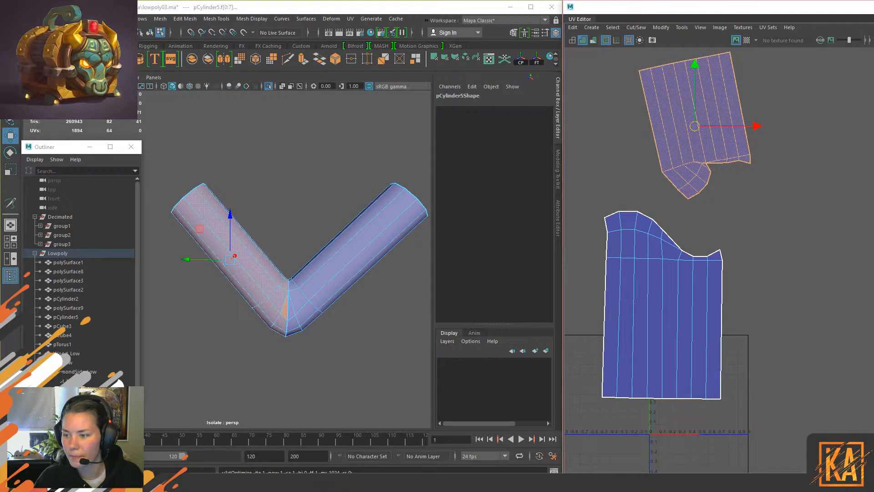
key(ctrl+u)
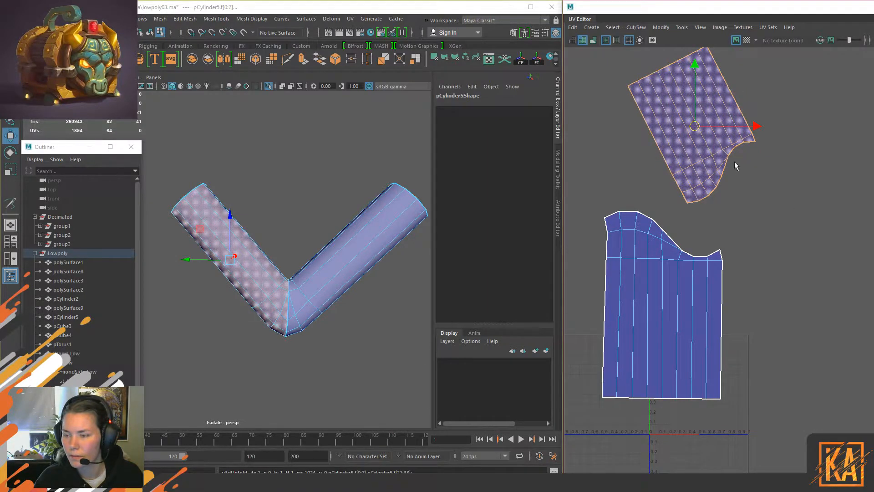
Step: Rotate the smaller bracket shell upright with its curved end up and move the larger shell beside it
alt+middle_drag(745, 171, 737, 201)
key(e)
drag(687, 100, 670, 233)
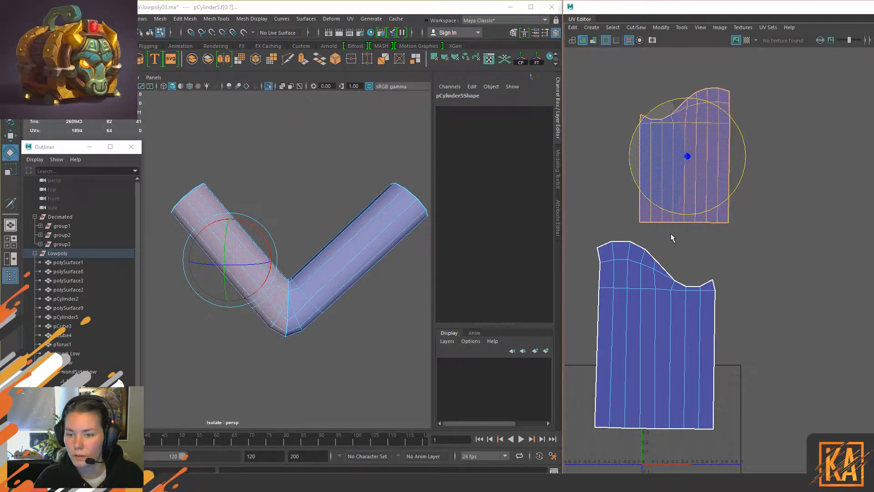
click(632, 321)
key(w)
click(659, 328)
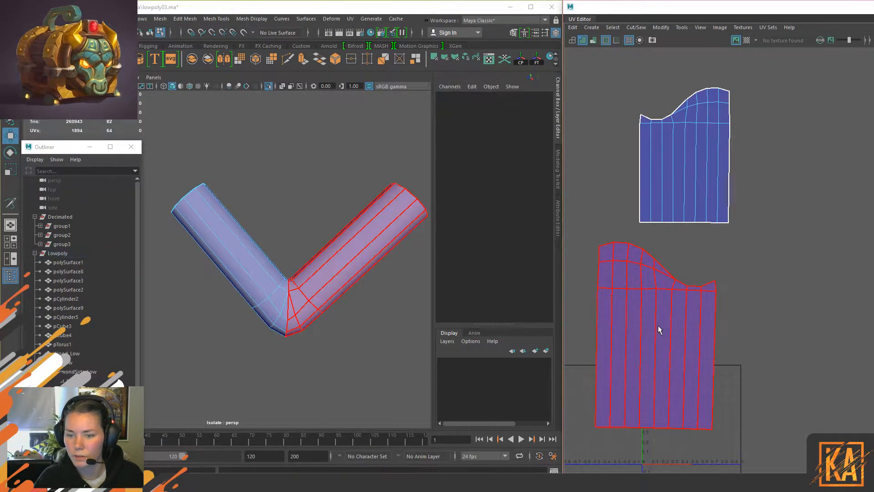
drag(655, 330, 786, 151)
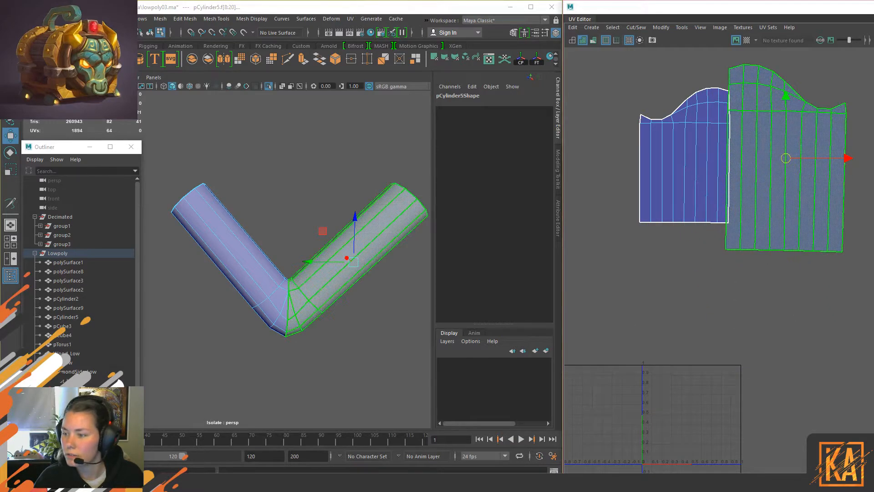
Step: Shrink both bracket shells to a matching scale and place them side by side just above the UV tile
click(712, 139)
click(624, 70)
click(675, 174)
drag(714, 147, 772, 150)
drag(720, 103, 676, 321)
alt+middle_drag(737, 320, 716, 268)
scroll(722, 206, up, 3)
click(723, 207)
click(646, 314)
alt+middle_drag(675, 323, 703, 284)
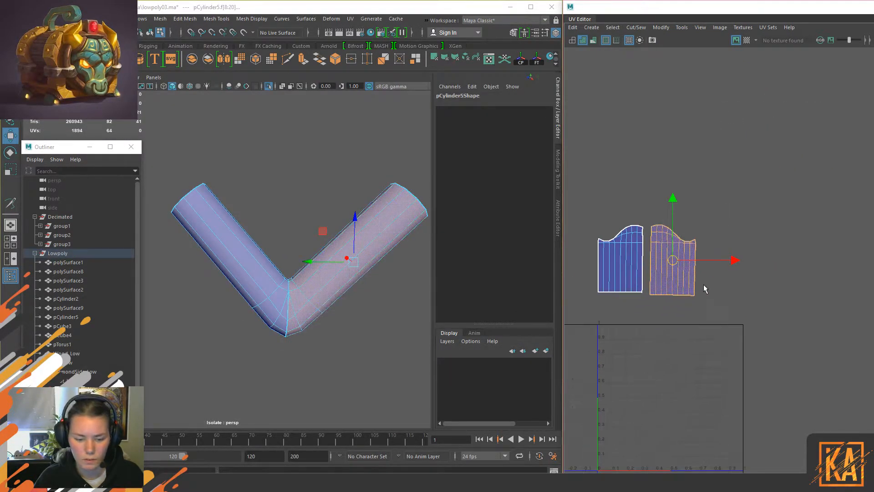
scroll(703, 284, up, 2)
scroll(706, 263, up, 2)
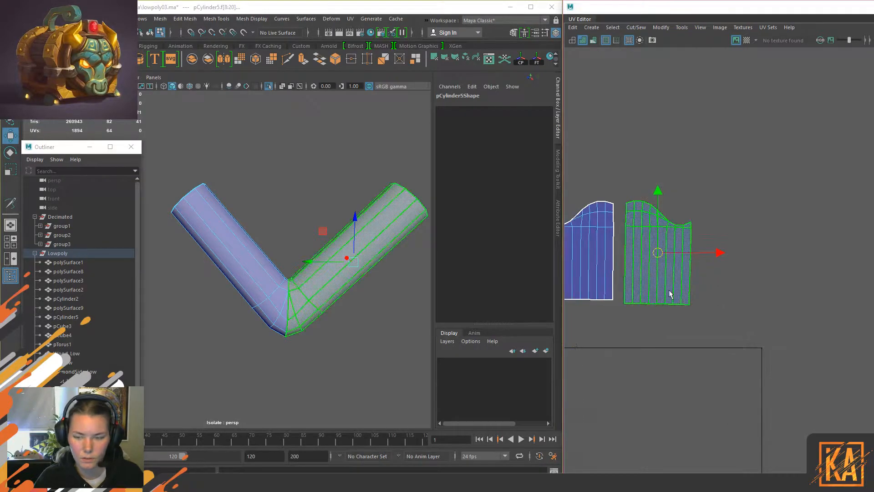
alt+middle_drag(650, 300, 678, 299)
click(724, 160)
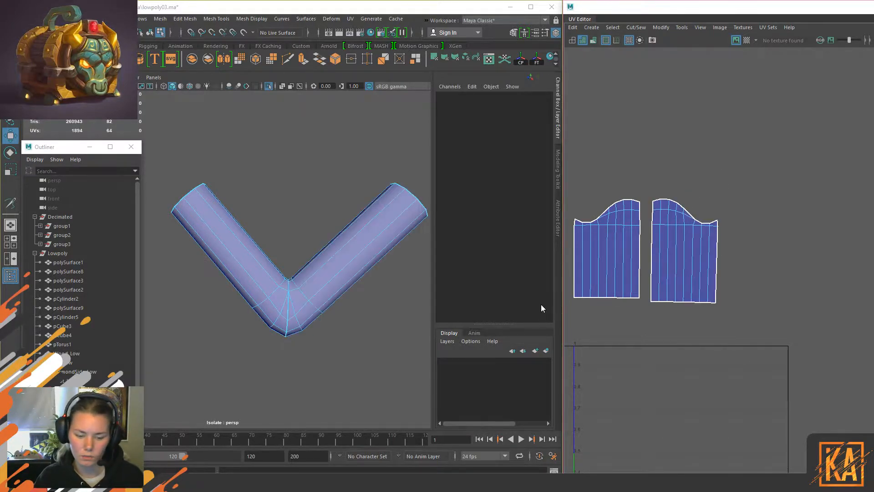
Step: Select the whole bracket object and turn off isolation to show it on the complete chest
click(355, 274)
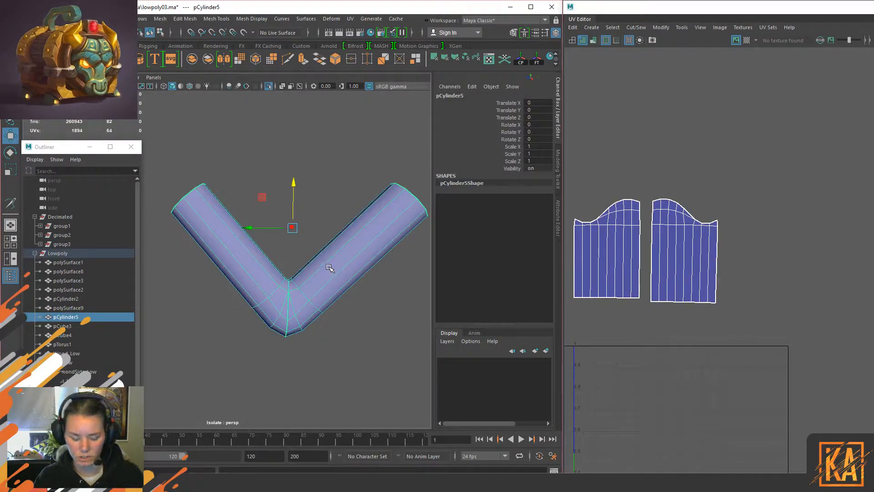
key(ctrl+1)
scroll(344, 305, down, 10)
alt+drag(345, 261, 282, 268)
scroll(278, 267, up, 5)
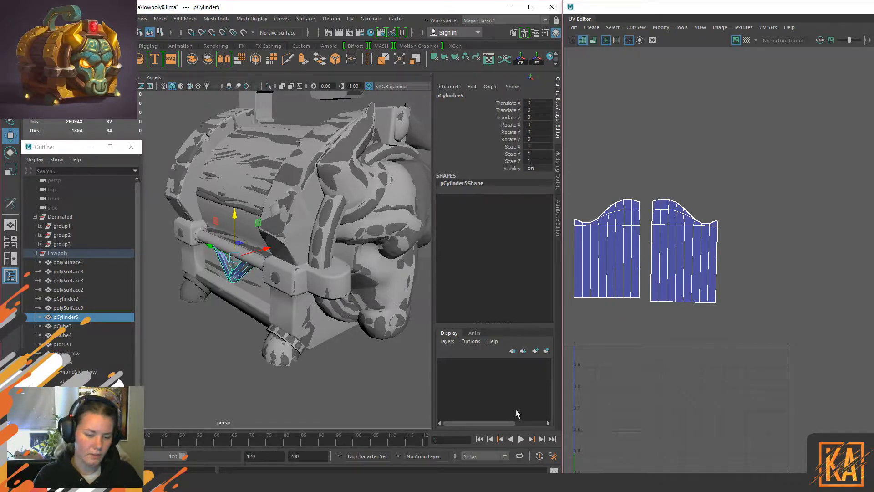
Step: Align the bottom UVs of the bracket's right-hand shell into a straight horizontal line
right_drag(703, 206, 758, 211)
drag(754, 320, 629, 293)
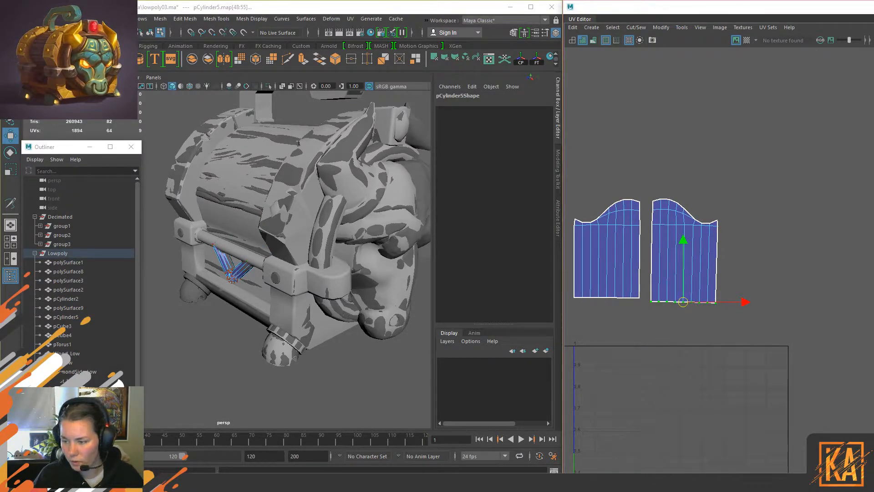
click(725, 200)
Step: Align the left-edge UVs of the bracket's right-hand shell into a straight vertical line
right_click(698, 257)
right_drag(698, 257, 675, 248)
click(628, 220)
click(651, 175)
drag(651, 174, 656, 321)
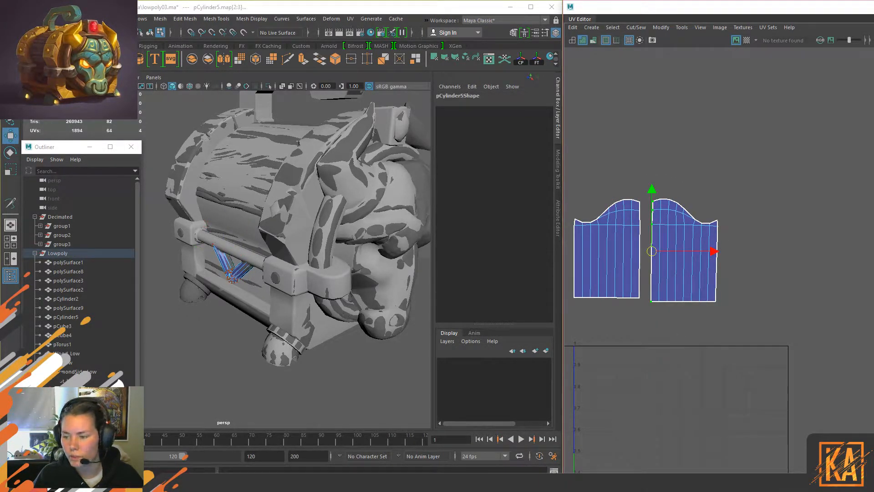
click(714, 157)
drag(648, 182, 637, 315)
click(646, 351)
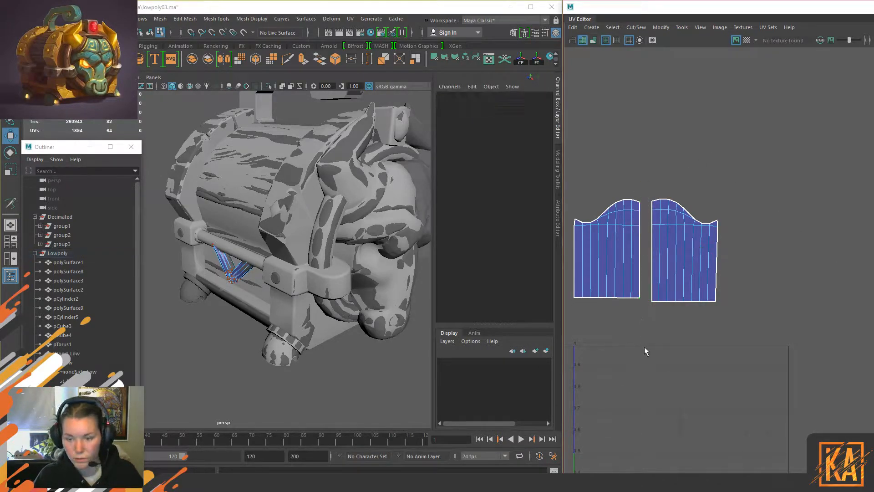
drag(571, 290, 646, 316)
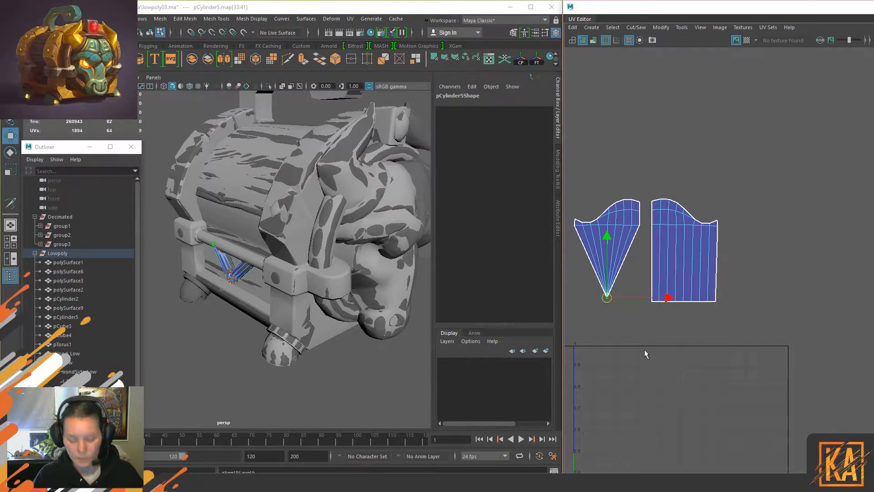
key(shift+z)
click(694, 187)
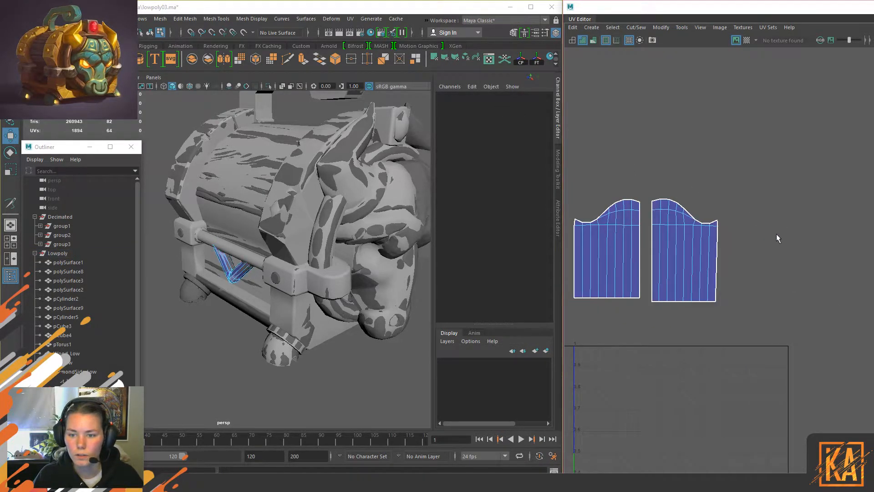
Step: Straighten the outer vertical borders of the V-brace's two UV shells by aligning the UVs along each outer side
drag(713, 340, 713, 341)
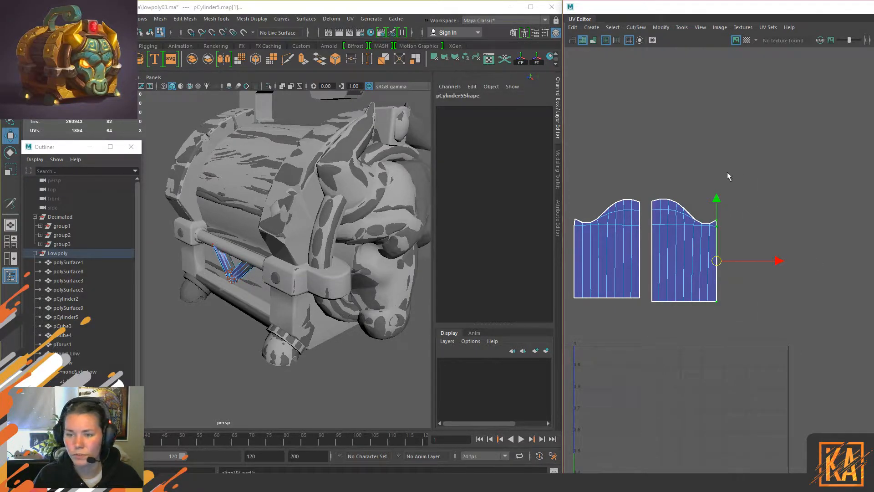
click(603, 207)
drag(568, 211, 579, 333)
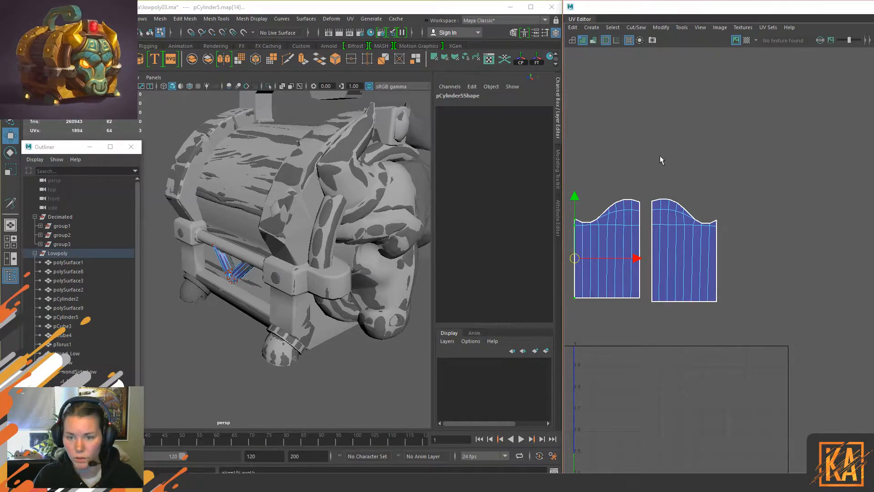
click(680, 180)
Step: Select the faces of both V-brace UV shells and isolate them in the UV view
right_drag(720, 230, 684, 215)
click(685, 273)
click(678, 181)
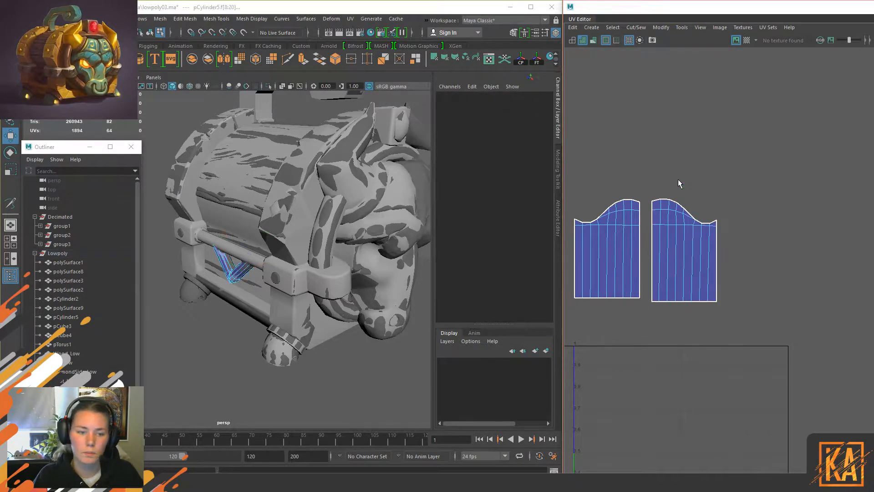
drag(632, 178, 737, 273)
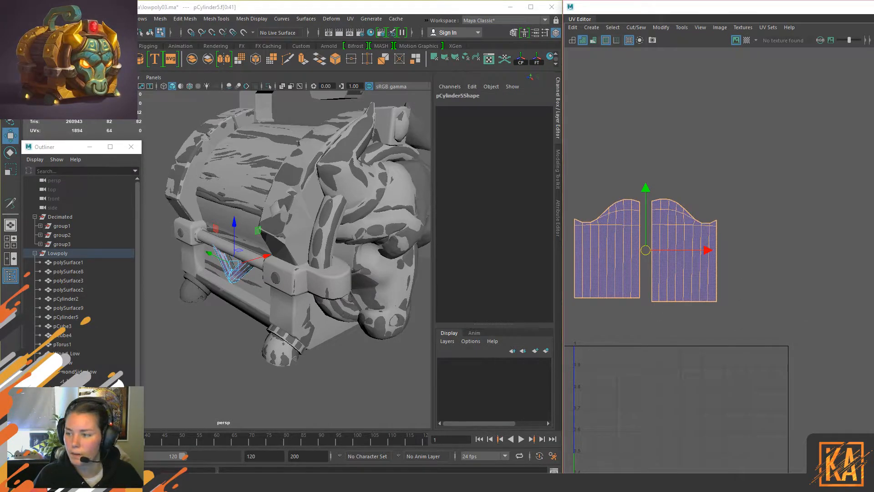
click(685, 180)
click(673, 224)
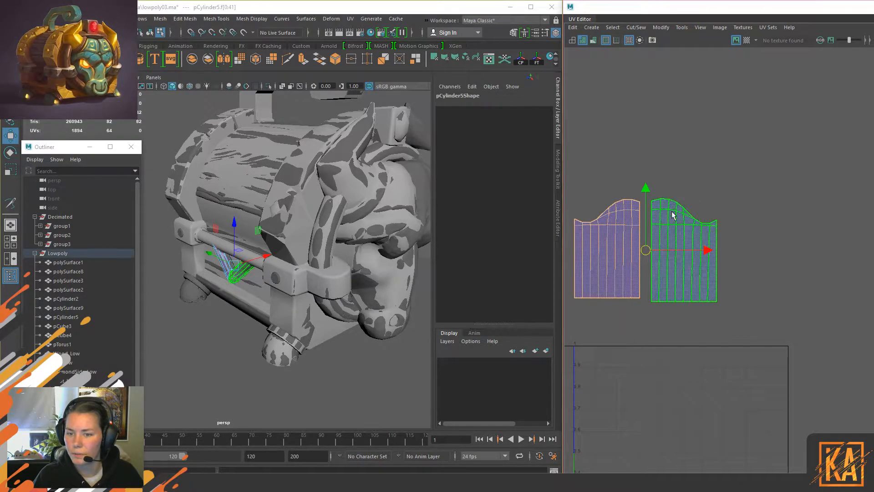
scroll(677, 292, down, 2)
scroll(676, 292, down, 2)
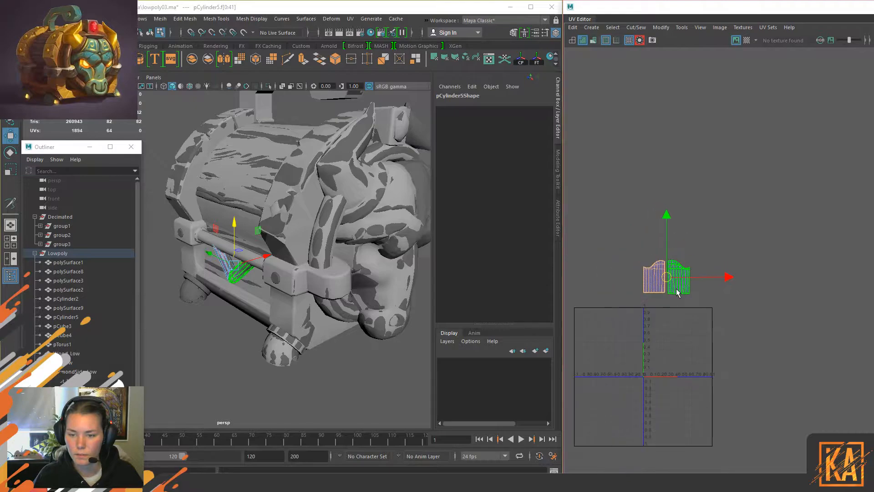
key(ctrl+1)
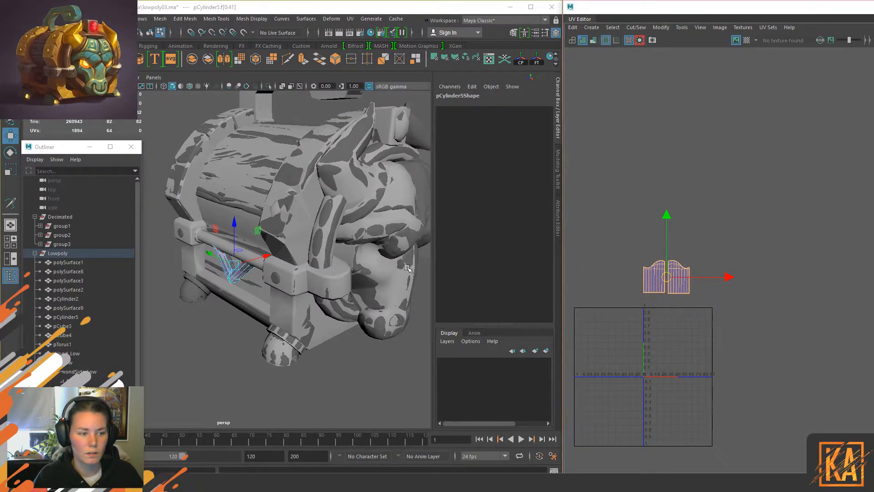
Step: Display the UV shells of the whole Lowpoly group in the UV view, with shell isolation off
click(58, 253)
key(F11)
drag(635, 206, 756, 353)
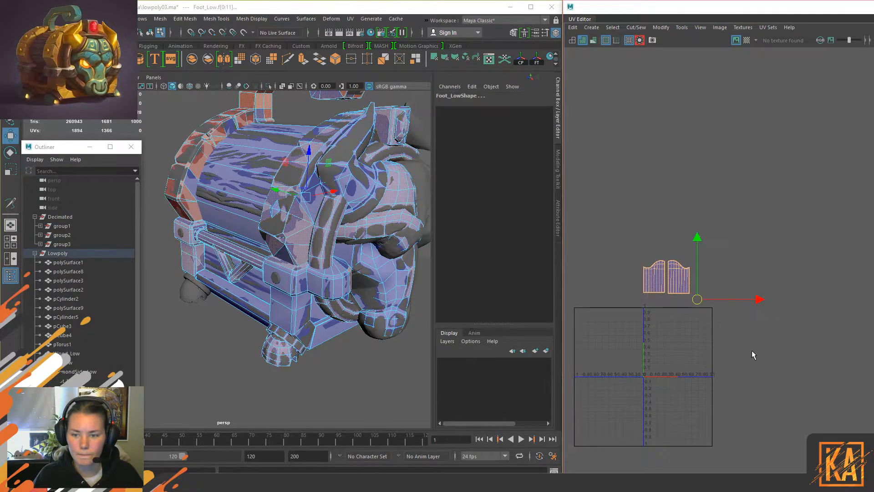
key(ctrl+1)
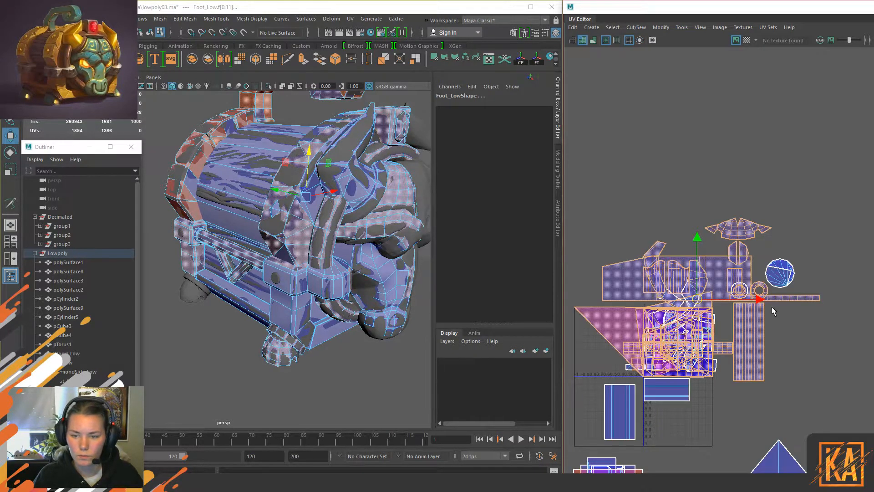
click(684, 190)
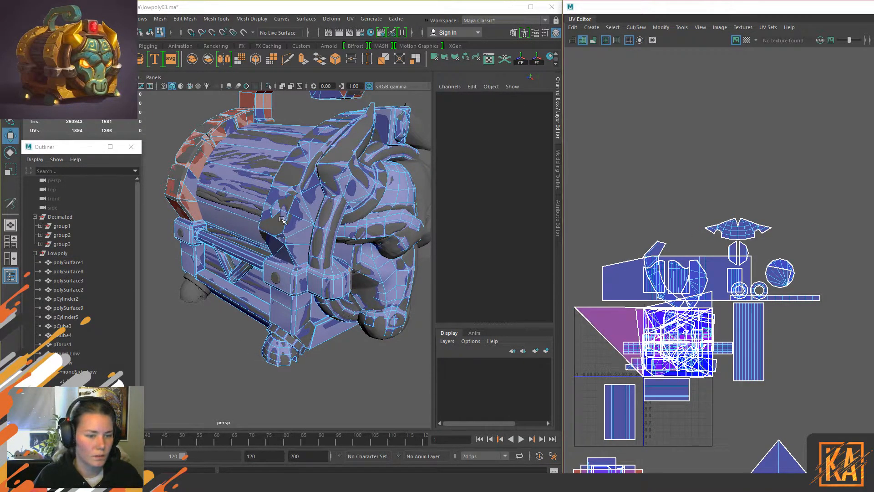
Step: Identify the UV shell of the horizontal side rail, and reselect the whole Lowpoly group to look over the chest
mouse_move(599, 170)
right_down()
mouse_move(636, 162)
mouse_move(600, 173)
right_up()
double_click(197, 243)
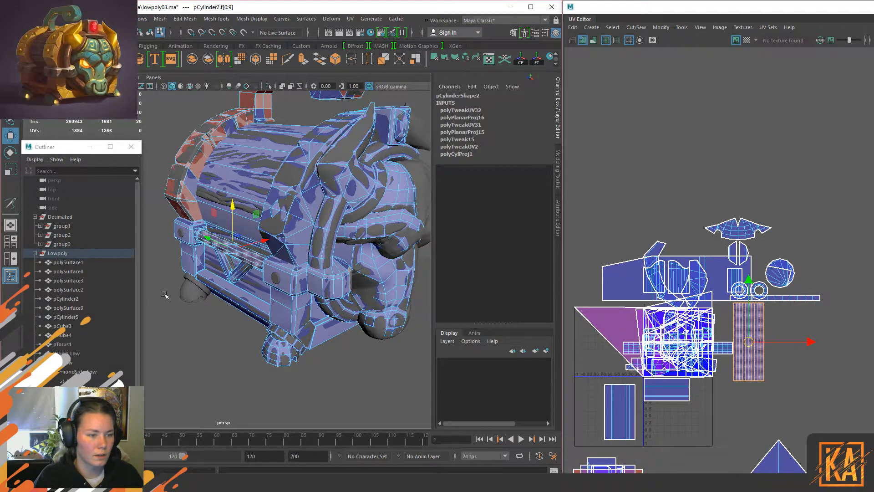
click(55, 254)
right_drag(194, 129, 237, 104)
click(168, 130)
click(66, 253)
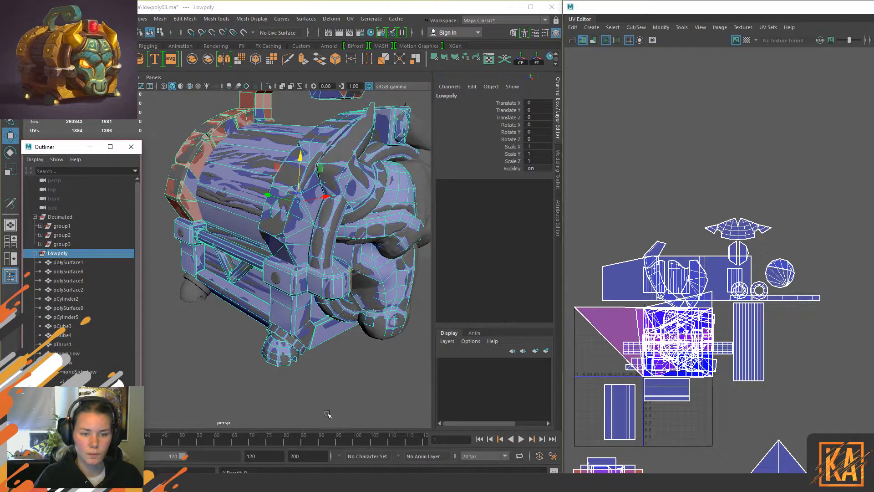
alt+drag(348, 327, 356, 354)
alt+middle_drag(338, 349, 363, 358)
alt+middle_drag(277, 267, 281, 284)
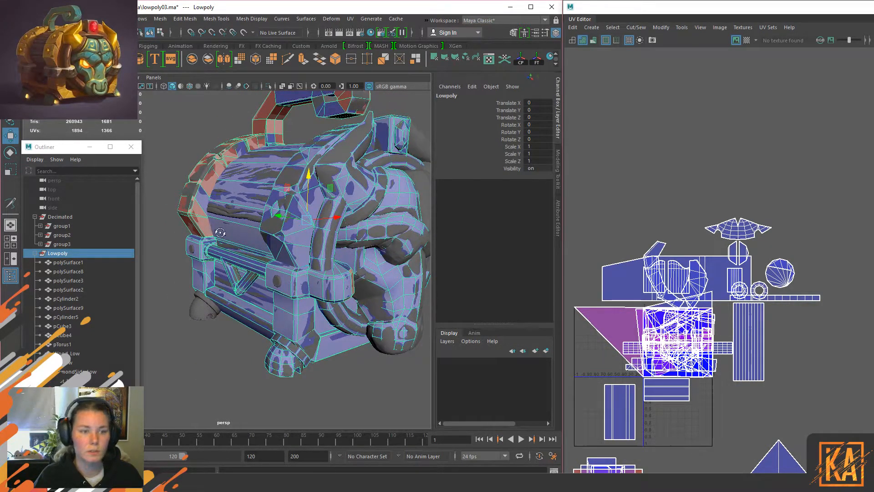
alt+drag(219, 233, 226, 235)
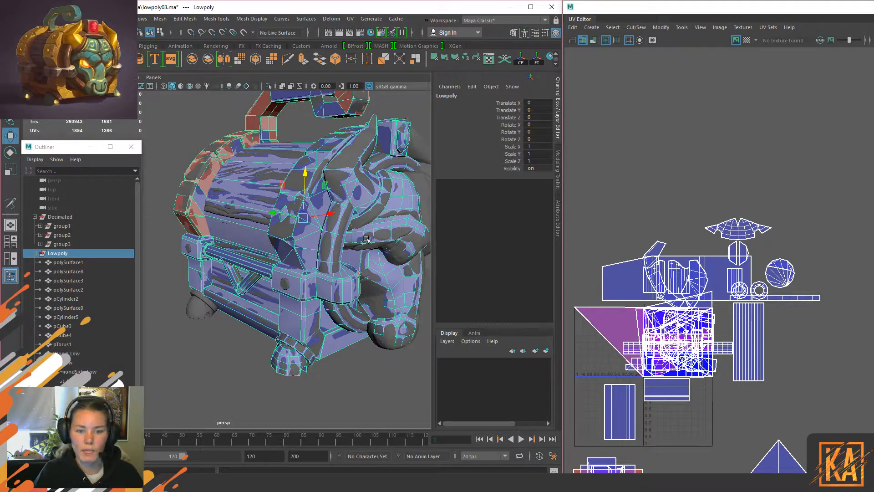
Step: Move the V-brace's two UV shells into the empty area beside the finished shells and reselect the Lowpoly group
click(239, 291)
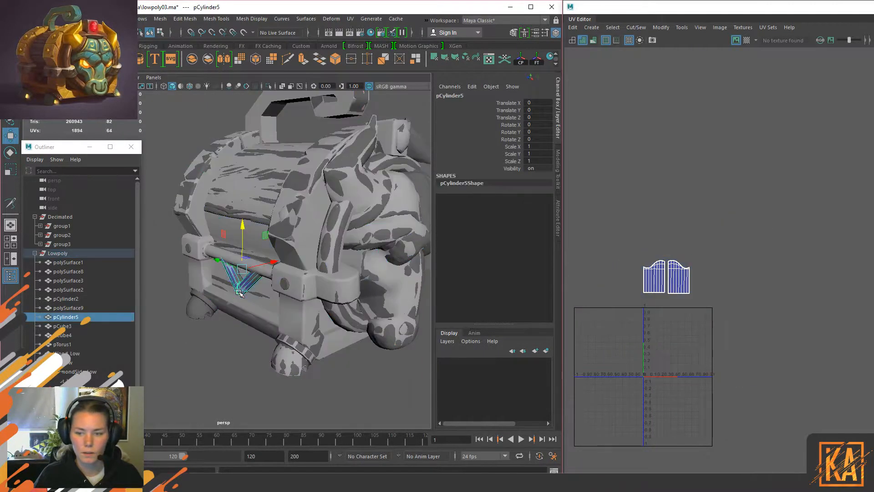
click(579, 280)
drag(621, 248, 810, 244)
click(65, 256)
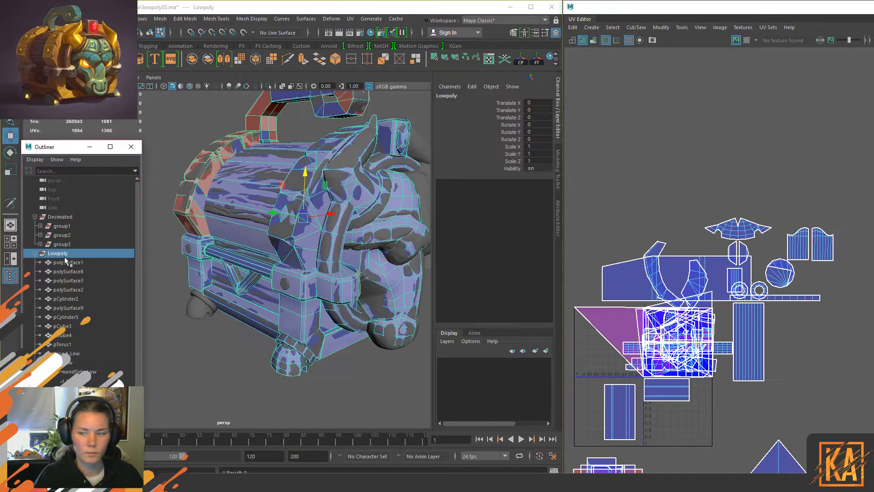
click(745, 177)
drag(746, 177, 767, 210)
right_click(187, 121)
click(54, 253)
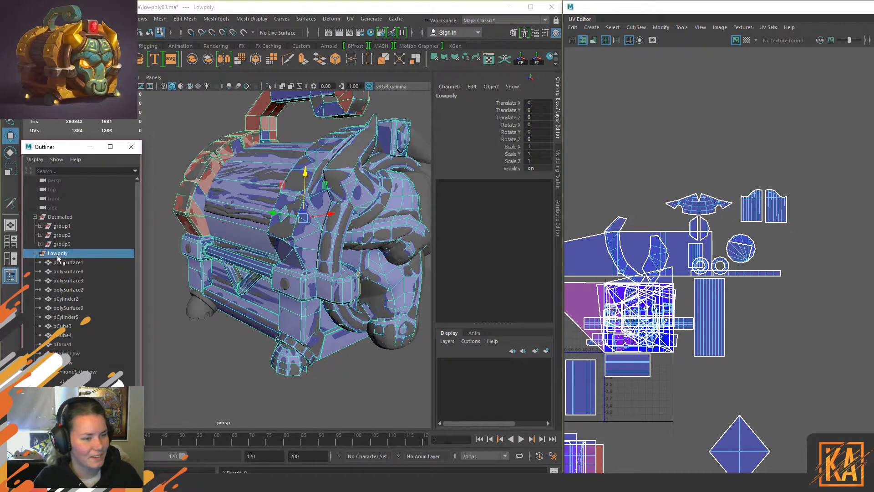
Step: Shrink the side diamond's UV shell to the common texel density and place it just below the V-brace shells
alt+drag(365, 243, 348, 338)
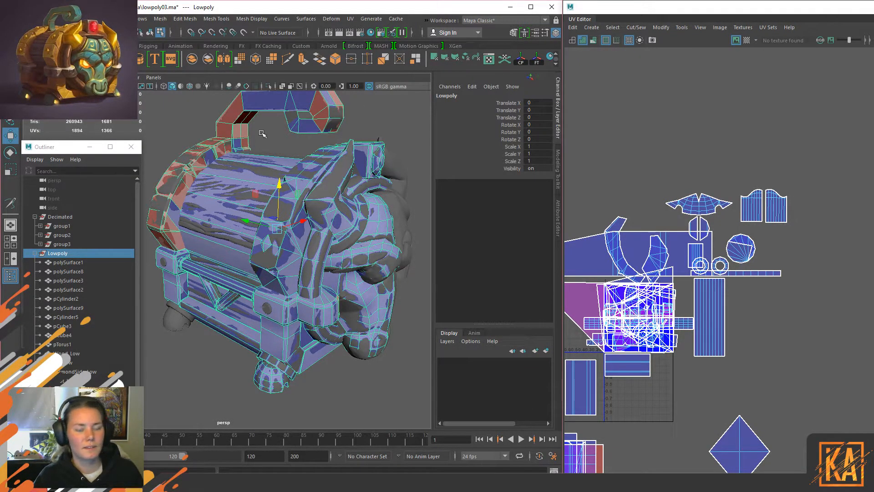
scroll(270, 363, up, 6)
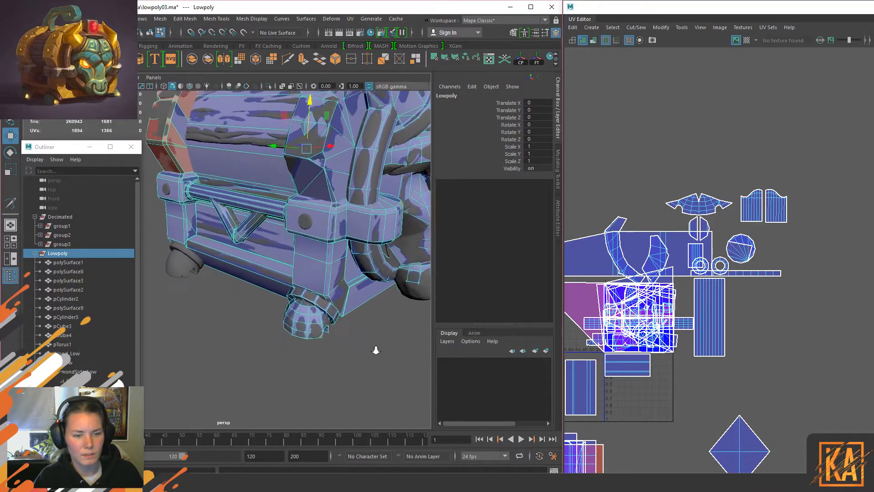
alt+middle_drag(343, 280, 328, 309)
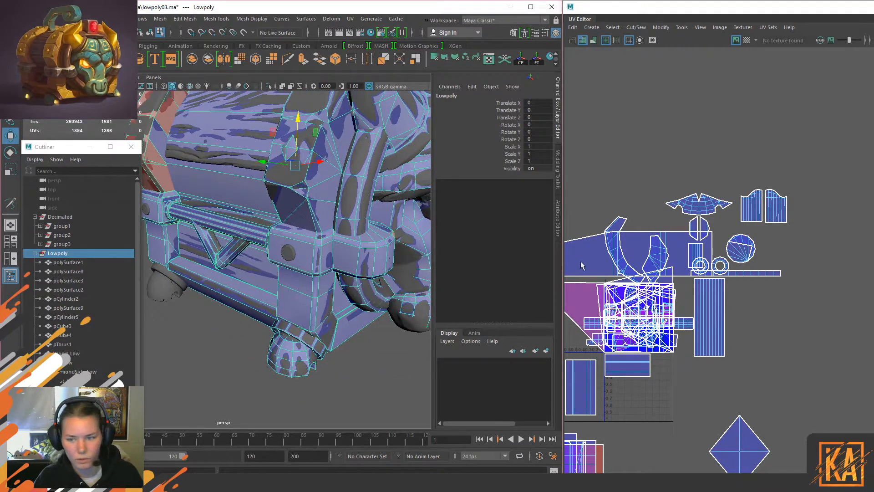
alt+middle_drag(736, 281, 744, 231)
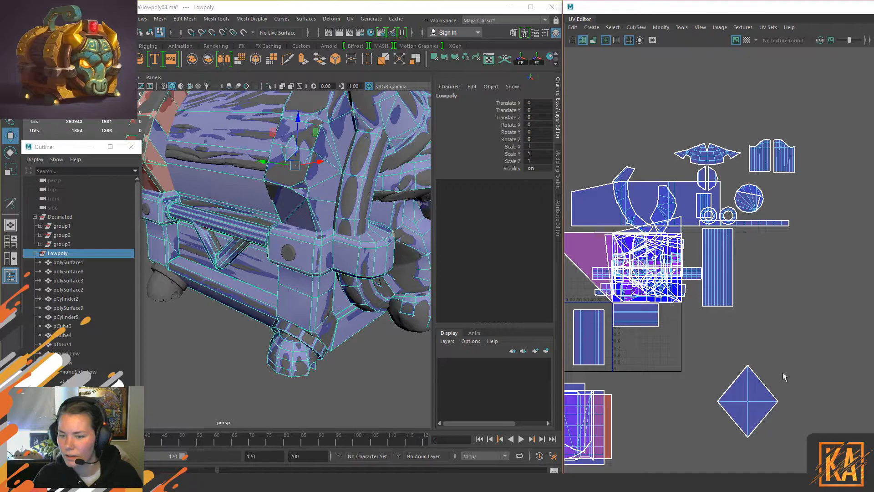
right_drag(767, 391, 764, 413)
drag(782, 338, 701, 452)
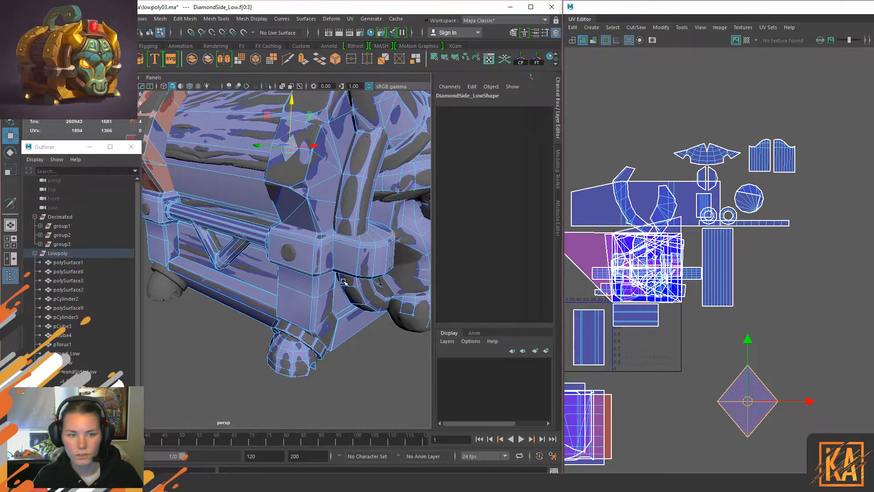
scroll(346, 284, up, 3)
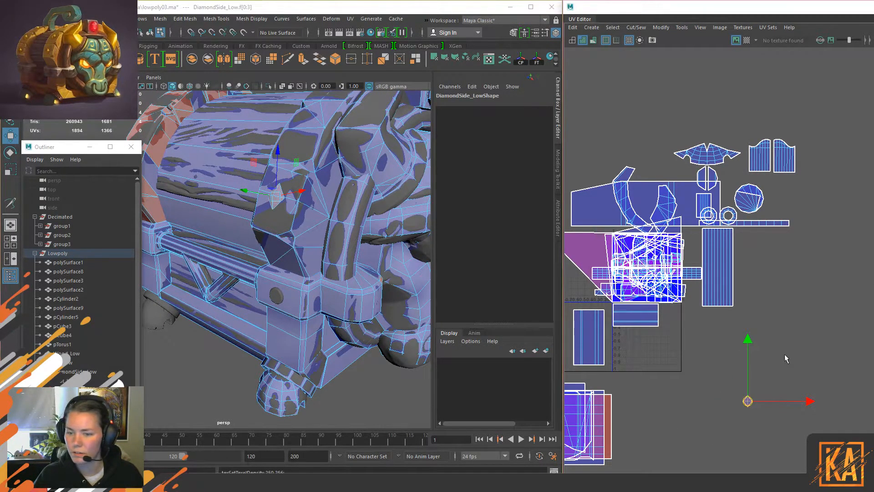
drag(747, 401, 771, 187)
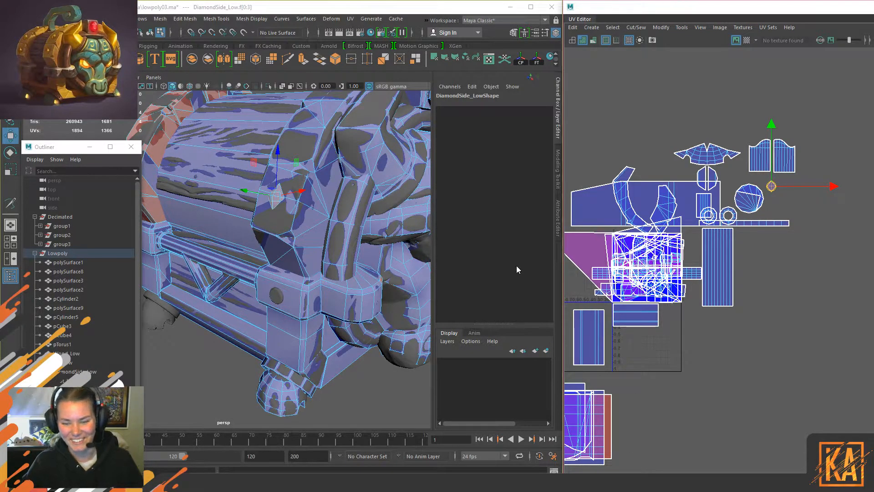
Step: Hide the Channel Box to widen the viewport and select the ring pTorus1 at the bull's head as an object
alt+middle_drag(344, 321, 324, 252)
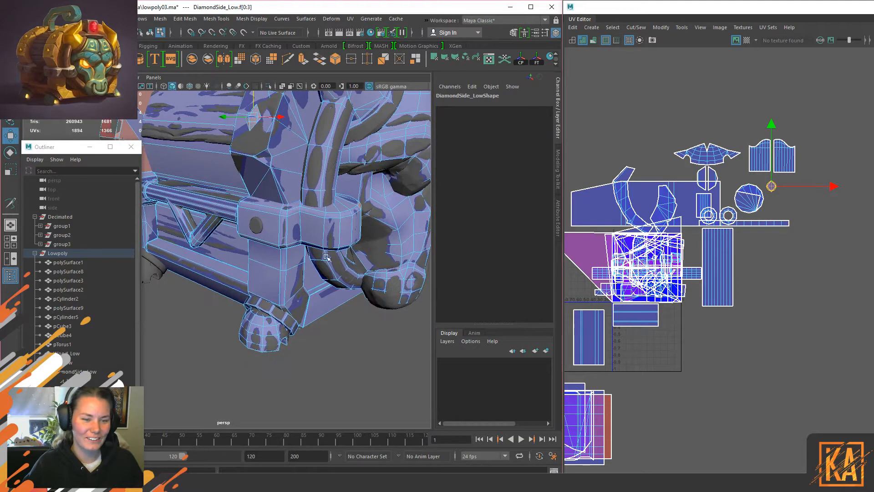
alt+drag(348, 211, 337, 232)
click(558, 108)
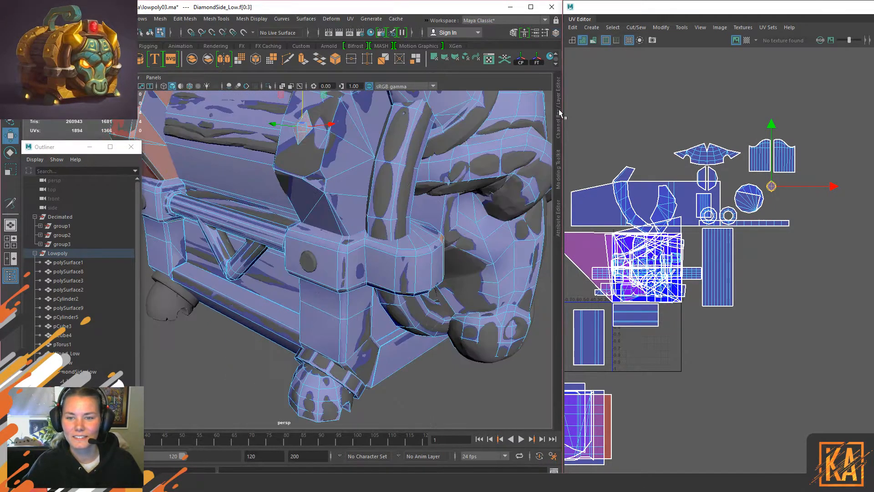
alt+drag(457, 185, 380, 132)
right_drag(361, 160, 366, 155)
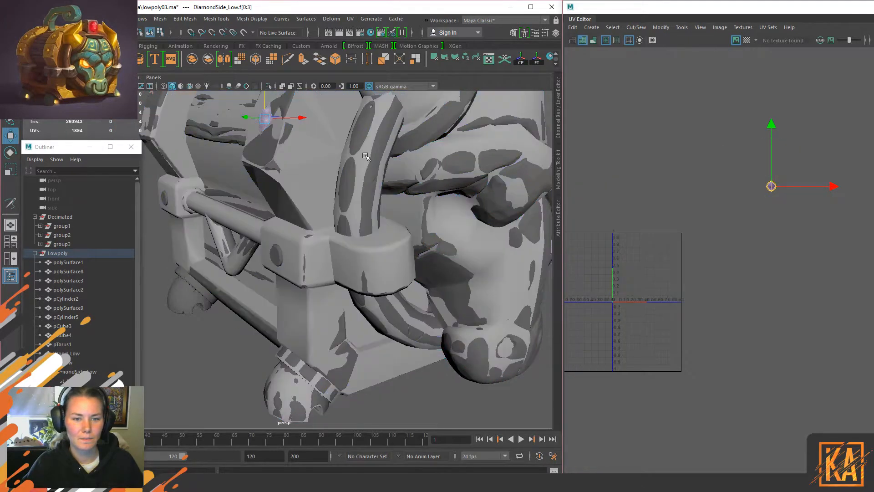
click(359, 164)
alt+middle_drag(632, 247, 656, 246)
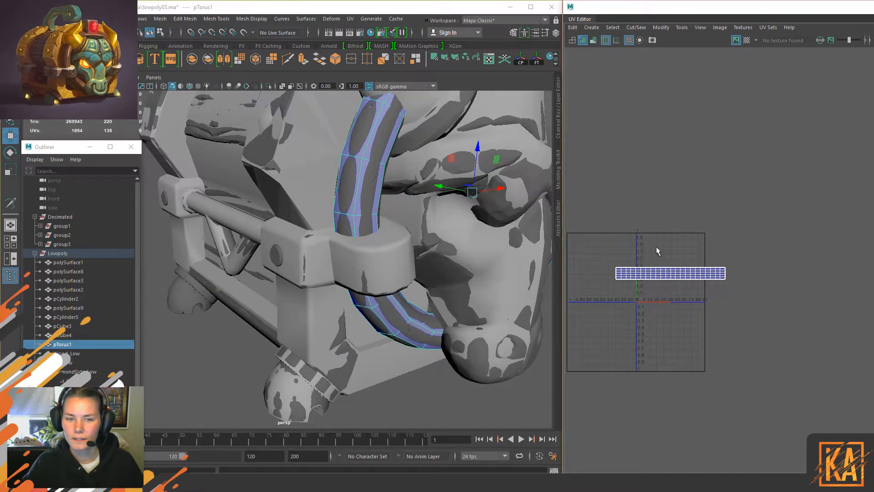
Step: Isolate the ring pTorus1 in the viewport and examine it from the side
key(ctrl+1)
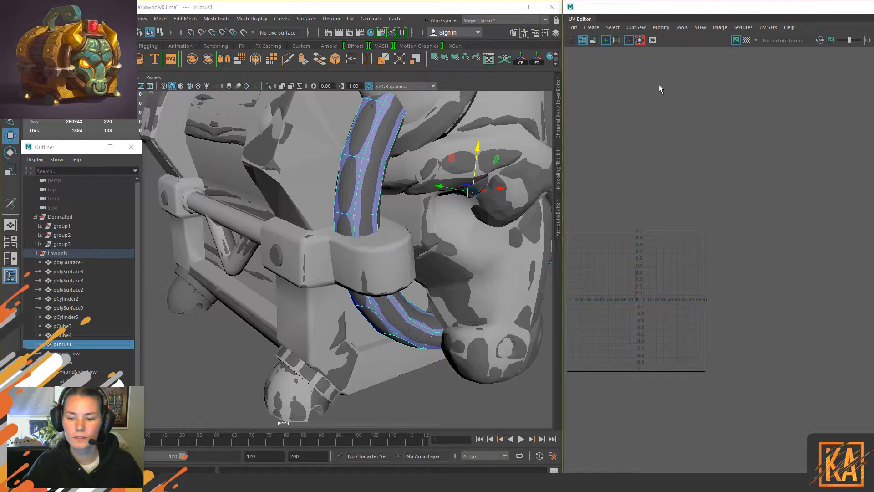
click(640, 40)
key(ctrl+1)
alt+drag(395, 258, 377, 210)
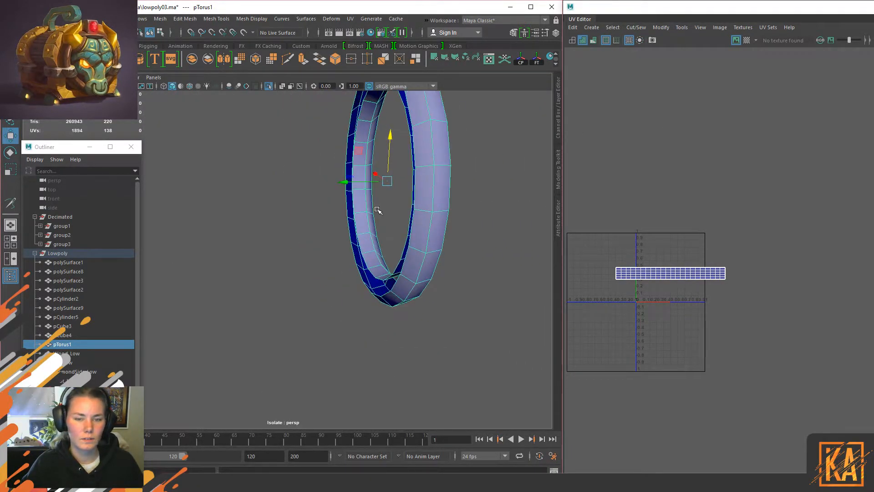
Step: Inspect the low-poly parts in isolation, and examine where the ring pTorus1 sits against the full chest
key(ctrl+1)
click(58, 253)
key(ctrl+1)
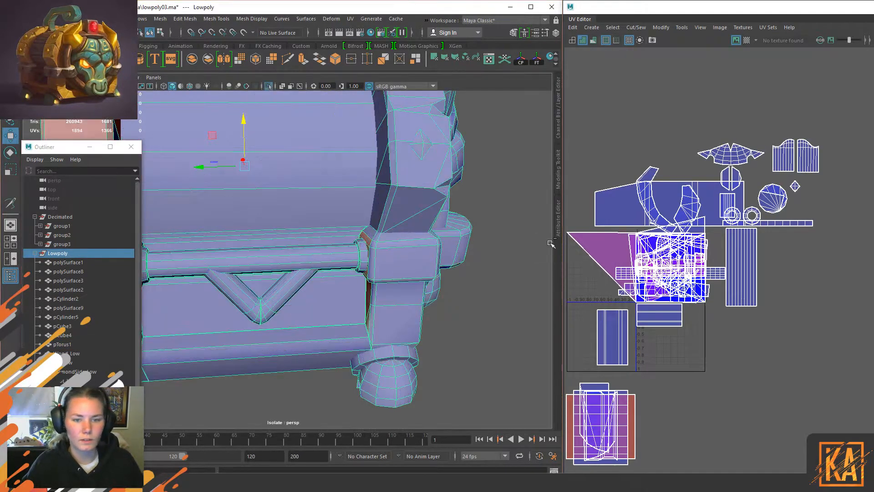
alt+drag(346, 218, 357, 250)
click(425, 196)
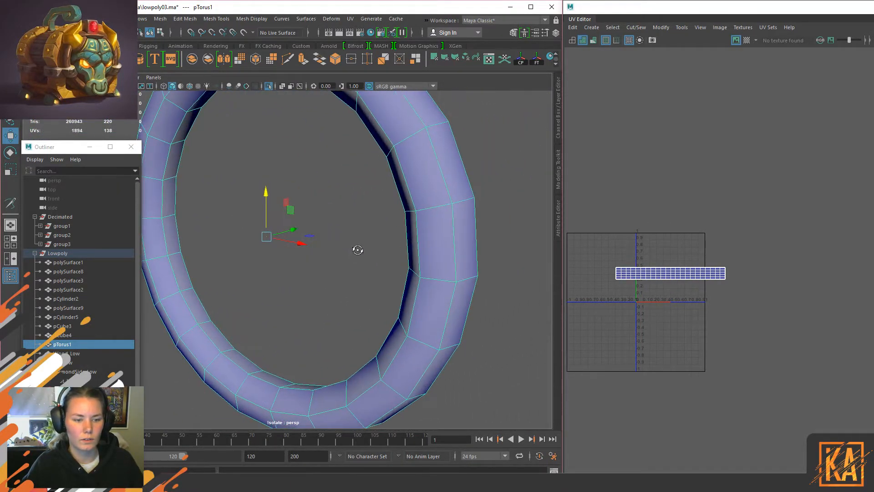
key(ctrl+1)
alt+drag(205, 291, 218, 290)
alt+drag(211, 334, 242, 315)
alt+drag(183, 252, 308, 237)
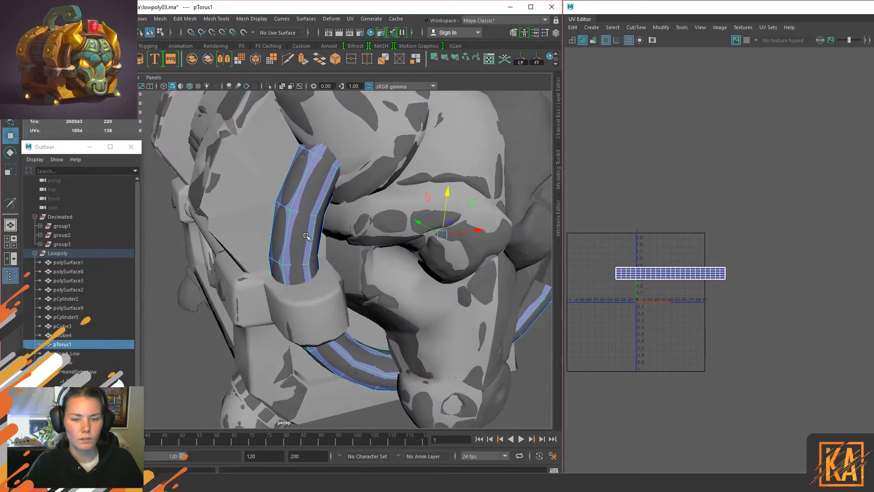
Step: Isolate the ring pTorus1 again, turn on the checker map and scale up its UV strip for a denser pattern
key(ctrl+1)
alt+drag(367, 208, 457, 199)
click(747, 40)
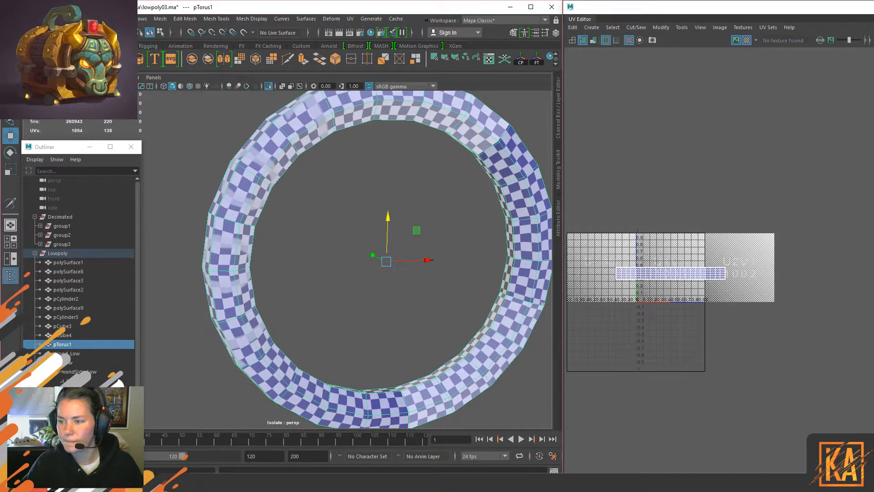
scroll(712, 208, down, 3)
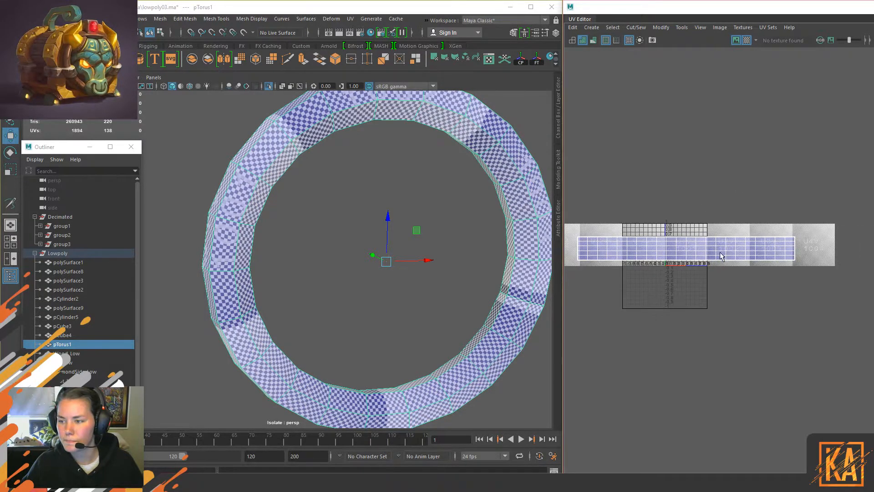
Step: Move the ring's whole UV strip outside the UV tile, below and to its right, and turn off the checker map
right_drag(719, 250, 605, 164)
click(700, 249)
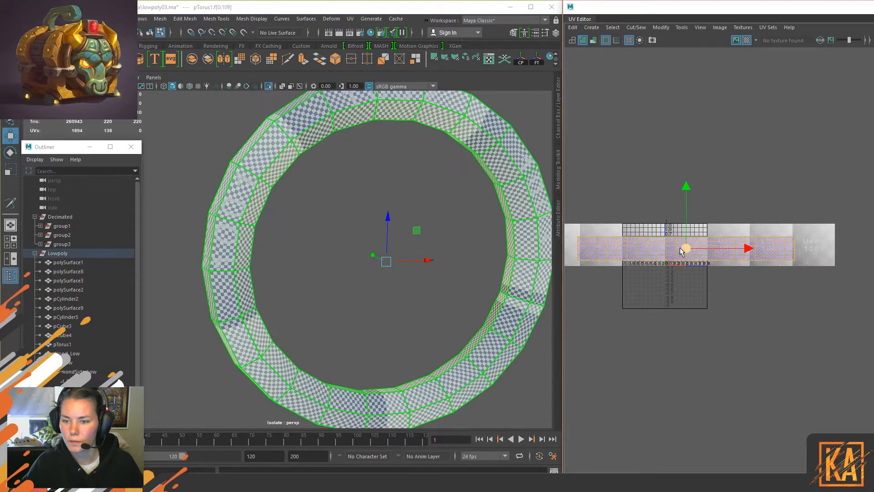
drag(699, 249, 788, 318)
click(740, 39)
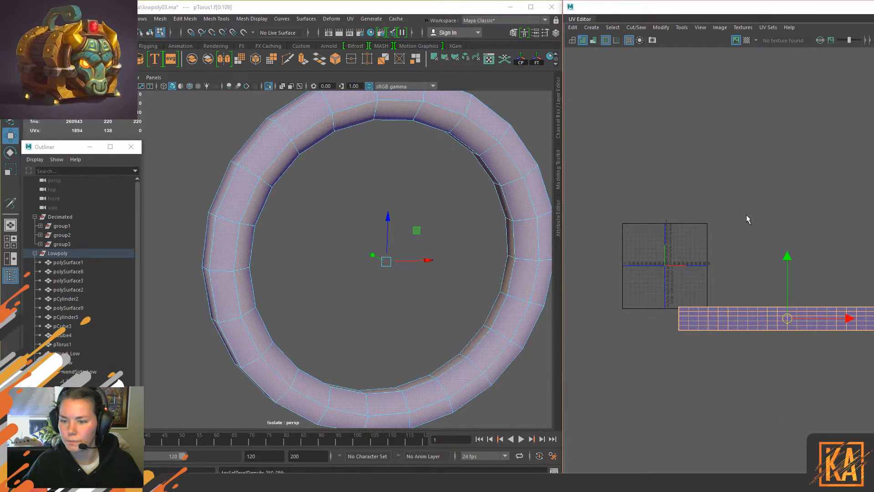
Step: Examine the full Lowpoly group around the bull's head, and inspect the head part polySurface1 in isolation
click(72, 253)
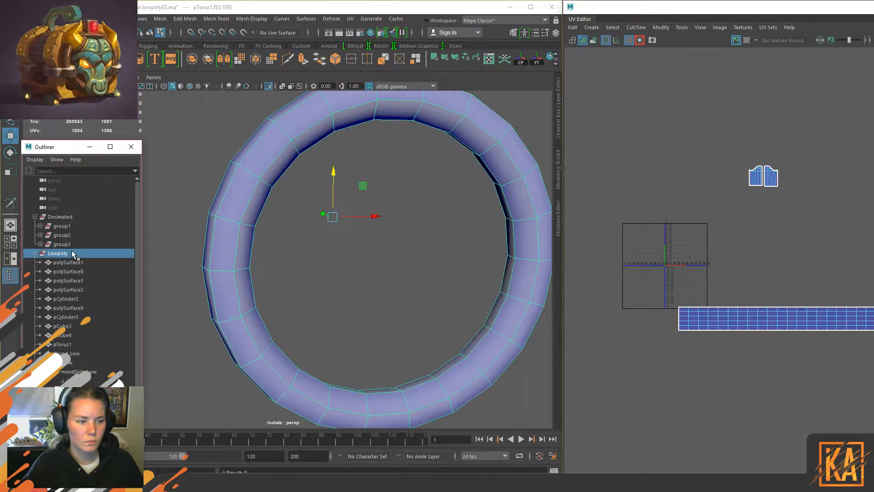
key(ctrl+1)
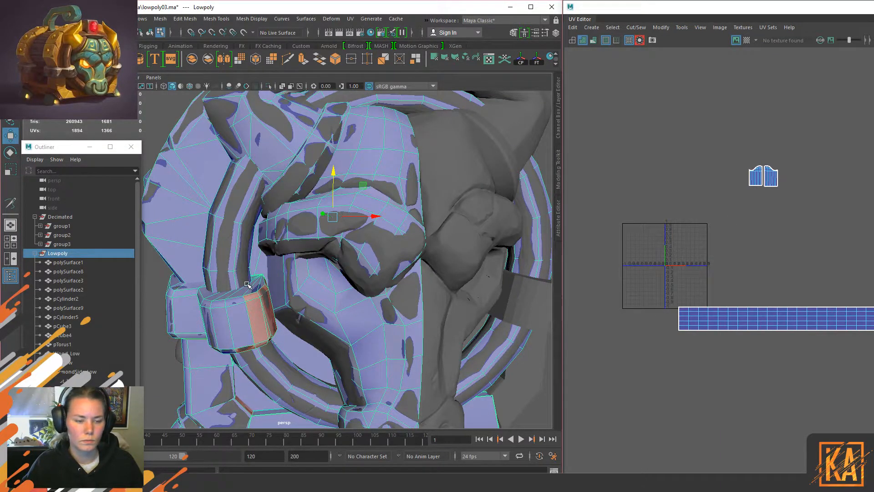
alt+drag(246, 284, 282, 289)
alt+drag(400, 253, 423, 194)
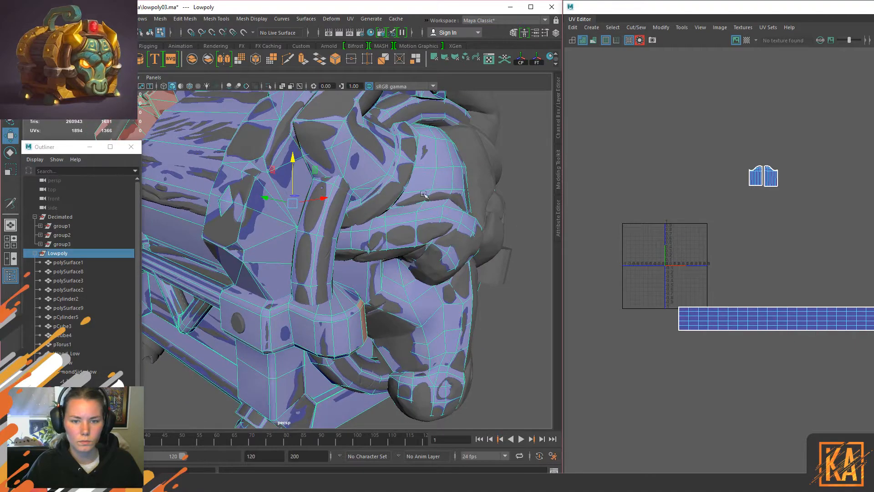
click(438, 172)
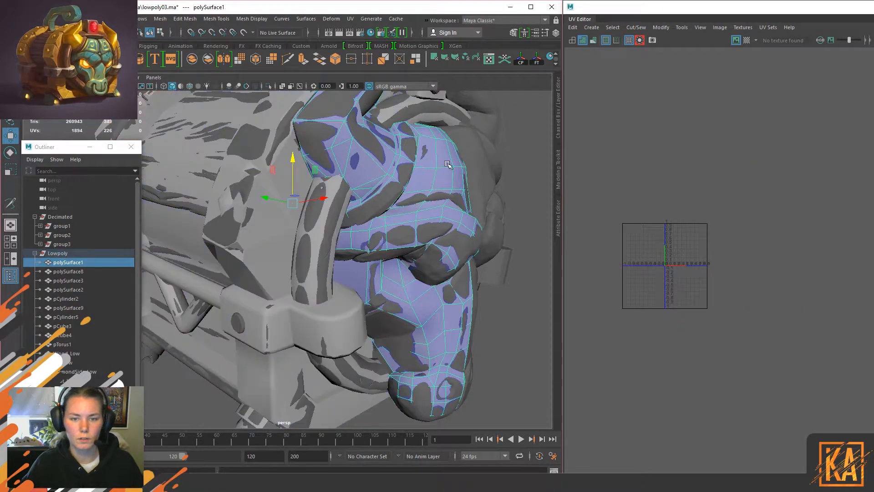
key(ctrl+1)
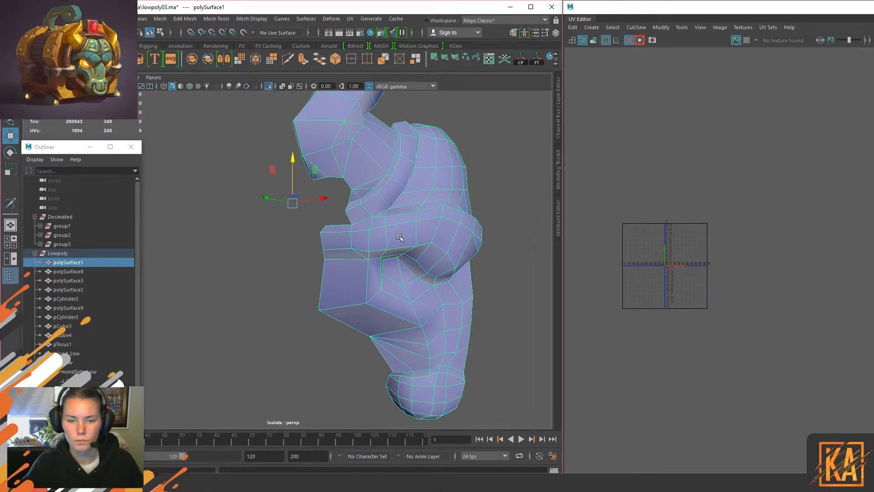
alt+drag(450, 254, 433, 193)
click(62, 244)
click(56, 253)
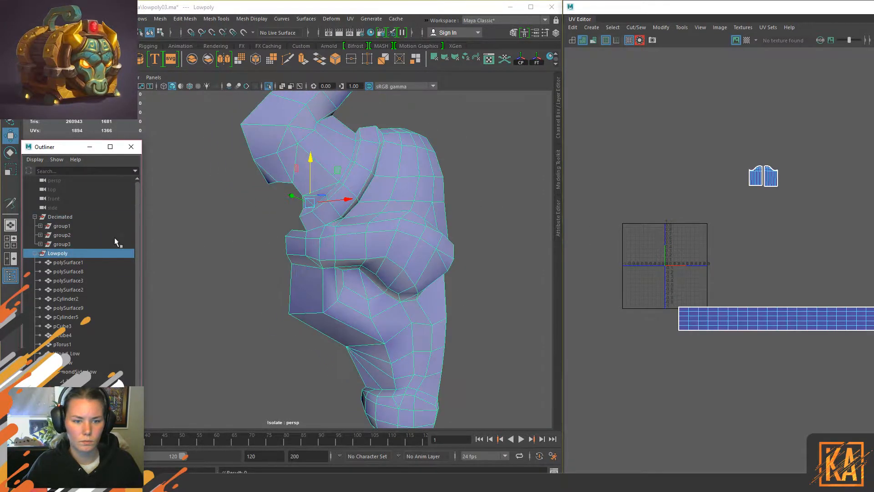
key(ctrl+1)
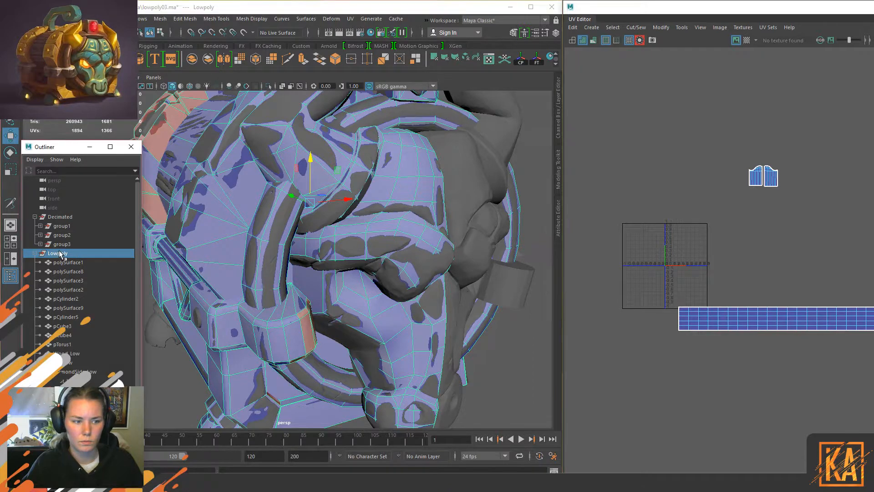
Step: Check the UVs of the individual low-poly parts one after another, from polySurface8 through to pCube4
click(70, 271)
click(74, 281)
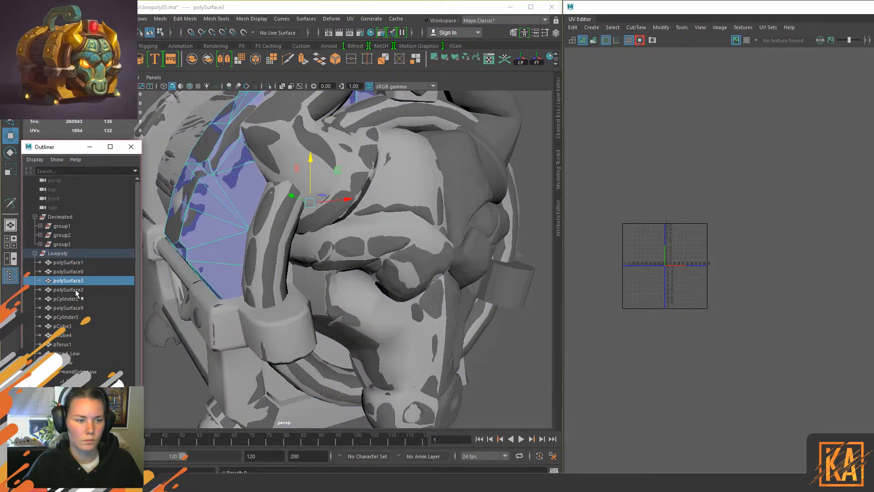
click(71, 299)
click(70, 307)
click(69, 318)
click(68, 327)
click(73, 317)
click(65, 326)
click(67, 335)
Step: Turn off isolate select in the UV Editor and display the UV shells of the whole Lowpoly group
click(639, 40)
click(628, 41)
click(627, 41)
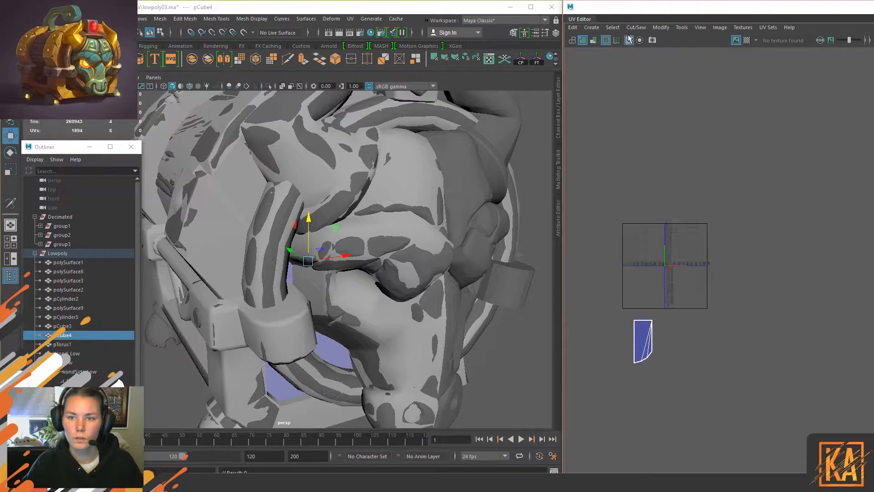
click(606, 41)
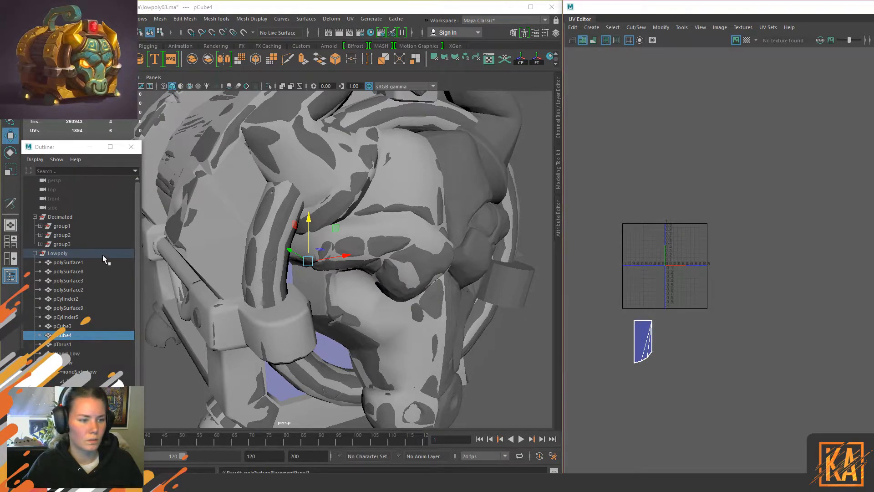
click(58, 254)
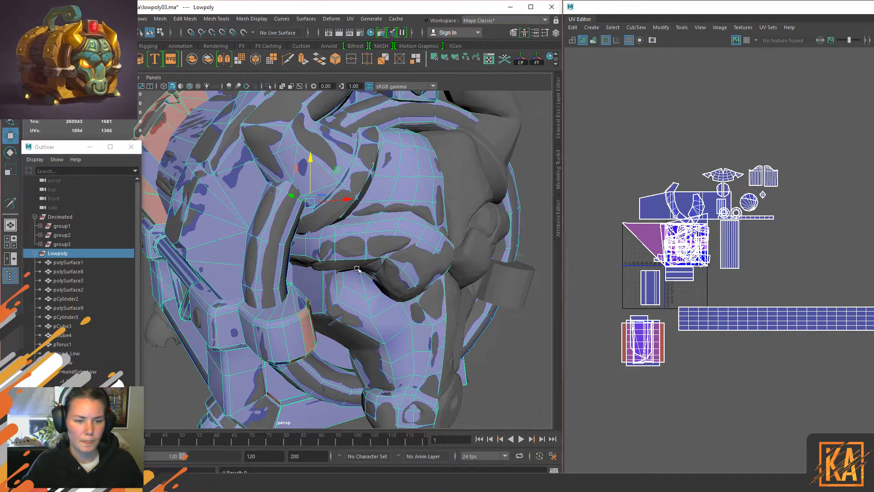
Step: Isolate the bull-head part polySurface1, bring its UV shells into close view and turn on the checker map
alt+drag(364, 222, 385, 214)
click(424, 156)
scroll(717, 244, up, 4)
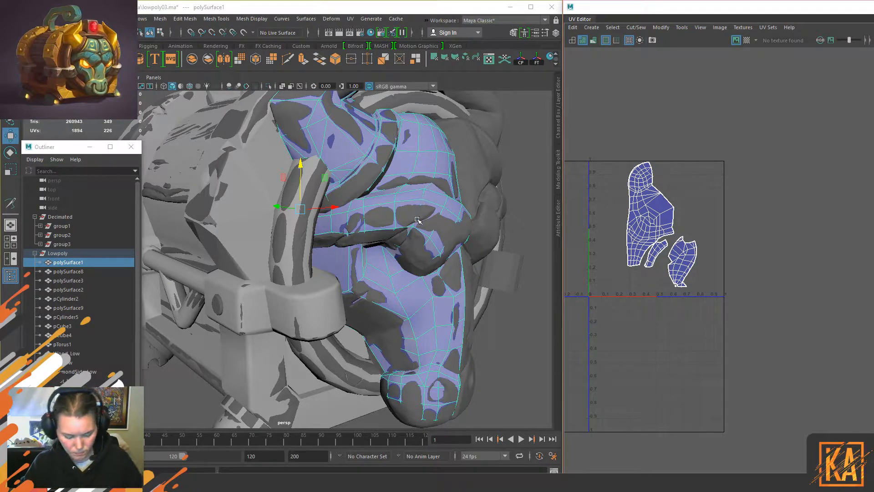
alt+drag(418, 249, 427, 281)
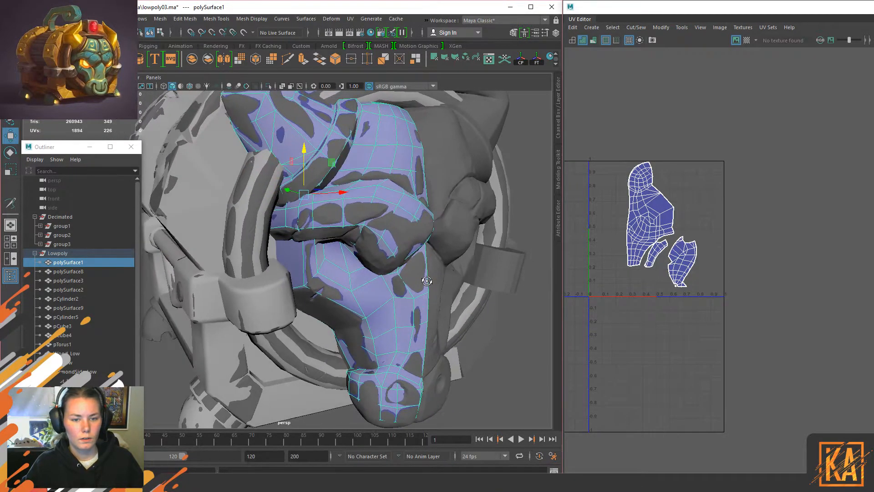
key(ctrl+1)
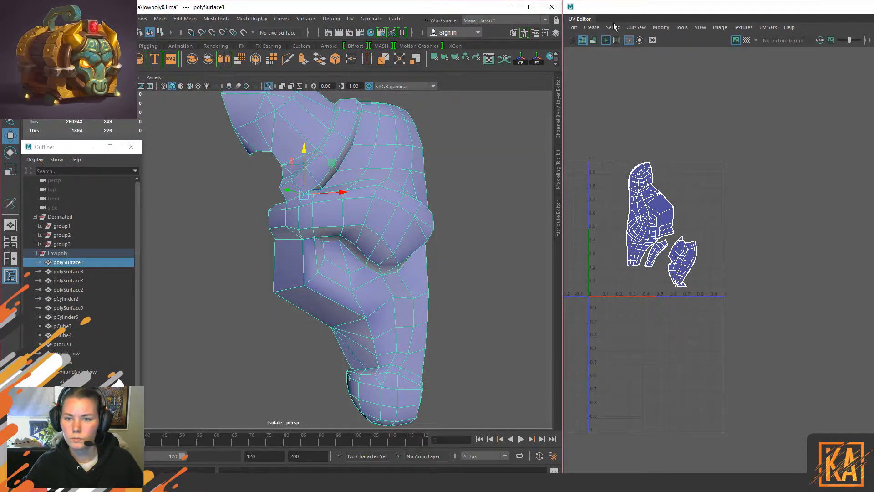
click(747, 40)
Step: Examine the checker pattern on the bull head's ear, face and muzzle for stretching and seam placement
alt+drag(460, 180, 479, 179)
right_drag(379, 154, 378, 183)
click(342, 121)
key(f)
alt+right_drag(430, 210, 373, 191)
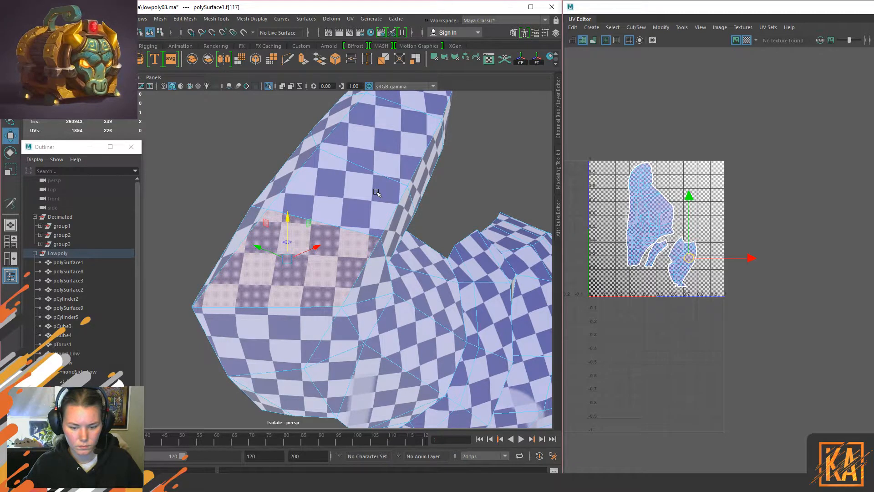
alt+drag(400, 218, 497, 171)
alt+drag(410, 288, 380, 305)
alt+middle_drag(381, 304, 404, 248)
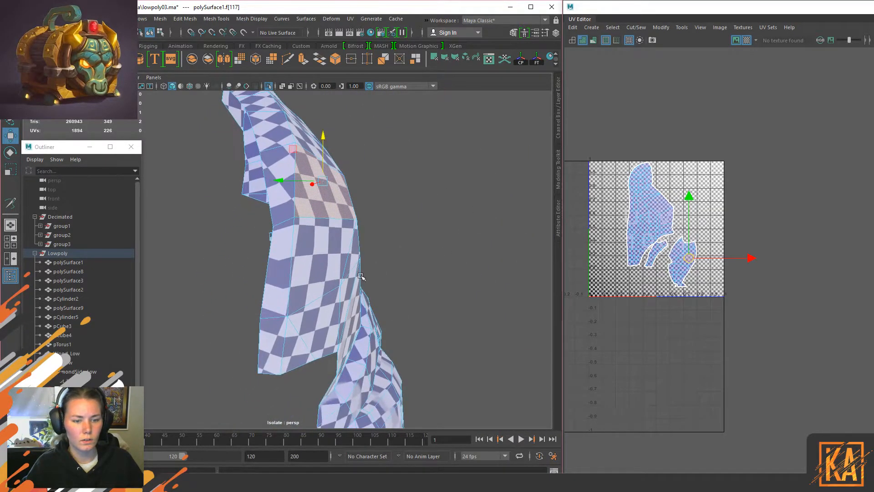
alt+drag(371, 291, 403, 255)
alt+drag(415, 329, 429, 326)
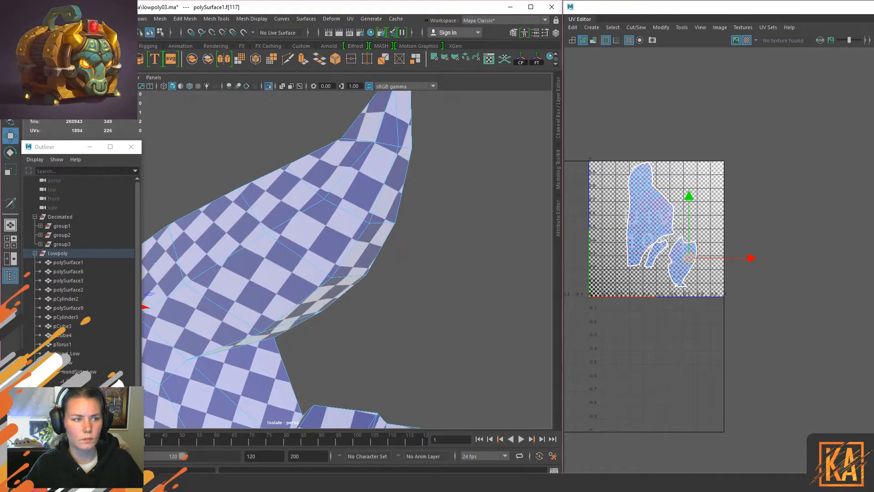
click(522, 58)
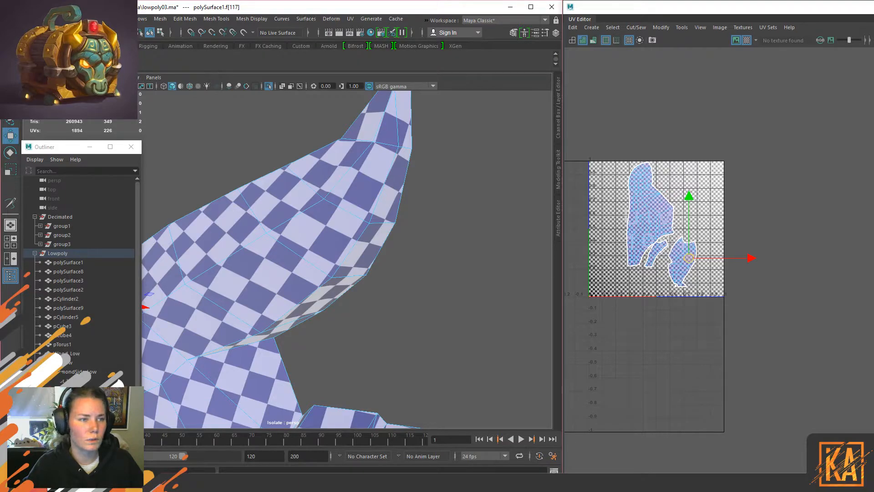
alt+drag(363, 181, 383, 146)
alt+drag(449, 248, 429, 253)
Step: Select the edge loop where the muzzle meets the face and cut the UVs along it
right_drag(335, 229, 335, 207)
click(348, 258)
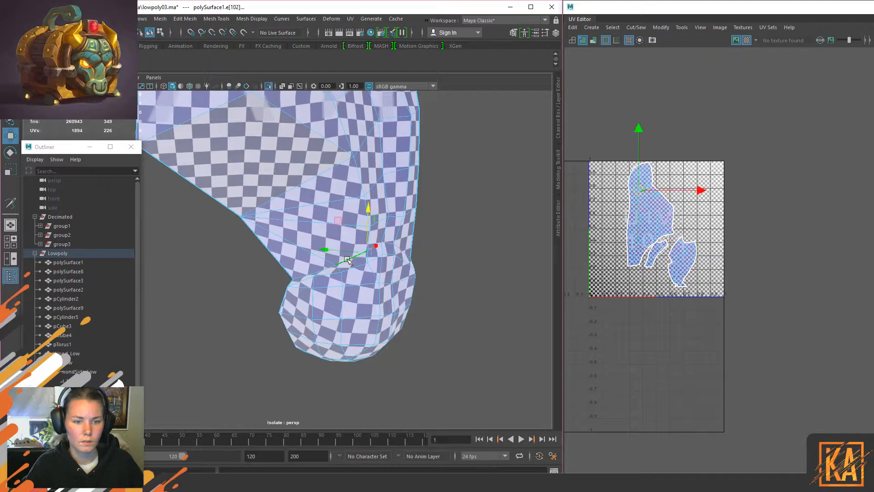
alt+drag(462, 258, 412, 256)
scroll(687, 233, up, 5)
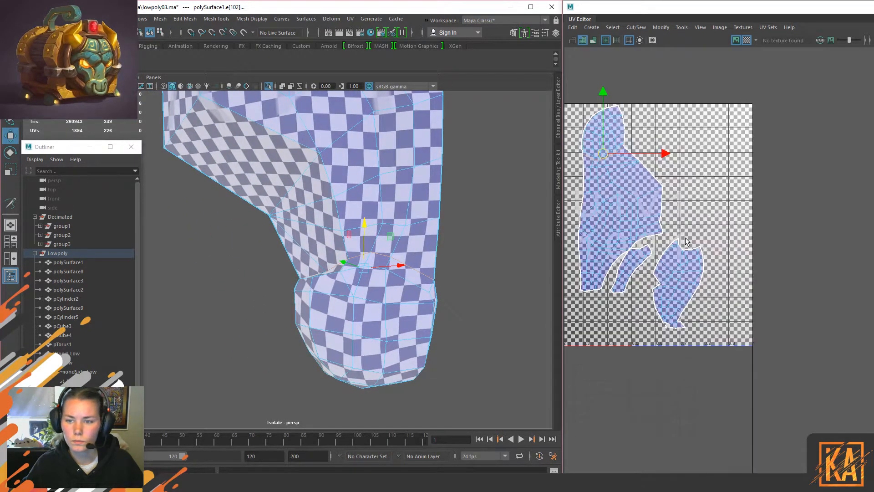
alt+middle_drag(628, 132, 703, 176)
alt+drag(397, 232, 399, 237)
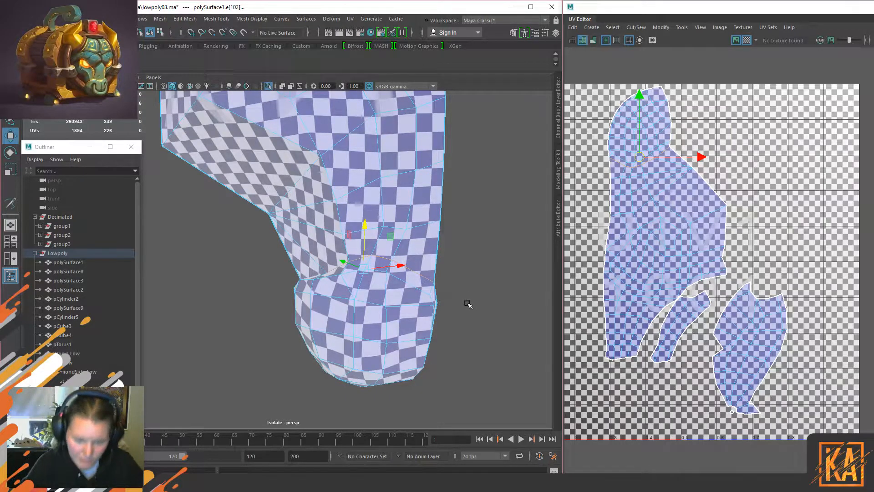
alt+middle_drag(504, 266, 305, 271)
alt+drag(304, 271, 271, 266)
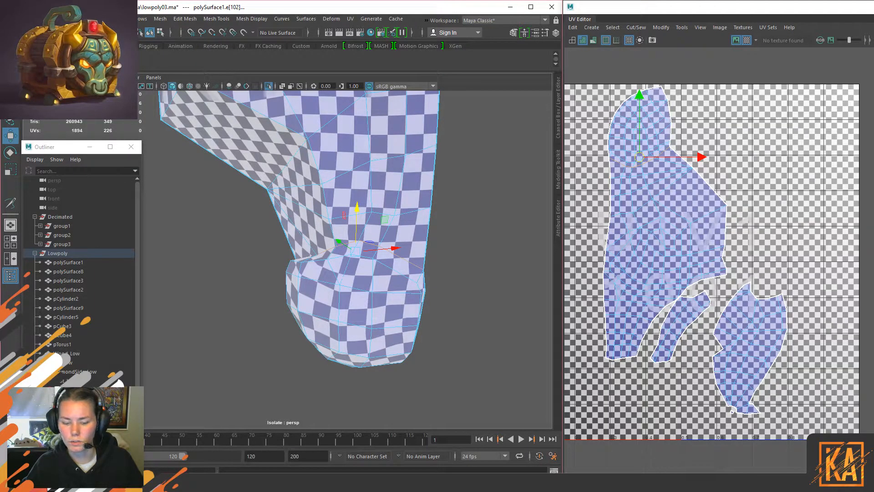
key(y)
mouse_move(663, 152)
mouse_down()
mouse_move(629, 167)
mouse_move(612, 160)
mouse_up()
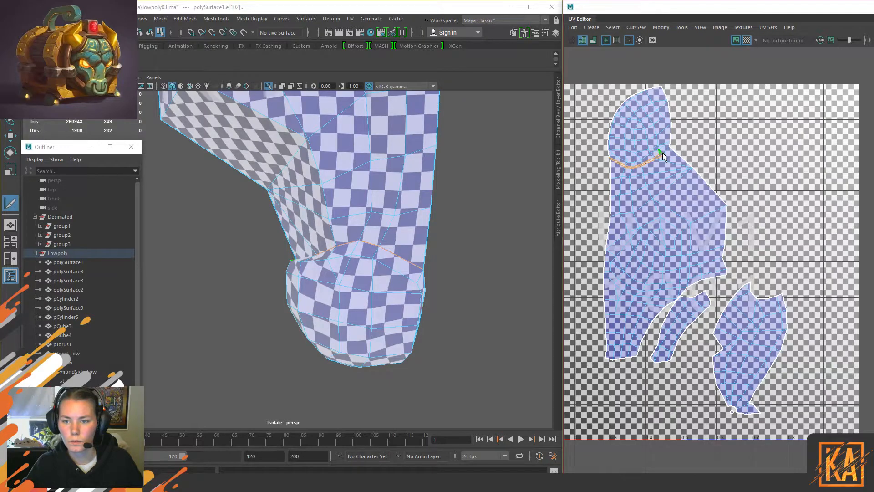
Step: Cut the remaining edge at the outer corner of the muzzle seam to separate the muzzle shell
alt+middle_drag(695, 142, 651, 222)
scroll(654, 256, up, 4)
alt+middle_drag(654, 256, 719, 286)
click(632, 190)
key(w)
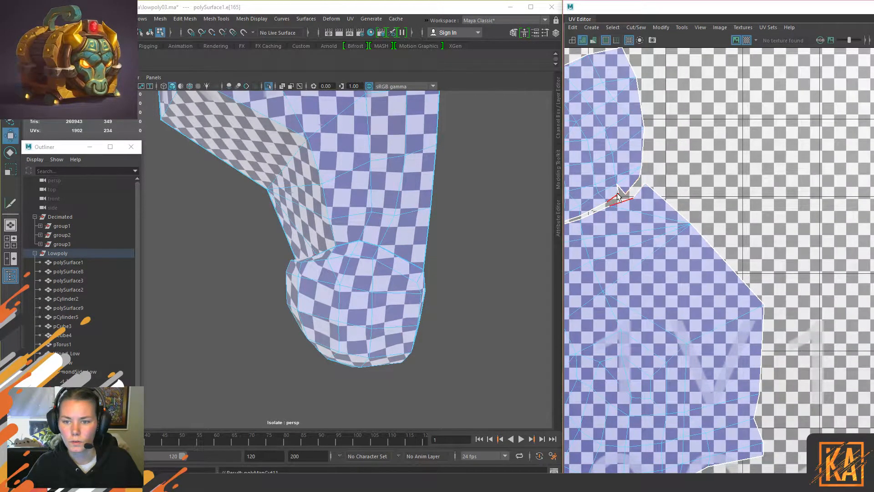
Step: Sew the small stray cut edge inside the muzzle shell, beside the seam's outer corner
right_drag(619, 188, 651, 190)
key(y)
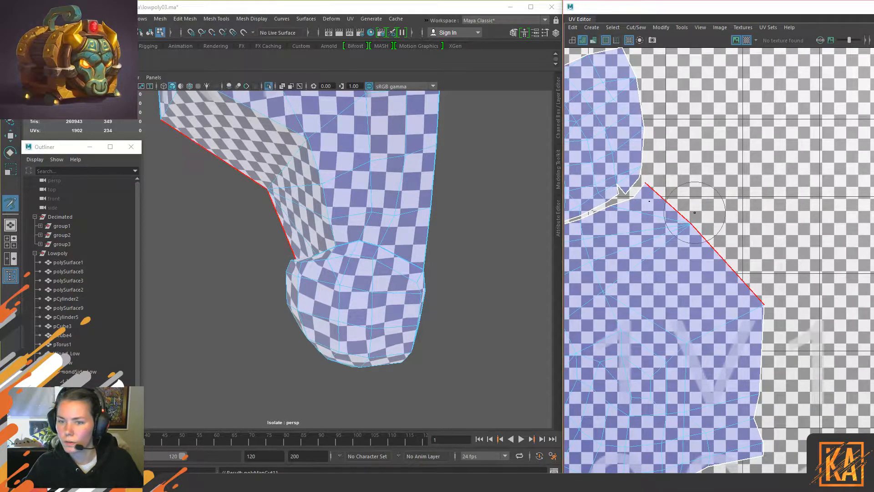
right_click(696, 178)
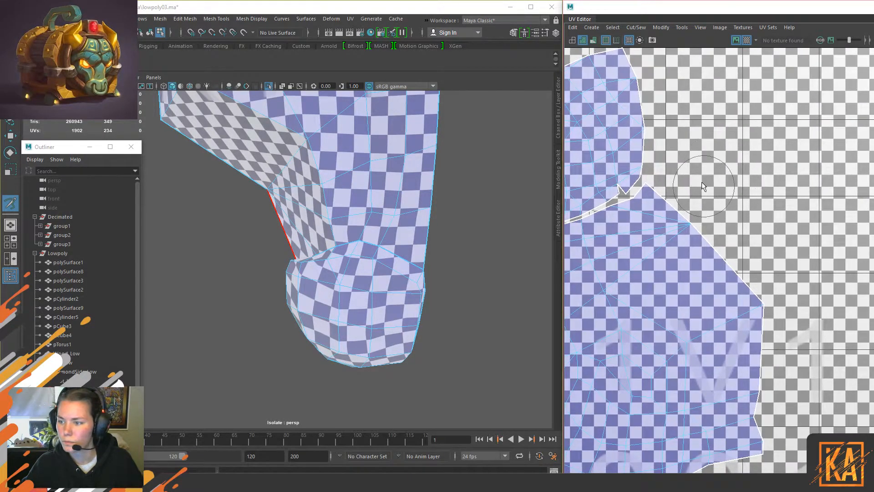
right_click(717, 160)
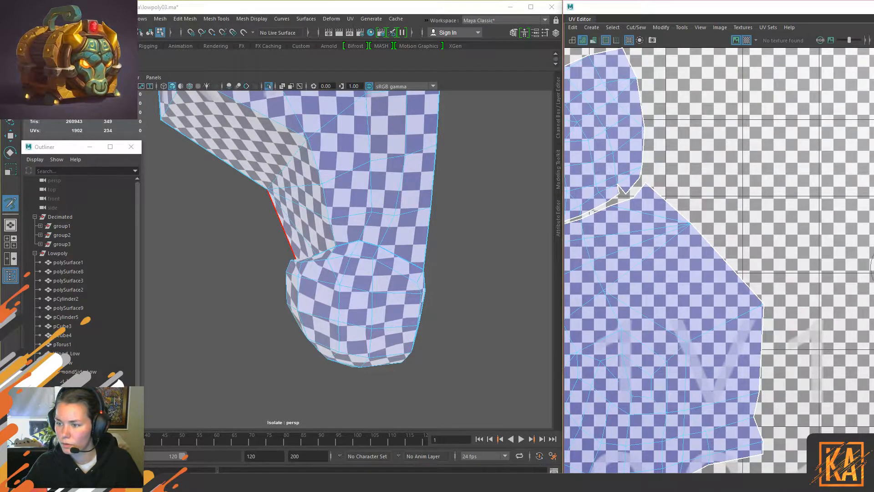
key(w)
right_drag(611, 189, 613, 165)
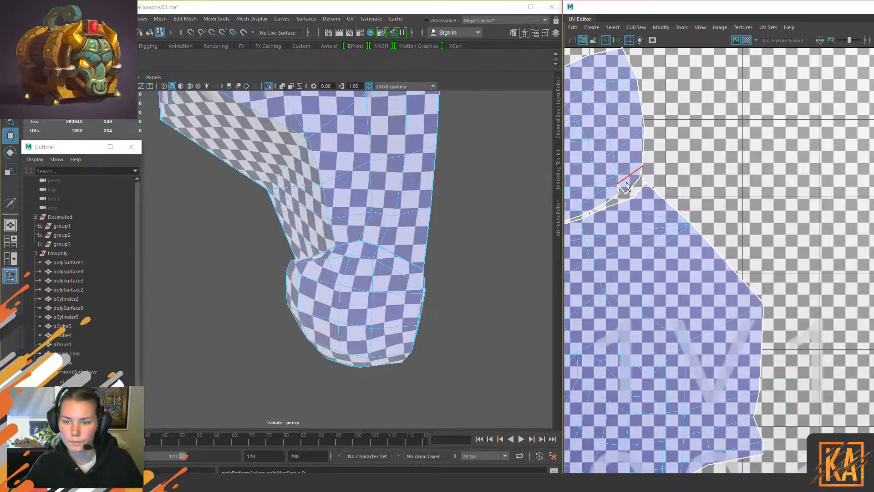
click(621, 189)
key(shift+s)
click(679, 171)
Step: Unfold the face and muzzle UV shells of polySurface1 and move the muzzle shell slightly clear of the face
alt+middle_drag(662, 242, 765, 259)
right_drag(731, 210, 716, 196)
click(726, 266)
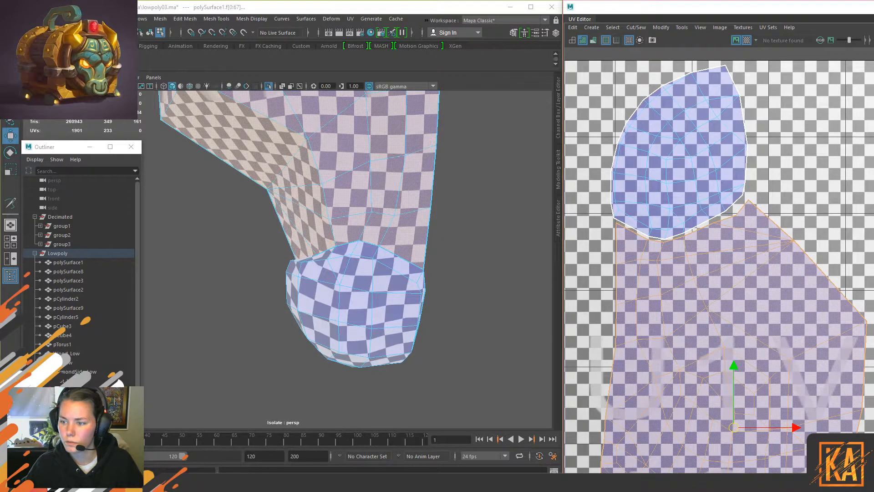
key(ctrl+u)
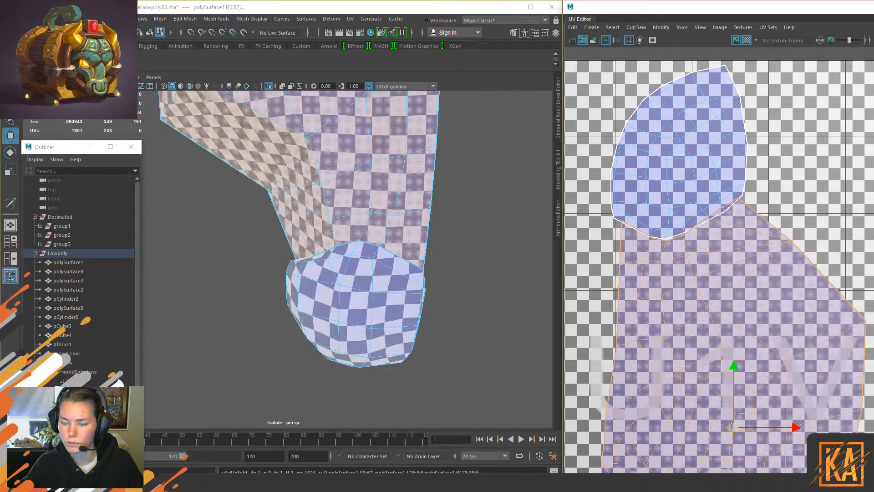
click(683, 185)
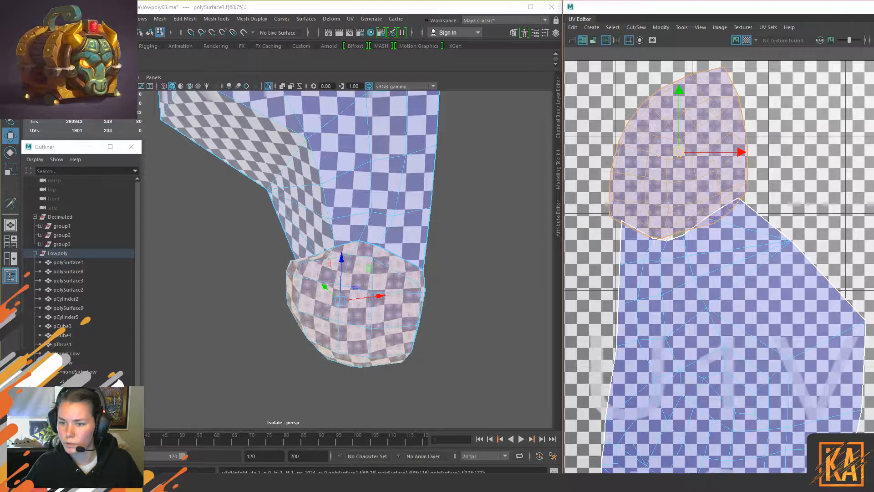
key(ctrl+u)
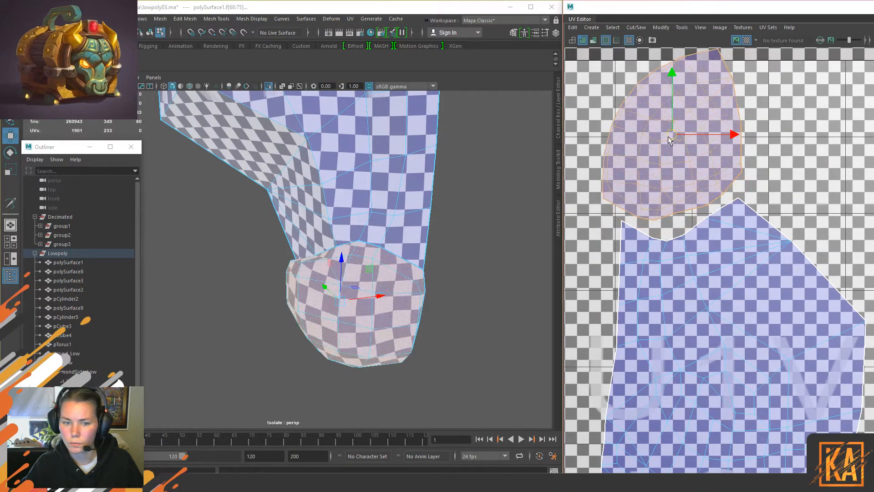
alt+drag(410, 255, 513, 201)
alt+drag(429, 234, 381, 197)
key(F8)
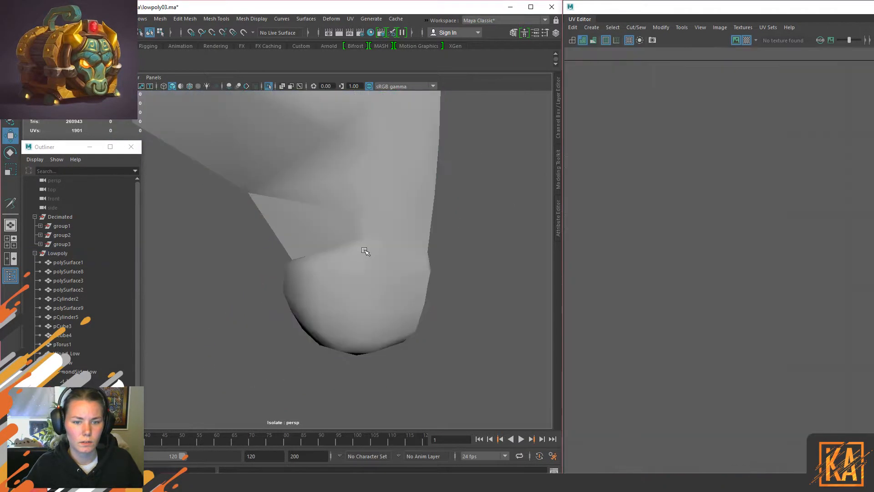
Step: Select polySurface1 and rotate all of its UV shells by 180 degrees
click(365, 250)
mouse_move(436, 277)
alt+mouse_down()
mouse_move(448, 268)
mouse_move(428, 263)
alt+mouse_up()
alt+right_drag(429, 263, 334, 207)
alt+middle_drag(323, 180, 333, 234)
alt+drag(333, 233, 419, 231)
scroll(733, 281, down, 6)
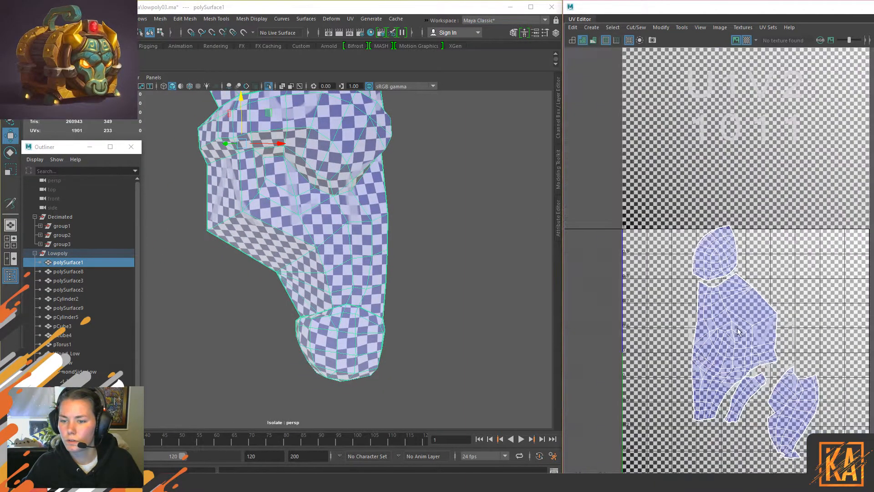
drag(627, 150, 762, 394)
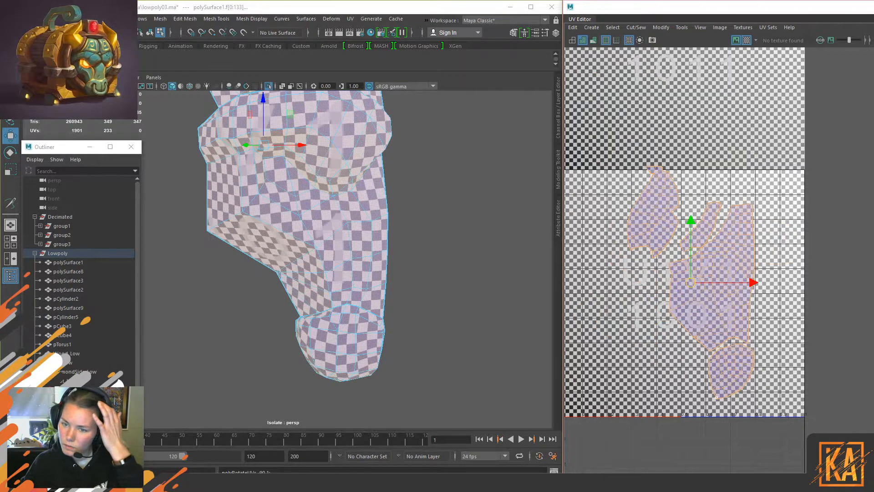
Step: Turn off the checker display, move the narrow curved strip shell clear of the face shell and unfold it
click(748, 40)
right_drag(737, 146, 719, 173)
click(700, 223)
drag(699, 224, 703, 213)
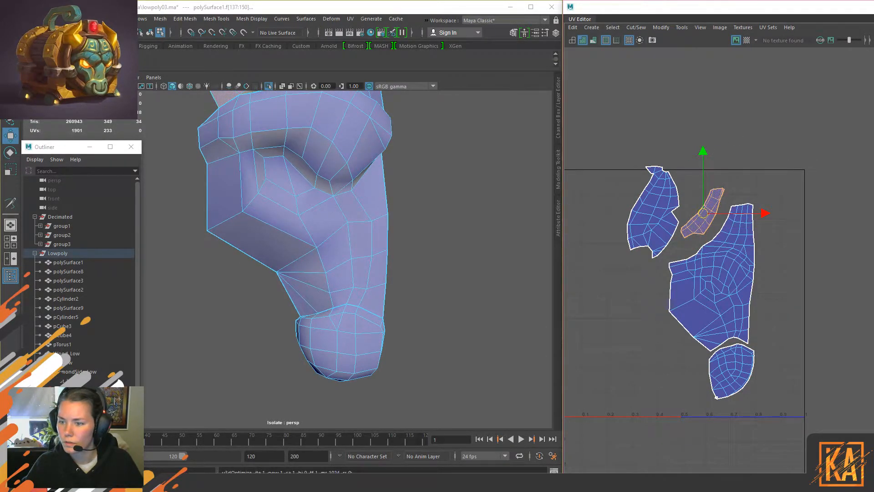
key(ctrl+u)
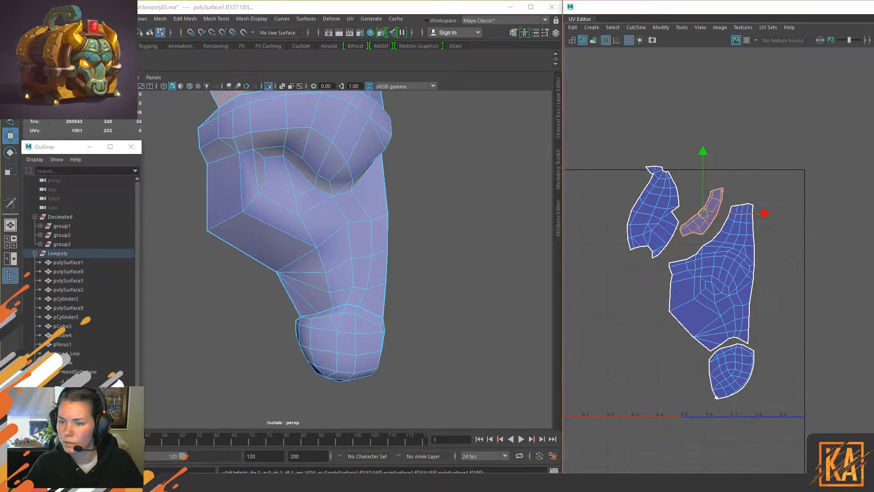
click(653, 213)
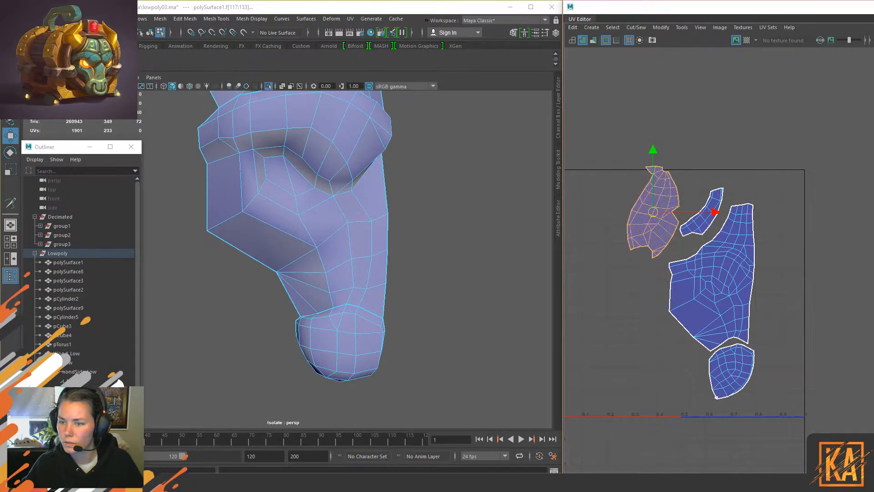
key(ctrl+u)
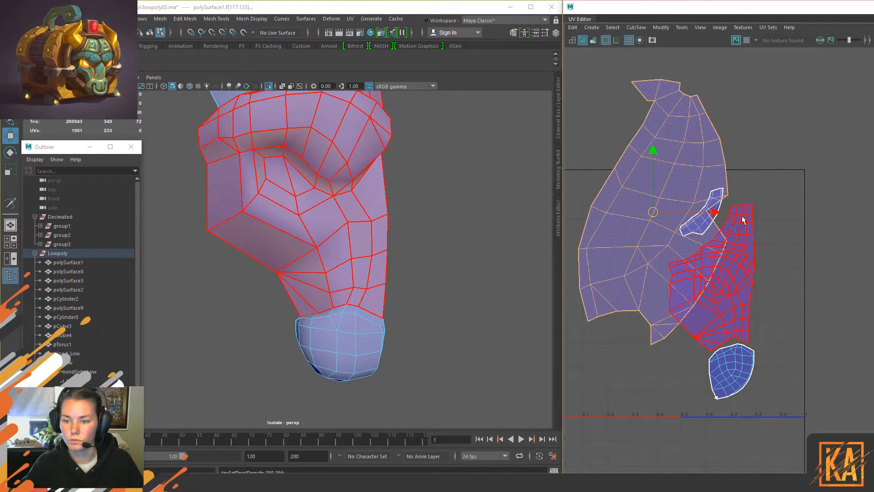
key(ctrl+z)
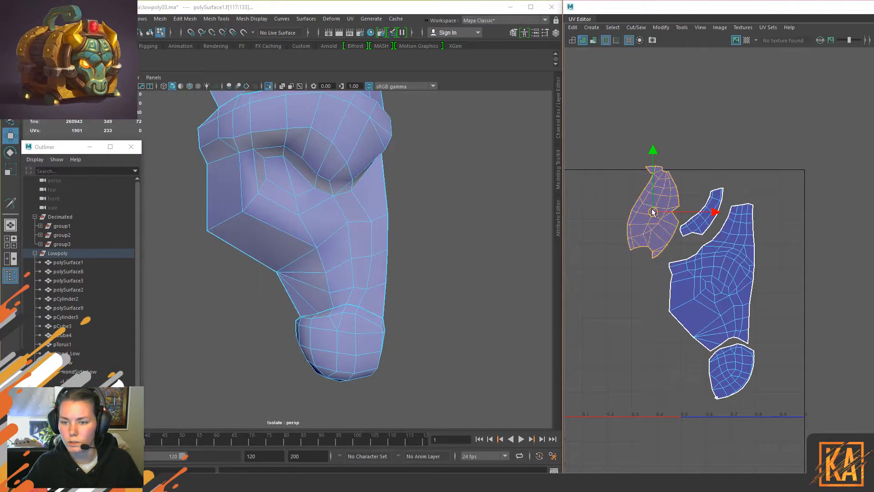
Step: Scale all of polySurface1's UV shells up to about twice their size and move them to the lower left of the UV grid
scroll(652, 212, down, 2)
drag(585, 160, 802, 305)
key(r)
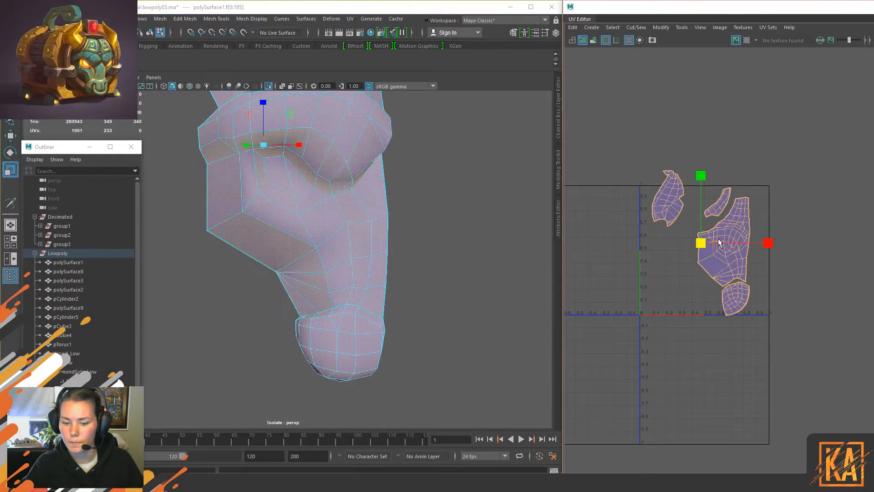
middle_drag(717, 243, 772, 214)
key(w)
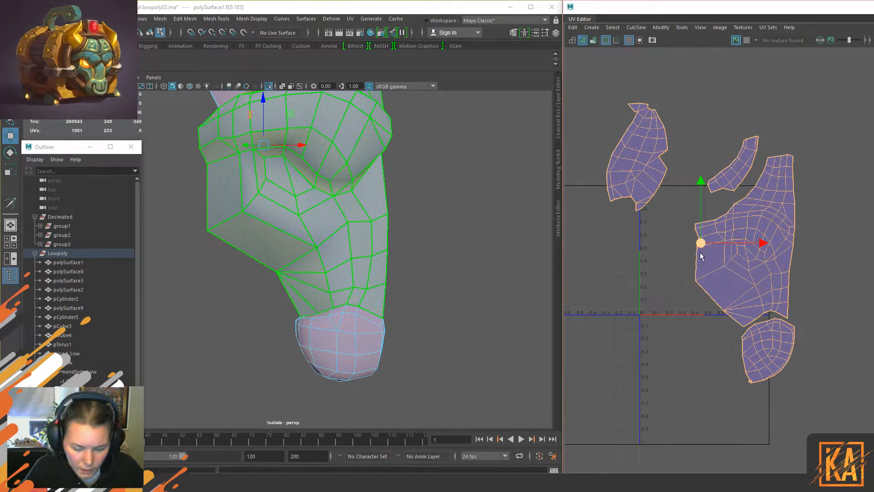
scroll(761, 280, down, 4)
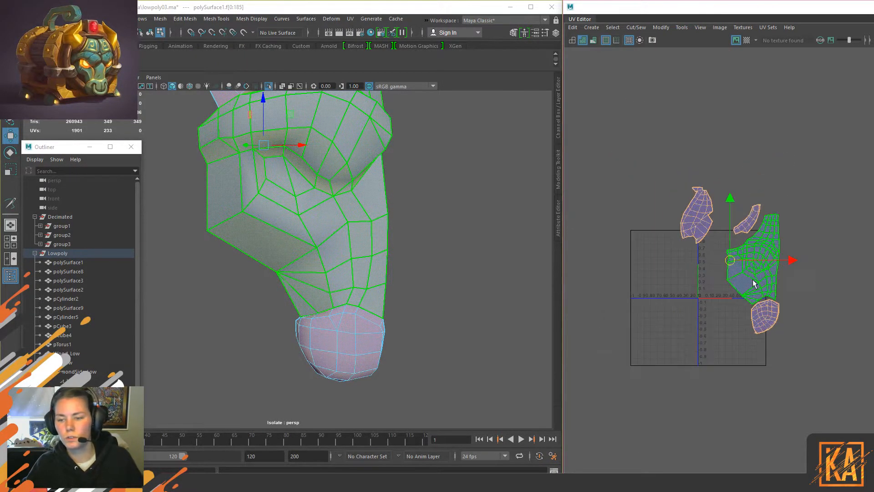
middle_drag(726, 268, 628, 373)
alt+middle_drag(770, 314, 790, 267)
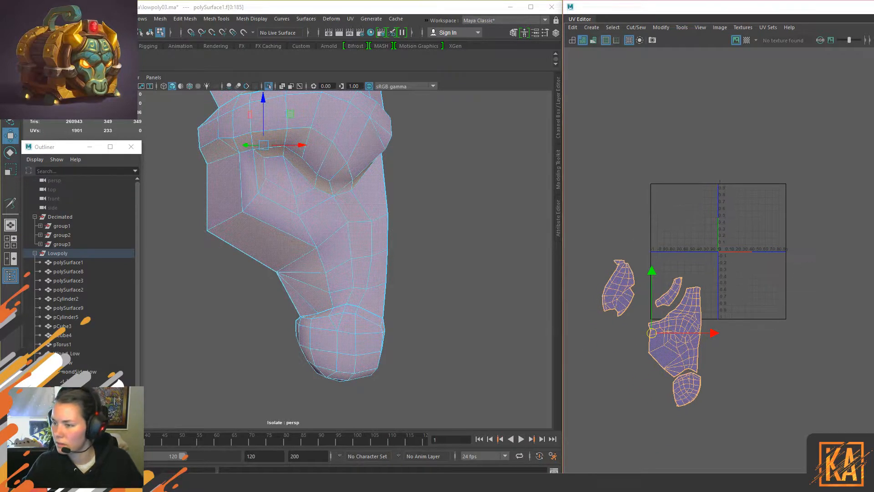
click(766, 241)
Step: Move the tiny single-face UV shell next to the upper tip of the large leaf-shaped shell
scroll(743, 289, up, 5)
click(602, 436)
click(613, 440)
drag(612, 441, 711, 351)
alt+middle_drag(646, 295, 735, 325)
click(777, 347)
drag(804, 382, 593, 137)
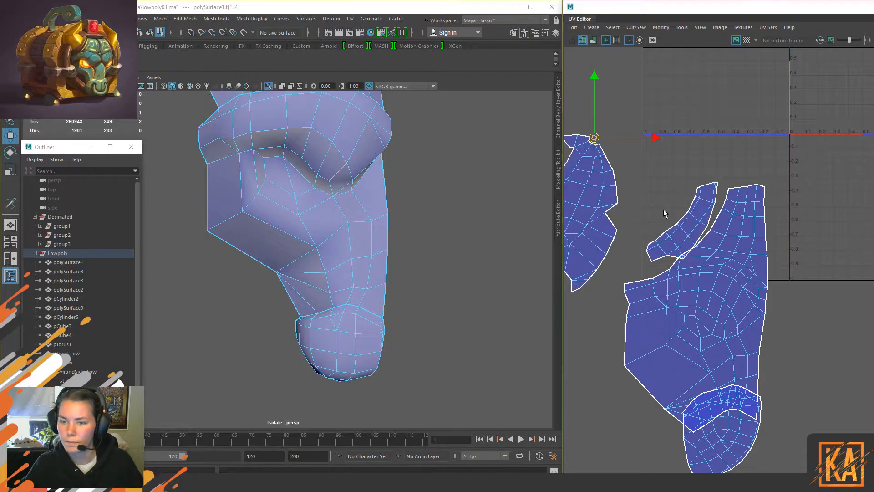
Step: Move the narrow curved strip shell and the muzzle shell apart from the face shell so they no longer overlap
click(682, 223)
drag(681, 225, 665, 211)
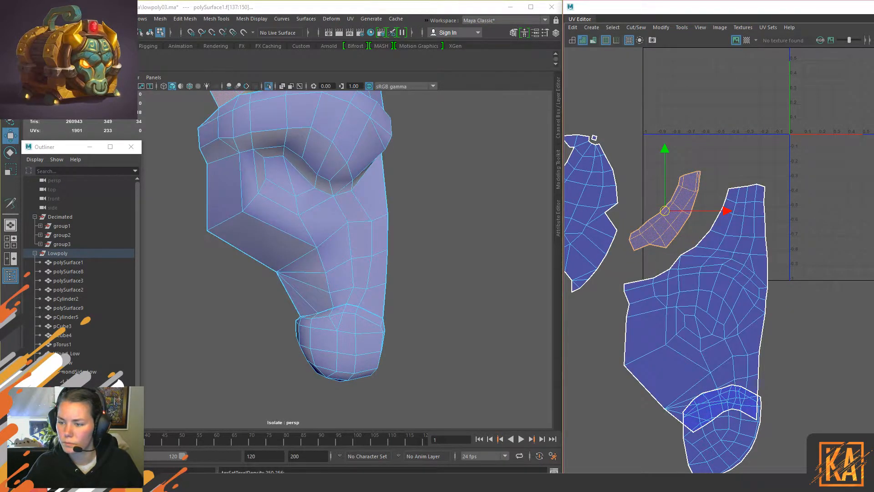
click(714, 131)
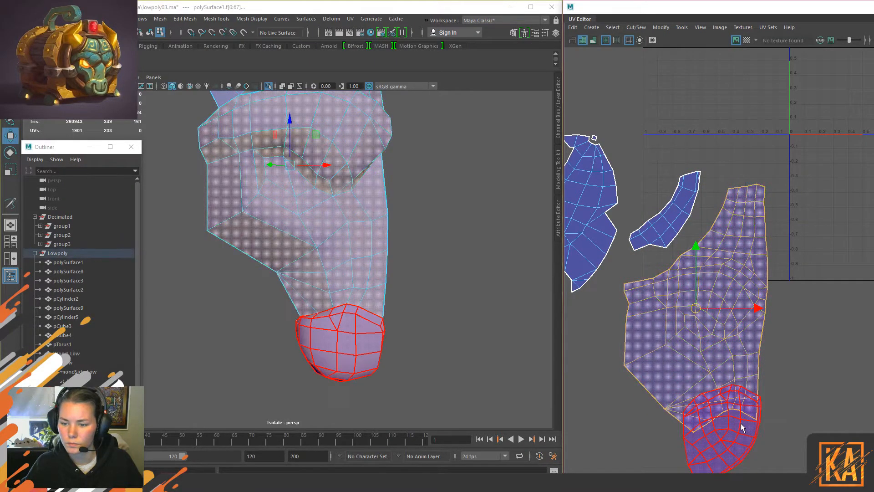
click(721, 428)
drag(720, 428, 733, 471)
Step: Move the leaf-shaped shell closer to the strip and face shells, with the tiny single-face shell beside its tip
scroll(741, 344, down, 5)
click(630, 187)
drag(624, 189, 683, 254)
click(656, 204)
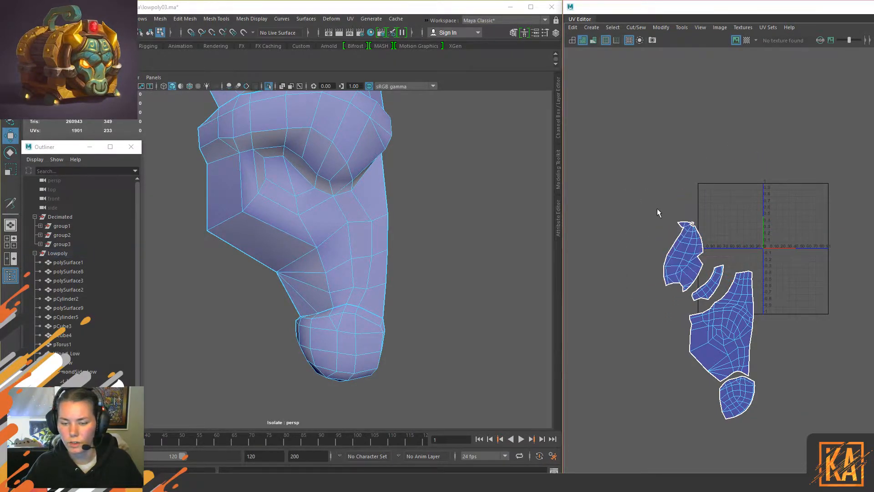
click(693, 224)
drag(698, 225, 699, 225)
Step: Select all the UV shells of polySurface1
drag(581, 154, 799, 443)
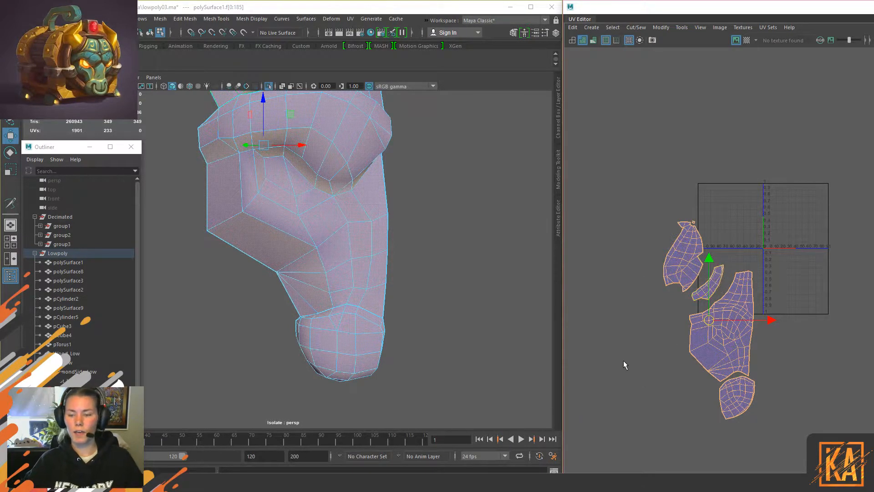
alt+middle_drag(703, 369, 696, 331)
scroll(694, 330, down, 1)
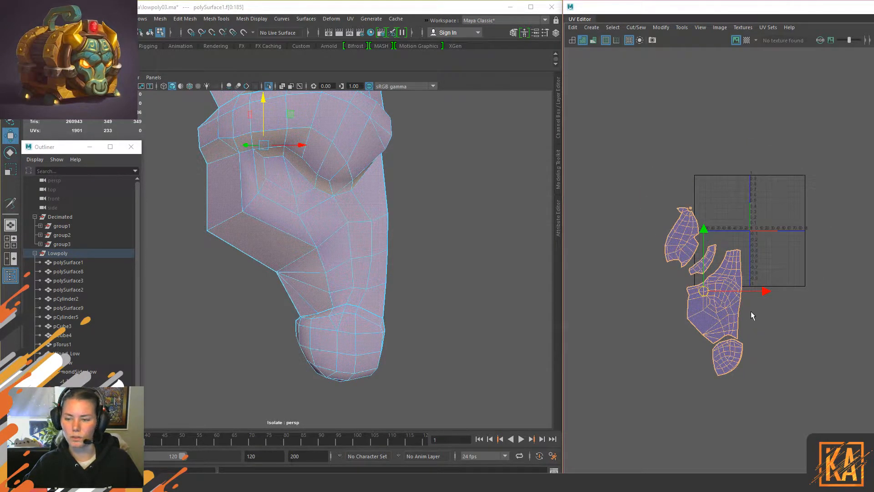
scroll(750, 312, up, 2)
alt+middle_drag(683, 264, 695, 269)
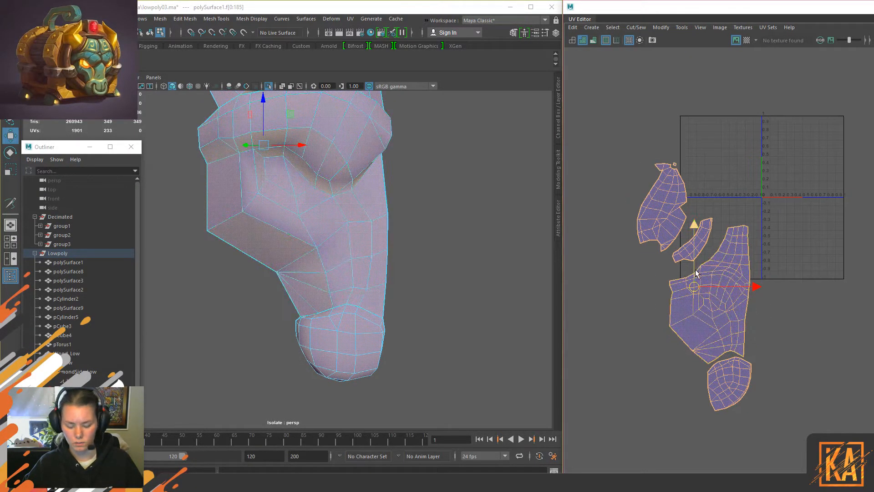
key(r)
drag(692, 288, 682, 288)
key(ctrl+z)
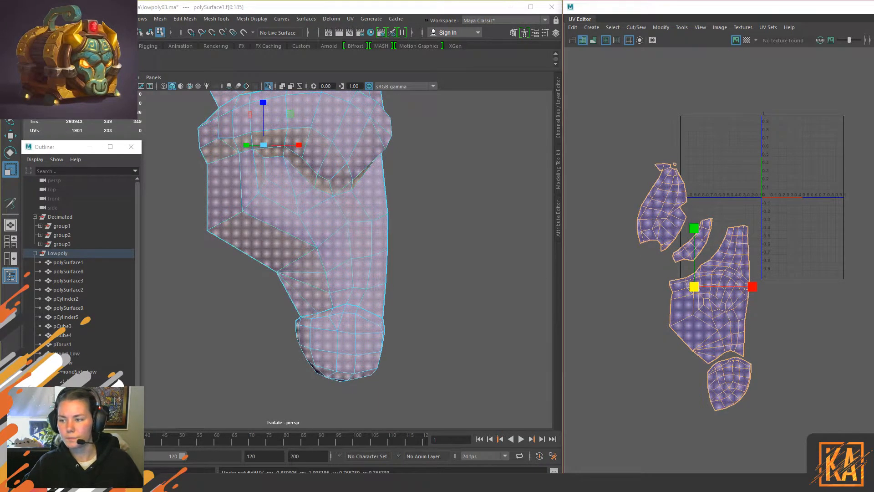
Step: Move the whole group of bull-head UV shells to the empty area at the lower right of the UV grid
scroll(726, 241, down, 2)
key(w)
drag(689, 278, 826, 395)
alt+middle_drag(729, 274, 642, 273)
scroll(648, 276, down, 1)
drag(737, 383, 807, 363)
Step: Return to object selection with polySurface1 selected and exit isolate view to bring back the full chest
right_drag(279, 206, 324, 178)
click(421, 177)
click(317, 226)
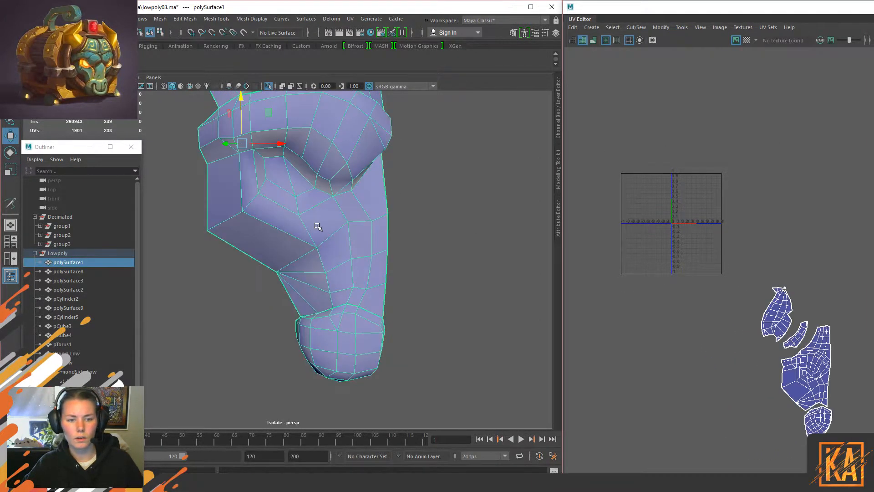
key(ctrl+1)
alt+drag(462, 231, 423, 181)
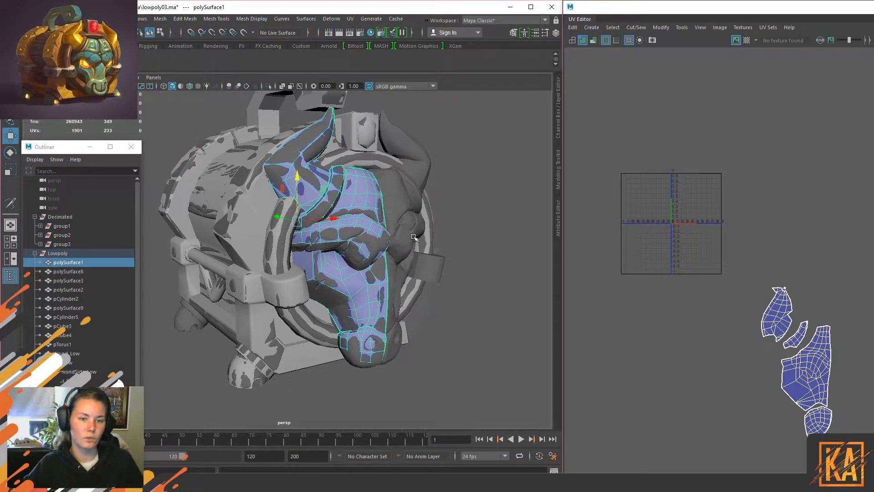
alt+middle_drag(380, 332, 411, 319)
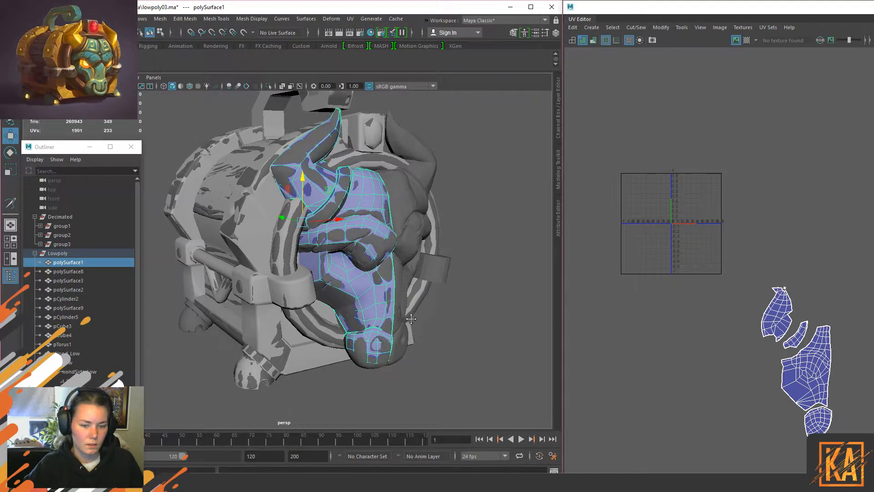
alt+drag(411, 319, 438, 346)
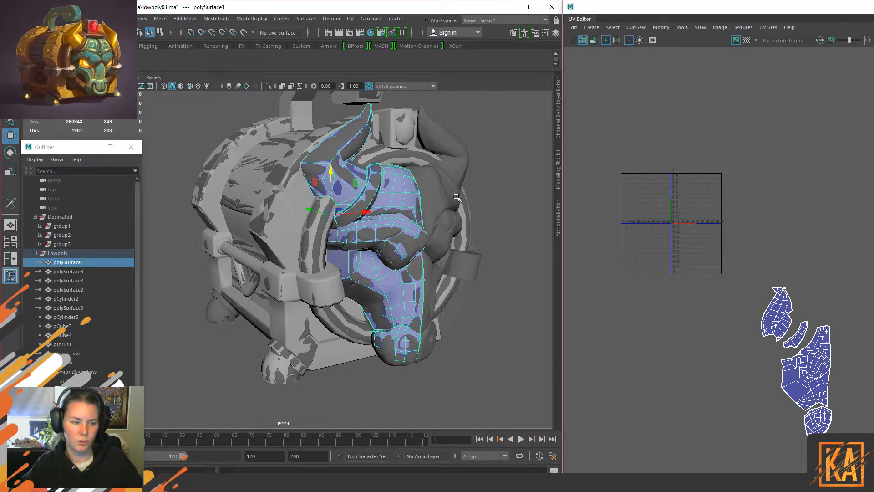
alt+drag(461, 312, 468, 323)
alt+middle_drag(281, 236, 292, 244)
alt+drag(351, 262, 380, 278)
Step: Select the bull head together with the ring pTorus1 and move the ring's long strip shell beside the bull-head shells
click(377, 312)
click(380, 278)
click(424, 212)
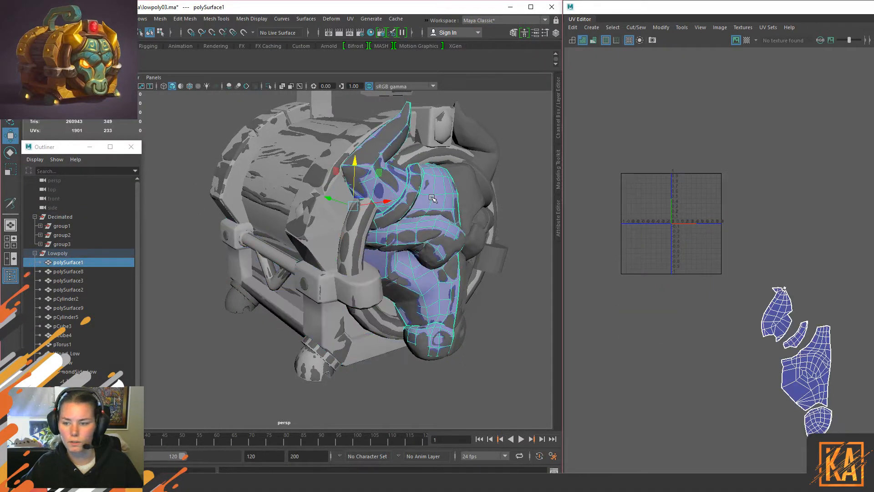
shift+click(353, 233)
alt+middle_drag(725, 288, 675, 236)
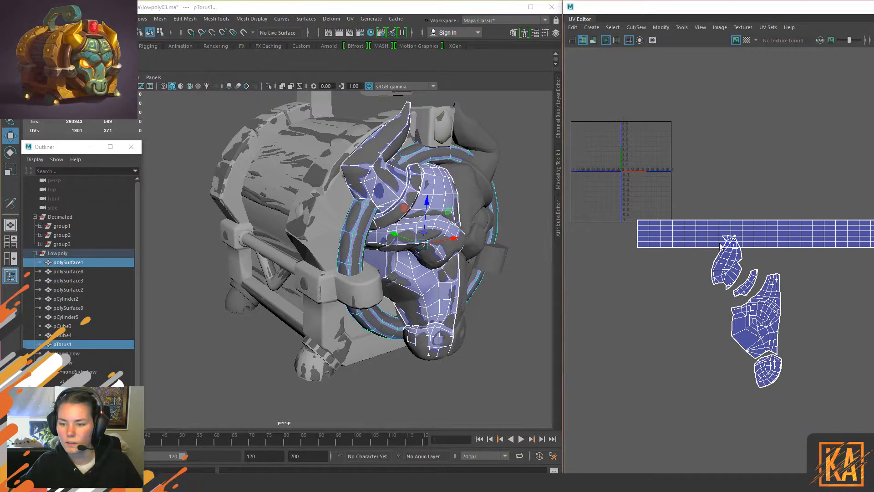
right_drag(719, 245, 769, 238)
click(818, 236)
drag(765, 233, 843, 213)
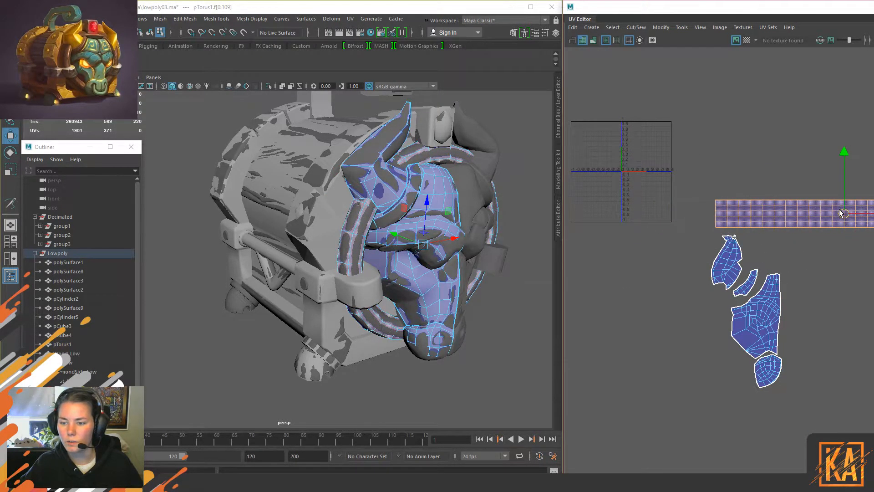
alt+middle_drag(862, 211, 770, 212)
drag(744, 221, 836, 352)
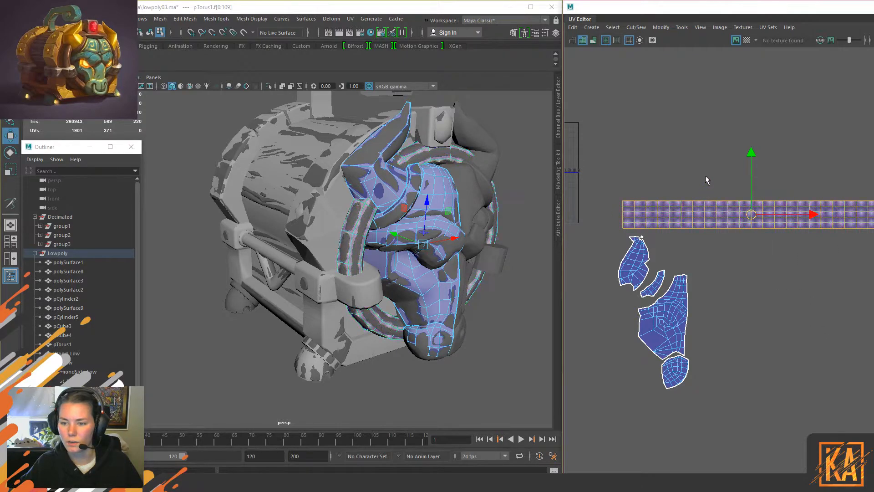
scroll(764, 216, down, 2)
drag(755, 215, 806, 306)
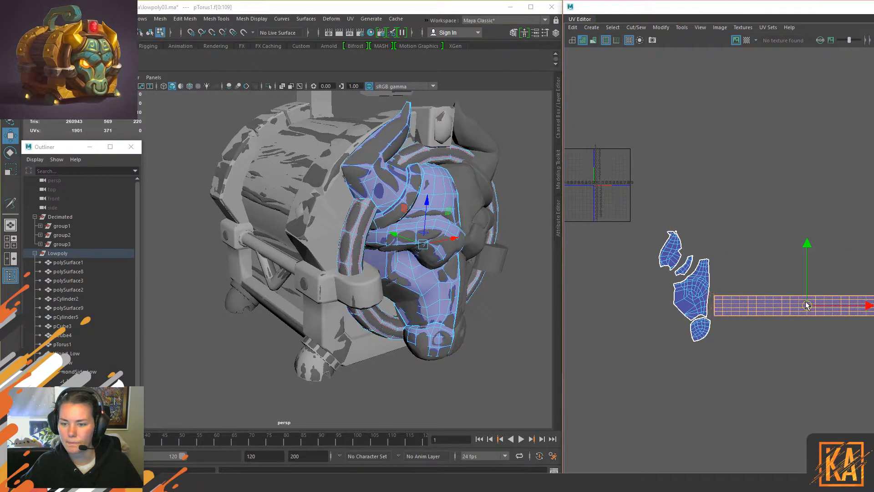
Step: Add the front foot and the side rail with its triangular piece to the selection to display their UVs
shift+click(309, 361)
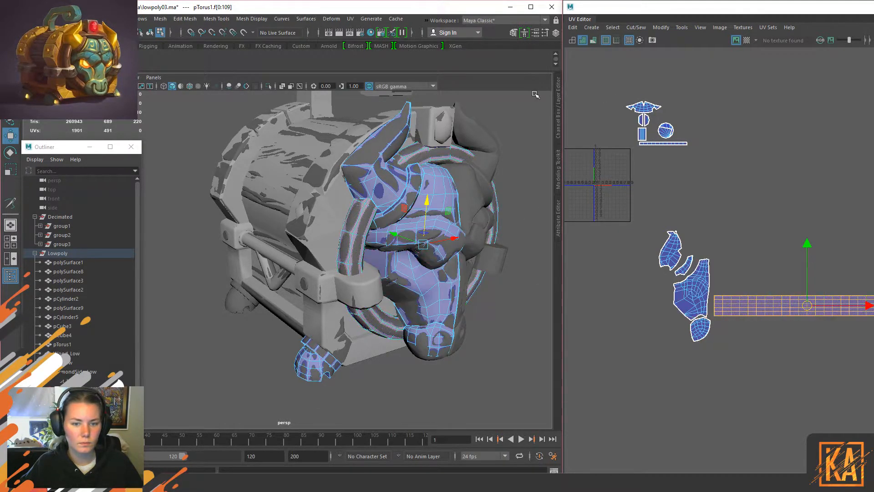
shift+click(270, 254)
shift+click(262, 268)
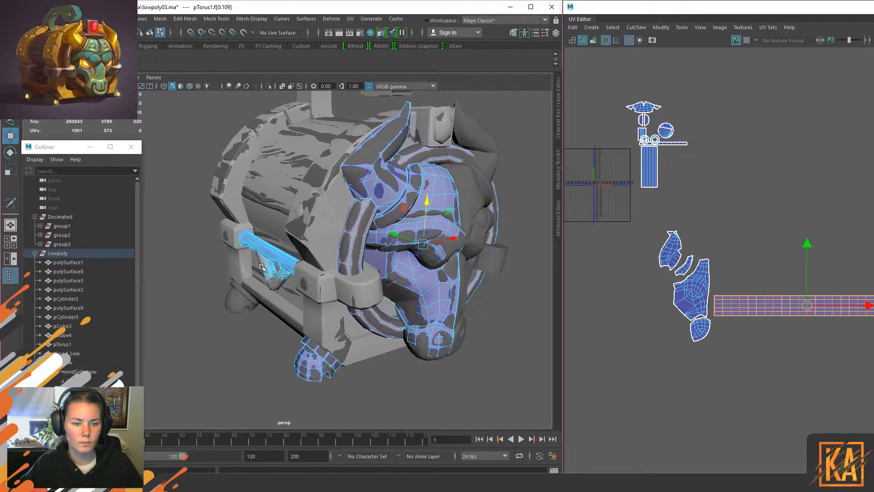
shift+click(261, 267)
shift+click(261, 267)
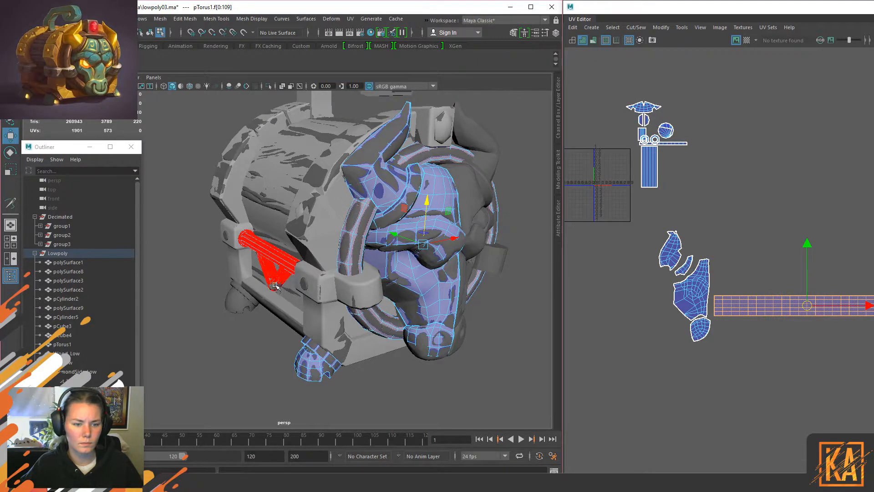
alt+middle_drag(692, 202, 738, 192)
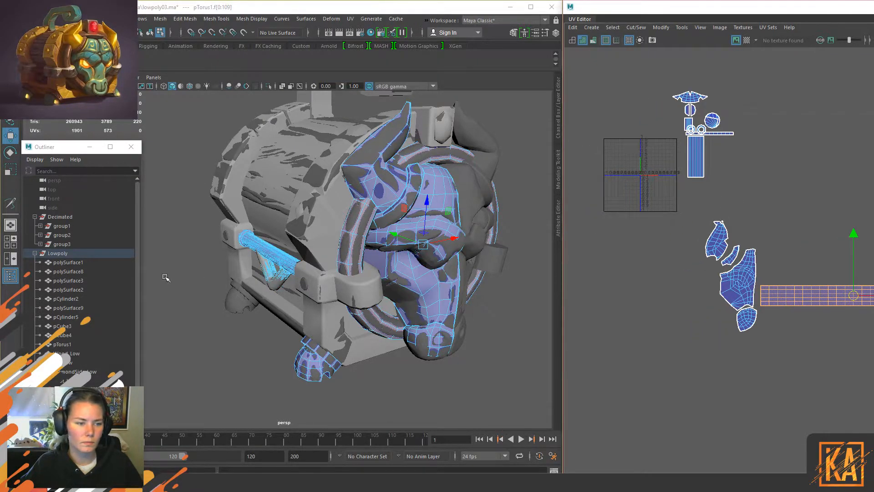
Step: Show the UVs of the whole Lowpoly group and move the gem block's strip and the curved shell overlapping it to the left of the UV grid
click(52, 257)
alt+middle_drag(724, 108, 724, 151)
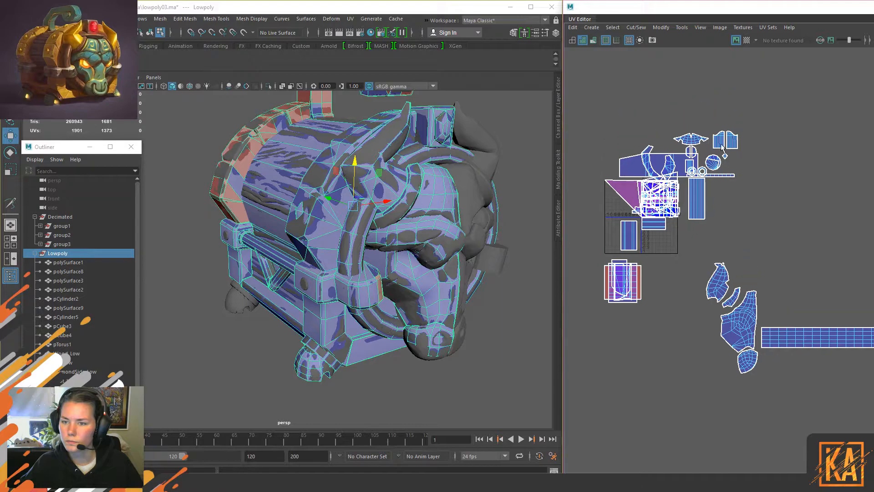
right_drag(724, 151, 792, 112)
drag(793, 112, 694, 154)
shift+click(686, 165)
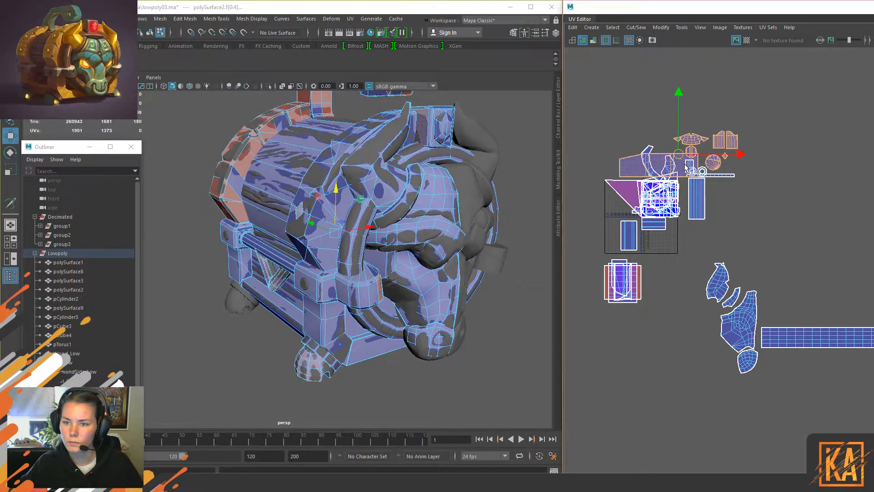
click(654, 174)
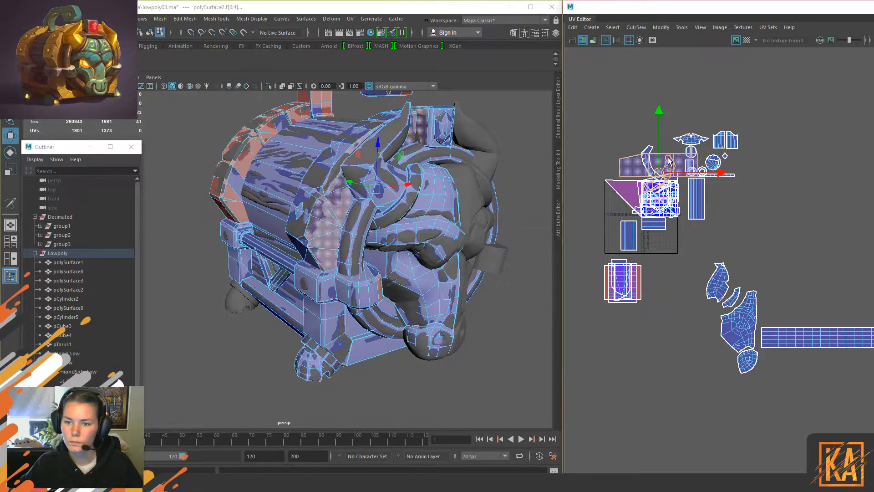
drag(658, 172, 596, 175)
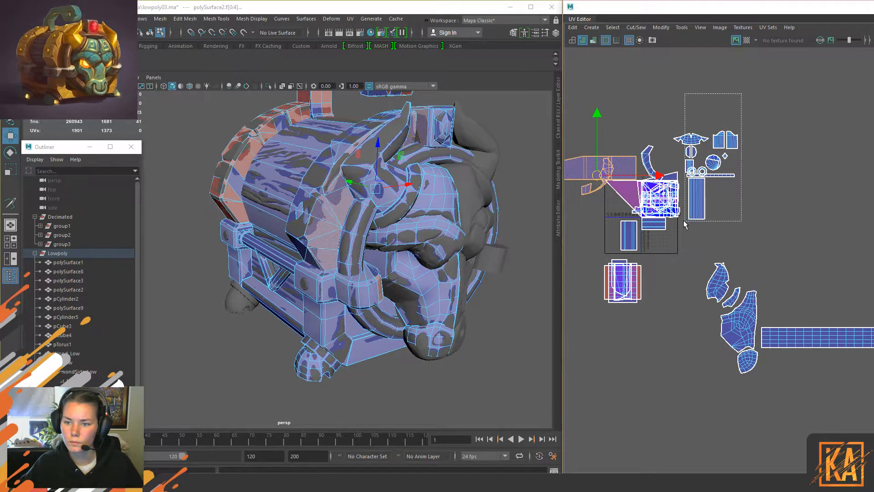
Step: Move the foot and rail shells beside the bull-head shells and place the small foot pieces just above the ring's long strip
drag(740, 94, 674, 230)
drag(707, 181, 792, 272)
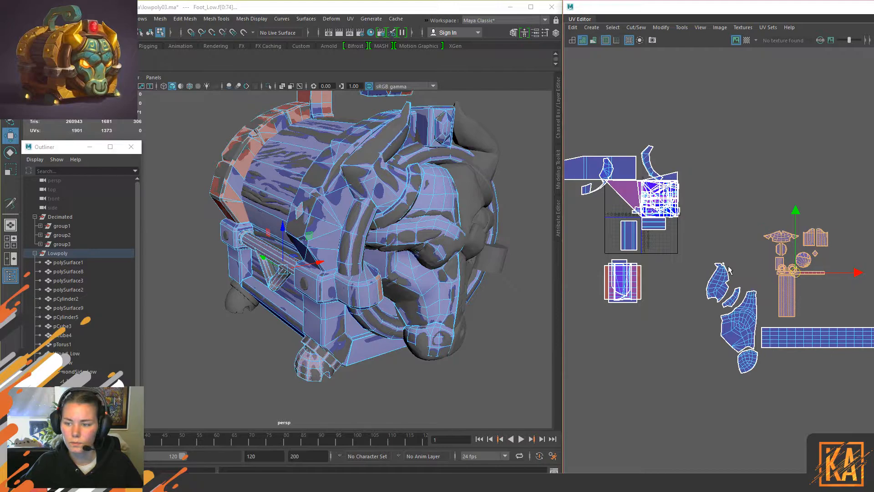
scroll(734, 267, up, 3)
click(786, 225)
drag(801, 167, 663, 269)
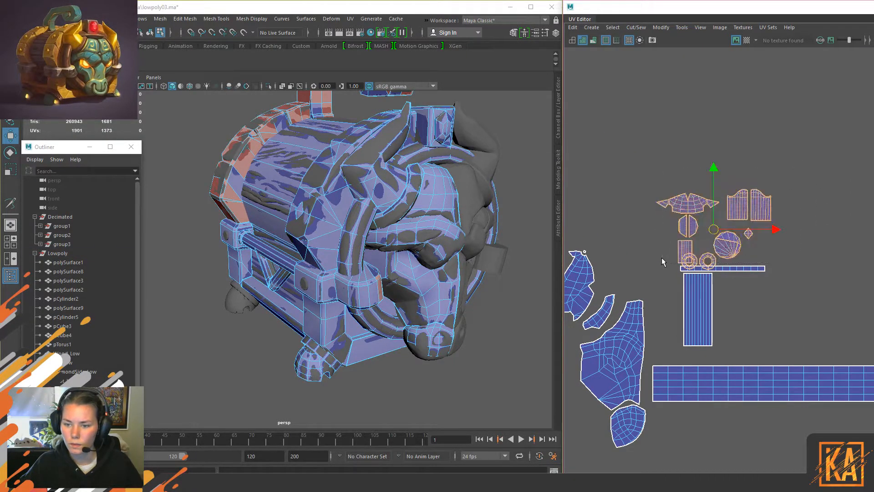
drag(712, 229, 782, 311)
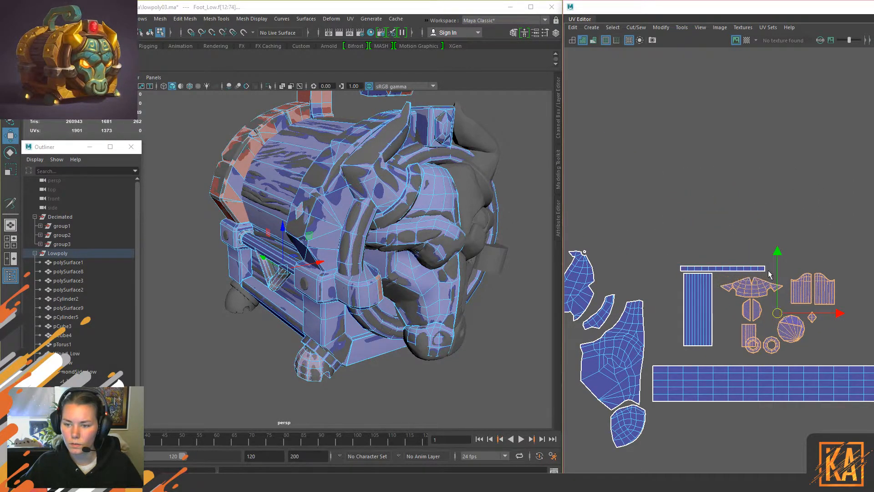
Step: Lay the striped rail shell horizontally above the ring's strip, place the thin strip over it, and select the whole gathered group
alt+middle_drag(770, 278, 723, 235)
click(730, 137)
click(655, 275)
drag(654, 273, 668, 418)
alt+middle_drag(724, 299, 725, 243)
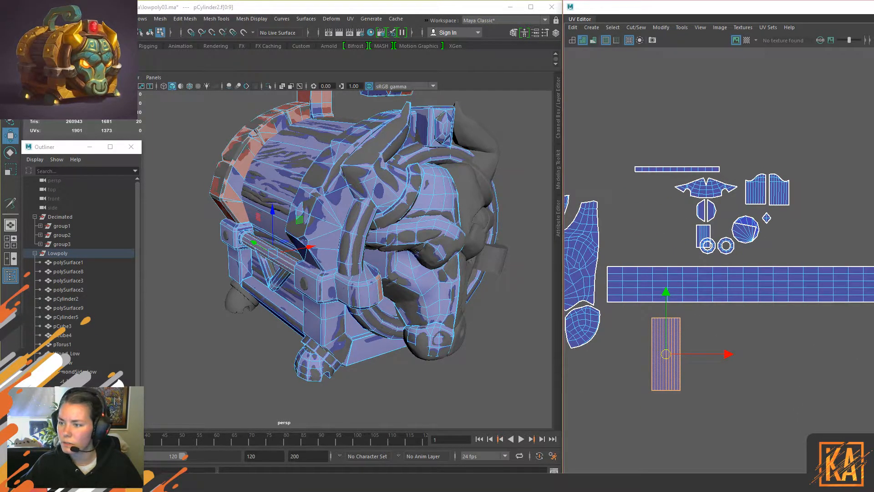
drag(665, 354, 642, 250)
drag(671, 152, 648, 227)
scroll(660, 230, down, 4)
drag(594, 173, 815, 332)
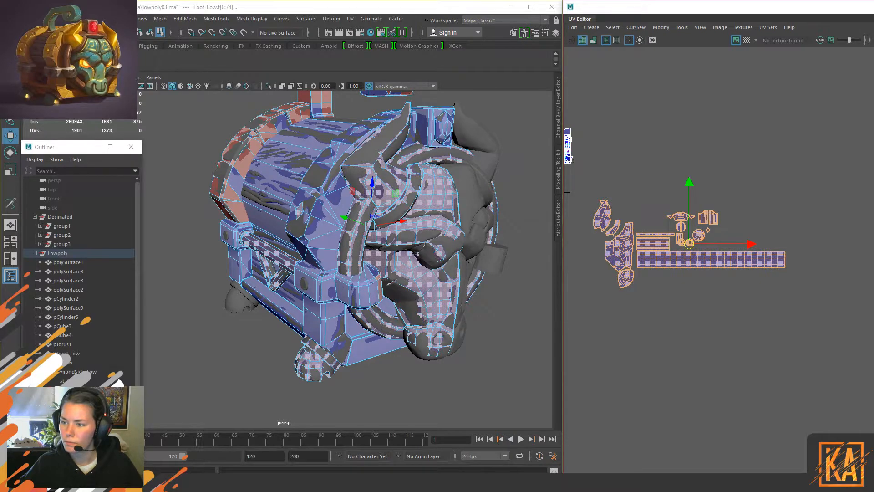
Step: Return to object selection and select the gem block polySurface2 to display only its UVs
click(748, 138)
alt+middle_drag(624, 252, 791, 301)
scroll(742, 212, up, 4)
scroll(717, 119, up, 3)
click(696, 162)
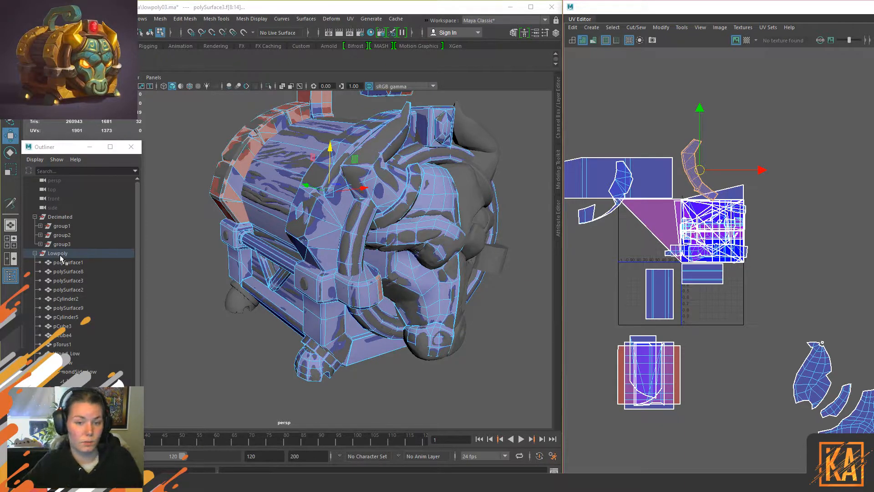
right_drag(427, 121, 438, 109)
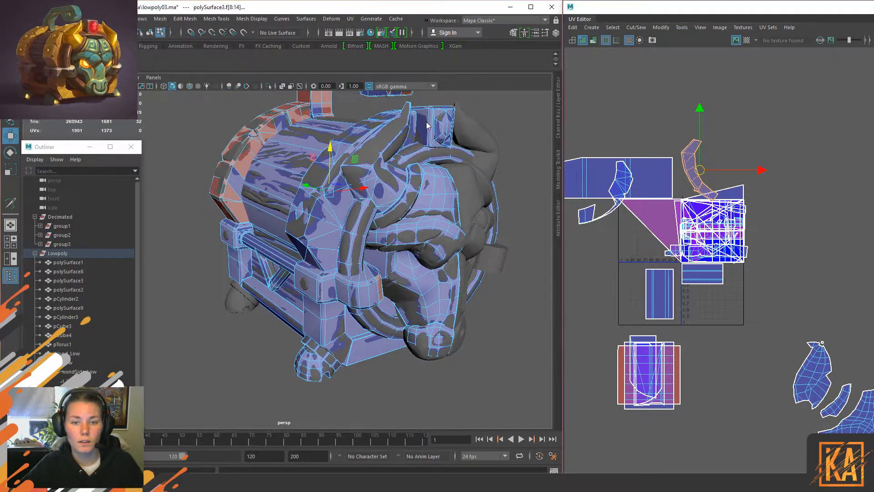
click(422, 115)
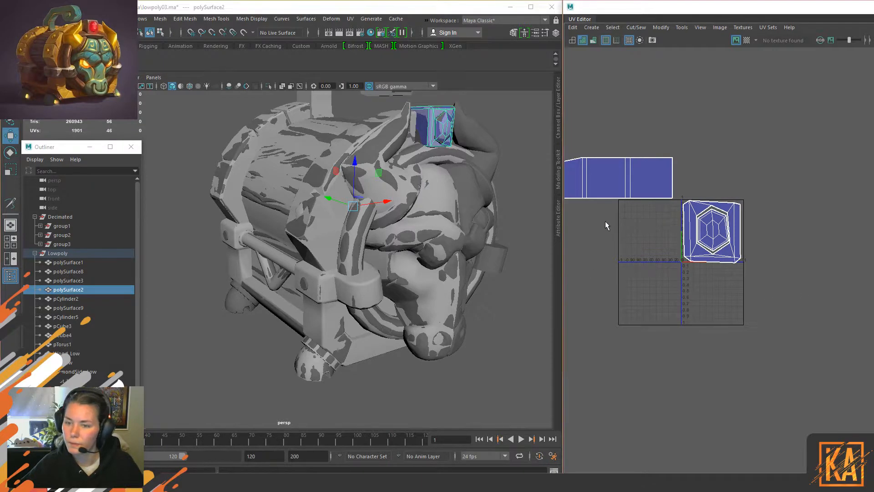
alt+middle_drag(628, 233, 647, 257)
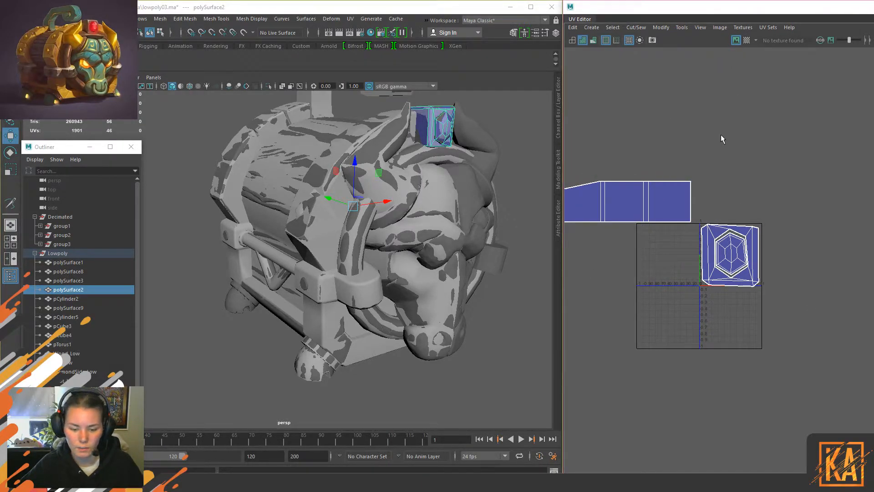
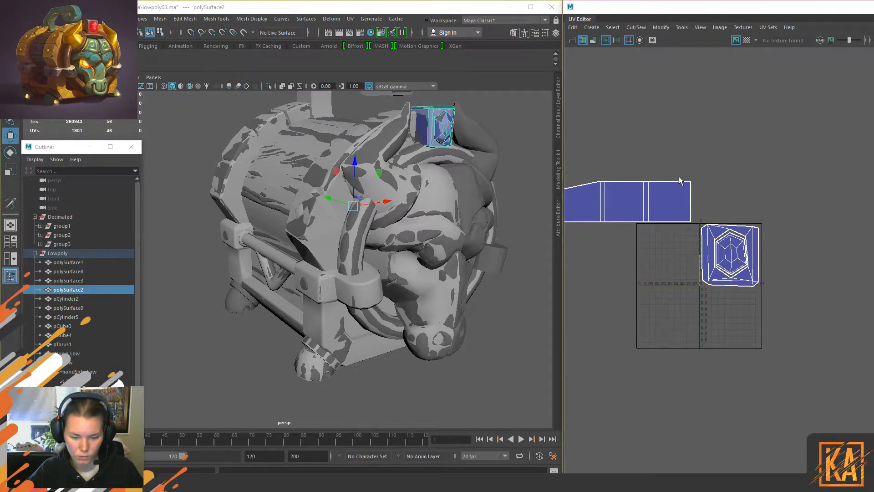
Step: Move the gem block's long strip shell directly above the UV grid
click(694, 121)
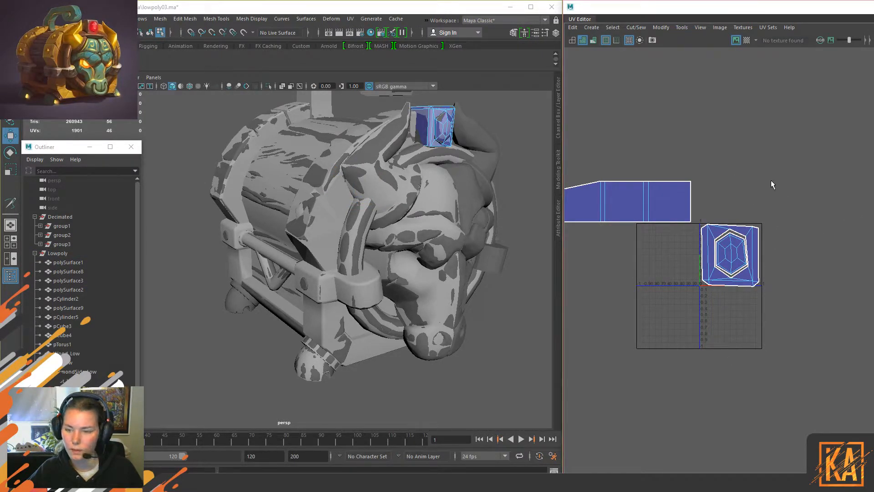
click(653, 196)
drag(628, 202, 696, 193)
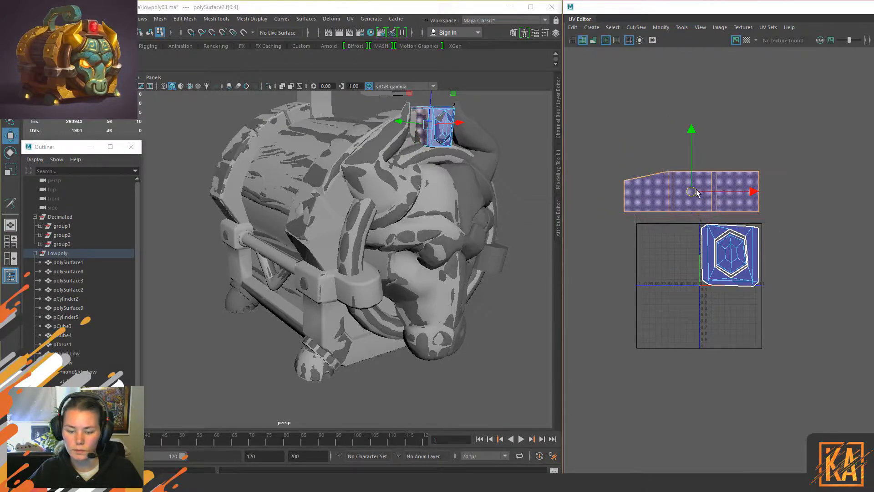
alt+drag(446, 214, 464, 221)
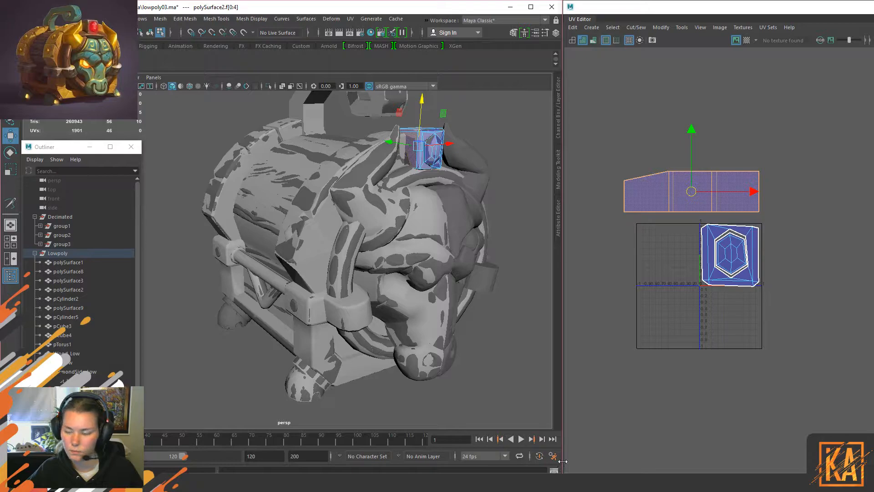
Step: Show the checker texture on the gem block, view it up close, and shift the strip shell slightly above the grid
click(747, 40)
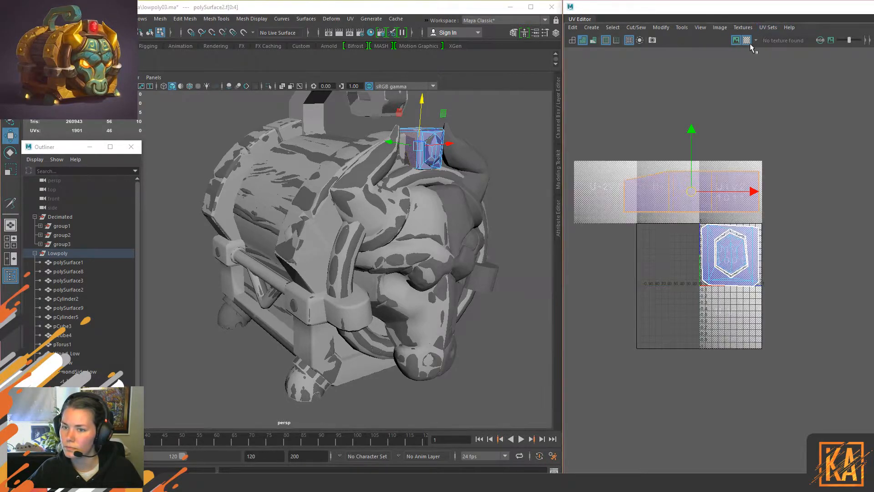
alt+middle_drag(429, 153, 395, 277)
alt+right_drag(395, 277, 478, 311)
alt+middle_drag(478, 311, 423, 310)
alt+drag(454, 311, 420, 299)
drag(691, 150, 727, 300)
drag(692, 349, 711, 202)
Step: Select all of the gem block's UV shells, scale them down together, and hide the checker texture
drag(588, 142, 780, 297)
key(l)
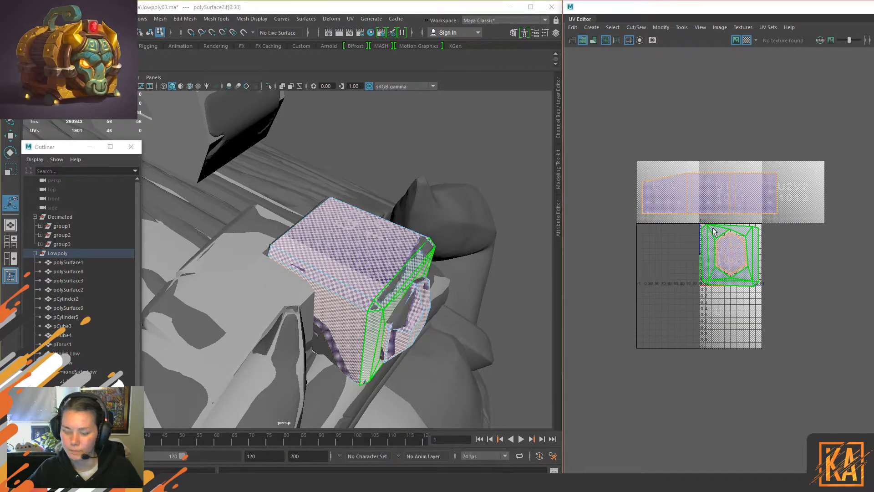
key(r)
drag(711, 231, 679, 228)
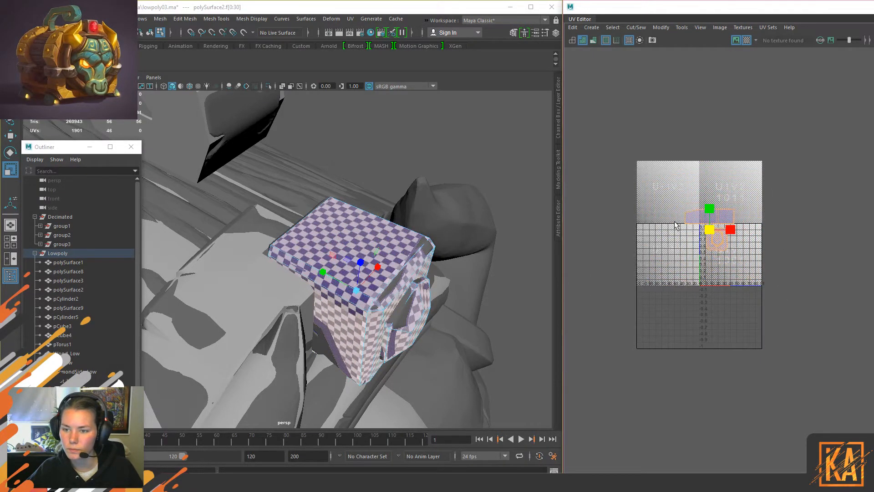
alt+middle_drag(752, 201, 721, 202)
click(746, 40)
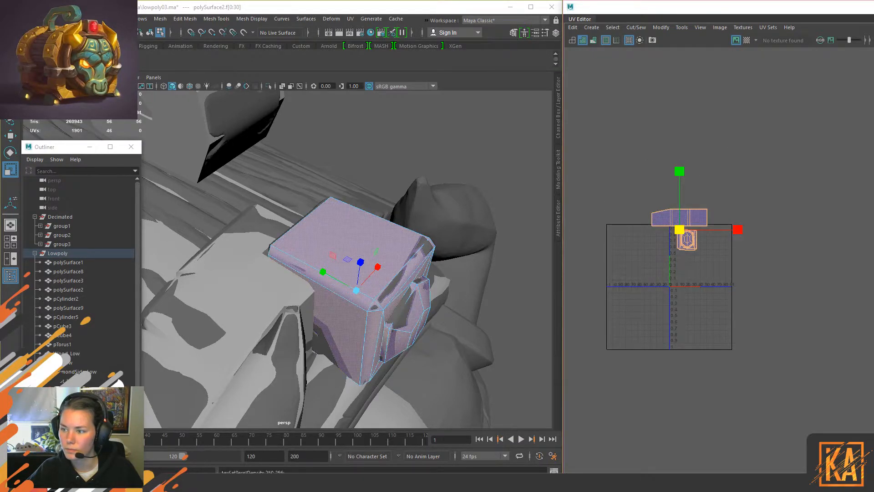
Step: Move the hexagonal gem shell out of the frame shell to the free space below it
click(733, 212)
click(680, 219)
key(w)
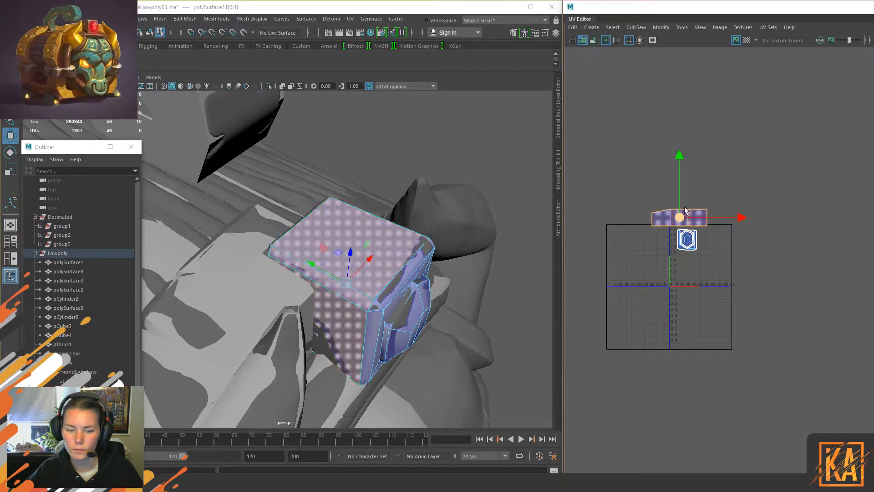
scroll(755, 258, up, 8)
scroll(680, 194, down, 3)
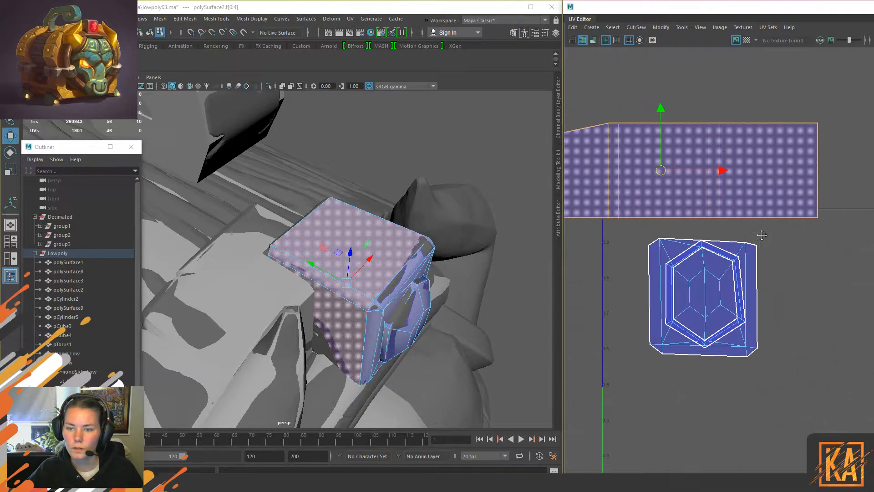
click(724, 255)
drag(723, 265, 729, 398)
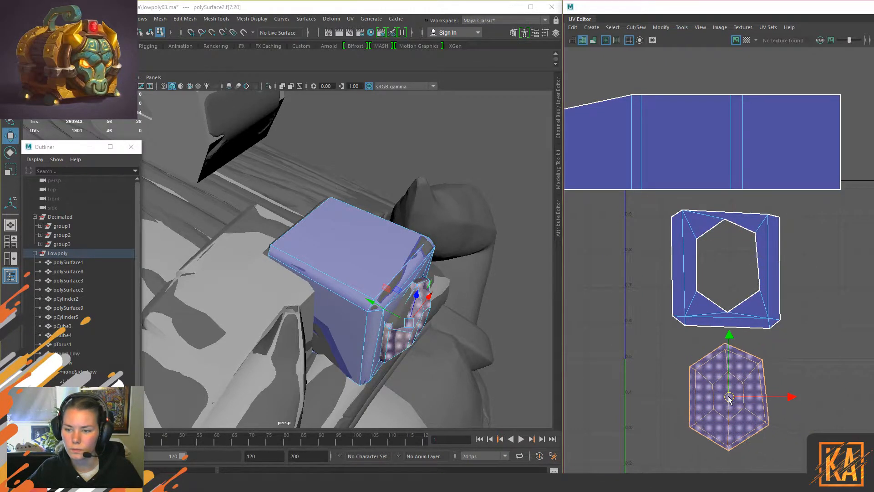
Step: Turn the checker texture back on and examine the gem block from several sides, both isolated and within the chest
click(713, 230)
key(f)
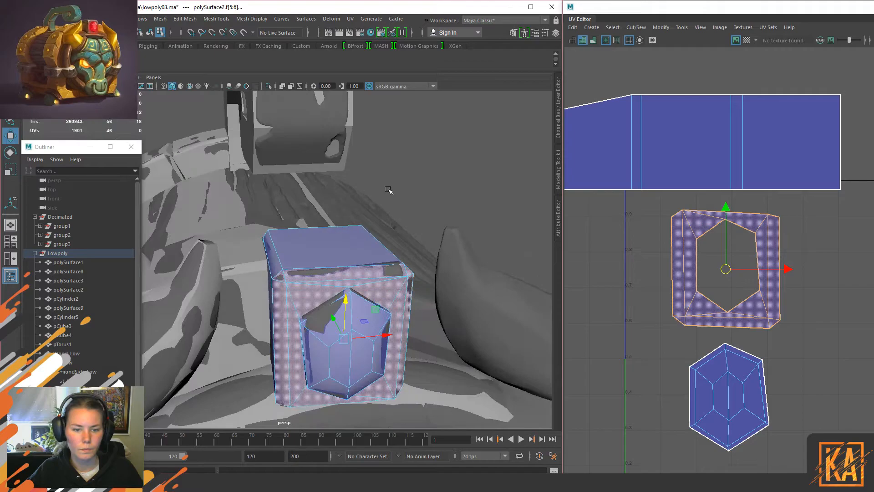
click(746, 41)
alt+drag(396, 273, 205, 273)
click(265, 269)
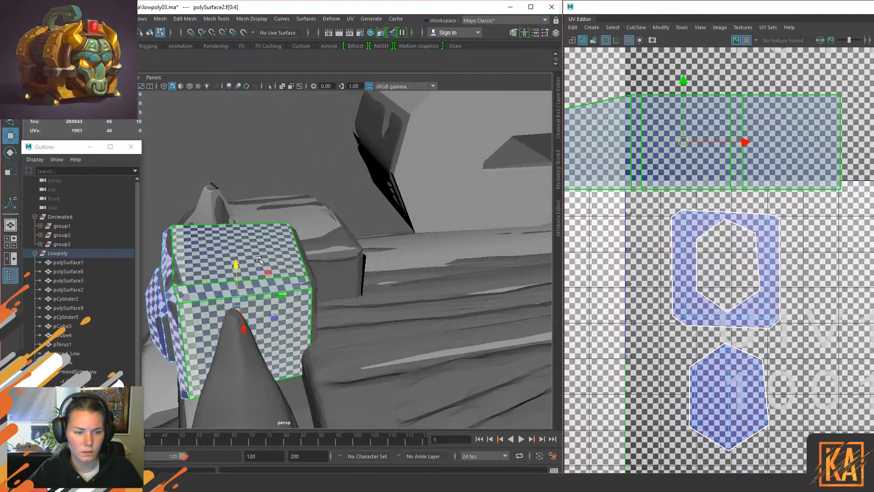
key(ctrl+1)
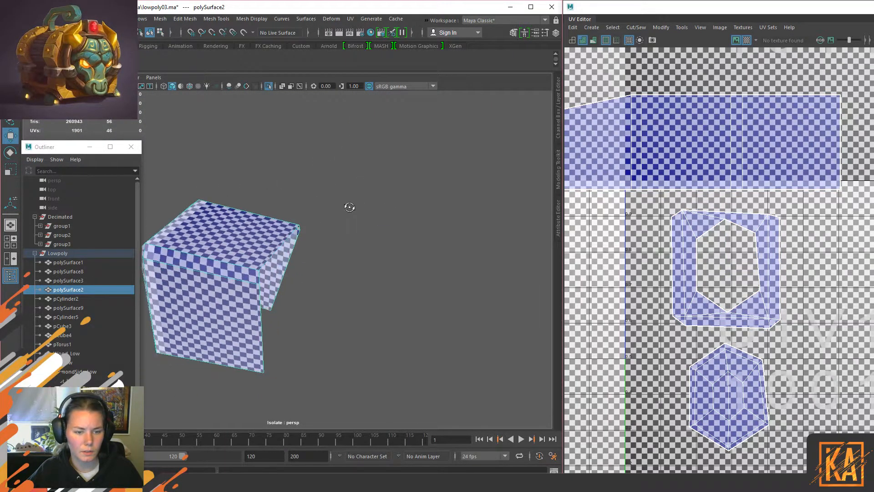
alt+drag(332, 315, 216, 218)
key(ctrl+1)
Step: Extrude the back edge of the gem block's top and pull it outward and down as a sloped strip
alt+drag(312, 265, 406, 282)
scroll(335, 281, up, 2)
scroll(282, 243, down, 1)
scroll(269, 239, up, 5)
alt+drag(368, 230, 349, 224)
key(F10)
click(361, 217)
mouse_move(358, 228)
shift+right_down()
mouse_move(360, 248)
mouse_move(367, 233)
shift+right_up()
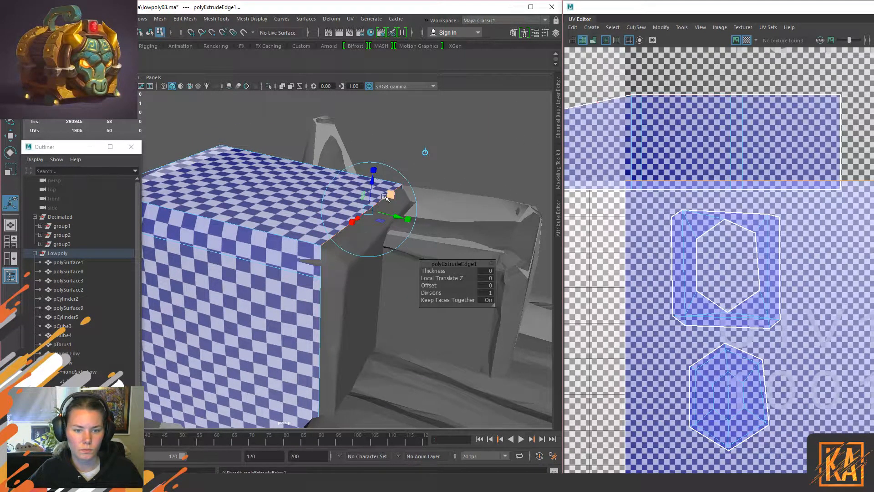
key(w)
drag(401, 185, 419, 206)
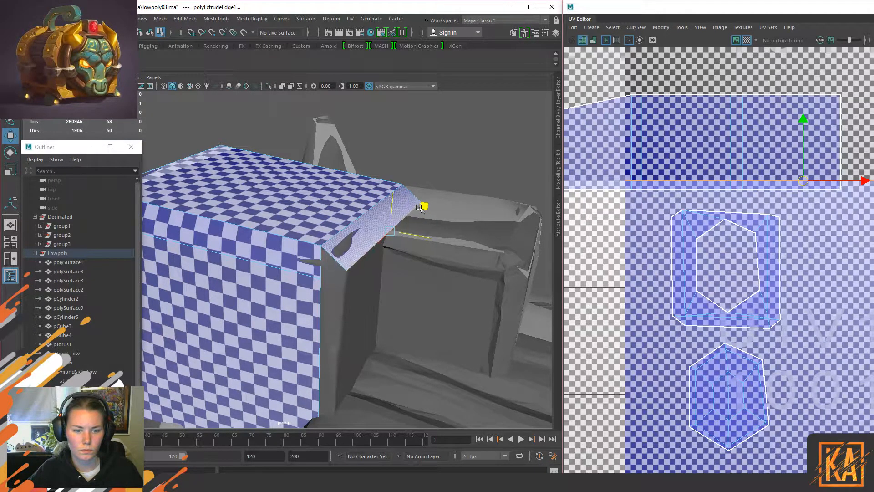
Step: Adjust the corner vertices of the extruded back strip to fit the gem block's high-poly shape
click(387, 126)
click(345, 266)
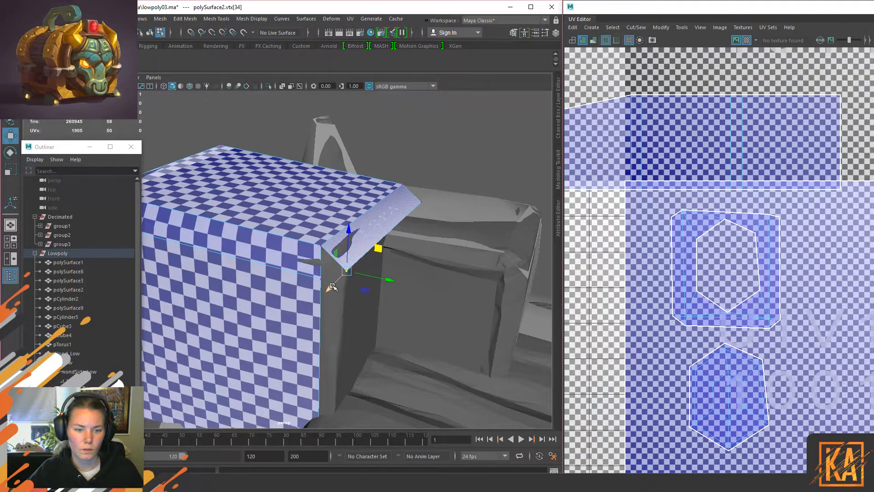
alt+drag(348, 255, 296, 236)
click(278, 282)
drag(250, 296, 249, 267)
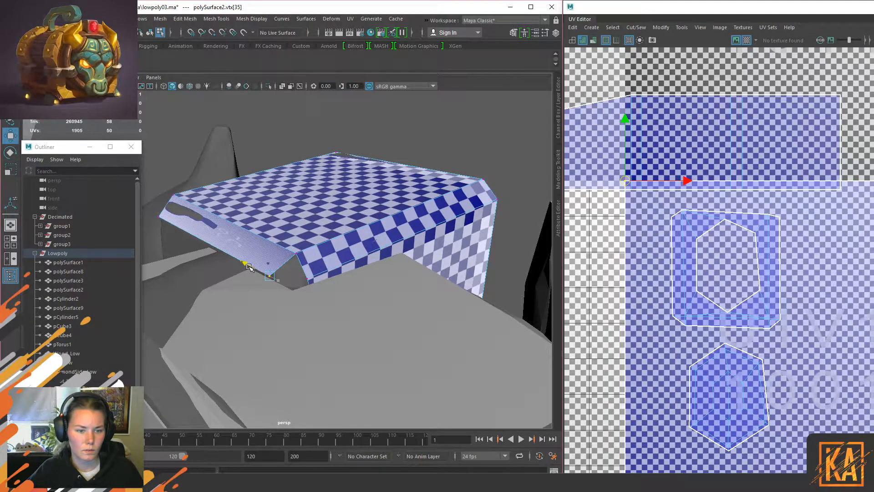
click(307, 282)
drag(308, 252, 308, 247)
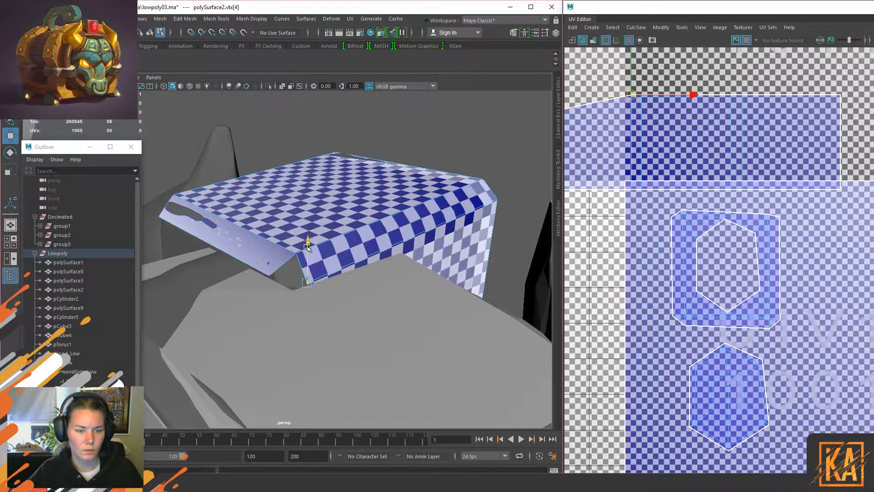
alt+drag(242, 237, 339, 236)
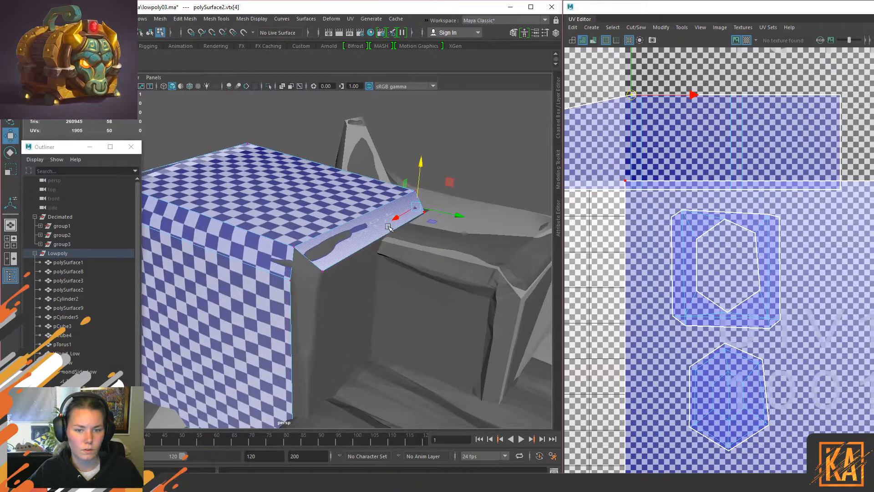
click(425, 210)
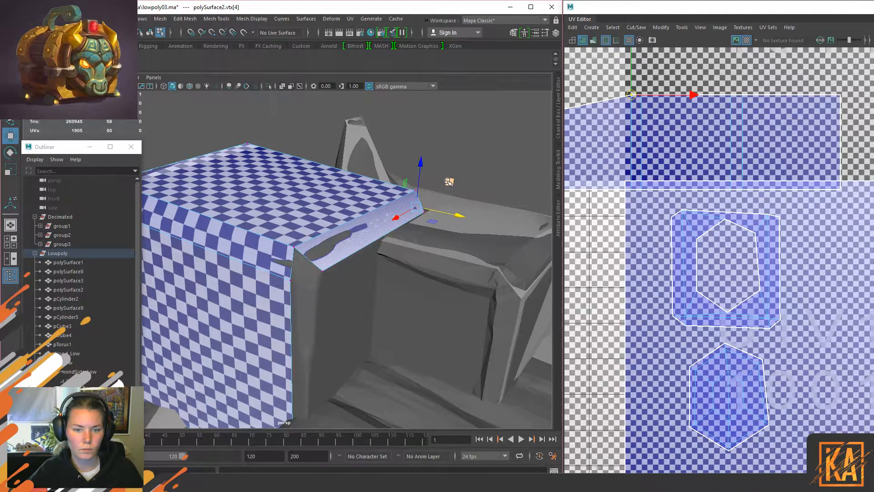
Step: Return to object selection, isolate the gem block, and clear the selection
right_drag(318, 205, 344, 136)
key(ctrl+1)
click(478, 238)
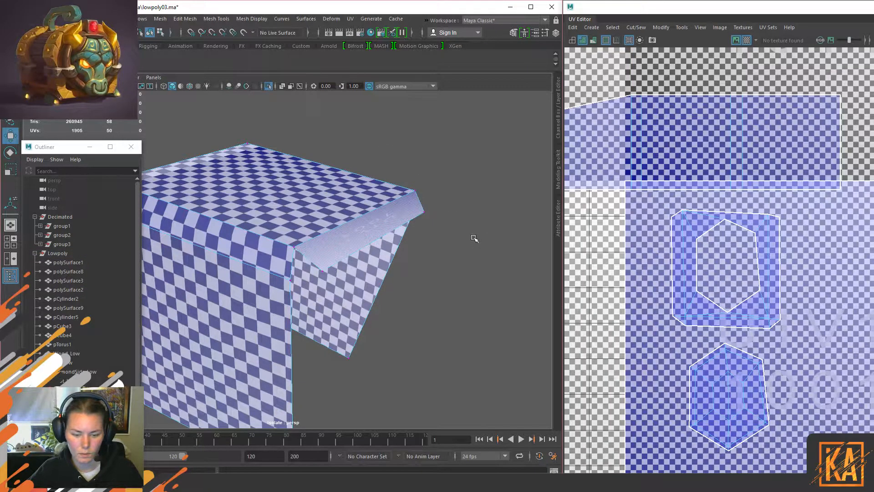
Step: Lower the two outer corner vertices of the gem block's back strip slightly and return to object selection
click(423, 212)
shift+click(318, 271)
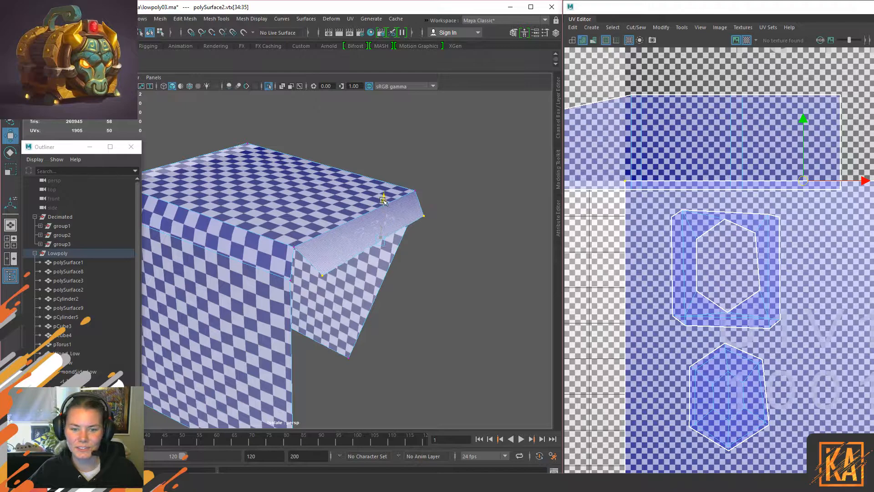
click(420, 202)
click(370, 230)
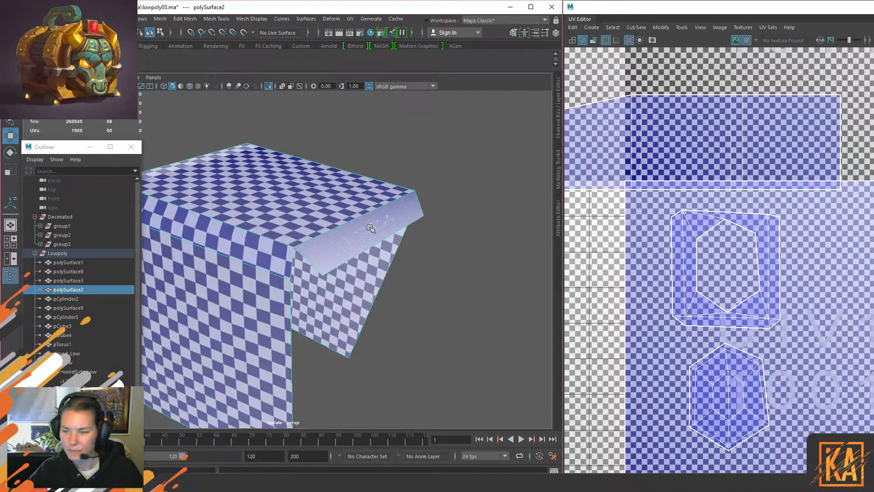
Step: Turn off the checker texture and unfold the UVs of the gem block's back strip face
scroll(721, 236, down, 6)
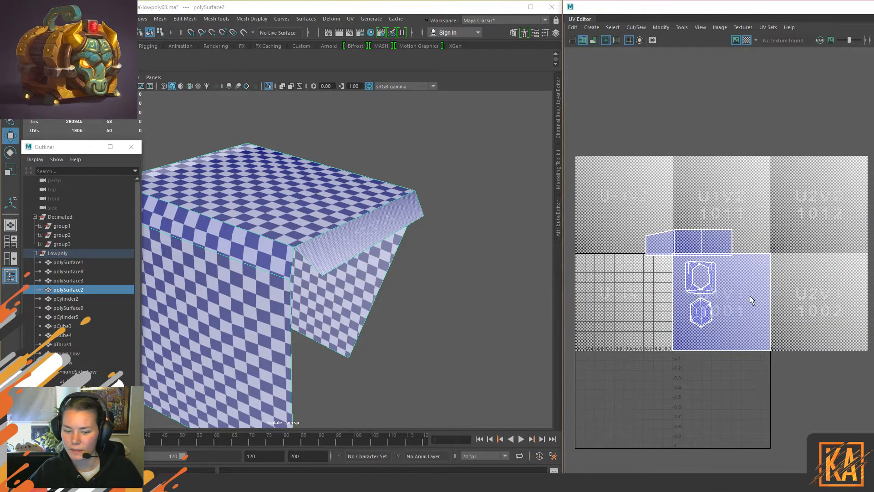
scroll(750, 291, up, 2)
click(747, 40)
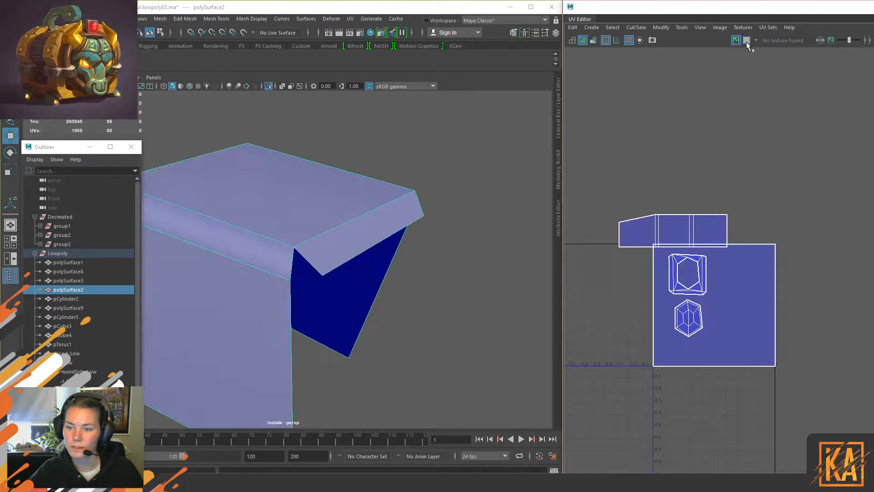
click(680, 166)
click(702, 284)
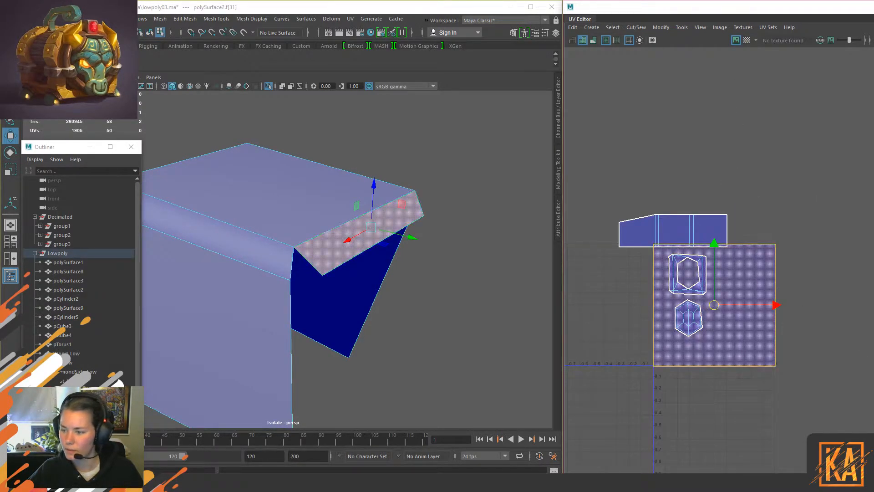
key(ctrl+u)
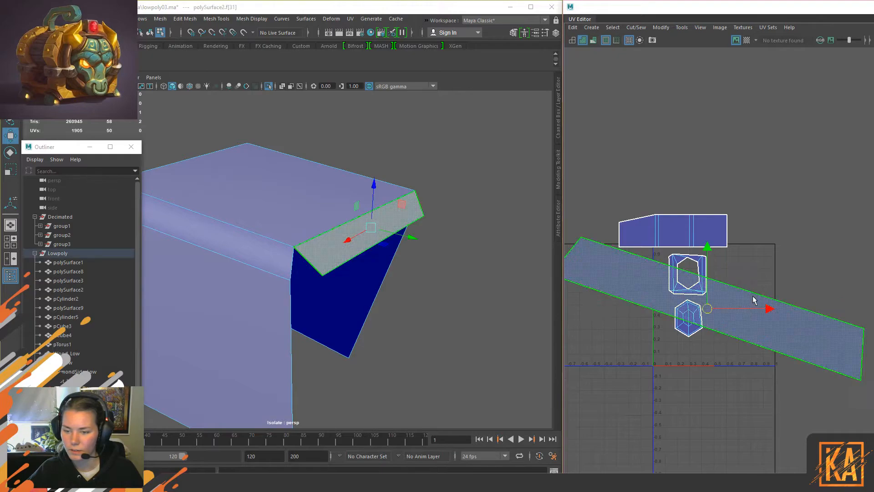
Step: Rotate the strip's UV shell level and apply the set texel density so its scale matches the other shells
key(e)
click(741, 277)
click(751, 283)
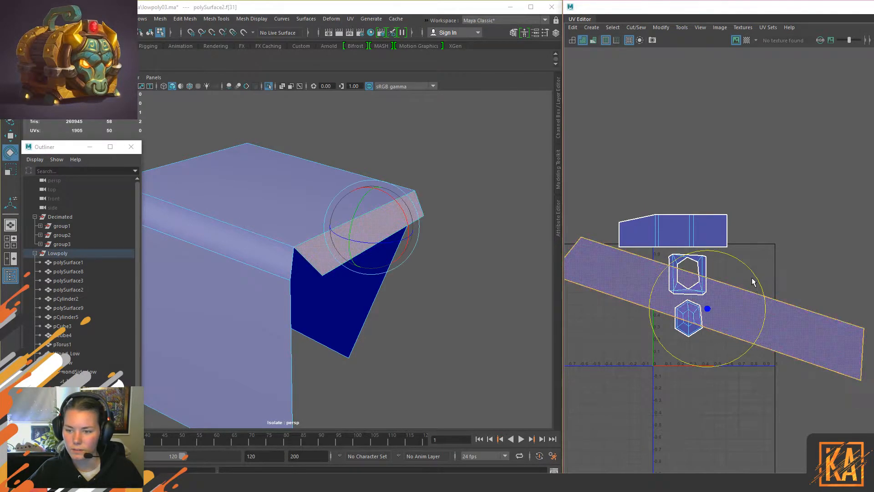
drag(752, 265, 728, 262)
scroll(736, 282, down, 4)
key(w)
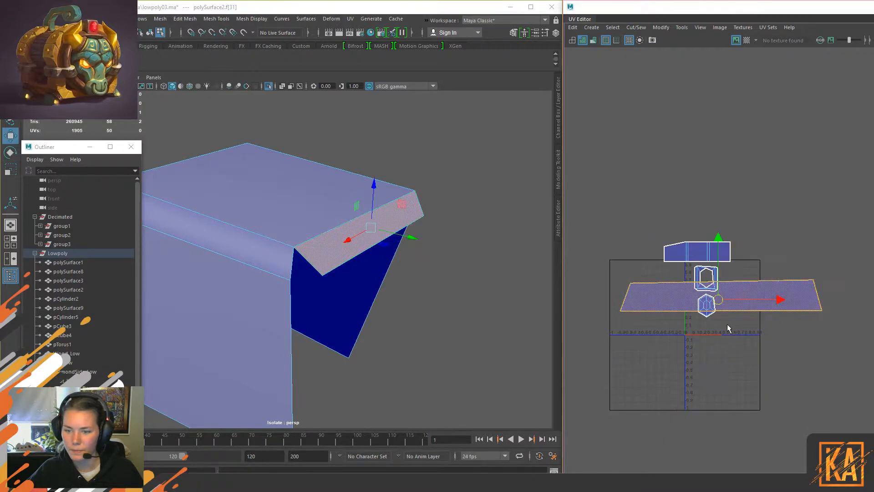
drag(718, 299, 717, 325)
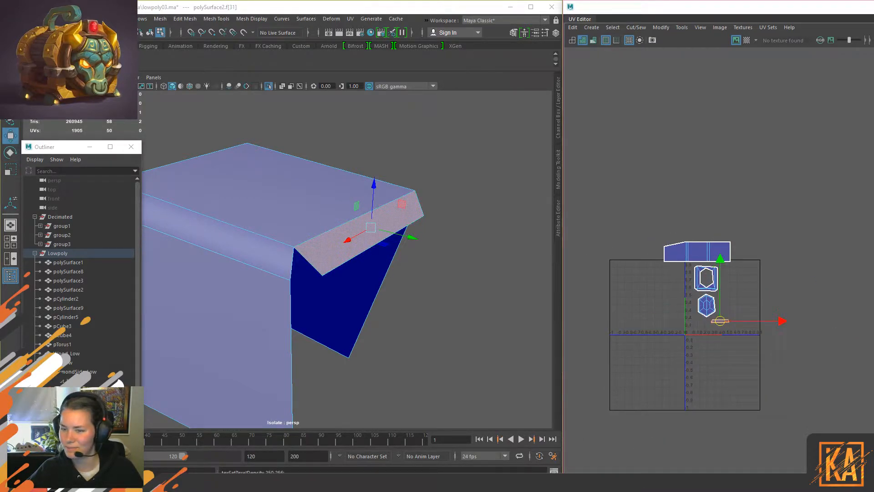
Step: Move the strip's small UV shell up beside the gem block's long main shell and switch to edge selection
scroll(793, 300, up, 4)
alt+middle_drag(667, 307, 706, 300)
scroll(701, 340, up, 1)
drag(672, 330, 705, 161)
alt+middle_drag(707, 163, 771, 292)
right_drag(773, 198, 773, 130)
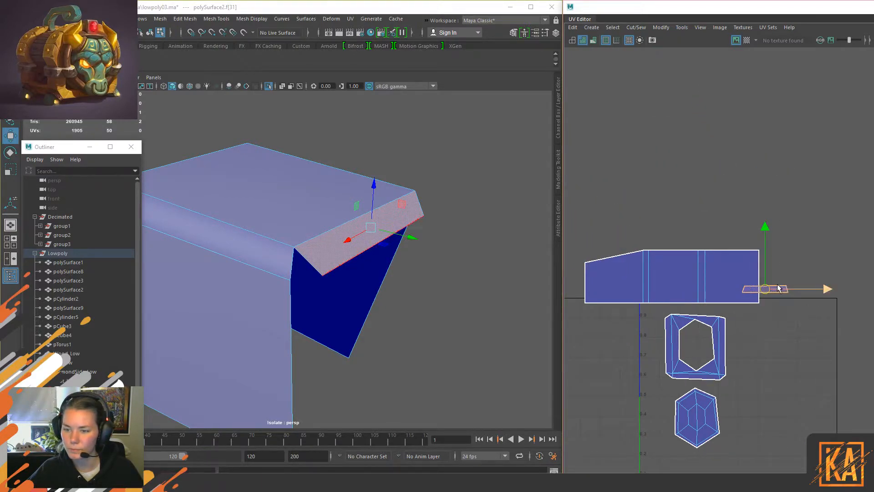
Step: Stitch the strip's UV shell to the main shell along the back edge of the gem block's top
click(782, 240)
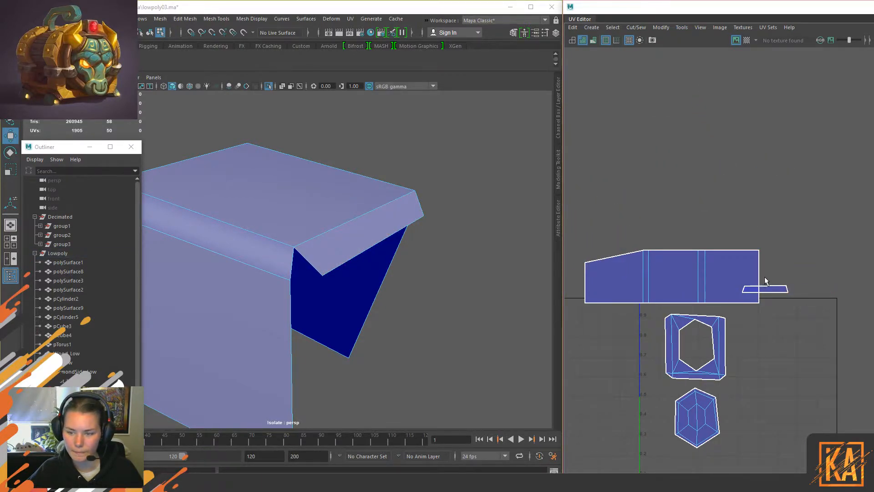
drag(775, 287, 777, 289)
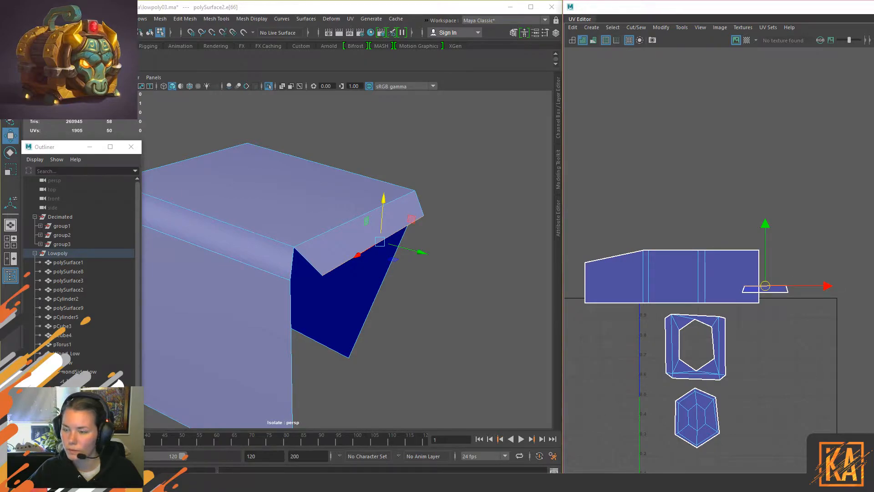
click(777, 315)
click(765, 294)
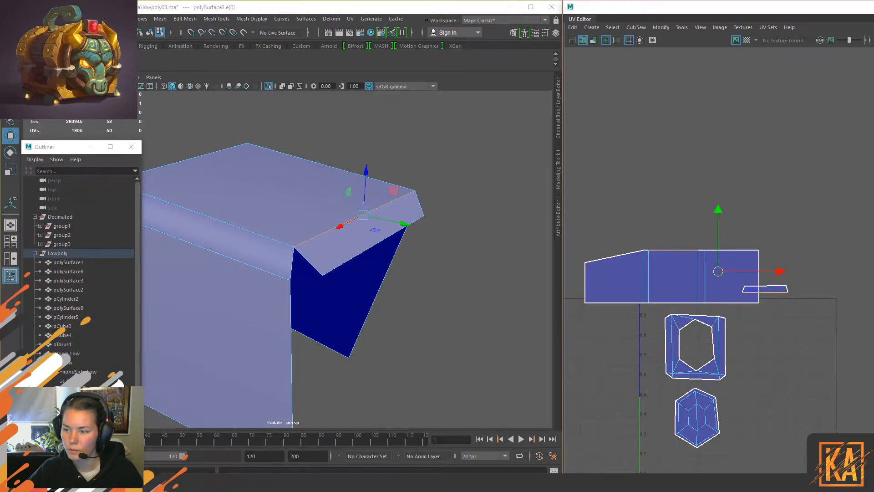
right_drag(777, 294, 771, 299)
click(765, 289)
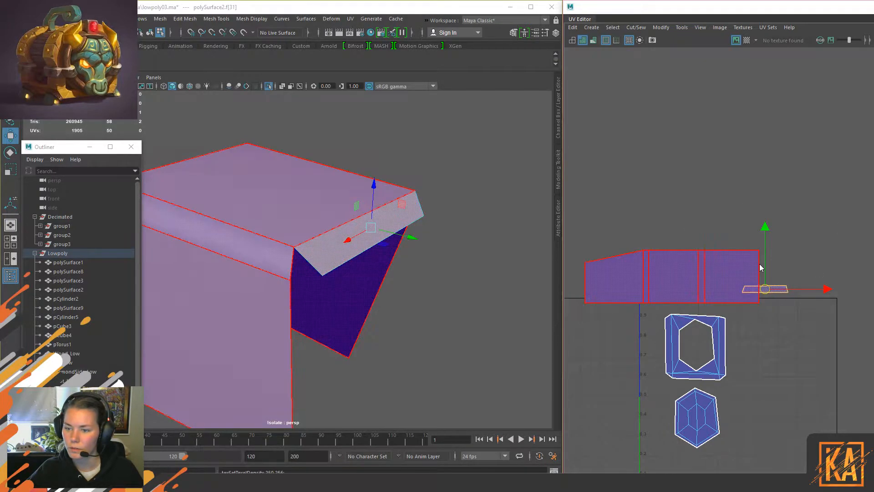
click(782, 319)
drag(765, 290, 765, 291)
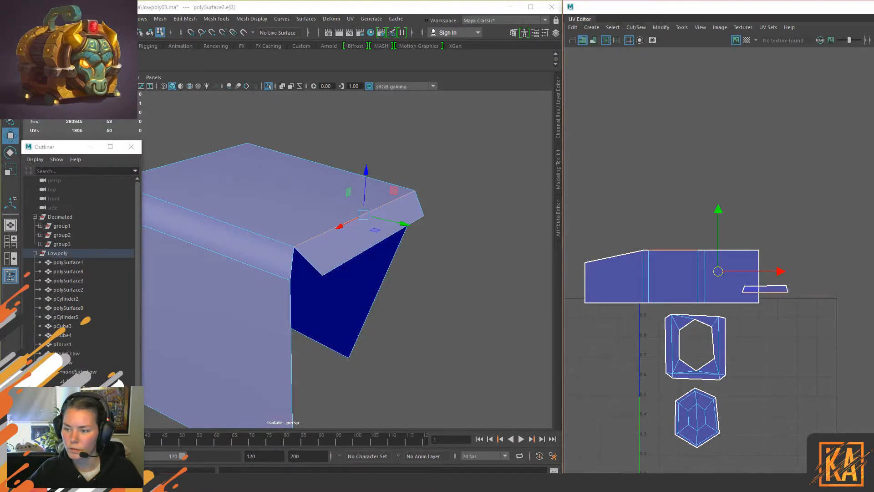
key(shift+s)
right_drag(665, 193, 595, 142)
click(665, 186)
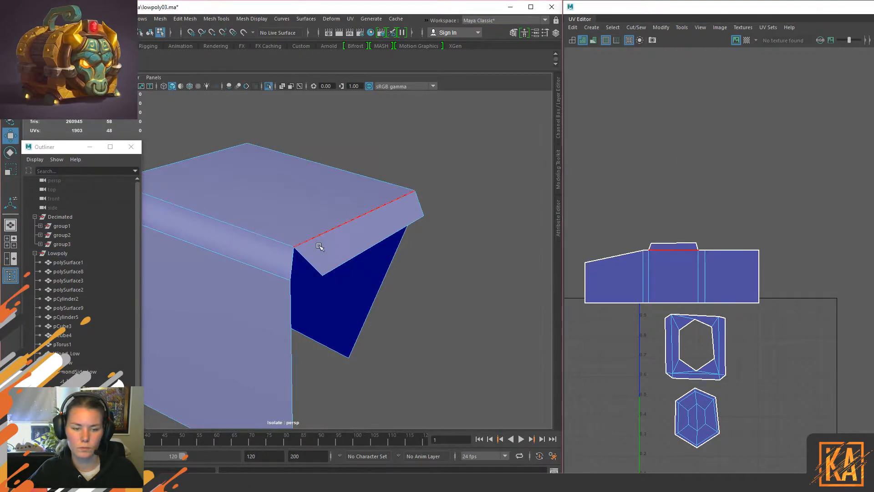
Step: Try to bridge the strip's side edge with the neighbouring bevel edge to close the corner gap
click(303, 256)
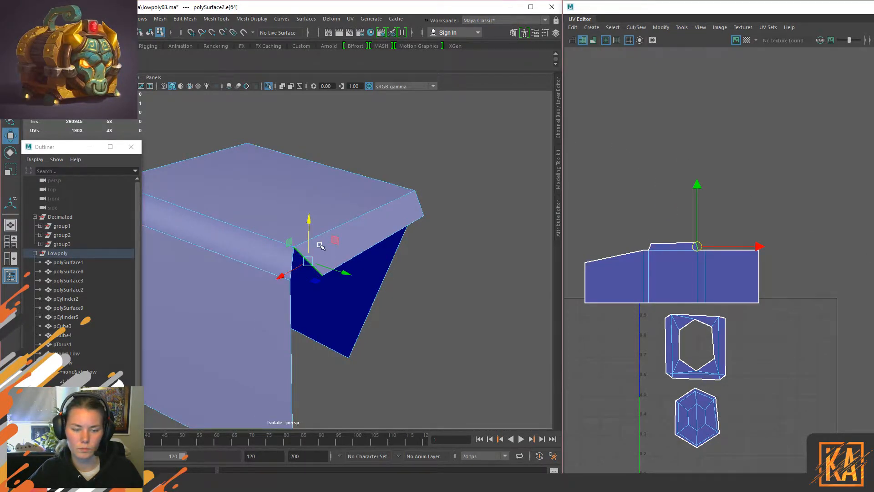
shift+click(290, 257)
shift+right_drag(289, 257, 264, 356)
right_drag(362, 214, 425, 125)
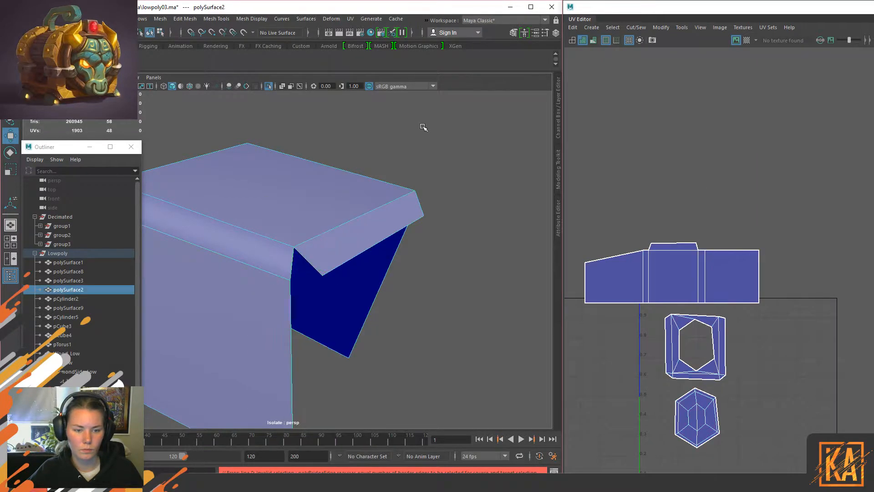
click(426, 125)
click(328, 242)
key(ctrl+1)
key(ctrl+1)
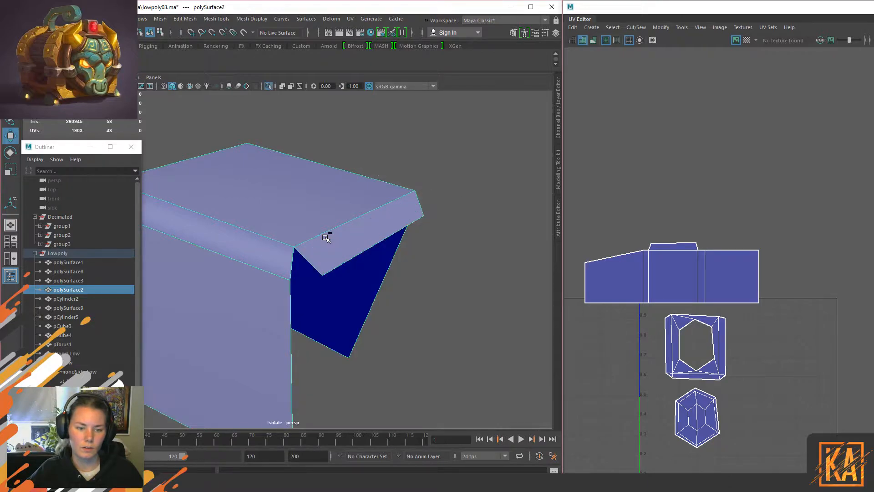
right_drag(328, 239, 315, 197)
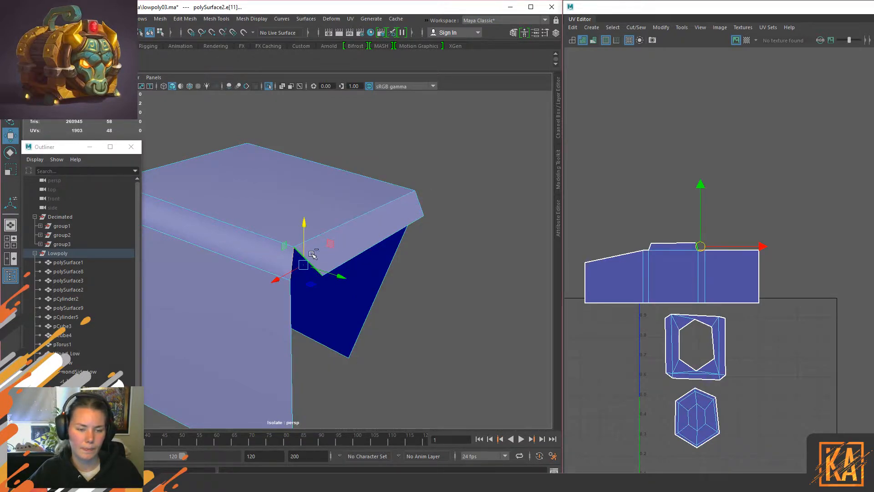
click(458, 147)
Step: Extrude the back strip's side edge and weld the new vertices to the adjacent bevel corners to close the gap
click(311, 261)
shift+right_drag(316, 251, 314, 276)
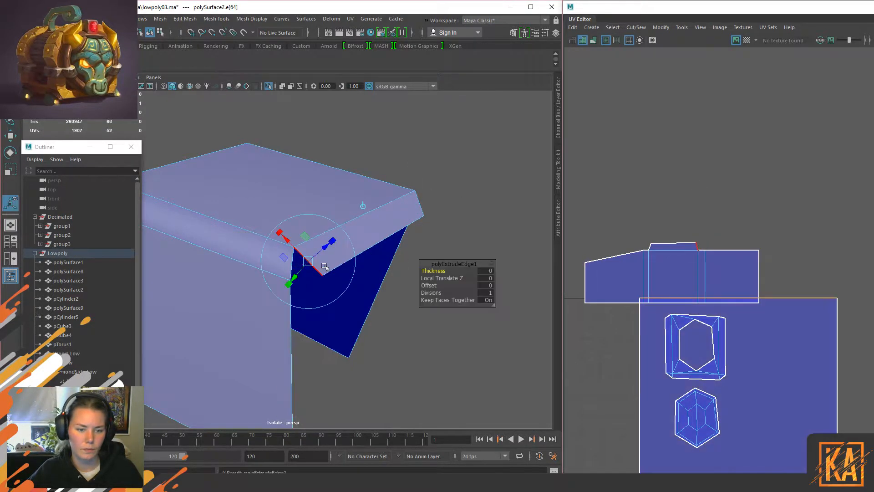
drag(300, 248, 249, 246)
click(273, 259)
shift+right_drag(273, 259, 272, 203)
drag(283, 250, 294, 247)
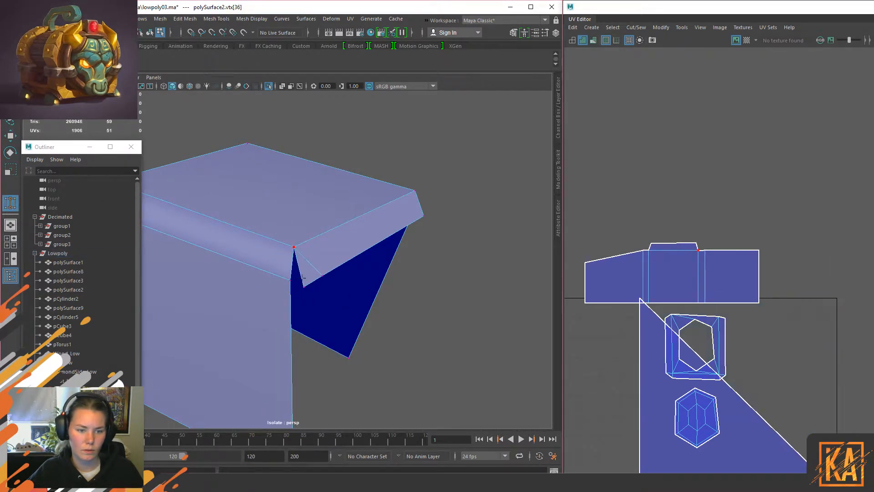
drag(274, 275, 296, 150)
Step: Extrude the strip's opposite side edge and merge its new vertices into the neighbouring bevel corner vertices
key(w)
right_drag(283, 219, 282, 196)
click(257, 311)
shift+right_drag(256, 311, 253, 336)
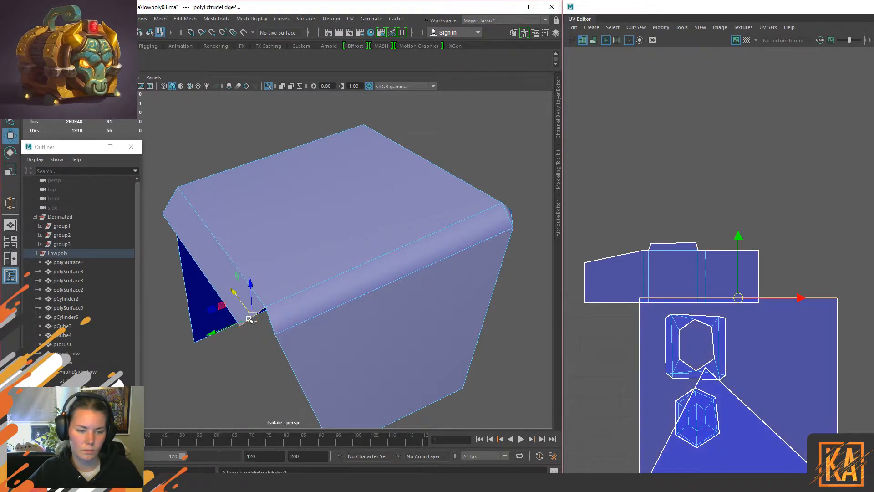
key(F9)
click(275, 320)
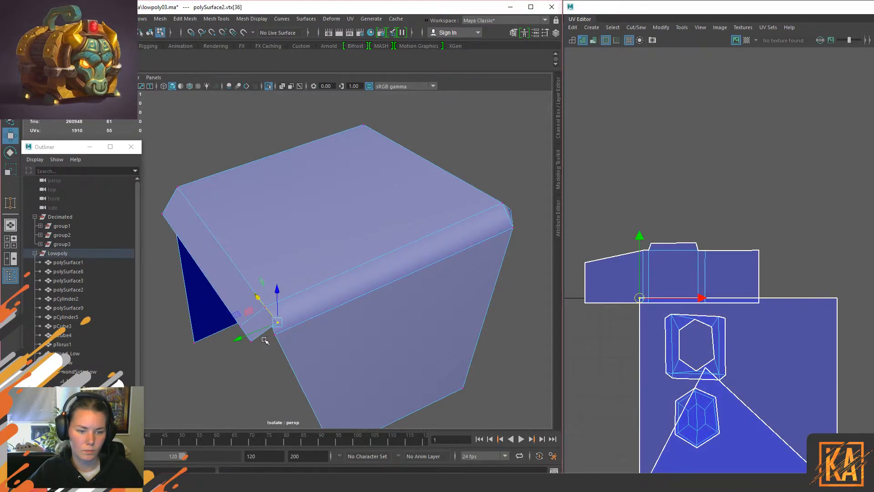
shift+click(251, 340)
shift+right_drag(252, 339, 273, 189)
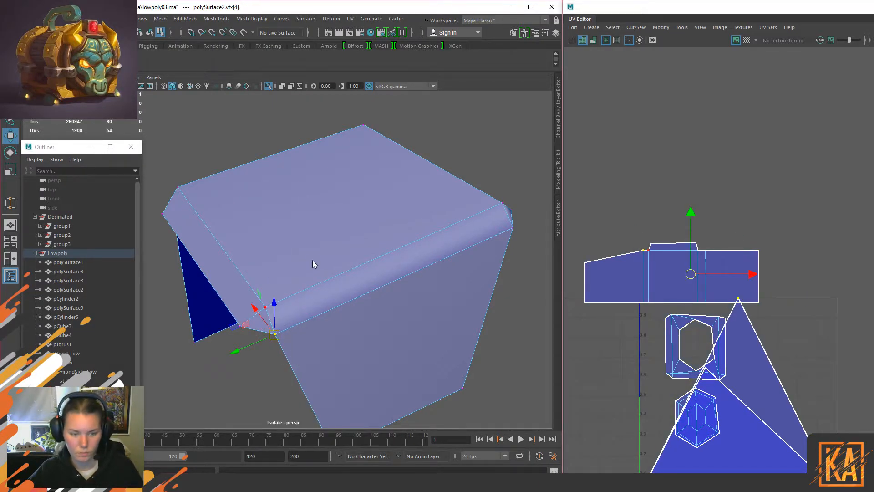
Step: Return to object selection, end isolation, and examine the gem block's closed back corners within the chest
key(q)
key(F8)
scroll(318, 321, down, 5)
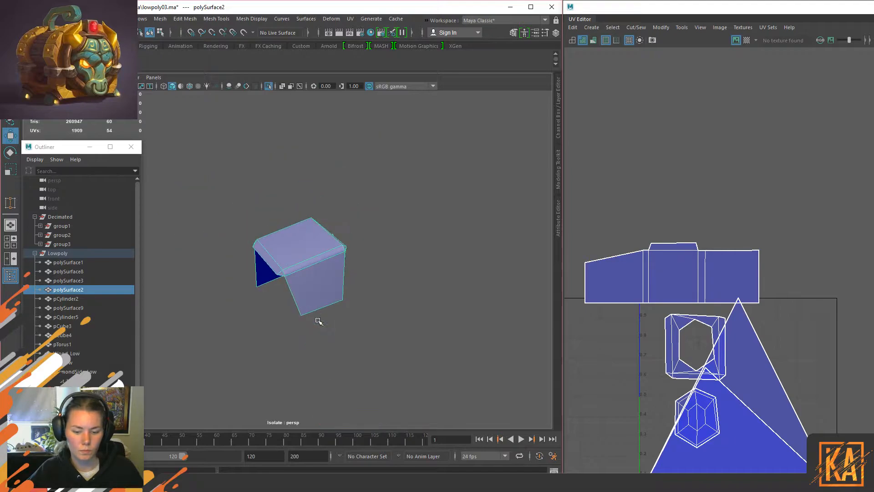
alt+drag(297, 304, 430, 290)
scroll(350, 315, up, 2)
key(ctrl+1)
scroll(348, 318, up, 5)
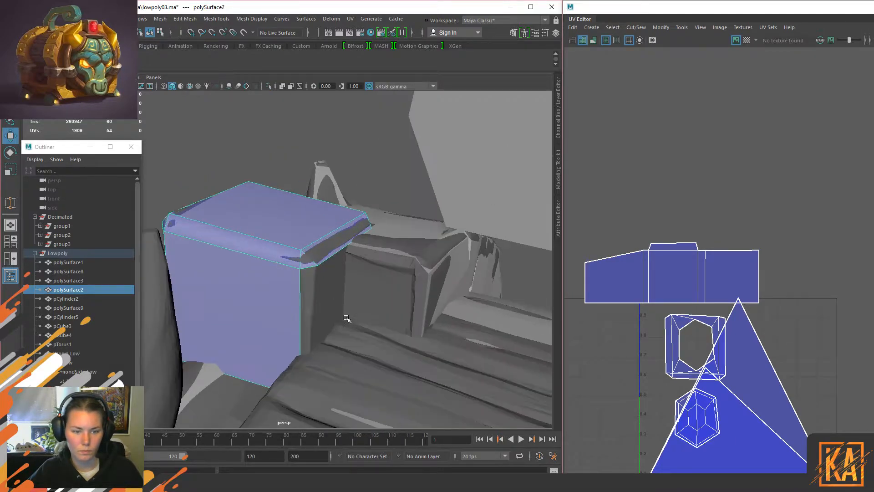
scroll(349, 317, down, 2)
Step: Move the UV shells of the two new corner triangles above the main shell and separate them
key(F11)
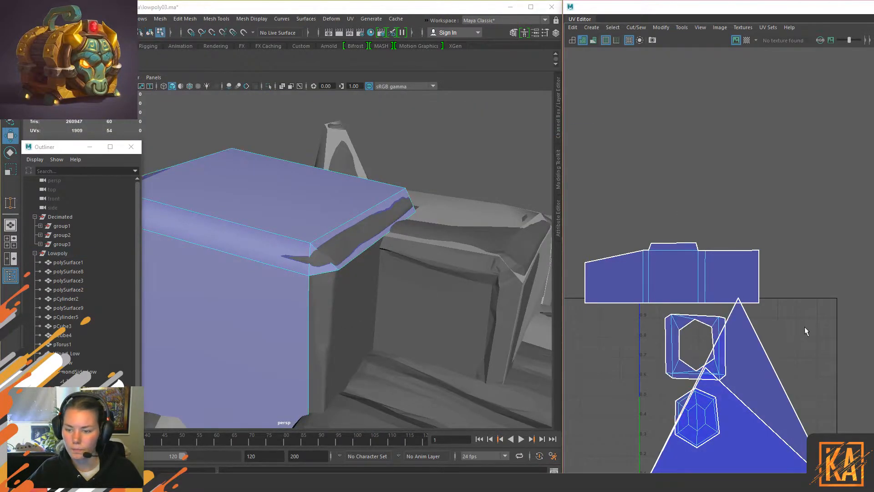
drag(804, 347, 756, 430)
alt+middle_drag(731, 384, 722, 363)
drag(730, 375, 759, 93)
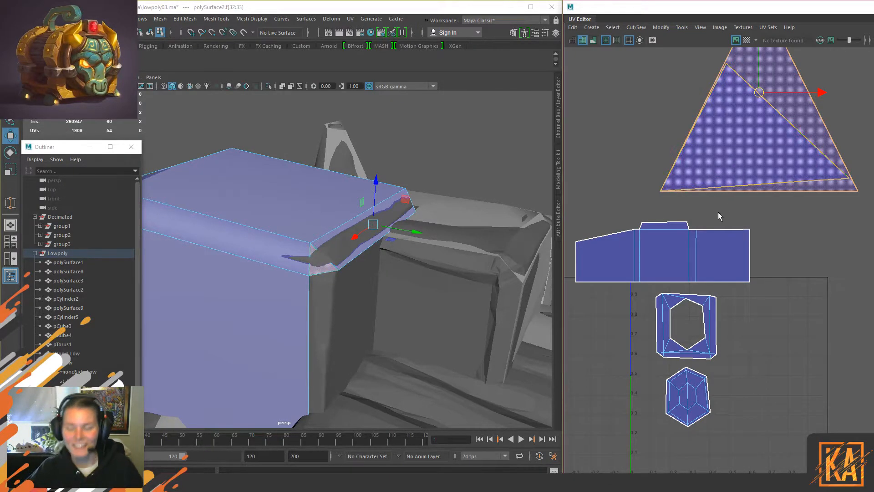
click(724, 146)
drag(751, 128, 663, 112)
Step: Scale down both corner triangle shells and place them side by side above the gem block's main shell
click(741, 133)
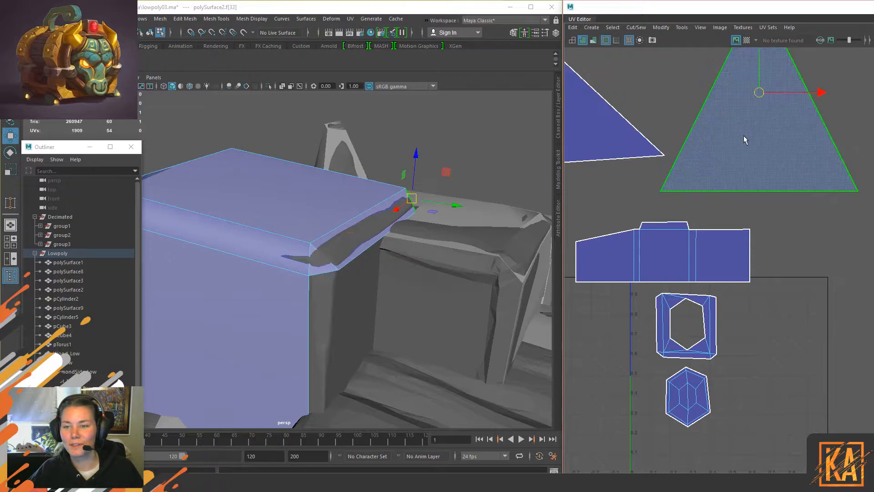
key(r)
drag(788, 93, 787, 160)
key(ctrl+z)
key(w)
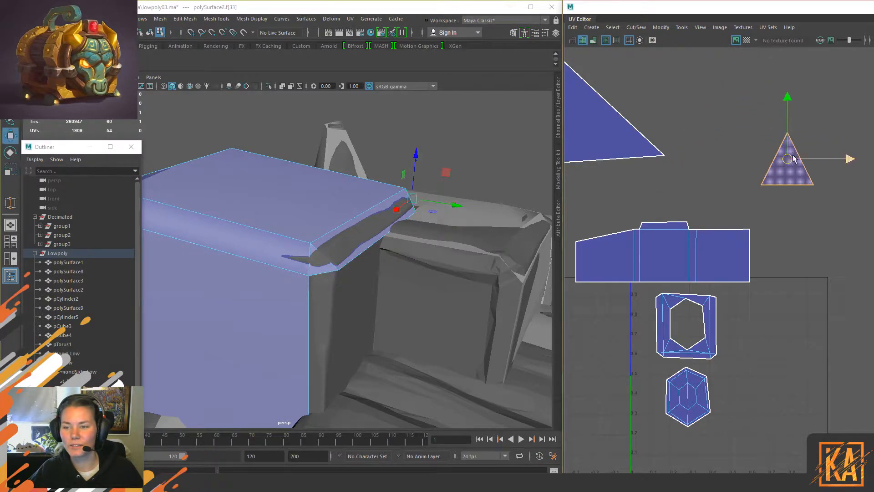
click(586, 117)
key(r)
drag(569, 105, 696, 150)
key(e)
key(w)
Step: Stitch the first small corner triangle's UV shell to the bevel section of the gem block's main shell
click(728, 135)
click(709, 155)
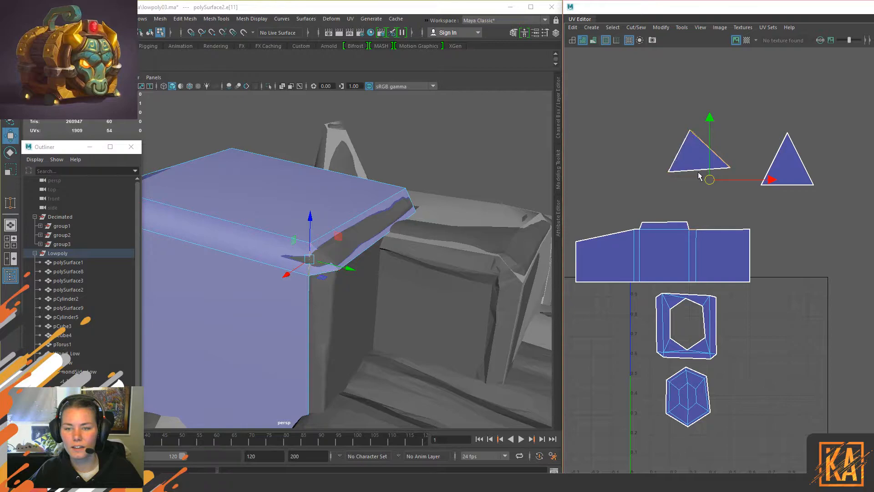
shift+click(679, 150)
click(731, 126)
click(709, 147)
click(710, 152)
key(shift+s)
Step: Stitch the remaining corner triangle's UV shell to the main shell at the other side of the strip flap
scroll(728, 199, up, 4)
click(731, 197)
click(770, 90)
alt+middle_drag(602, 204, 678, 200)
scroll(750, 161, down, 1)
key(shift+s)
Step: Try to sew the open edges between the strip flap and both corner triangles on the gem block's main UV shell
scroll(726, 197, up, 4)
click(677, 199)
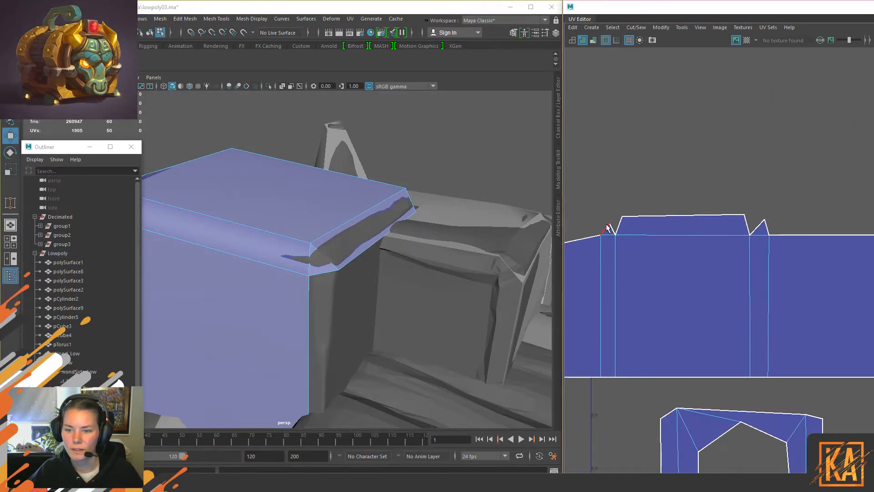
click(613, 231)
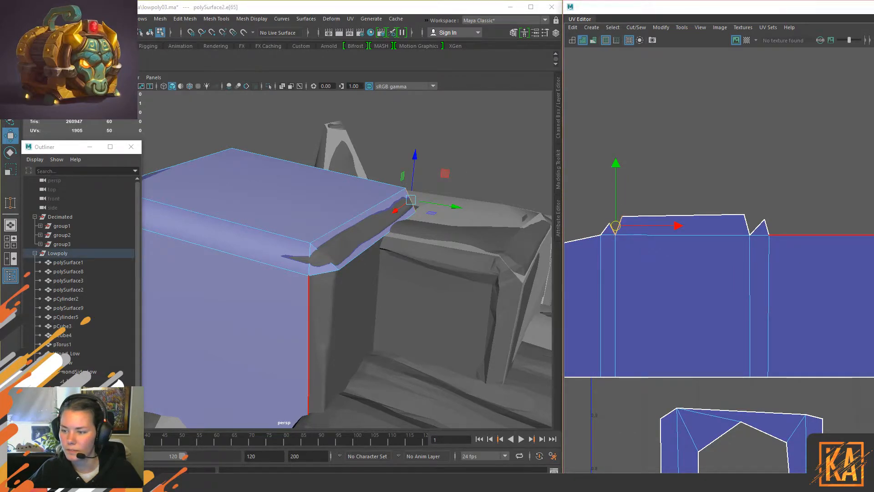
click(675, 203)
right_drag(653, 225, 654, 175)
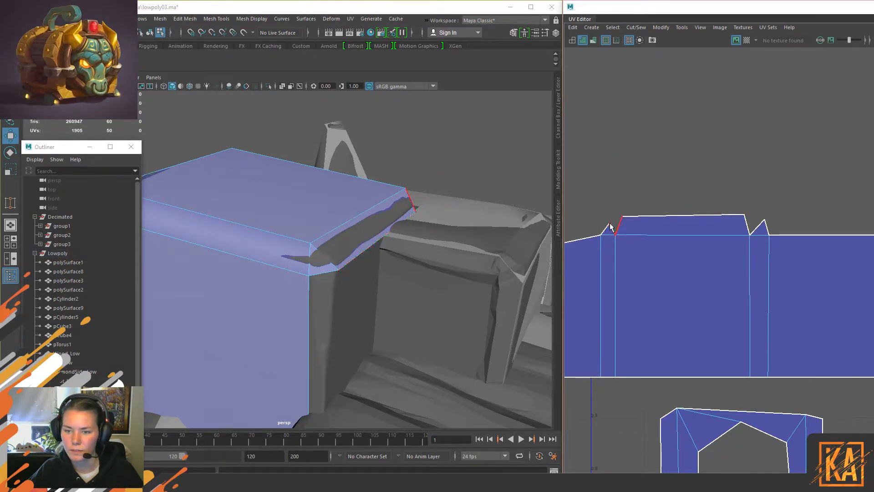
click(611, 226)
click(728, 200)
click(748, 225)
right_drag(765, 174, 794, 173)
key(ctrl+shift+x)
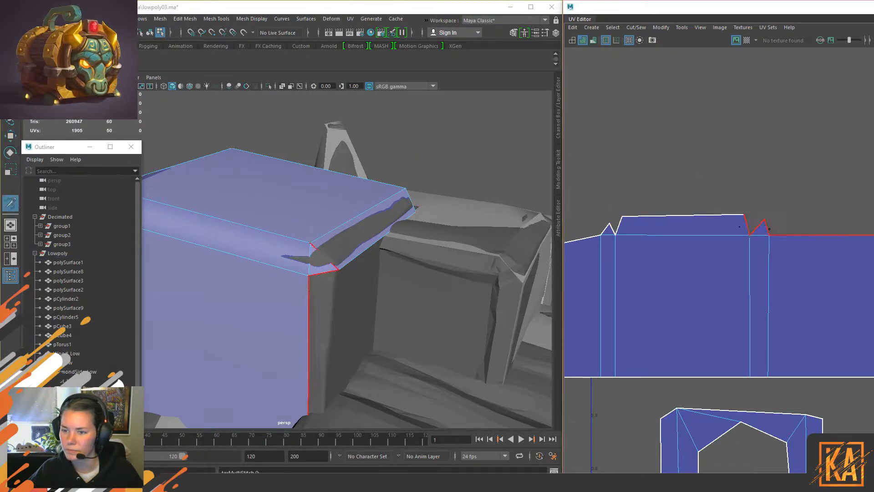
ctrl+drag(748, 228, 744, 225)
ctrl+drag(612, 228, 615, 224)
key(w)
right_drag(657, 195, 696, 177)
click(749, 234)
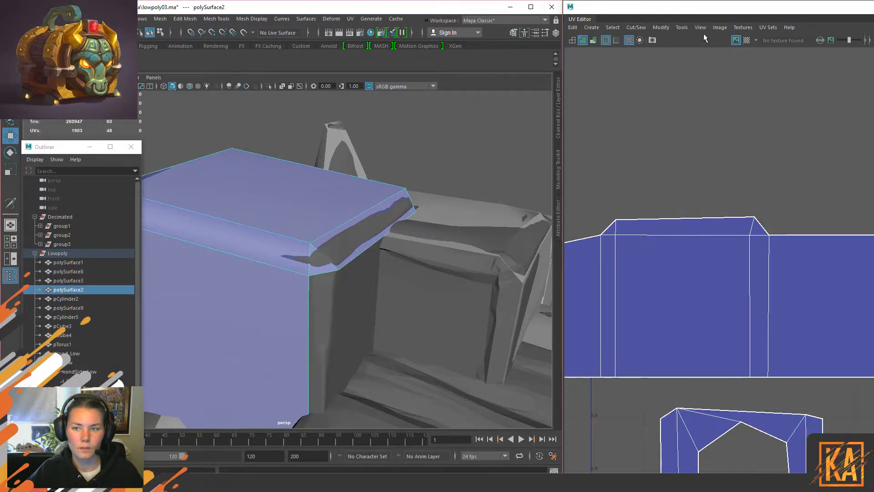
Step: Display the checker pattern on the gem block and undo the sewing of the two corner gaps
click(746, 40)
alt+drag(437, 233, 362, 245)
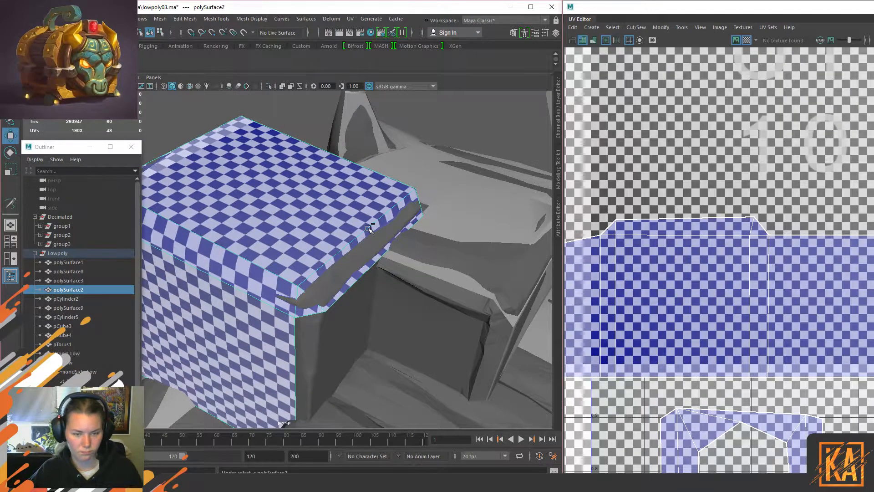
key(ctrl+z)
key(ctrl+z)
key(ctrl+z)
key(ctrl+z)
key(ctrl+z)
key(ctrl+z)
key(ctrl+z)
key(ctrl+z)
key(ctrl+z)
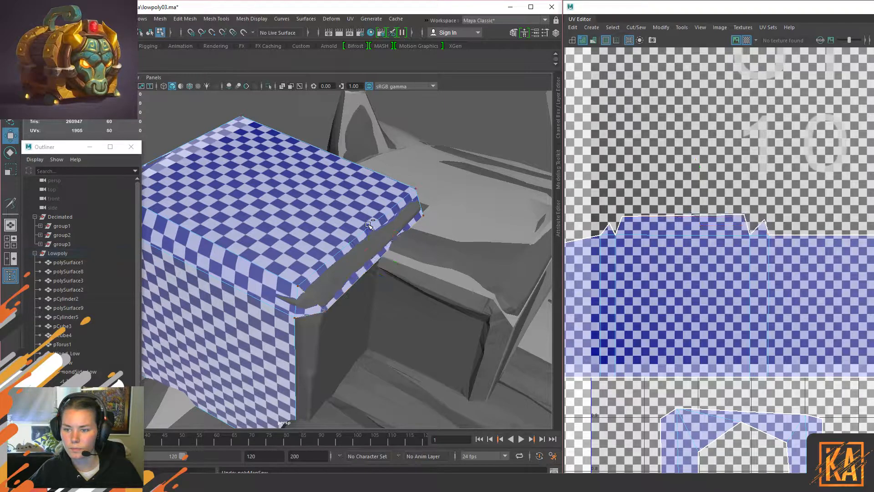
Step: Try unfolding the gem block's entire main UV shell, and undo it
right_drag(570, 183, 587, 177)
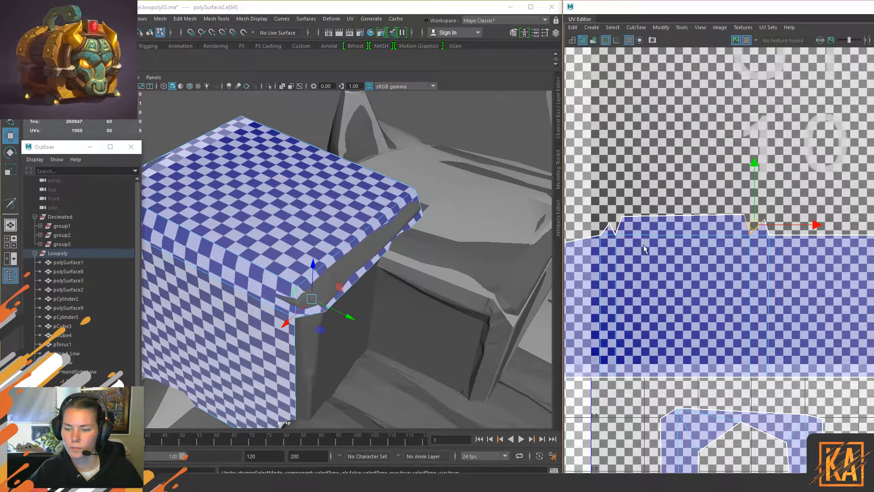
click(624, 222)
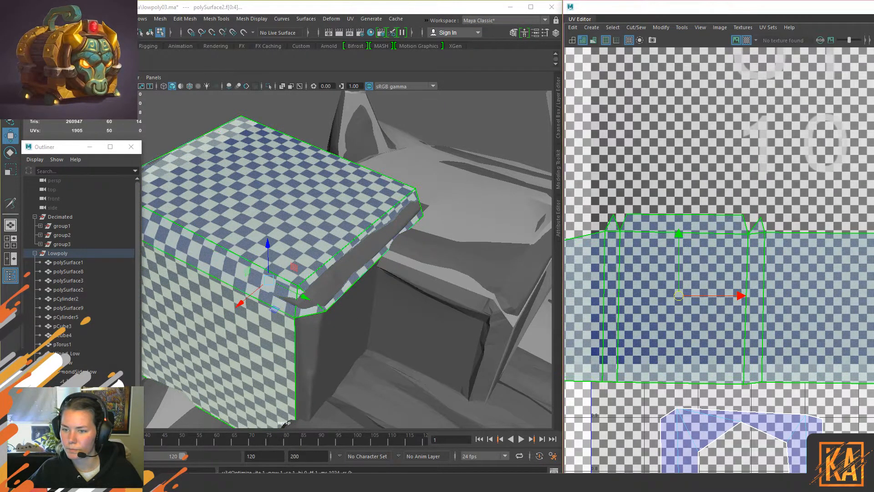
key(ctrl+u)
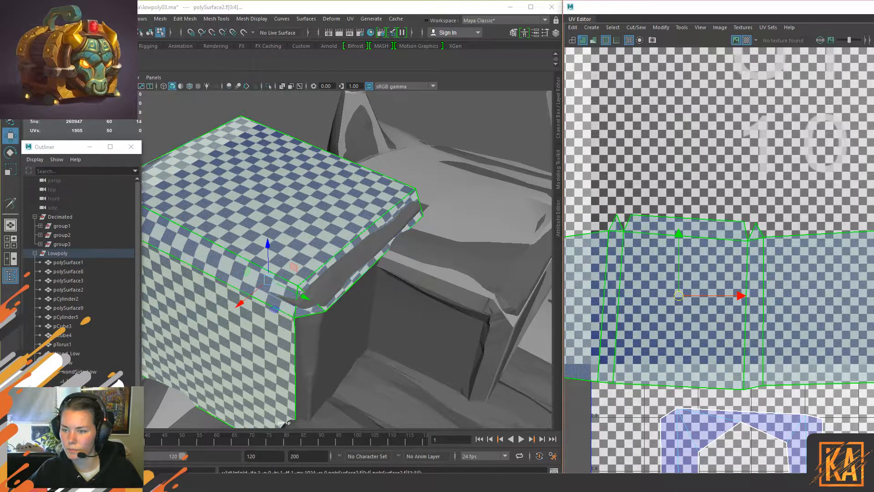
key(ctrl+z)
Step: Unfold only the UVs around the strip flap and corner triangles at the upper border of the main shell
drag(567, 192, 667, 221)
drag(801, 234, 801, 231)
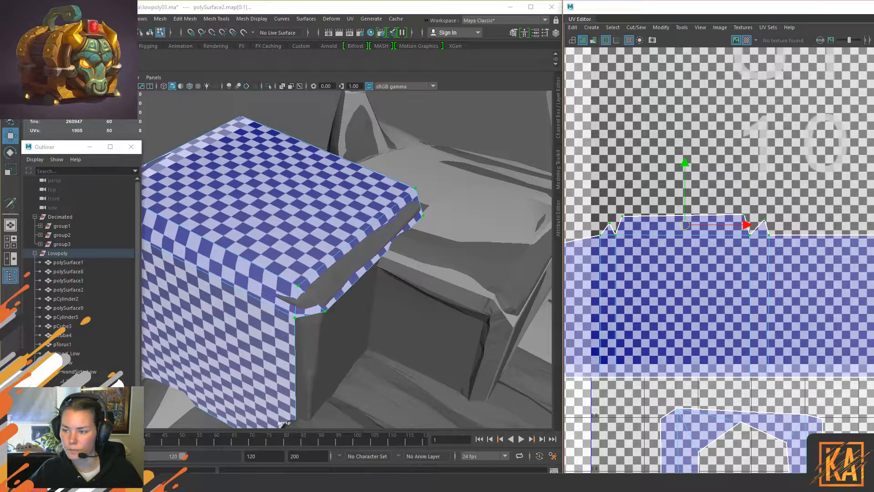
key(ctrl+u)
right_drag(749, 230, 752, 255)
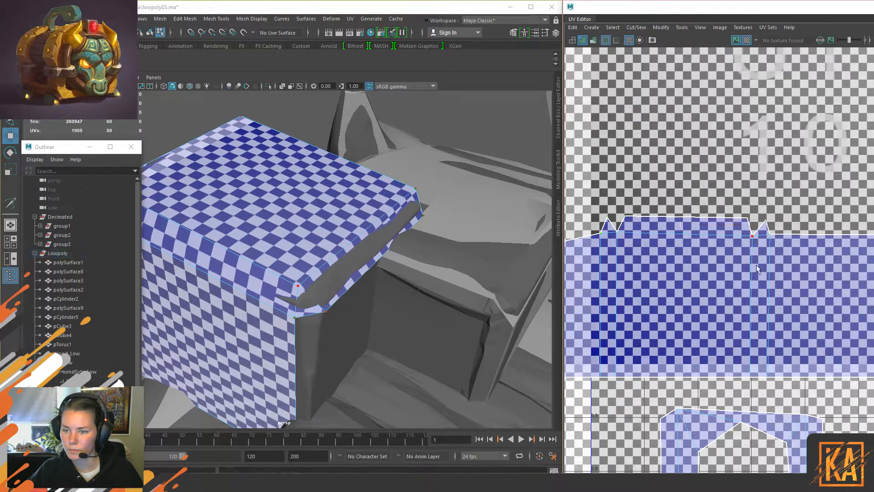
Step: Examine the checker pattern across the gem block's faces and turn the checker display off
scroll(774, 274, down, 3)
click(723, 298)
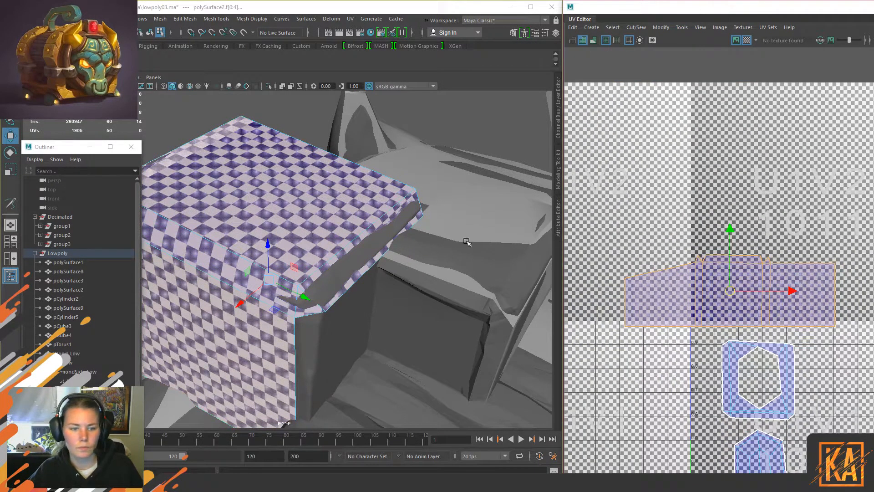
alt+drag(255, 224, 299, 237)
right_drag(299, 238, 311, 226)
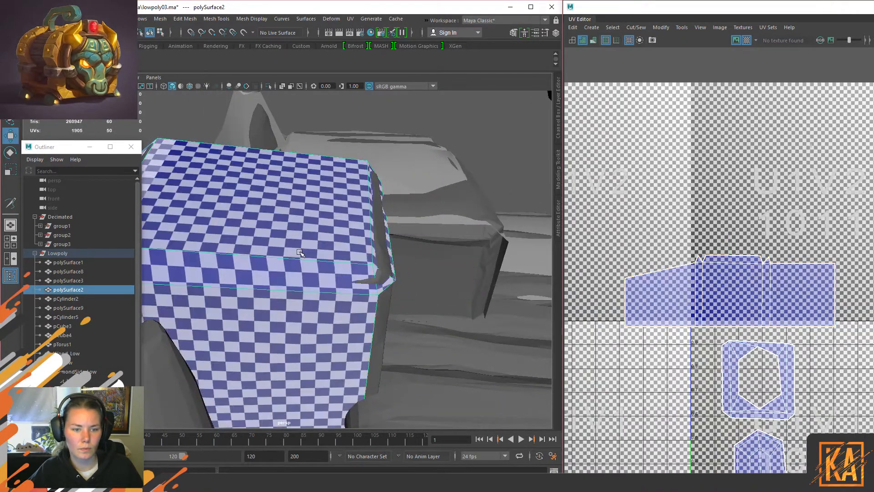
key(ctrl+1)
scroll(302, 253, down, 6)
key(ctrl+1)
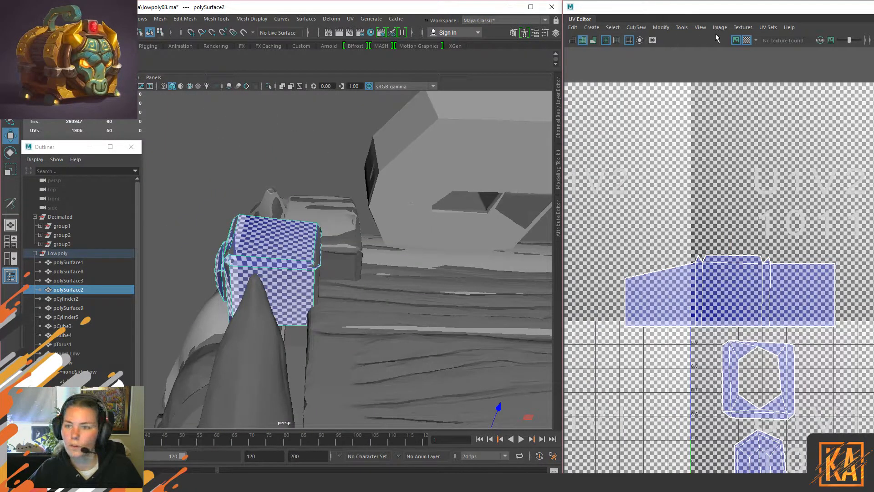
click(747, 40)
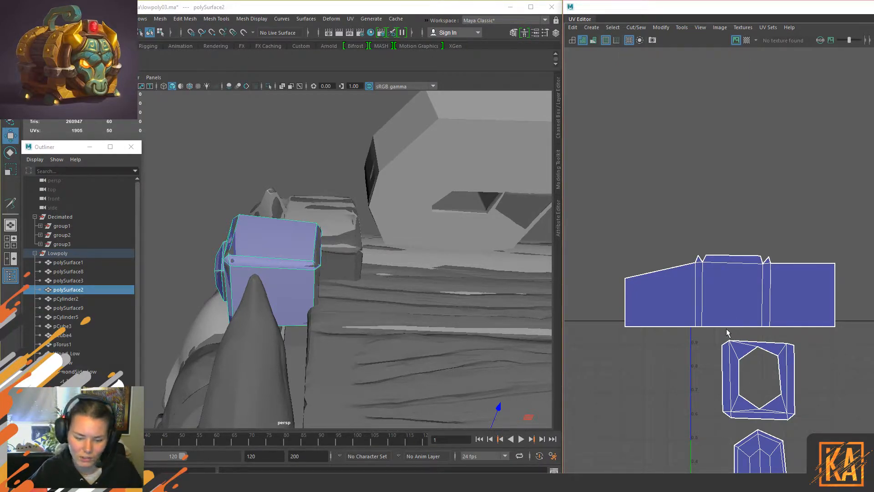
Step: Move the gem block's main UV shell below the frame and hexagonal gem shells
alt+middle_drag(718, 298, 673, 218)
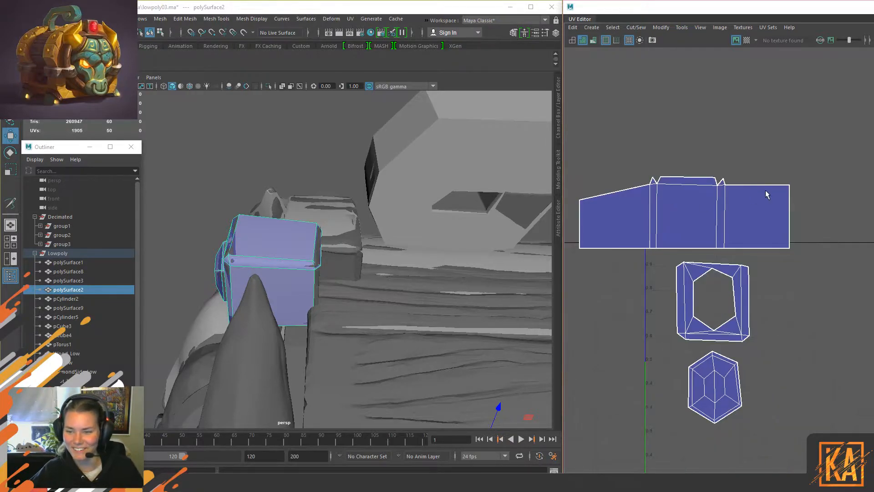
right_drag(766, 192, 735, 226)
click(736, 226)
drag(685, 216, 726, 242)
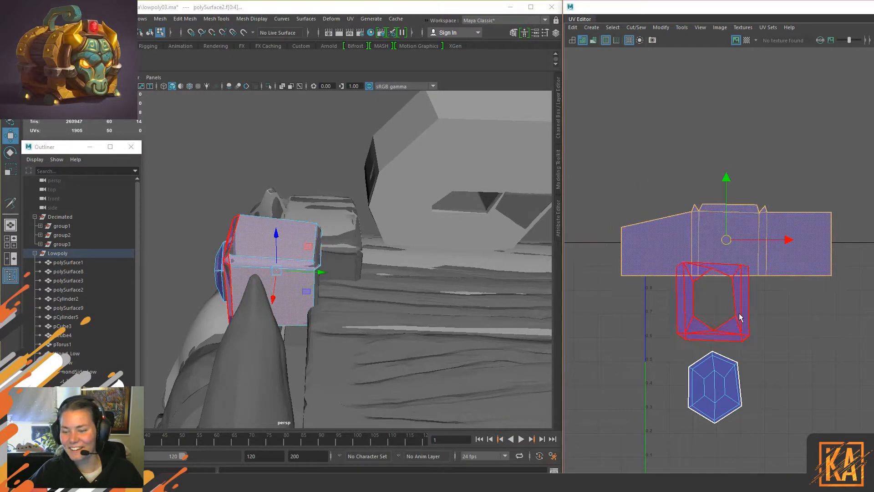
alt+middle_drag(725, 242, 688, 212)
drag(689, 212, 765, 416)
alt+middle_drag(728, 337, 691, 301)
Step: Unfold the hexagonal gem's UV shell and the frame's UV shell around the hexagonal opening
alt+right_drag(610, 374, 662, 371)
click(669, 309)
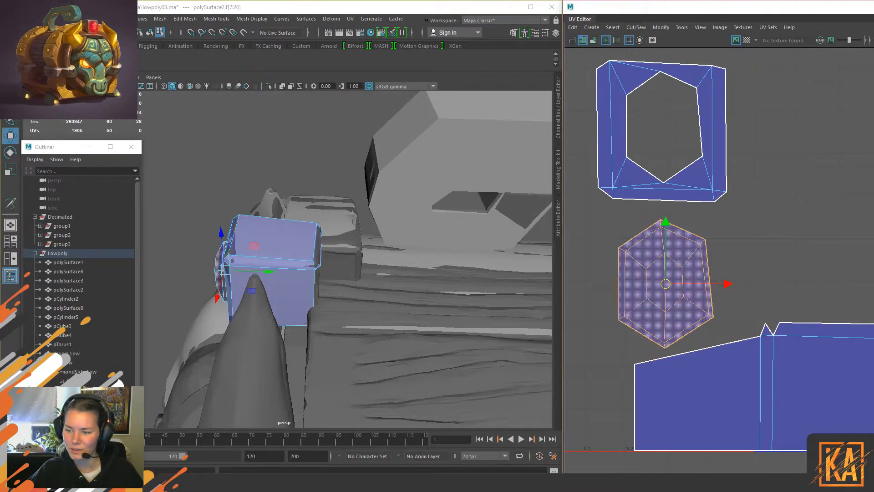
right_drag(672, 248, 629, 221)
right_drag(681, 267, 655, 250)
click(668, 273)
click(637, 167)
right_drag(637, 163, 612, 146)
click(659, 191)
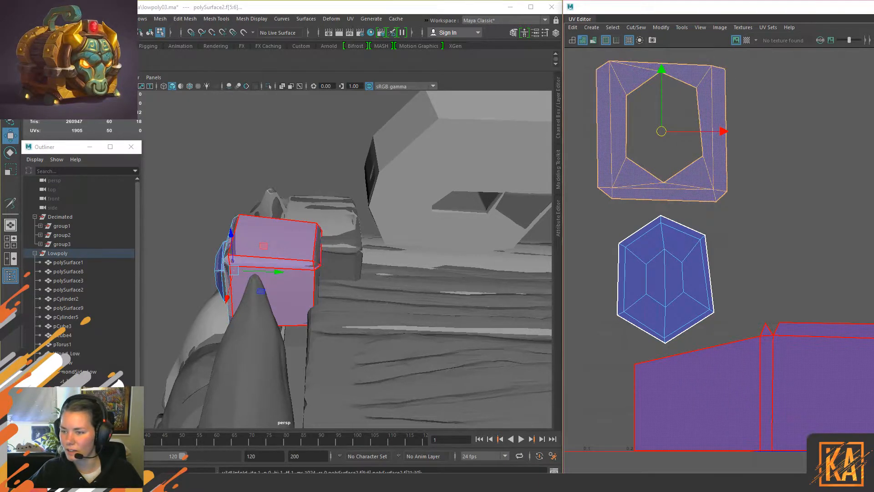
Step: Place the frame's UV shell beside the hexagonal gem shell, just above the main shell
click(745, 111)
click(630, 173)
drag(630, 173, 768, 236)
drag(800, 192, 782, 246)
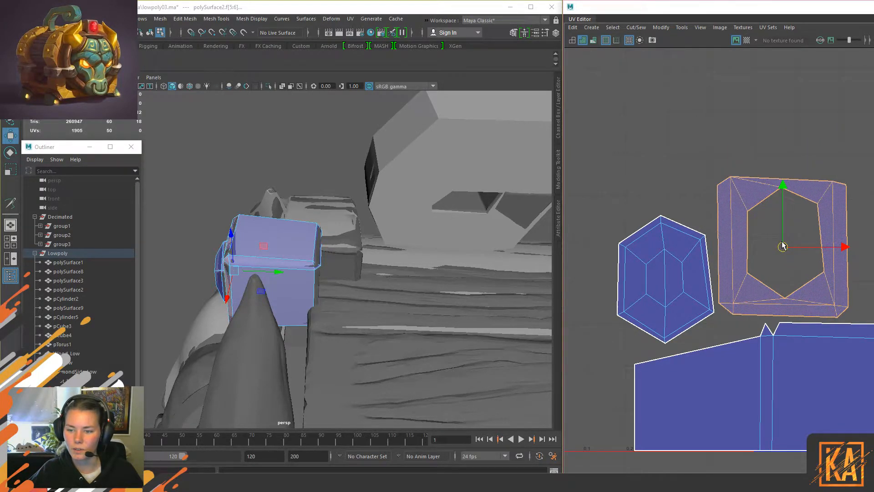
click(624, 203)
scroll(624, 203, down, 6)
scroll(727, 350, up, 3)
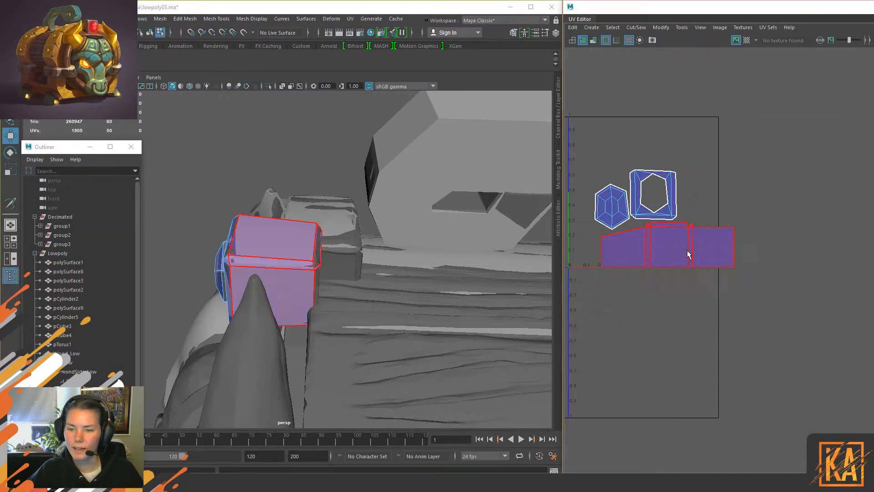
Step: Select all three of the gem block's UV shells and move them together outside the UV square
click(687, 250)
click(652, 184)
drag(653, 194, 654, 195)
click(675, 140)
drag(781, 153, 583, 270)
drag(662, 220, 854, 277)
scroll(768, 348, down, 3)
Step: Load the whole Lowpoly group's UVs and move the gem block's shells in among the other laid-out shells
key(F8)
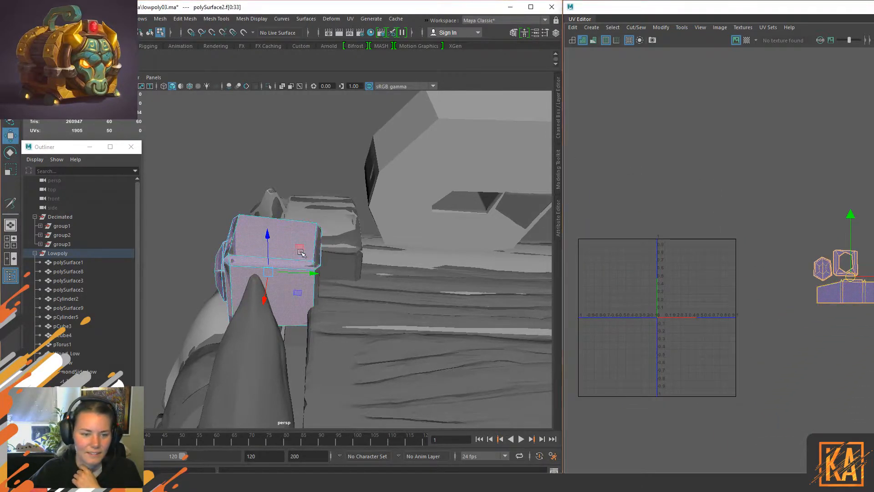
scroll(290, 260, down, 3)
alt+drag(291, 260, 426, 274)
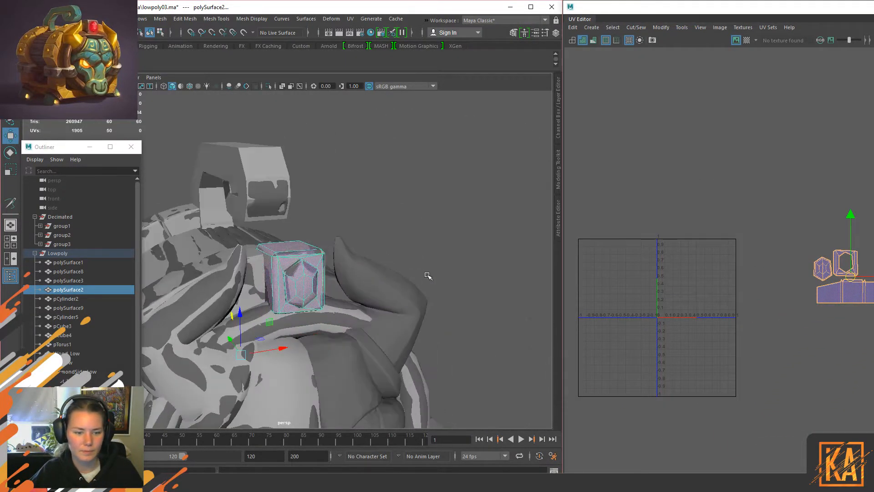
click(74, 255)
alt+middle_drag(837, 241, 777, 160)
key(F8)
drag(751, 156, 811, 258)
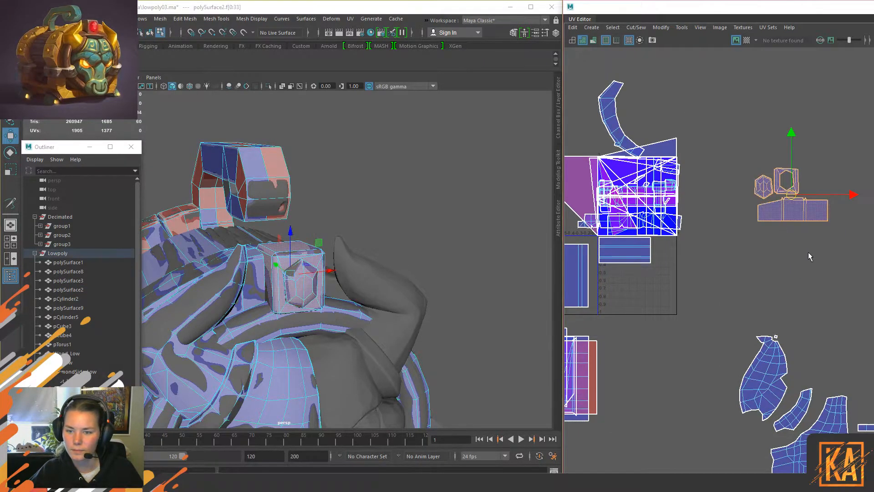
alt+middle_drag(811, 258, 753, 207)
scroll(728, 195, down, 2)
drag(746, 177, 801, 283)
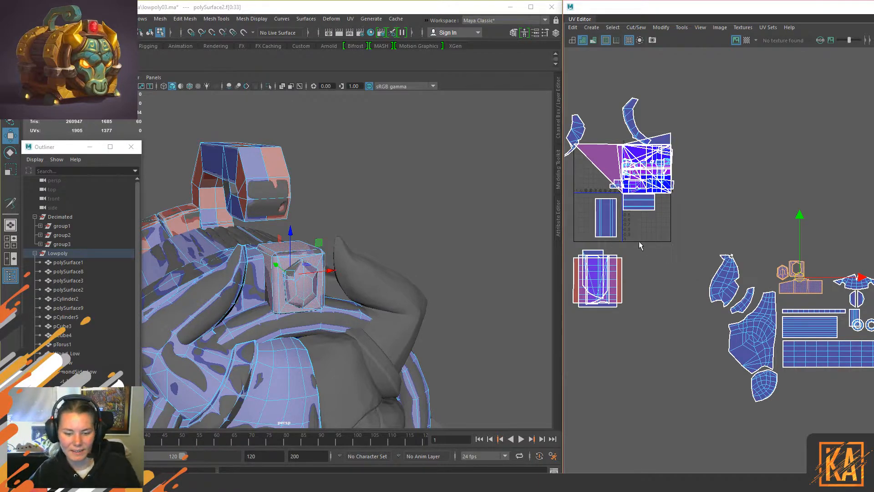
Step: Return to object selection and select the tail mesh on top of the chest
alt+drag(358, 98, 397, 139)
right_click(389, 142)
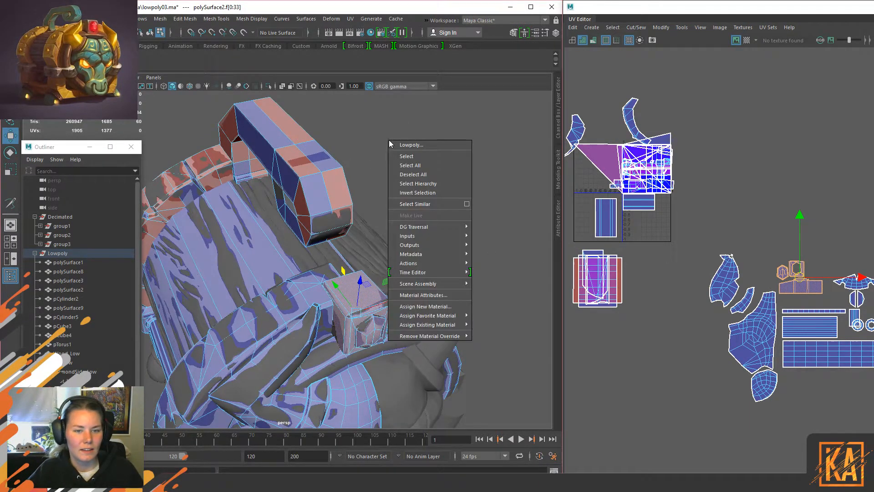
click(334, 186)
right_drag(334, 185, 429, 146)
click(429, 147)
click(322, 190)
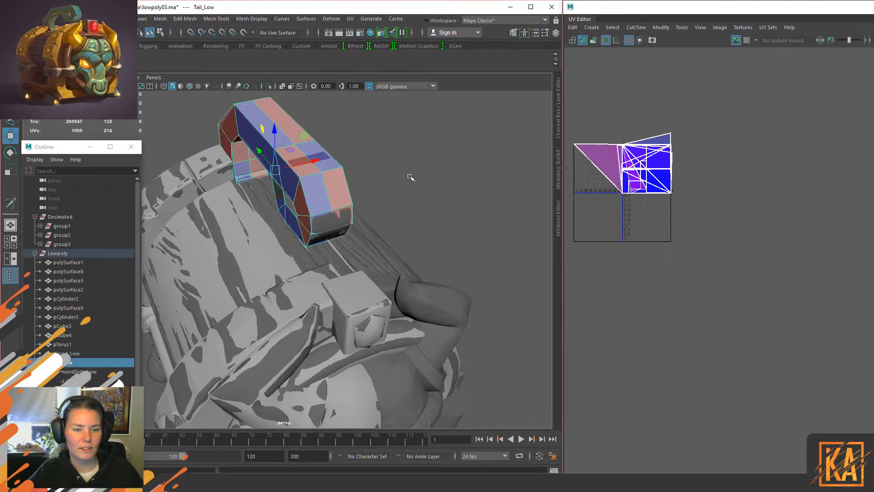
Step: Examine the tail's shape, curled end and underside from several angles to plan its UV seams
alt+middle_drag(411, 177, 437, 258)
scroll(378, 239, up, 3)
scroll(387, 305, down, 3)
alt+middle_drag(418, 325, 427, 311)
alt+drag(403, 281, 444, 254)
scroll(377, 259, up, 3)
alt+middle_drag(396, 291, 355, 308)
alt+drag(354, 308, 449, 284)
alt+drag(229, 303, 420, 250)
Step: Select the short edges under the tail's curled tip and inspect them, undoing the accidental move of the mesh
right_drag(465, 191, 465, 168)
click(349, 314)
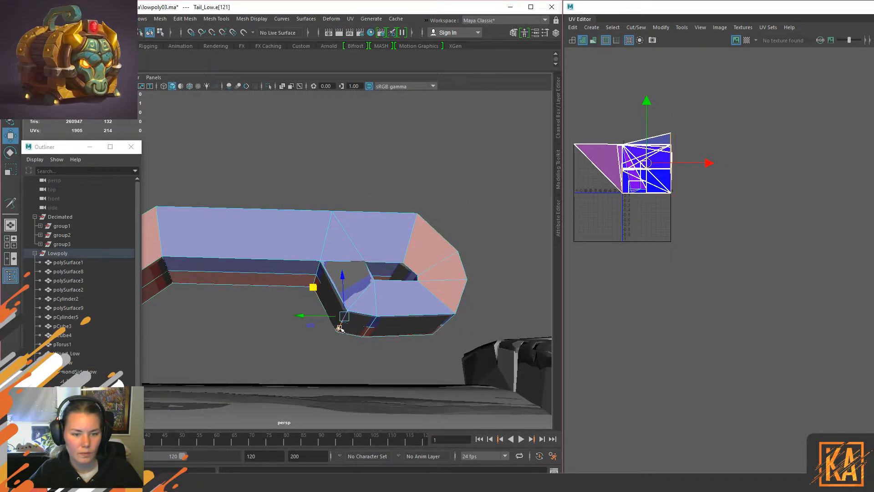
alt+right_drag(234, 339, 406, 426)
alt+middle_drag(412, 424, 393, 157)
click(403, 196)
alt+drag(404, 194, 363, 278)
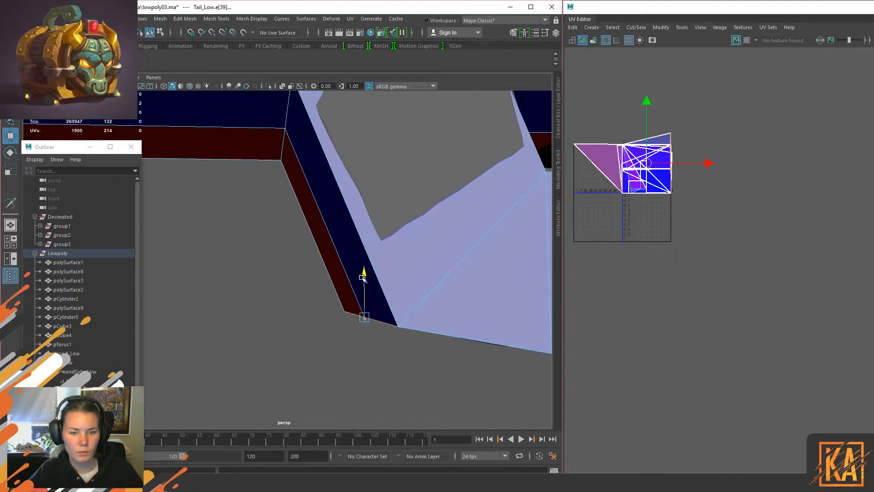
alt+right_drag(501, 296, 320, 224)
alt+middle_drag(320, 225, 467, 235)
alt+drag(403, 220, 395, 228)
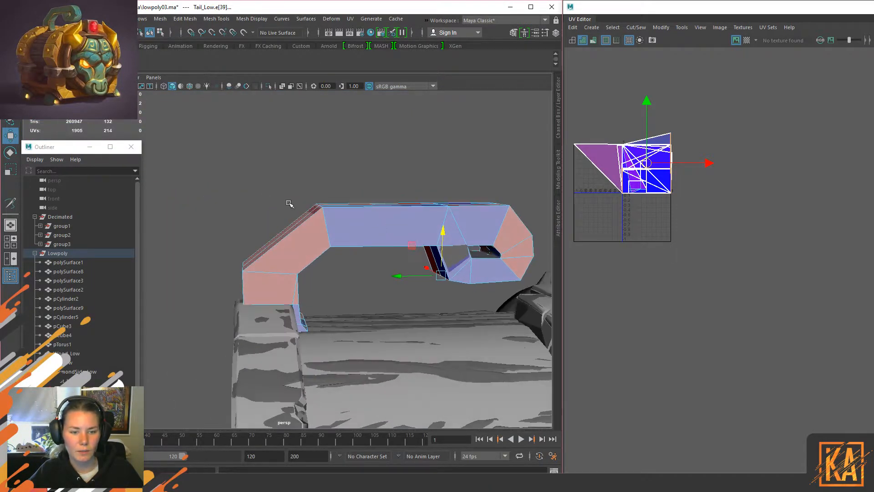
right_drag(289, 203, 341, 200)
alt+right_drag(275, 213, 324, 232)
mouse_move(323, 232)
alt+mouse_down()
mouse_move(357, 260)
mouse_move(318, 243)
alt+mouse_up()
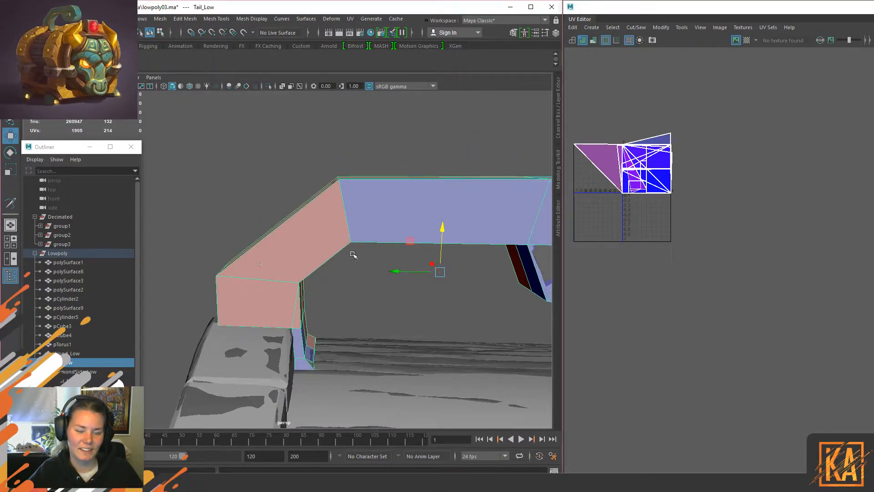
drag(400, 276, 440, 272)
key(ctrl+z)
Step: Isolate the tail mesh and select the long edges along the outer side of its sloped and straight upper sections
alt+drag(309, 215, 349, 239)
right_drag(311, 220, 315, 195)
click(293, 243)
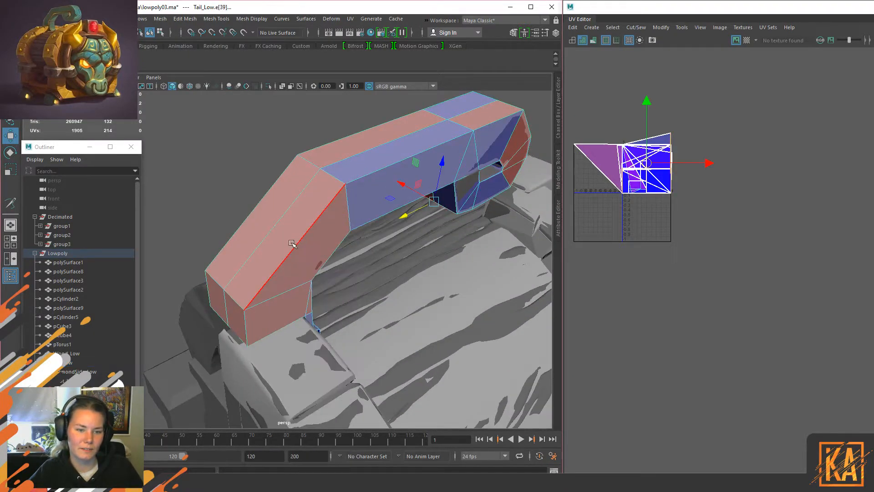
right_drag(294, 231, 384, 180)
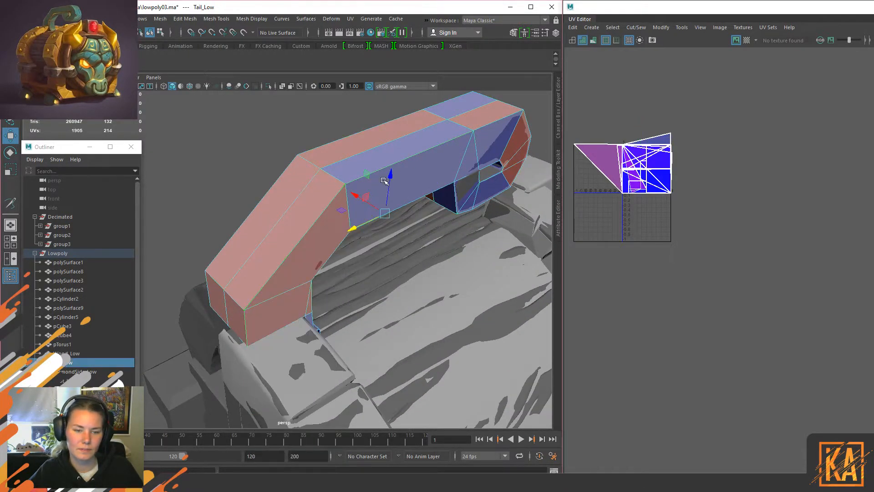
key(ctrl+1)
key(F10)
click(295, 231)
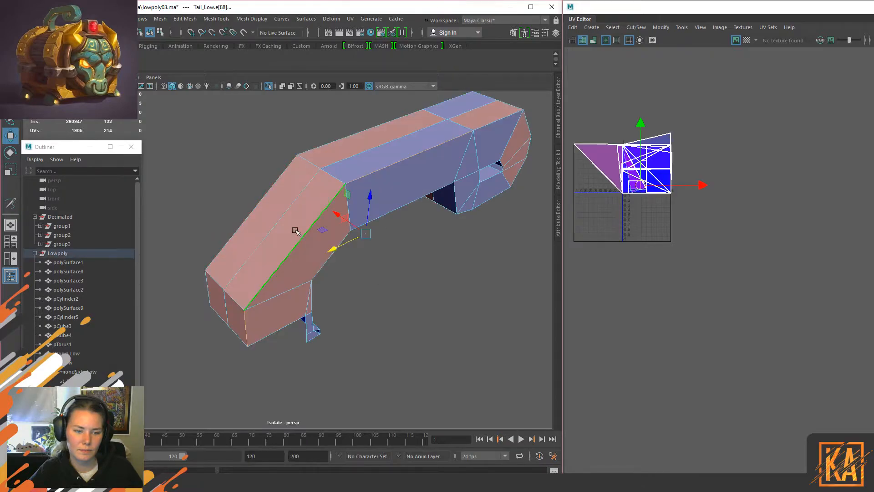
click(266, 300)
click(351, 200)
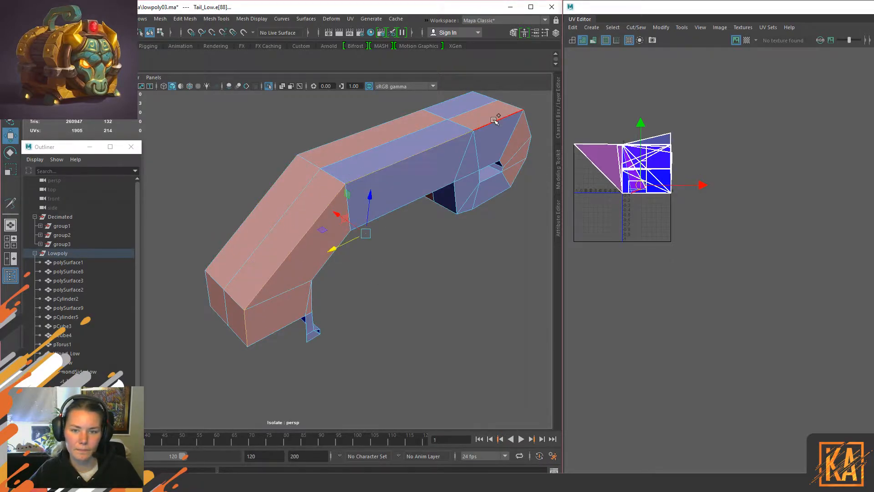
Step: Add the side border edges along the tail's curl, inner arch and foot to the selection and bevel them
alt+drag(499, 211, 318, 194)
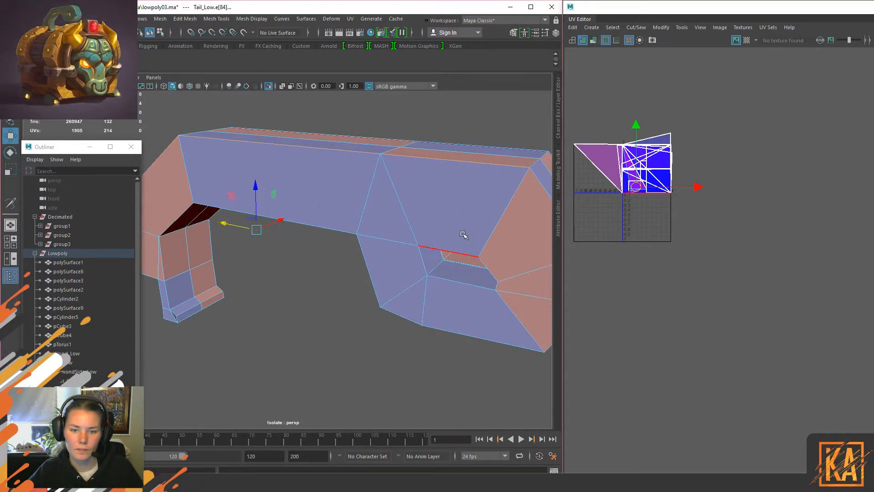
shift+click(485, 217)
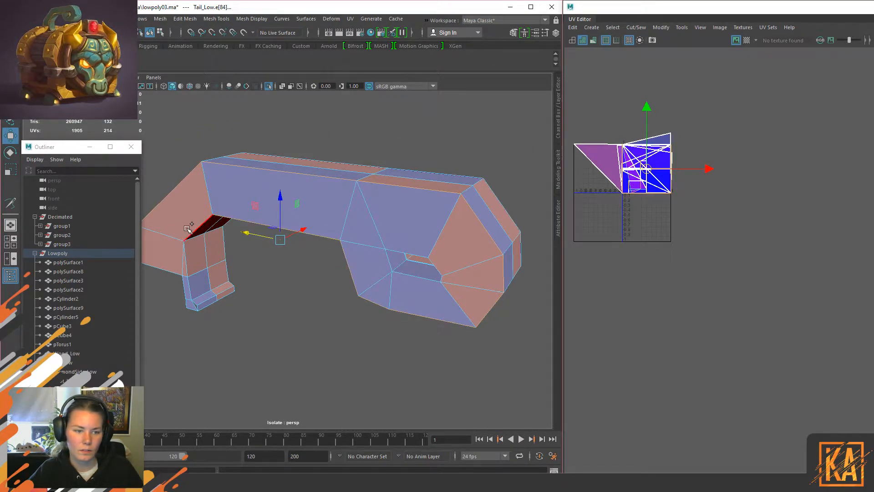
shift+click(196, 290)
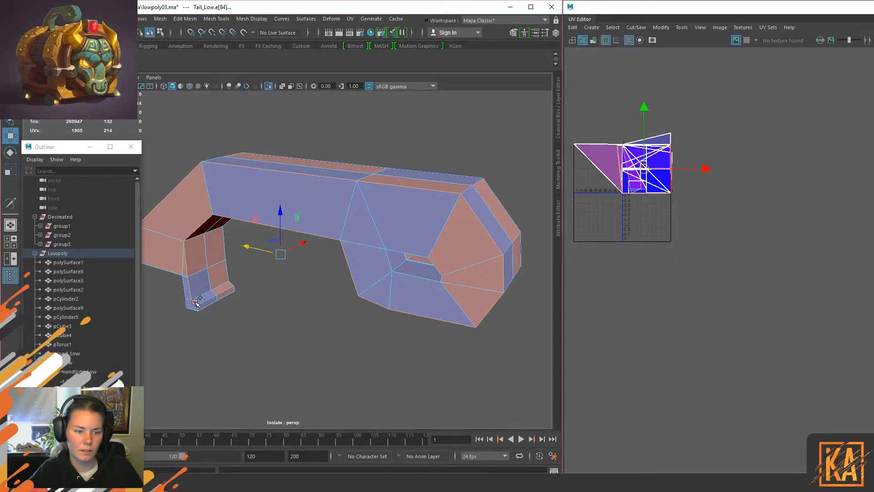
alt+drag(223, 260, 216, 296)
shift+click(184, 265)
alt+middle_drag(231, 282, 318, 265)
scroll(295, 291, up, 4)
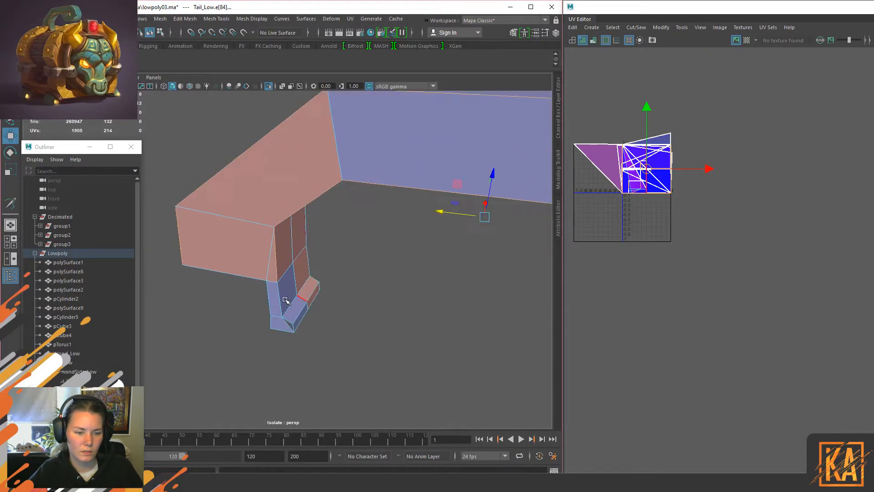
shift+click(279, 301)
shift+right_drag(308, 152, 350, 149)
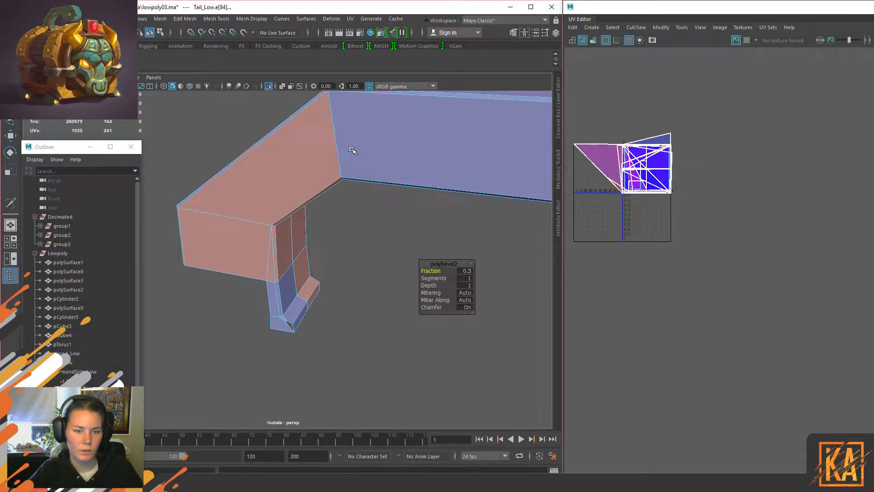
Step: Bring the other meshes back into view and set the bevel fraction to 1.2, comparing the tail with the detailed mesh
key(ctrl+1)
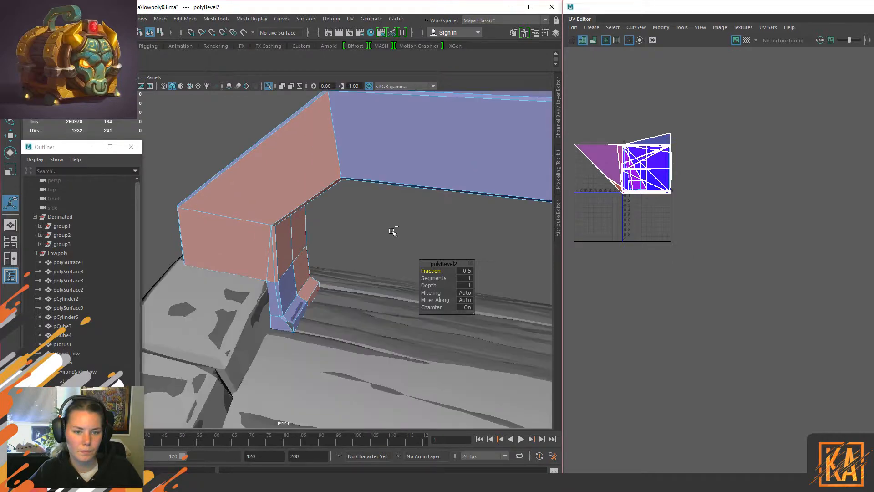
alt+drag(294, 235, 344, 244)
drag(437, 275, 367, 208)
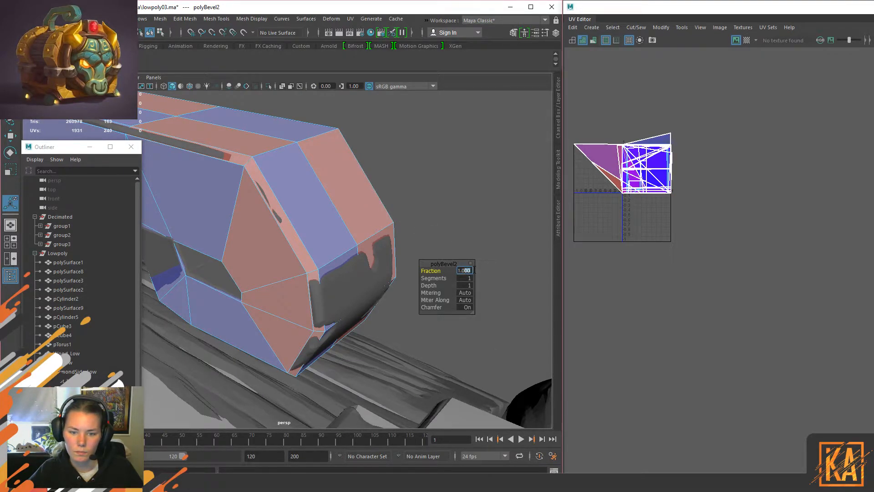
key(BackSpace)
key(BackSpace)
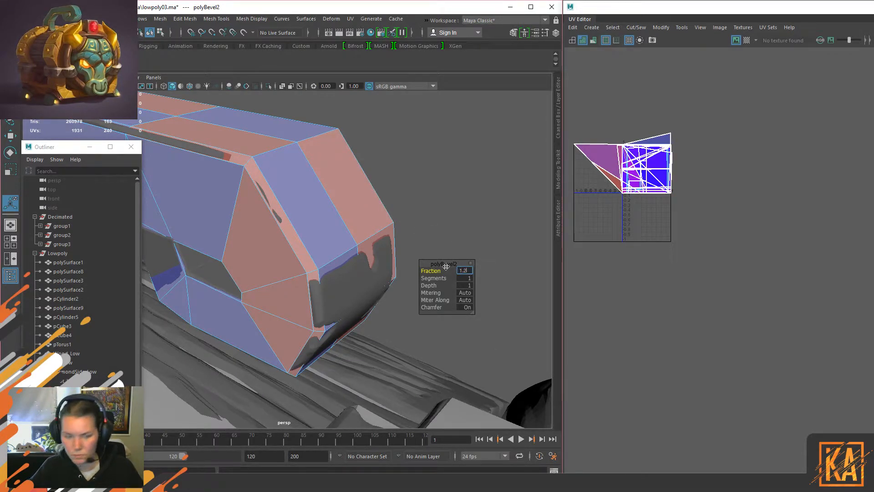
key(Return)
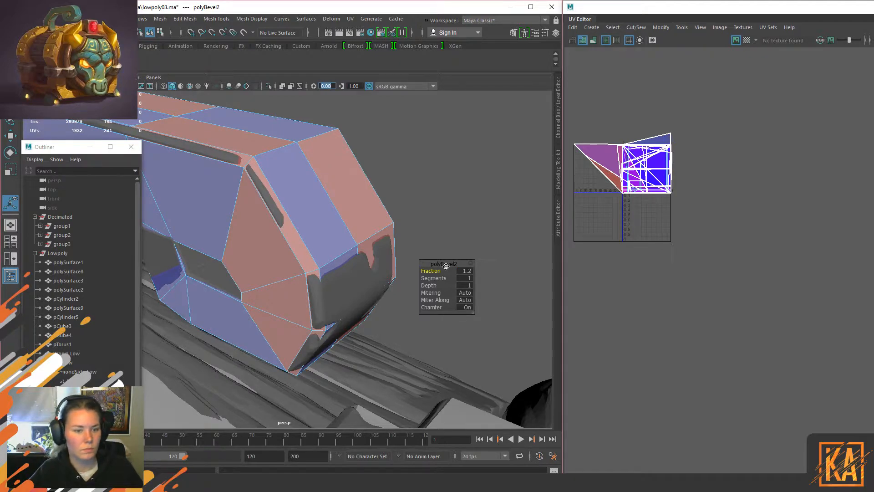
alt+middle_drag(255, 216, 455, 248)
alt+drag(211, 241, 290, 246)
alt+middle_drag(234, 251, 348, 229)
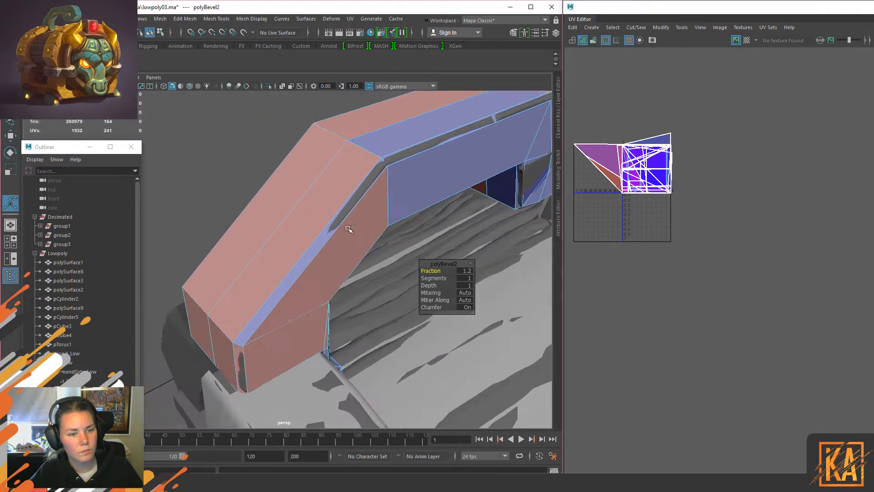
Step: Select the upper bevel edge on the tail's sloped section and nudge it slightly sideways to narrow the bevel
key(q)
click(288, 270)
alt+drag(289, 206, 354, 173)
key(w)
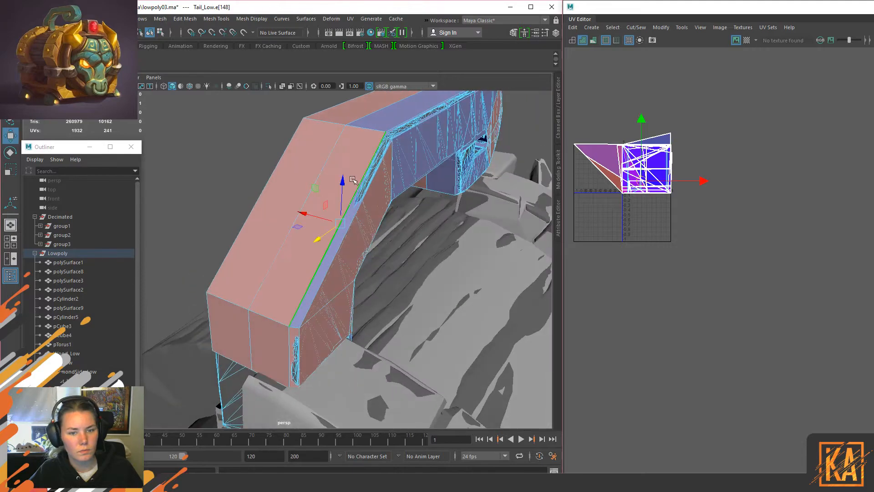
drag(305, 212, 310, 213)
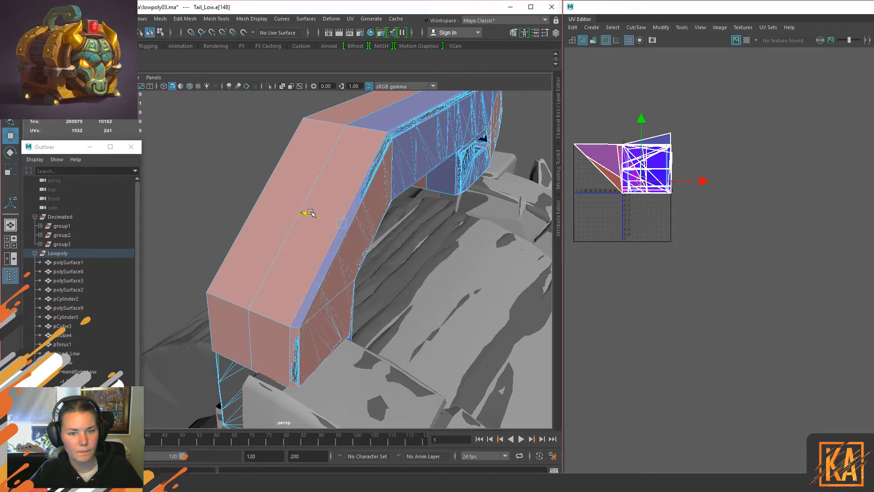
Step: Reselect the low-poly tail and shift the short bevel edge at the arch's inner upper corner along the tail
double_click(291, 229)
click(326, 212)
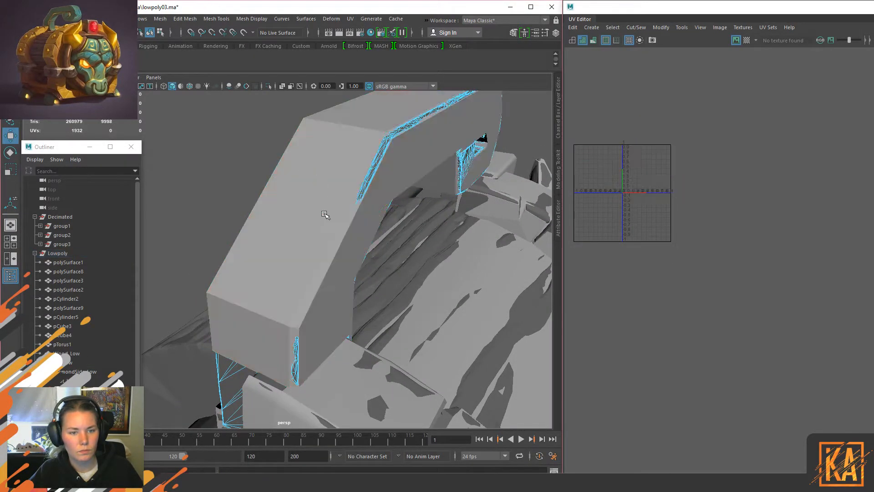
alt+drag(396, 208, 358, 224)
click(402, 177)
right_drag(329, 178, 367, 166)
click(404, 190)
alt+drag(355, 235, 364, 214)
right_drag(365, 214, 357, 176)
click(299, 156)
double_click(304, 167)
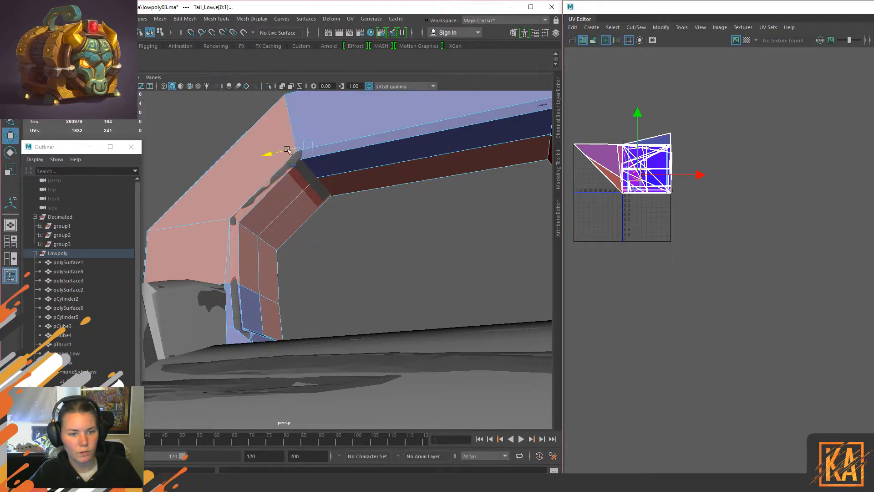
Step: Isolate the Decimated group to examine the detailed tail's shape, and restore the full view
alt+right_drag(291, 153, 342, 205)
right_drag(351, 166, 298, 145)
click(323, 155)
alt+drag(347, 169, 325, 224)
click(74, 216)
key(ctrl+1)
click(257, 175)
alt+drag(334, 308, 372, 310)
alt+right_drag(372, 310, 364, 296)
key(ctrl+1)
alt+drag(364, 294, 371, 313)
Step: Isolate the low-poly tail, delete the unbevelled half beyond its centre line, and return to object selection
click(355, 223)
mouse_move(355, 223)
alt+mouse_down()
mouse_move(380, 293)
mouse_move(342, 315)
mouse_move(277, 326)
mouse_move(421, 322)
mouse_move(504, 308)
mouse_move(509, 298)
mouse_move(415, 313)
mouse_move(303, 220)
alt+mouse_up()
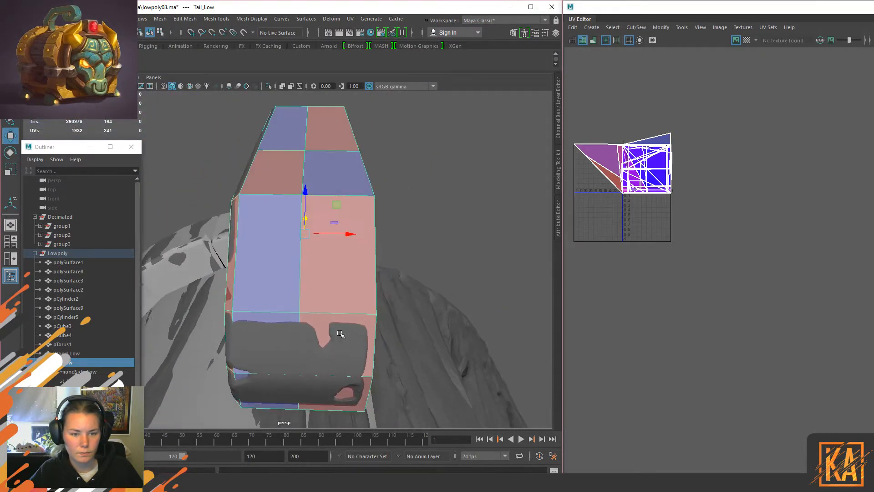
key(ctrl+1)
drag(409, 118, 384, 194)
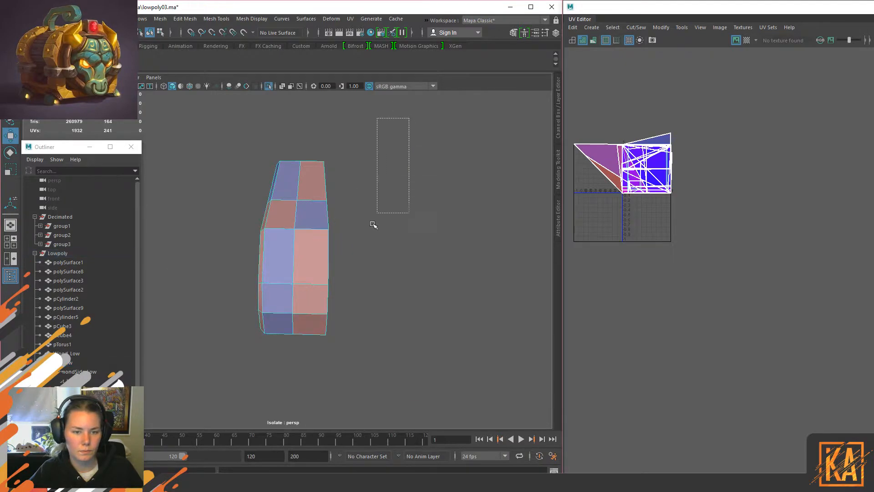
drag(310, 364, 310, 363)
key(Delete)
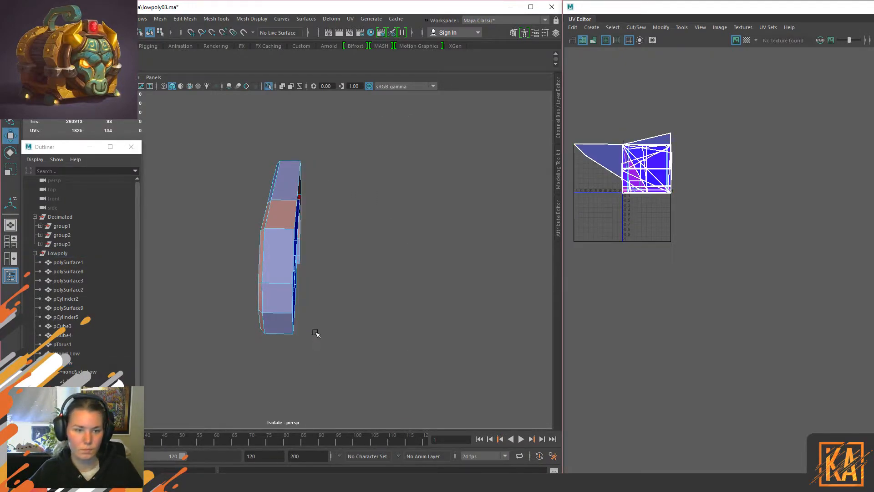
key(F8)
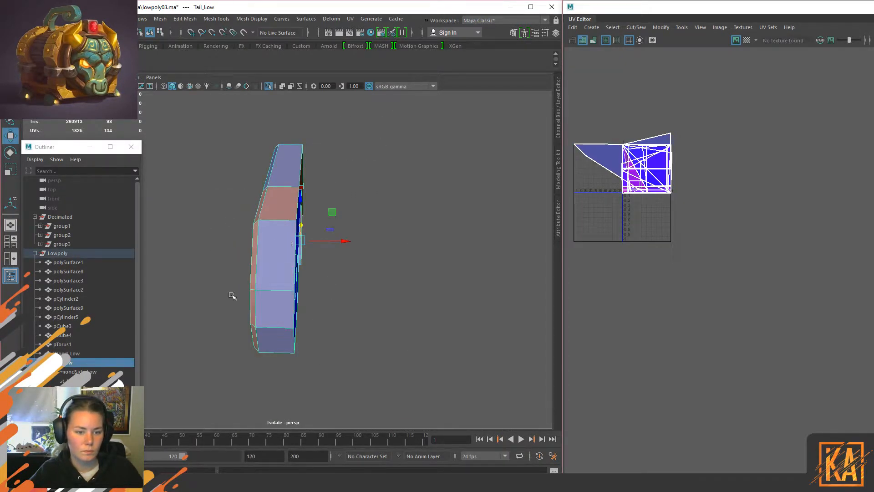
Step: Show all meshes again and move the crosswise edge where the tail's underside meets the curl upward
alt+drag(232, 296, 350, 271)
key(ctrl+1)
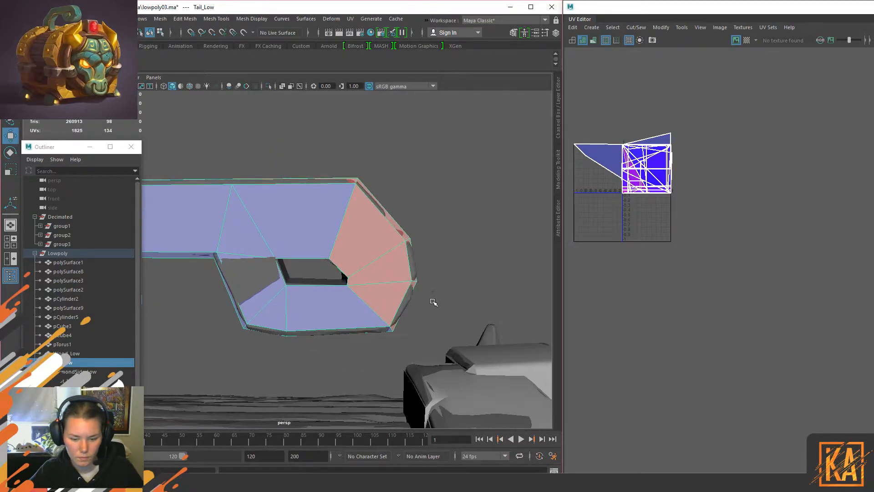
scroll(432, 302, up, 2)
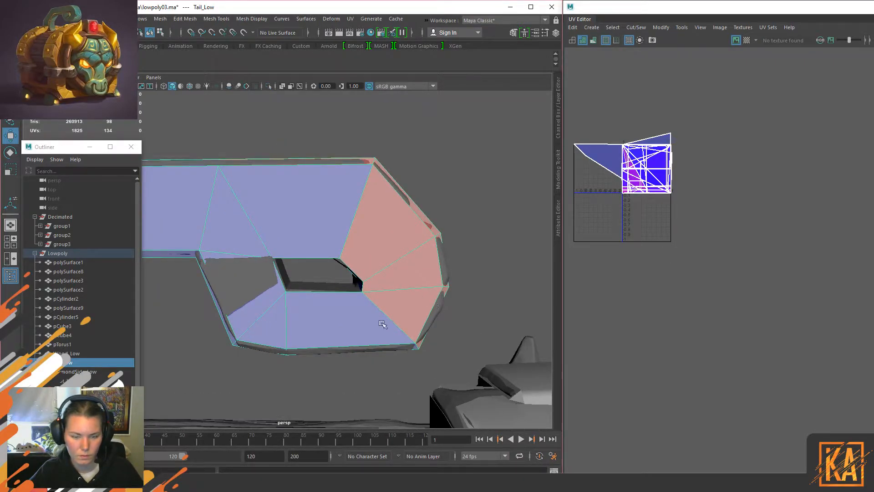
alt+drag(328, 275, 445, 280)
right_drag(364, 221, 362, 197)
click(367, 213)
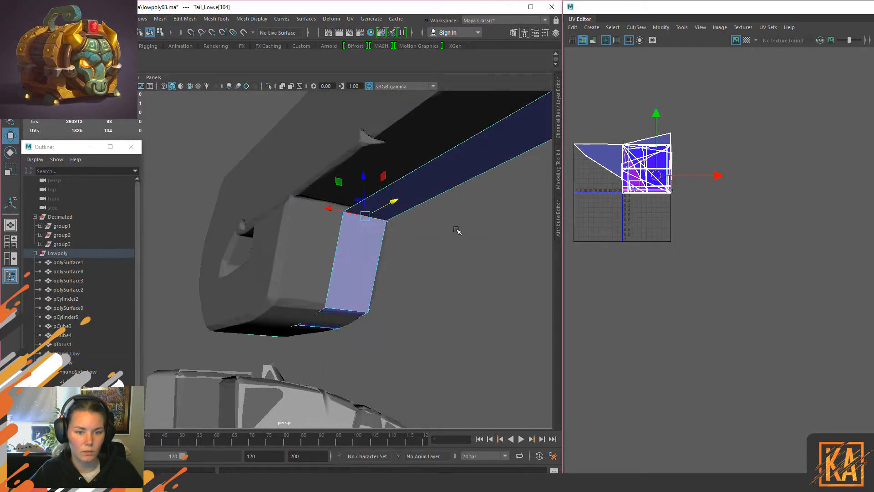
alt+drag(442, 227, 379, 241)
drag(270, 204, 267, 180)
alt+drag(314, 218, 356, 230)
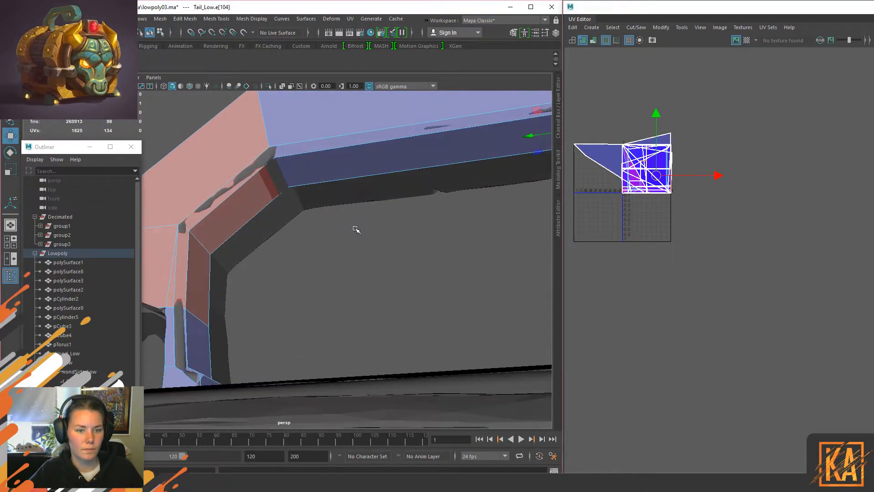
Step: Select the two neighbouring edges at the arch's inner upper bend and reposition them against the detailed tail
click(274, 151)
shift+click(286, 169)
mouse_move(283, 134)
mouse_down()
mouse_move(421, 164)
mouse_move(232, 242)
mouse_move(363, 249)
mouse_move(289, 248)
mouse_move(291, 271)
mouse_up()
Step: Select the low-poly tail's upper crosswise edge on the curl's outer end and adjust its height to the detailed mesh
click(405, 248)
click(462, 240)
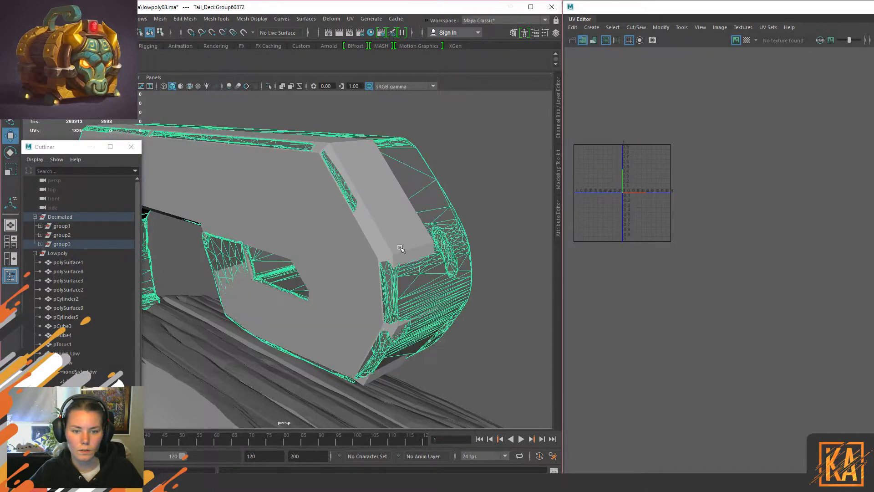
click(413, 251)
click(411, 247)
alt+drag(416, 271, 437, 264)
drag(461, 173, 461, 172)
alt+drag(528, 221, 503, 223)
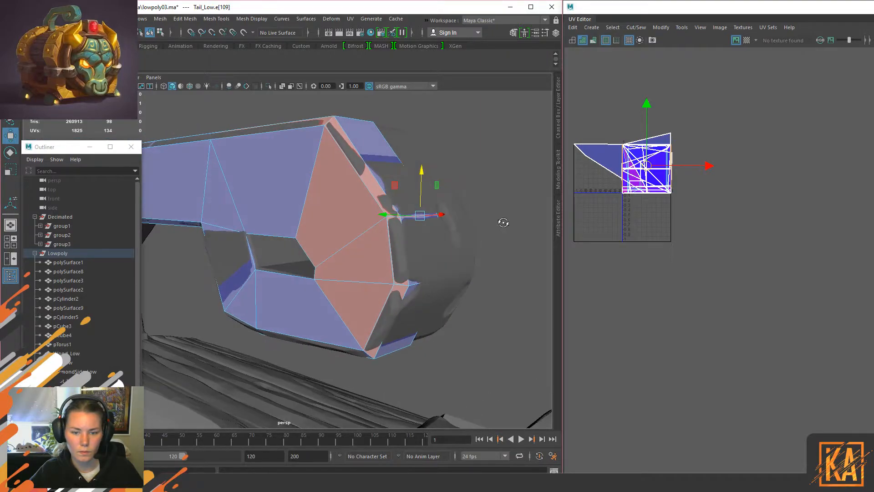
Step: Raise the lower crosswise edge on the curl's outer end to follow the detailed mesh
alt+drag(444, 253, 491, 238)
drag(451, 260, 453, 260)
drag(478, 215, 479, 206)
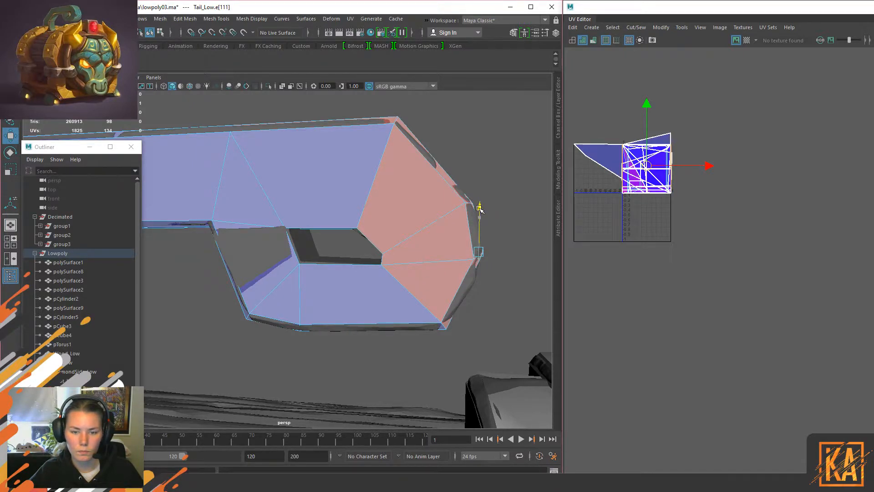
Step: Cut a new crosswise edge into the curl's outer end just below the raised edge with the Multi-Cut tool
alt+drag(493, 289, 448, 276)
right_drag(479, 176, 523, 160)
shift+right_drag(347, 234, 269, 237)
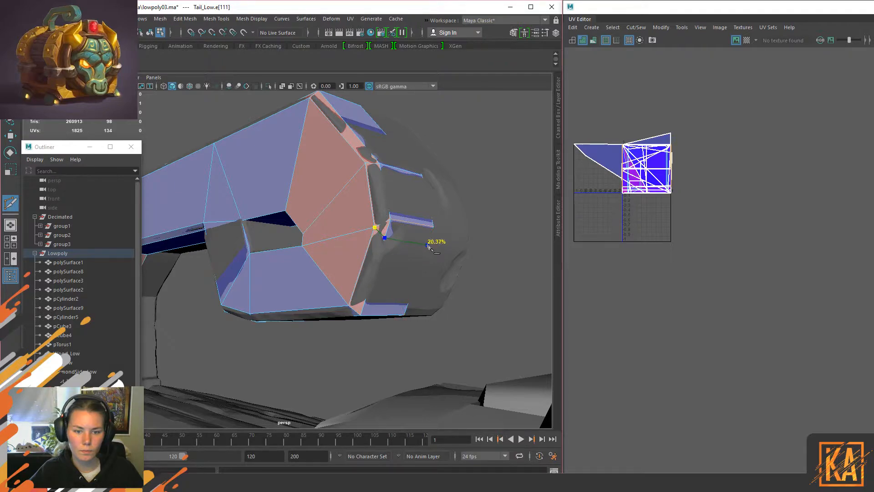
click(423, 234)
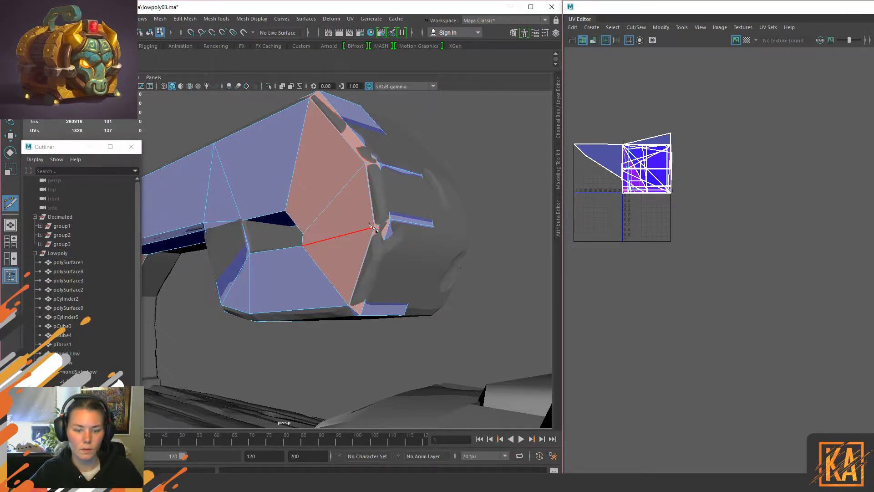
Step: Select the newly cut edge and move it slightly outward to round the curl's end
key(w)
click(417, 228)
click(411, 235)
alt+drag(412, 235, 448, 214)
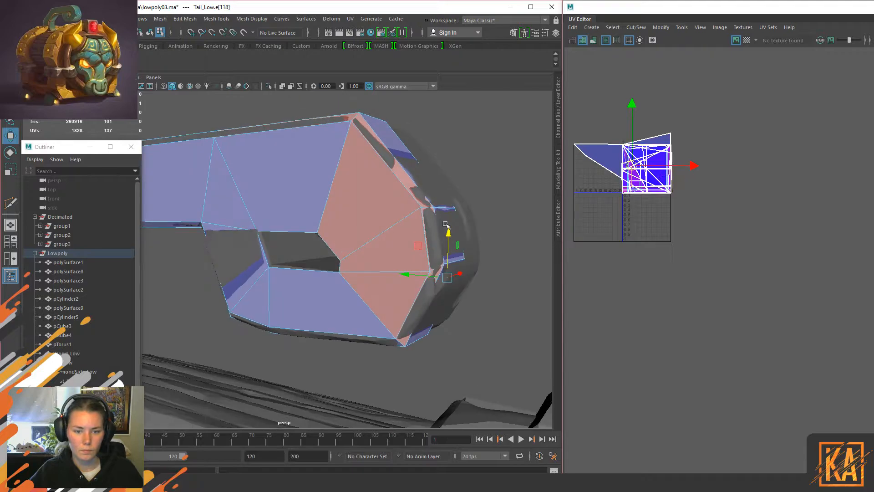
drag(419, 277, 424, 276)
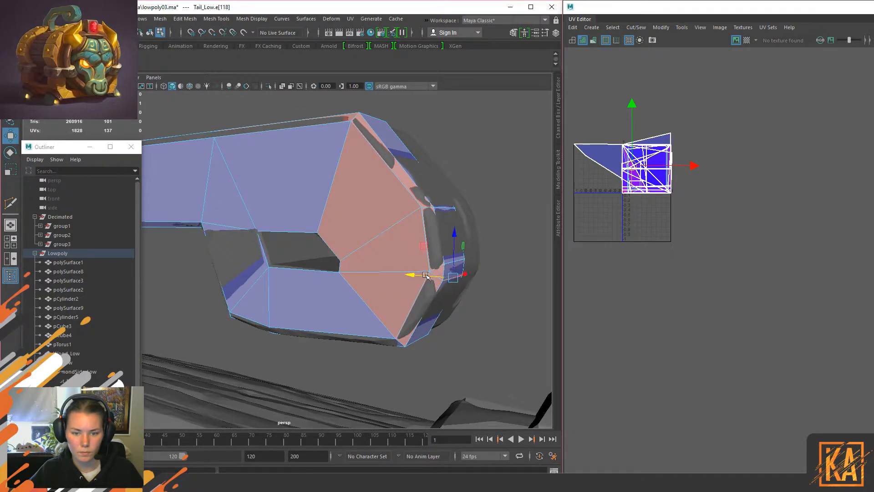
Step: Leave edge editing and select the whole low-poly tail as an object
click(457, 248)
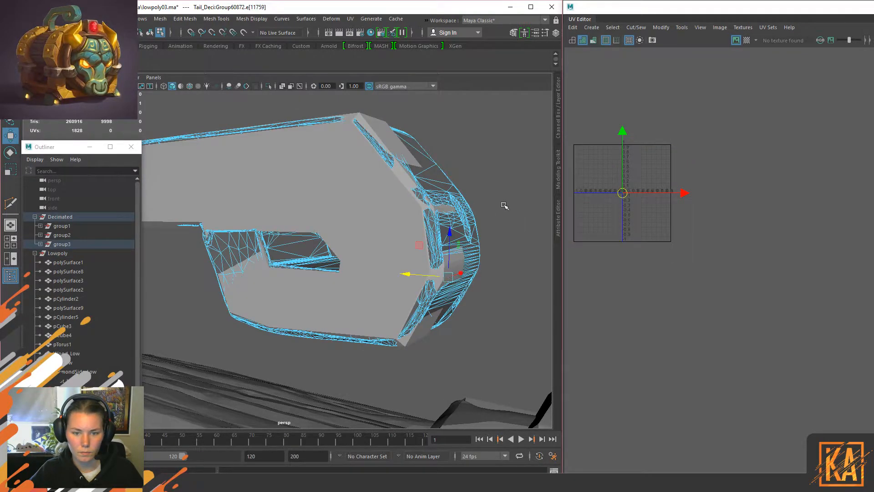
click(408, 199)
right_drag(383, 234, 486, 173)
click(386, 243)
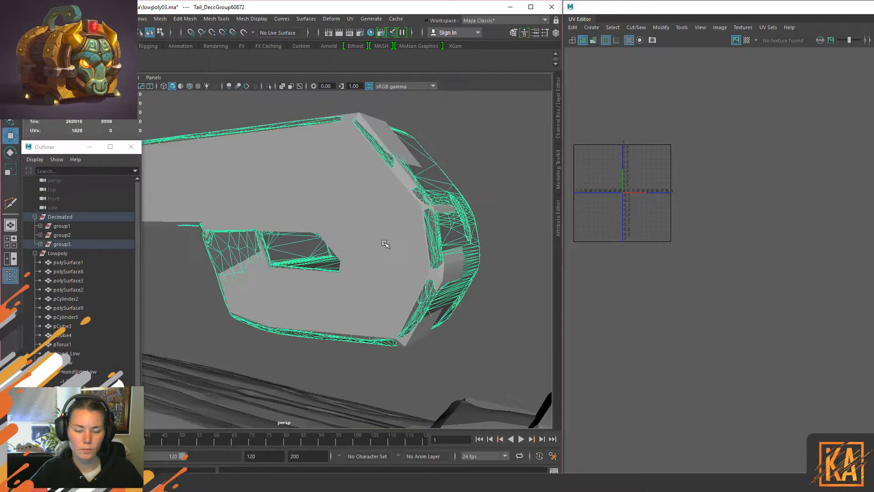
click(386, 207)
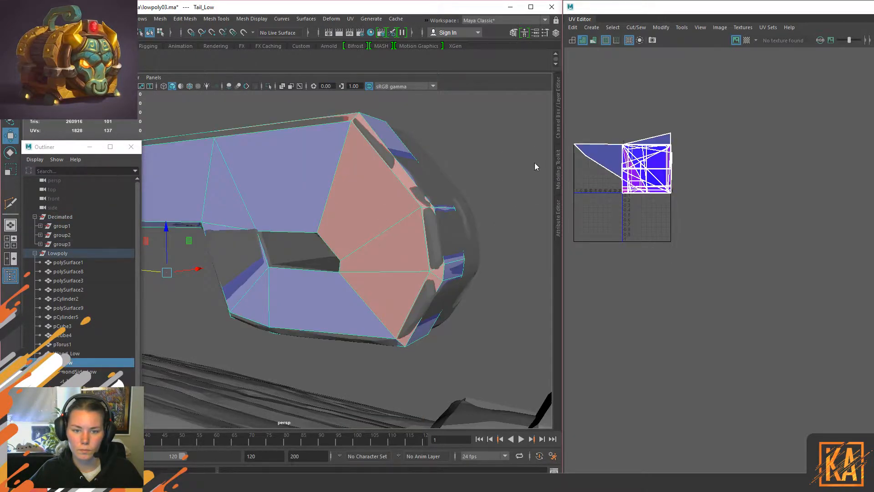
Step: Examine the edges around the low-poly curl's outer end and upper corner against the detailed mesh
right_drag(535, 163, 533, 134)
alt+drag(486, 229, 452, 193)
right_drag(367, 177, 411, 163)
click(430, 192)
click(430, 192)
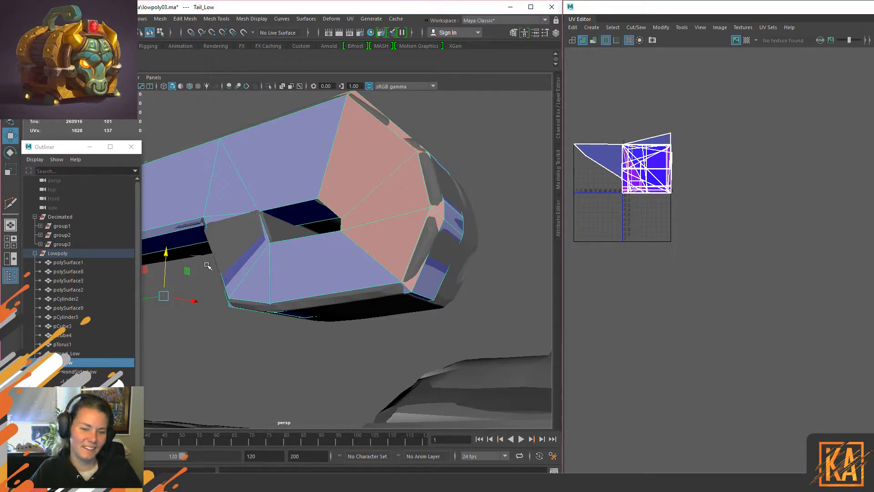
alt+drag(473, 252, 463, 274)
alt+drag(494, 211, 495, 172)
click(445, 222)
alt+drag(445, 222, 453, 201)
click(452, 203)
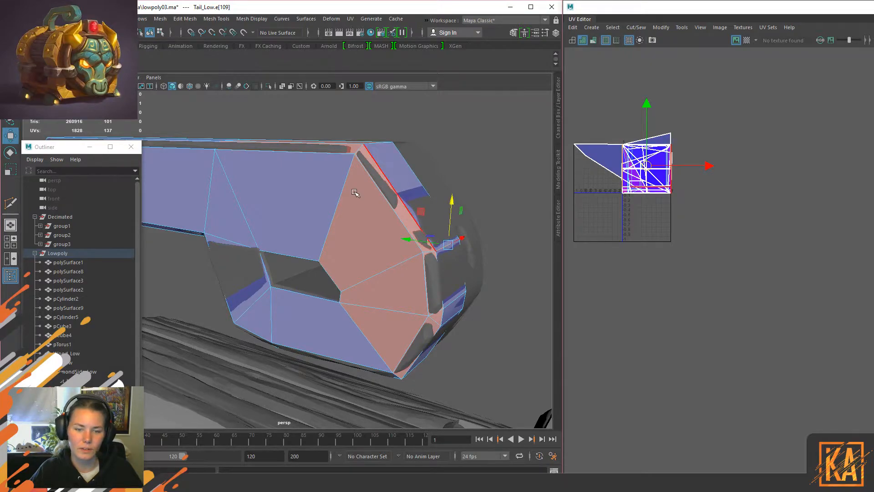
alt+drag(356, 193, 358, 209)
click(382, 169)
mouse_move(468, 150)
alt+mouse_down()
mouse_move(484, 187)
mouse_move(353, 190)
mouse_move(346, 175)
mouse_move(469, 179)
mouse_move(468, 146)
alt+mouse_up()
key(F8)
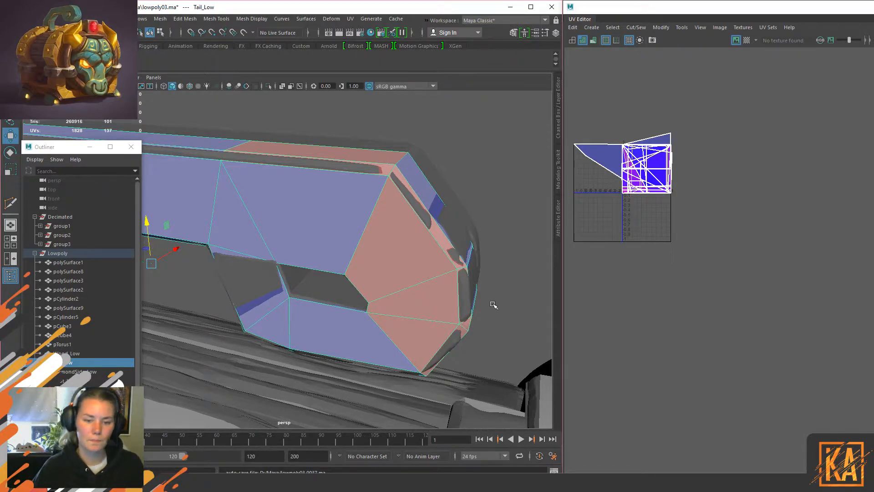
Step: Select the border edges around the curl's inner opening and extrude them across the tail's thickness to form its inner walls
alt+drag(372, 277, 314, 317)
right_drag(327, 187, 327, 147)
double_click(321, 196)
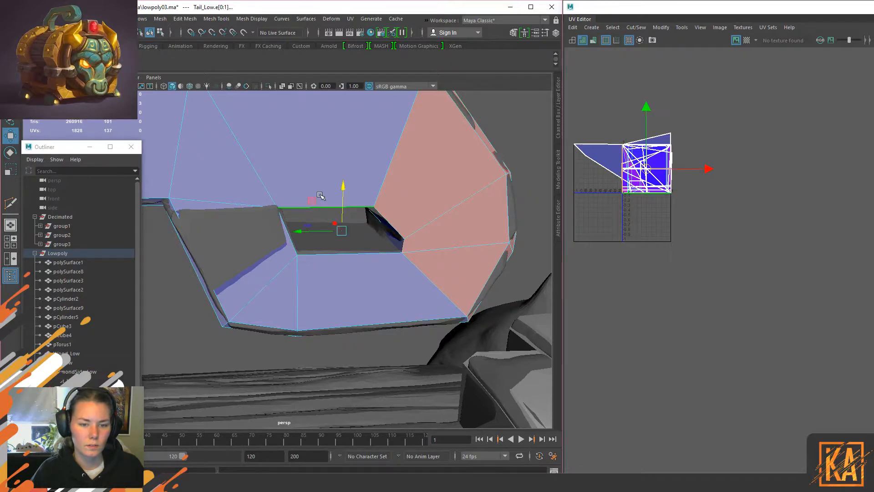
shift+click(278, 239)
shift+click(331, 262)
shift+right_drag(419, 208, 449, 203)
alt+drag(449, 203, 368, 186)
drag(423, 271, 417, 167)
Step: Select the edges at the opening's upper corner and shift them slightly along the tail, away from the curl's outer end
key(q)
key(w)
click(373, 190)
shift+click(351, 211)
drag(338, 200, 344, 180)
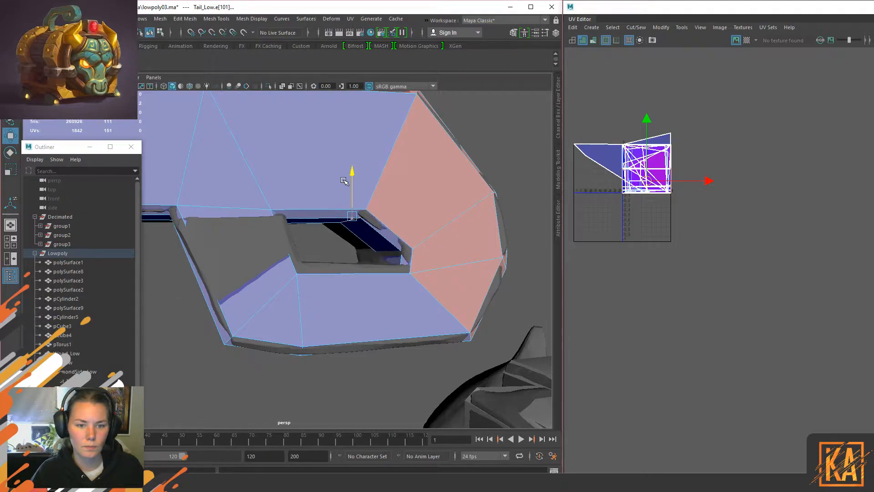
drag(321, 218, 314, 214)
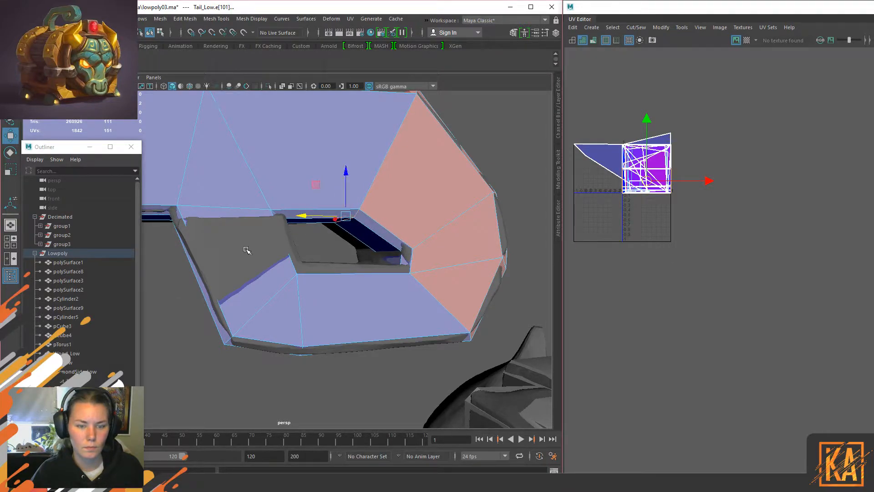
Step: Show the tail's curl close up in the left side view with wireframe display
alt+drag(248, 251, 254, 215)
right_drag(376, 182, 415, 188)
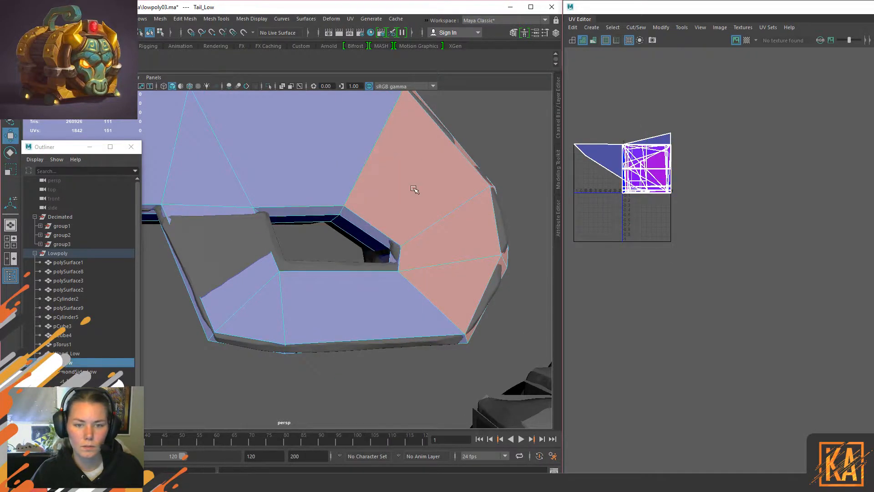
key(space)
drag(415, 188, 458, 187)
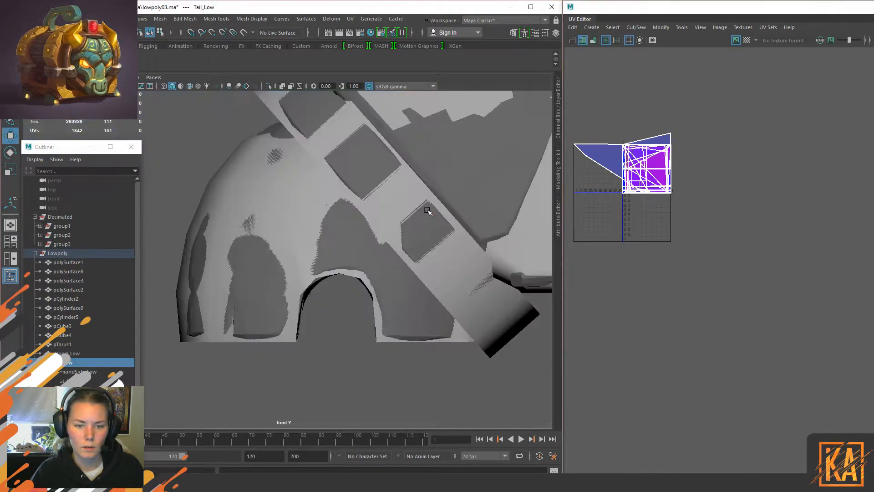
key(a)
scroll(374, 259, up, 5)
key(space)
drag(339, 223, 384, 219)
key(a)
scroll(372, 242, up, 7)
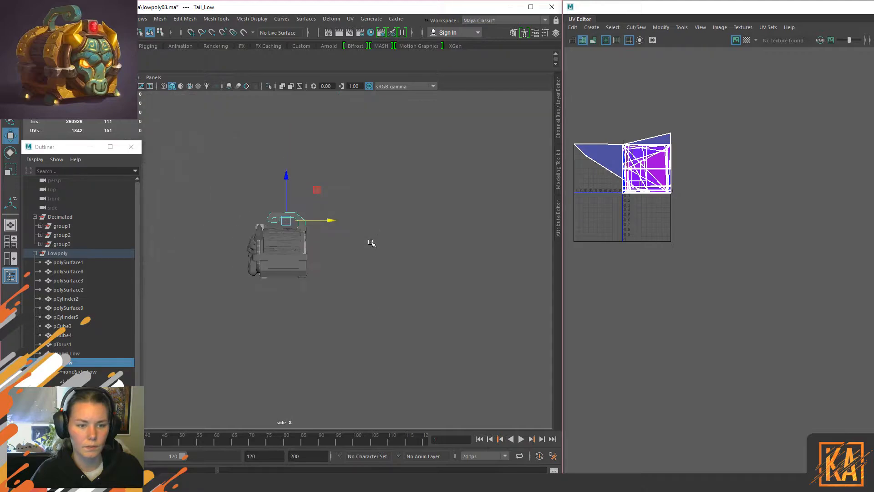
alt+middle_drag(269, 141, 309, 225)
key(space)
drag(309, 226, 272, 214)
key(a)
scroll(255, 273, up, 8)
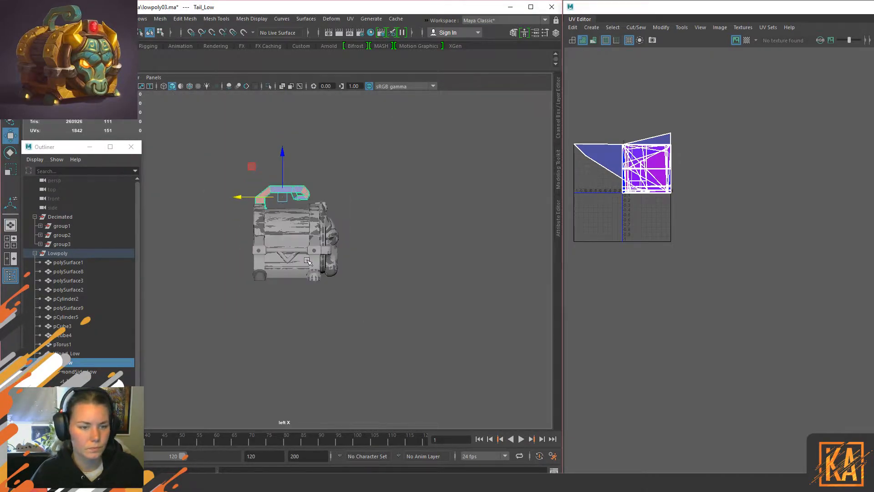
alt+middle_drag(326, 212, 342, 358)
scroll(342, 301, up, 3)
scroll(337, 287, up, 6)
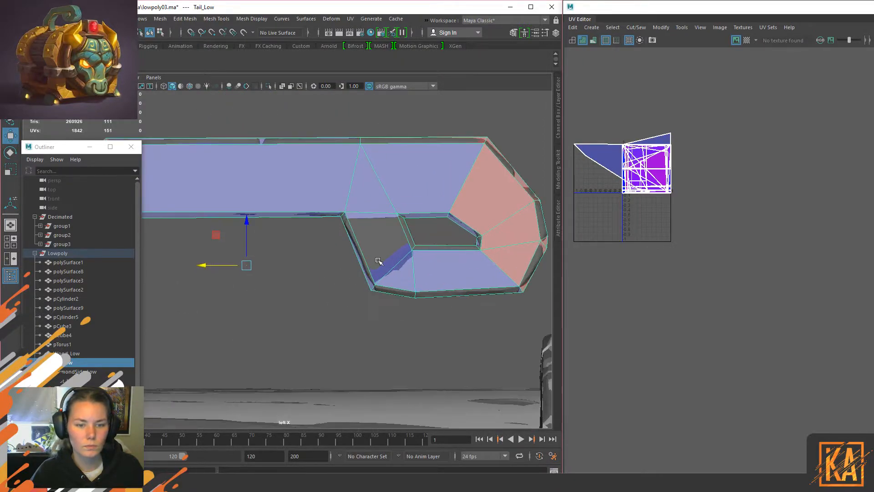
key(4)
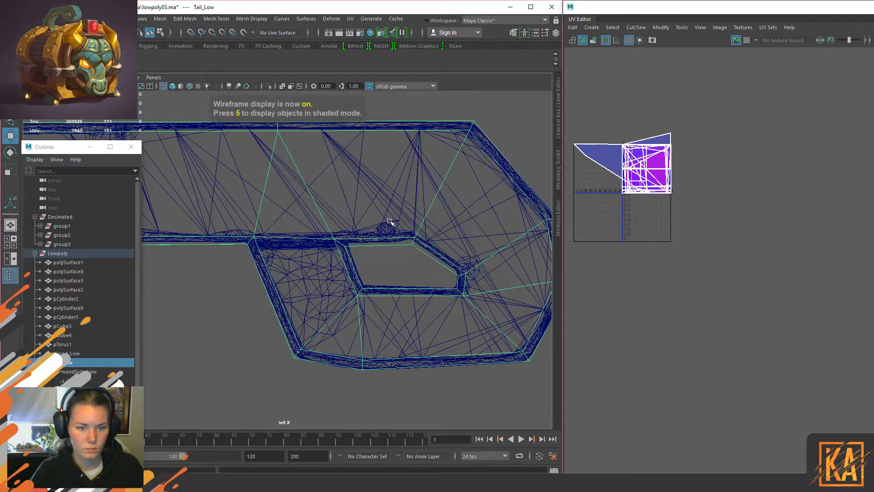
Step: Select the vertices at the opening's upper corner and raise them slightly to follow the detailed mesh
scroll(390, 220, up, 6)
right_drag(413, 220, 326, 240)
drag(371, 269, 319, 211)
alt+middle_drag(418, 240, 383, 250)
drag(453, 231, 409, 273)
drag(396, 217, 391, 209)
click(406, 284)
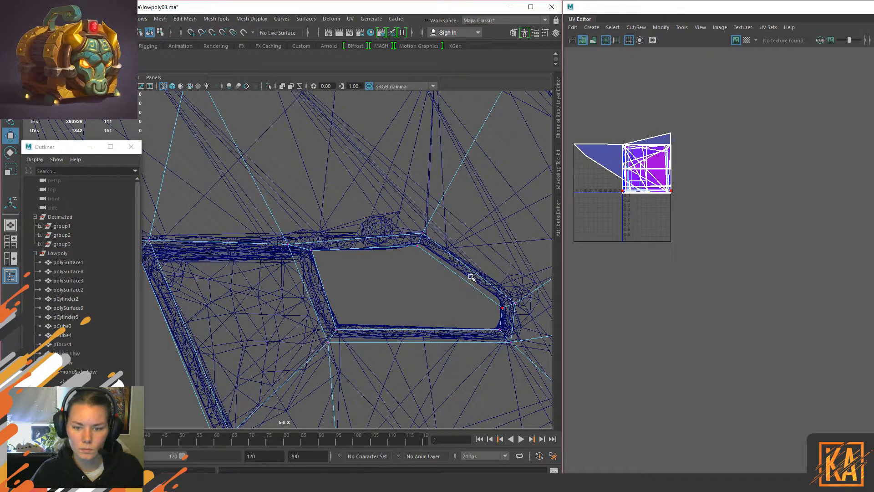
Step: Move the vertices at the opening's outer corner and lower inner corner onto the detailed mesh's outline
drag(472, 269, 527, 314)
drag(477, 274, 479, 264)
alt+middle_drag(357, 311, 361, 292)
drag(364, 289, 295, 347)
drag(337, 272, 337, 267)
drag(300, 313, 302, 314)
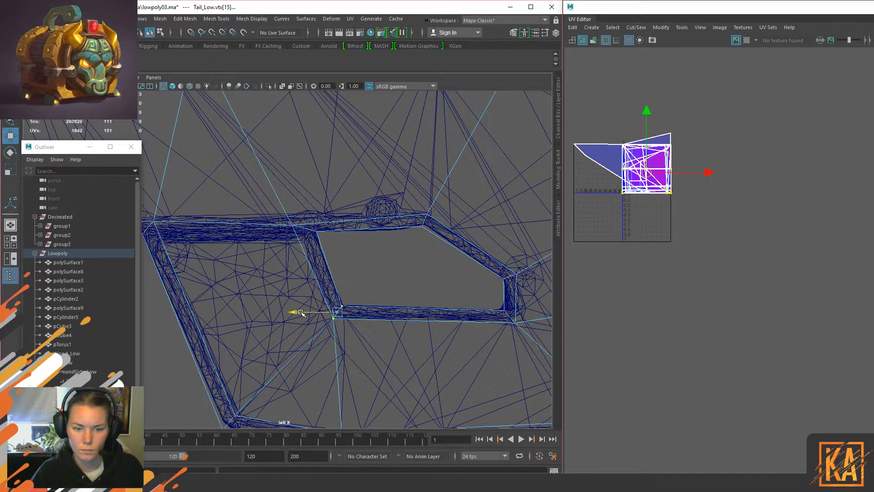
Step: Return to the shaded perspective view and check the vertices at the opening's corners
key(5)
right_drag(436, 220, 364, 214)
click(317, 231)
click(427, 212)
key(space)
drag(366, 273, 370, 201)
alt+drag(345, 245, 273, 253)
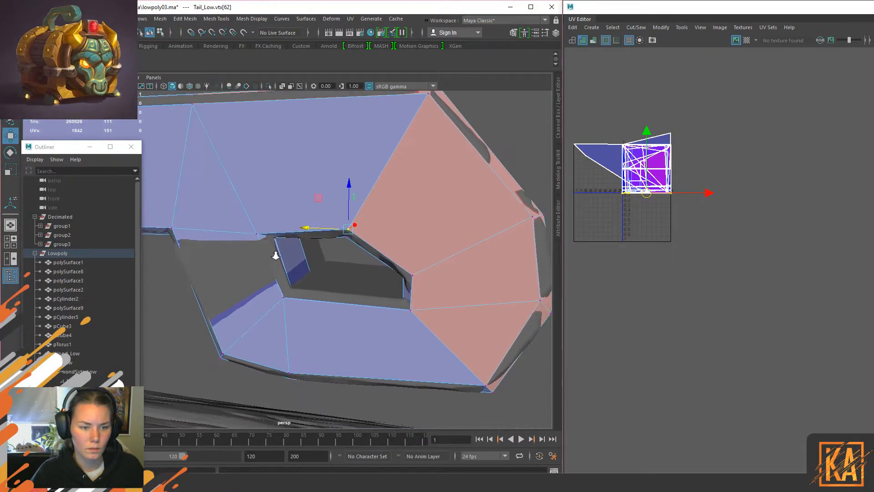
scroll(273, 253, up, 3)
click(237, 212)
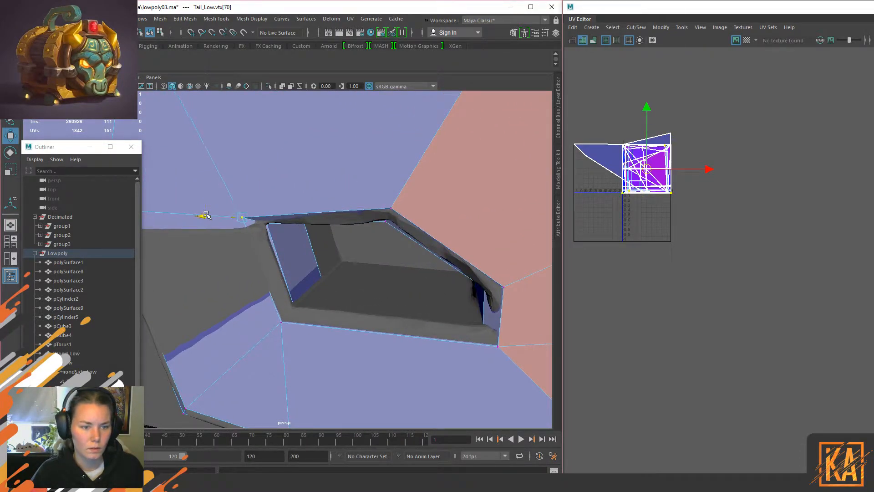
click(267, 224)
alt+drag(306, 224, 233, 287)
alt+drag(215, 237, 252, 206)
right_drag(255, 206, 305, 185)
scroll(339, 204, down, 5)
Step: Examine the low-poly tail from several angles to compare its curl and length with the detailed mesh
alt+drag(339, 205, 357, 219)
click(439, 163)
click(302, 245)
alt+middle_drag(258, 246, 313, 248)
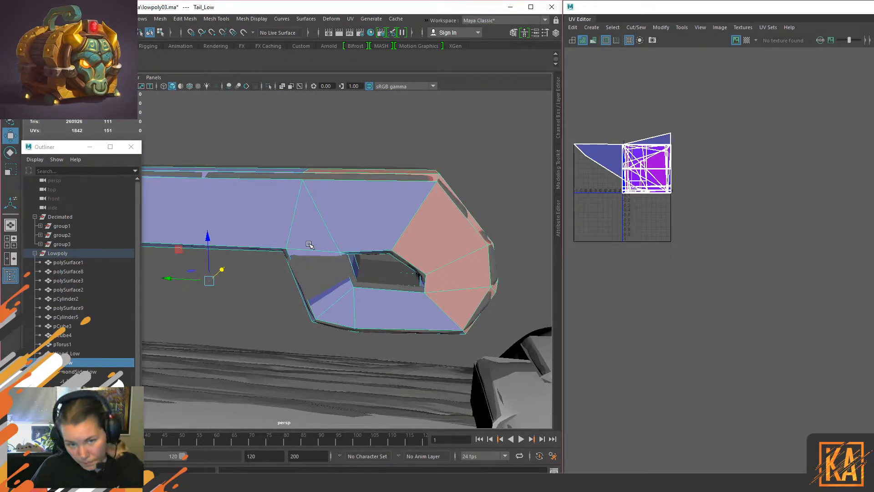
alt+drag(308, 245, 421, 266)
alt+middle_drag(306, 243, 417, 251)
alt+drag(417, 251, 413, 223)
alt+middle_drag(328, 250, 426, 252)
alt+drag(427, 251, 342, 248)
mouse_move(347, 308)
alt+mouse_down()
mouse_move(305, 312)
mouse_move(550, 308)
mouse_move(540, 302)
mouse_move(483, 323)
mouse_move(419, 311)
mouse_move(355, 318)
mouse_move(355, 304)
mouse_move(349, 318)
mouse_move(318, 291)
mouse_move(302, 293)
mouse_move(357, 322)
alt+mouse_up()
alt+middle_drag(489, 240, 405, 246)
alt+middle_drag(507, 224, 416, 232)
alt+drag(416, 232, 345, 226)
Step: In the left wireframe view, select the vertices at the curl's upper outer corner and adjust their height to the detailed mesh
key(space)
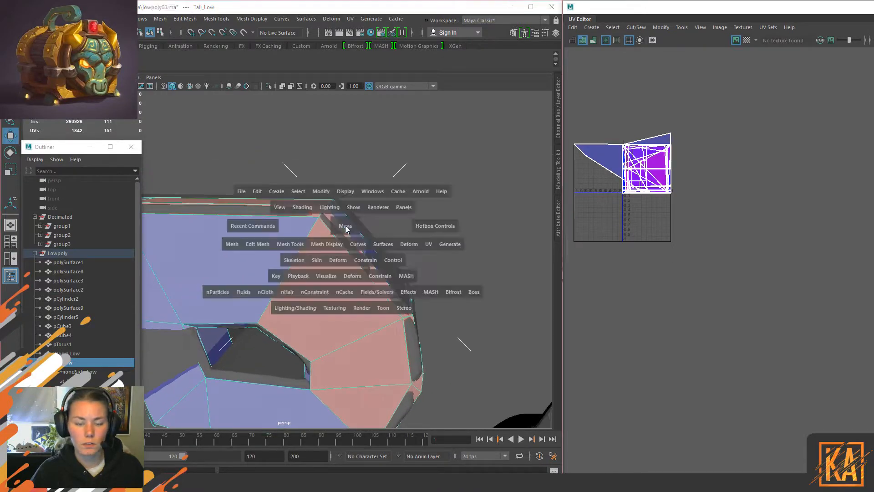
click(304, 213)
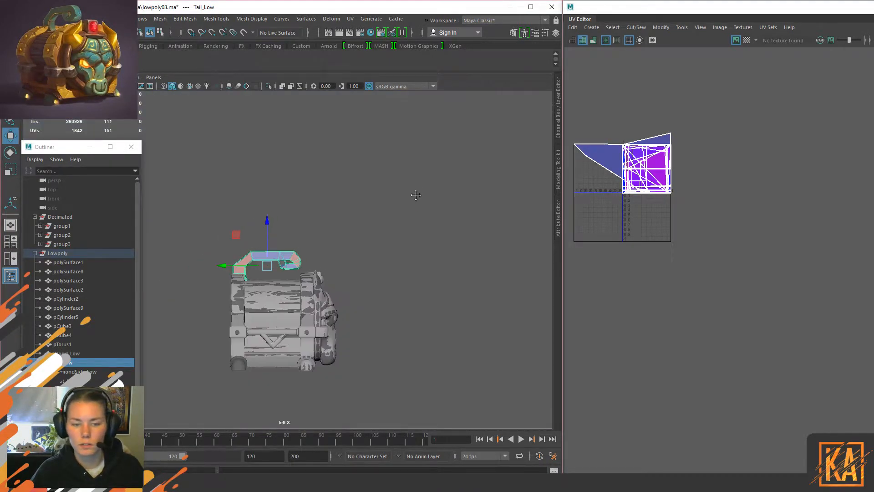
scroll(329, 301, up, 5)
alt+right_drag(329, 301, 379, 290)
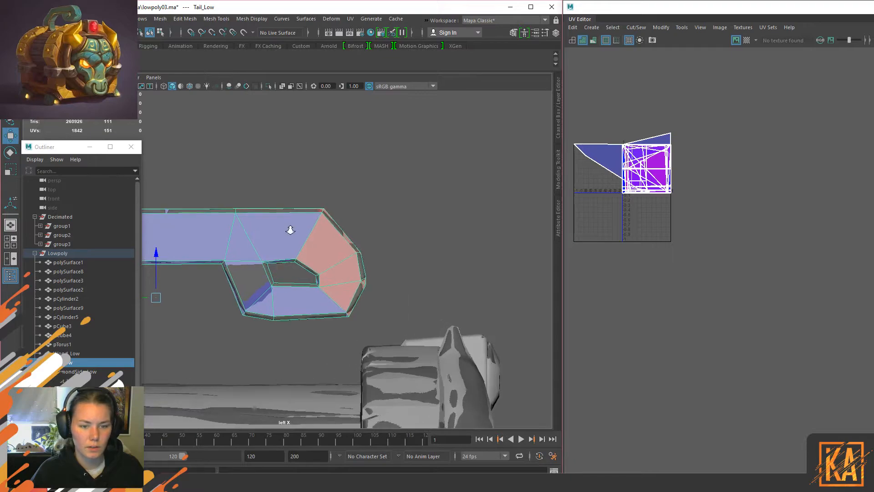
alt+right_drag(279, 219, 392, 267)
alt+middle_drag(337, 189, 314, 248)
mouse_move(314, 248)
alt+right_down()
mouse_move(326, 268)
mouse_move(368, 290)
alt+right_up()
key(4)
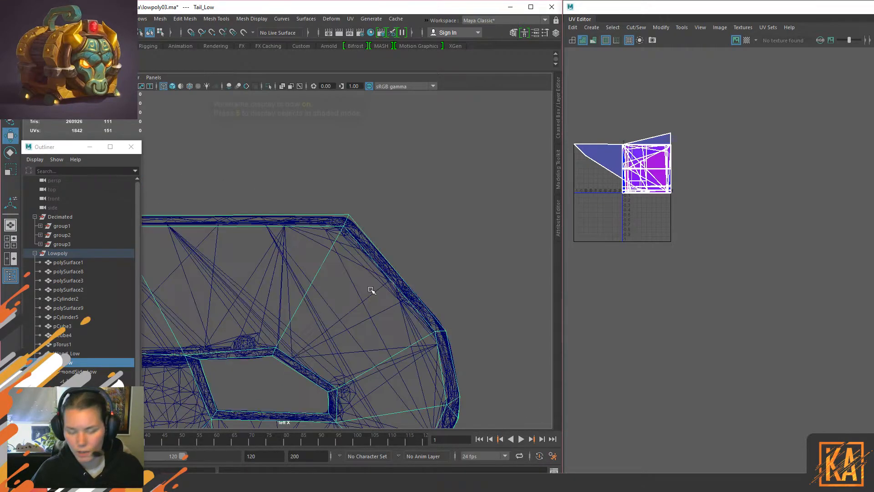
alt+right_drag(337, 219, 414, 264)
right_drag(409, 164, 365, 165)
drag(357, 182, 386, 210)
drag(367, 161, 367, 161)
Step: Return to the shaded perspective view and select the crosswise edge at the curl's upper outer corner
alt+right_drag(368, 161, 210, 260)
mouse_move(211, 260)
alt+middle_down()
mouse_move(255, 265)
mouse_move(212, 263)
alt+middle_up()
alt+right_drag(213, 263, 548, 446)
alt+right_drag(223, 241, 517, 411)
alt+middle_drag(385, 337, 333, 186)
alt+right_drag(338, 159, 442, 126)
alt+drag(381, 199, 340, 234)
key(5)
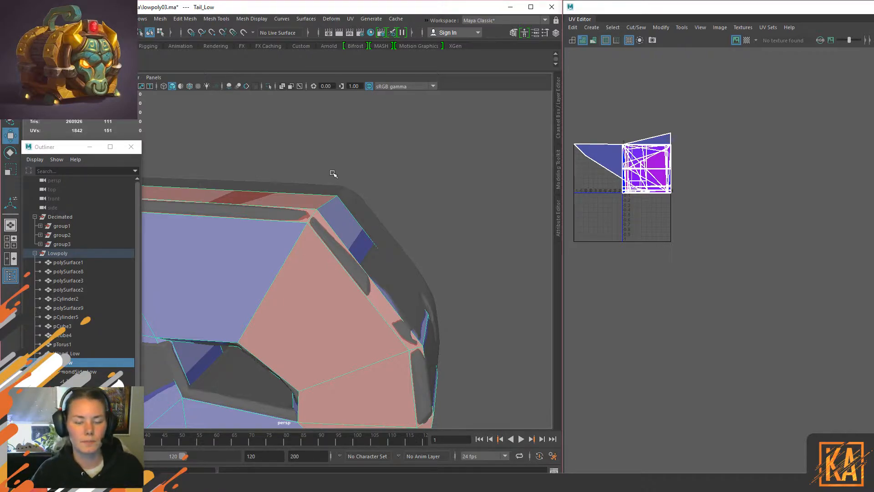
right_drag(332, 173, 322, 150)
click(325, 203)
mouse_move(392, 193)
alt+mouse_down()
mouse_move(361, 195)
mouse_move(378, 207)
mouse_move(271, 197)
mouse_move(406, 192)
alt+mouse_up()
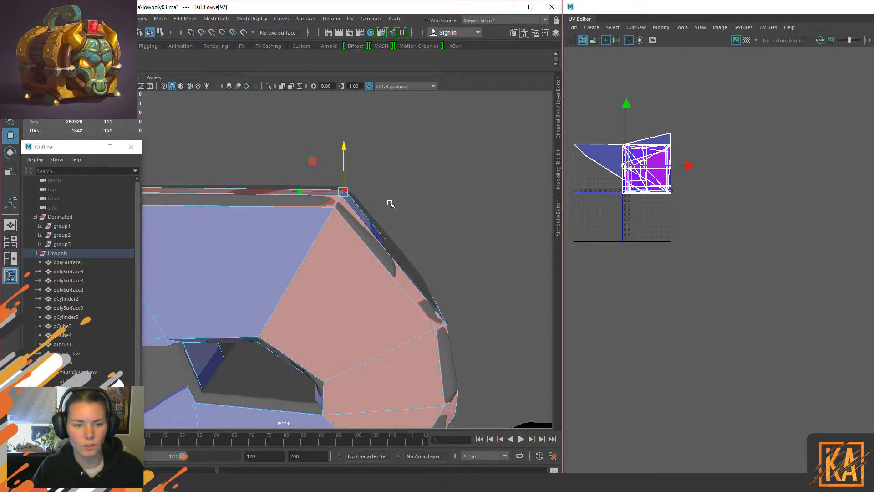
Step: Try to bevel the crosswise edge at the curl's upper outer corner on its own
alt+drag(417, 173, 341, 191)
shift+right_drag(335, 199, 381, 203)
alt+drag(338, 178, 342, 195)
key(ctrl+z)
Step: Add the short adjoining edge at the corner to the selection and bevel both edges
shift+click(296, 216)
key(g)
key(ctrl+z)
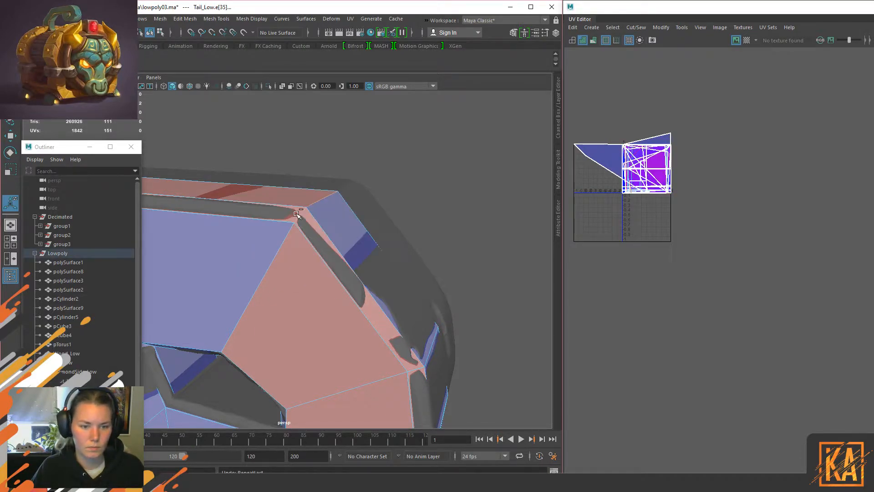
key(g)
Step: Try bevel fractions of 0.8 and 0.08 on the corner
drag(434, 269, 433, 269)
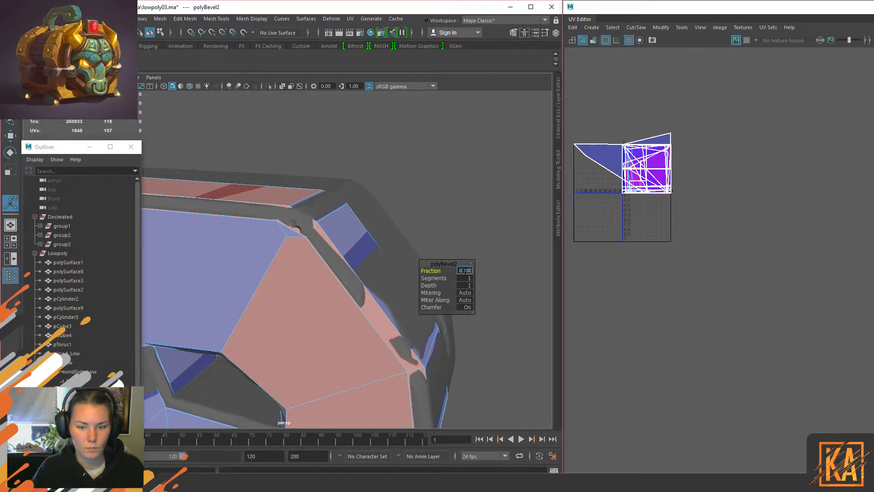
key(Return)
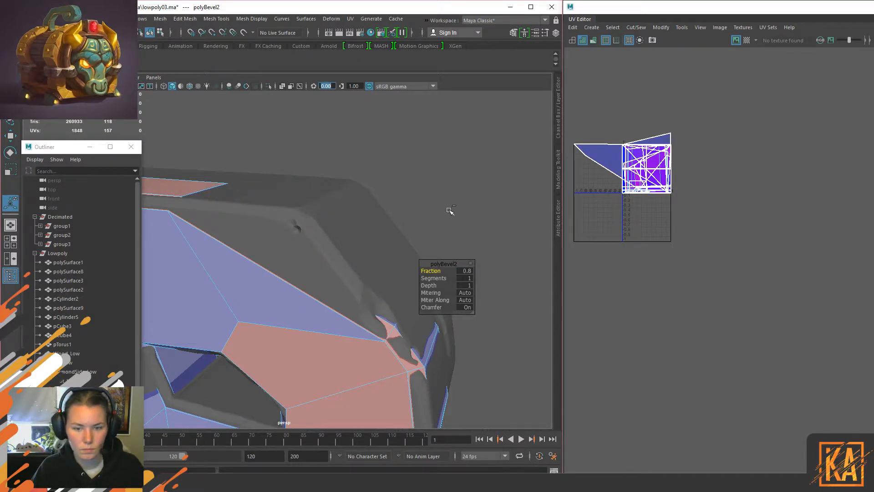
drag(469, 270, 472, 271)
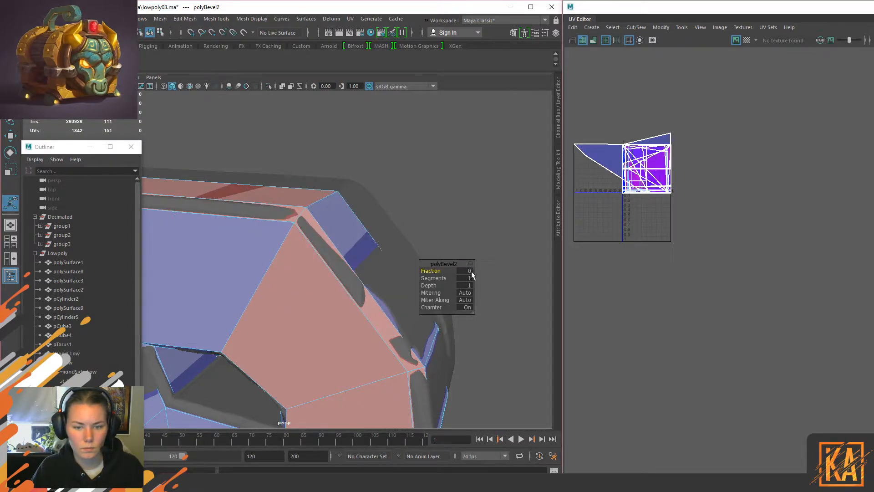
text(.0)
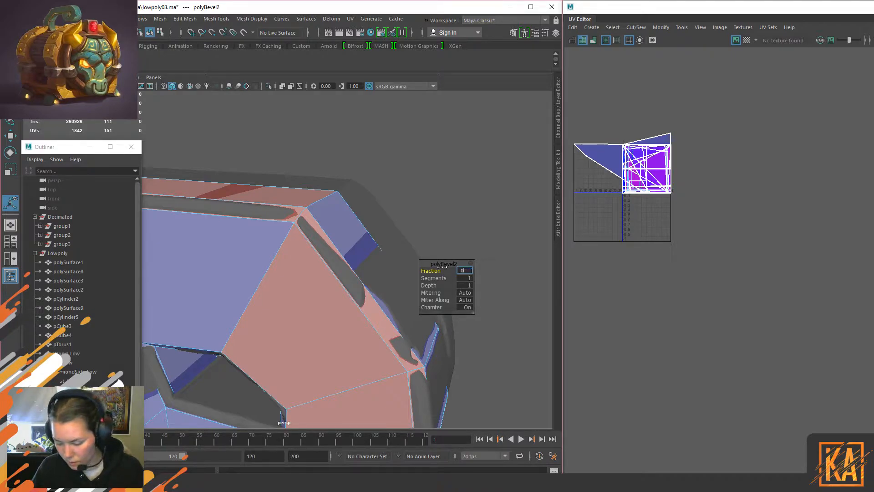
text(8)
key(Return)
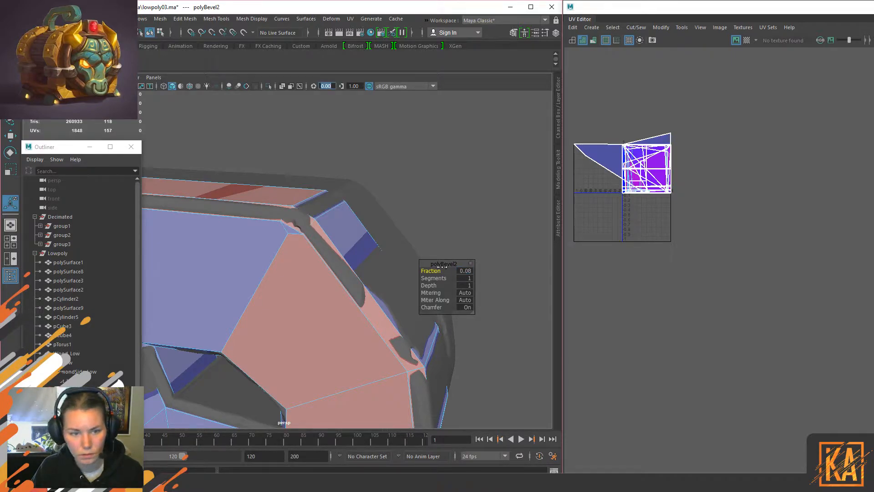
Step: Set the corner bevel's fraction to 0.07
double_click(465, 270)
drag(471, 270, 430, 283)
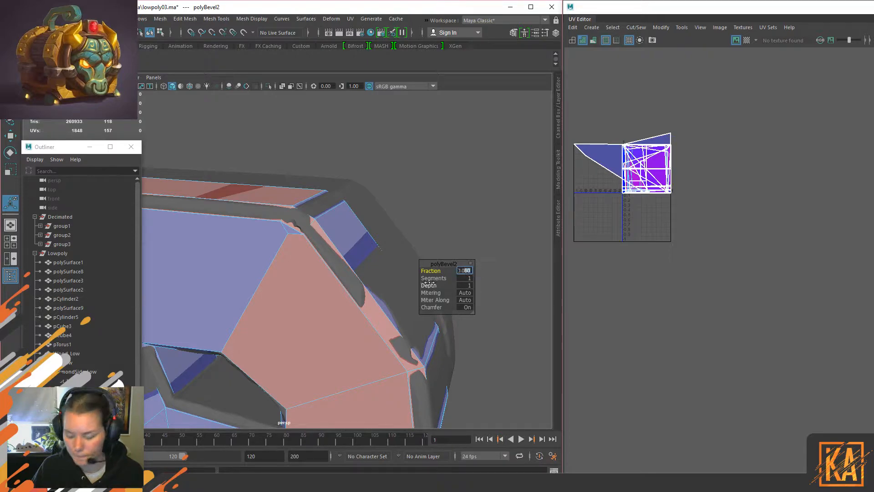
text(0.07)
key(Return)
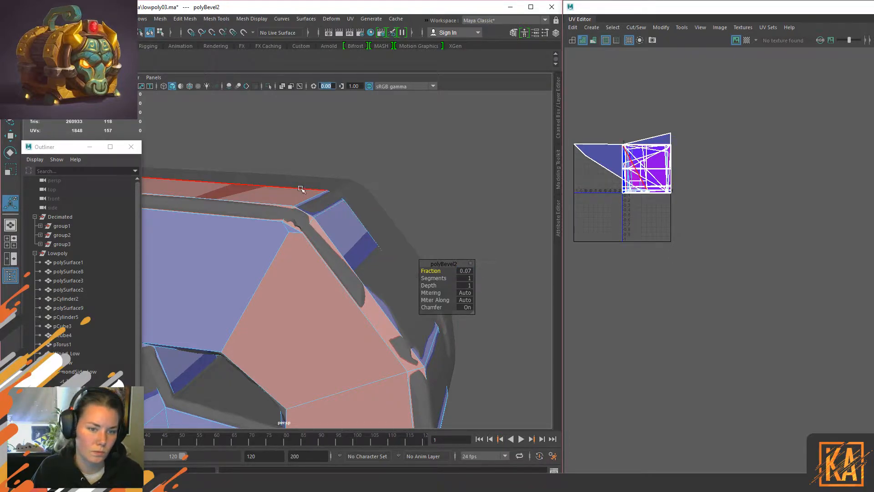
Step: Finish the bevel, select the whole low-poly tail and isolate it in the viewport
click(321, 234)
alt+drag(297, 207, 319, 258)
click(359, 272)
key(ctrl+1)
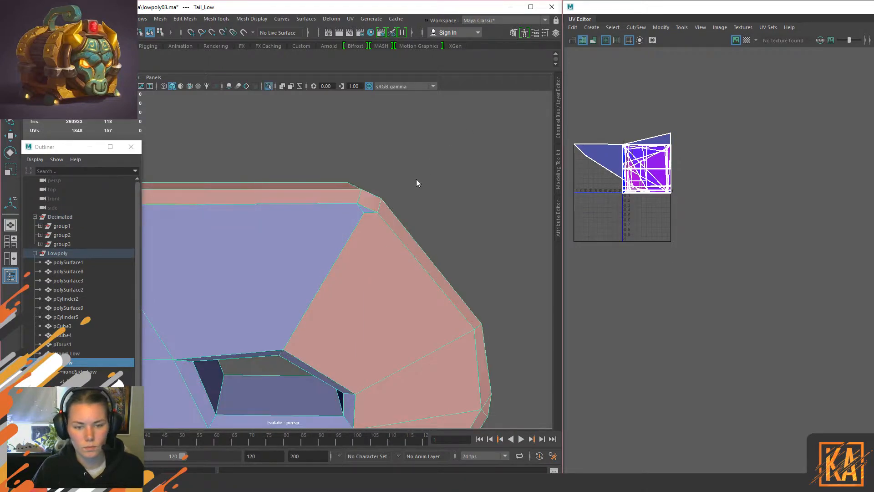
Step: Target-weld the bevel's leftover vertex onto the corner of the curl's opening, then show the whole chest again
right_drag(364, 214, 363, 232)
click(363, 212)
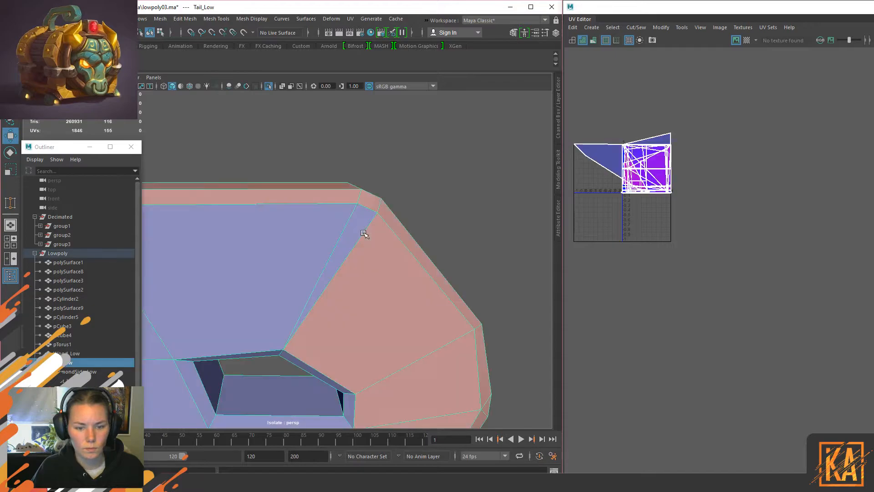
scroll(365, 234, down, 5)
click(394, 293)
alt+drag(394, 293, 444, 183)
scroll(246, 306, up, 5)
key(ctrl+1)
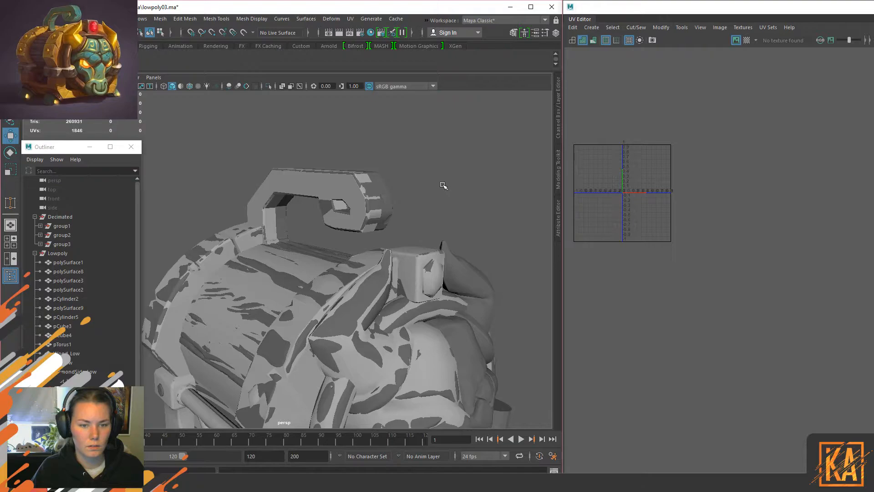
Step: Isolate the low-poly tail and apply a planar UV projection that lays out its side silhouette
alt+drag(358, 238, 321, 256)
click(353, 251)
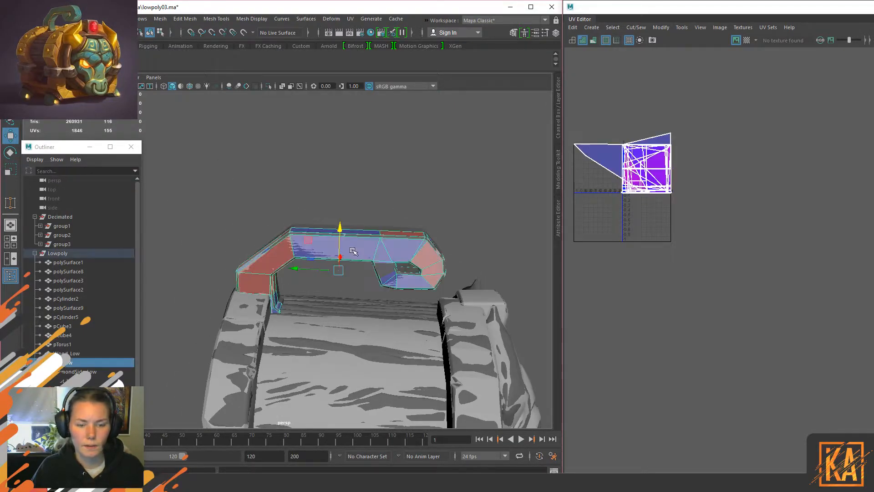
key(f)
key(ctrl+1)
alt+drag(251, 259, 339, 173)
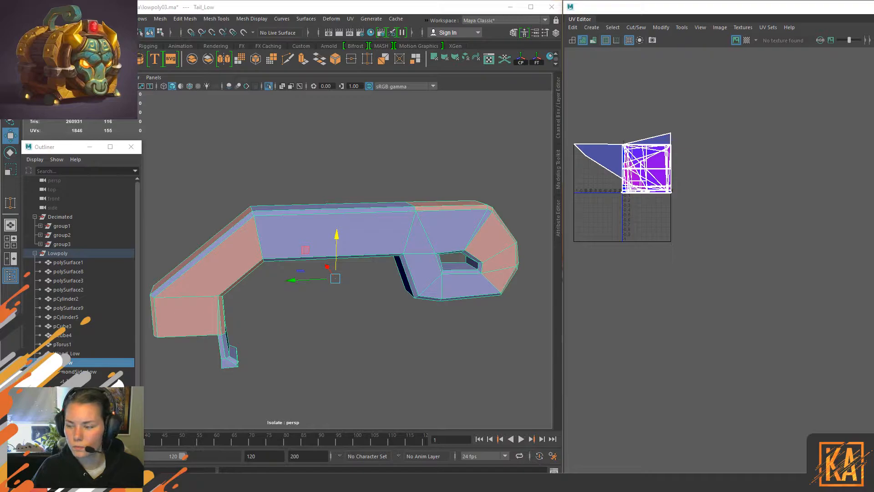
click(434, 58)
scroll(492, 227, up, 3)
right_drag(484, 221, 516, 184)
click(415, 209)
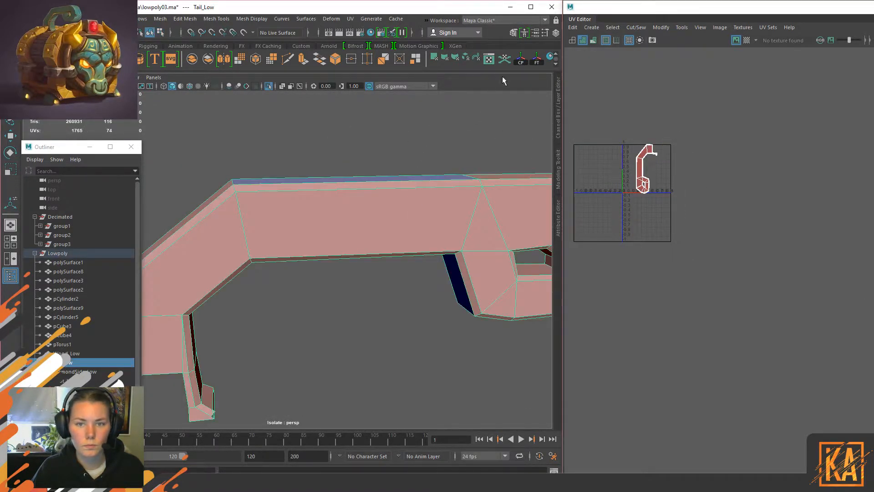
scroll(508, 56, down, 1)
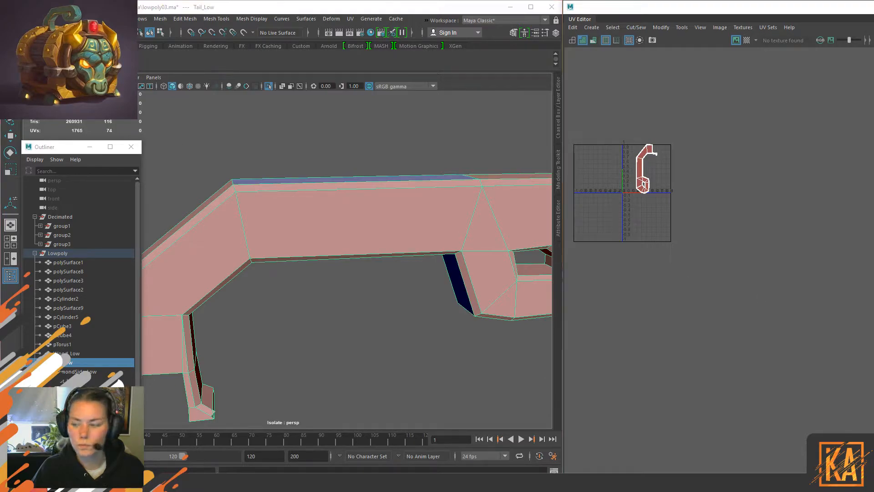
click(502, 209)
click(420, 103)
click(373, 195)
alt+drag(391, 165, 313, 136)
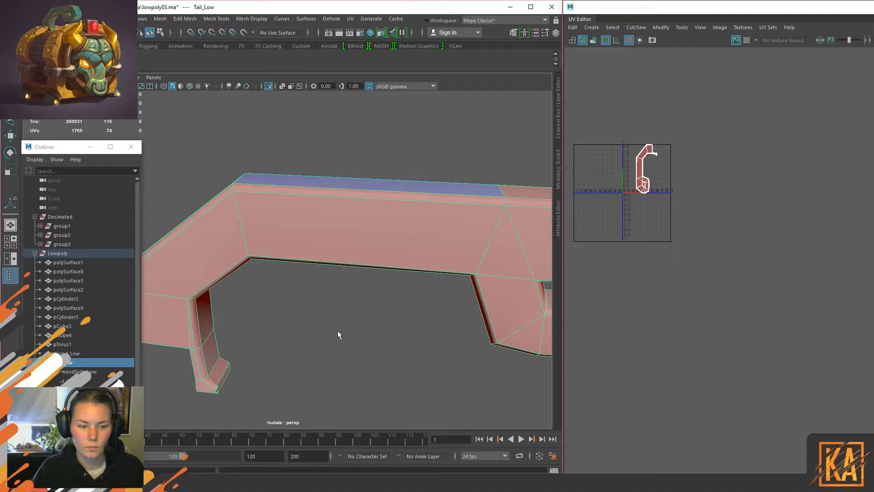
Step: Pull the loose vertex at the corner of the tail's foot slightly outward to expose the open gap beside it
alt+middle_drag(337, 332, 406, 250)
alt+right_drag(228, 221, 347, 326)
alt+drag(348, 326, 337, 244)
mouse_move(337, 243)
alt+right_down()
mouse_move(365, 271)
mouse_move(351, 246)
alt+right_up()
alt+drag(350, 245, 415, 227)
right_drag(484, 239, 448, 241)
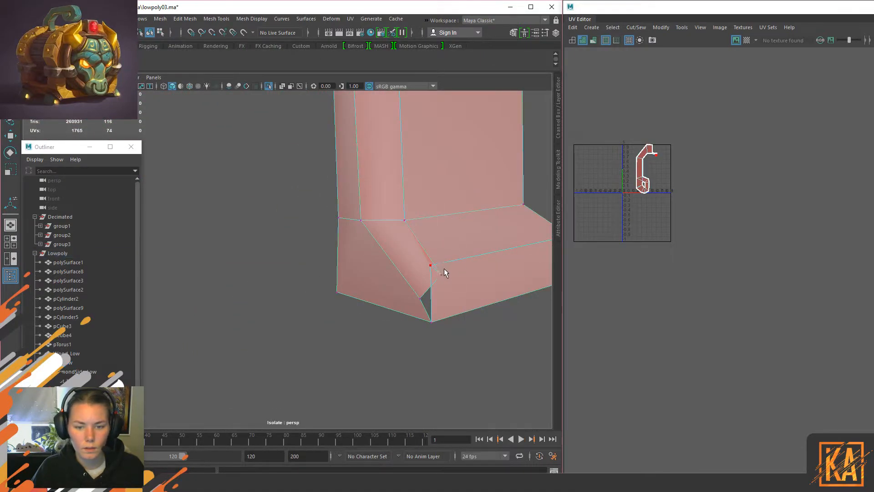
right_click(444, 269)
click(440, 274)
key(w)
drag(411, 266, 392, 262)
click(431, 321)
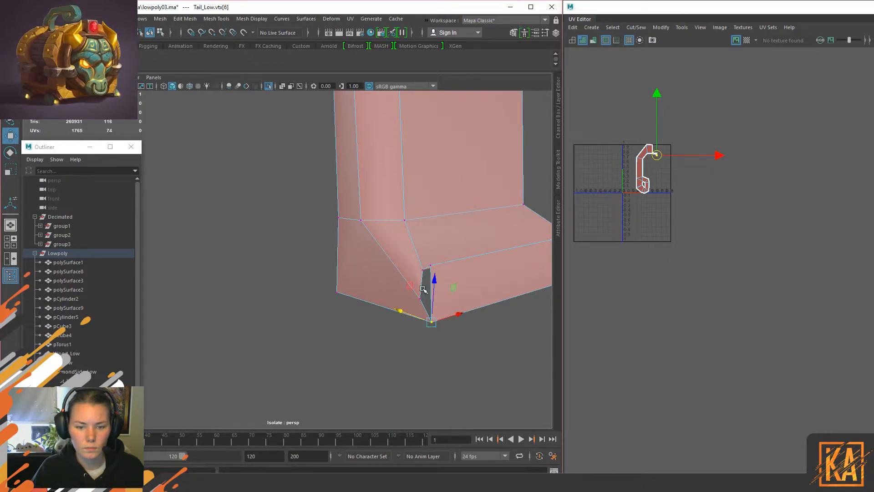
Step: Bridge the two open edges beside the foot's corner with 0 divisions to close the gap
right_drag(423, 289, 404, 380)
click(419, 282)
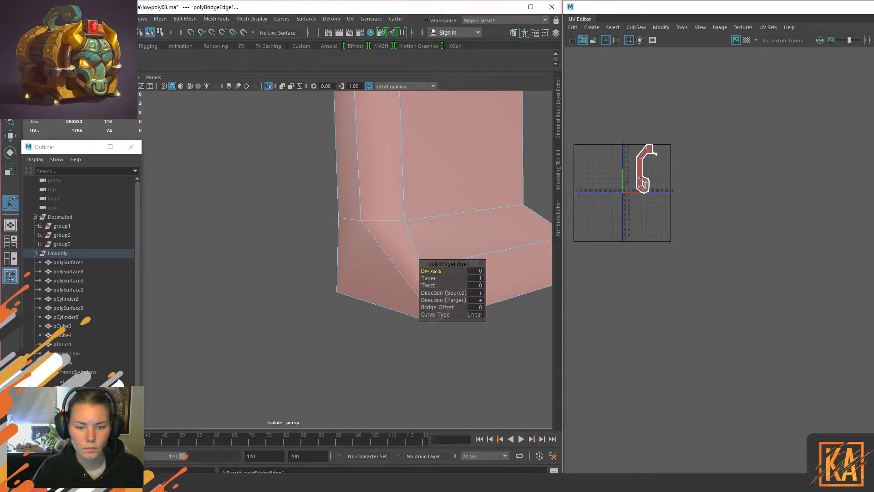
alt+drag(372, 256, 381, 268)
key(w)
Step: Merge the bridged face's upper vertices at the foot's corner and turn off isolation
right_drag(460, 218, 449, 255)
right_drag(449, 219, 416, 196)
click(424, 286)
alt+drag(455, 250, 417, 254)
key(ctrl+1)
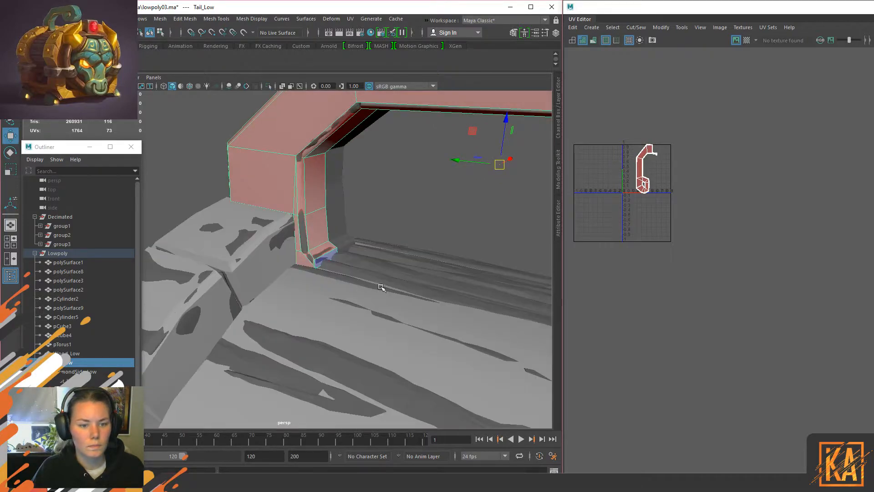
Step: Target-weld the leftover lower chamfer vertex into the foot's front corner and return to object selection
scroll(381, 287, up, 10)
alt+drag(441, 260, 424, 278)
right_drag(425, 220, 370, 196)
click(402, 298)
shift+right_drag(398, 301, 398, 193)
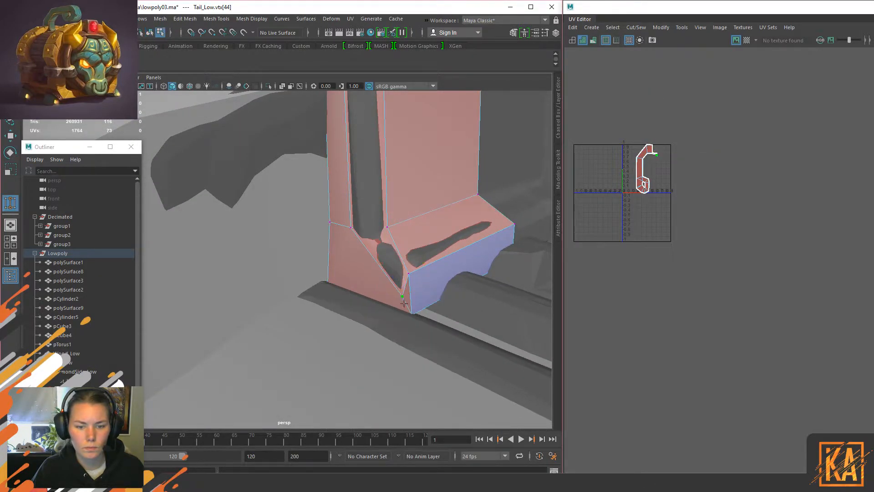
drag(409, 265, 409, 263)
key(w)
right_drag(430, 169, 468, 127)
scroll(437, 211, down, 7)
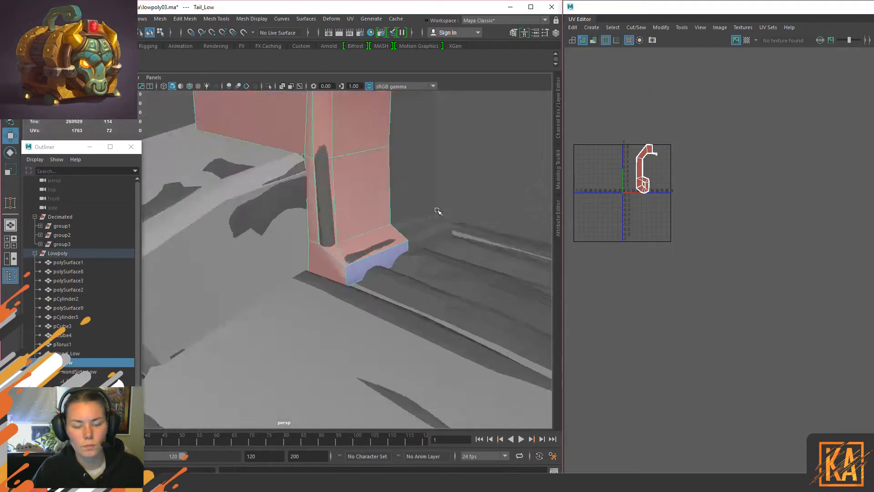
click(365, 259)
alt+drag(365, 260, 371, 253)
click(290, 166)
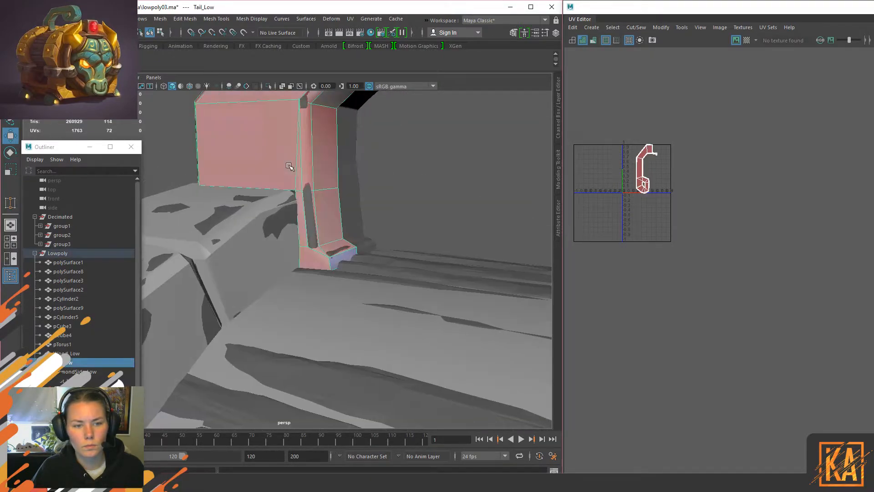
Step: Bevel the short edges across the tail's outer bend above the chest's rim
scroll(328, 187, down, 4)
alt+drag(340, 193, 365, 203)
alt+middle_drag(382, 205, 360, 244)
alt+drag(360, 244, 256, 201)
alt+middle_drag(257, 202, 336, 218)
alt+right_drag(336, 218, 355, 255)
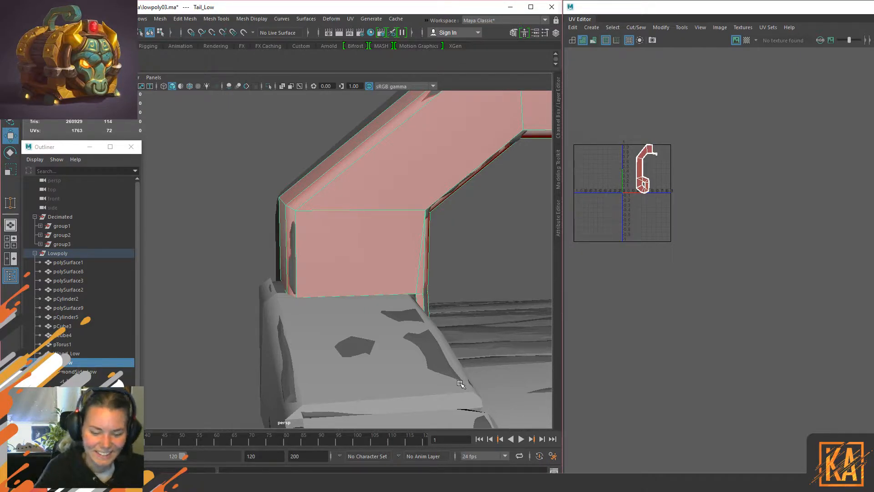
alt+middle_drag(310, 210, 331, 263)
right_drag(273, 172, 263, 109)
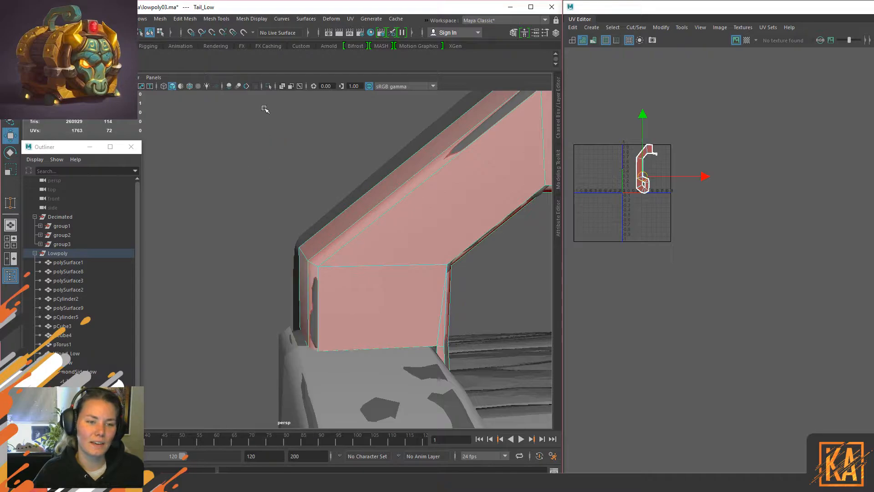
shift+click(304, 254)
shift+right_drag(308, 256, 367, 262)
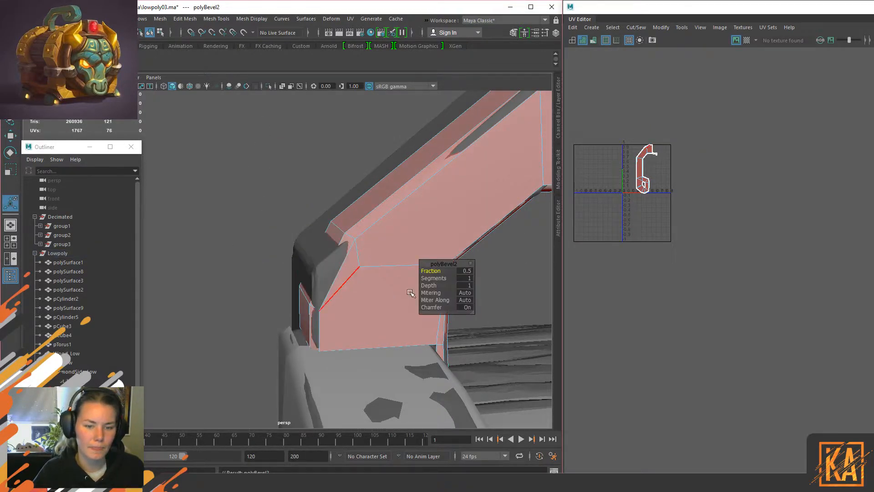
Step: Try a fraction of 0.1 on the outer bend's bevel, set it to 0.08 and finish the bevel
drag(433, 270, 424, 271)
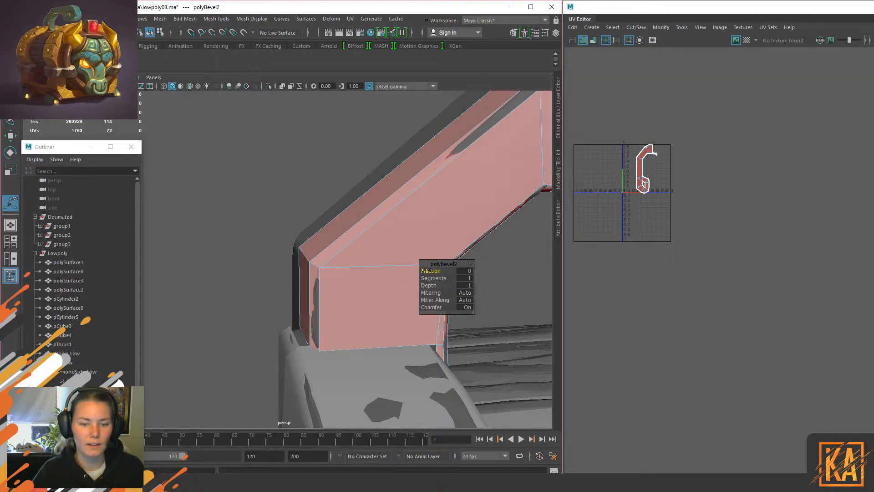
click(461, 272)
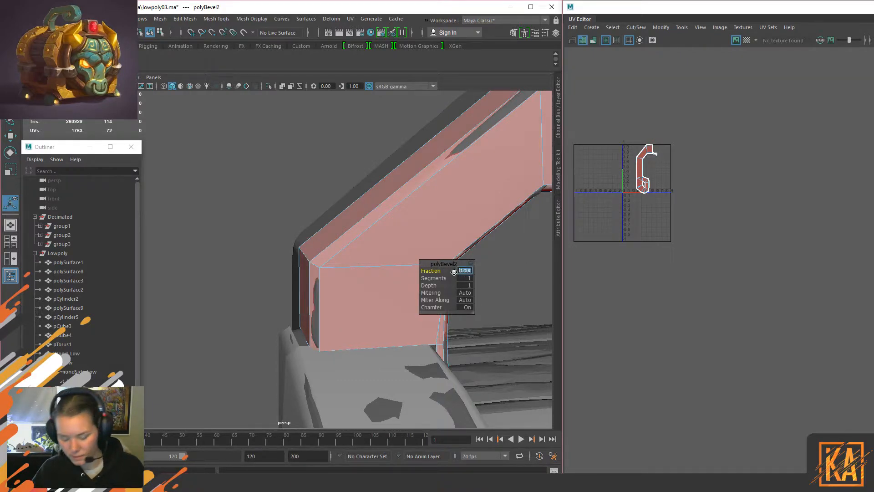
text(.1)
key(Return)
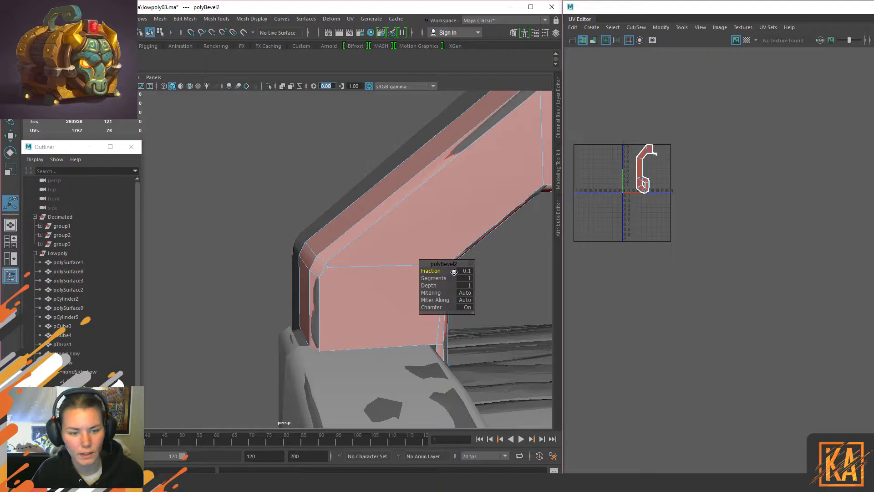
click(464, 272)
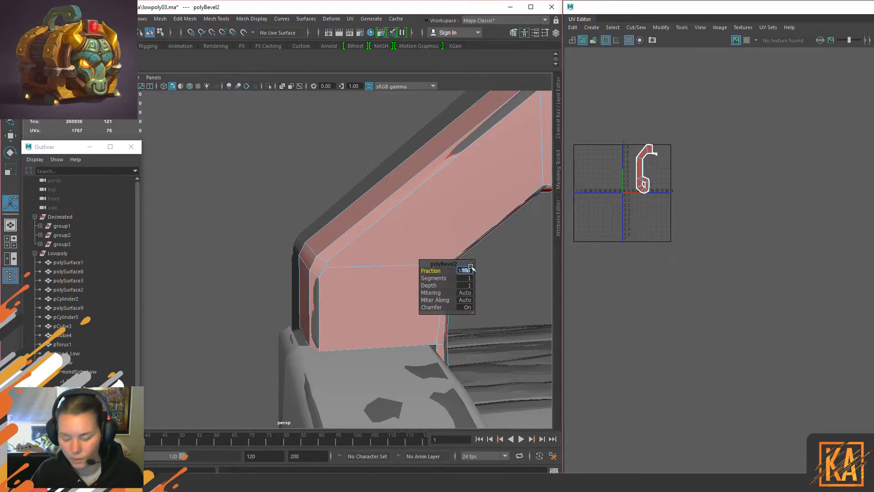
text(08)
key(Return)
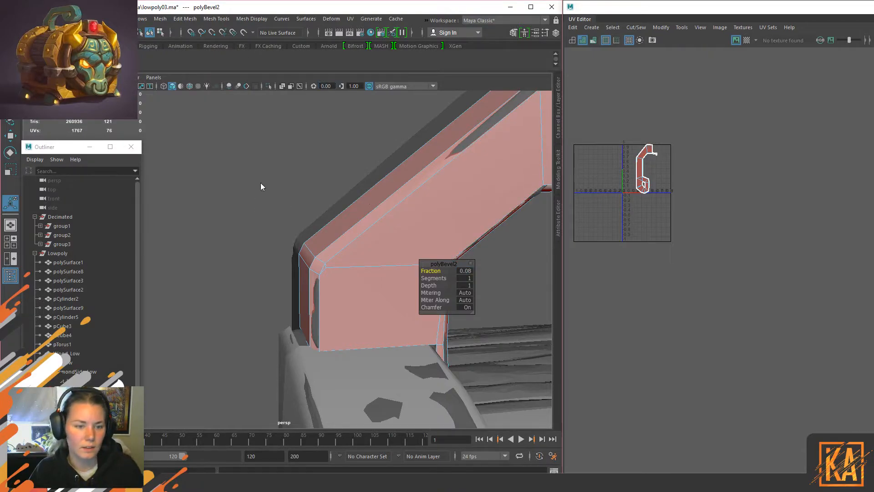
key(q)
click(291, 252)
click(325, 260)
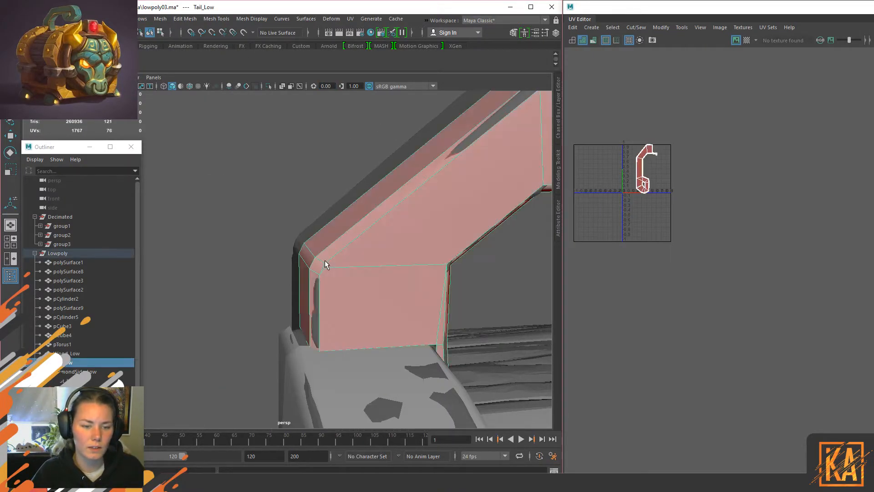
Step: Target-weld the outer bend's leftover bevel vertex onto the tail's inner bend corner and reselect the tail
right_drag(329, 244, 275, 231)
right_drag(292, 179, 260, 164)
key(w)
click(336, 270)
shift+right_drag(336, 269, 343, 219)
drag(333, 269, 447, 264)
alt+drag(381, 244, 358, 234)
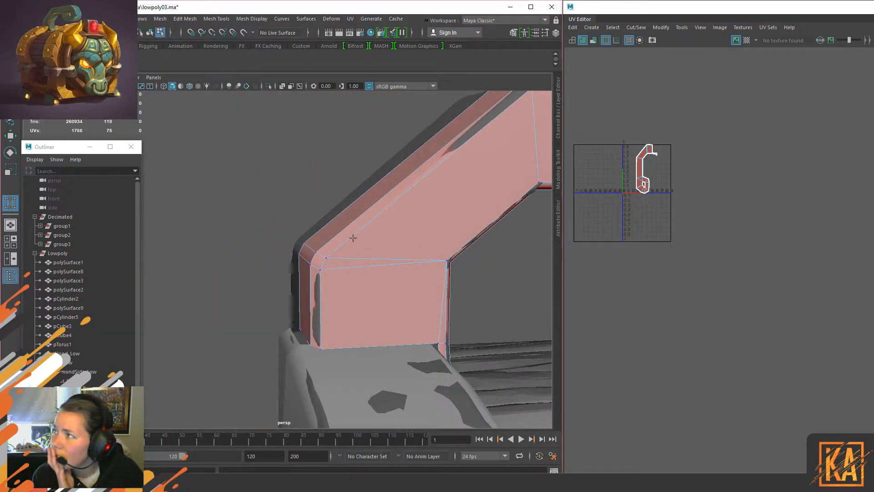
key(w)
right_drag(345, 220, 361, 178)
right_drag(426, 219, 486, 173)
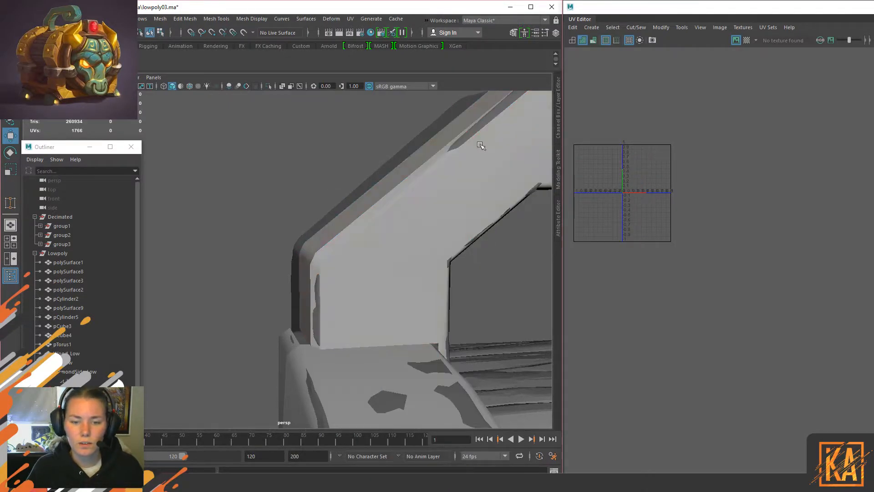
click(382, 208)
click(230, 188)
click(306, 247)
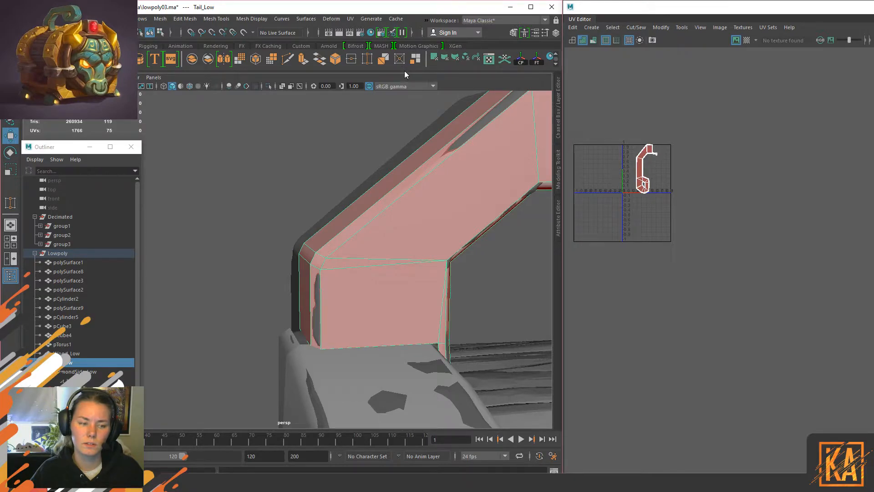
Step: Select the two bevelled edges at the outer bend and shift them upward toward the detailed mesh's outline
alt+drag(361, 285, 286, 193)
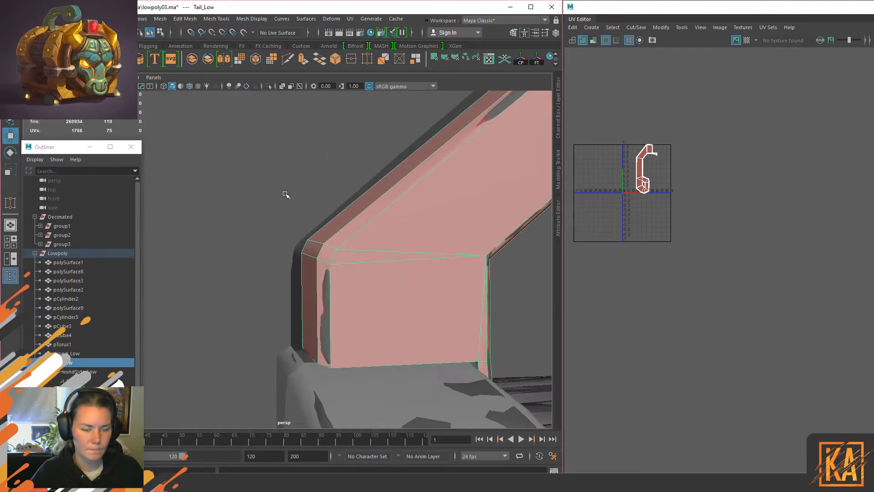
alt+drag(333, 242, 332, 260)
click(335, 266)
click(321, 229)
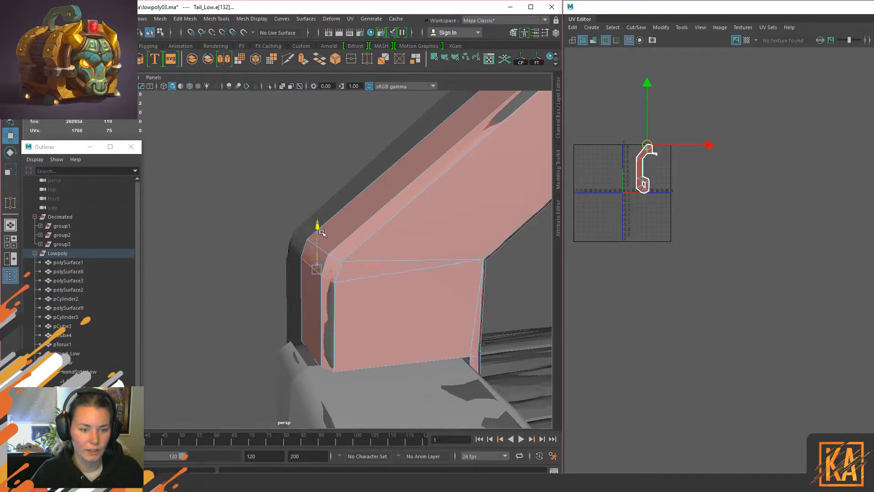
click(316, 218)
alt+drag(316, 218, 318, 211)
right_drag(375, 220, 397, 198)
click(345, 257)
click(283, 140)
Step: Merge the two side vertices of the bevelled outer bend so a single edge runs to the inner corner
click(337, 252)
right_drag(340, 221, 343, 242)
click(281, 181)
right_drag(351, 202, 395, 188)
click(413, 135)
click(363, 230)
right_drag(359, 220, 348, 237)
shift+right_drag(338, 286, 351, 170)
alt+drag(353, 233, 376, 244)
alt+middle_drag(500, 123, 324, 290)
alt+drag(323, 291, 270, 283)
right_drag(352, 168, 360, 162)
Step: Apply Soften/Harden Edges to the whole low-poly tail, reselect it and bring its UV shell into closer view
scroll(363, 297, down, 5)
alt+drag(330, 297, 306, 331)
alt+middle_drag(306, 332, 342, 293)
scroll(341, 292, up, 3)
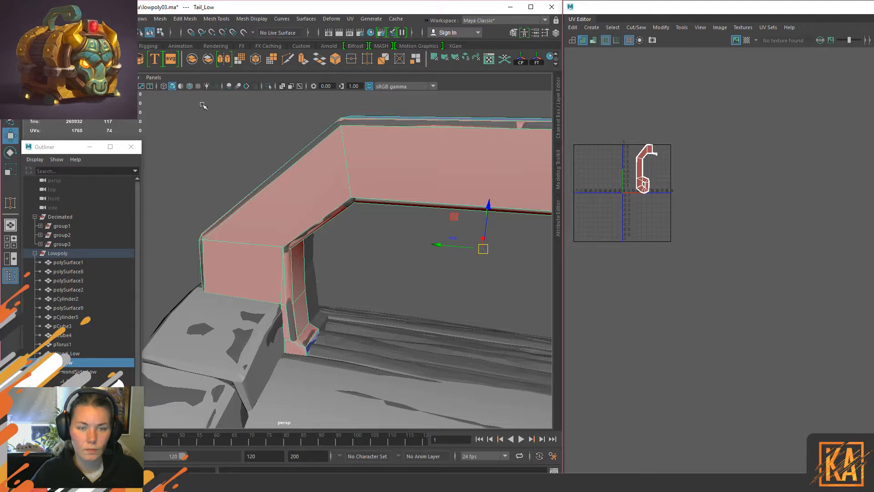
click(328, 46)
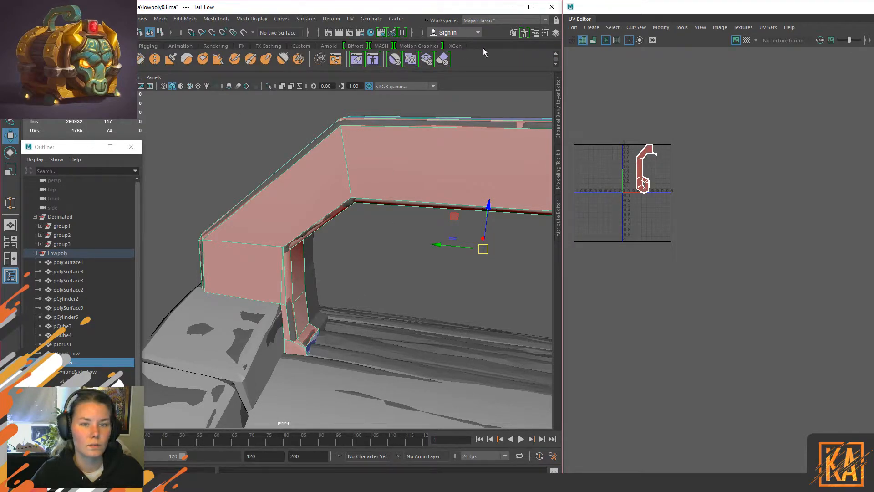
click(78, 46)
click(34, 46)
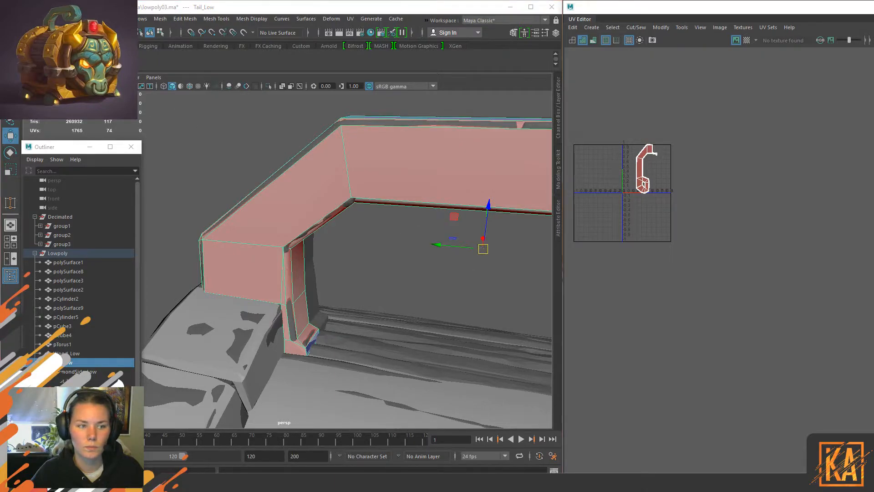
click(424, 192)
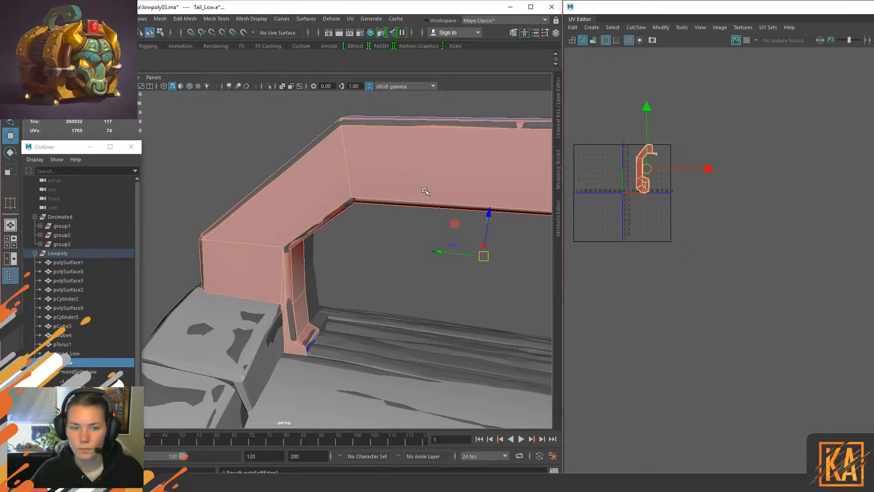
click(227, 106)
click(355, 191)
click(362, 166)
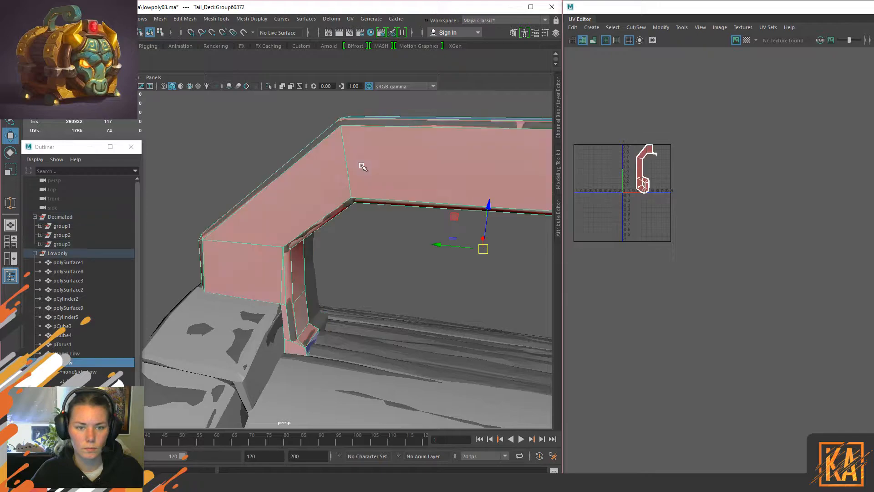
alt+drag(422, 216, 375, 267)
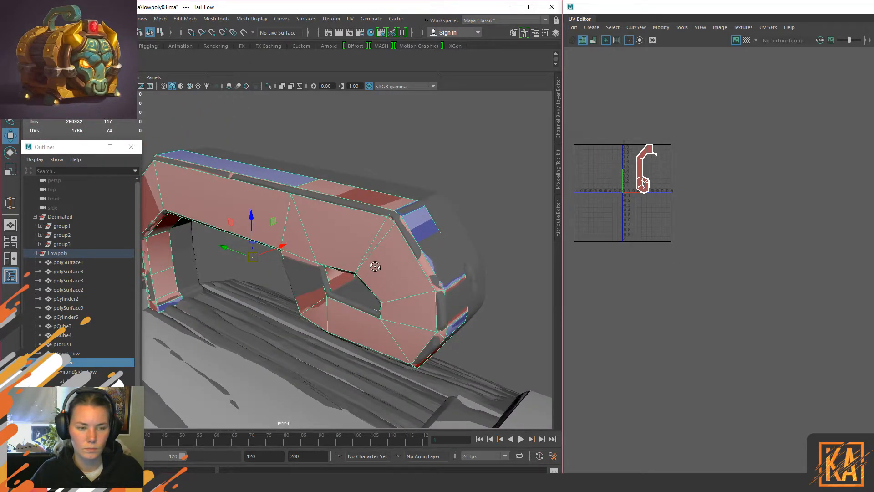
scroll(659, 155, up, 8)
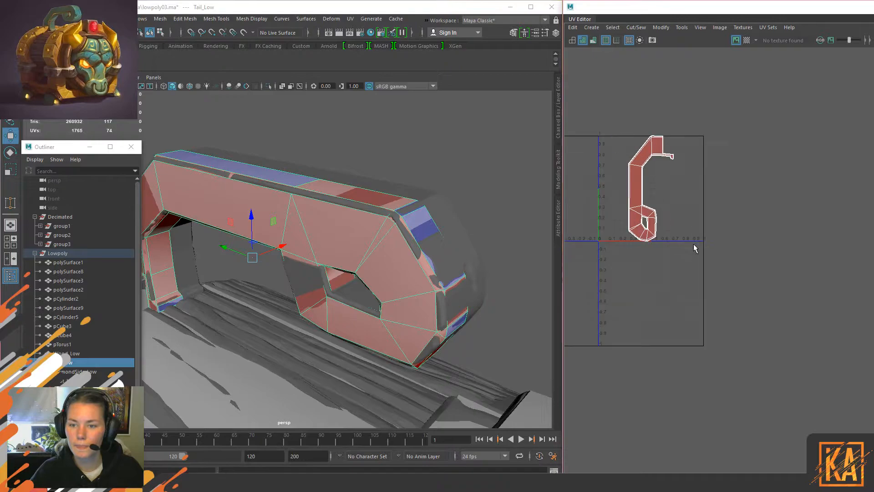
Step: Flip the low-poly tail's whole UV shell horizontally and reselect the tail as an object
right_drag(703, 226, 616, 138)
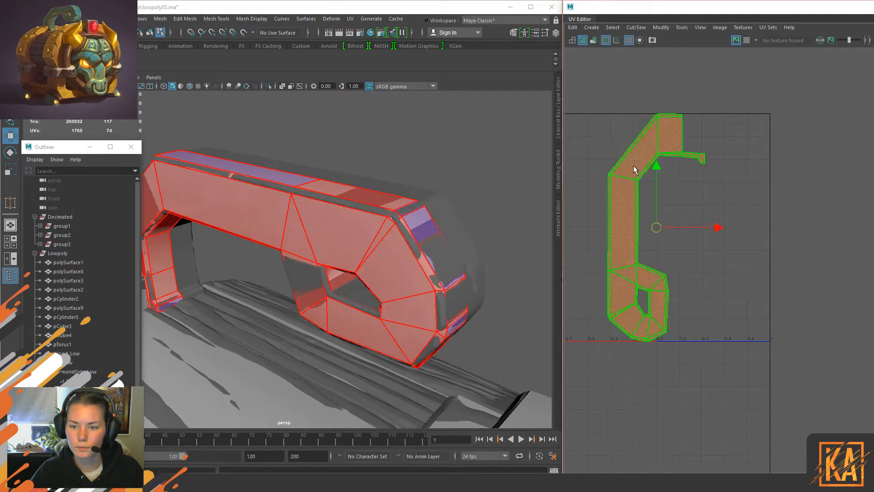
click(633, 166)
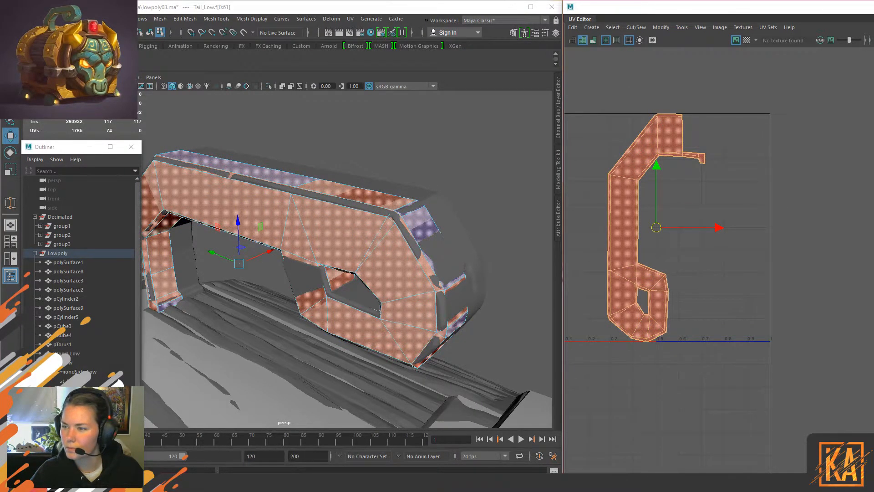
alt+drag(346, 255, 374, 246)
scroll(757, 305, up, 5)
alt+drag(424, 219, 459, 201)
right_drag(300, 223, 346, 206)
click(320, 252)
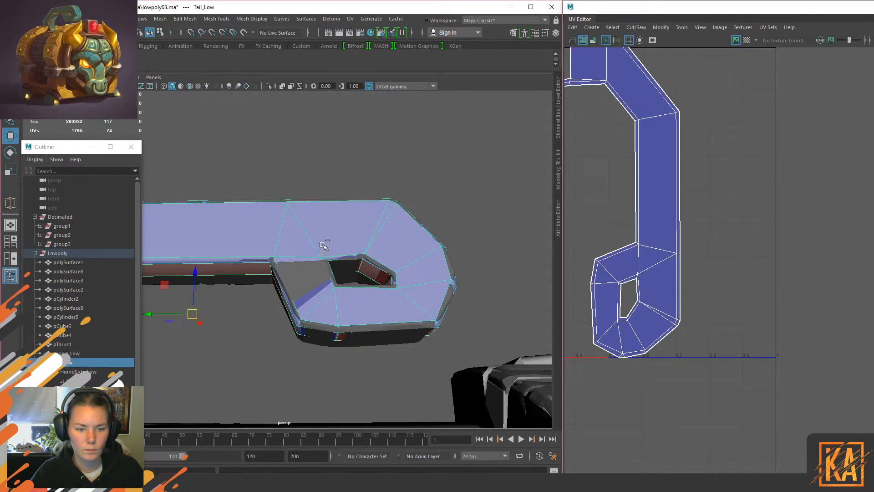
Step: Isolate the low-poly tail and snap its pivot to a vertex on the open centre edge
alt+drag(367, 223, 310, 248)
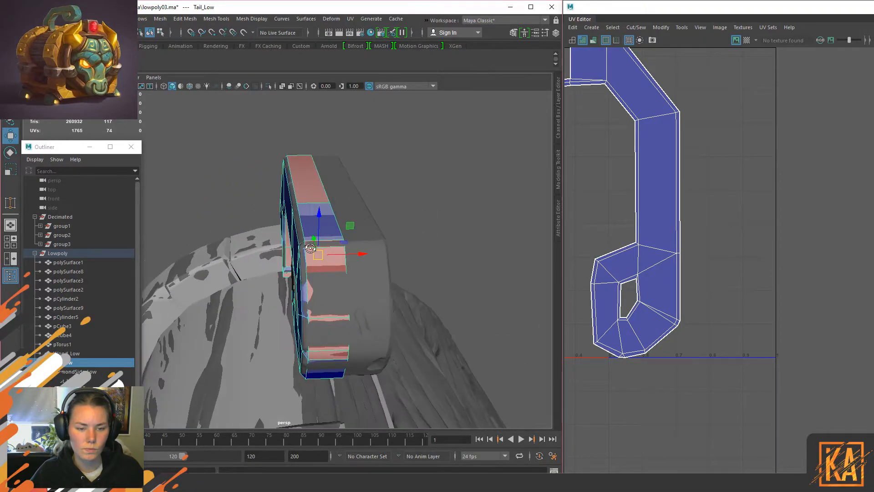
key(ctrl+1)
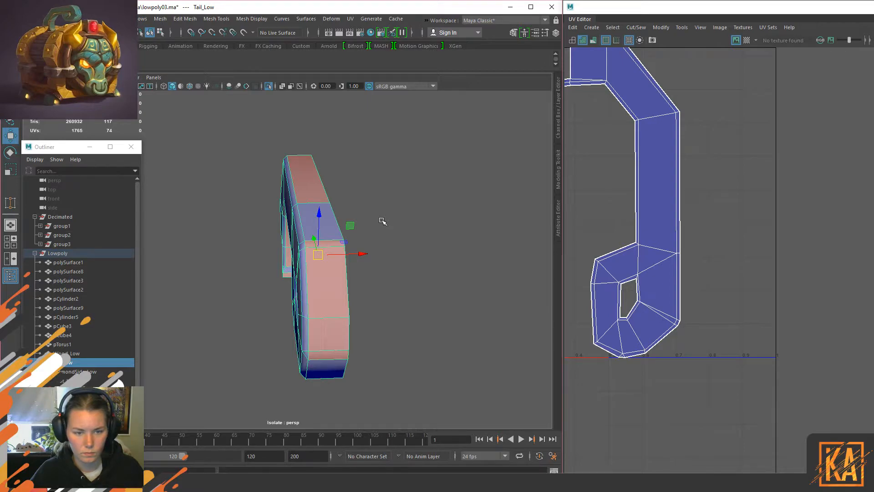
key(d)
key(v)
middle_drag(357, 271, 357, 250)
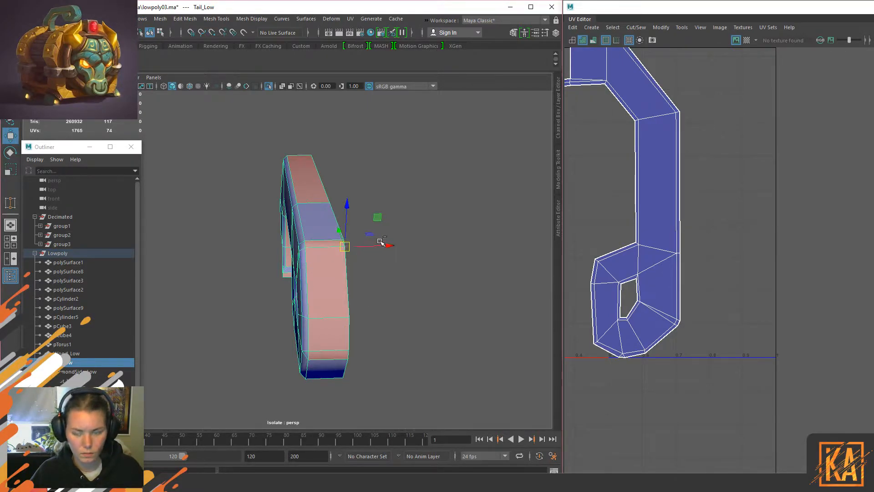
Step: Duplicate the half tail and mirror the copy by setting its Scale X to -1
key(ctrl+d)
click(558, 124)
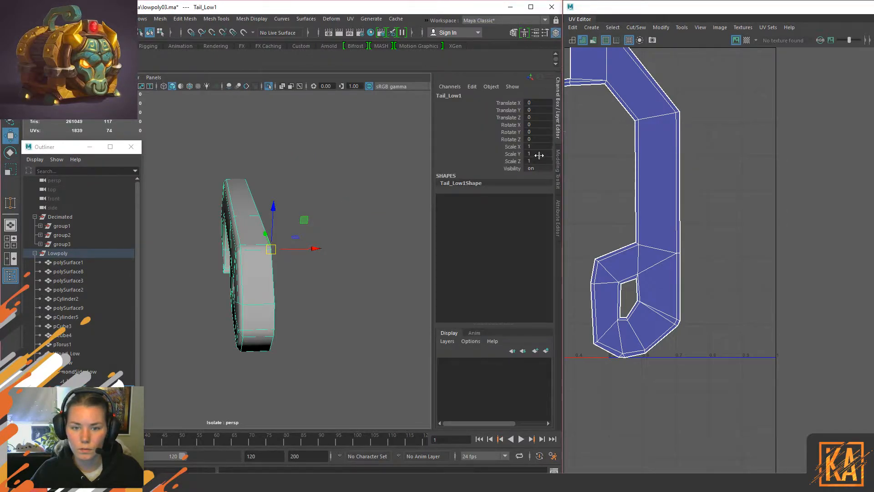
text(-1)
key(Return)
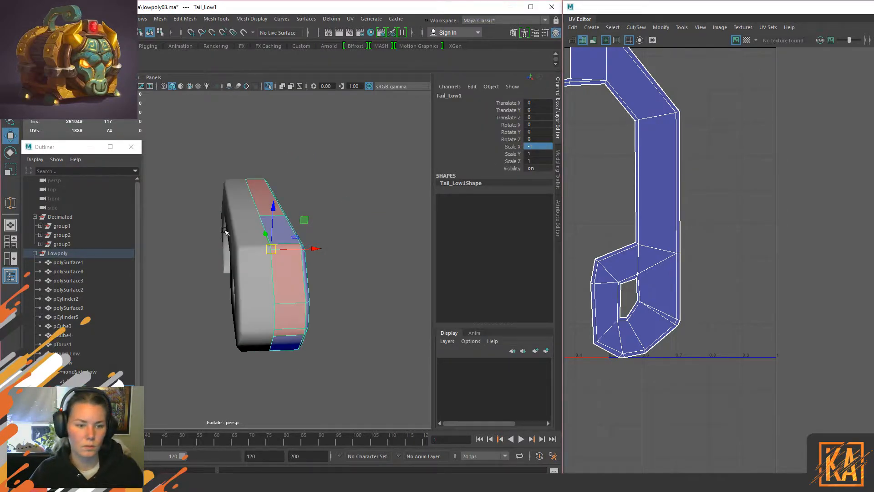
Step: Combine the two tail halves into one mesh and merge their overlapping borders along the centre seam
shift+click(237, 241)
shift+right_drag(237, 241, 215, 408)
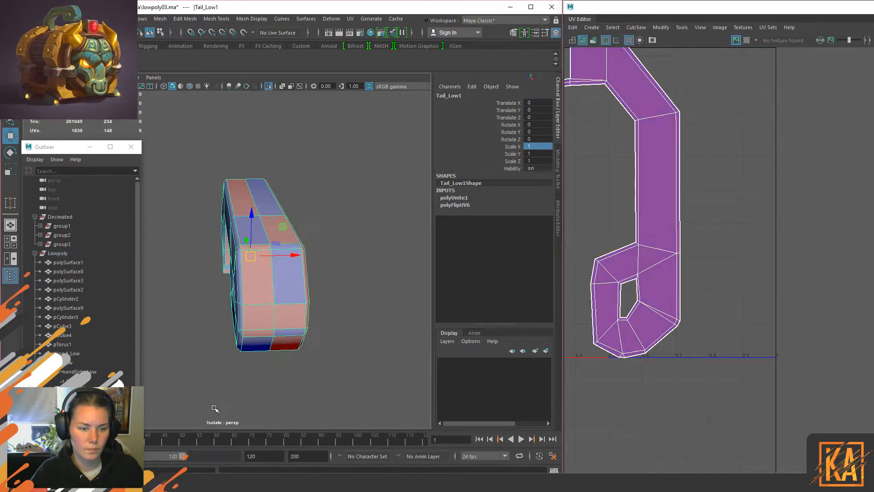
right_drag(273, 241, 273, 205)
drag(177, 119, 337, 382)
shift+right_drag(288, 267, 298, 164)
Step: Delete the combined tail's construction history and remove the edge loop running along its middle
right_drag(253, 224, 362, 149)
click(361, 150)
click(260, 263)
key(alt+shift+d)
right_drag(261, 263, 207, 247)
double_click(262, 223)
alt+drag(263, 363, 318, 313)
alt+middle_drag(319, 313, 332, 300)
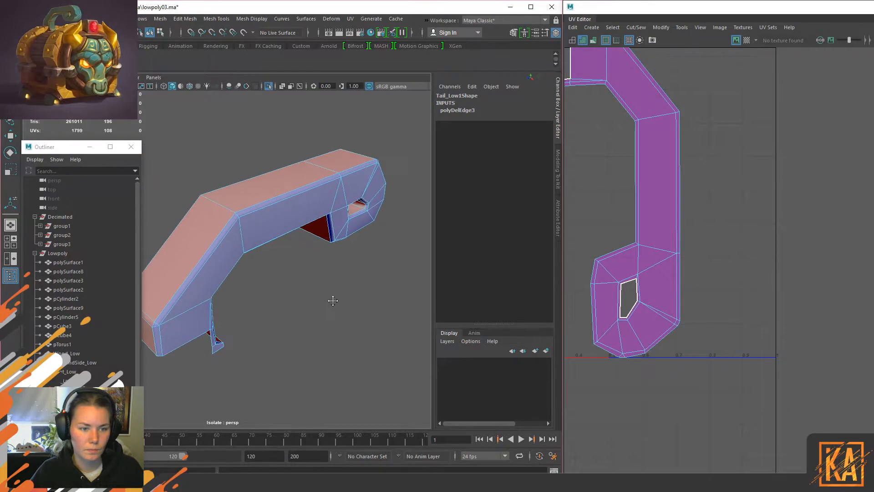
Step: Delete the tail's construction history once more and reselect the whole tail as an object
alt+drag(349, 310, 302, 221)
key(w)
key(F8)
key(alt+shift+d)
right_drag(619, 204, 621, 174)
click(659, 146)
right_drag(654, 146, 588, 94)
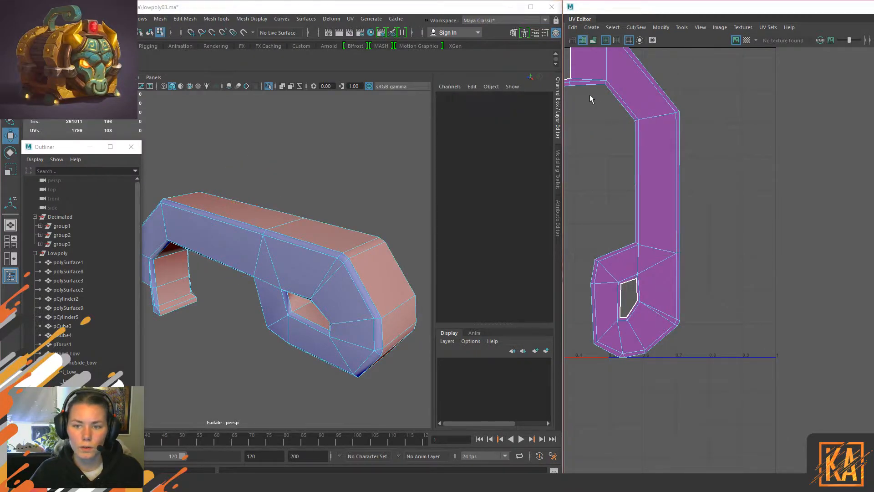
click(256, 207)
click(329, 156)
click(272, 262)
right_drag(272, 262, 388, 116)
click(388, 117)
click(263, 279)
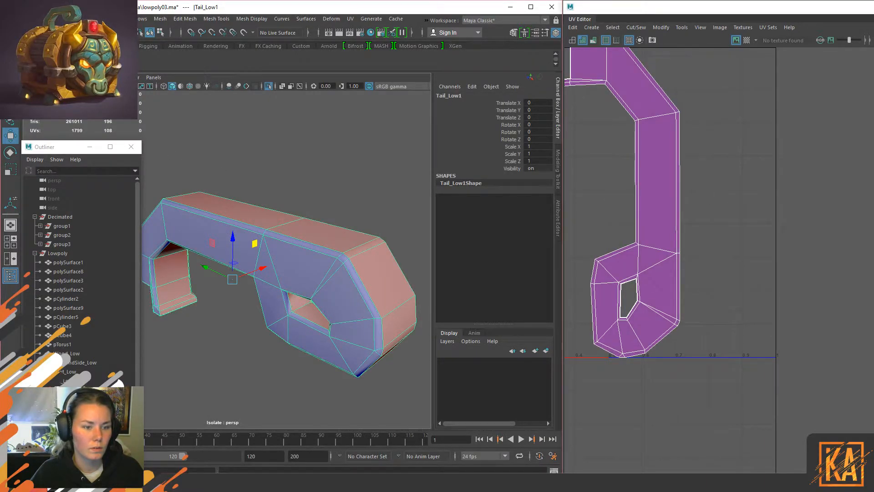
Step: Select the edge loops bordering one side face of the tail and cut the UVs along them
right_drag(318, 175, 328, 121)
click(309, 239)
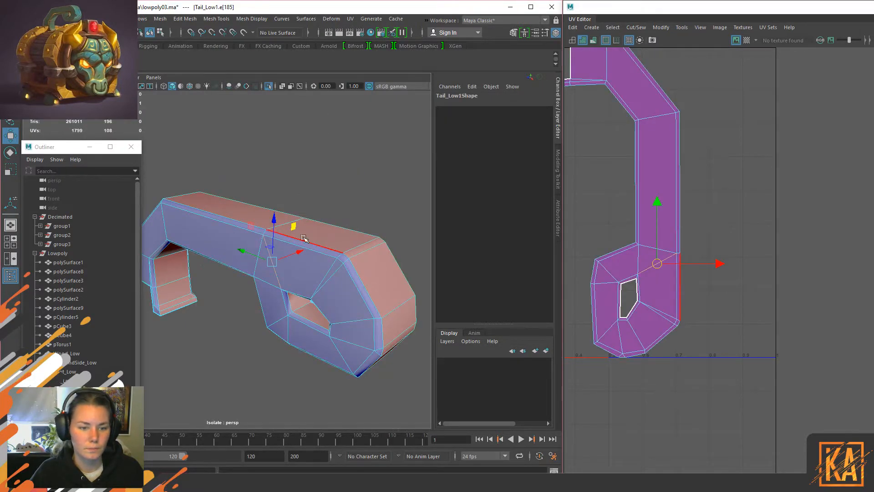
alt+drag(309, 238, 217, 292)
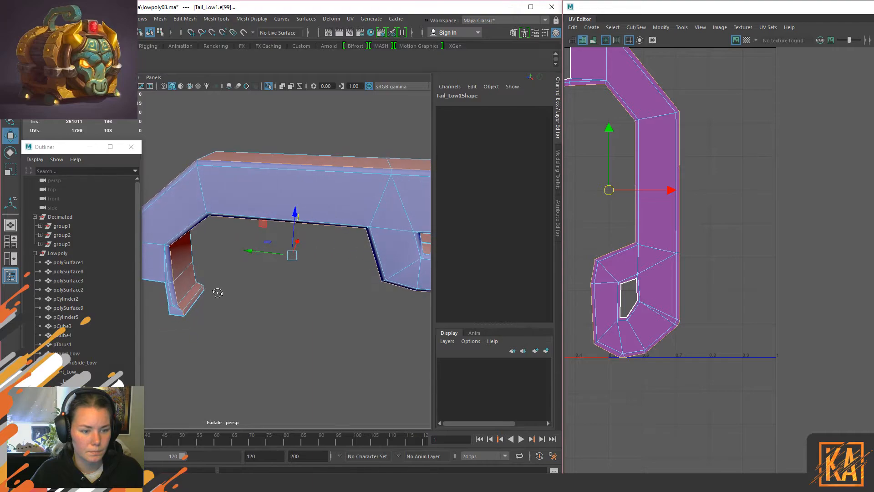
key(shift+x)
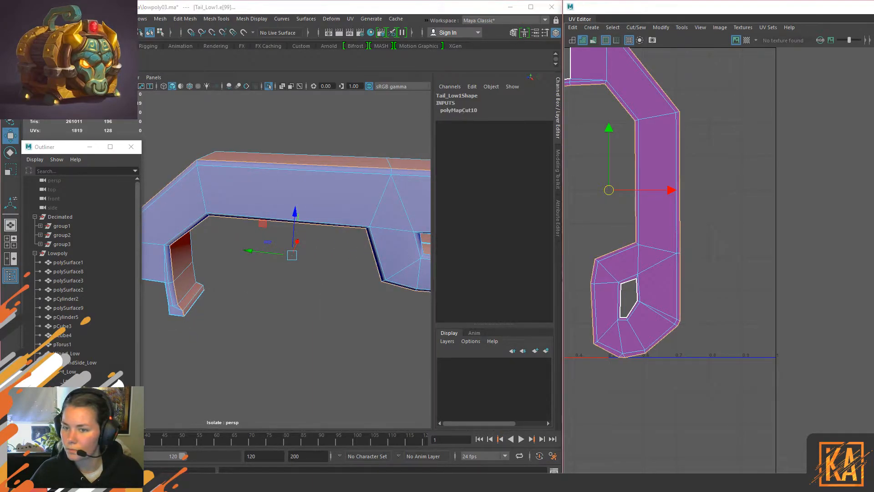
Step: Select the overlapping UV shell that contains the other side and the rim, and move it sideways clear of the first side's shell
right_drag(650, 183, 692, 157)
click(656, 160)
drag(619, 190, 779, 196)
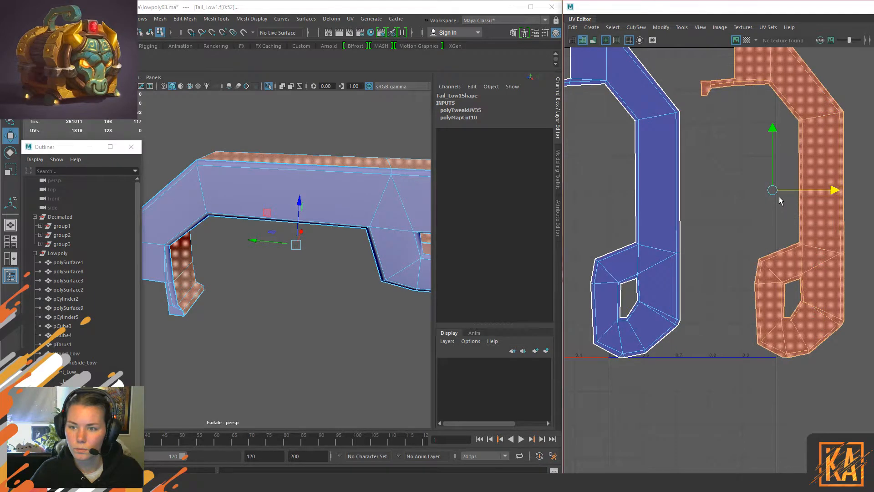
click(643, 209)
alt+middle_drag(680, 246, 713, 292)
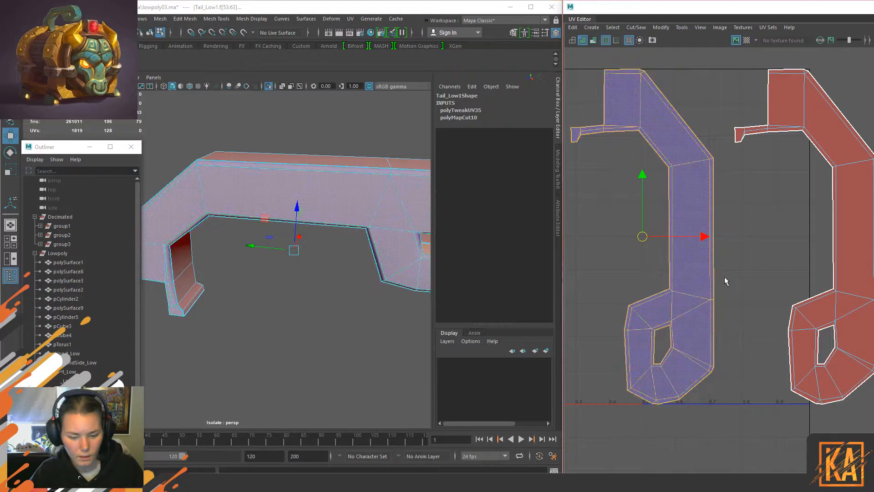
click(659, 215)
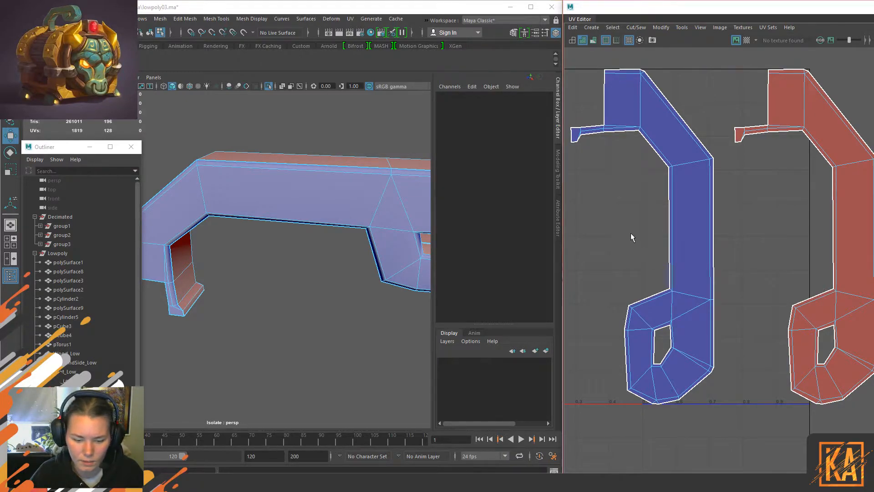
alt+middle_drag(803, 265, 701, 244)
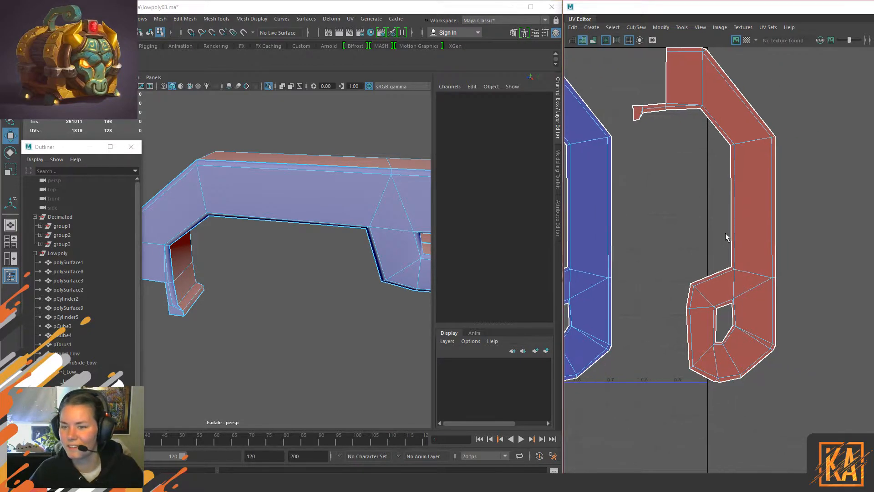
Step: Cut the UVs along the edge loops bordering the tail's second side face
click(750, 245)
alt+drag(287, 234, 240, 296)
ctrl+right_drag(349, 234, 353, 254)
alt+drag(400, 208, 361, 318)
click(333, 215)
alt+drag(334, 217, 260, 210)
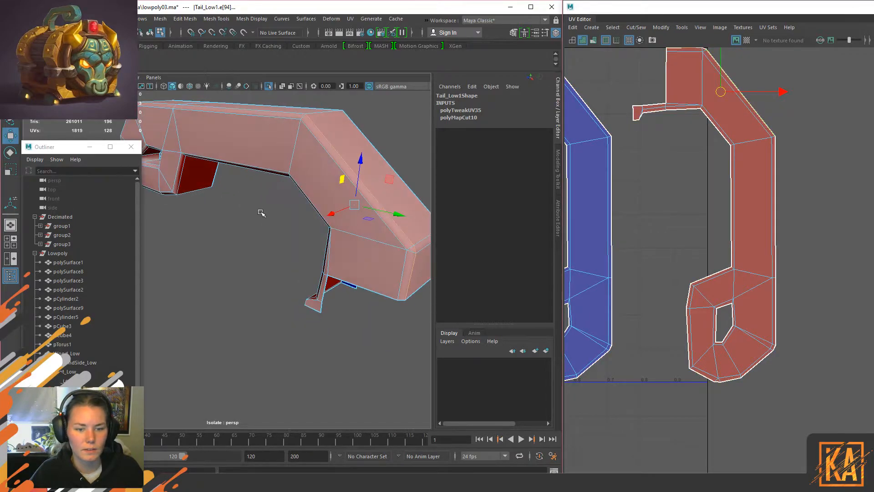
click(272, 111)
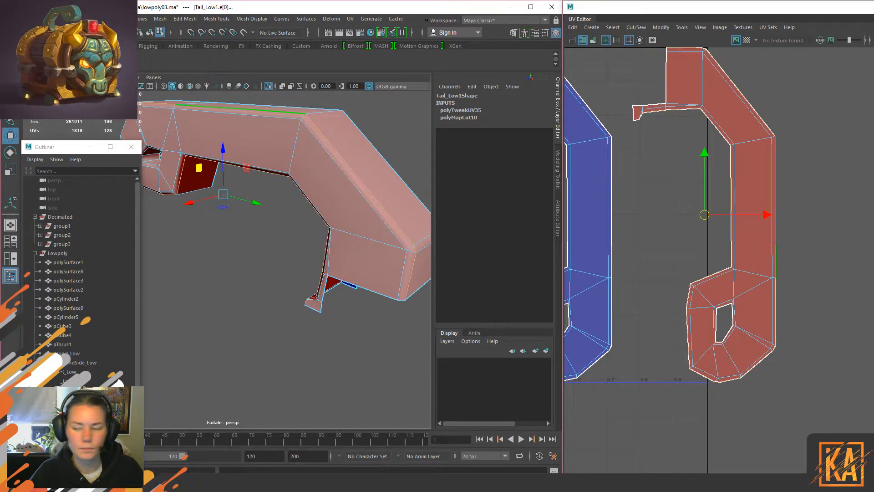
key(shift+x)
Step: Select the second side's UV shell and move it to the opposite side of the first side's shell
alt+middle_drag(309, 227, 282, 263)
alt+middle_drag(593, 259, 642, 267)
click(820, 178)
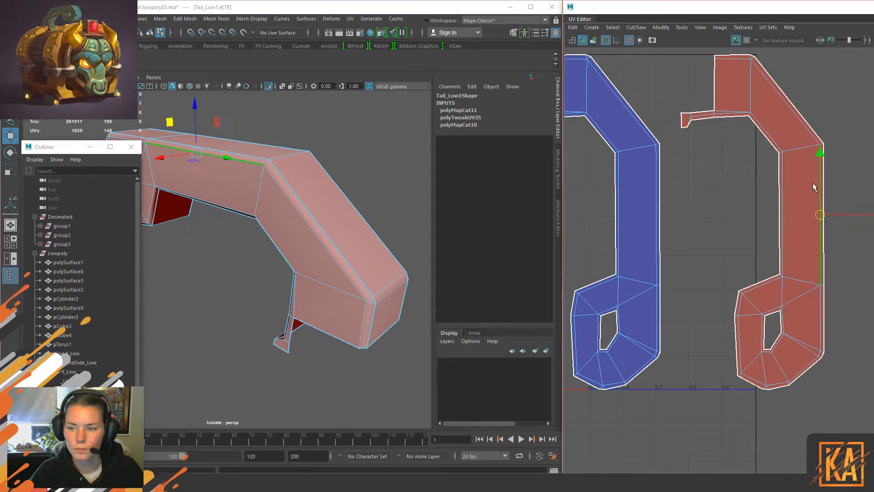
right_drag(812, 179, 773, 184)
click(801, 229)
alt+right_drag(801, 230, 731, 261)
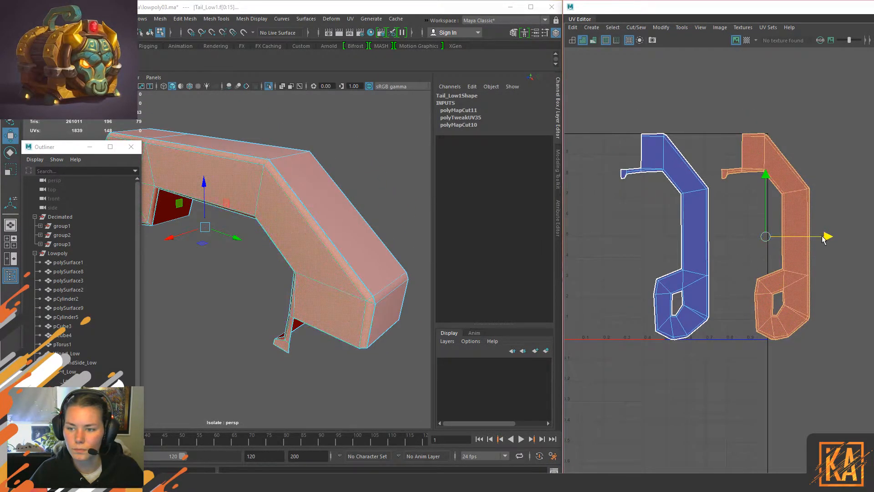
drag(823, 239, 619, 243)
Step: Select the remaining rim faces of the tail and apply a cylindrical UV projection to them
click(769, 114)
drag(718, 100, 871, 410)
alt+drag(309, 223, 234, 185)
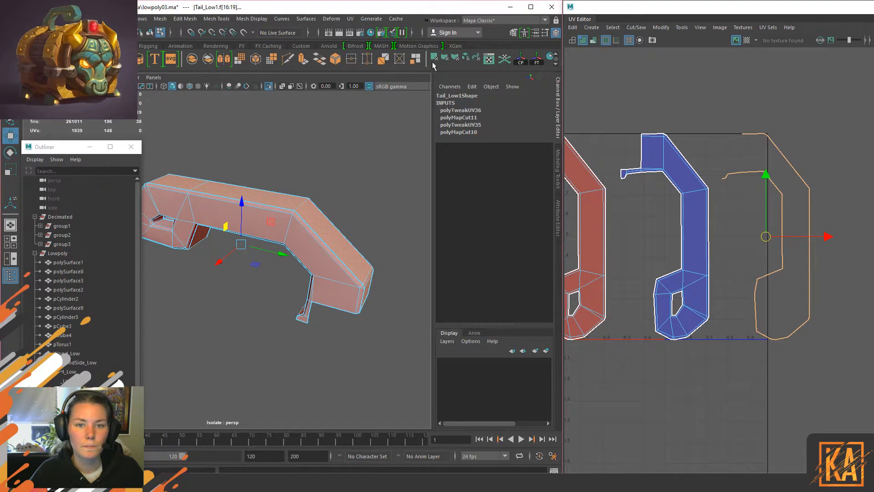
click(445, 60)
alt+drag(248, 270, 257, 291)
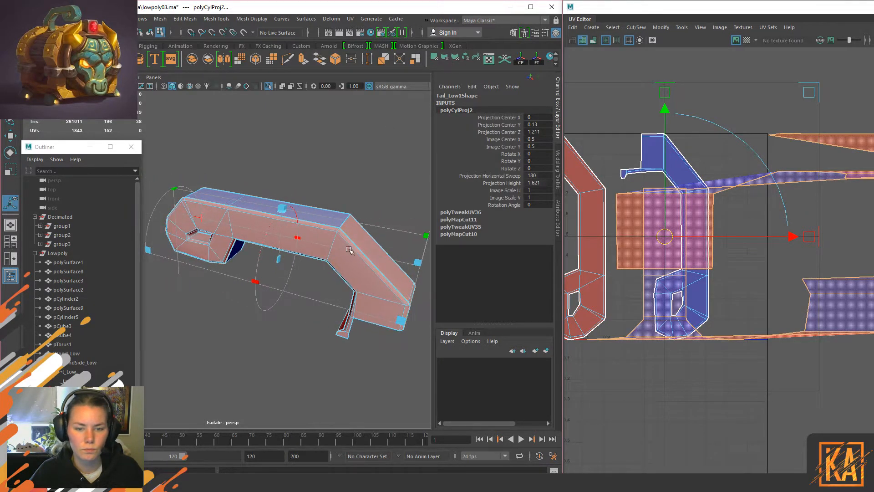
Step: Set the cylindrical projection's Z rotation to -90 and its projection height to 1.849
click(297, 237)
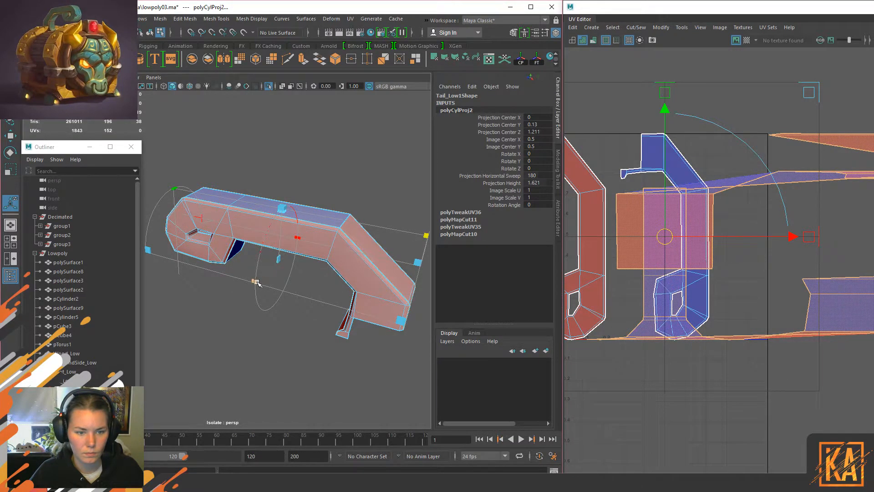
click(199, 218)
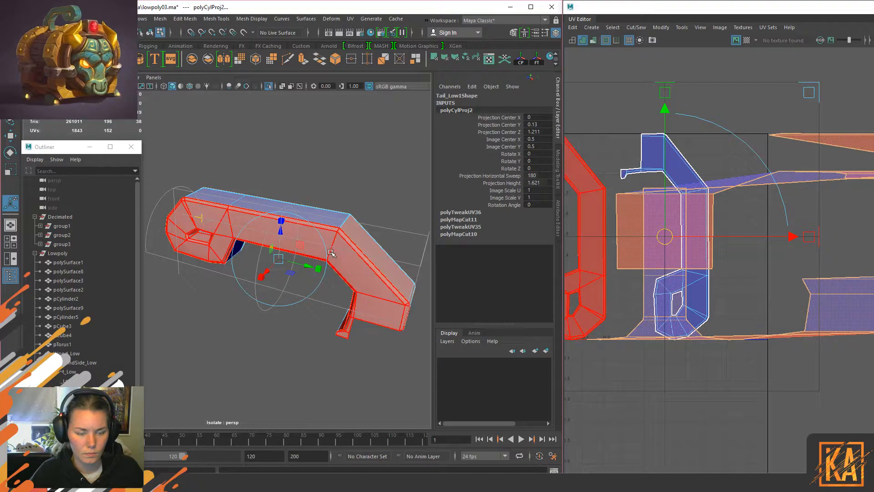
mouse_move(308, 275)
mouse_down()
mouse_move(254, 269)
mouse_move(261, 278)
mouse_move(296, 259)
mouse_move(337, 262)
mouse_move(314, 263)
mouse_up()
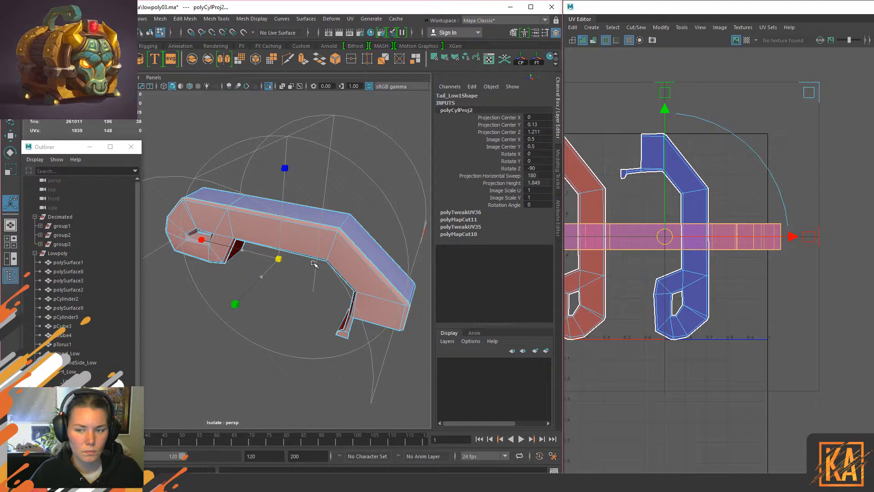
Step: Move the projected rim strip below the two side shells in the UV layout
key(w)
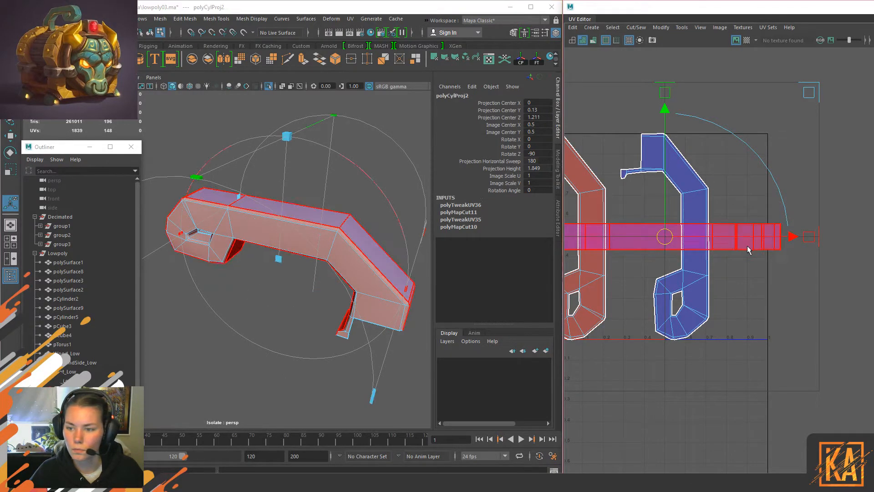
scroll(665, 242, down, 3)
drag(655, 240, 689, 348)
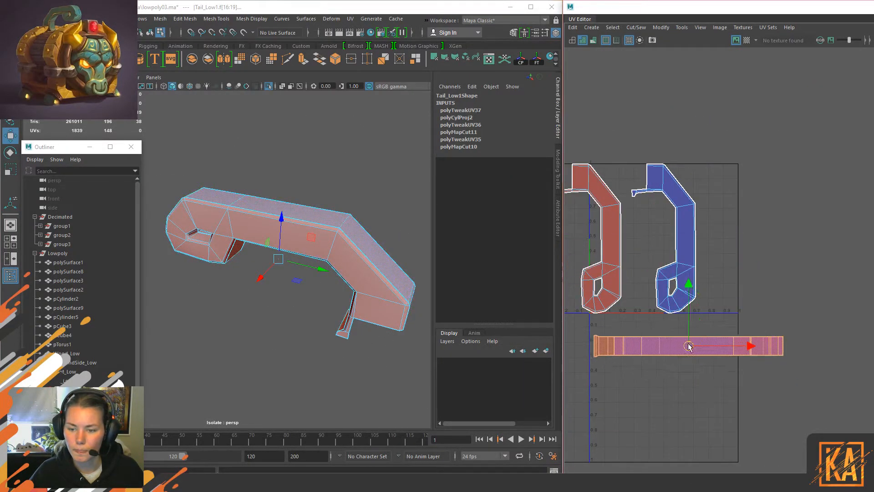
scroll(671, 364, up, 4)
scroll(671, 367, down, 1)
alt+middle_drag(670, 367, 704, 328)
Step: Select the edge across the rim at the end of the tail's curl and cut the UVs there
right_drag(731, 353, 729, 328)
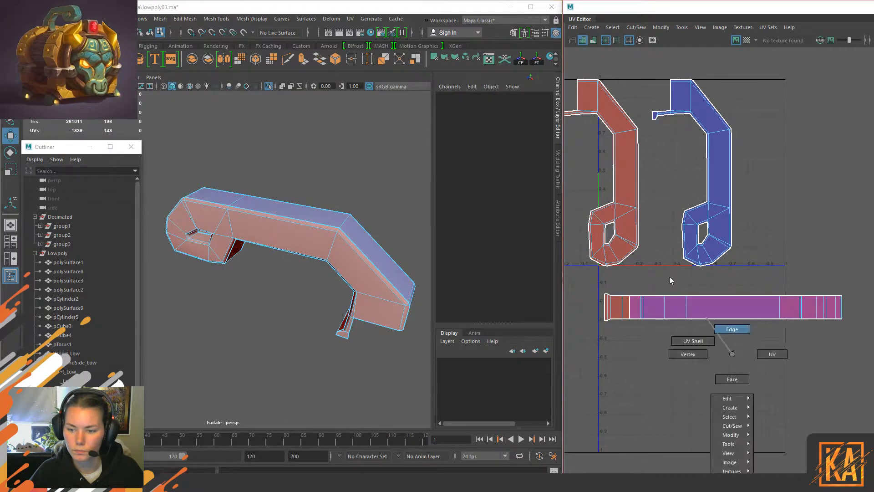
click(648, 303)
alt+drag(243, 250, 254, 188)
alt+middle_drag(287, 263, 292, 255)
scroll(273, 273, up, 4)
alt+middle_drag(211, 324, 237, 285)
right_drag(233, 220, 239, 186)
click(241, 253)
click(251, 249)
key(shift+x)
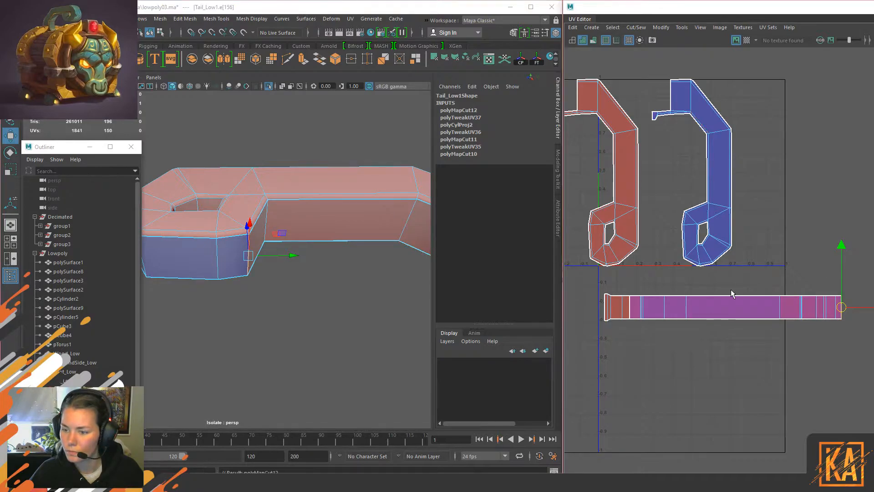
Step: Select the separated inner rim strip and move it sideways off the outer rim strip in the UV layout
alt+middle_drag(755, 289, 725, 277)
click(678, 286)
right_drag(677, 299, 677, 336)
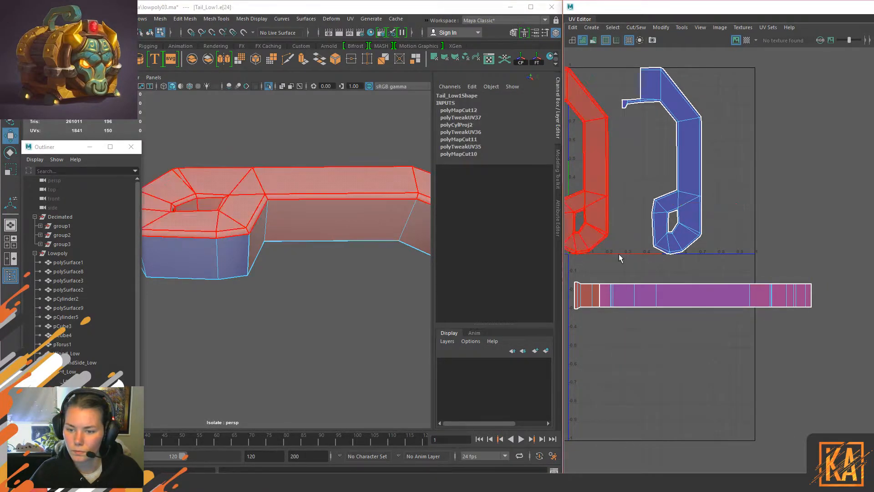
double_click(675, 301)
scroll(687, 318, down, 4)
drag(755, 309, 646, 318)
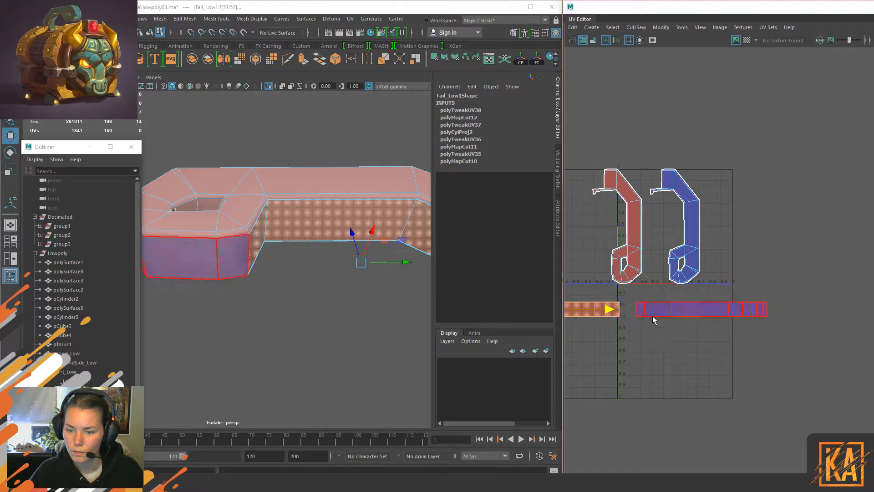
alt+middle_drag(646, 318, 727, 314)
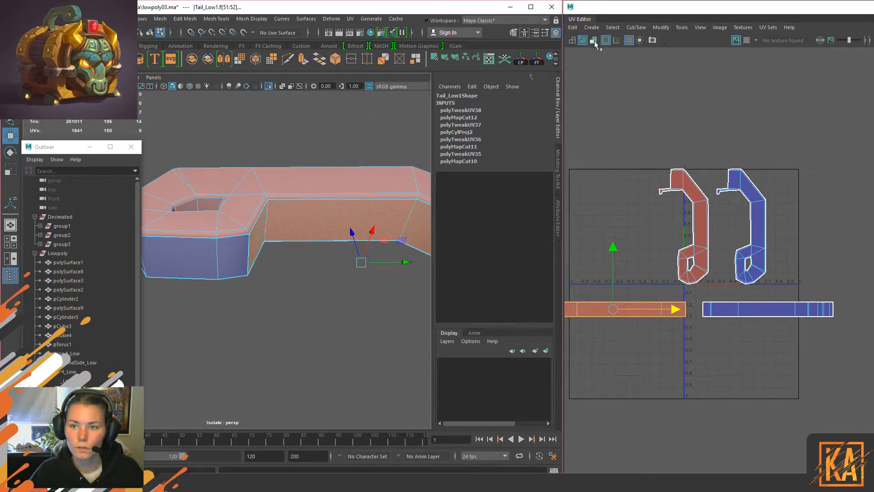
Step: Examine which rim faces of the tail belong to the inner and outer UV strips
alt+drag(339, 210, 259, 248)
alt+drag(382, 232, 357, 258)
alt+drag(171, 280, 214, 223)
click(739, 308)
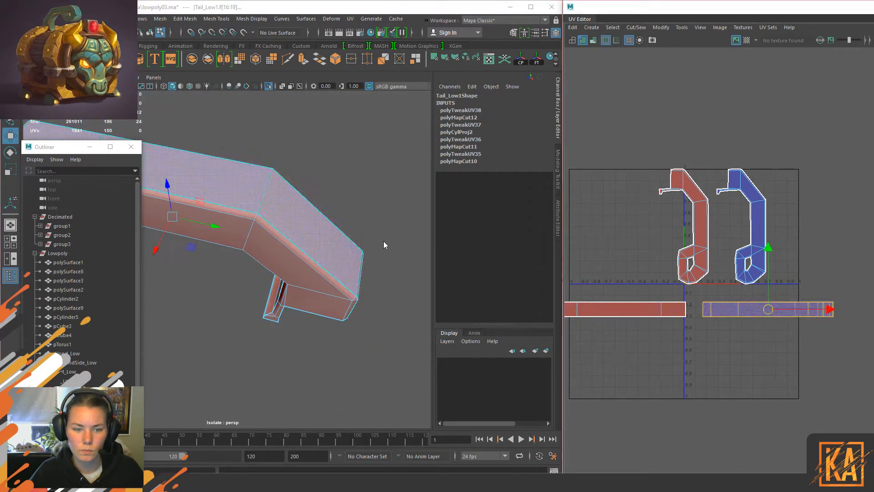
alt+middle_drag(341, 212, 536, 258)
alt+drag(269, 278, 373, 251)
alt+middle_drag(373, 251, 331, 253)
scroll(694, 317, up, 2)
alt+middle_drag(693, 317, 761, 296)
scroll(747, 298, down, 3)
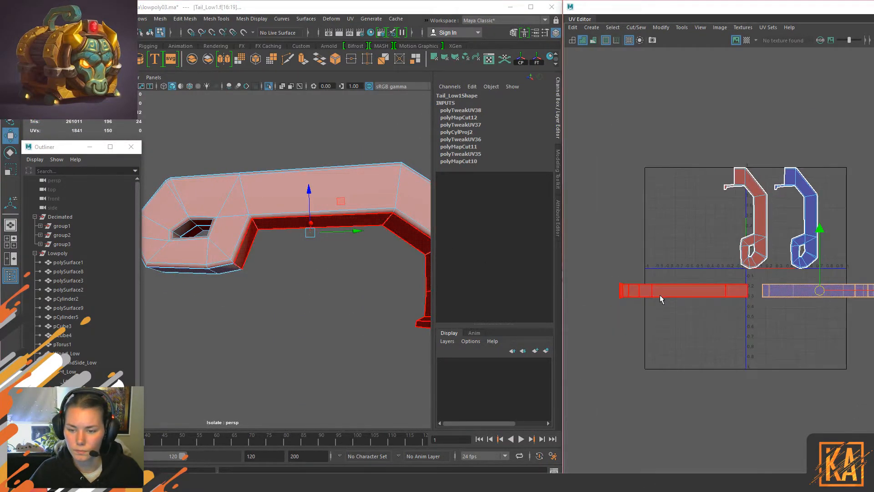
Step: Select the inner rim strip's UV shell and flip its UVs to match the outer strip's orientation
click(659, 295)
alt+middle_drag(706, 333, 672, 320)
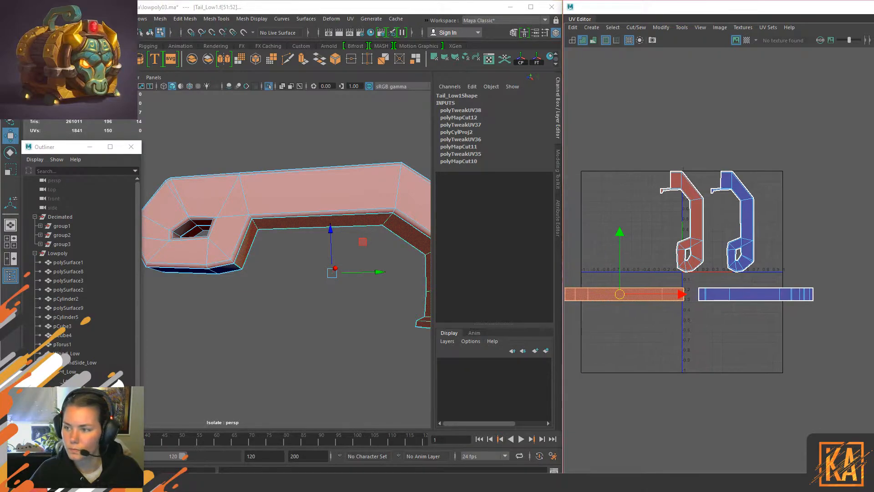
click(696, 304)
double_click(785, 299)
alt+middle_drag(637, 319, 701, 311)
Step: Move and sew the two rim strips together along the inner strip's end edge at the curl, and select the joined strip
click(620, 291)
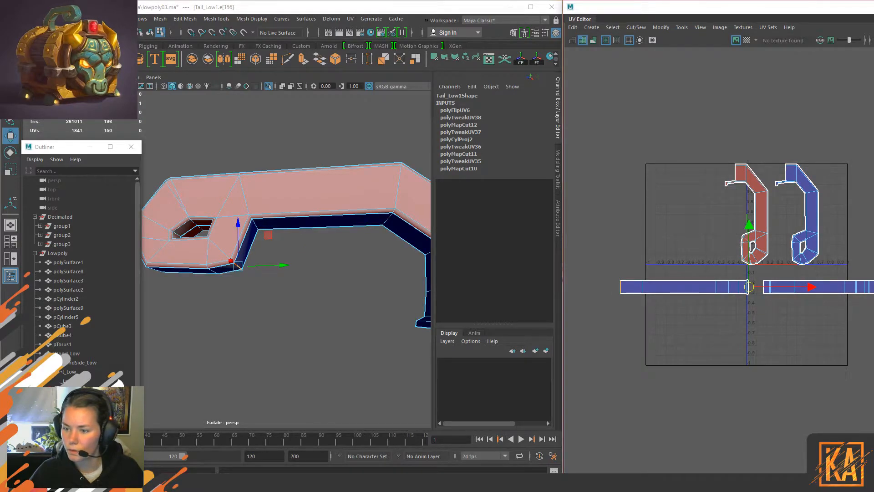
shift+right_drag(623, 292, 643, 298)
alt+middle_drag(660, 303, 753, 301)
click(762, 303)
double_click(649, 290)
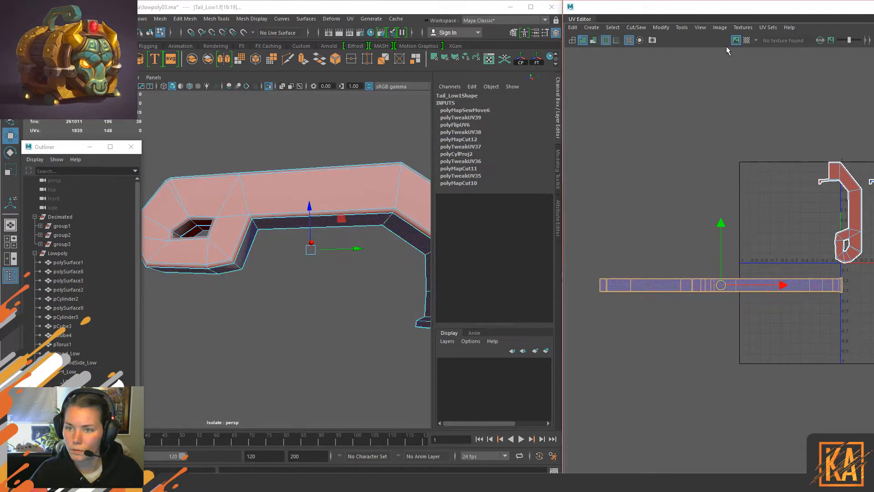
Step: Display the checker map on the tail and select the rim edge at the curl to locate it in the joined UV strip
click(747, 40)
mouse_move(291, 282)
alt+mouse_down()
mouse_move(263, 278)
mouse_move(296, 241)
mouse_move(391, 227)
mouse_move(283, 293)
alt+mouse_up()
alt+middle_drag(283, 294, 396, 276)
alt+drag(396, 275, 420, 271)
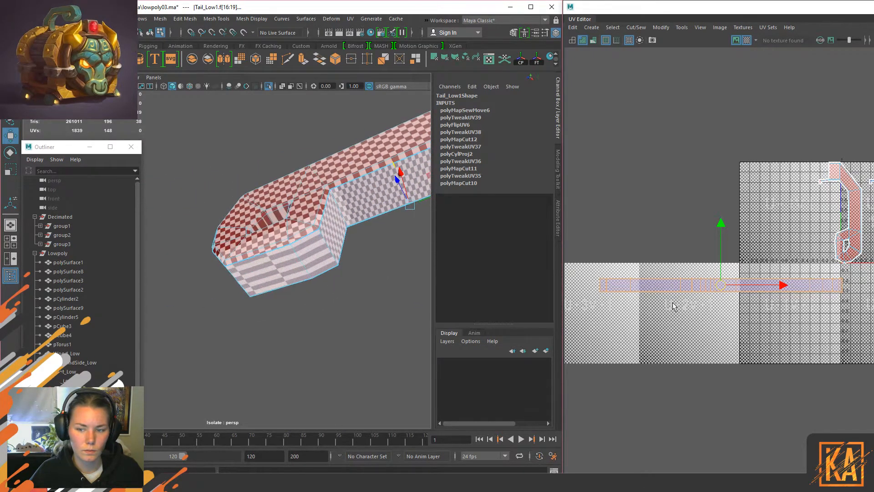
scroll(687, 319, up, 6)
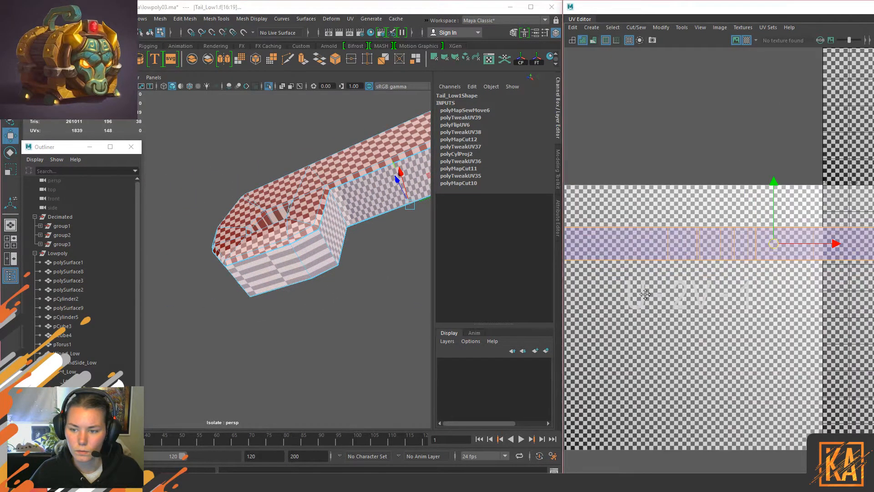
right_drag(604, 266, 605, 240)
click(322, 245)
click(322, 242)
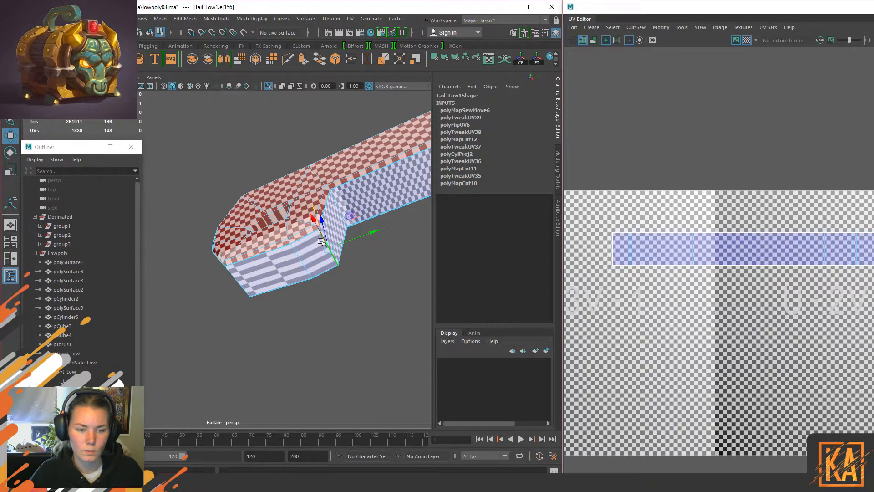
Step: Select the rim strip's UVs from the curl onward and slide them along the strip to even out the curl's checker pattern
alt+drag(211, 275, 224, 277)
alt+middle_drag(673, 275, 516, 268)
alt+middle_drag(766, 243, 659, 267)
scroll(698, 269, down, 2)
alt+middle_drag(790, 278, 666, 295)
scroll(700, 272, down, 1)
right_drag(684, 216, 637, 210)
drag(833, 236, 652, 335)
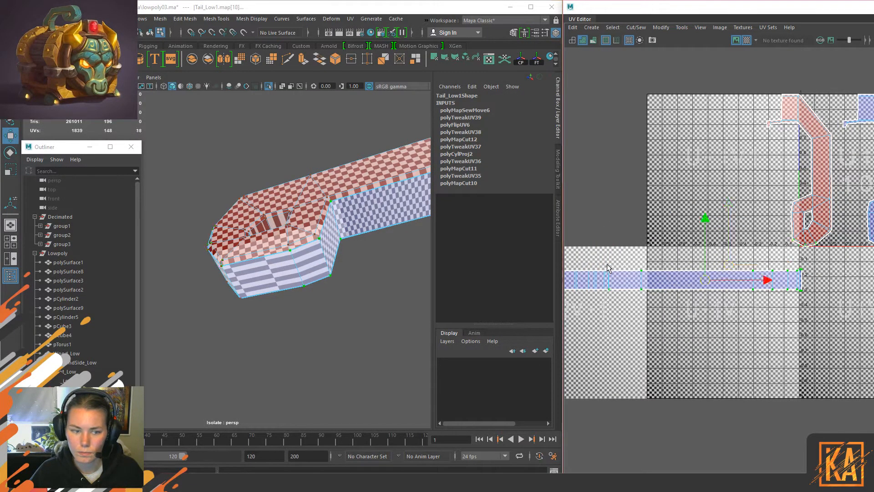
mouse_move(766, 281)
mouse_down()
mouse_move(805, 282)
mouse_move(759, 283)
mouse_up()
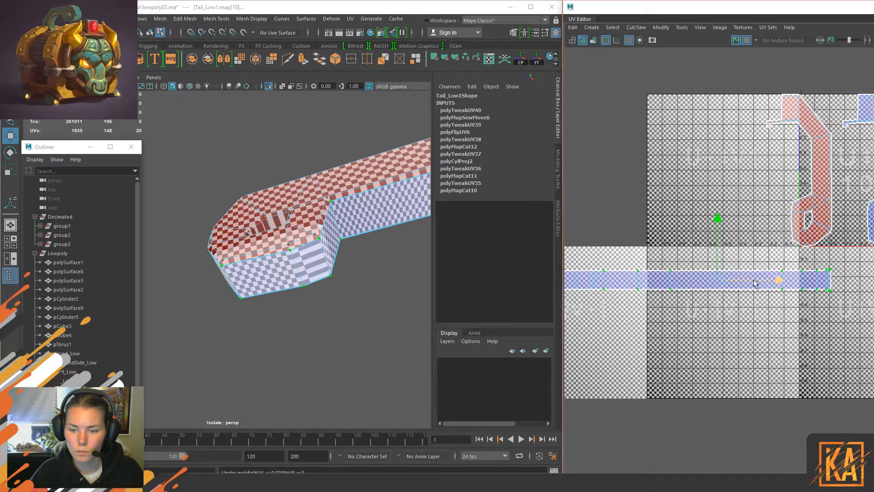
ctrl+drag(630, 265, 645, 306)
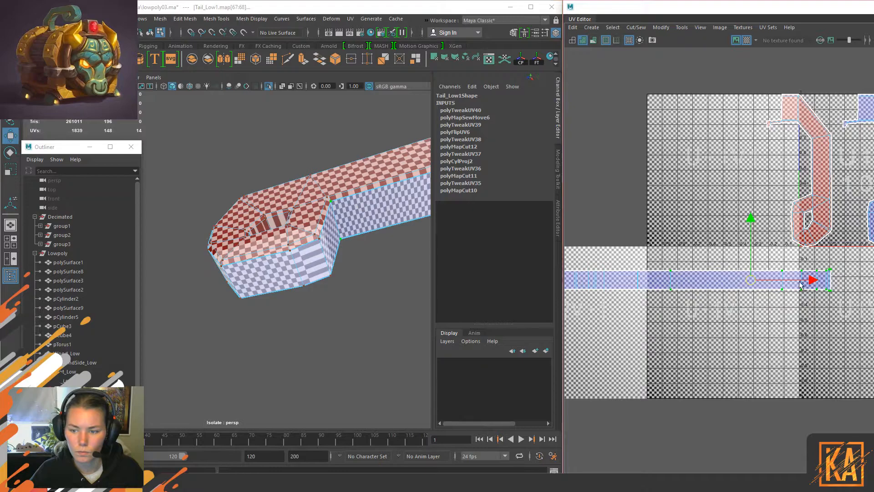
mouse_move(810, 284)
mouse_down()
mouse_move(795, 282)
mouse_move(805, 283)
mouse_up()
Step: Try to scale the long straight inner rim face's UVs narrower along the strip
alt+drag(370, 279, 337, 260)
alt+middle_drag(307, 265, 364, 270)
right_drag(305, 221, 304, 261)
click(295, 252)
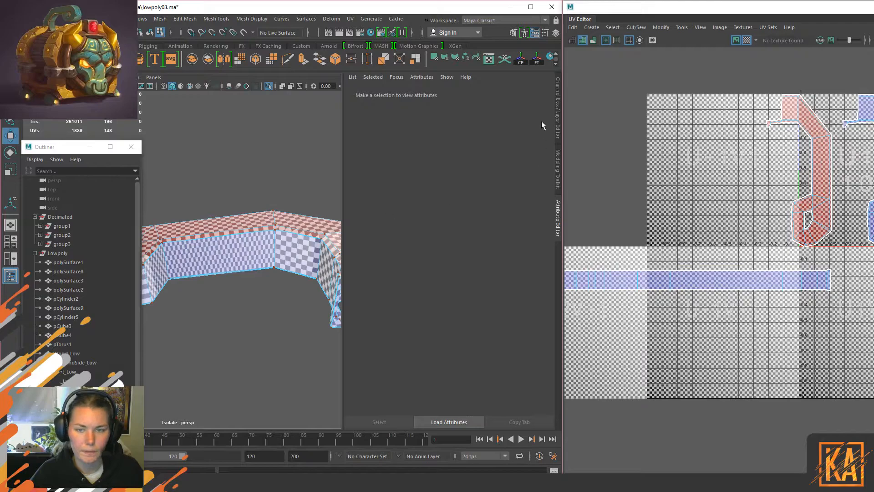
click(557, 111)
click(303, 255)
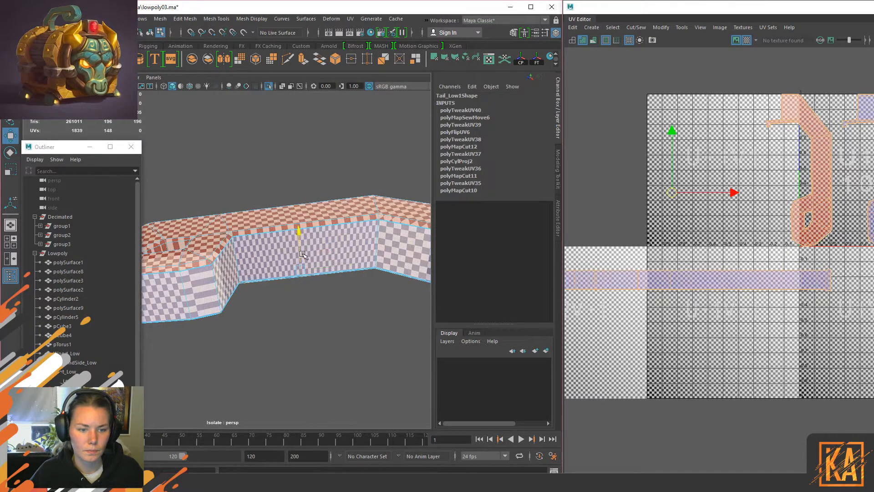
click(344, 202)
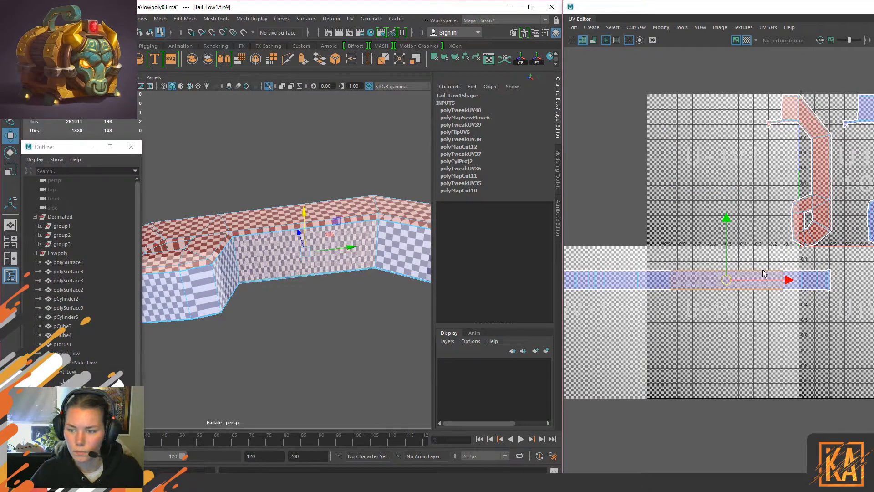
key(r)
mouse_move(780, 280)
mouse_down()
mouse_move(762, 281)
mouse_move(773, 280)
mouse_up()
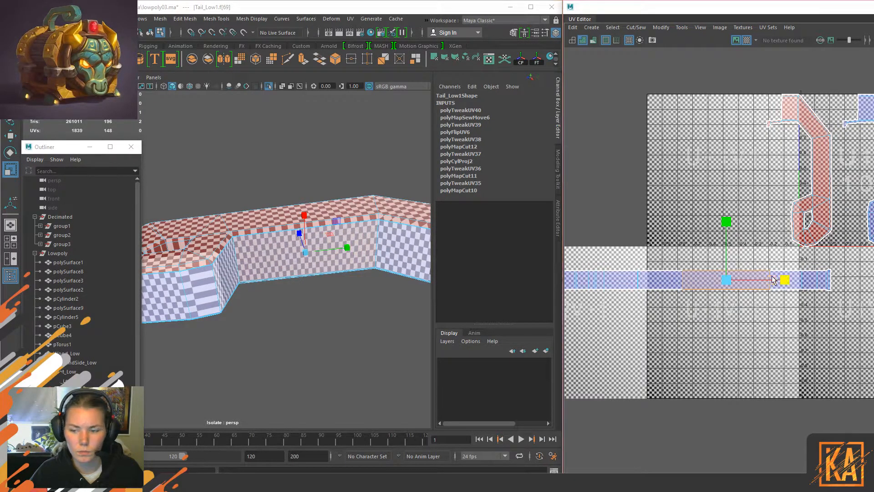
key(ctrl+z)
Step: Slide the UVs at the far end of the long inner rim face inward along the strip to square its checker pattern
right_drag(776, 274, 816, 272)
drag(777, 311, 806, 284)
key(w)
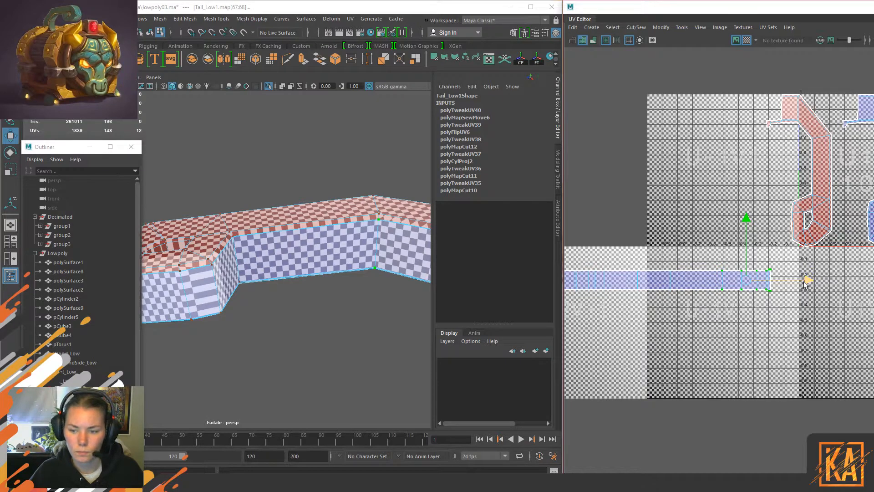
Step: Slide the UVs from the long face's curl end onward, including the adjacent curl UVs, along the strip to balance the curl's checkers
drag(674, 294, 776, 293)
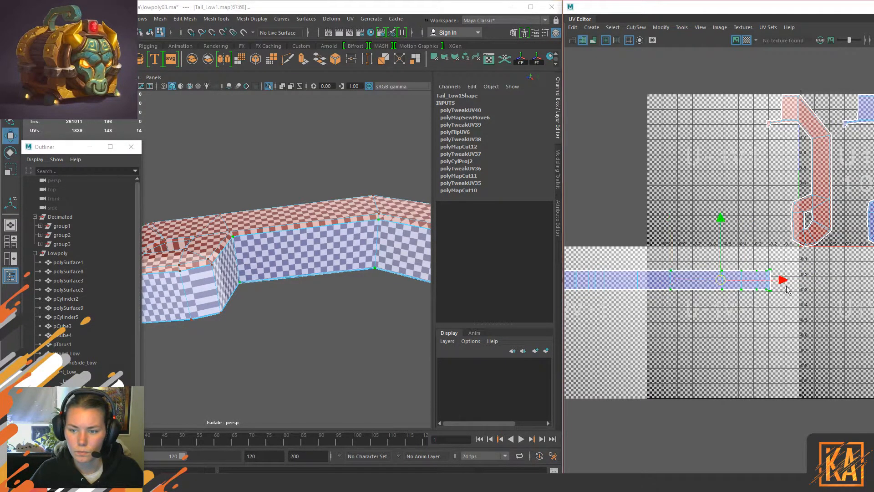
alt+drag(205, 273, 186, 298)
drag(782, 285, 765, 282)
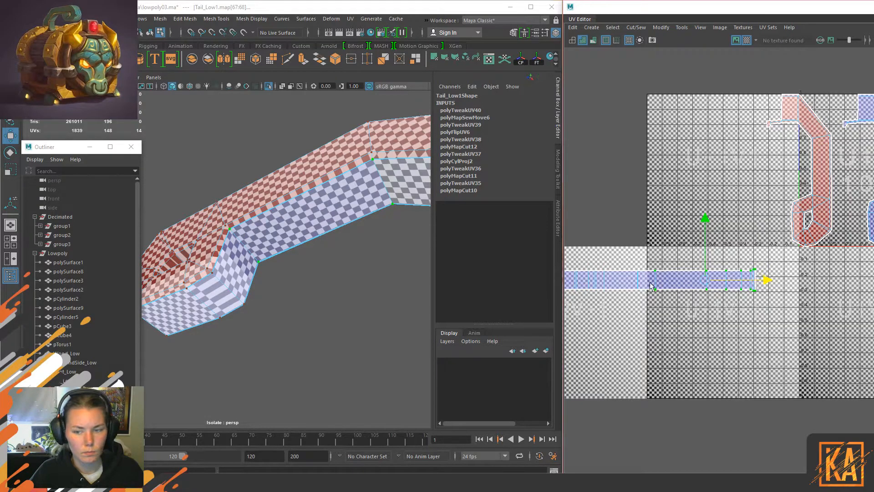
shift+drag(631, 264, 645, 298)
drag(757, 284, 733, 278)
Step: Select the rim edge between the curl's slanted face and the long straight face in the UV strip
scroll(666, 305, up, 4)
alt+middle_drag(666, 304, 719, 304)
scroll(717, 305, up, 1)
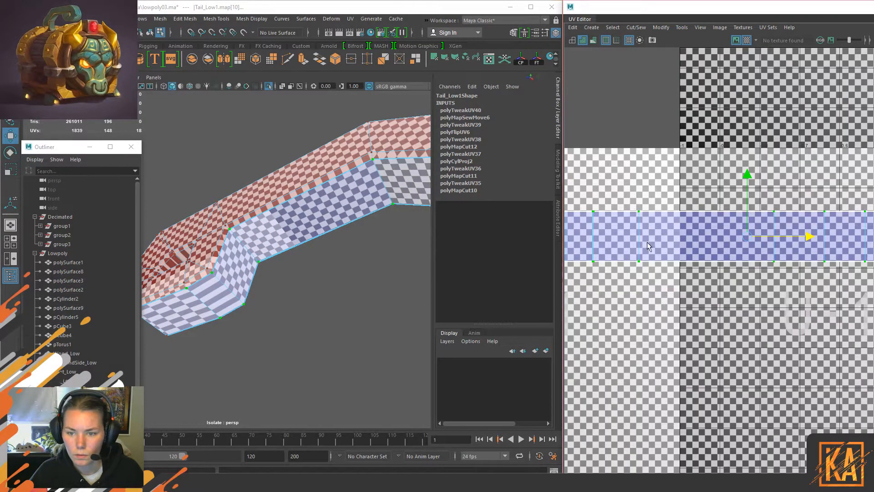
scroll(646, 242, up, 4)
click(652, 269)
click(620, 154)
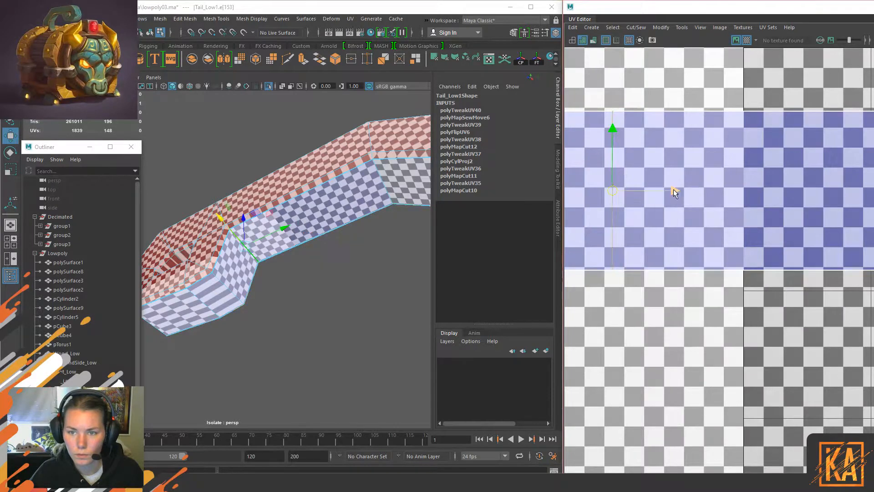
Step: Shift two neighbouring cross edges of the long UV strip horizontally to even out the checker pattern around the tail's bend
mouse_move(669, 190)
mouse_down()
mouse_move(696, 195)
mouse_move(680, 192)
mouse_up()
alt+middle_drag(637, 254, 867, 291)
scroll(739, 264, down, 2)
click(738, 261)
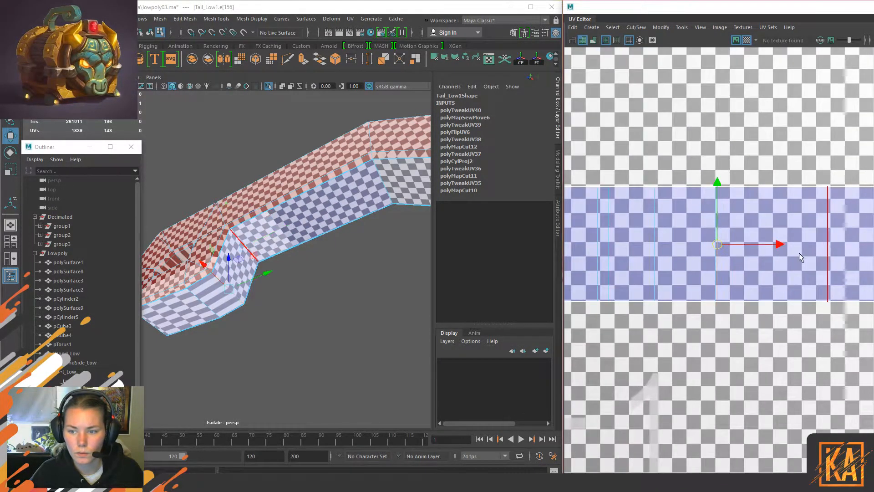
drag(778, 246, 823, 243)
Step: Select the end section of UVs on the long strip and nudge it slightly outward along its length
scroll(785, 278, down, 4)
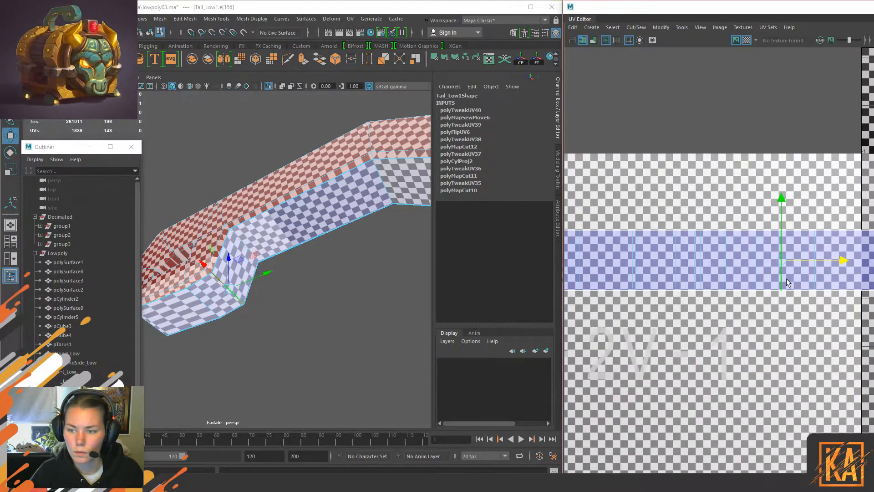
alt+middle_drag(767, 272, 625, 255)
right_drag(703, 237, 743, 236)
drag(851, 205, 721, 305)
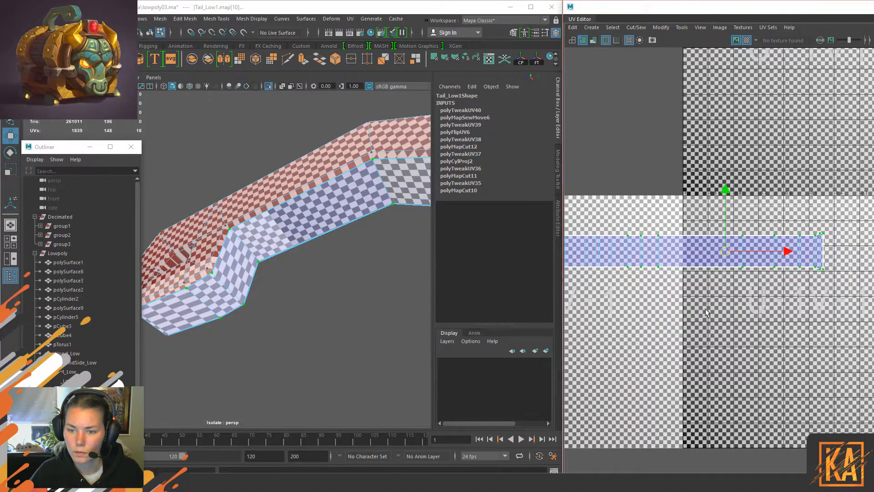
drag(785, 252, 789, 252)
Step: Flip the reversed UV shell of the tail's side so it faces the correct way
alt+drag(426, 296, 301, 248)
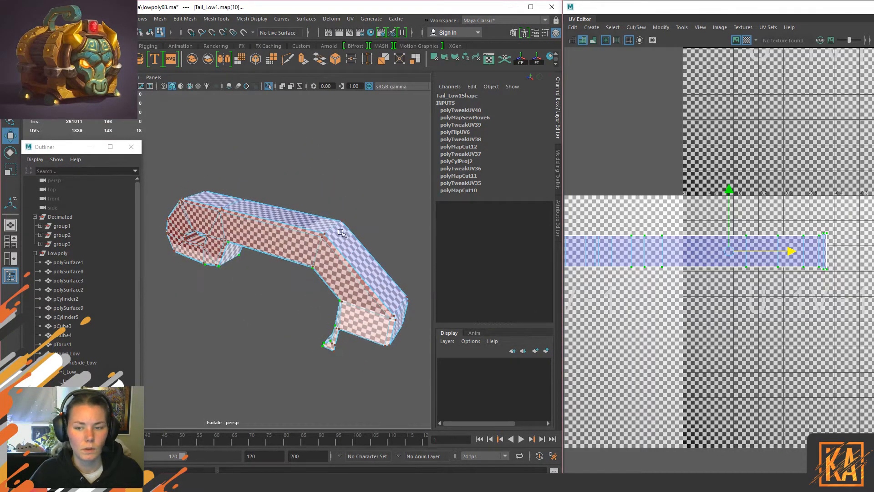
click(700, 203)
click(722, 258)
scroll(705, 282, down, 2)
alt+middle_drag(692, 307, 730, 325)
alt+middle_drag(771, 284, 668, 321)
scroll(769, 238, down, 2)
click(769, 239)
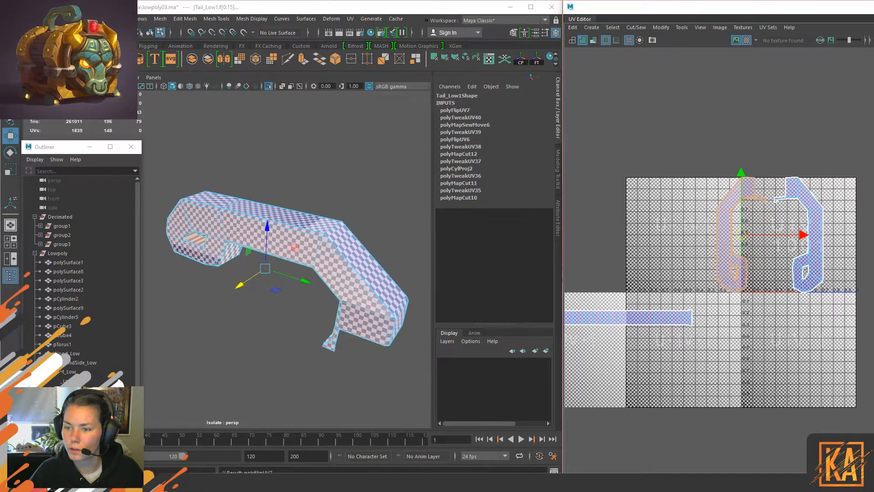
Step: Unfold the long strip shell and set its texel density to match the side shells
click(702, 173)
alt+middle_drag(637, 302, 719, 306)
click(632, 324)
key(ctrl+u)
click(693, 195)
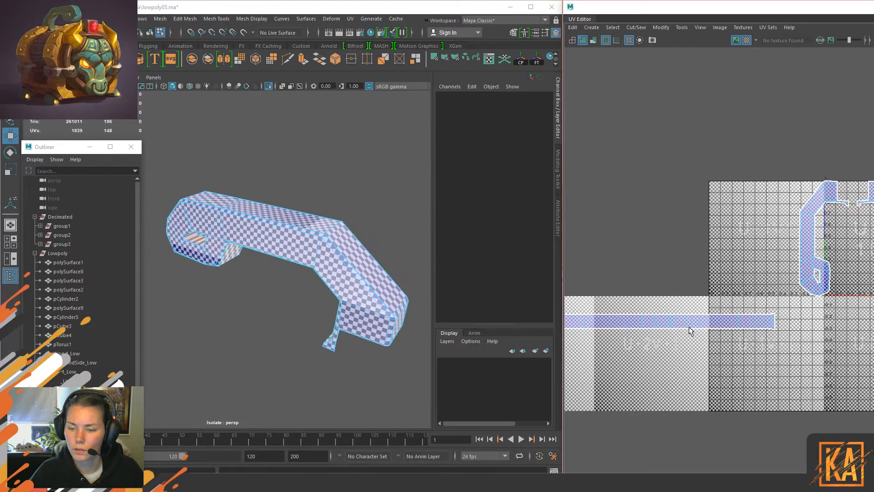
scroll(673, 271, down, 3)
alt+drag(218, 177, 287, 160)
click(710, 259)
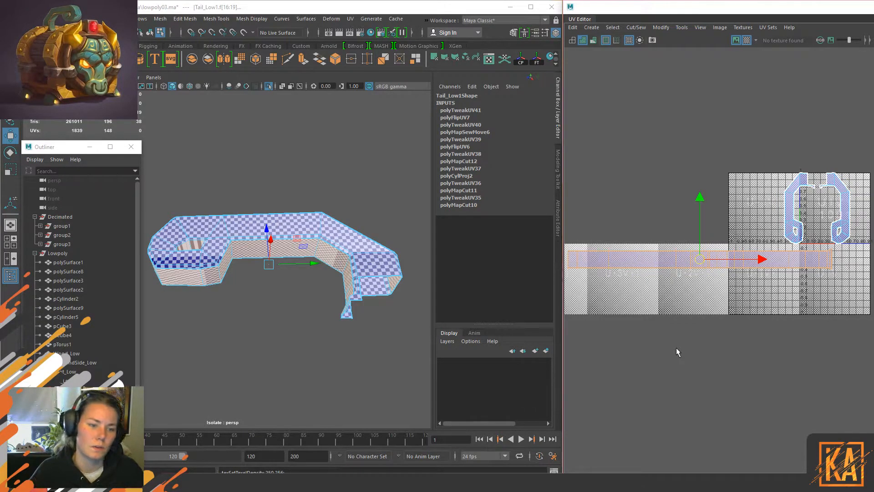
Step: Cut the long strip along the bend edge on the tail's inner side and move the separated end piece below it
scroll(196, 286, up, 3)
click(247, 255)
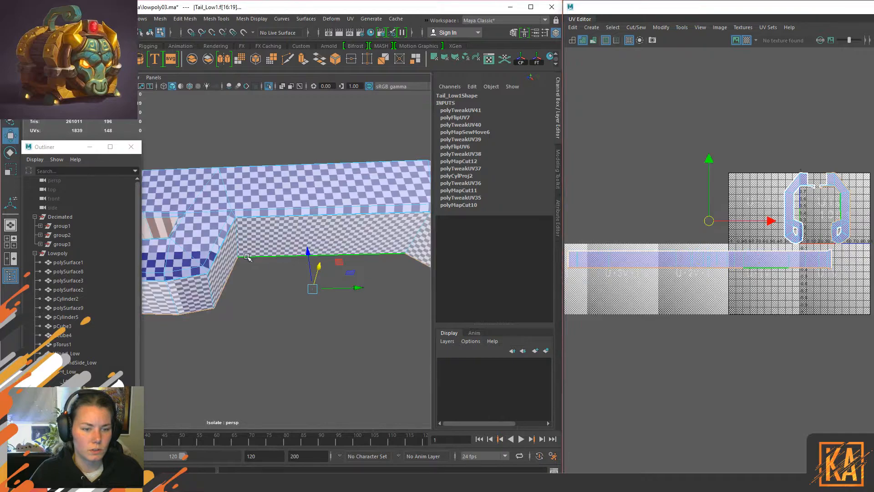
click(236, 241)
key(shift+x)
right_drag(700, 248, 679, 227)
click(783, 261)
drag(784, 262, 788, 299)
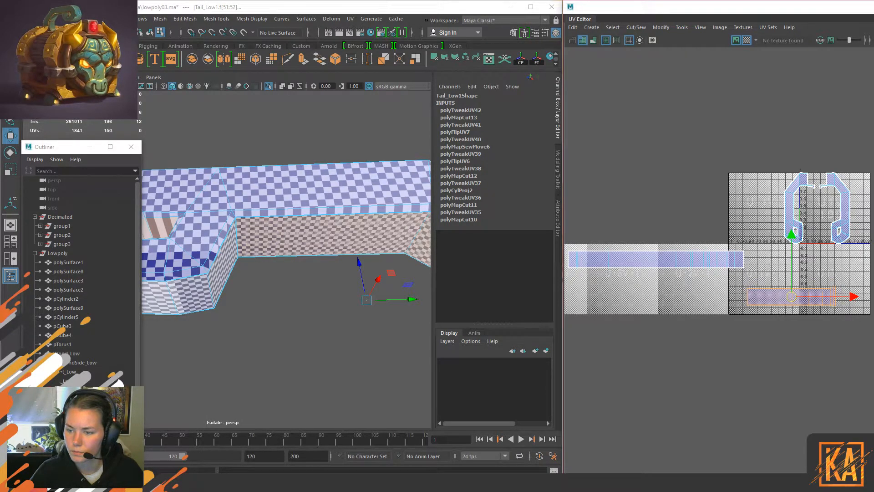
Step: Unfold the separated short strip shell
key(ctrl+u)
alt+middle_drag(723, 315, 651, 315)
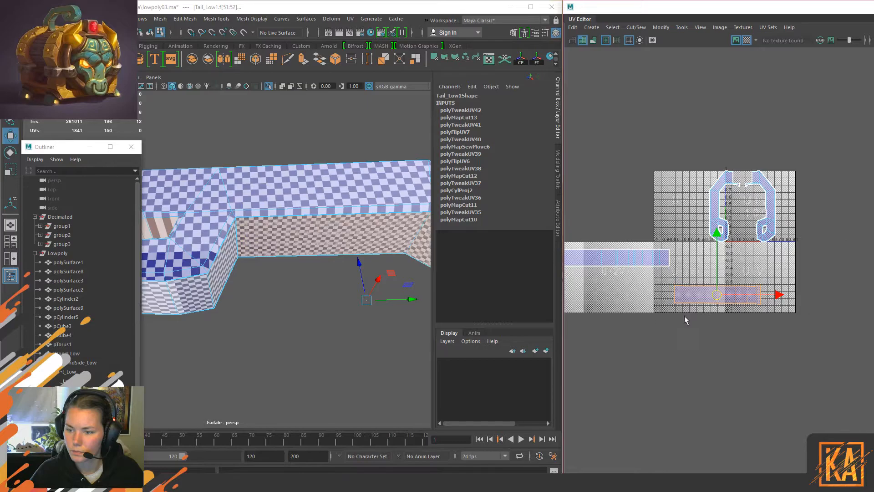
alt+right_drag(697, 329, 774, 291)
alt+middle_drag(775, 291, 721, 320)
key(ctrl+u)
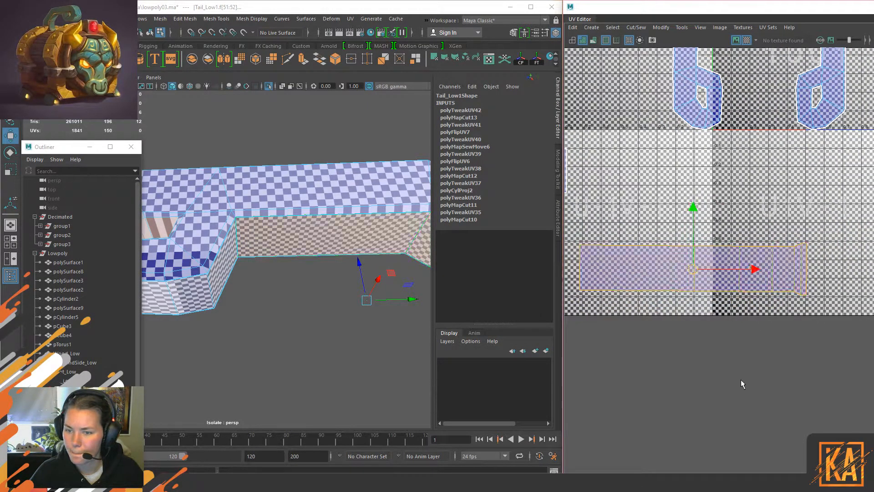
Step: Examine the checker pattern on the long strip and around the recessed hole in the tail's side
alt+right_drag(708, 331, 655, 314)
alt+middle_drag(655, 298, 844, 304)
click(706, 231)
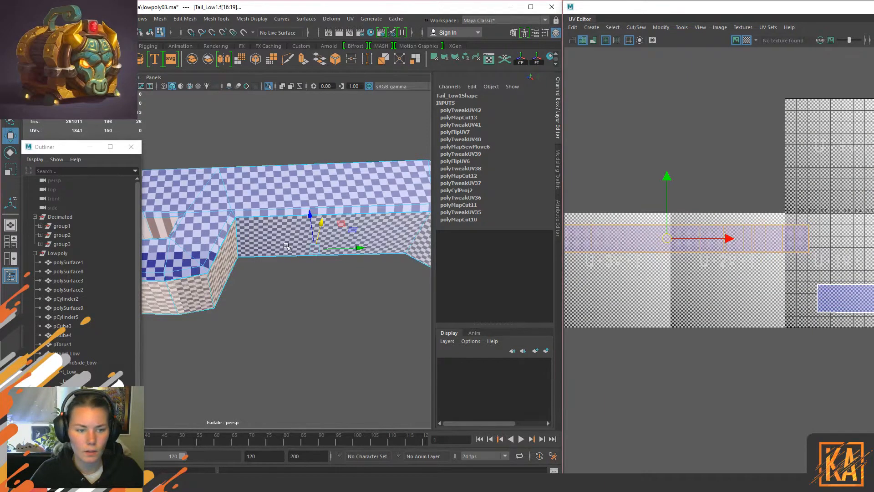
alt+middle_drag(292, 251, 470, 282)
alt+drag(310, 280, 371, 293)
alt+middle_drag(371, 295, 338, 307)
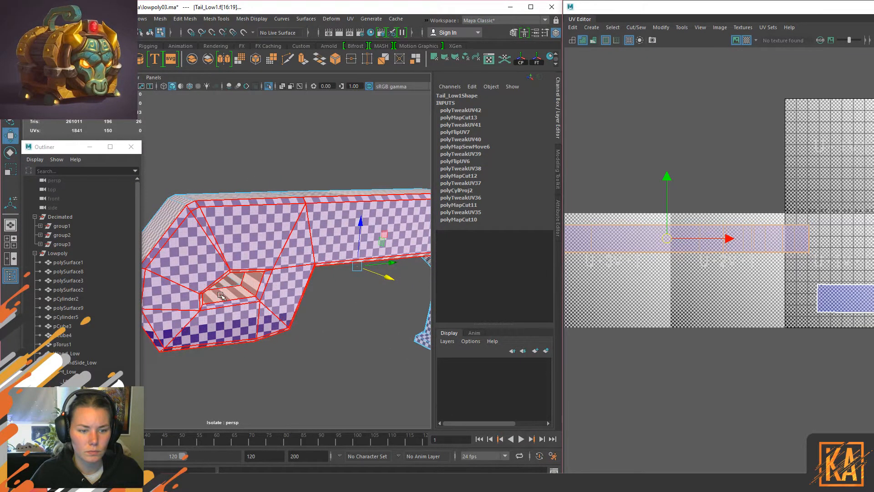
alt+middle_drag(391, 304, 356, 289)
key(F8)
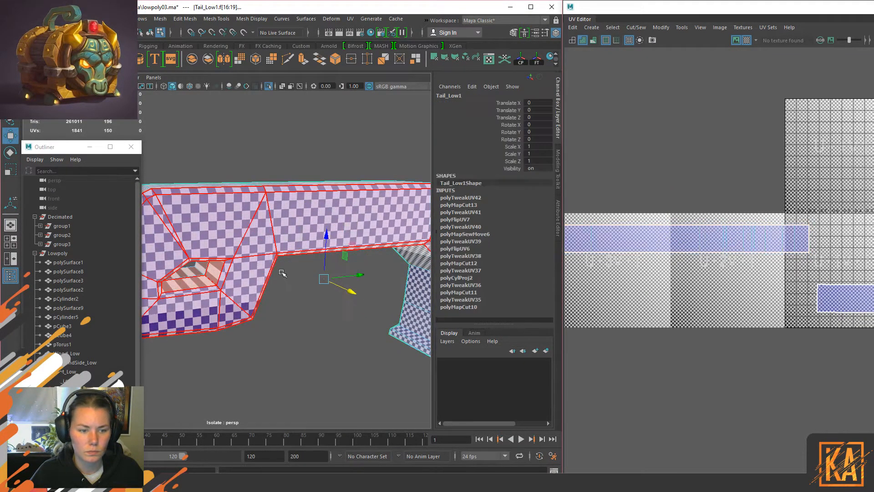
key(F8)
click(215, 272)
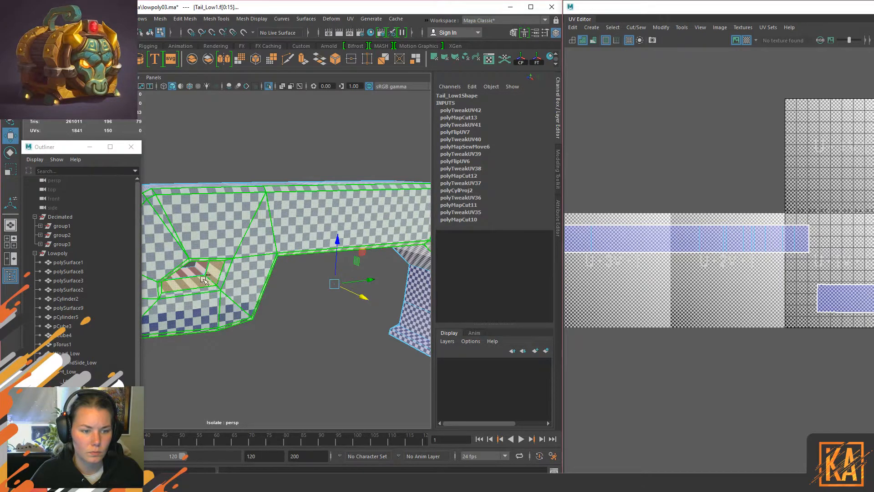
drag(743, 293, 783, 381)
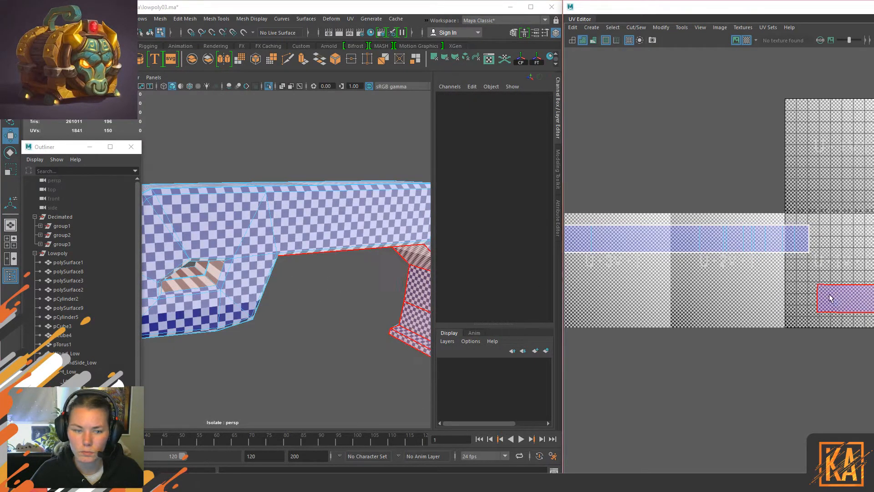
Step: Merge the extra vertices inside the tail's recessed hole into the neighbouring corner vertices
click(214, 274)
alt+drag(214, 275, 319, 273)
scroll(387, 258, up, 5)
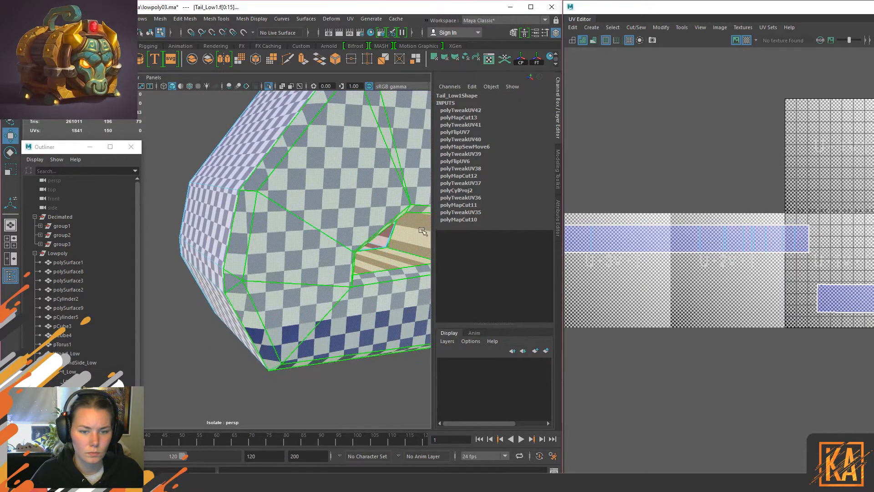
click(412, 258)
alt+drag(409, 260, 316, 265)
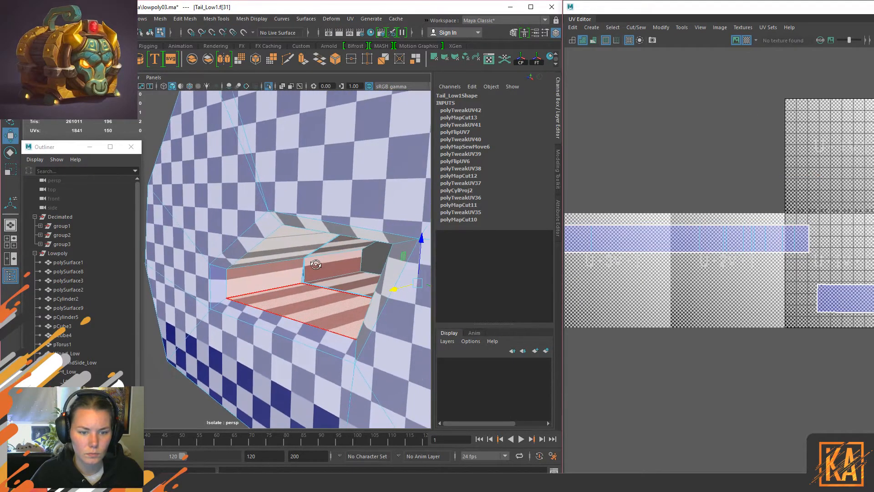
right_drag(351, 274, 312, 132)
alt+drag(255, 259, 313, 253)
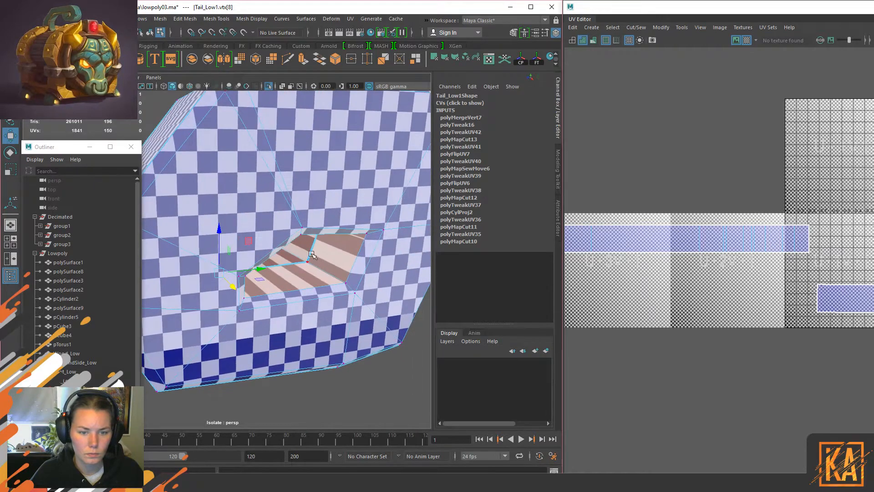
key(g)
Step: Delete the redundant edge loop running inside the recessed hole
right_drag(311, 263, 306, 219)
double_click(319, 241)
alt+drag(330, 262, 348, 239)
shift+right_drag(349, 240, 295, 264)
Step: Select the inner wall faces of the recessed hole and locate them in the UV layout
alt+drag(306, 264, 334, 235)
right_drag(313, 216, 310, 239)
click(310, 239)
shift+double_click(254, 250)
alt+drag(254, 250, 330, 265)
key(f)
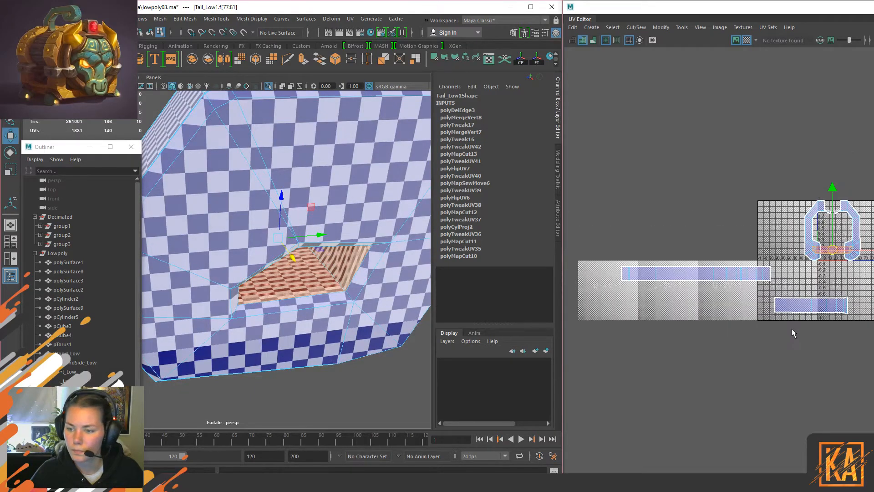
drag(688, 169, 706, 175)
key(ctrl+z)
Step: Cut the UVs along the hole's rim edges and move the inner wall shell clear of the side shells
right_drag(376, 266, 380, 247)
double_click(356, 271)
alt+drag(350, 273, 399, 294)
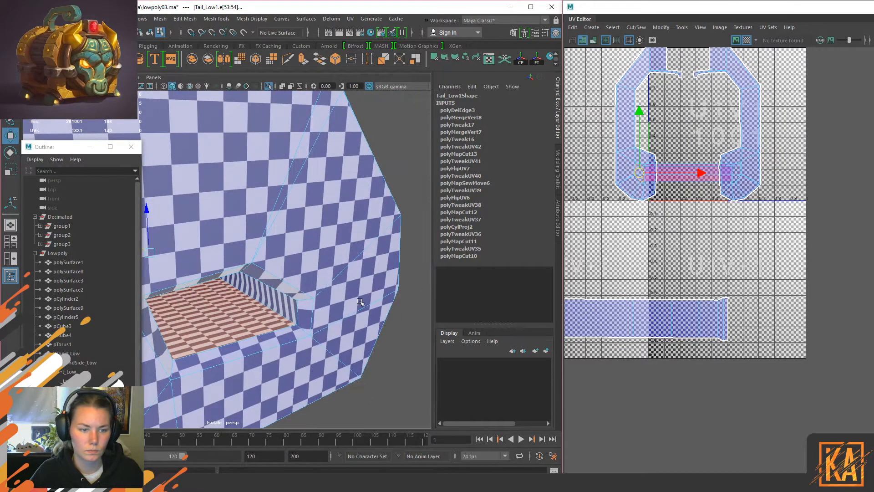
click(292, 297)
key(shift+x)
right_drag(766, 232, 726, 218)
click(686, 172)
drag(687, 174, 790, 261)
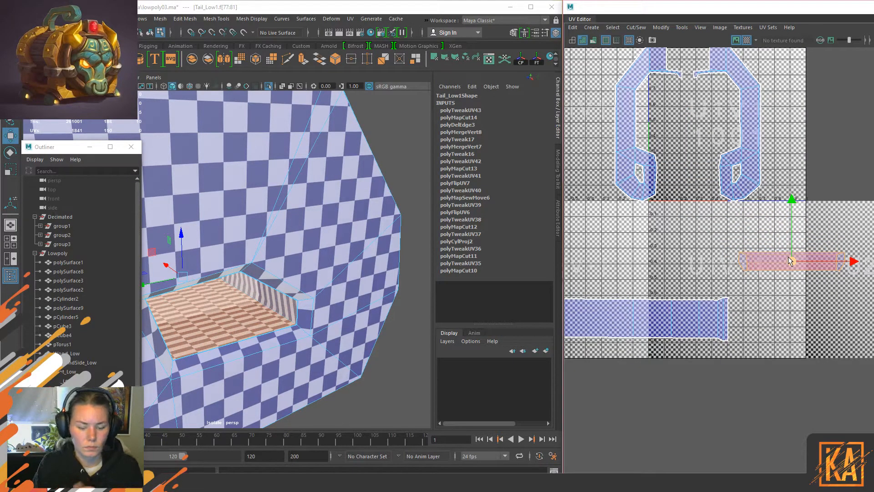
Step: Cut a UV seam along a corner edge between the hole's inner walls
alt+drag(337, 219, 269, 268)
right_drag(222, 166, 218, 129)
alt+drag(218, 129, 181, 120)
click(183, 213)
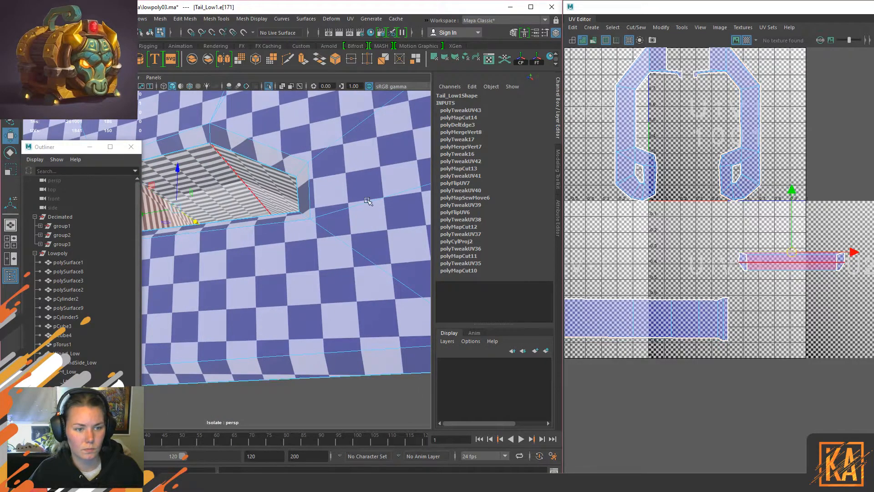
key(shift+x)
Step: Unfold the hole's inner wall shell
alt+middle_drag(719, 221, 646, 196)
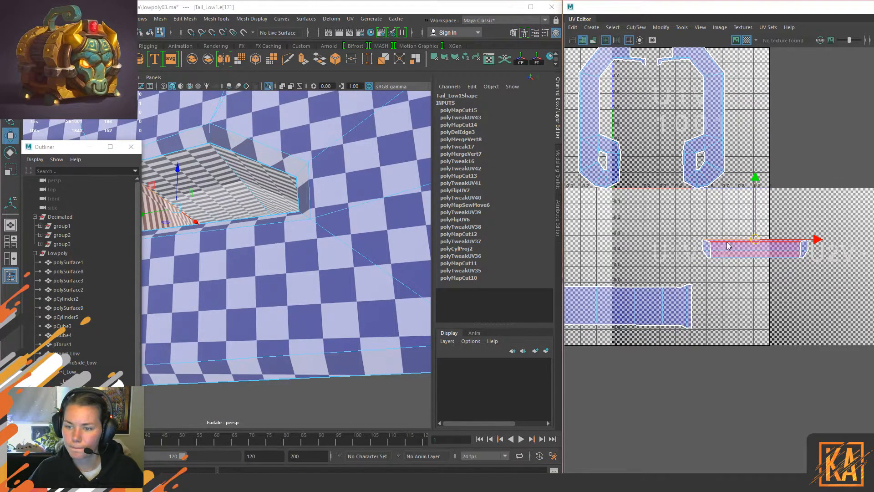
right_drag(726, 241, 688, 231)
click(801, 251)
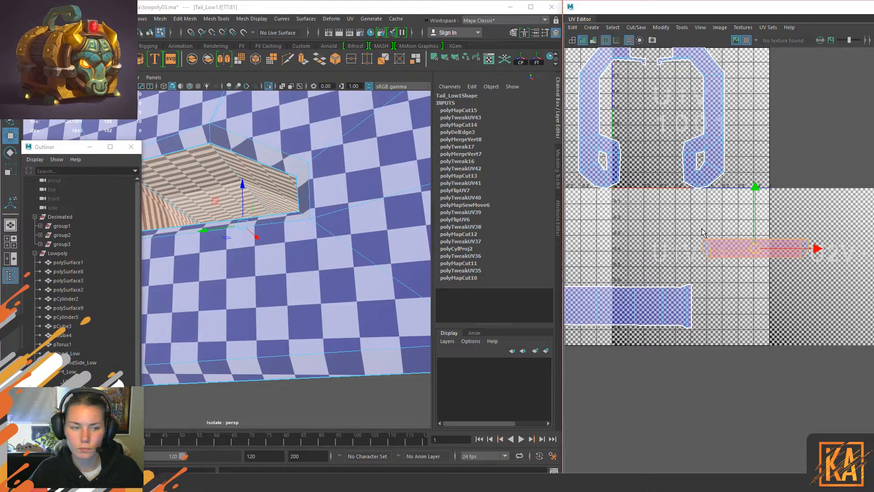
scroll(706, 223, down, 3)
scroll(757, 248, up, 4)
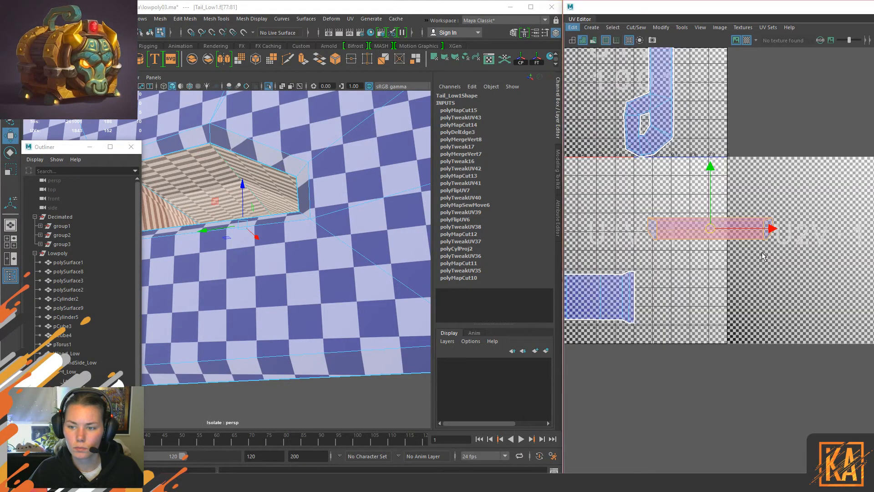
key(ctrl+u)
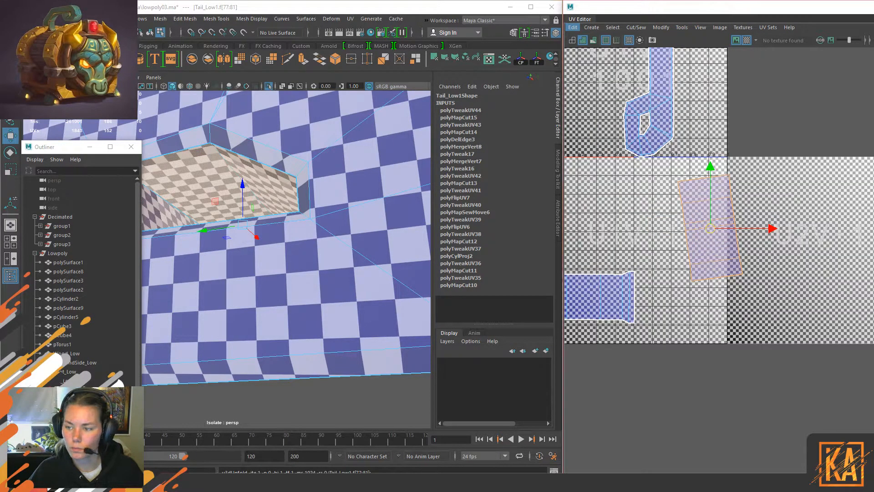
Step: Rotate the hole's inner wall shell until it lies horizontally and straighten its UVs
key(e)
drag(742, 186, 676, 197)
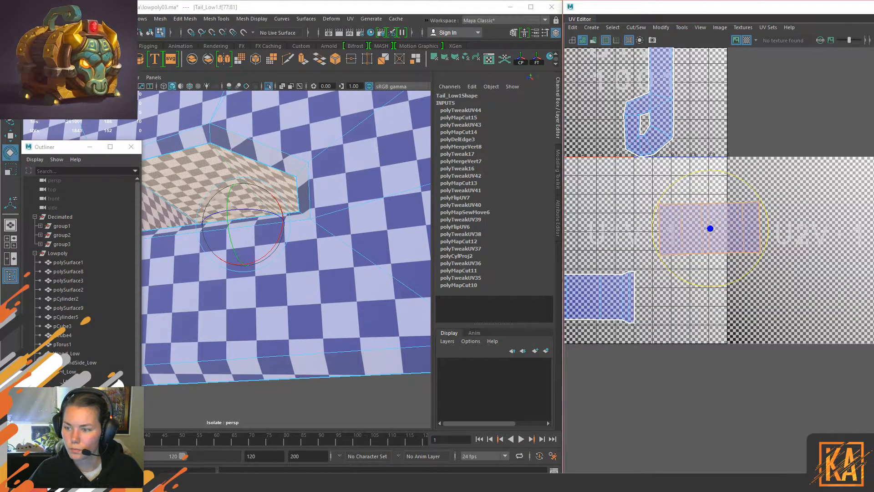
key(w)
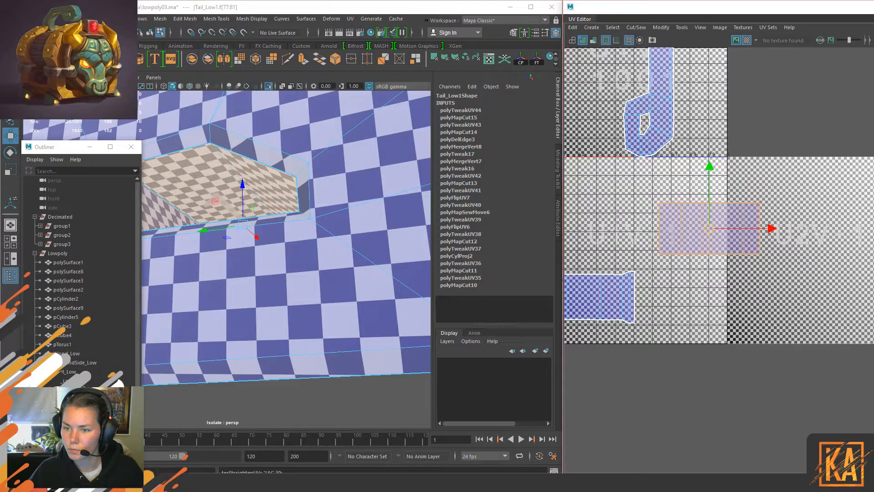
click(802, 221)
scroll(749, 239, down, 5)
alt+middle_drag(604, 238, 699, 232)
scroll(738, 291, up, 3)
click(737, 252)
right_drag(738, 251, 697, 238)
click(706, 256)
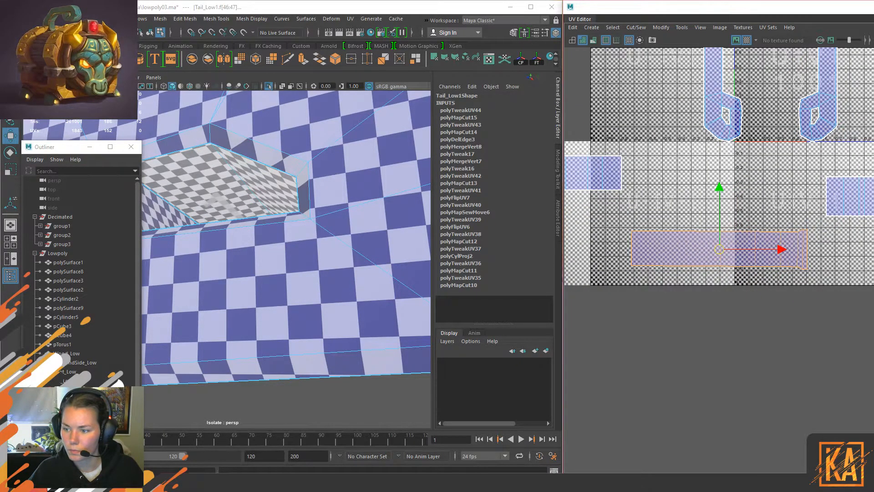
key(ctrl+z)
Step: Select the long strip shell and apply the set texel density to it
click(670, 152)
alt+middle_drag(665, 235, 810, 277)
click(666, 207)
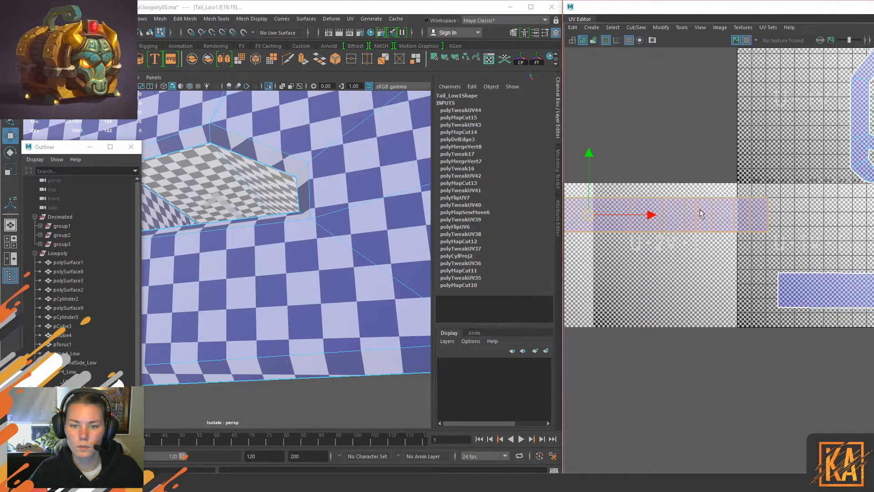
scroll(710, 224, down, 4)
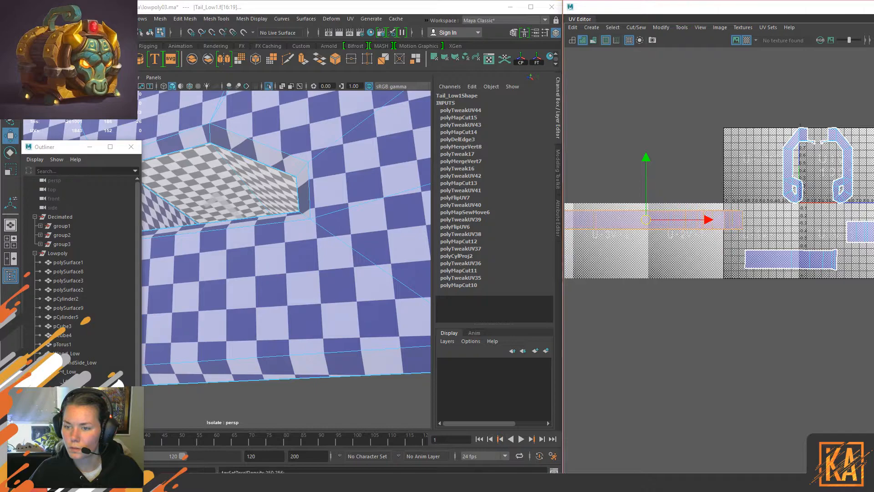
key(f)
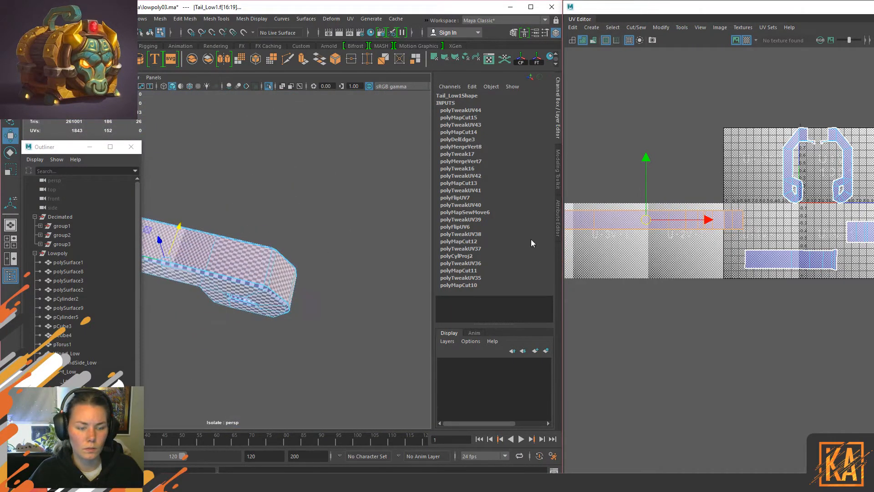
Step: Unfold the long strip shell and rotate it slightly until it lies horizontally
alt+middle_drag(681, 250, 718, 256)
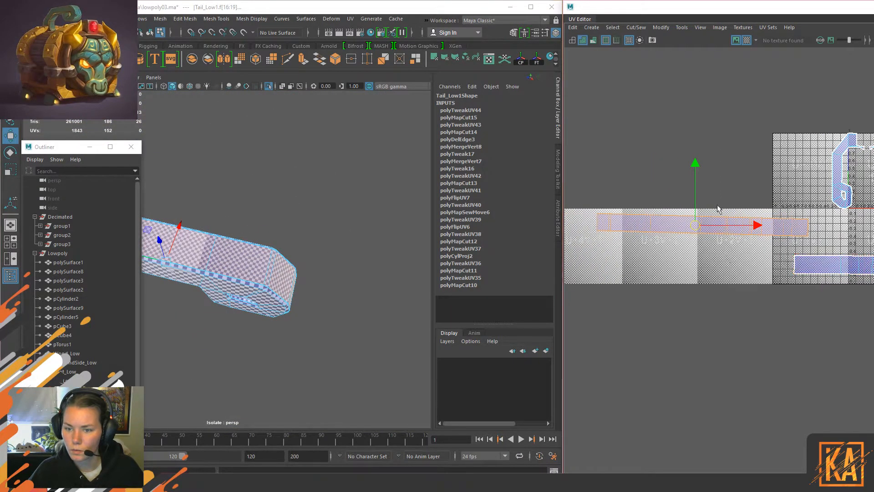
key(e)
drag(736, 185, 735, 183)
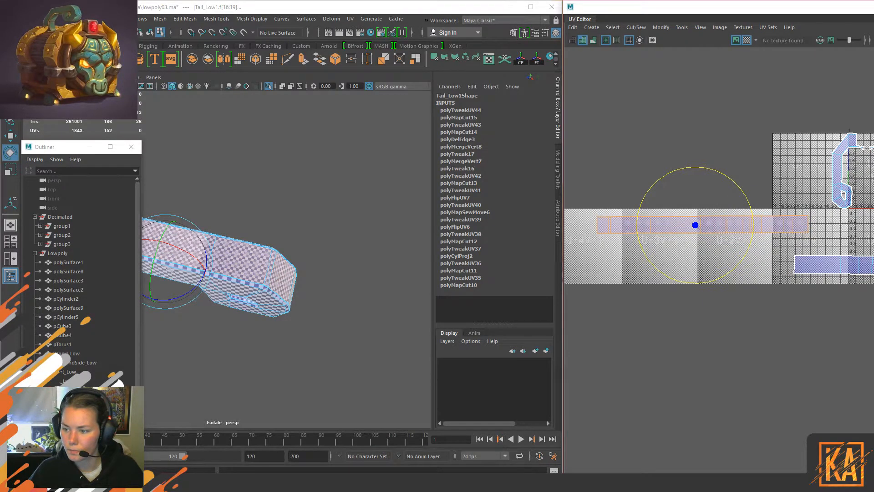
Step: Move the long strip shell so it lies beneath the shorter strip shells
key(w)
scroll(704, 234, down, 2)
alt+middle_drag(704, 235, 619, 234)
drag(619, 234, 699, 280)
scroll(776, 311, up, 3)
Step: Select both C-shaped side shells of the tail and move them down beside the strip shells
click(575, 77)
drag(575, 77, 809, 154)
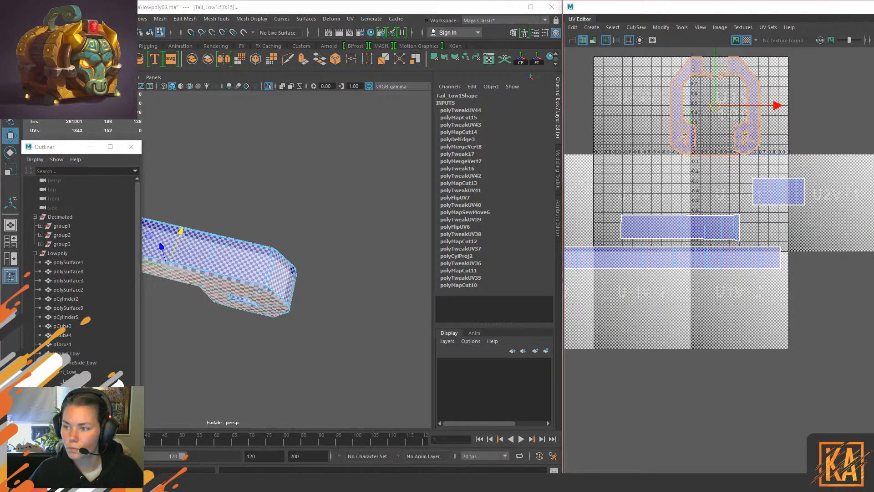
click(721, 187)
click(691, 136)
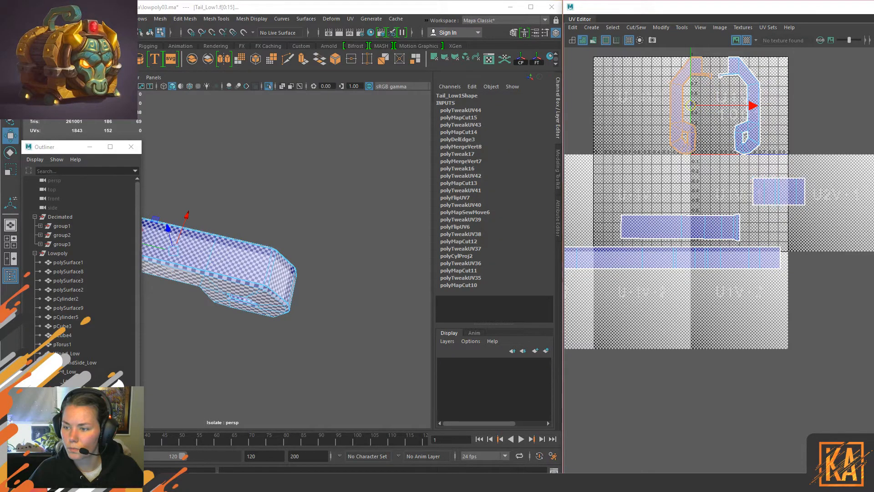
click(762, 75)
click(755, 107)
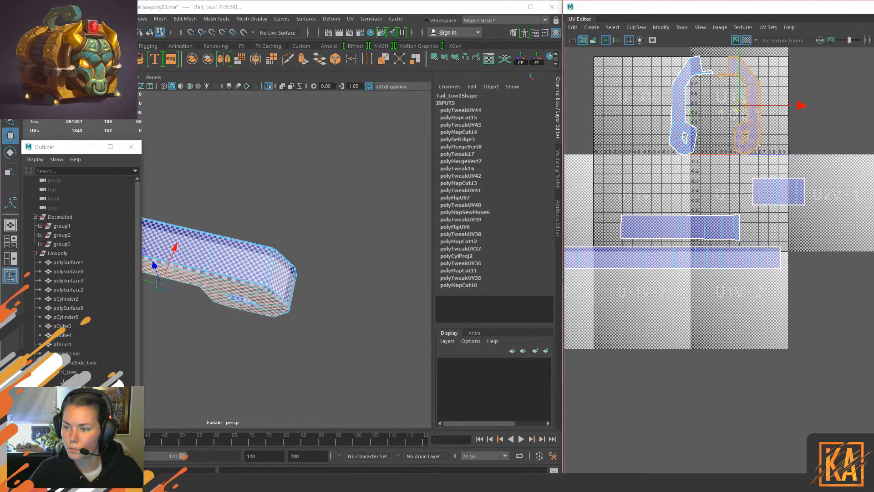
click(619, 108)
click(680, 106)
click(752, 131)
shift+click(684, 141)
drag(716, 106, 832, 272)
Step: Move all the tail shells together out of the main UV grid into empty space, and turn off the checker display
scroll(771, 233, down, 3)
drag(672, 152, 850, 289)
click(714, 125)
drag(714, 125, 832, 301)
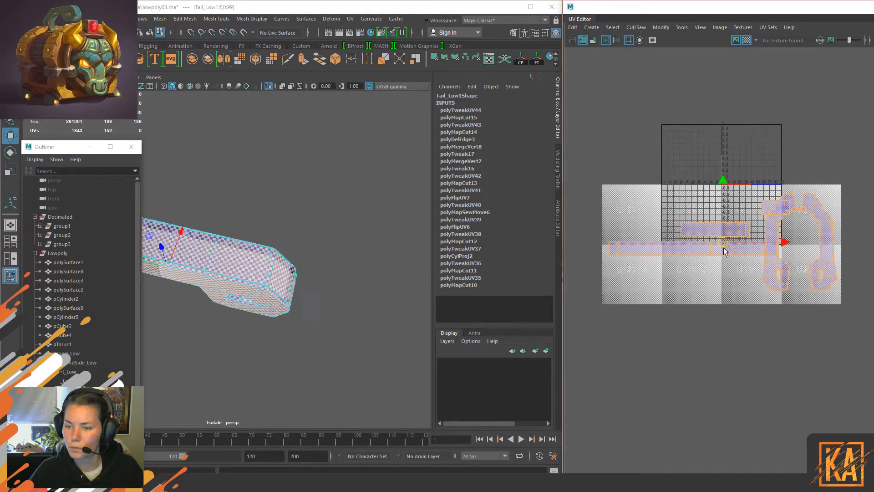
drag(723, 243, 763, 380)
alt+middle_drag(743, 334, 598, 254)
scroll(614, 259, down, 3)
drag(625, 276, 814, 159)
drag(738, 203, 601, 332)
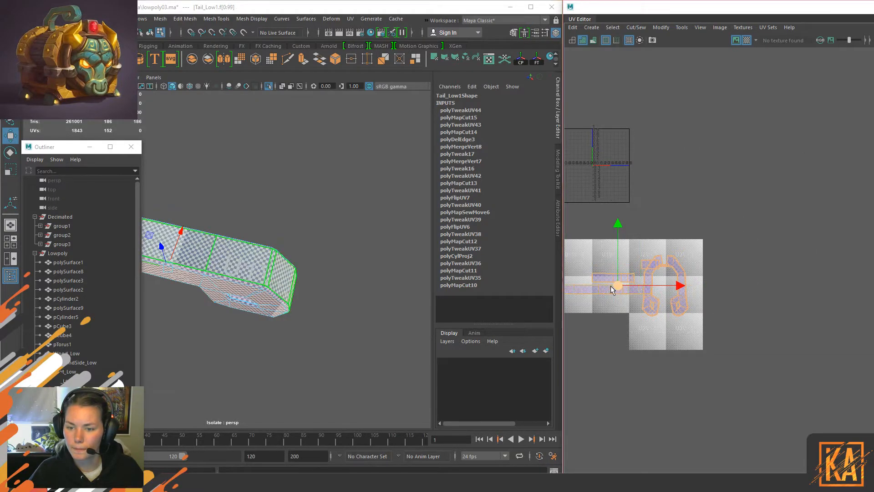
drag(610, 286, 623, 331)
click(743, 39)
scroll(214, 264, down, 3)
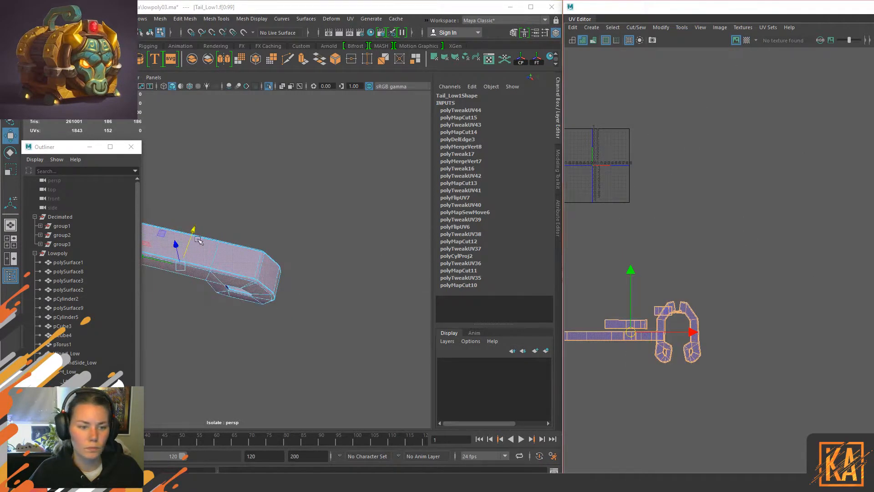
Step: Return the tail to object mode, delete its construction history, and show the whole chest again
right_drag(205, 276, 220, 268)
key(alt+shift+d)
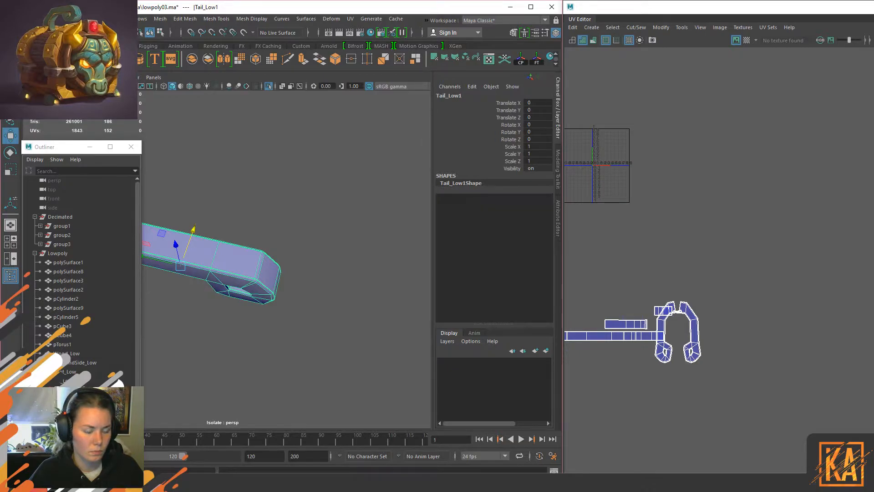
key(ctrl+1)
scroll(345, 203, down, 3)
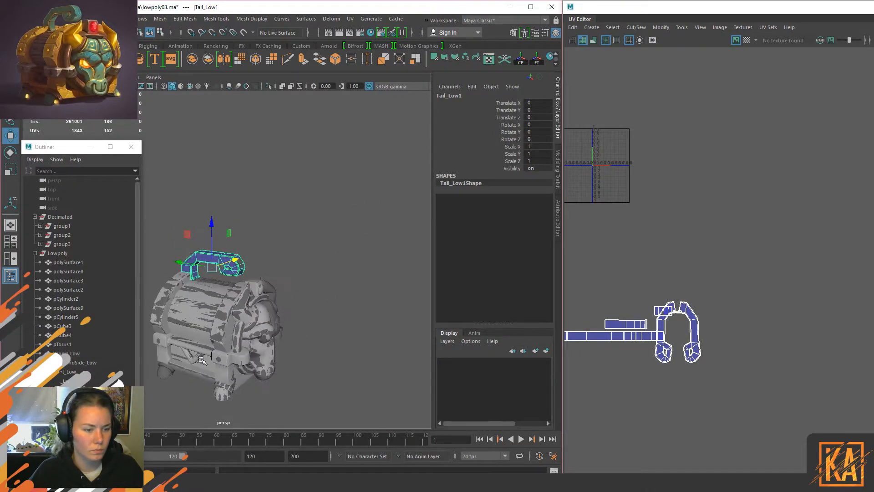
Step: Put the unwrapped tail into the Lowpoly group and delete the leftover Tail_Low1 object
key(ctrl+d)
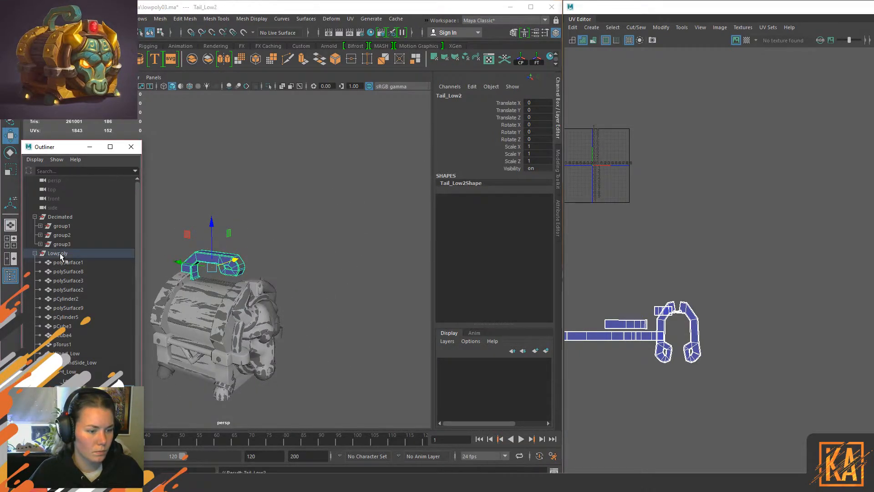
click(71, 381)
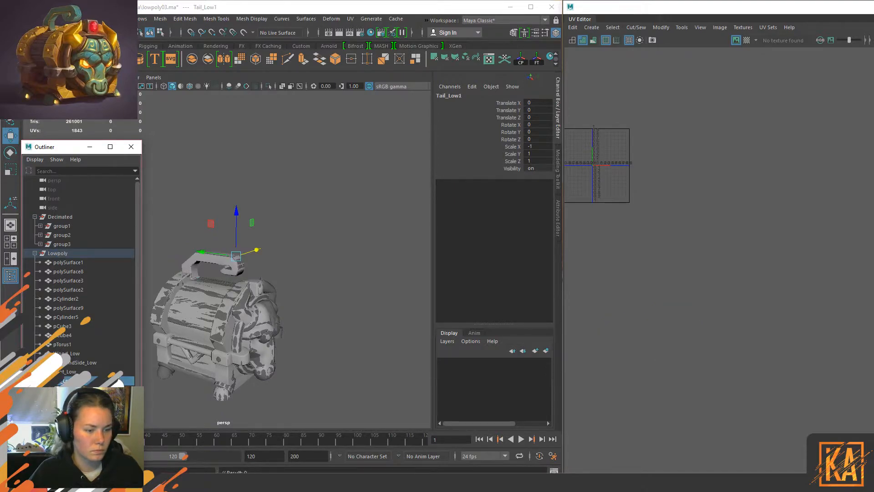
ctrl+click(86, 386)
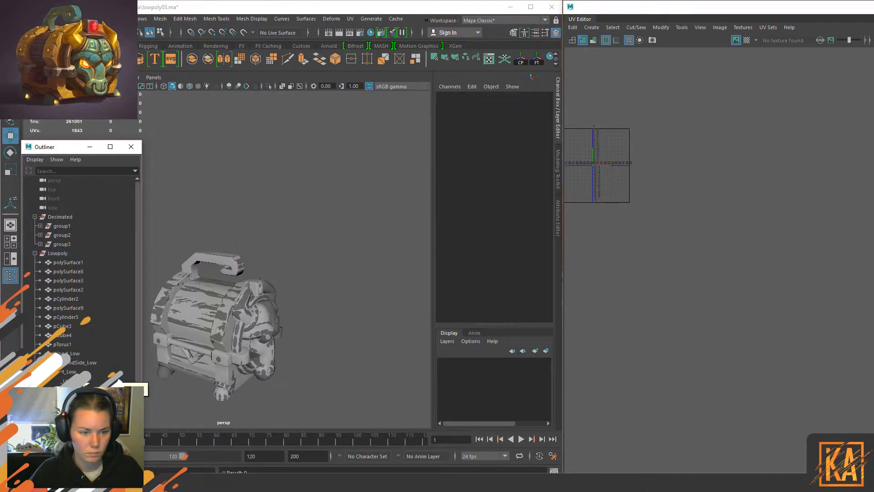
alt+drag(233, 286, 336, 269)
Step: Select the Lowpoly group and isolate it in the viewport
click(58, 253)
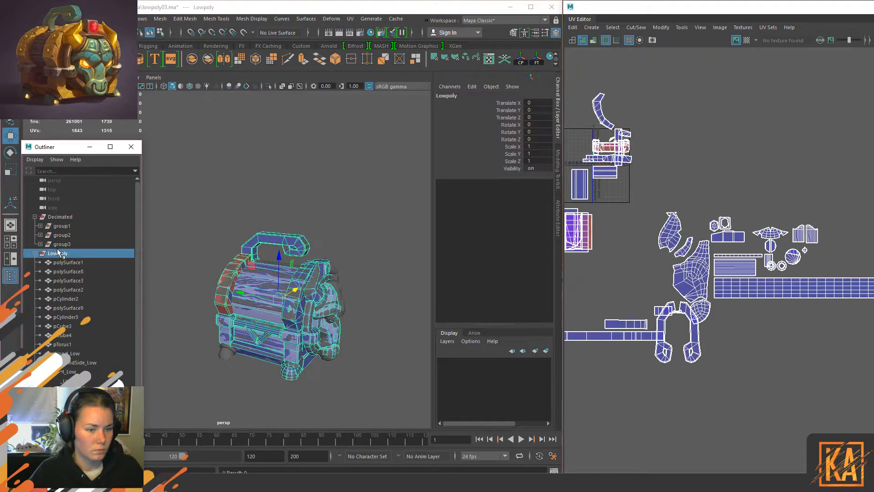
key(ctrl+1)
key(ctrl+1)
key(ctrl+1)
scroll(320, 315, up, 5)
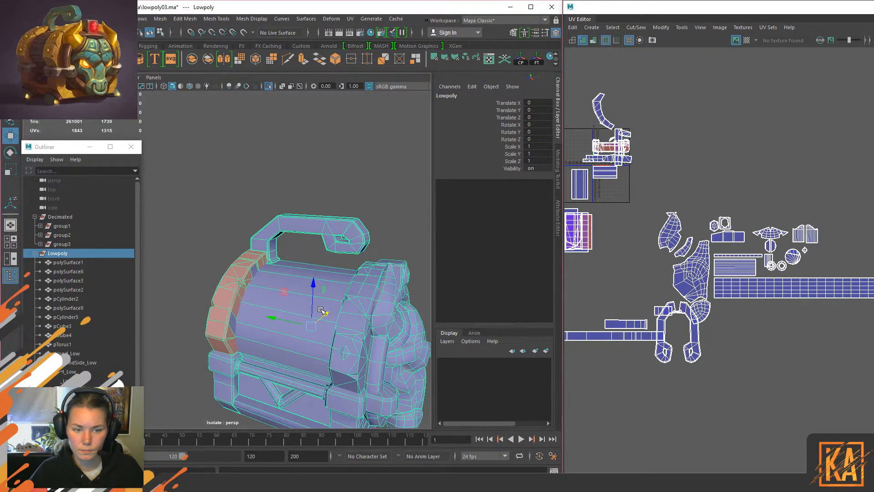
scroll(770, 295, down, 3)
Step: Select the finished shells outside the UV grid, scale them down uniformly, and move them as one block
drag(836, 363, 614, 205)
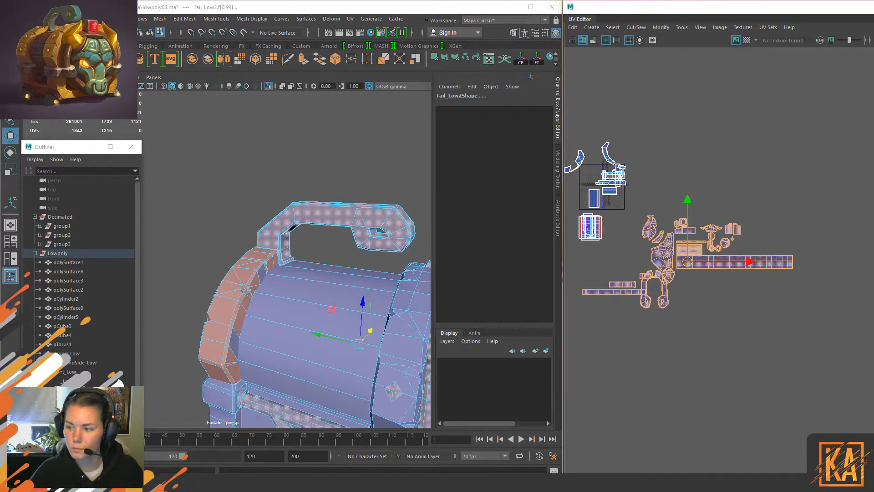
key(r)
drag(687, 262, 641, 263)
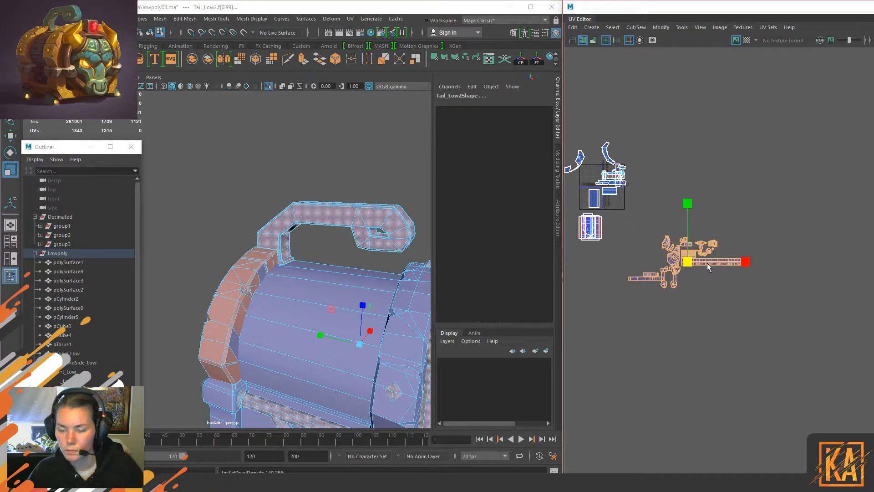
scroll(707, 263, up, 3)
key(w)
alt+middle_drag(707, 264, 834, 384)
scroll(834, 385, down, 1)
drag(815, 366, 793, 285)
click(764, 214)
Step: Return to object mode and select only the tail mesh
right_click(248, 219)
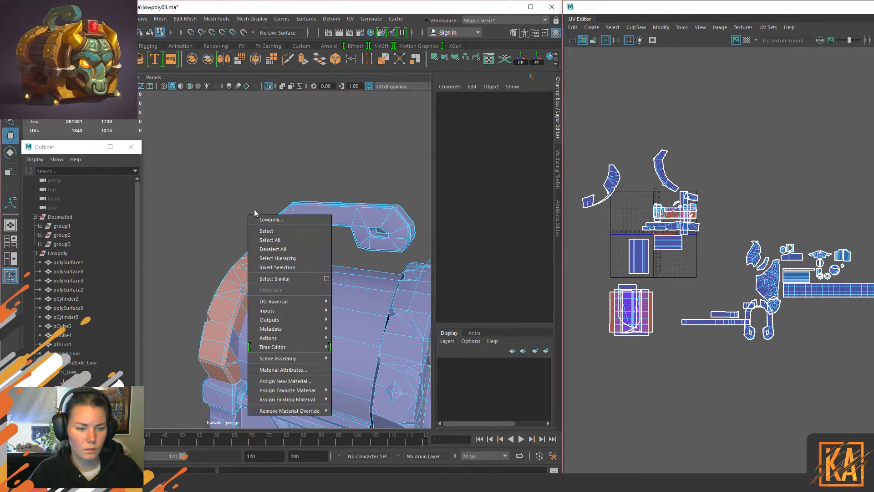
click(304, 219)
right_drag(306, 217, 319, 196)
click(313, 145)
click(304, 217)
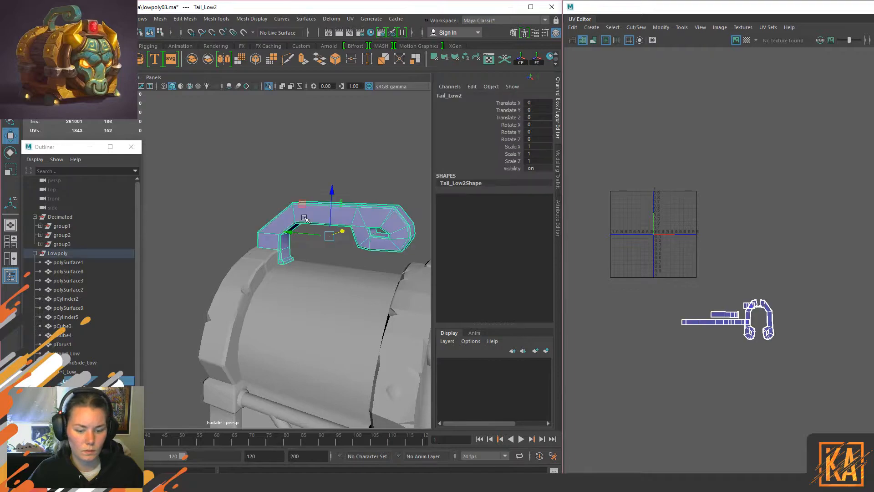
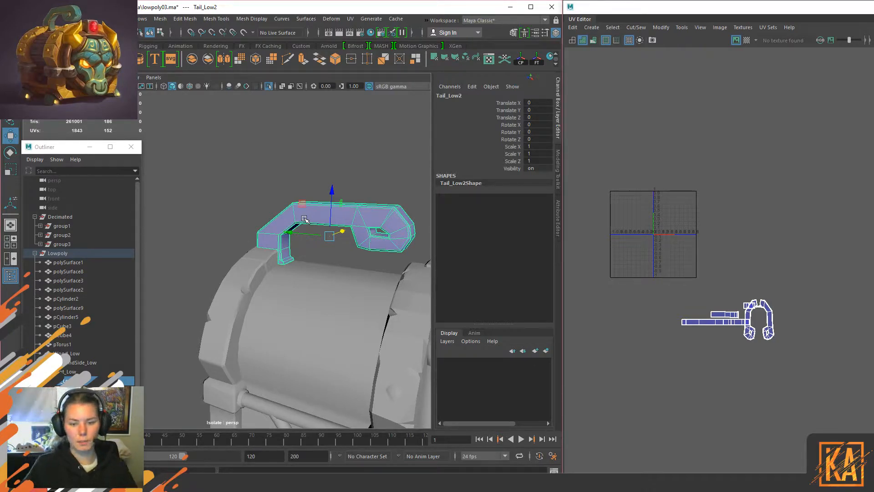
Step: Examine where the end of the tail meets the chest lid from several angles
mouse_move(306, 270)
alt+mouse_down()
mouse_move(301, 260)
mouse_move(242, 288)
mouse_move(211, 272)
mouse_move(309, 264)
alt+mouse_up()
scroll(239, 313, up, 8)
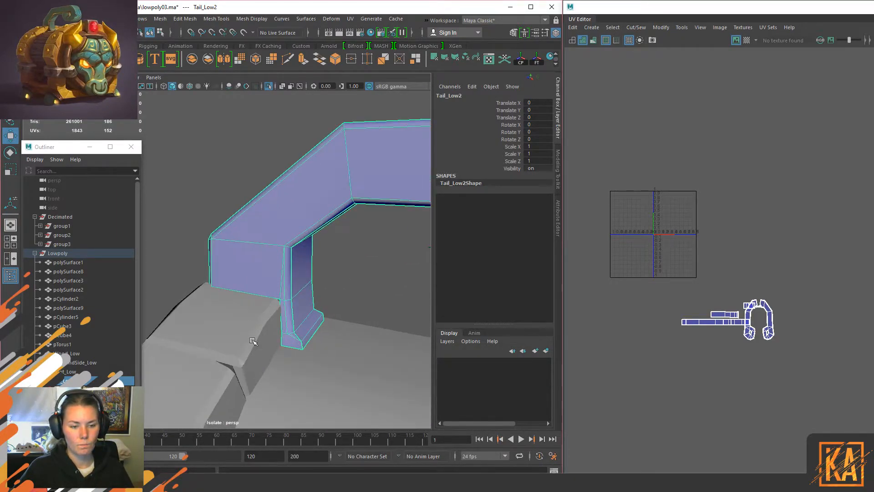
scroll(252, 341, down, 3)
alt+drag(230, 328, 341, 329)
alt+middle_drag(310, 310, 405, 312)
alt+drag(405, 312, 246, 307)
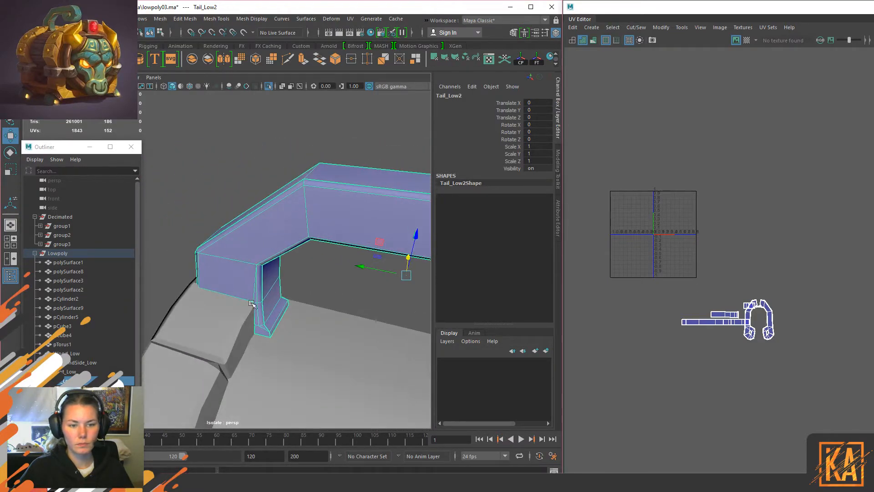
alt+middle_drag(385, 282, 317, 285)
scroll(774, 296, up, 6)
Step: Switch to UV shell selection, then shift the right C-shaped side shell of the tail and rotate it slightly
right_drag(683, 250, 676, 225)
click(708, 208)
drag(697, 226, 687, 241)
alt+drag(212, 294, 237, 240)
click(743, 192)
click(724, 226)
key(e)
drag(721, 194, 725, 197)
Step: Rotate the other C-shaped side shell slightly and place it to the right of its mirrored counterpart
click(607, 228)
drag(651, 189, 639, 189)
key(w)
drag(619, 232, 779, 240)
click(665, 78)
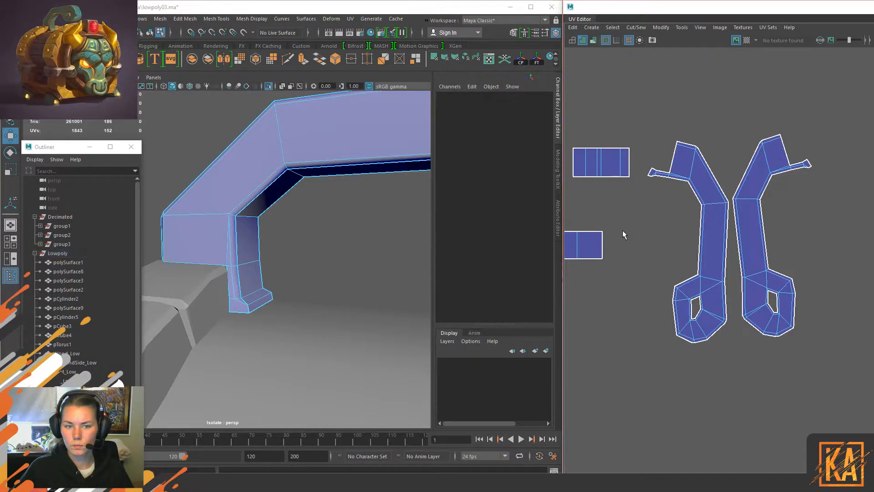
Step: Turn on the checker display and apply a planar projection along the X axis to the left side shell
click(681, 146)
alt+drag(325, 148, 380, 157)
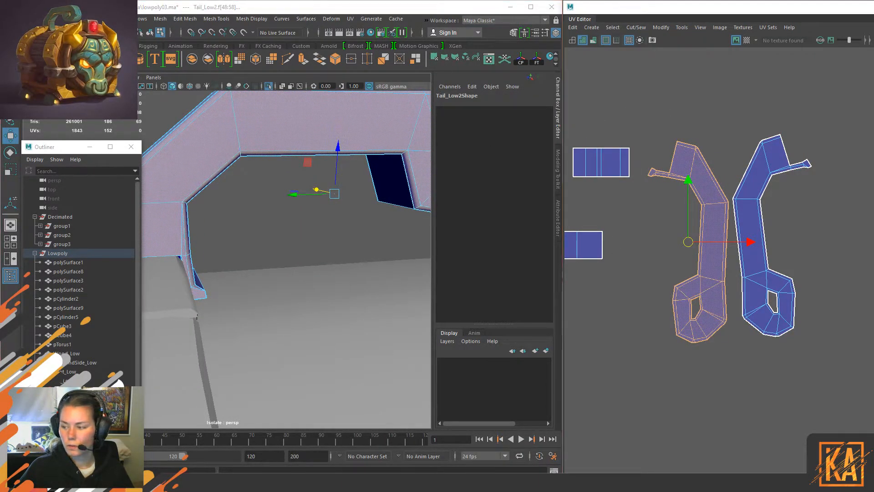
click(746, 40)
key(g)
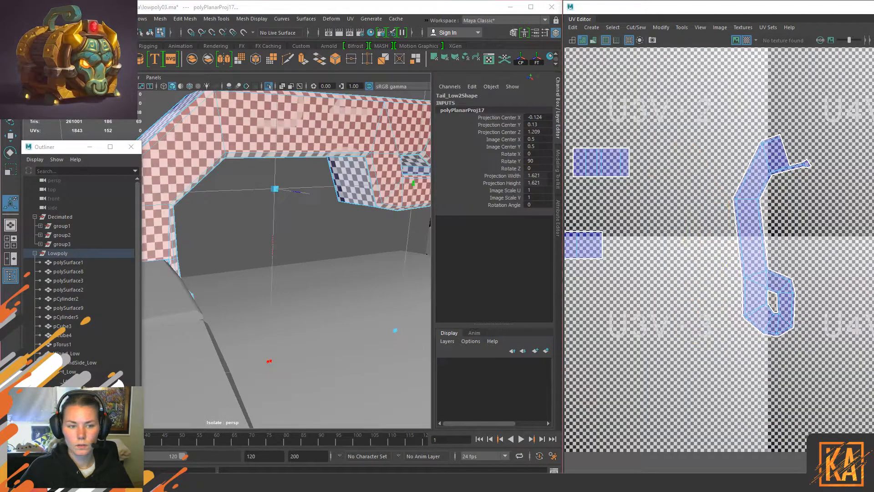
key(a)
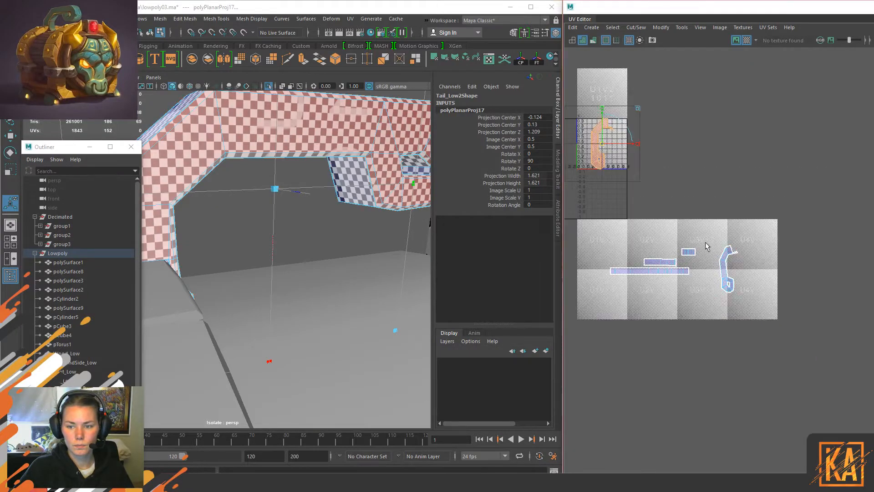
key(w)
drag(612, 154, 737, 276)
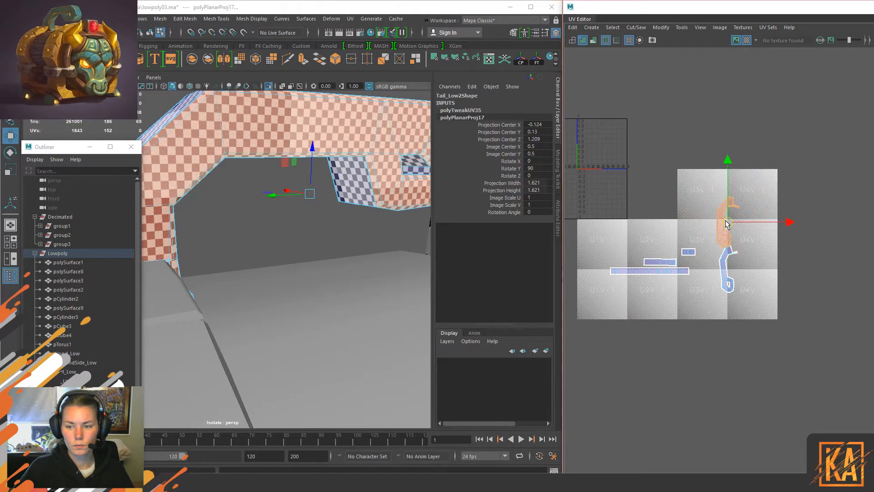
Step: Apply the same planar projection to the opposite side shell and move both side shells beside the strip shells
key(g)
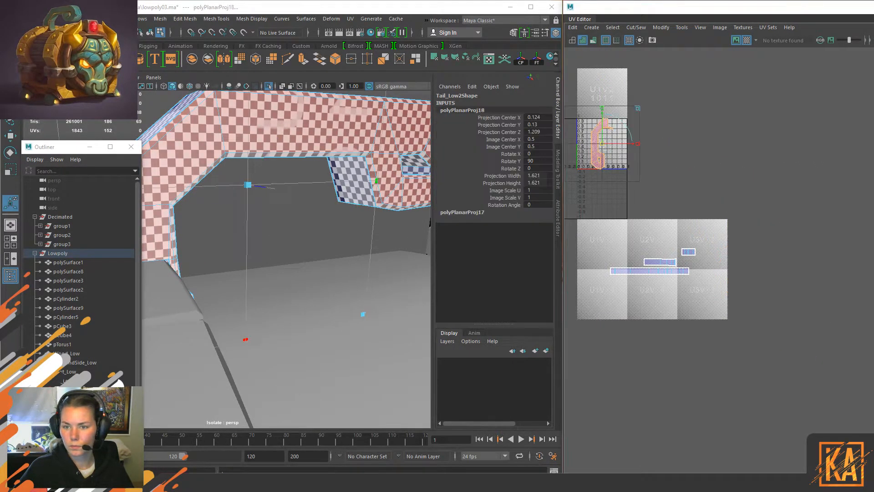
key(w)
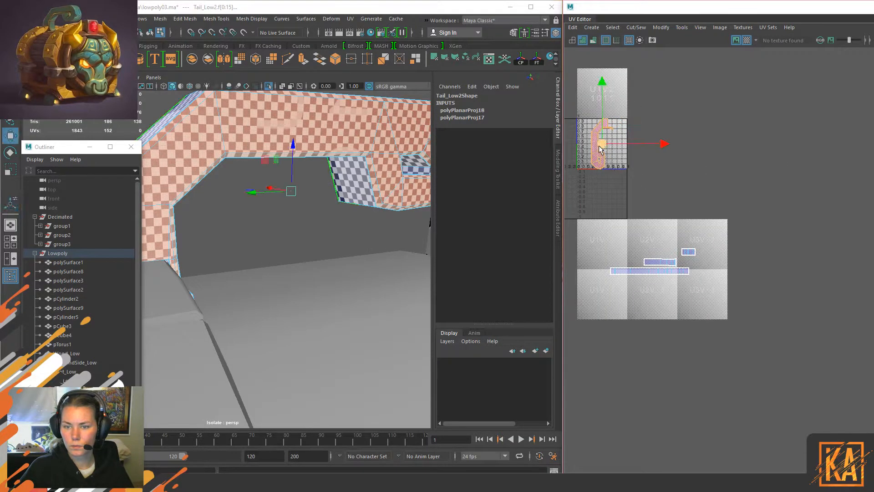
drag(602, 144, 707, 280)
click(747, 40)
scroll(743, 337, up, 5)
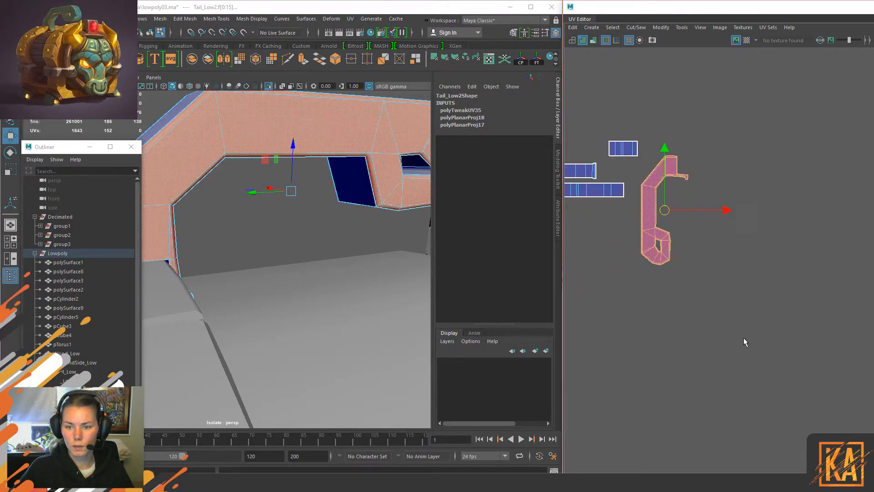
Step: Separate the two overlapping side shells and flip the left one horizontally so they stand back to back
click(637, 200)
drag(724, 218, 796, 219)
click(646, 218)
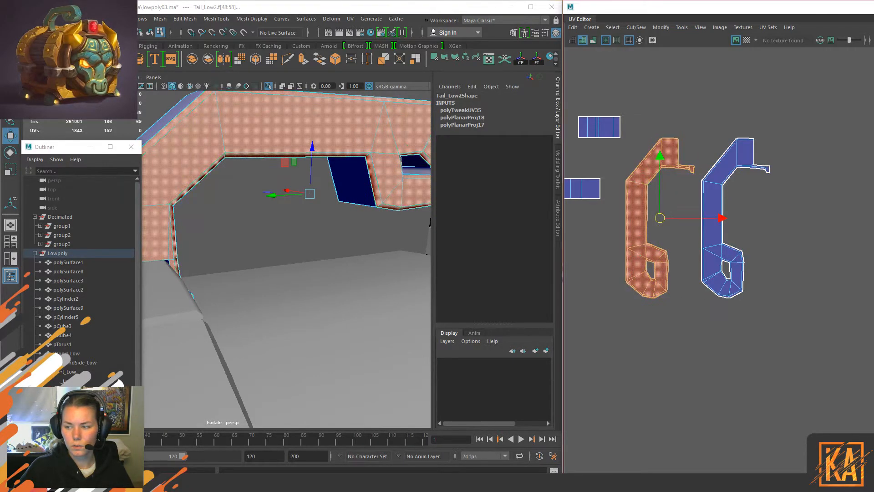
click(699, 87)
click(692, 241)
click(718, 225)
drag(736, 219, 734, 222)
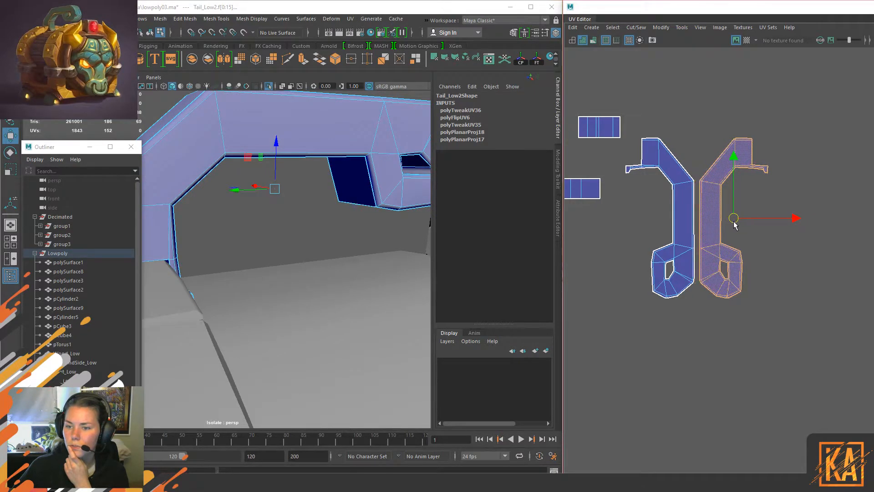
Step: Select both side shells and apply the set texel density to them
click(679, 97)
drag(679, 98, 733, 231)
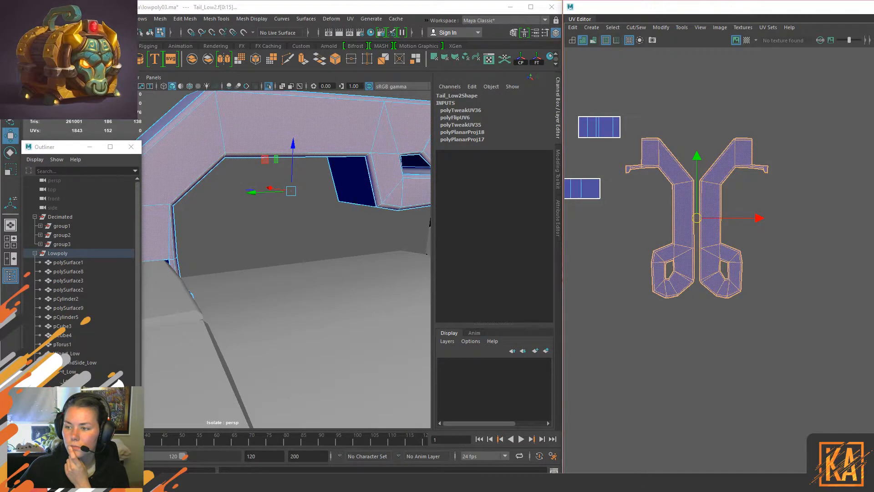
click(788, 139)
click(717, 203)
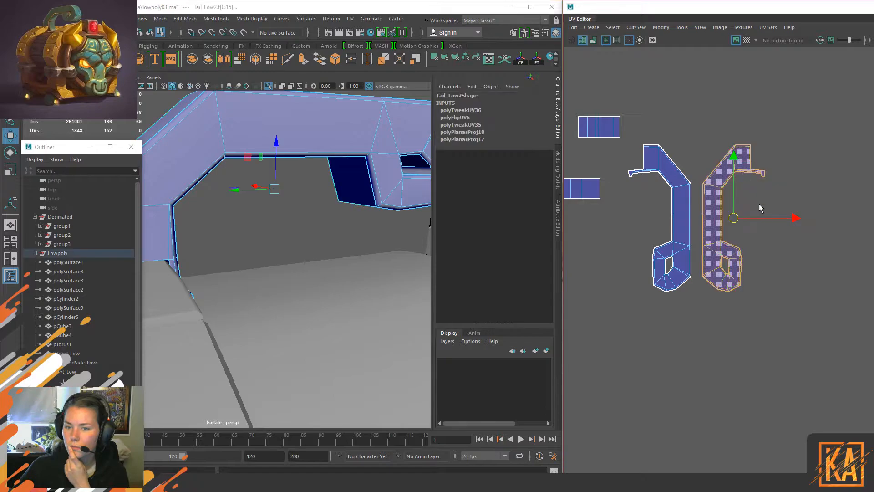
scroll(758, 199, down, 2)
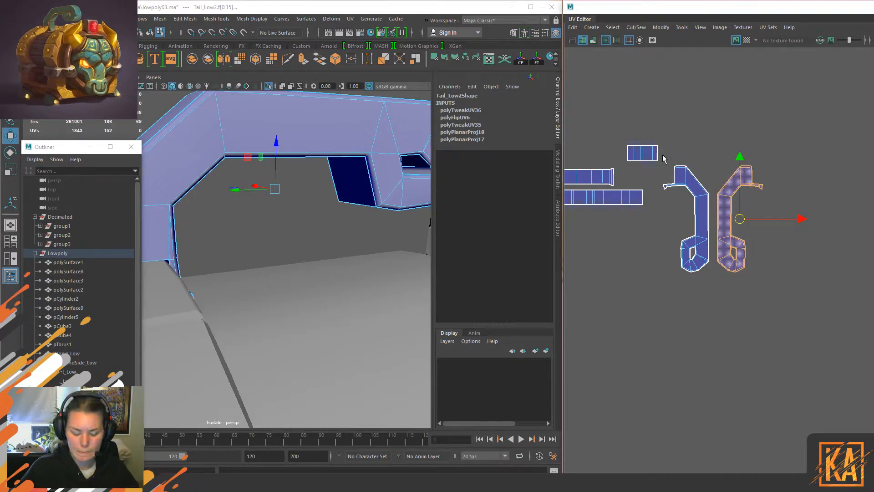
Step: Move the shortest strip shell beneath the long strip shell
alt+middle_drag(663, 155, 760, 184)
click(793, 117)
click(740, 181)
drag(740, 182, 723, 244)
Step: Straighten the UVs along the main body of the strip shell that has a flared end
scroll(654, 197, up, 5)
click(654, 196)
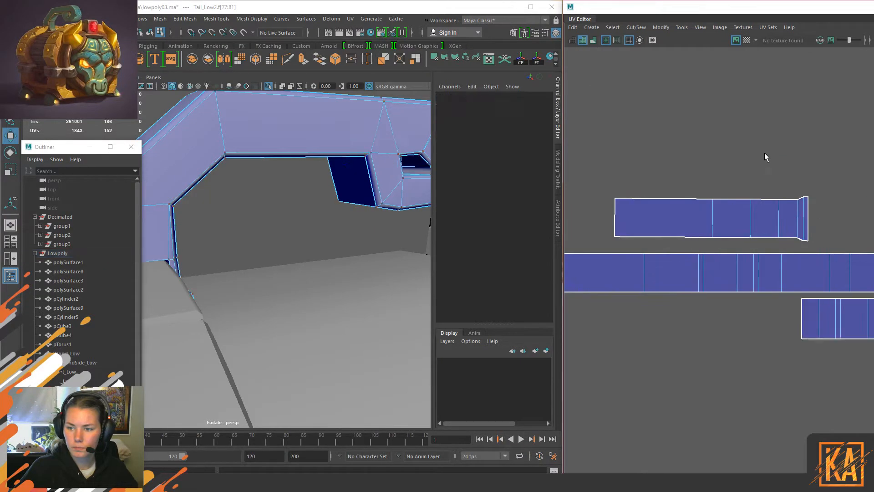
drag(588, 179, 800, 245)
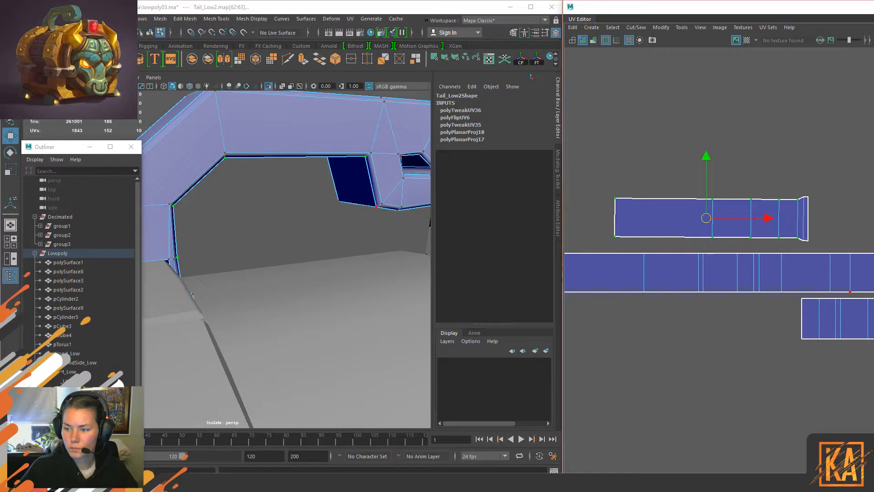
drag(793, 172, 795, 260)
click(837, 166)
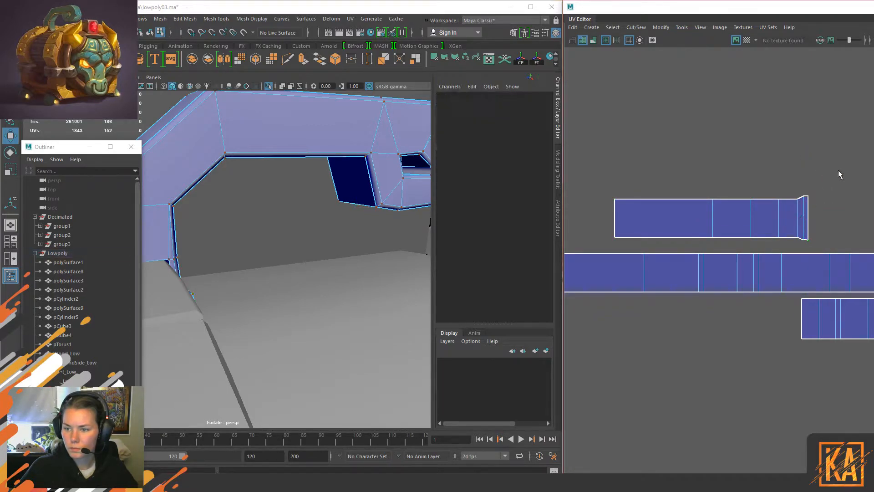
Step: Align the UV columns at the flared end of that strip shell
drag(796, 179, 825, 263)
click(826, 227)
drag(820, 159, 809, 252)
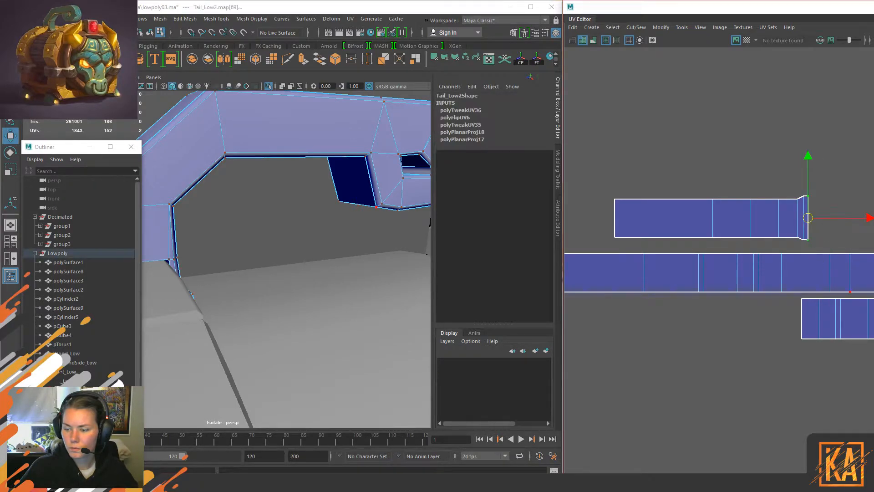
click(816, 158)
drag(799, 174, 806, 260)
drag(853, 178, 802, 250)
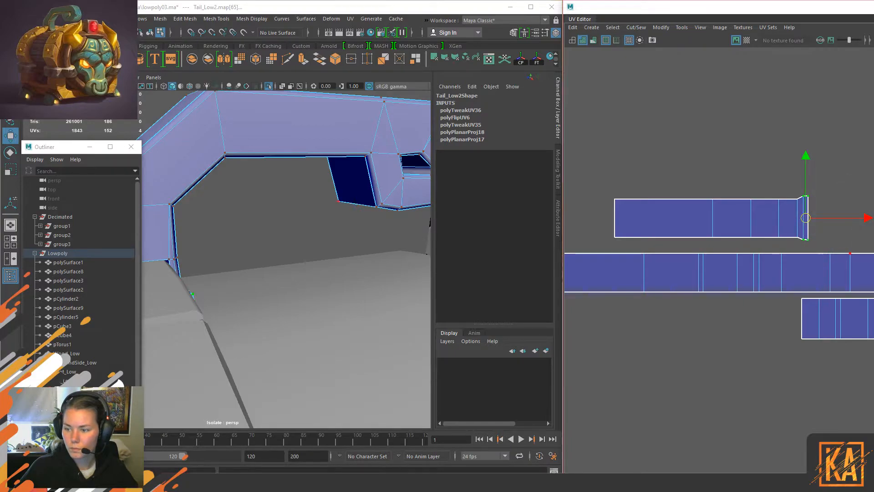
click(796, 174)
click(765, 155)
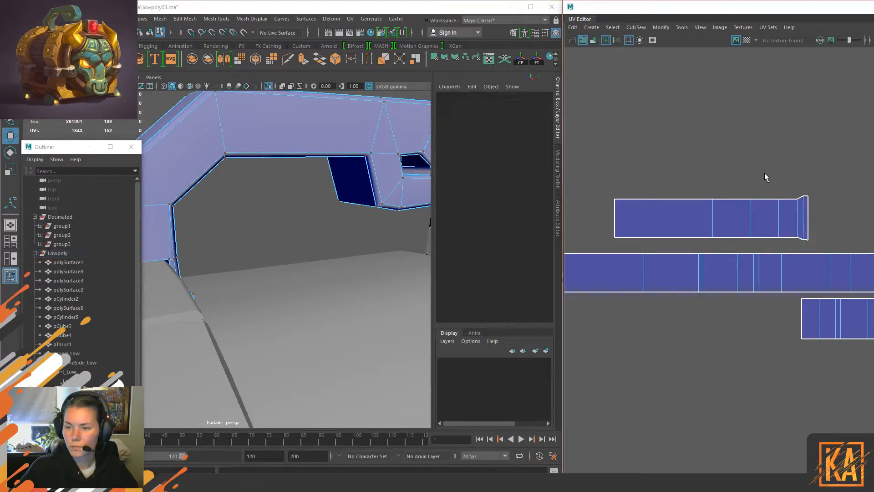
Step: Move the three strip shells together down and closer to the tail's side shells
scroll(766, 154, down, 5)
alt+middle_drag(780, 146, 763, 234)
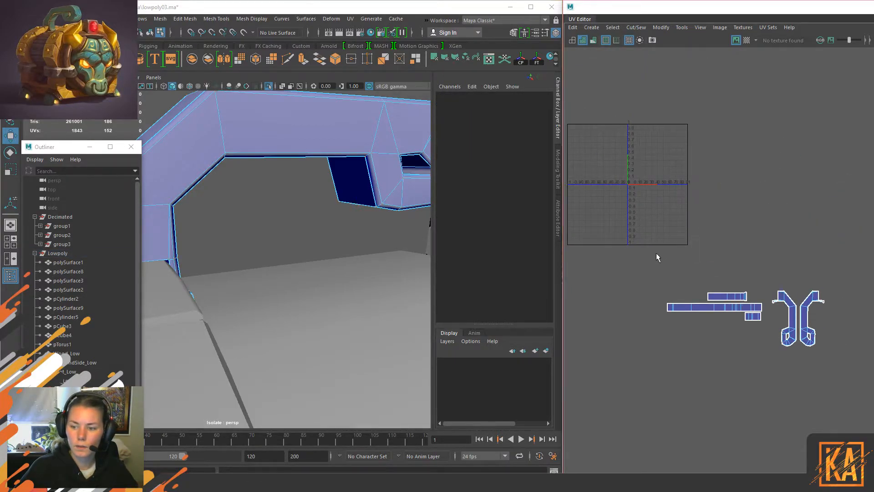
drag(657, 256, 769, 326)
drag(718, 307, 725, 319)
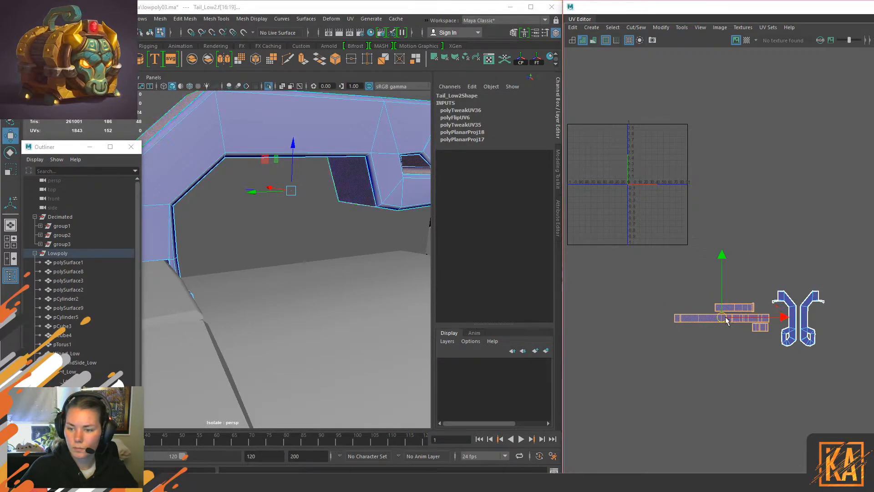
Step: Return to object mode and delete the tail's construction history
key(F8)
click(273, 135)
key(alt+shift+d)
scroll(316, 258, down, 10)
alt+drag(316, 227, 293, 257)
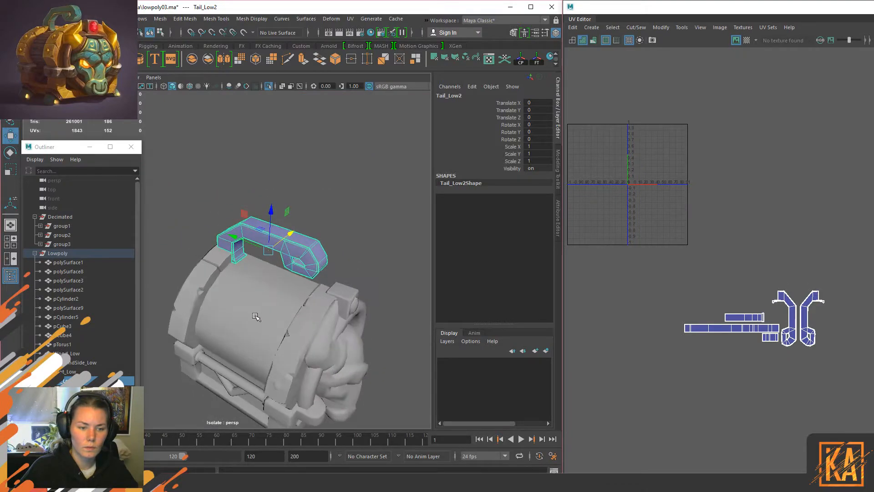
Step: Select Wood_Low and inspect its UV distortion with a temporary checker pattern
click(255, 316)
alt+drag(366, 302, 315, 278)
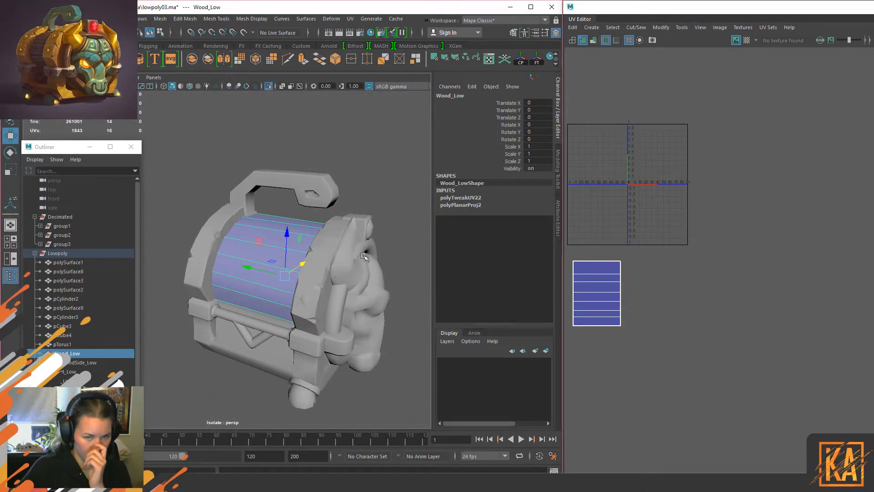
click(746, 41)
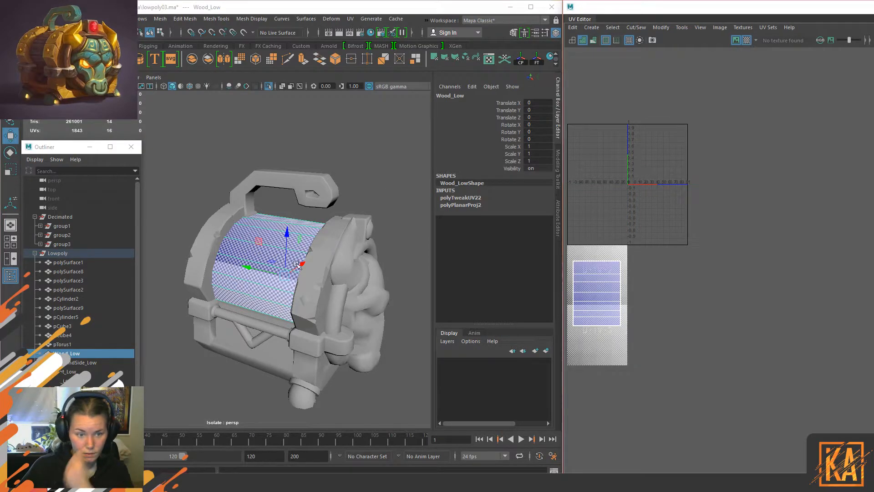
alt+right_drag(280, 266, 347, 277)
alt+drag(347, 276, 326, 305)
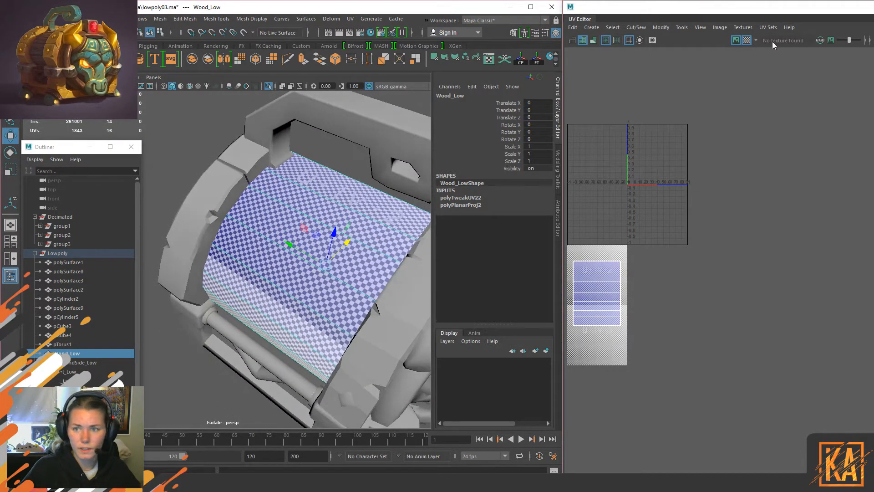
click(746, 41)
Step: Apply the set texel density to the Wood_Low shell and compare it with the lower chest body's shells
right_drag(619, 271, 601, 297)
click(601, 297)
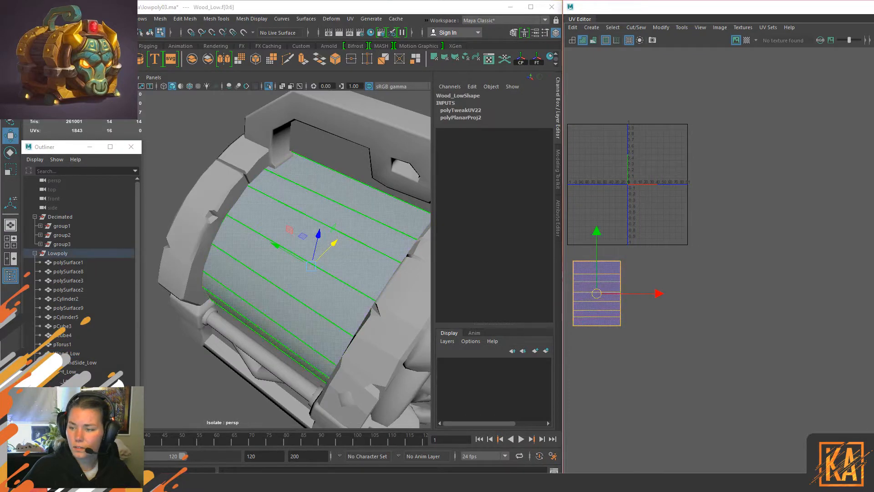
alt+drag(255, 252, 250, 328)
shift+click(263, 337)
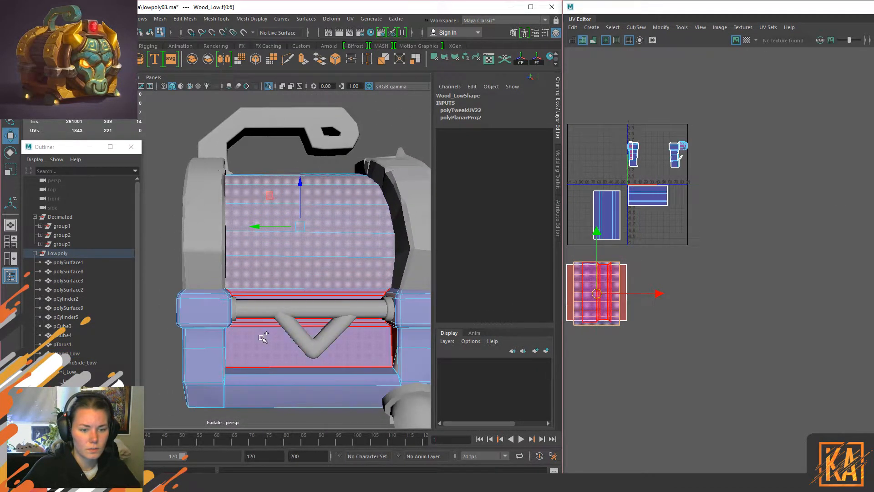
scroll(359, 302, up, 3)
right_click(301, 220)
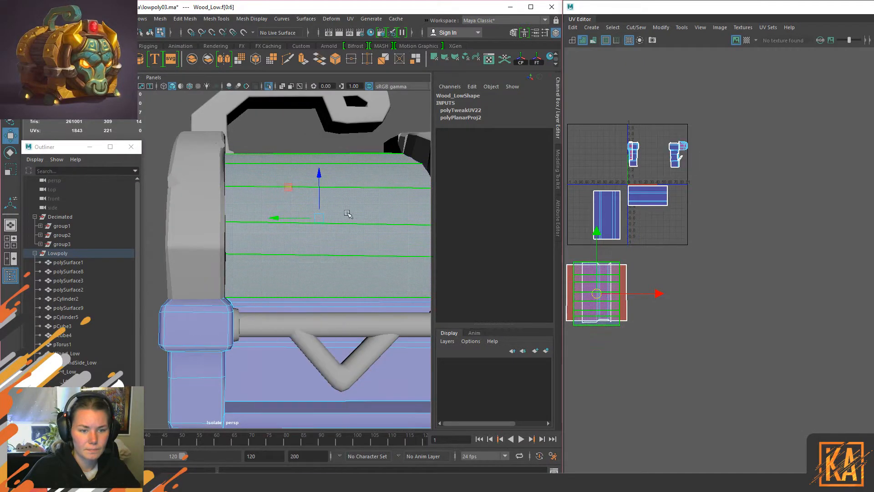
alt+drag(302, 318, 255, 248)
key(F8)
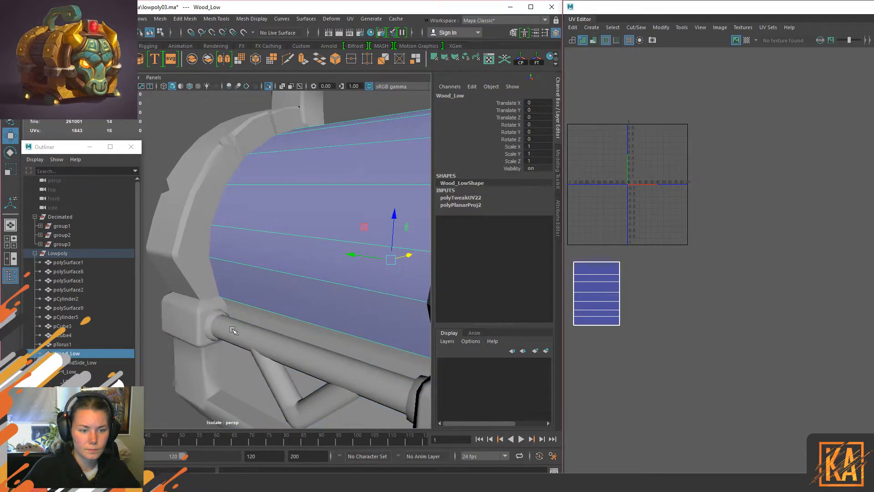
Step: Isolate Wood_Low together with the lower chest body and show wireframe on the shaded meshes around their shared corner
shift+click(245, 308)
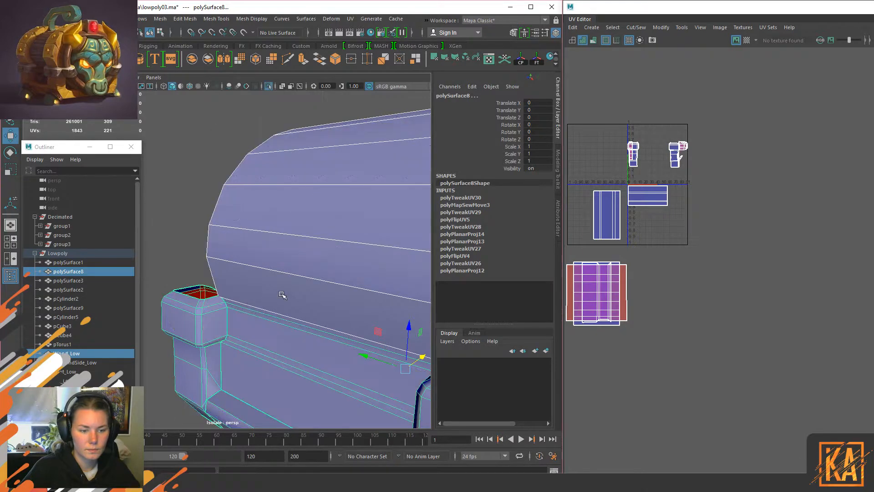
alt+drag(322, 272, 254, 225)
alt+right_drag(205, 231, 232, 223)
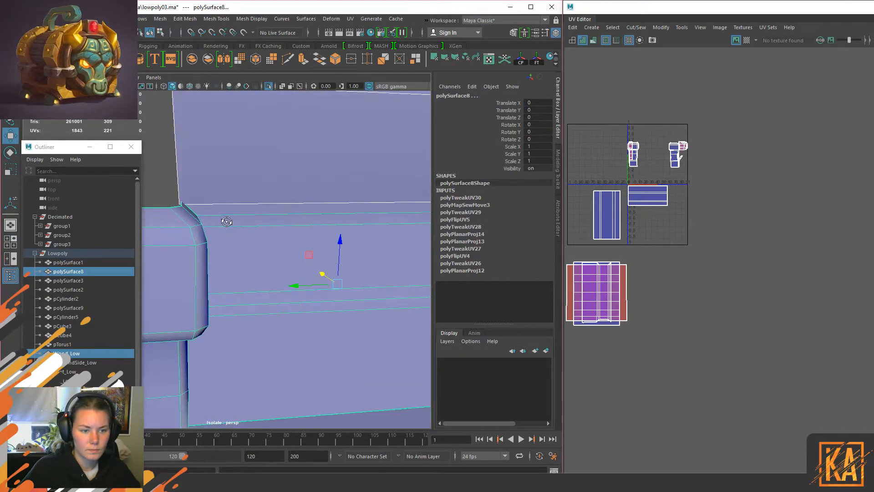
alt+drag(232, 222, 207, 228)
alt+middle_drag(207, 194, 250, 213)
click(206, 191)
click(249, 206)
right_drag(250, 207, 205, 213)
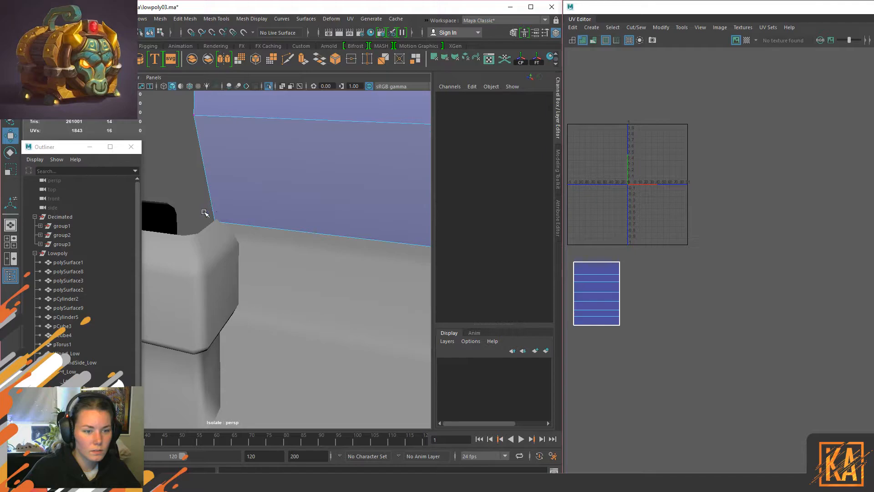
click(188, 87)
Step: Snap the two lower corner vertices of Wood_Low onto the matching corners of the lower chest body
click(217, 220)
alt+right_drag(217, 220, 253, 176)
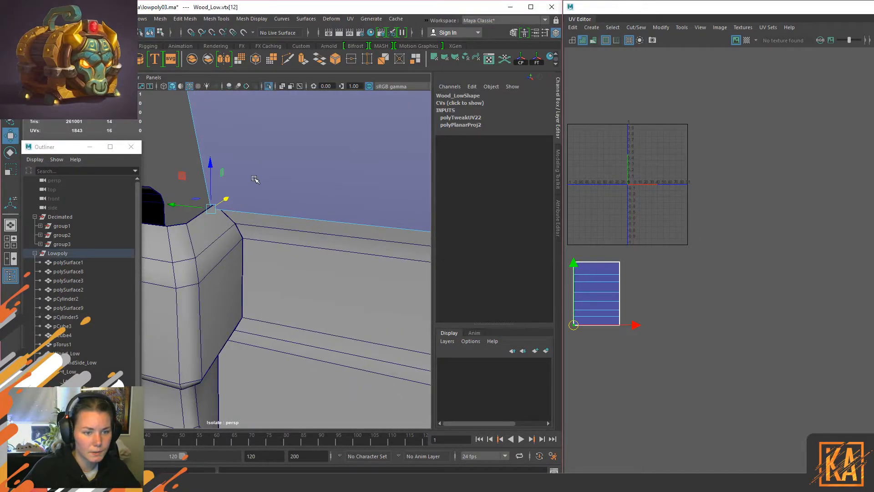
click(205, 196)
click(211, 209)
drag(210, 208, 248, 200)
click(223, 224)
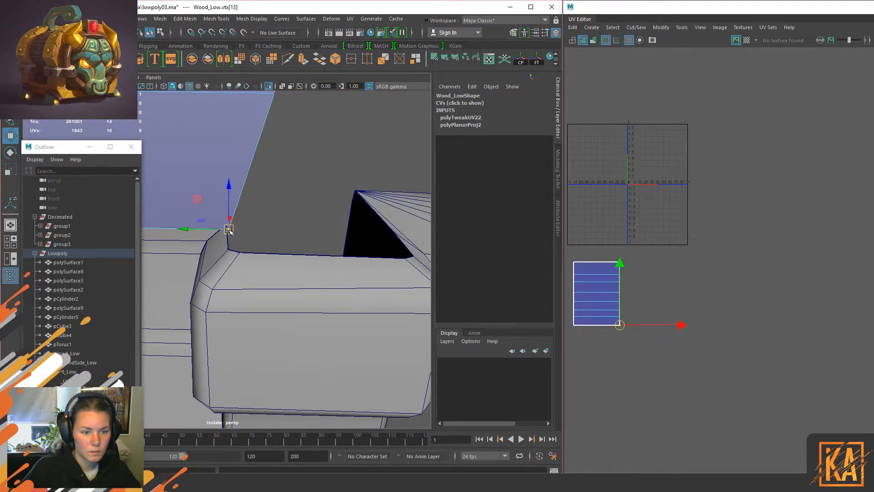
alt+right_drag(208, 230, 171, 232)
alt+middle_drag(171, 231, 375, 266)
Step: Combine Wood_Low with the lower chest body and place the combined mesh in the Lowpoly group
right_drag(309, 165, 343, 144)
scroll(344, 157, down, 5)
click(354, 172)
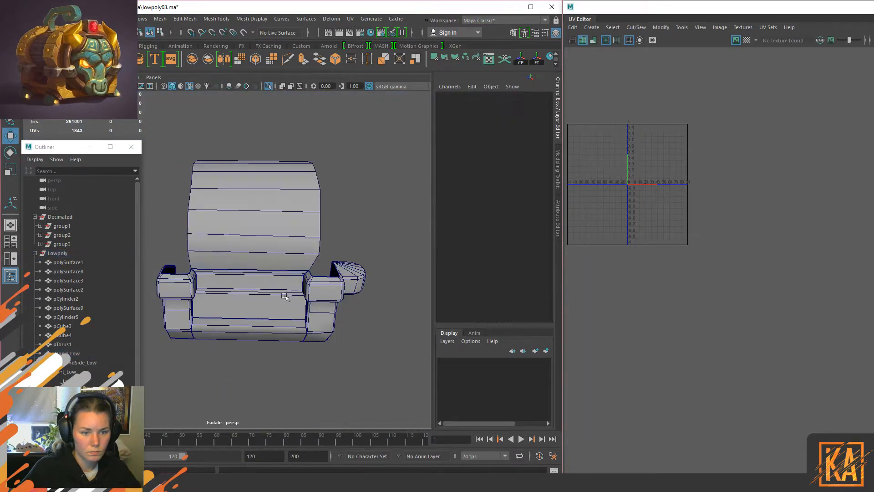
click(282, 293)
shift+click(249, 222)
shift+right_drag(249, 223, 250, 392)
middle_drag(68, 390, 71, 290)
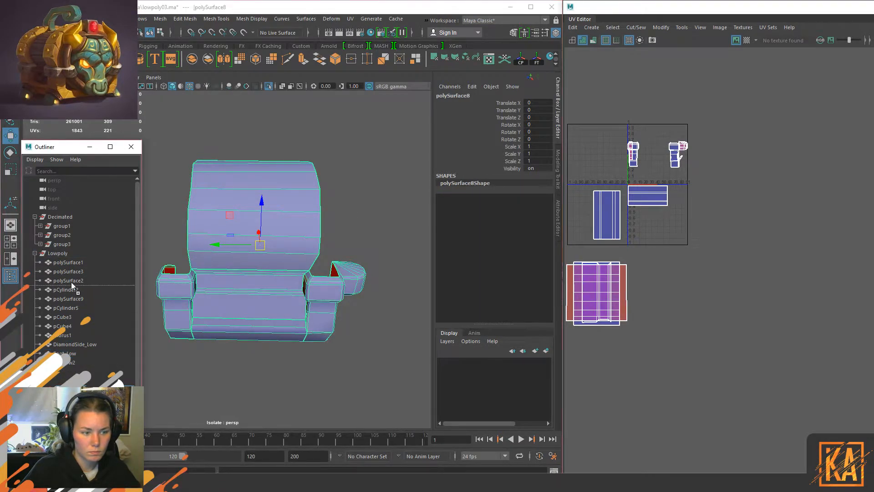
middle_drag(59, 255, 58, 253)
Step: Select the front panel's UV shell on the combined mesh and move it aside from the stacked shells
click(362, 168)
alt+drag(296, 272, 229, 286)
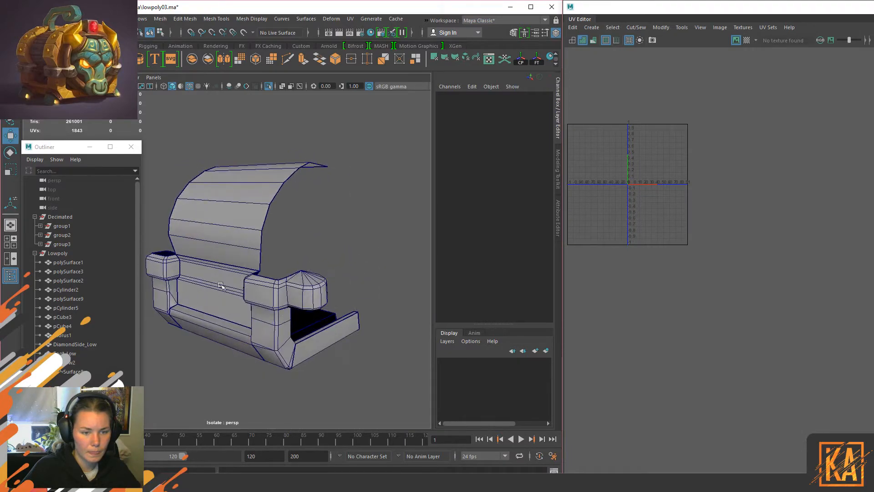
click(216, 286)
alt+right_drag(215, 287, 222, 329)
right_click(245, 184)
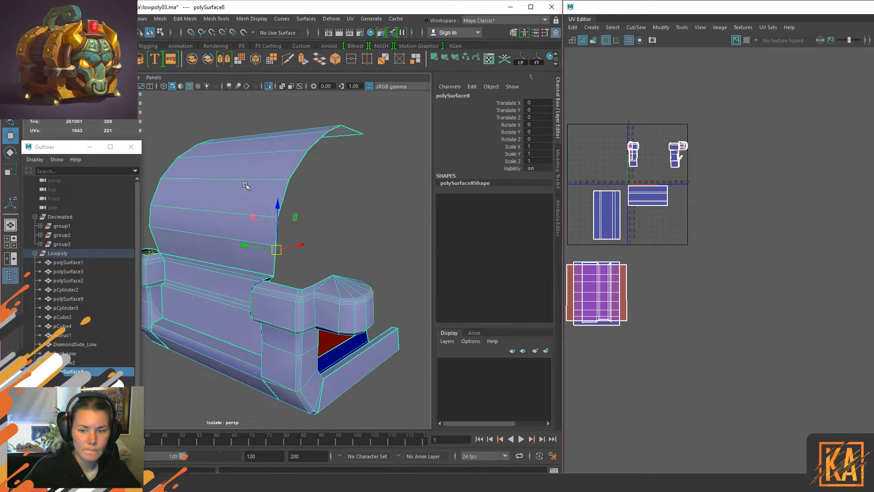
right_drag(638, 290, 655, 302)
click(216, 288)
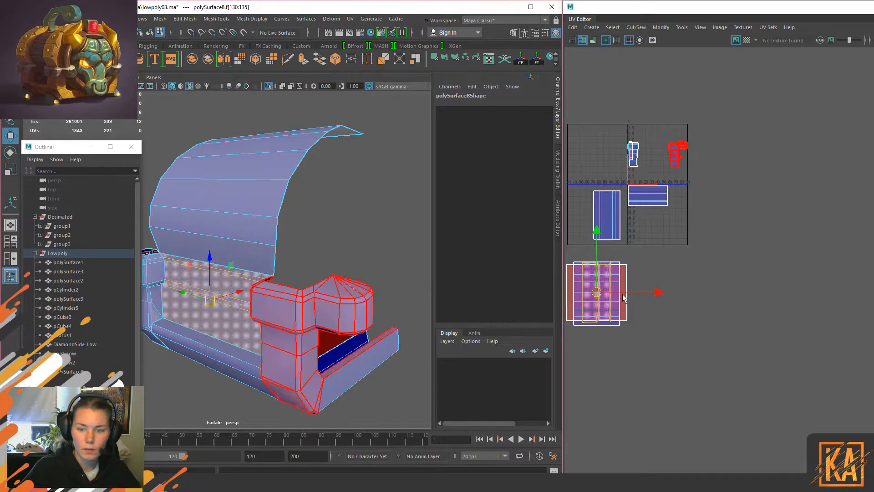
drag(659, 292, 736, 290)
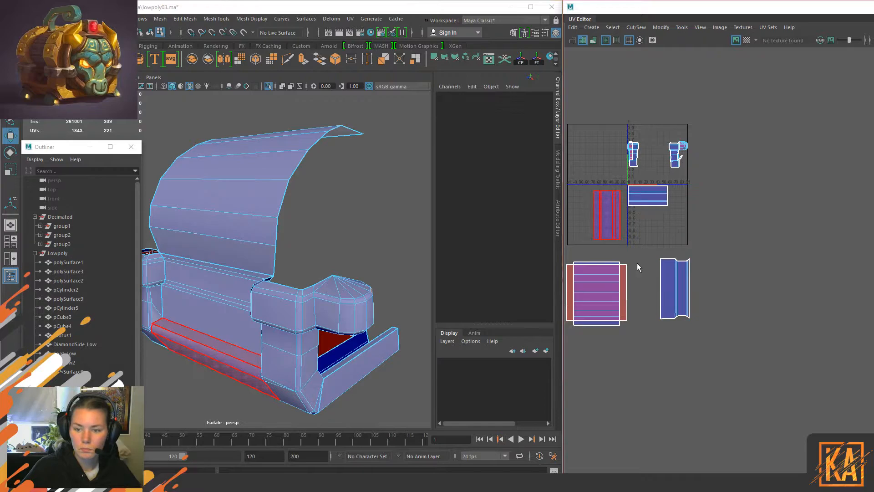
Step: Flip the reversed bottom panel shell and apply the 140.266 texel density to it
click(604, 276)
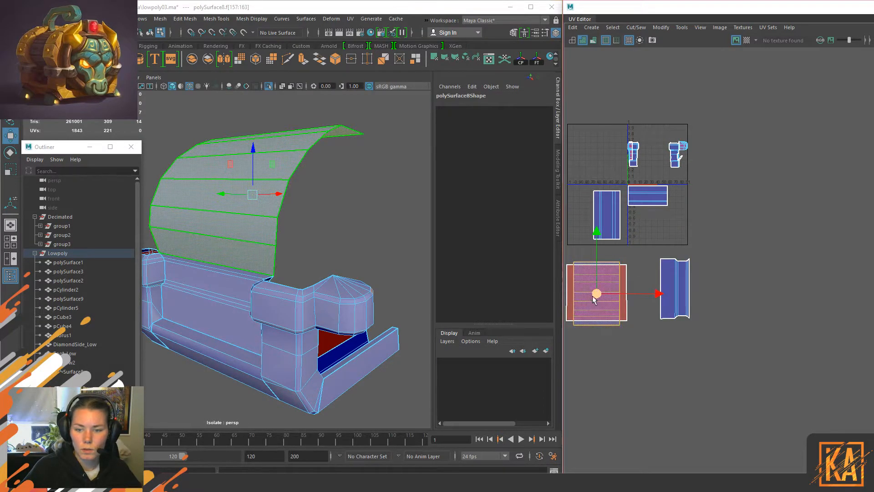
click(570, 293)
alt+drag(298, 275, 302, 321)
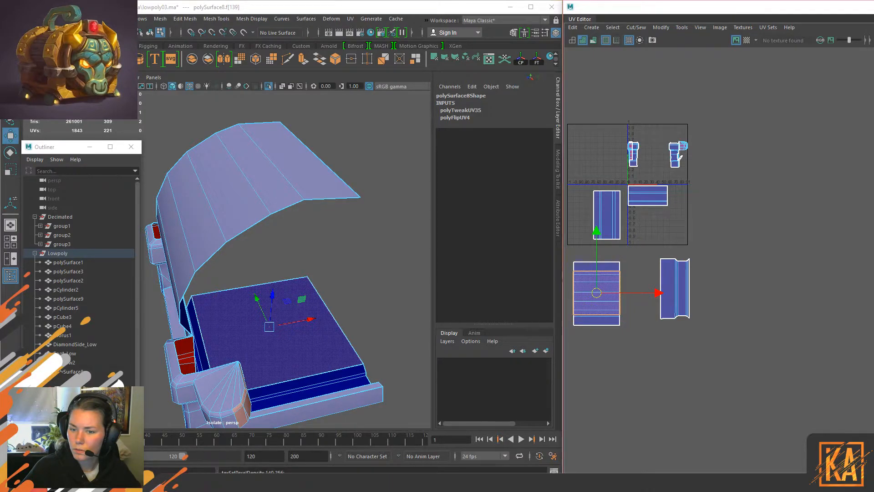
Step: Place the front panel's shell, rotated 90 degrees and at the set texel density, over the bottom panel's shell
click(675, 288)
drag(718, 233, 652, 357)
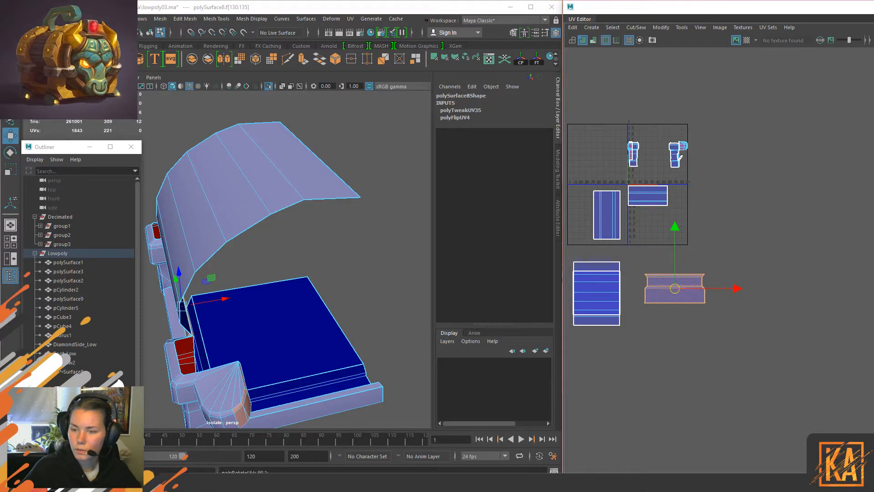
click(675, 295)
drag(673, 293, 598, 305)
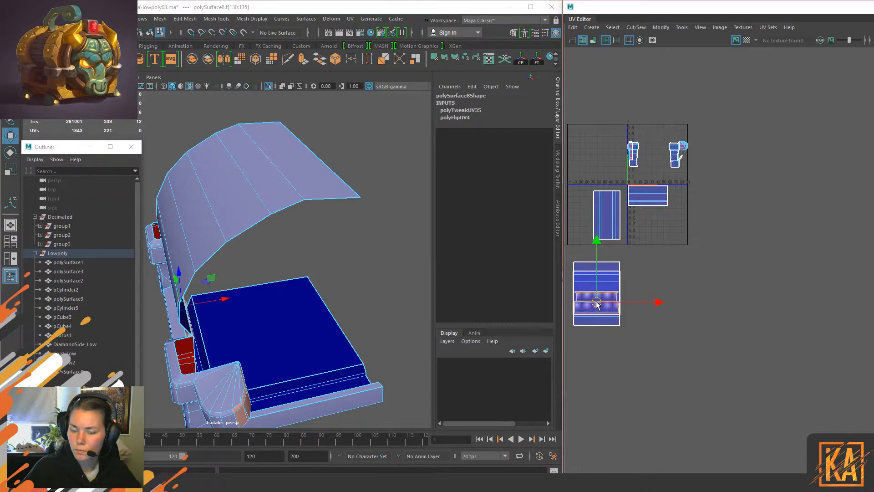
Step: Return to object mode and display the Decimated group to examine the high-poly chest's wood and brackets
alt+drag(230, 298, 334, 262)
right_drag(355, 131, 384, 106)
click(403, 168)
click(299, 213)
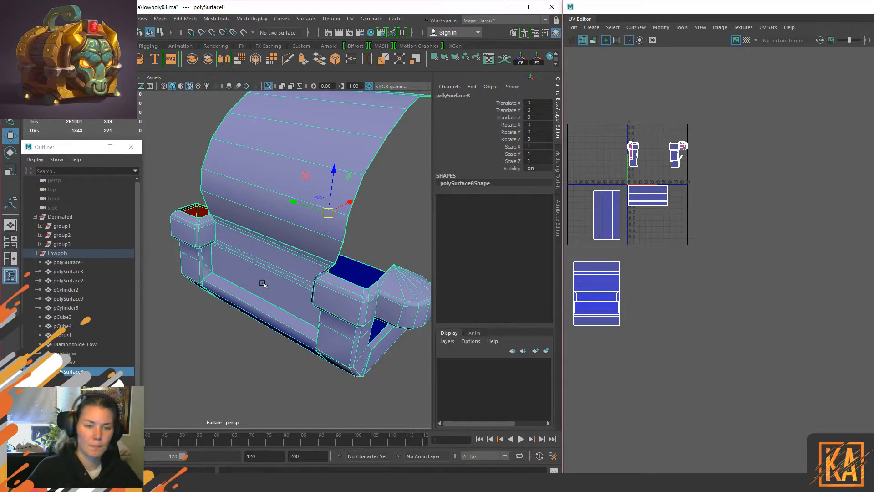
mouse_move(329, 258)
alt+mouse_down()
mouse_move(339, 240)
mouse_move(328, 243)
alt+mouse_up()
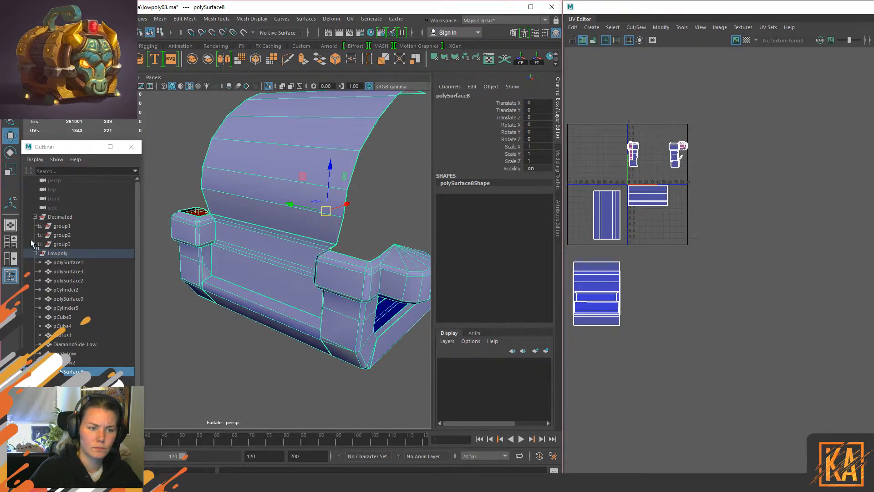
click(58, 217)
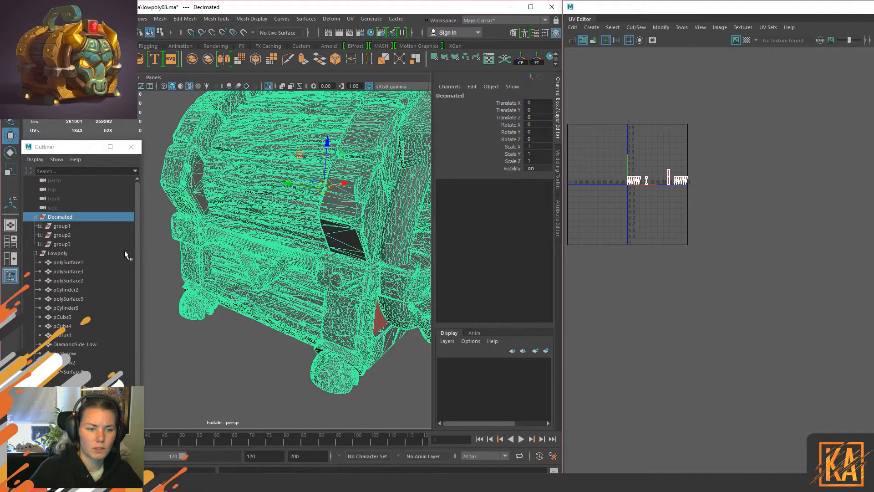
click(277, 313)
alt+drag(277, 313, 269, 288)
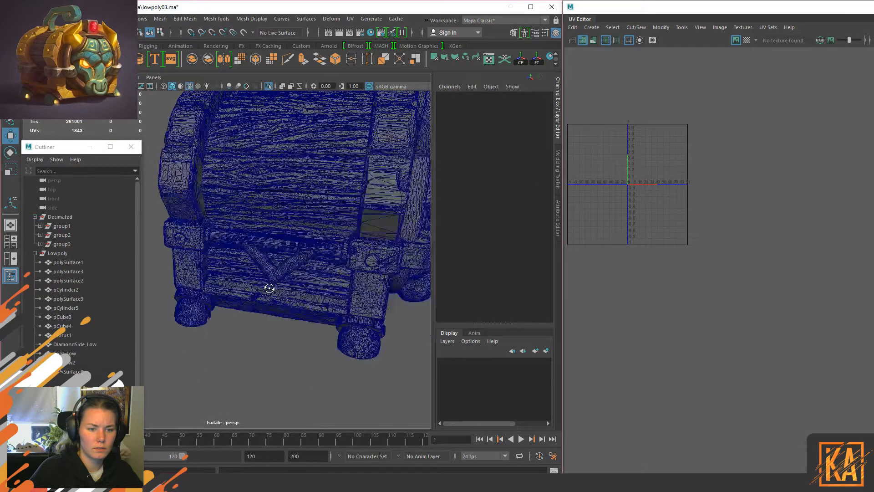
Step: Examine the high-poly chest's wood planks, brackets and front panel in shaded display without the wireframe
click(189, 87)
mouse_move(314, 342)
alt+mouse_down()
mouse_move(326, 327)
mouse_move(254, 280)
mouse_move(272, 292)
mouse_move(246, 307)
alt+mouse_up()
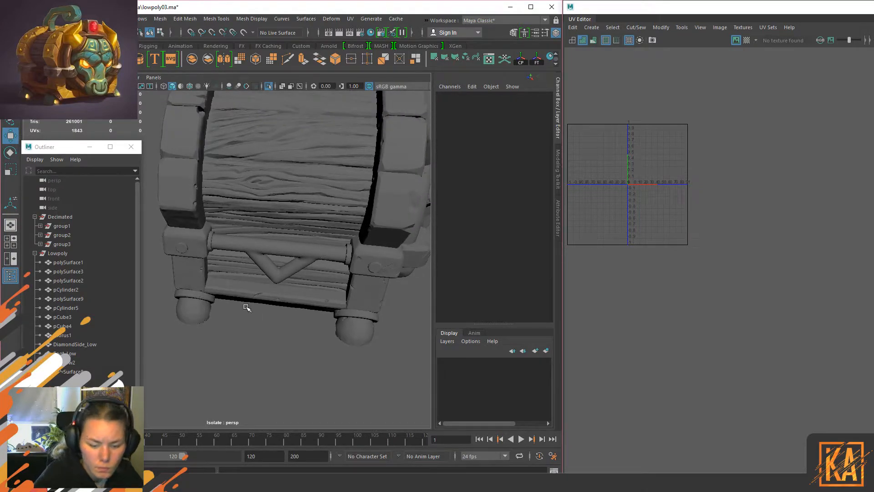
alt+drag(285, 194, 266, 206)
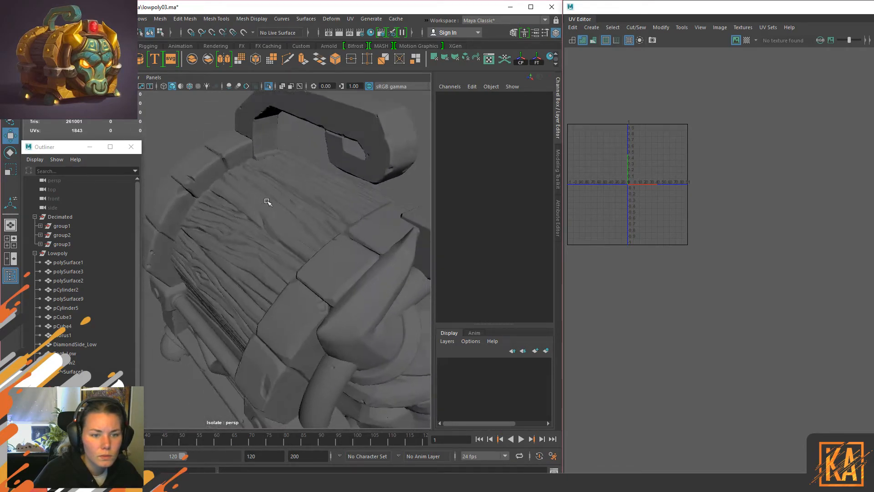
alt+drag(288, 179, 285, 201)
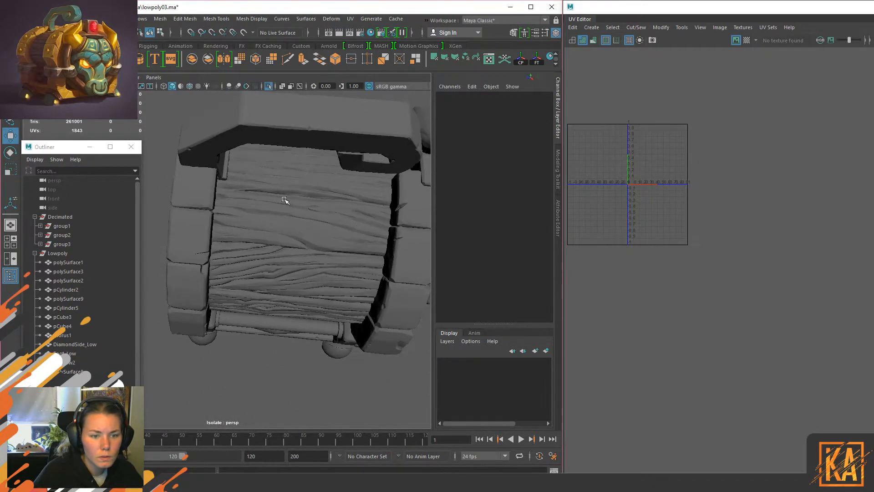
mouse_move(313, 283)
alt+mouse_down()
mouse_move(329, 254)
mouse_move(302, 257)
mouse_move(335, 314)
mouse_move(318, 238)
mouse_move(318, 251)
mouse_move(297, 255)
mouse_move(318, 267)
alt+mouse_up()
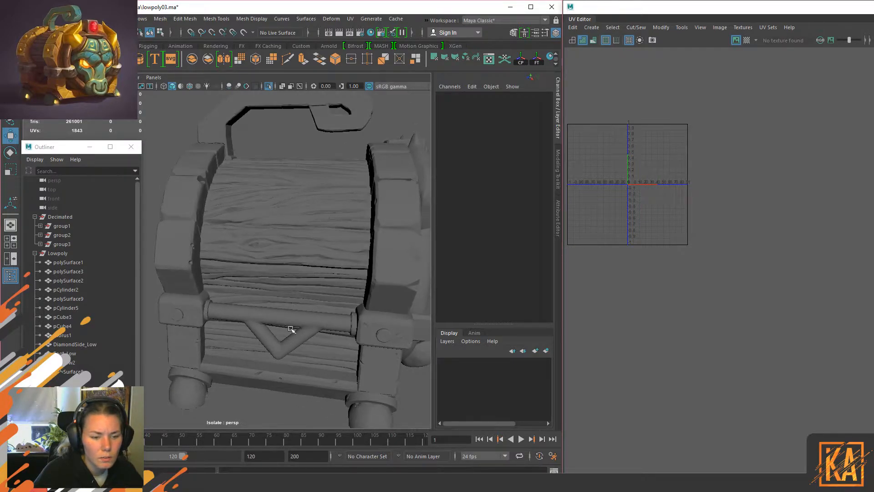
click(58, 253)
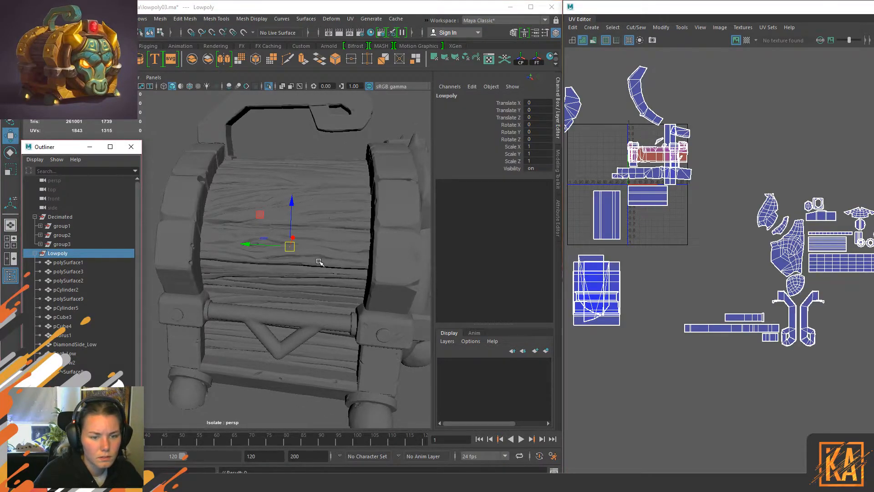
click(345, 353)
alt+drag(343, 309, 231, 280)
alt+drag(338, 290, 311, 285)
click(263, 415)
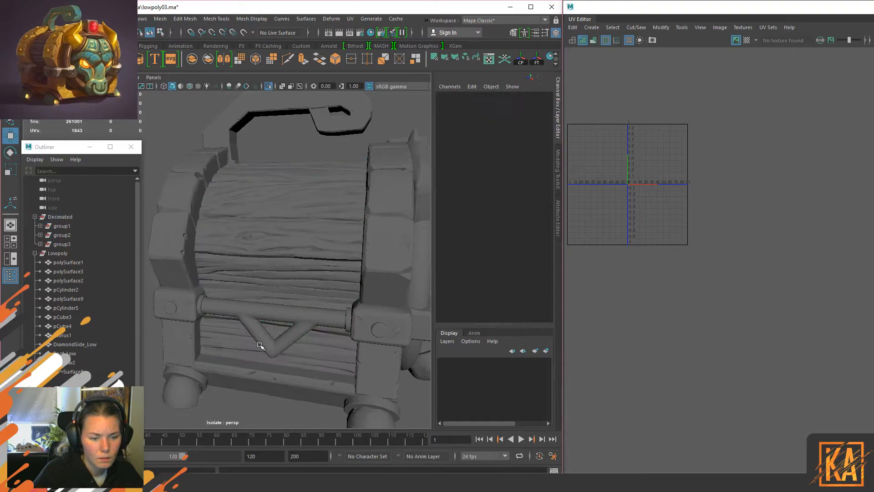
click(293, 239)
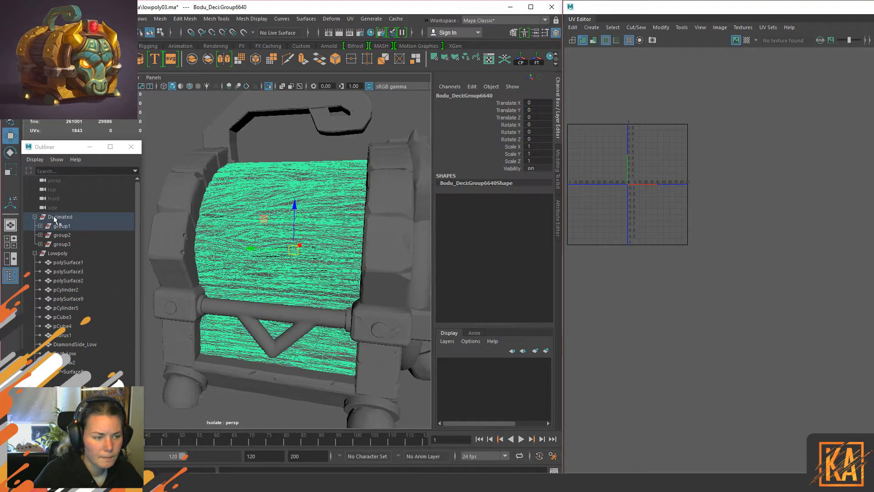
Step: Select the Lowpoly group and move the UV shell of one curved side panel out of the stacked wood shells
click(58, 255)
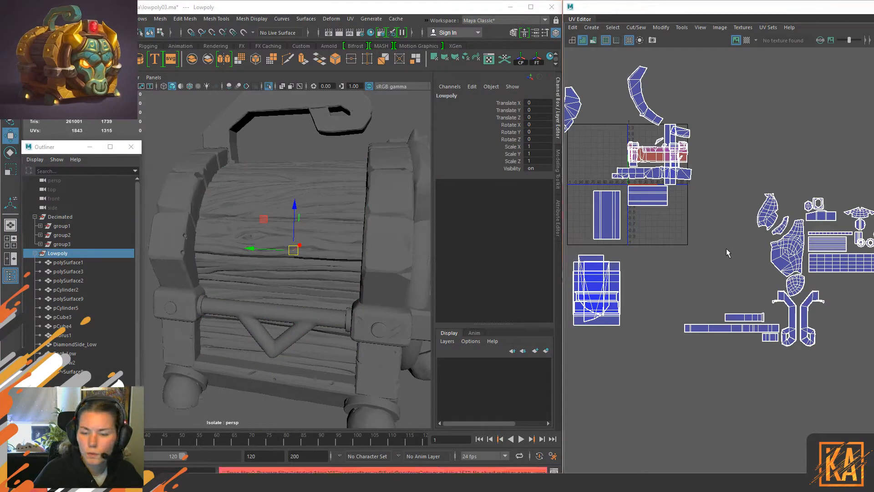
scroll(693, 306, up, 3)
alt+middle_drag(651, 306, 741, 264)
scroll(700, 282, up, 1)
alt+middle_drag(636, 255, 724, 305)
right_drag(741, 228, 701, 216)
click(709, 222)
click(709, 223)
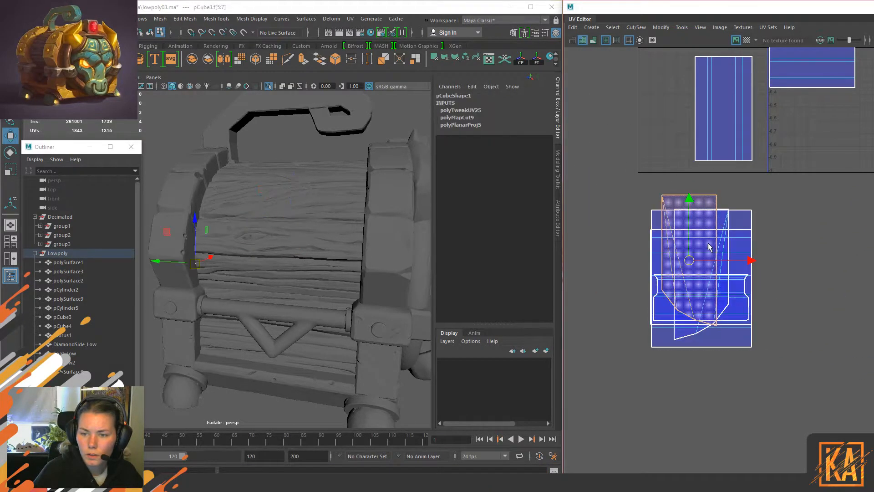
drag(686, 265, 776, 270)
Step: Move the other curved side panel's UV shell beside the first and bring both shells to the set texel density
click(683, 212)
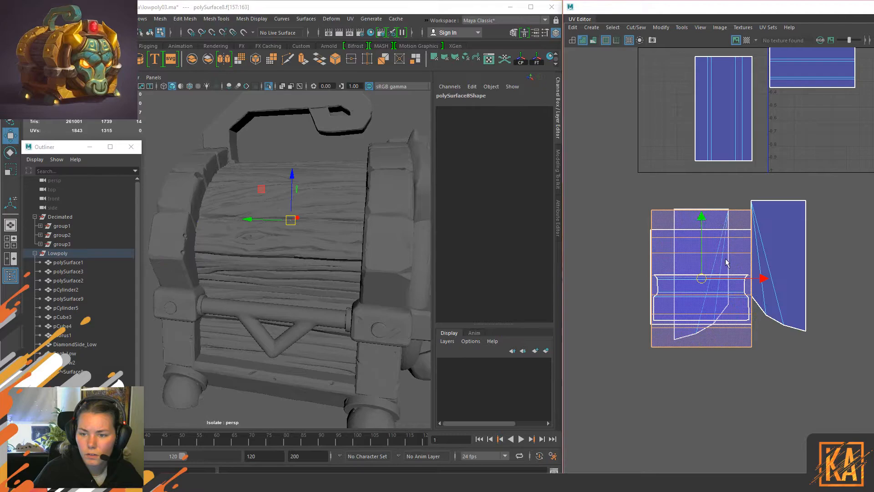
shift+click(707, 231)
ctrl+drag(641, 209, 828, 260)
alt+middle_drag(781, 256, 701, 260)
drag(725, 263, 735, 267)
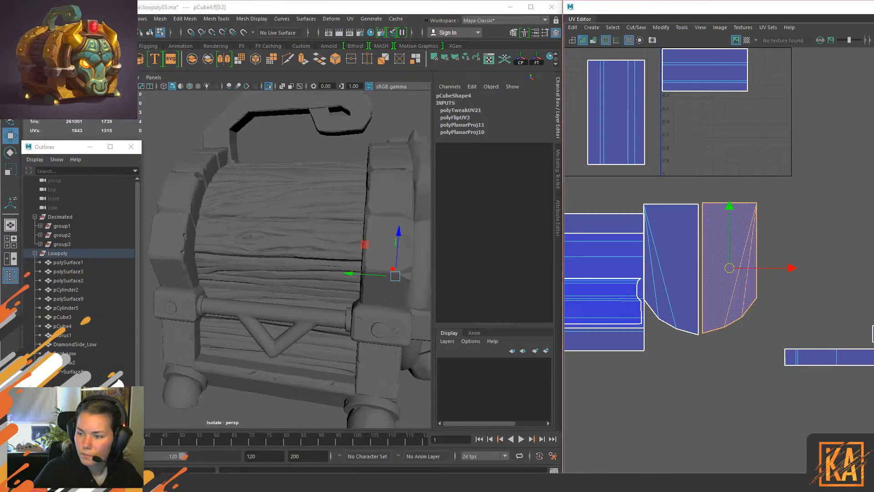
click(723, 183)
drag(759, 155, 691, 266)
click(733, 138)
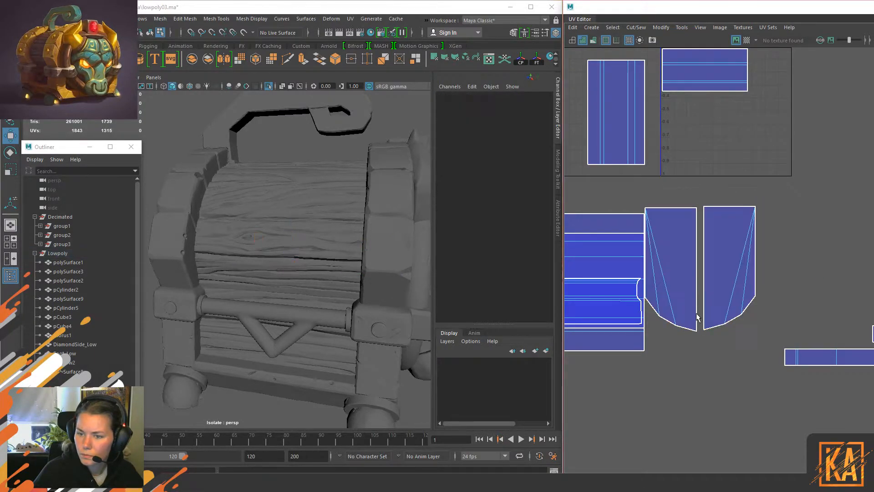
Step: Place the first side panel's UV shell exactly over the second, matching their upper corners
alt+middle_drag(702, 310, 774, 307)
click(761, 228)
alt+middle_drag(765, 257, 734, 252)
drag(703, 273, 748, 205)
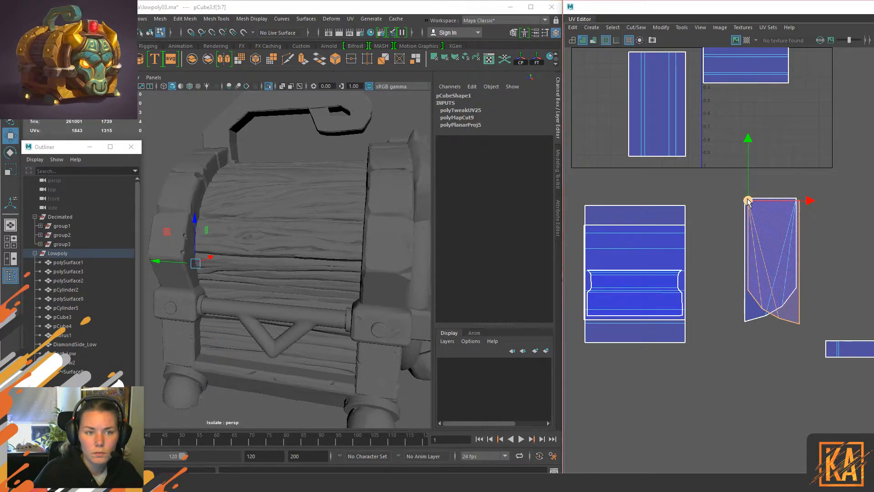
drag(749, 202, 747, 198)
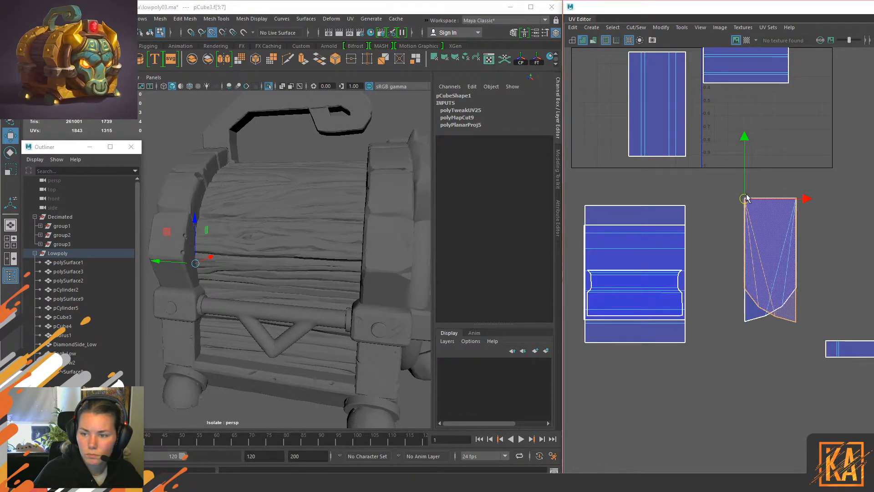
right_drag(767, 162, 771, 241)
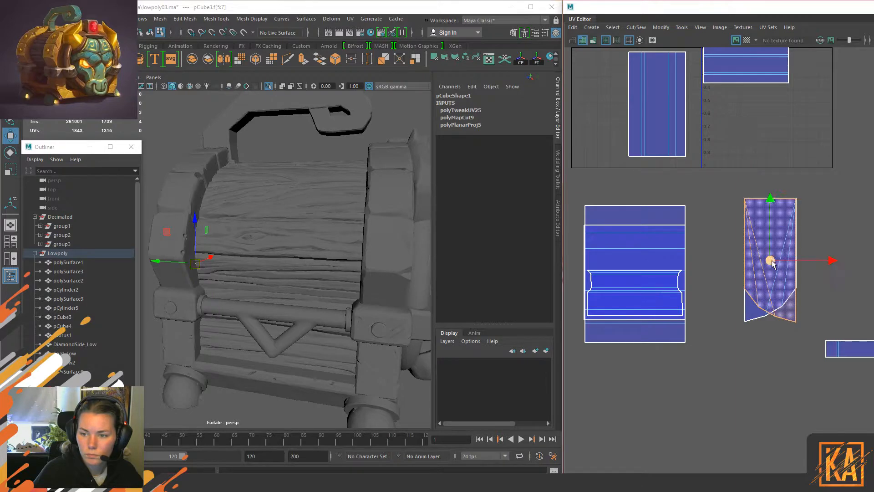
drag(772, 264, 774, 265)
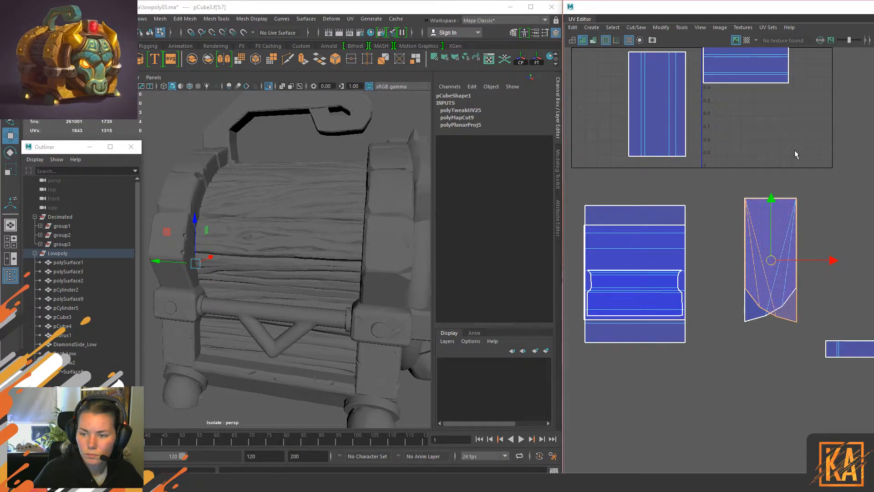
Step: Move both side panel shells onto the wood stack, rotate them 90 degrees and scale them down to the stack's width
drag(792, 353, 737, 193)
drag(770, 264, 618, 279)
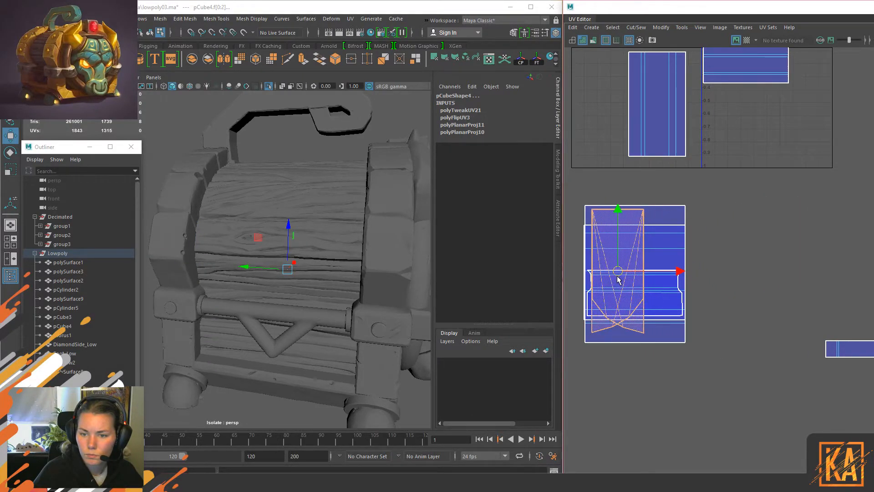
click(763, 163)
alt+middle_drag(696, 242, 761, 242)
drag(590, 215, 641, 314)
right_drag(636, 258, 617, 241)
drag(698, 268, 711, 270)
alt+drag(335, 250, 386, 252)
key(r)
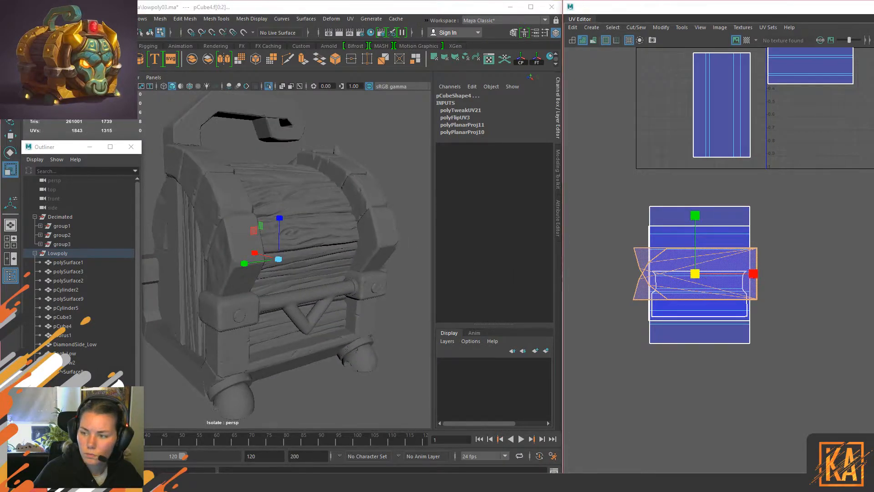
mouse_move(695, 274)
mouse_down()
mouse_move(684, 276)
mouse_move(701, 252)
mouse_move(701, 289)
mouse_up()
key(w)
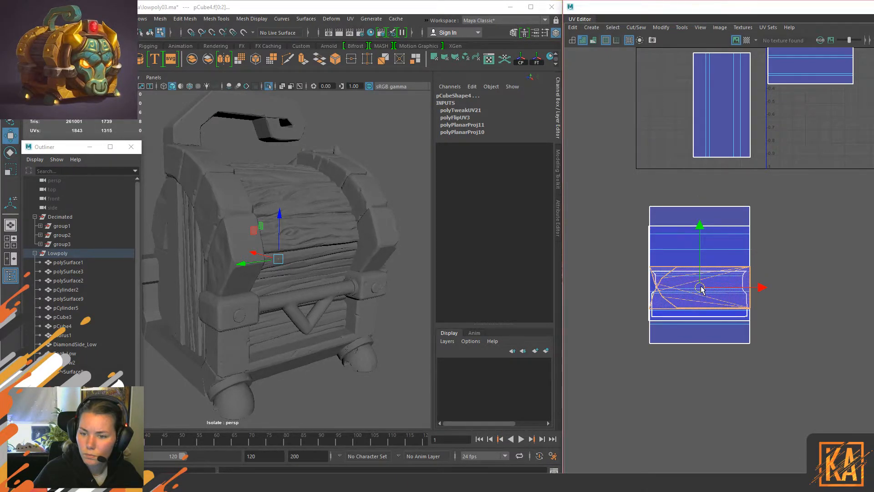
Step: Leave isolation to compare the low-poly parts with the Decimated model, and isolate the Lowpoly group again
click(698, 320)
key(F10)
click(740, 293)
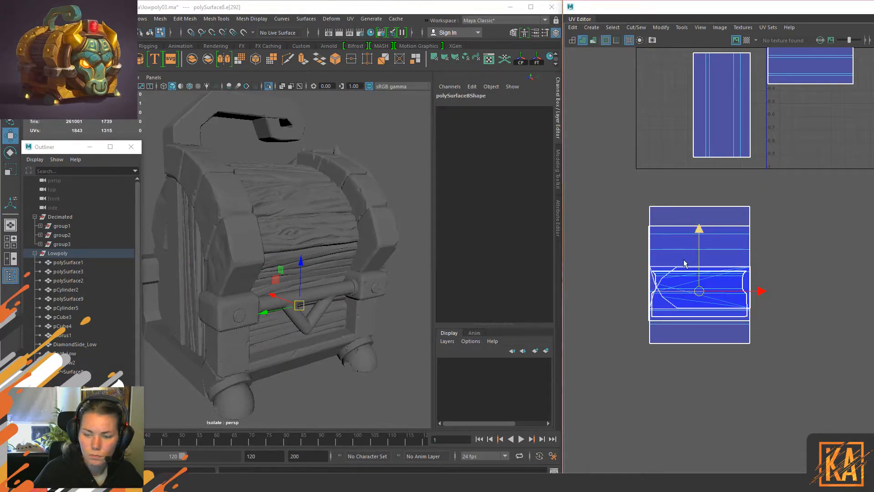
click(102, 252)
key(ctrl+1)
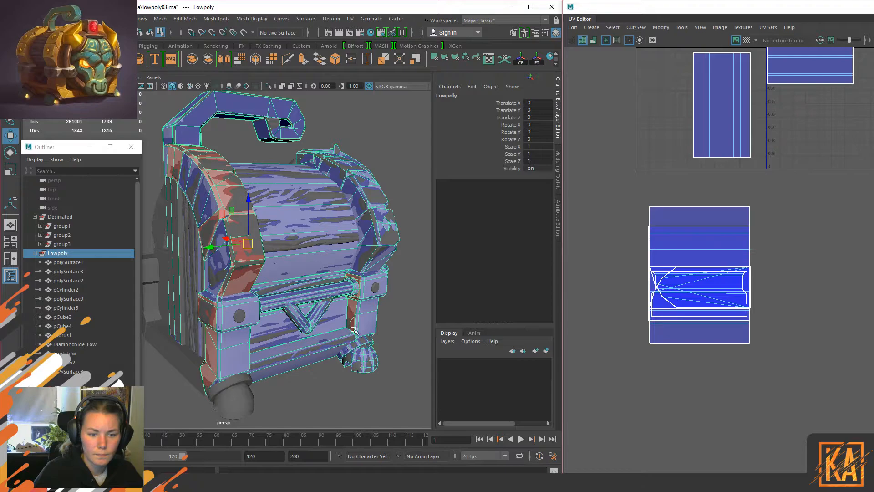
click(732, 304)
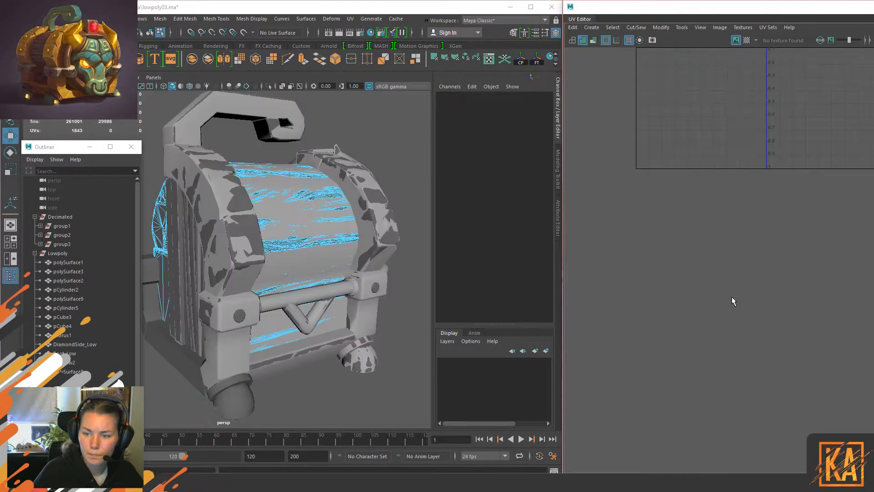
alt+drag(405, 285, 340, 340)
click(366, 327)
click(340, 340)
click(53, 252)
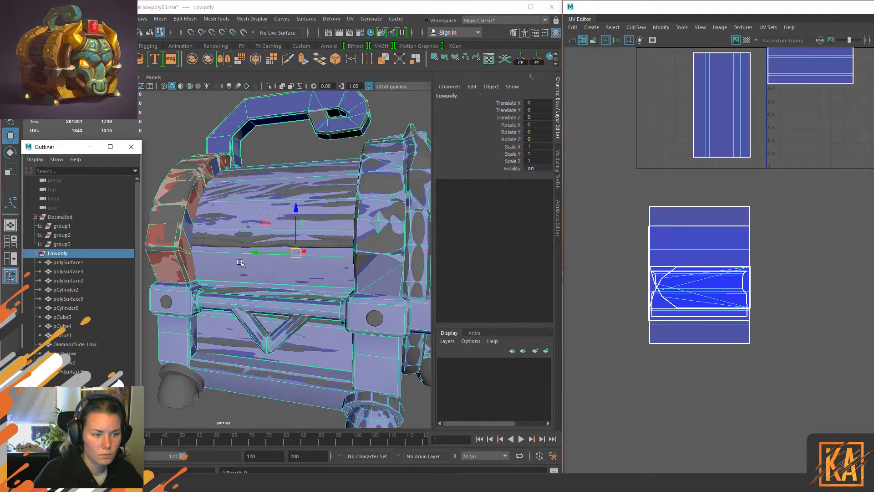
key(ctrl+1)
Step: Select the body mesh's wide wood UV shells and move them sideways, away from the front panel's shell
right_drag(261, 242, 210, 155)
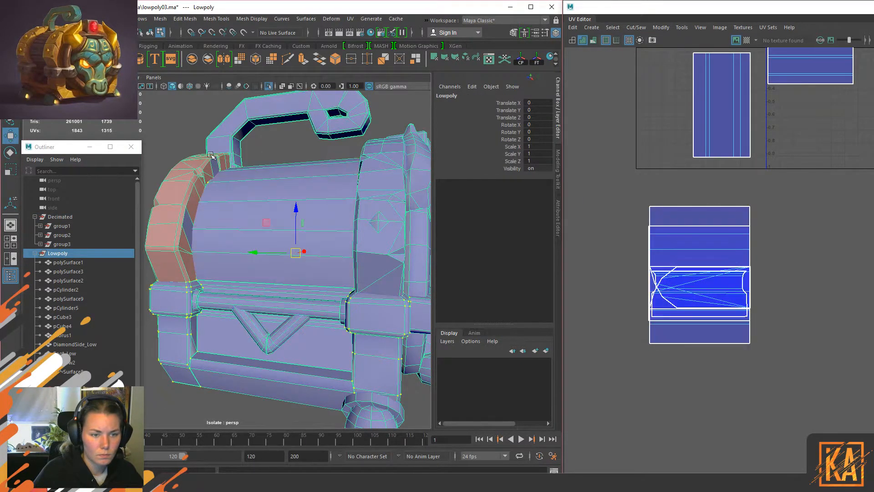
right_drag(263, 217, 311, 220)
click(325, 322)
right_drag(694, 268, 689, 273)
drag(804, 164, 694, 246)
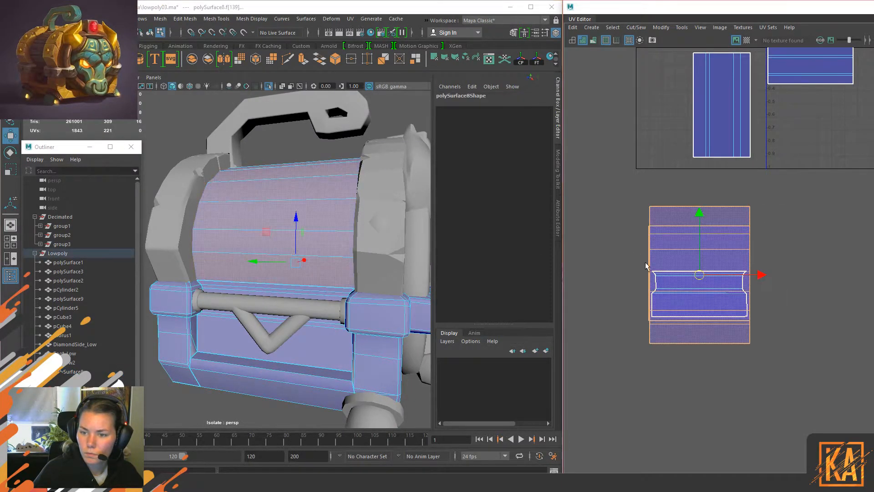
drag(764, 276, 873, 273)
click(733, 296)
alt+middle_drag(746, 330, 655, 292)
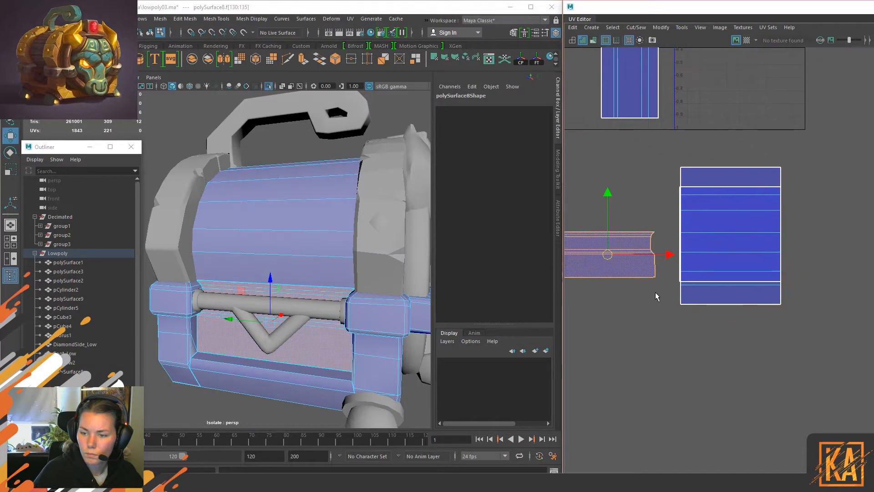
Step: Place the front panel's UV shell directly beneath the wide wood shells, with their left edges lined up
drag(607, 254, 689, 332)
alt+middle_drag(689, 323, 664, 312)
scroll(666, 328, up, 3)
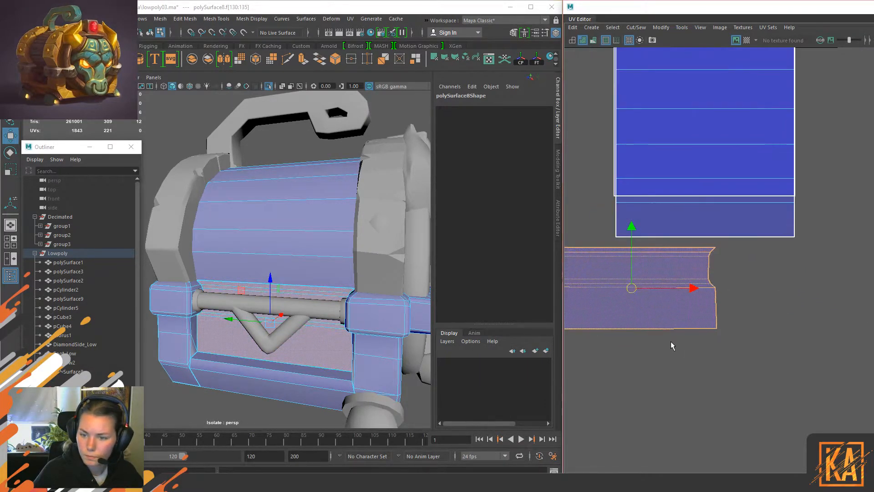
drag(642, 287, 715, 285)
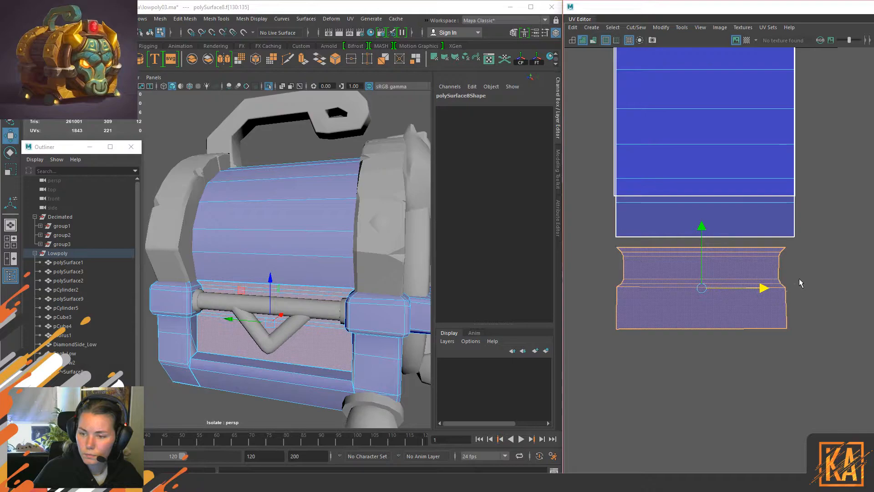
Step: Align the UVs along the two side borders of the front panel shell's lower face so both are vertical
right_drag(800, 282, 801, 260)
drag(826, 266, 780, 359)
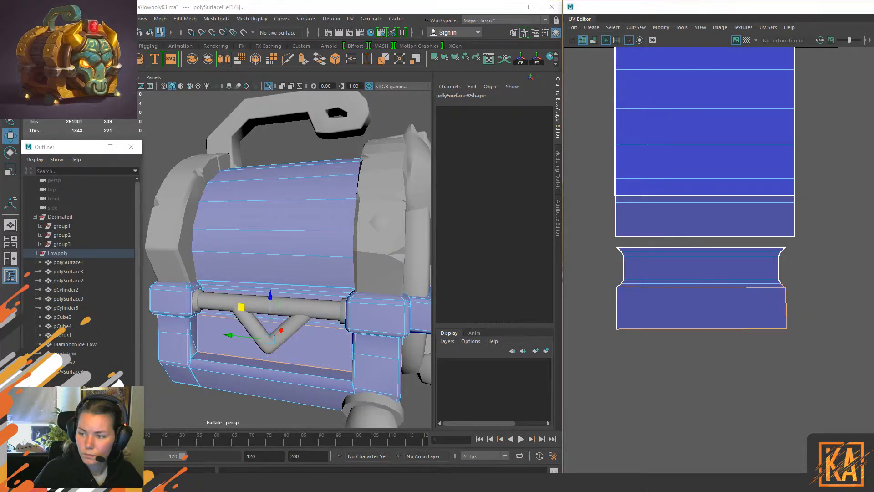
click(731, 356)
right_drag(633, 312, 612, 310)
drag(621, 366, 618, 367)
click(610, 307)
drag(597, 240, 619, 375)
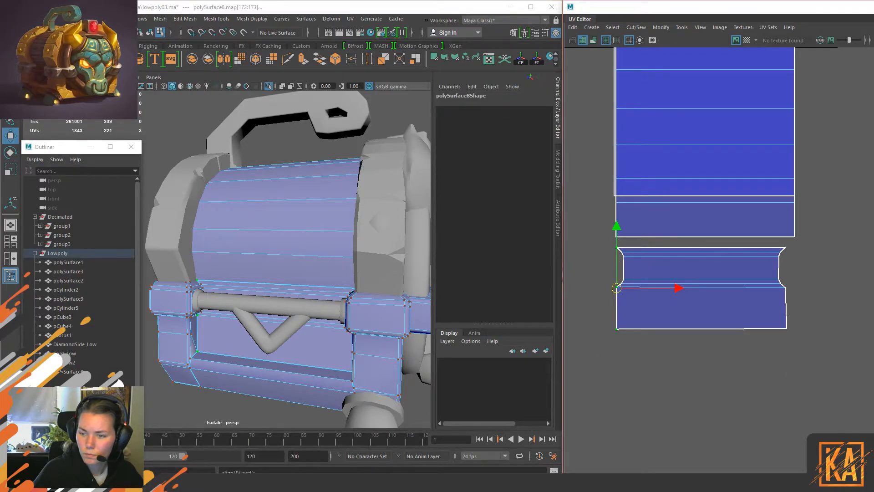
click(800, 240)
drag(785, 392, 784, 392)
key(g)
key(ctrl+z)
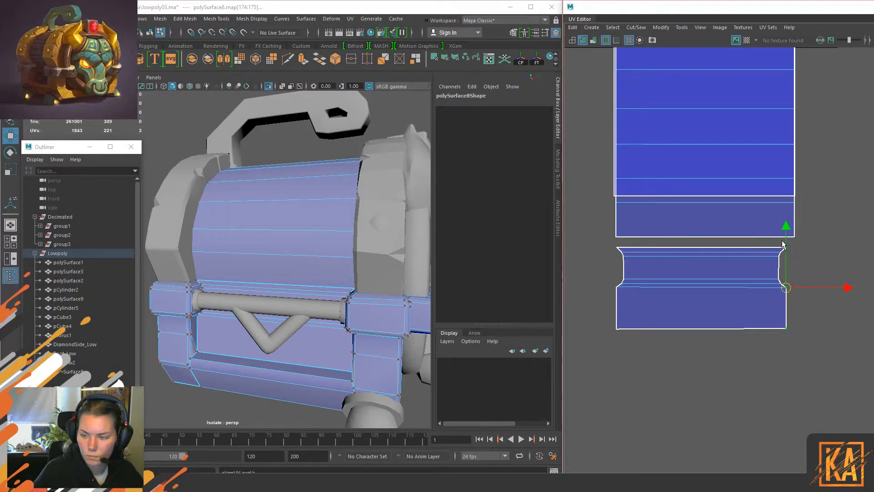
Step: Align the bottom and upper border UVs of the front panel shell's lower face so both edges are horizontal
click(620, 326)
drag(612, 321, 807, 369)
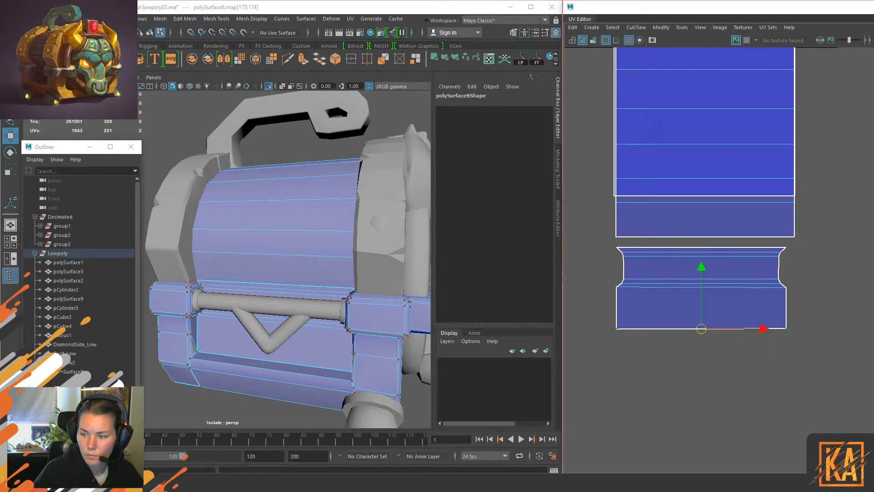
click(703, 383)
drag(768, 308, 769, 308)
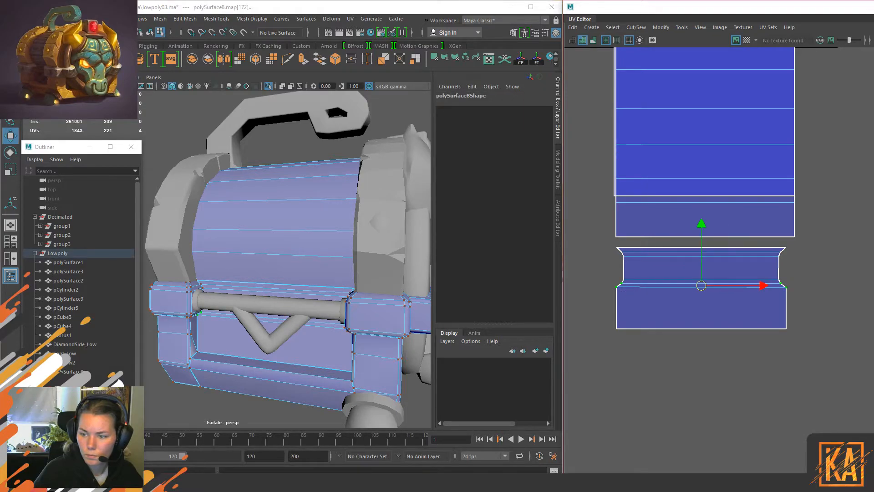
ctrl+drag(641, 274, 599, 285)
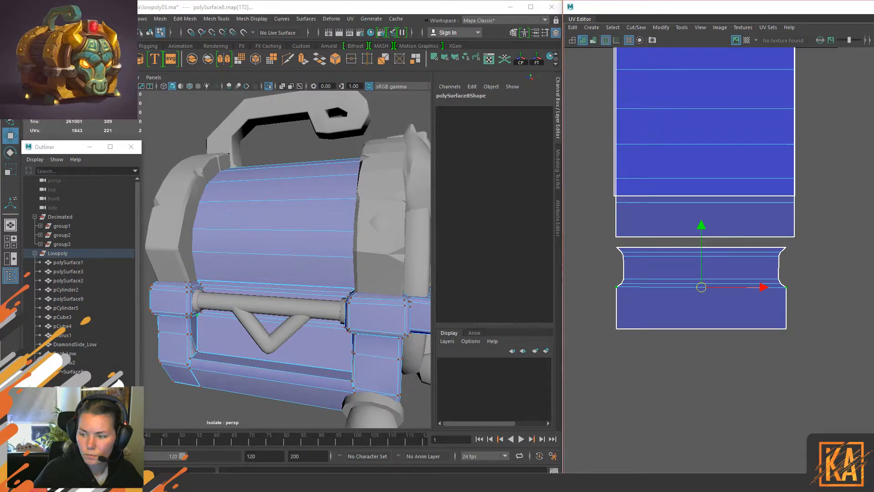
click(673, 368)
Step: Select the whole front panel shell and move it up against the bottom of the wide wood shells
right_drag(673, 368, 802, 318)
click(659, 323)
drag(700, 291, 704, 283)
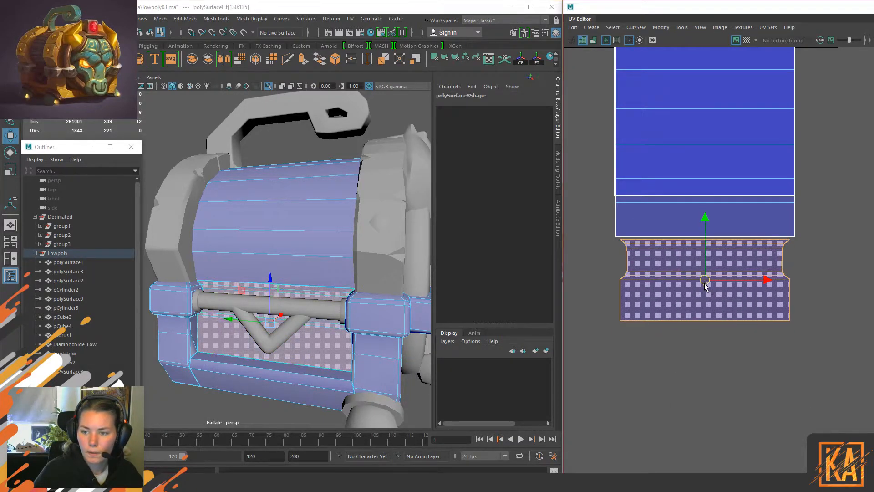
Step: Nudge the overlapping wood panel shell horizontally so its side borders line up with the wide wood shell in the stack
scroll(713, 318, down, 3)
scroll(727, 247, up, 4)
click(718, 180)
key(f)
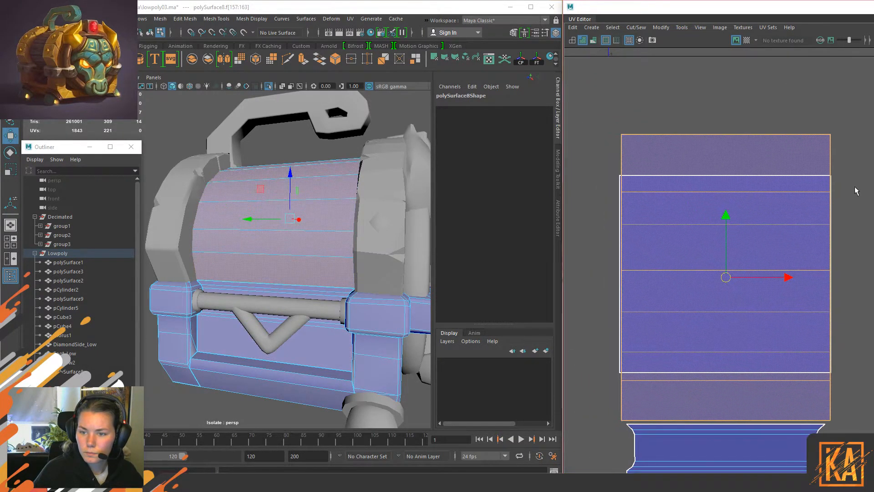
click(622, 189)
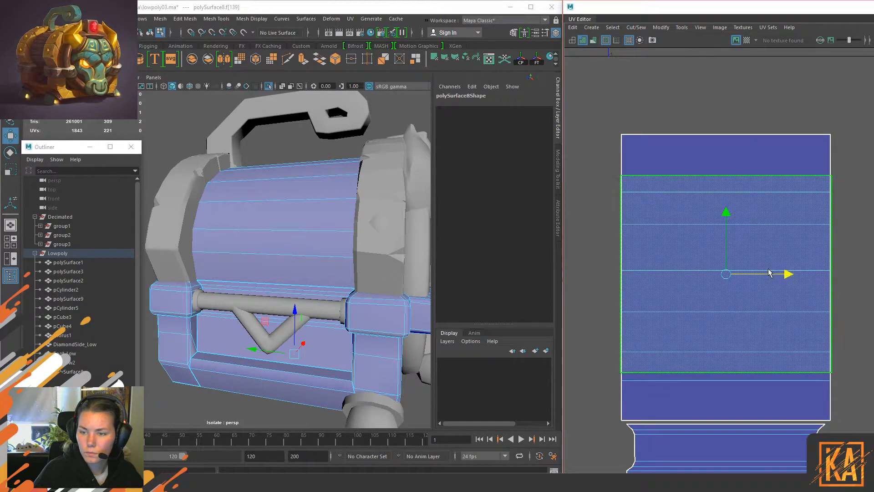
scroll(819, 318, down, 3)
click(817, 318)
scroll(779, 318, down, 3)
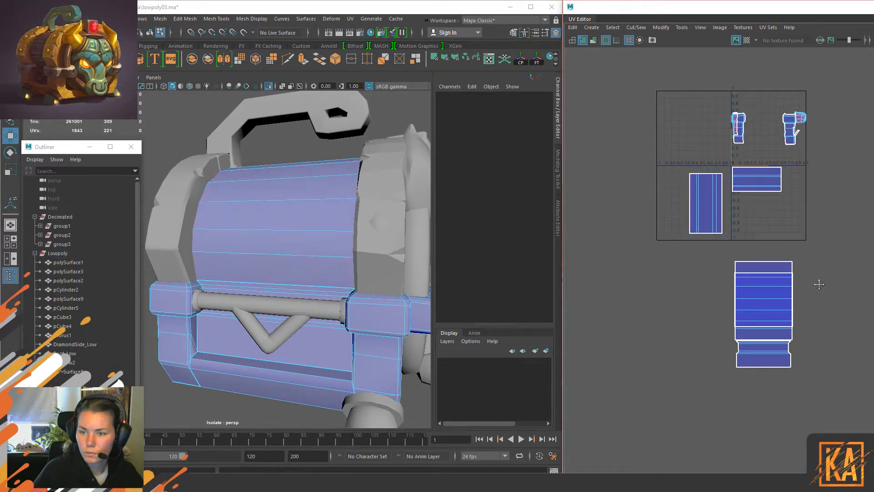
Step: With the Lowpoly group selected, stack the pCube4 shell on the wood shells and move the whole set beside the other finished shells
click(64, 253)
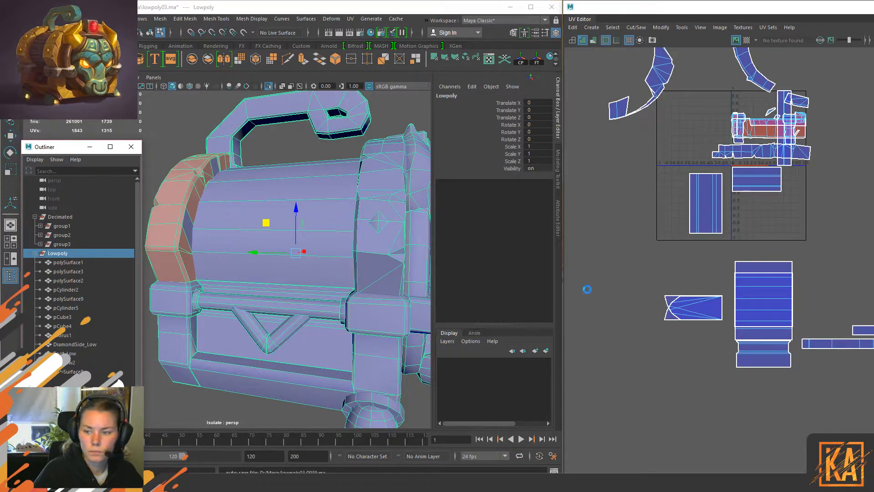
alt+middle_drag(740, 297, 704, 278)
right_drag(704, 277, 597, 276)
drag(694, 321, 693, 320)
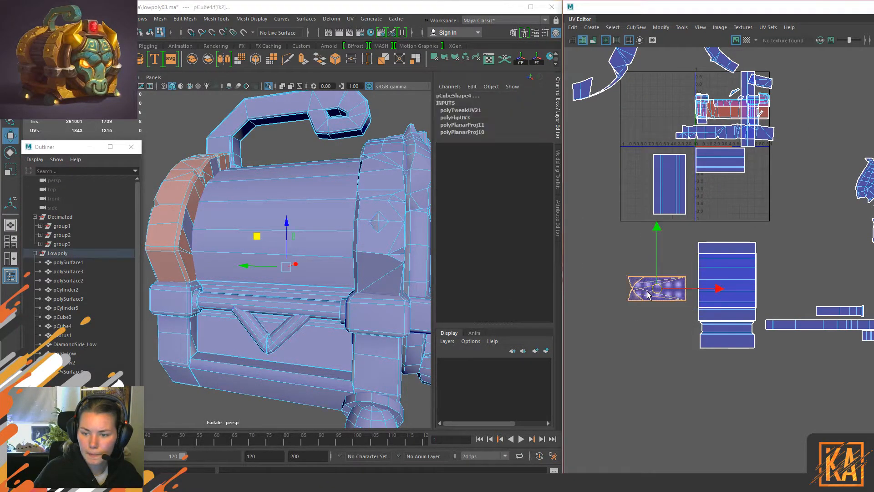
drag(657, 289, 763, 382)
alt+middle_drag(773, 296, 598, 302)
scroll(598, 302, down, 2)
drag(592, 300, 725, 305)
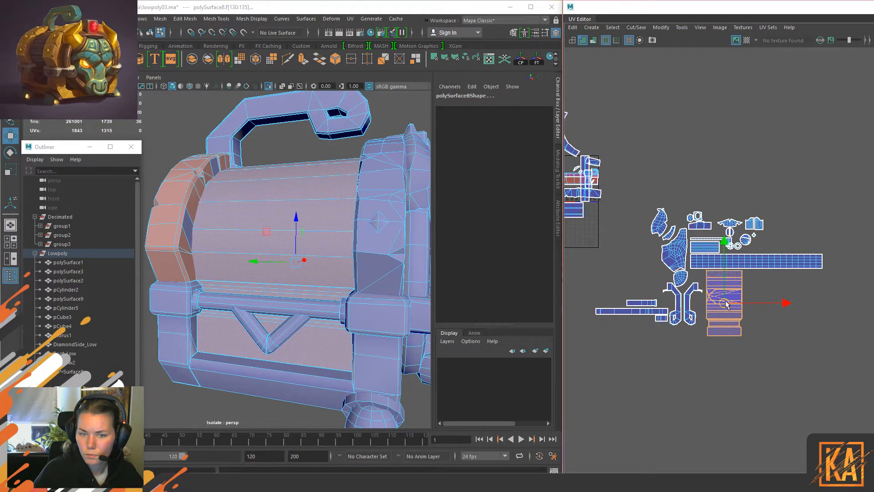
Step: Select the pTorus1 ring and inspect its UV shell
mouse_move(384, 223)
alt+mouse_down()
mouse_move(391, 219)
mouse_move(377, 215)
alt+mouse_up()
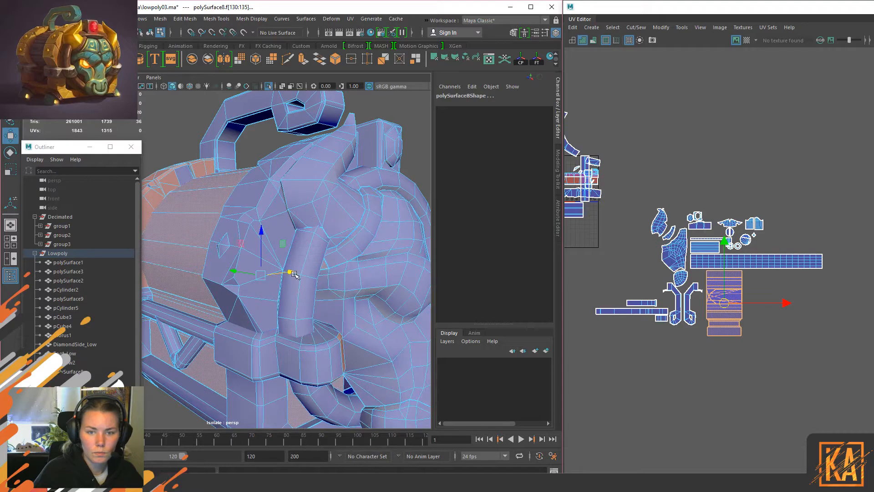
right_drag(311, 221, 353, 208)
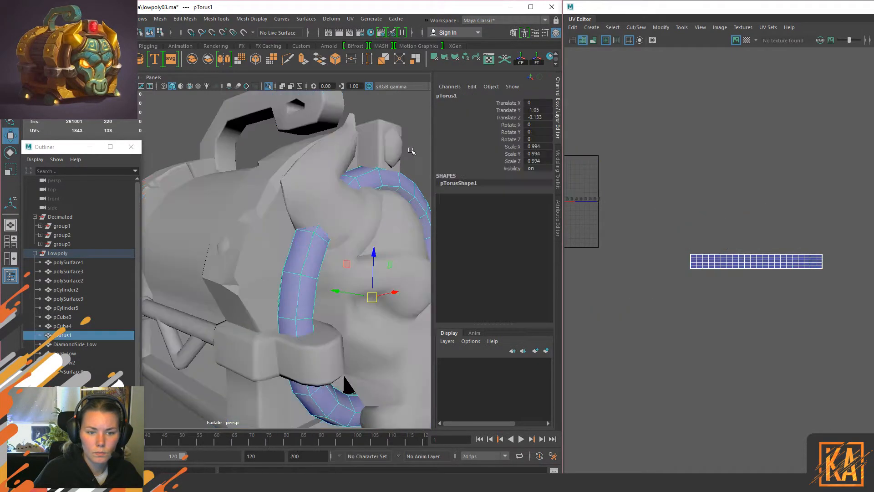
click(414, 148)
click(309, 261)
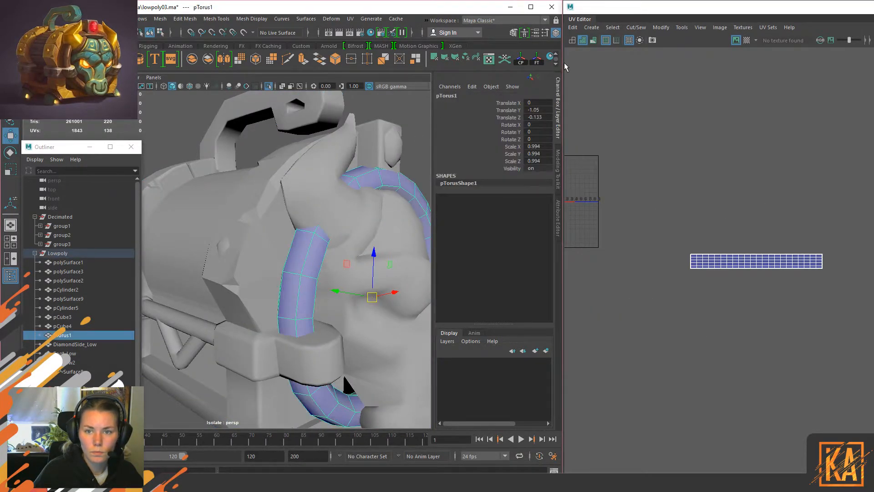
click(538, 62)
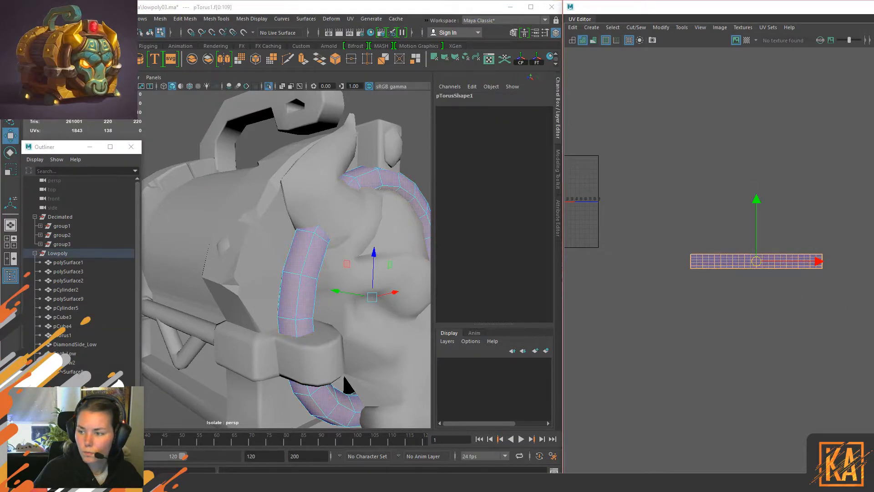
click(632, 197)
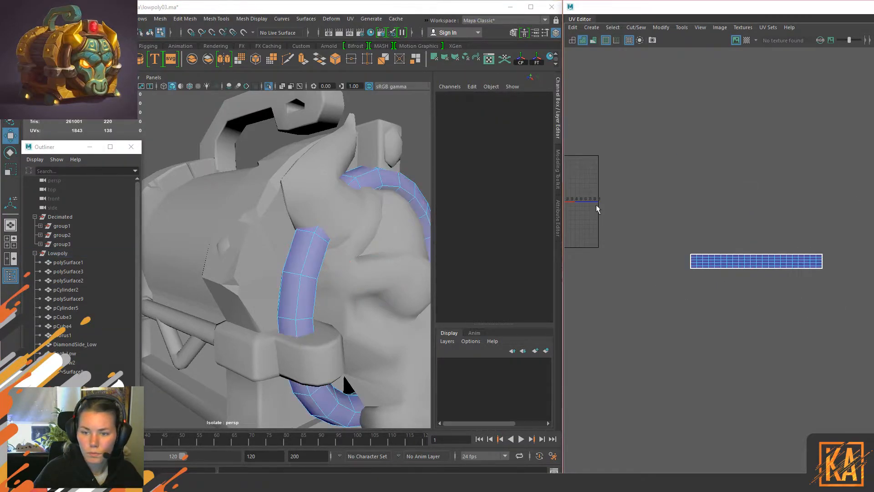
right_drag(304, 270, 202, 118)
Step: Examine the Lowpoly chest from the front and head sides, with and without the decimated meshes shown
click(54, 255)
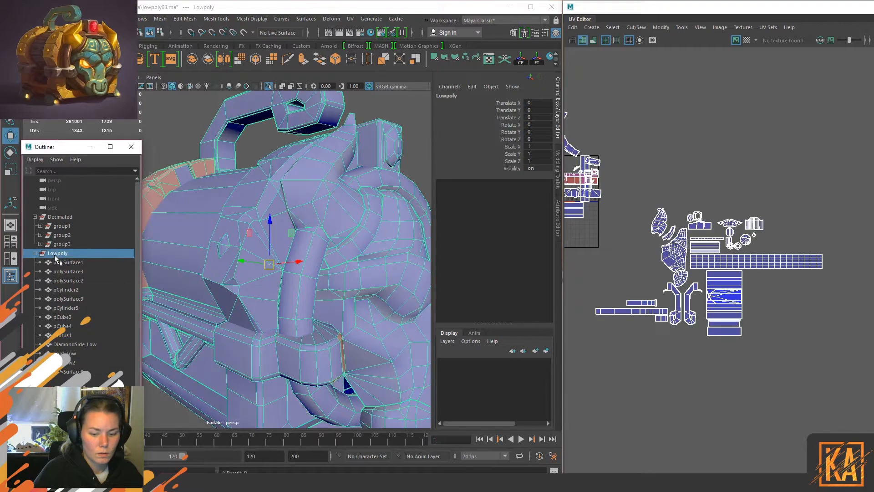
key(f)
alt+drag(255, 287, 265, 272)
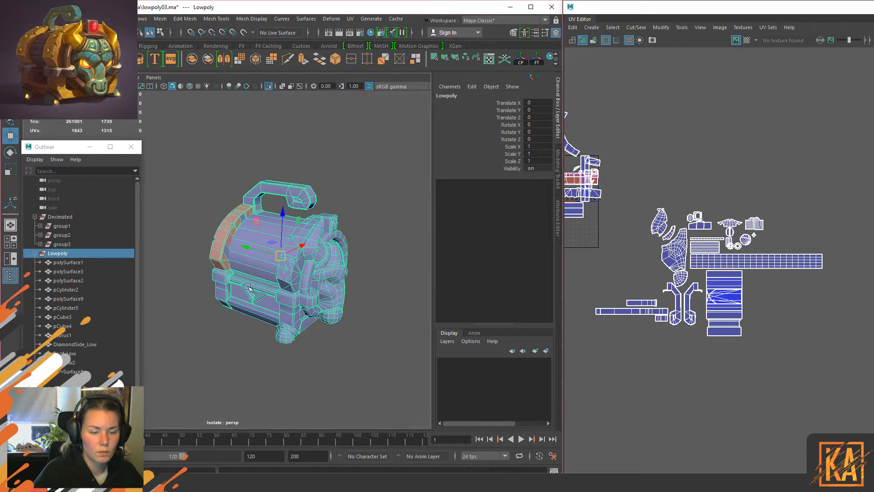
scroll(255, 290, up, 5)
click(215, 328)
scroll(299, 234, up, 2)
alt+drag(300, 234, 190, 272)
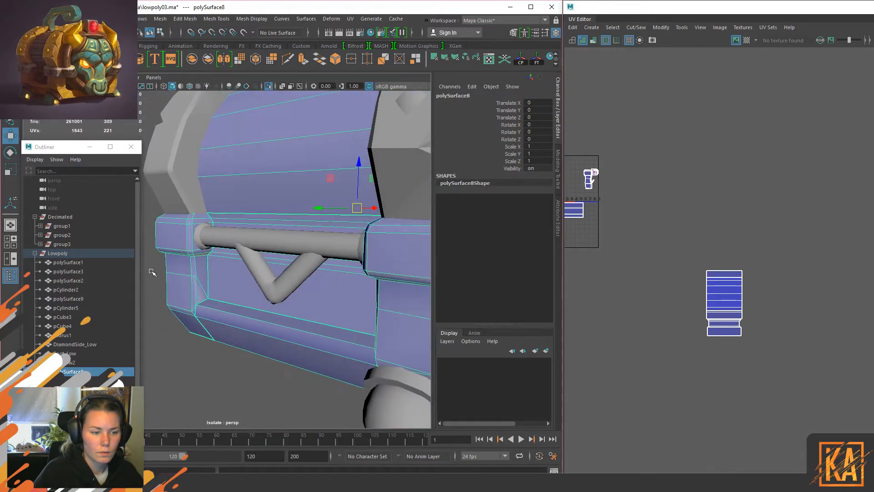
key(ctrl+1)
click(57, 253)
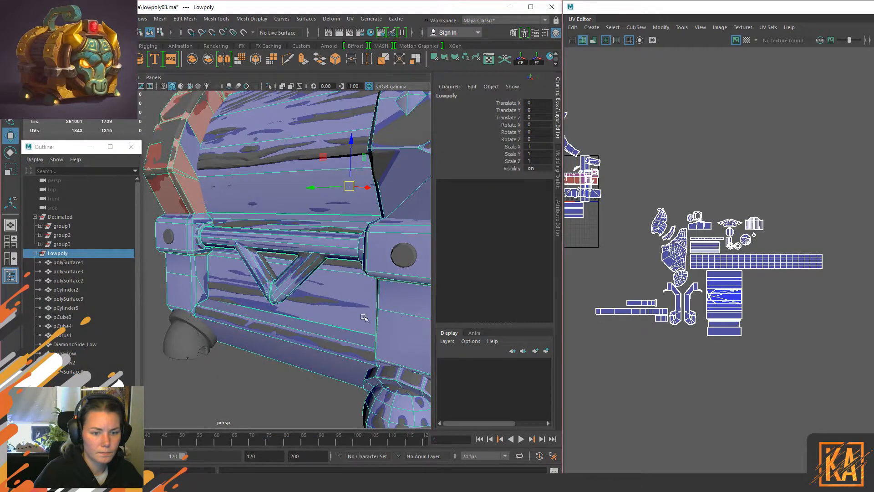
scroll(364, 314, down, 5)
alt+drag(364, 314, 175, 281)
key(ctrl+1)
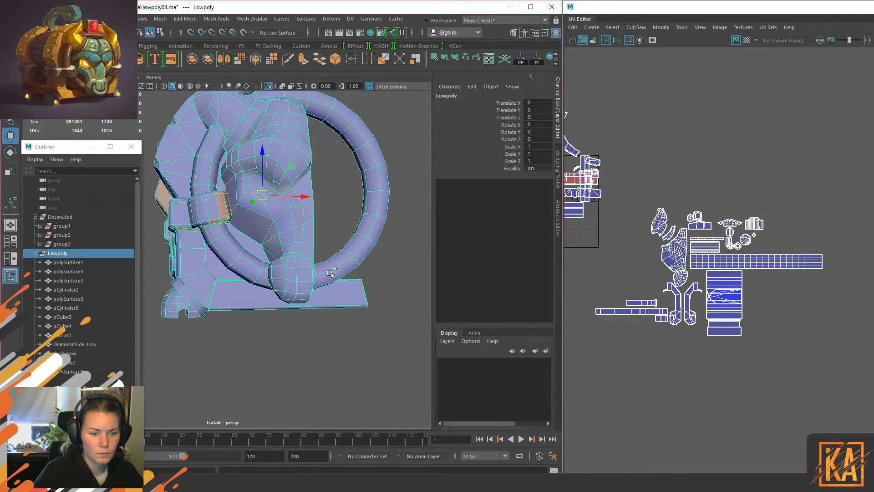
key(ctrl+1)
scroll(331, 266, up, 3)
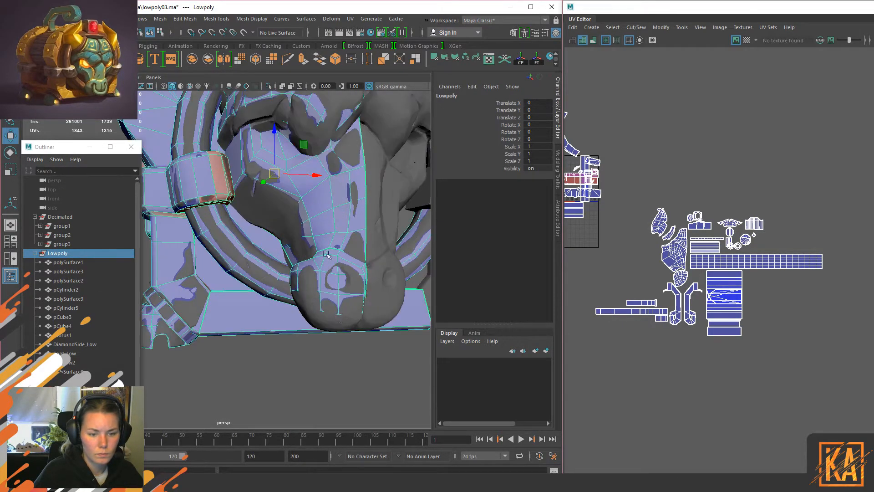
Step: Isolate the low-poly head polySurface1 together with the decimated head mesh and frame the snout in the front view
shift+click(316, 318)
key(ctrl+1)
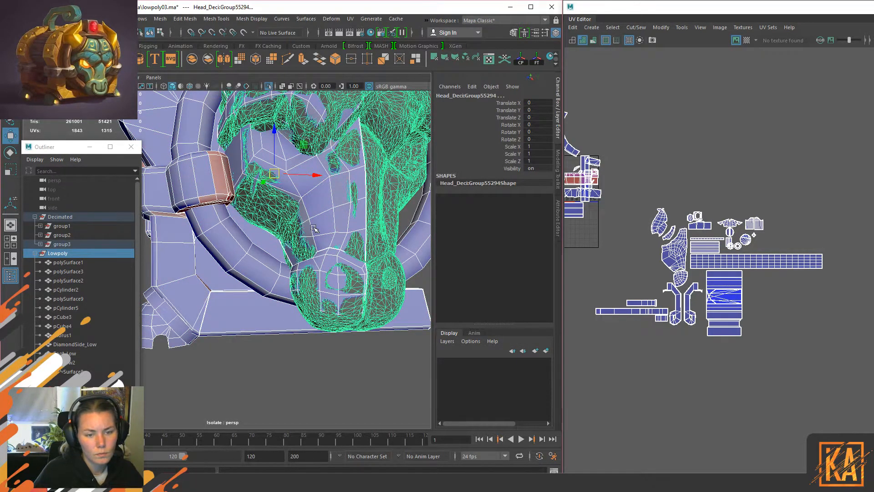
click(335, 293)
shift+click(348, 325)
key(ctrl+1)
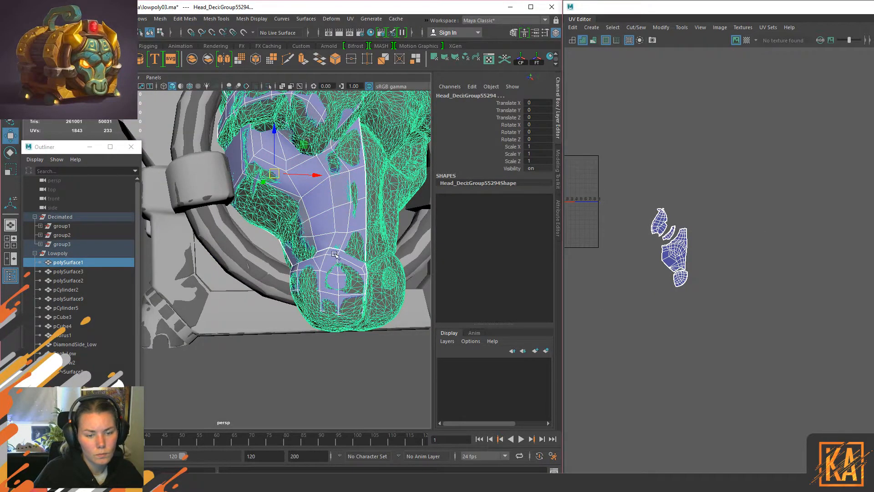
key(ctrl+1)
key(space)
drag(334, 255, 342, 277)
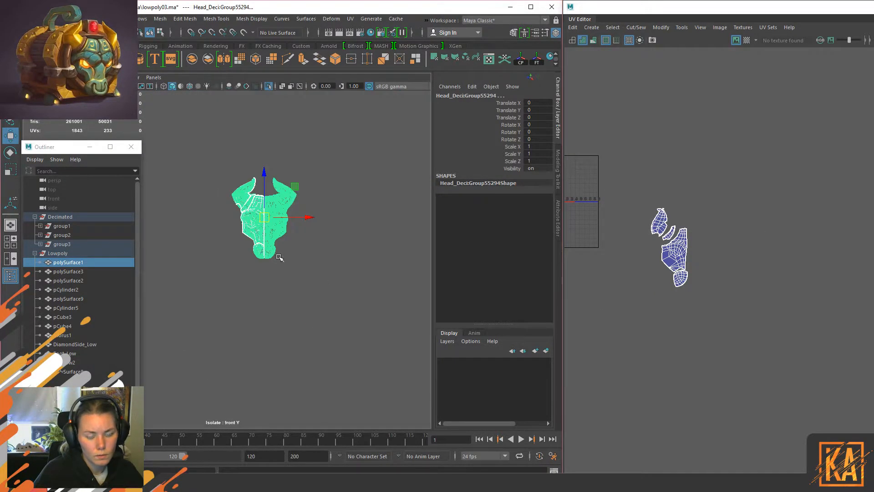
key(f)
alt+middle_drag(295, 273, 366, 182)
scroll(280, 330, up, 4)
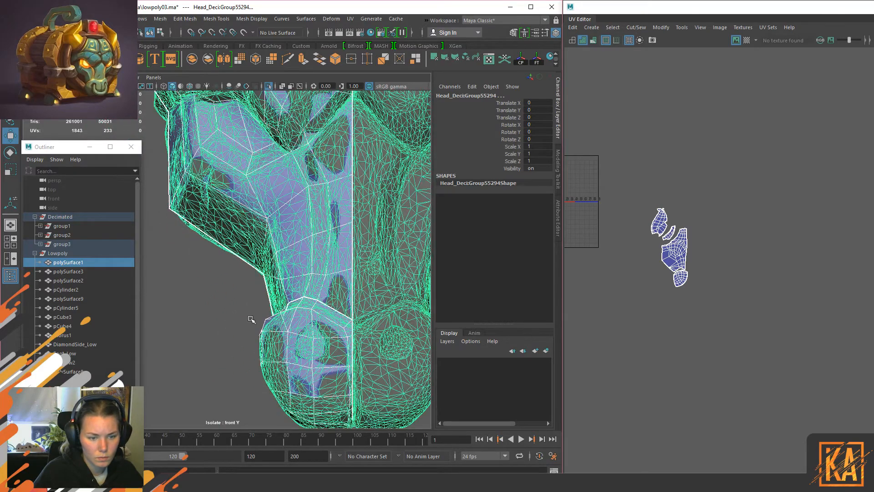
Step: Move the lower snout vertices of polySurface1 slightly down to match the decimated head's chin
shift+click(268, 321)
alt+middle_drag(268, 321, 327, 231)
right_click(218, 221)
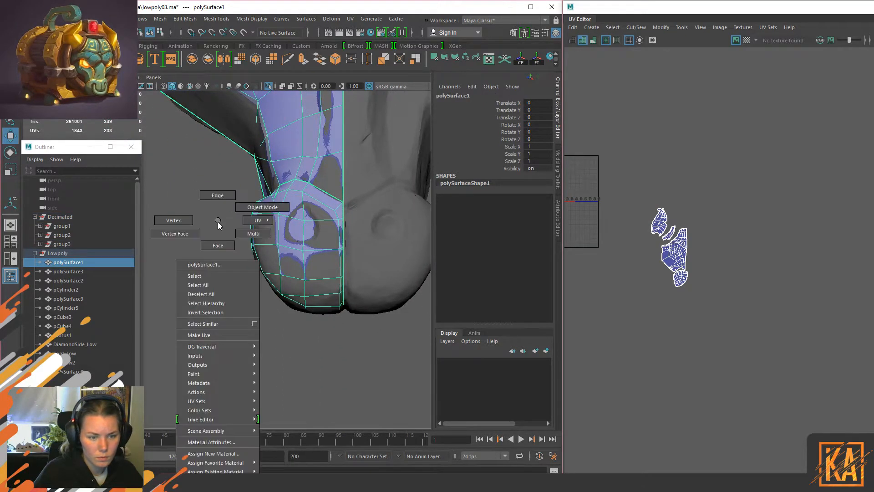
click(174, 220)
drag(234, 263, 366, 321)
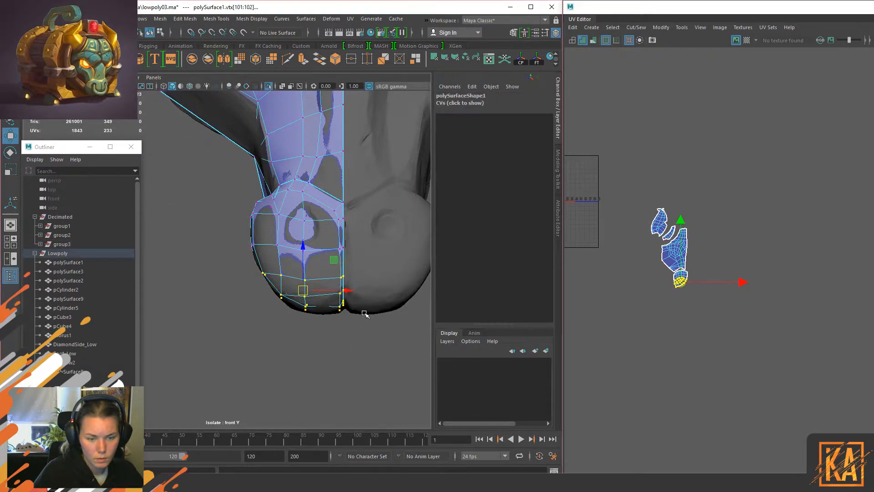
drag(305, 247, 307, 250)
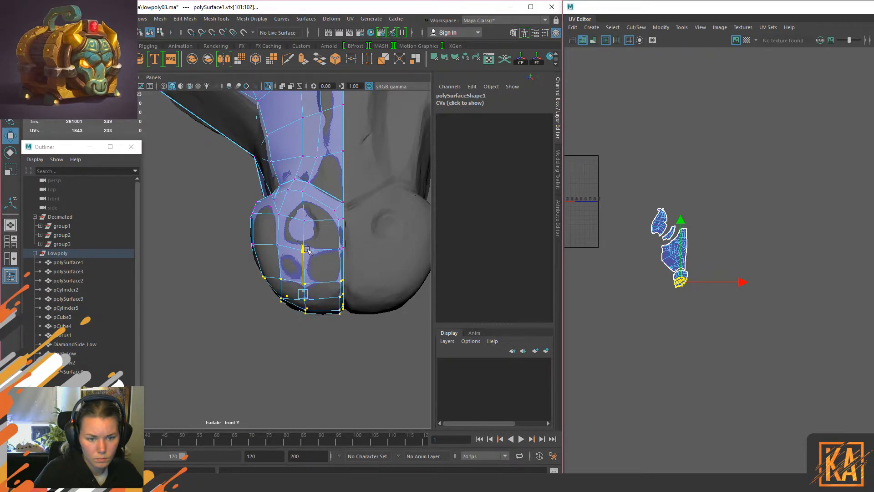
Step: Raise the two middle vertices on the centre column of the snout slightly
right_drag(198, 220, 172, 215)
click(199, 266)
click(303, 250)
shift+click(304, 283)
drag(303, 217, 302, 215)
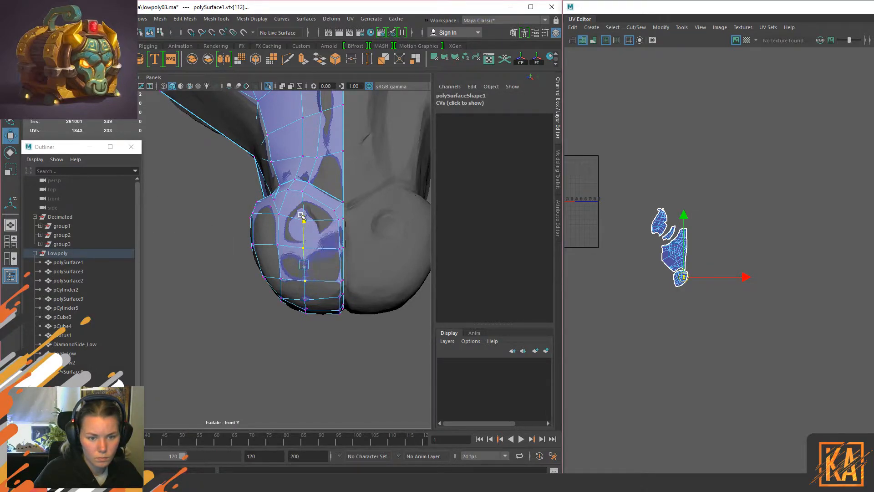
Step: Leave vertex editing, return to the perspective view and show the full scene with the Lowpoly group selected
right_drag(177, 221, 196, 207)
click(186, 229)
key(space)
drag(201, 221, 204, 196)
scroll(252, 235, down, 3)
alt+drag(252, 236, 232, 237)
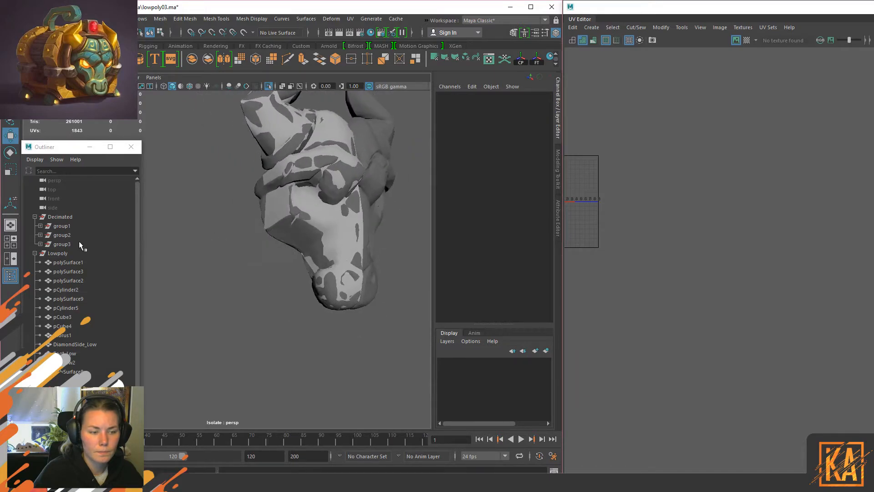
click(67, 253)
key(ctrl+1)
Step: Examine how the Lowpoly chest and its curved end rim fit the decimated meshes from several sides
alt+drag(342, 244, 320, 180)
alt+middle_drag(669, 194, 742, 193)
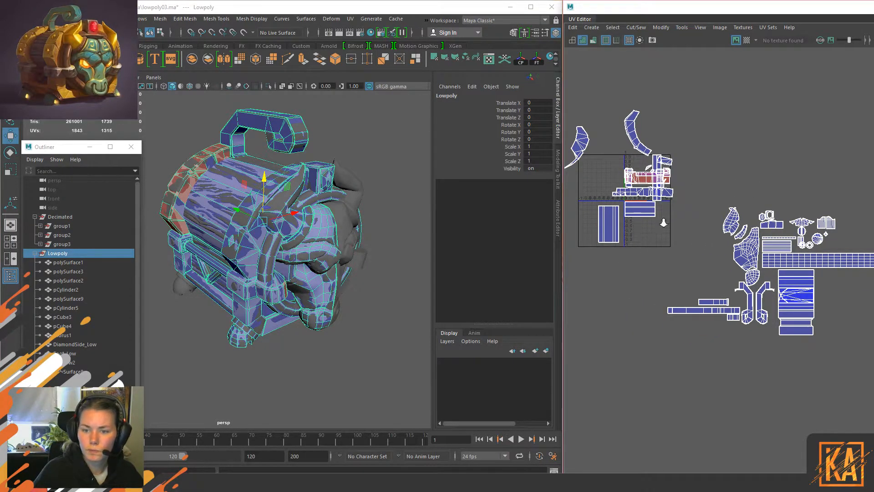
scroll(663, 223, down, 2)
alt+drag(314, 218, 287, 218)
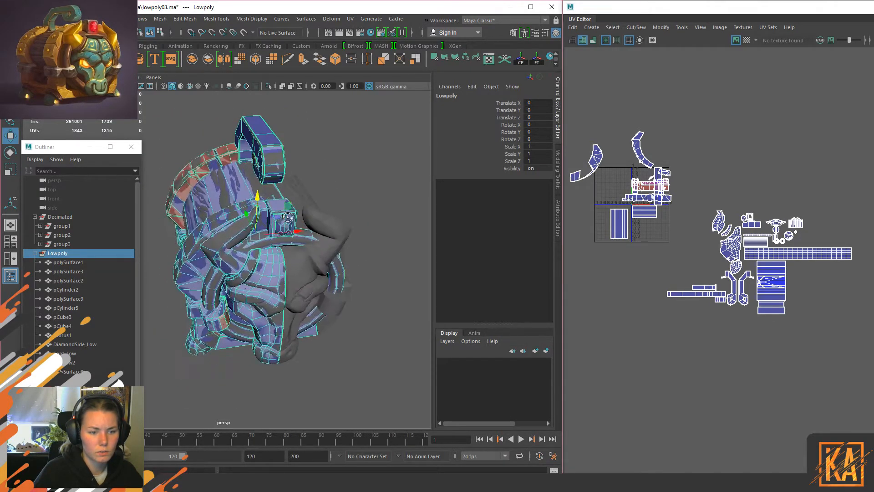
alt+middle_drag(246, 225, 282, 285)
scroll(281, 285, up, 5)
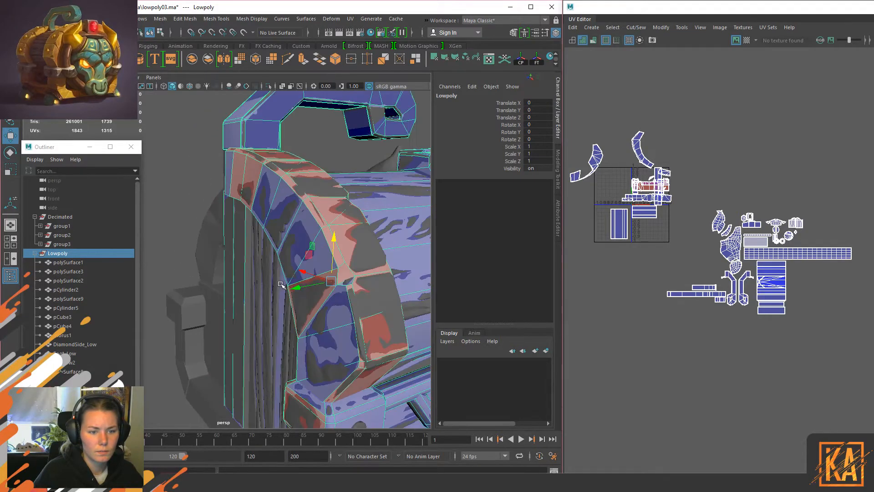
alt+drag(311, 251, 380, 267)
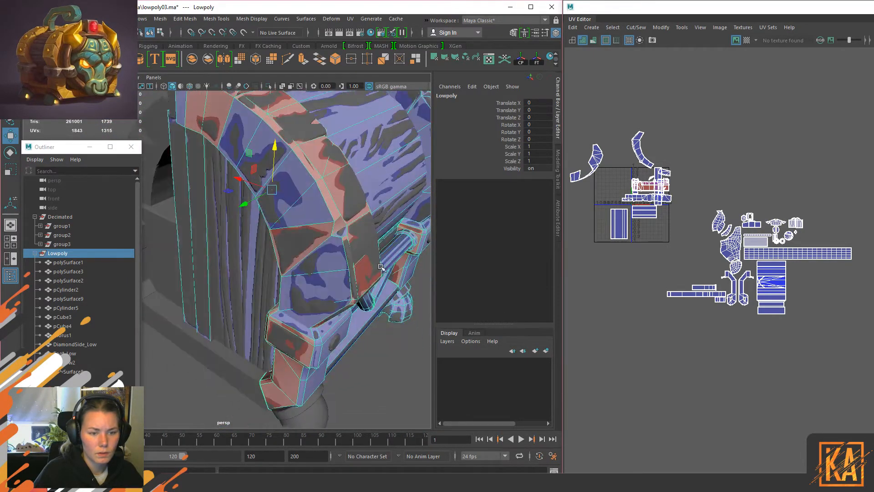
Step: Isolate the curved rim polySurface9 and examine its open end edges against the surrounding parts
click(324, 191)
alt+drag(323, 191, 254, 289)
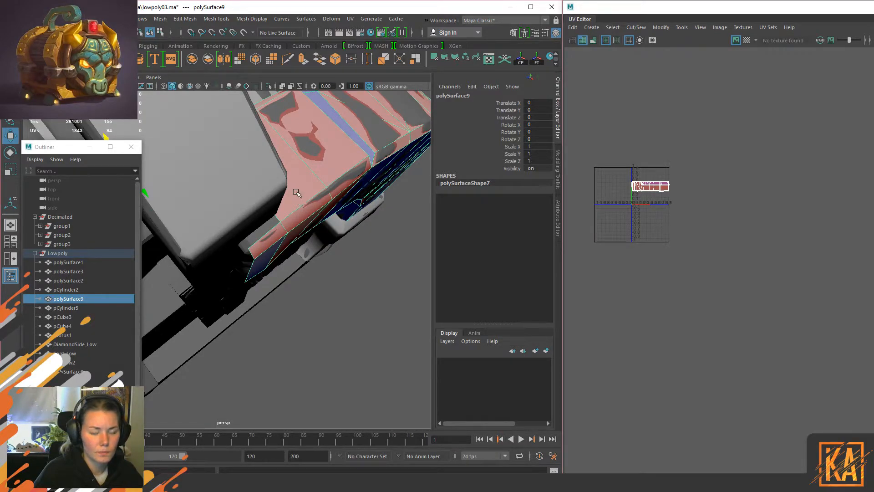
key(ctrl+1)
right_drag(296, 192, 279, 208)
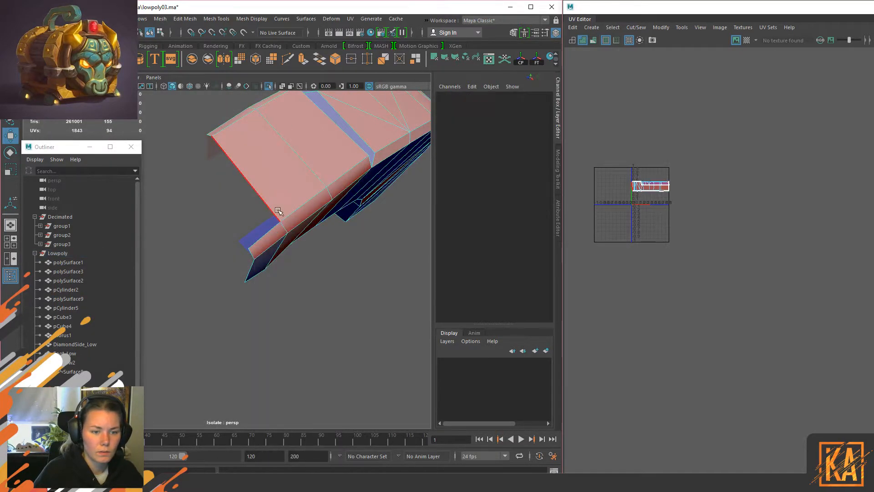
alt+drag(279, 208, 339, 189)
click(316, 125)
alt+drag(318, 129, 294, 199)
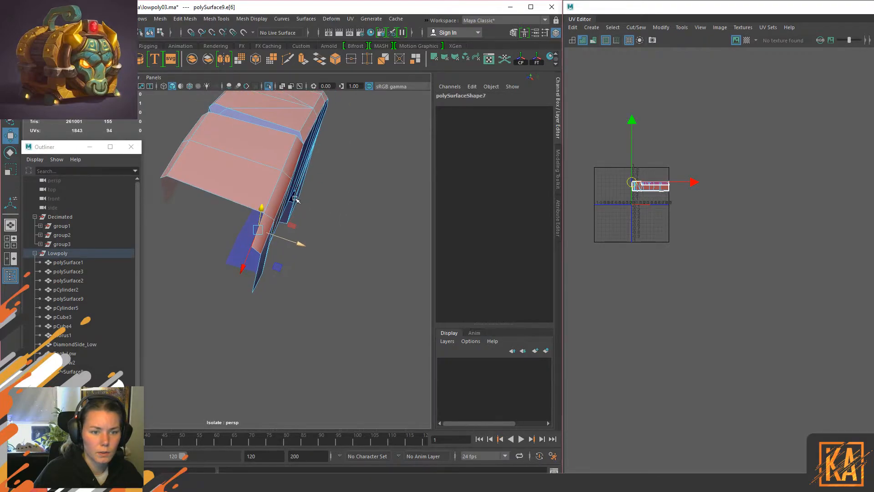
right_drag(276, 169, 342, 124)
key(ctrl+1)
Step: Extrude the open end edge of the curved rim's underside outward past the corner and adjust the height of the new strip
alt+drag(288, 274, 244, 217)
alt+middle_drag(243, 217, 257, 358)
alt+right_drag(257, 357, 282, 386)
alt+drag(282, 386, 276, 270)
click(227, 253)
shift+right_drag(228, 253, 228, 269)
drag(257, 242, 214, 261)
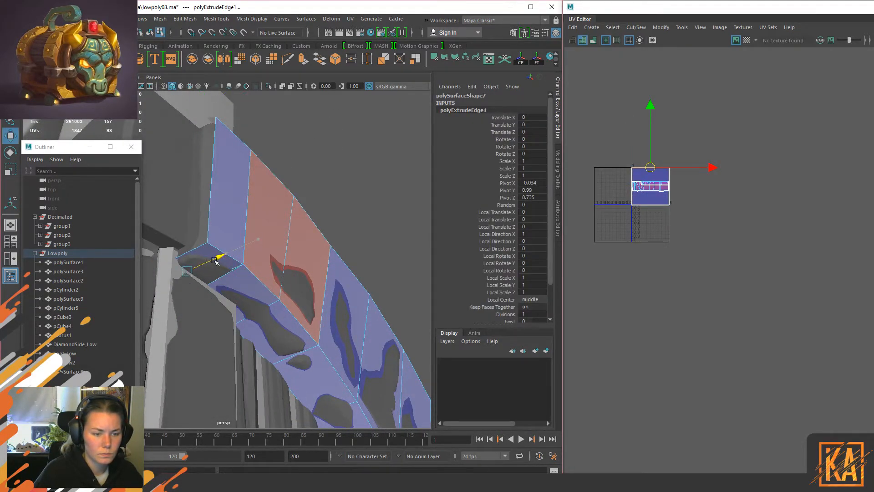
click(182, 247)
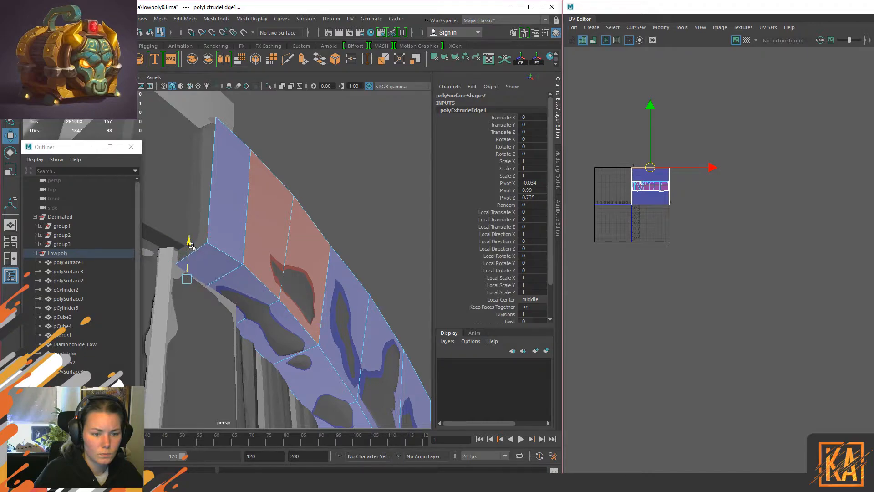
Step: Extrude the open end edge along the rim's upper bevel into a narrow strip beside the top face
alt+drag(310, 190, 264, 227)
click(228, 168)
shift+right_drag(227, 169, 223, 187)
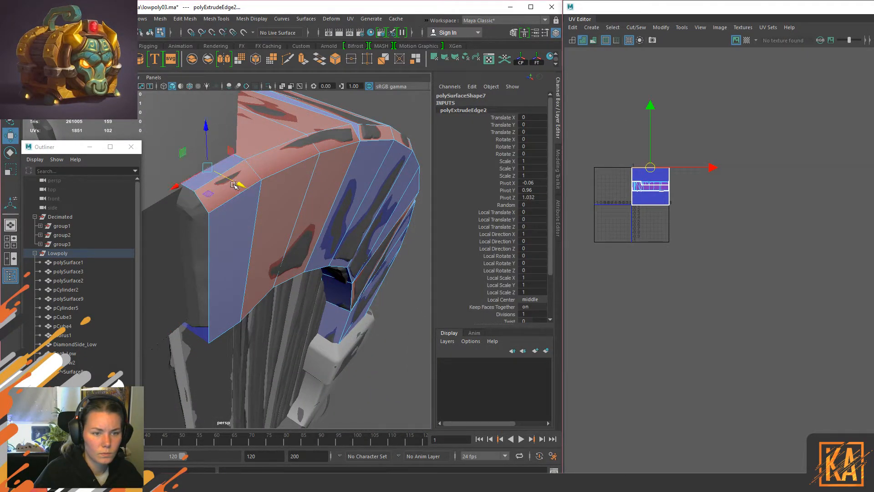
alt+drag(273, 144, 257, 157)
Step: Cut a new edge on the rim's top from the bevel vertex to the inner corner of the extruded strip
right_drag(267, 140, 211, 138)
alt+drag(211, 138, 246, 134)
click(323, 162)
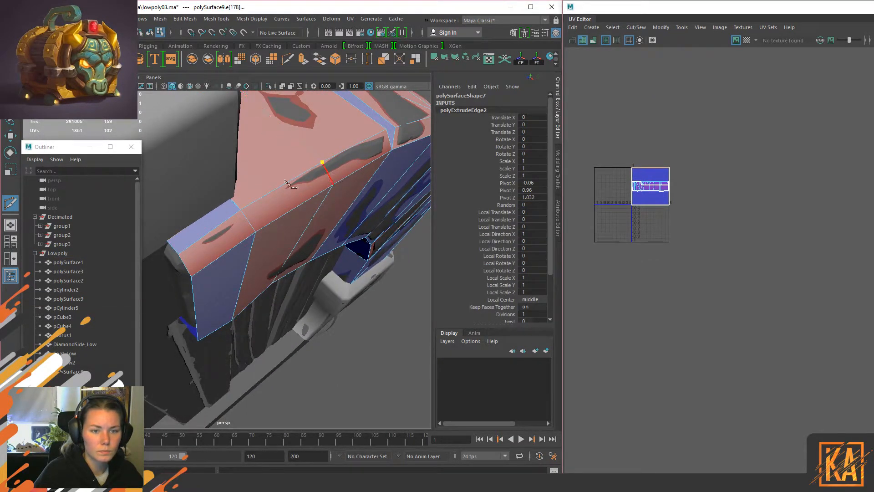
click(232, 199)
key(w)
right_drag(281, 150, 281, 125)
scroll(275, 204, down, 5)
key(ctrl+1)
key(ctrl+1)
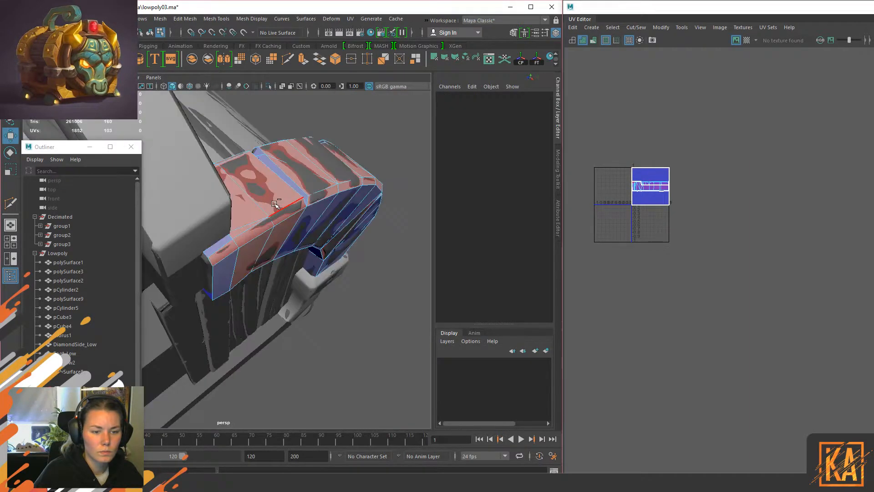
Step: Isolate the rim and target-weld the loose vertex where the upper extruded strip meets the top face
right_drag(322, 185, 343, 178)
click(244, 244)
key(ctrl+1)
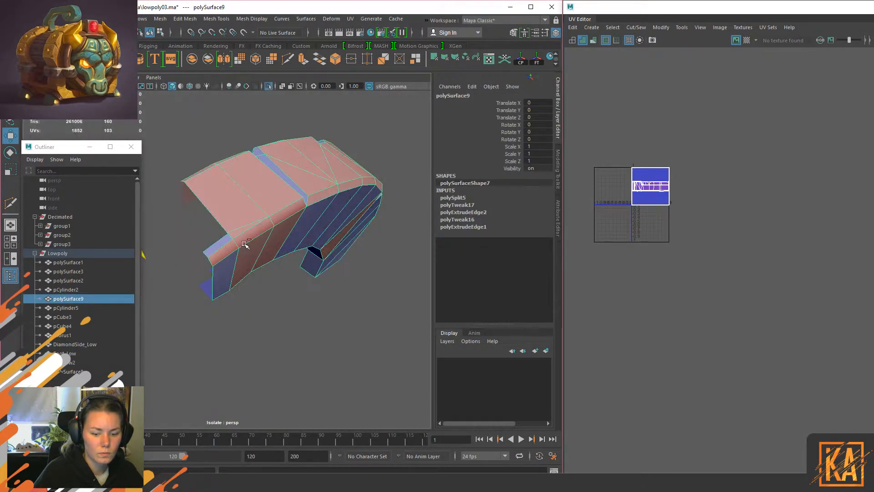
scroll(244, 244, up, 3)
right_drag(236, 210, 199, 192)
click(231, 215)
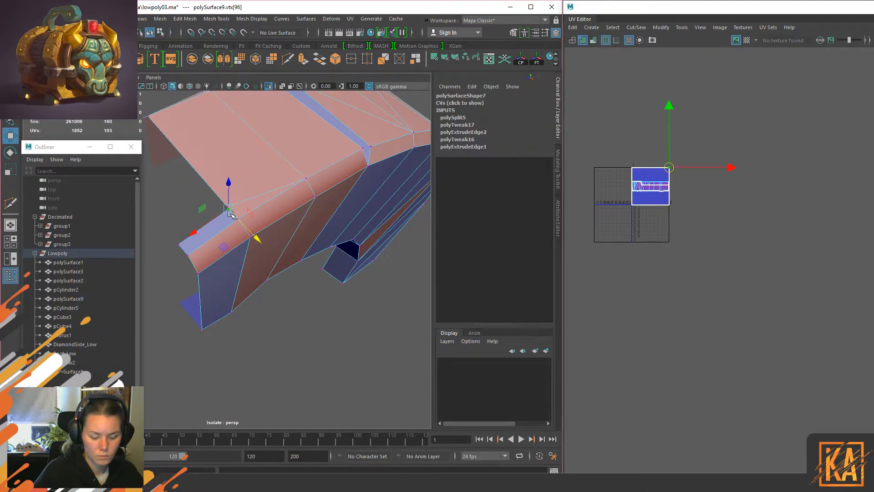
key(f)
scroll(233, 233, up, 8)
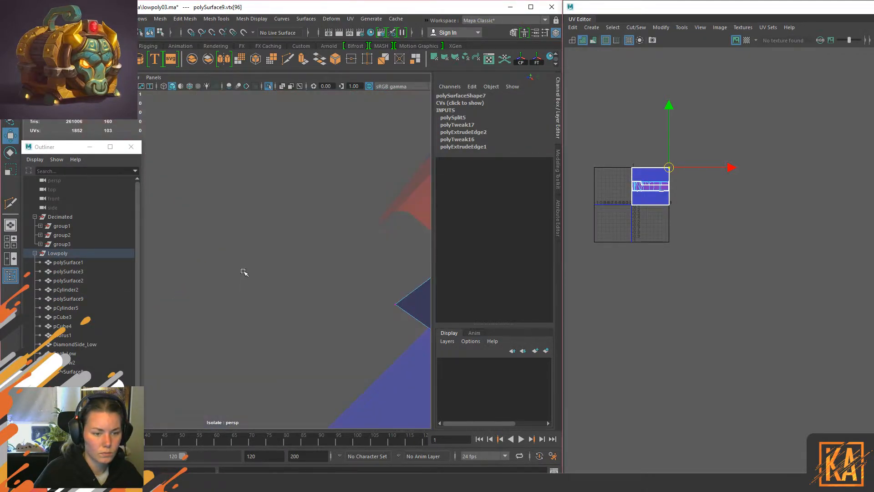
scroll(241, 273, down, 4)
shift+right_drag(241, 273, 238, 221)
drag(227, 259, 223, 250)
Step: Weld the underside strip's loose vertex to its neighbour and snap the strip's free corner into line with the adjoining faces
scroll(250, 285, down, 6)
alt+drag(250, 291, 238, 262)
click(205, 284)
shift+right_drag(235, 249, 233, 196)
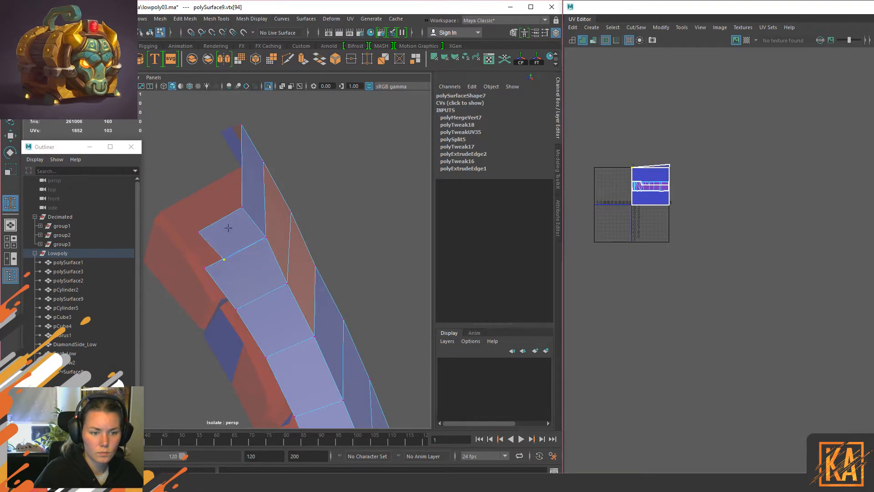
drag(198, 267, 198, 267)
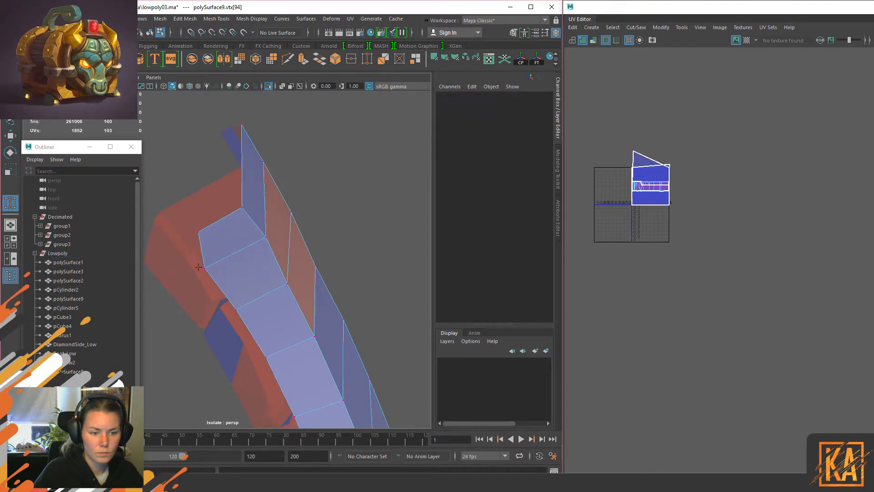
click(201, 232)
key(v)
drag(225, 220, 215, 263)
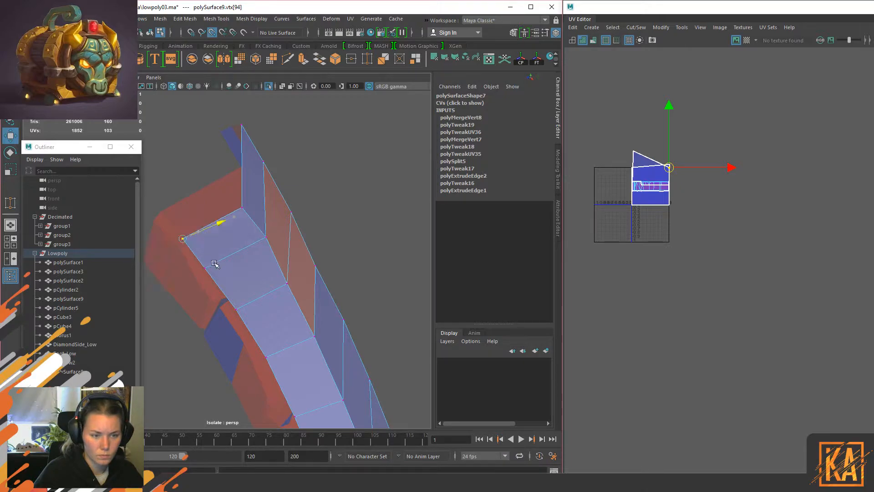
Step: Delete the rim's construction history and show the whole scene again
alt+drag(293, 196, 230, 226)
right_drag(230, 226, 304, 166)
key(alt+shift+d)
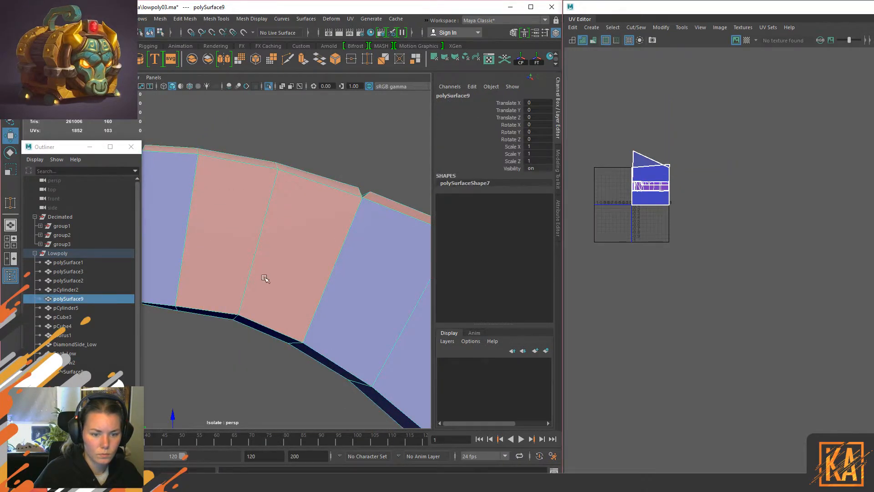
scroll(263, 277, down, 5)
key(ctrl+1)
Step: Isolate the rim together with its decimated bow mesh and switch to the back view
scroll(264, 279, up, 6)
right_drag(276, 210, 227, 210)
click(250, 264)
alt+drag(322, 218, 312, 223)
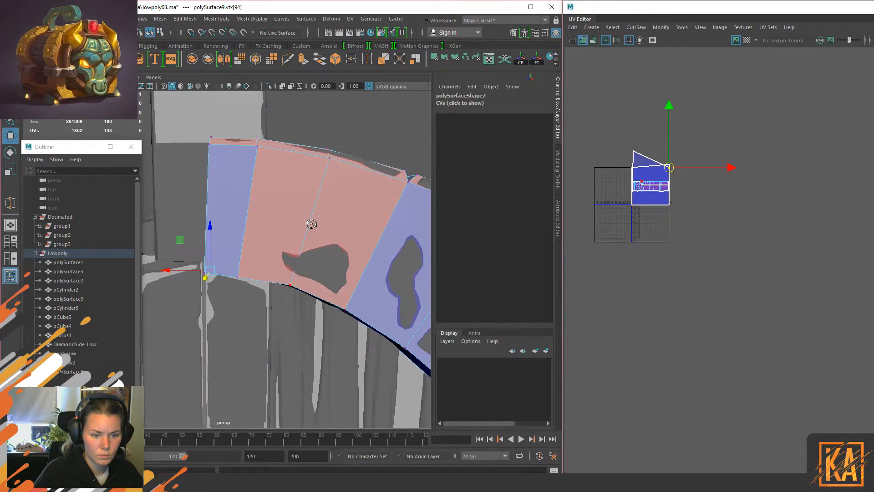
right_drag(305, 181, 364, 138)
shift+click(360, 161)
key(ctrl+1)
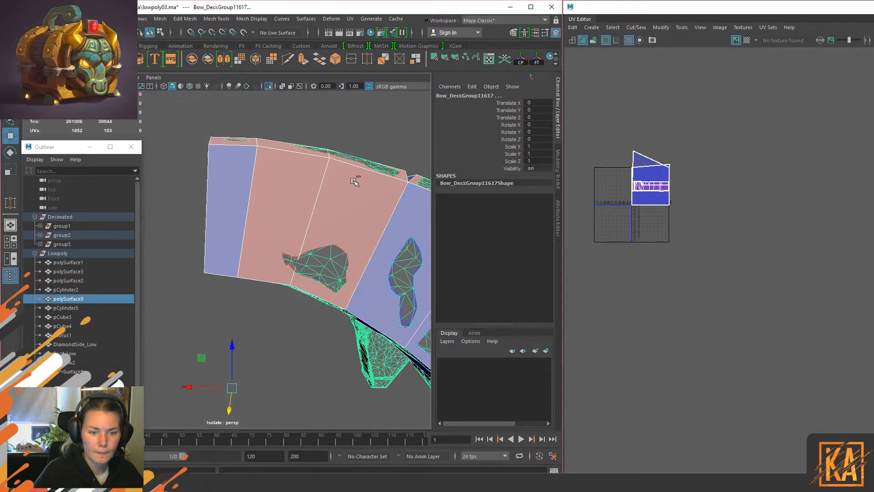
key(space)
drag(352, 186, 309, 198)
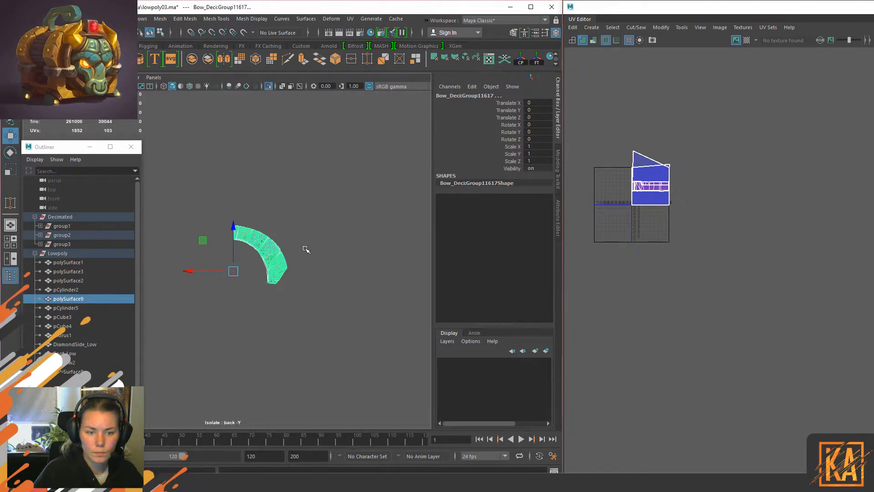
Step: Slightly raise the first inner-arc vertices beside the rim's end so the lower edge follows the decimated mesh
scroll(306, 273, up, 10)
alt+middle_drag(273, 230, 168, 306)
scroll(260, 304, up, 4)
alt+middle_drag(191, 245, 261, 301)
scroll(254, 234, up, 3)
click(216, 237)
right_drag(269, 204, 230, 211)
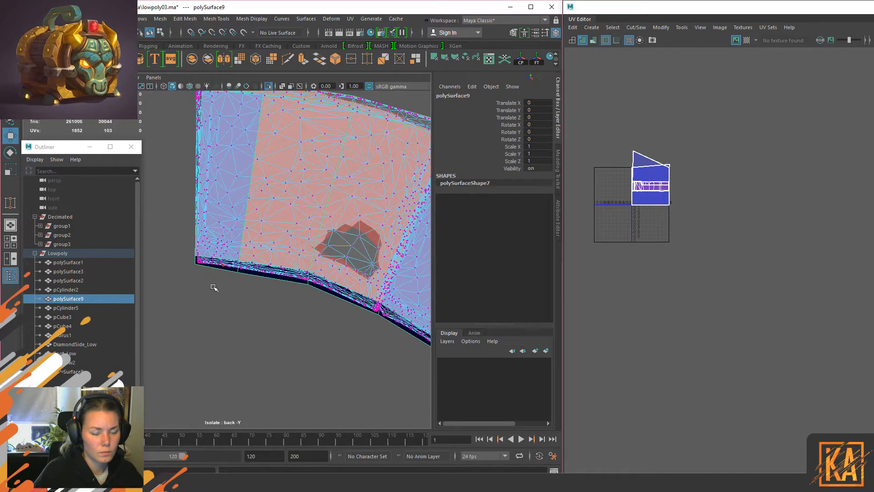
click(64, 254)
right_drag(254, 253, 171, 260)
click(209, 238)
click(193, 257)
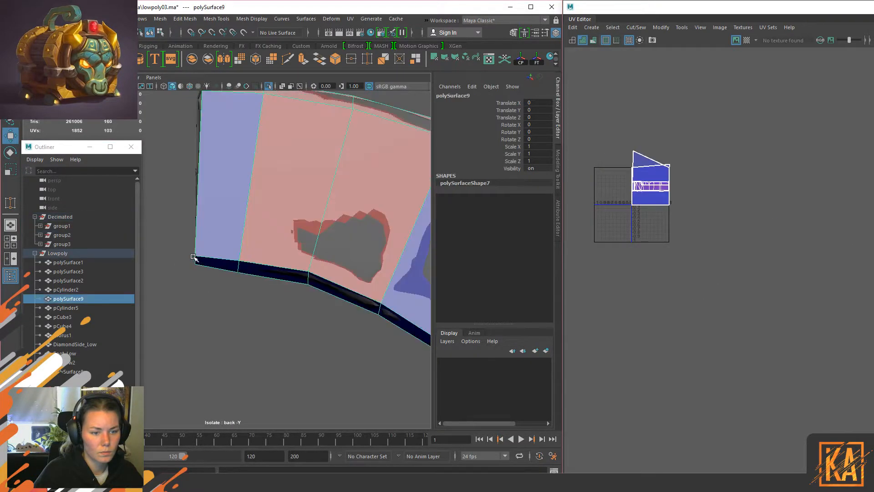
right_drag(668, 266, 614, 274)
click(249, 266)
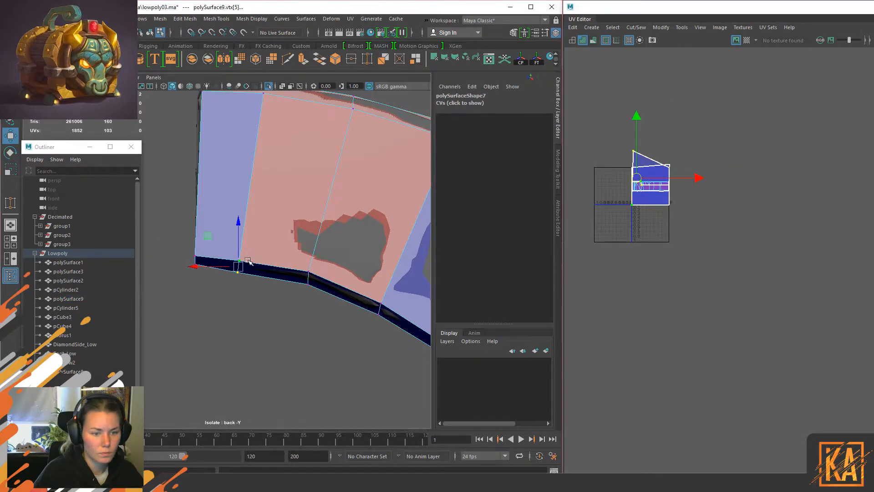
drag(235, 228, 240, 220)
click(313, 268)
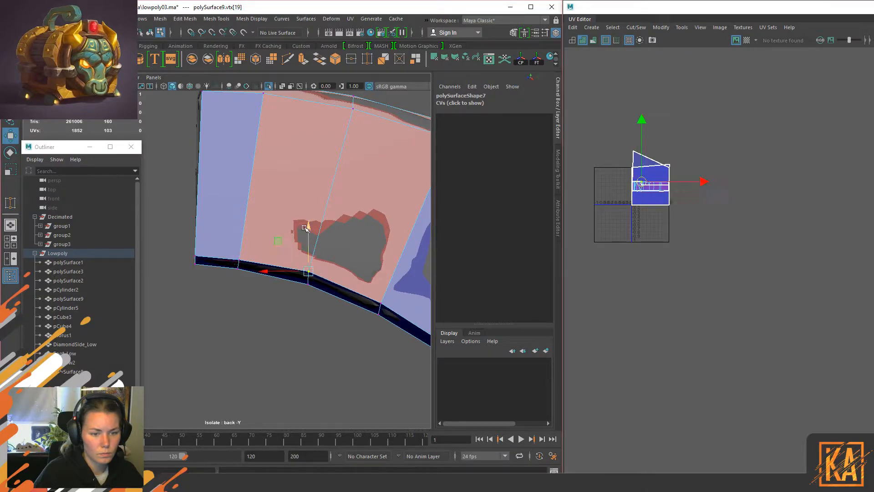
alt+middle_drag(334, 322, 177, 211)
alt+middle_drag(268, 294, 284, 250)
alt+right_drag(285, 250, 317, 331)
alt+right_drag(279, 273, 328, 341)
right_drag(373, 182, 411, 118)
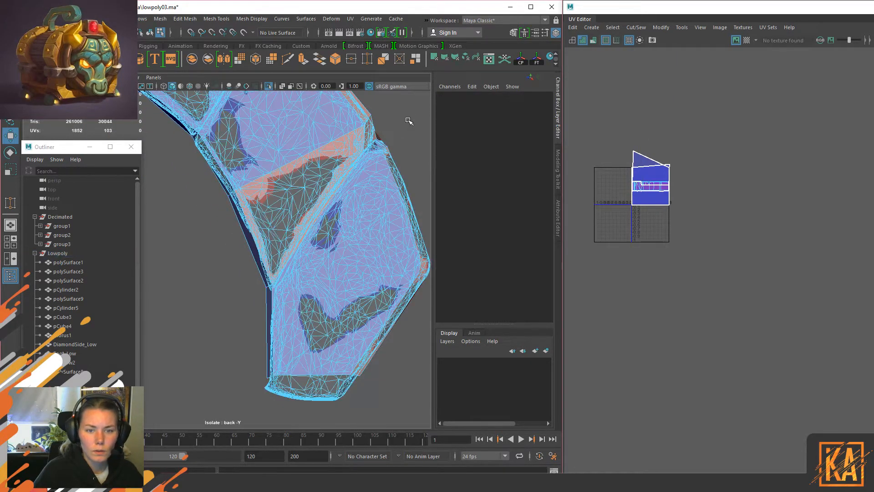
click(58, 253)
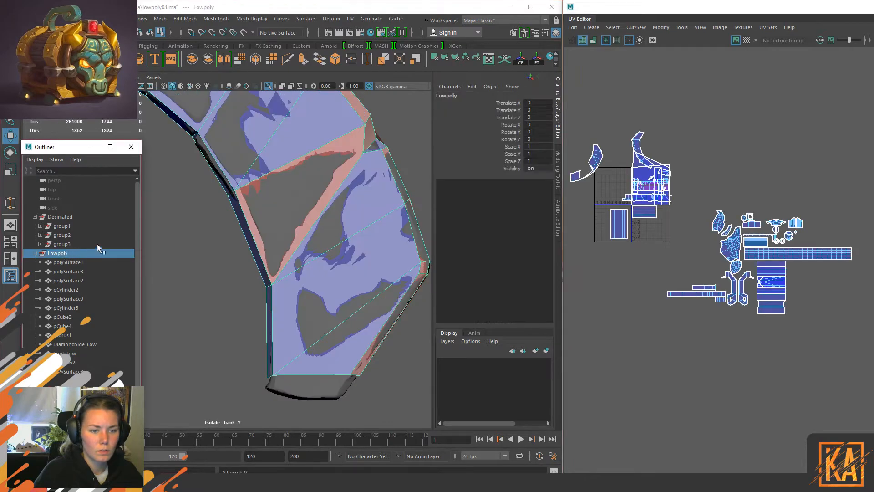
shift+right_drag(221, 236, 172, 239)
click(172, 237)
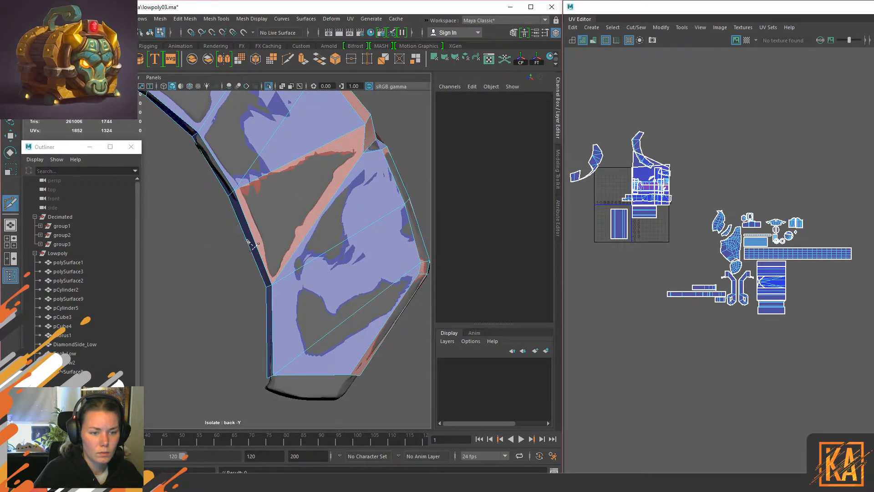
key(w)
right_drag(356, 164, 410, 118)
click(357, 167)
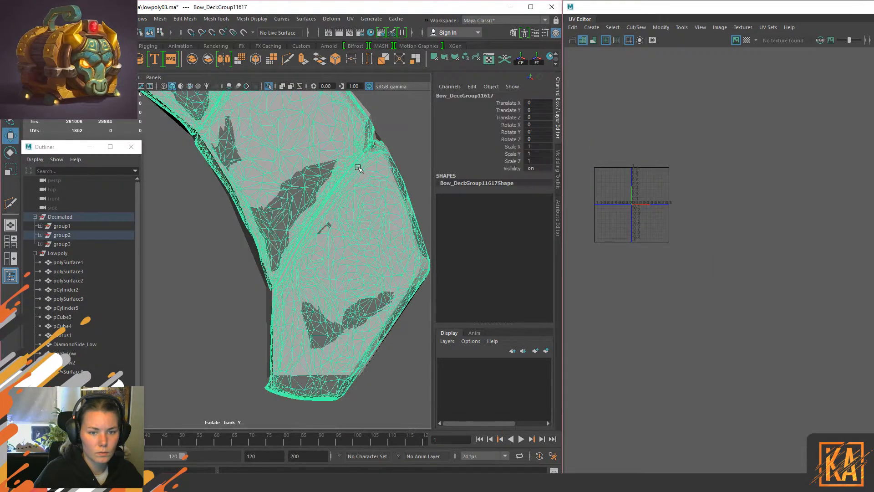
Step: Cut an edge across the rim's large triangular face from the outer notch vertex to the middle of the inner edge
click(369, 115)
key(ctrl+1)
key(ctrl+1)
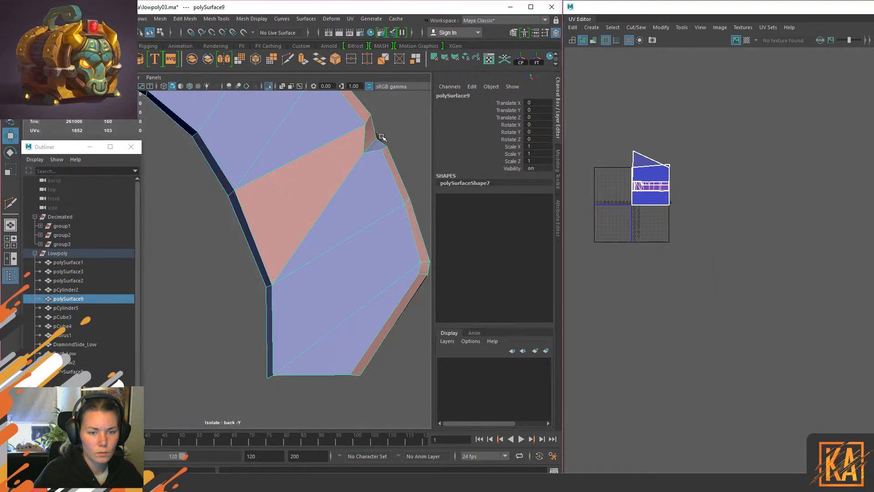
right_drag(382, 136, 356, 138)
click(363, 153)
shift+right_drag(350, 172, 327, 167)
click(363, 153)
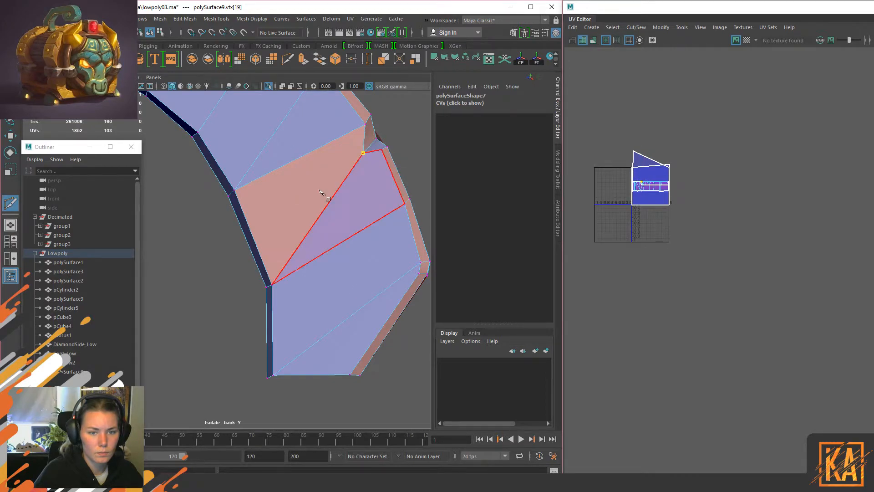
click(247, 241)
key(w)
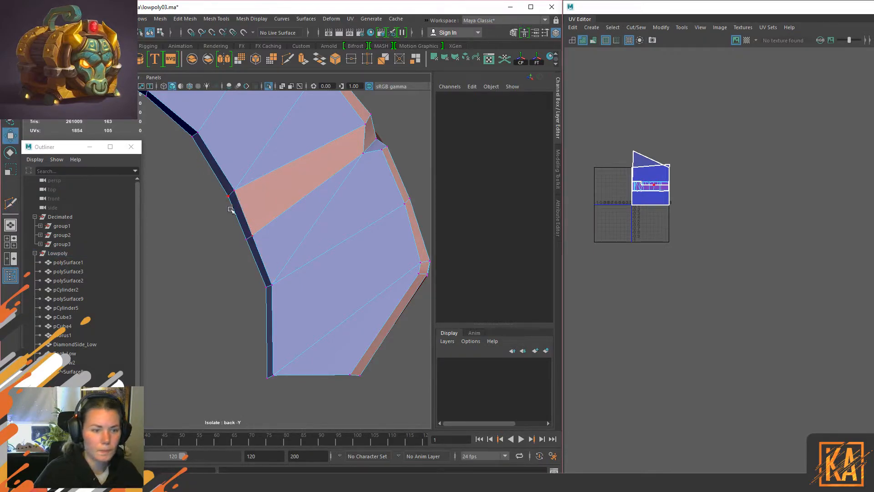
Step: Show the full scene and nudge the new inner vertex pair and the pair above it to round the inner arc
drag(227, 205, 262, 251)
key(ctrl+1)
middle_drag(217, 208, 221, 205)
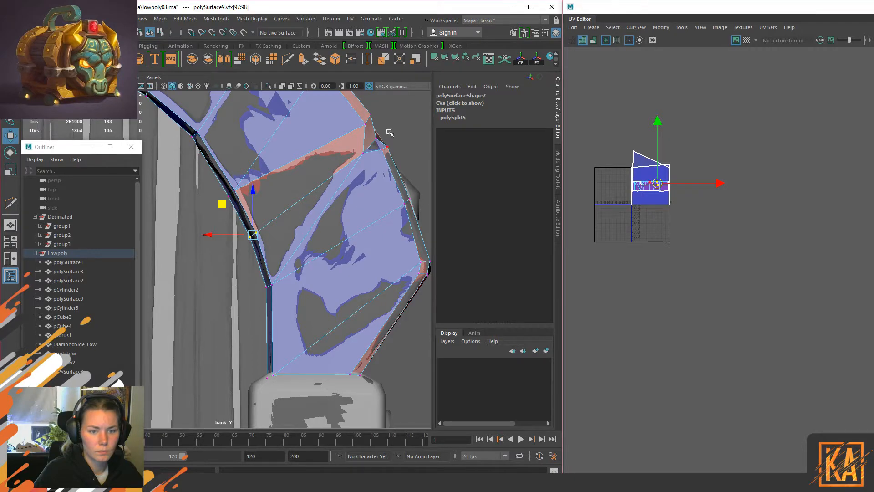
right_drag(390, 120, 379, 146)
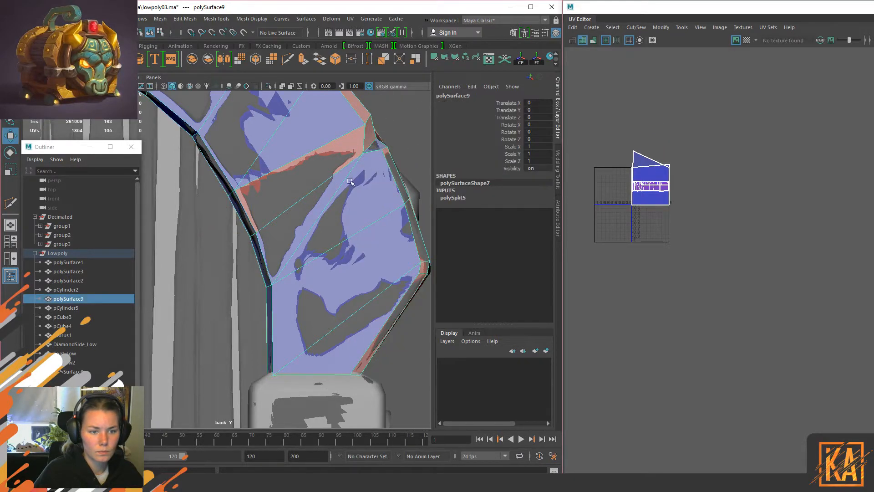
right_drag(405, 106, 378, 107)
drag(217, 173, 243, 202)
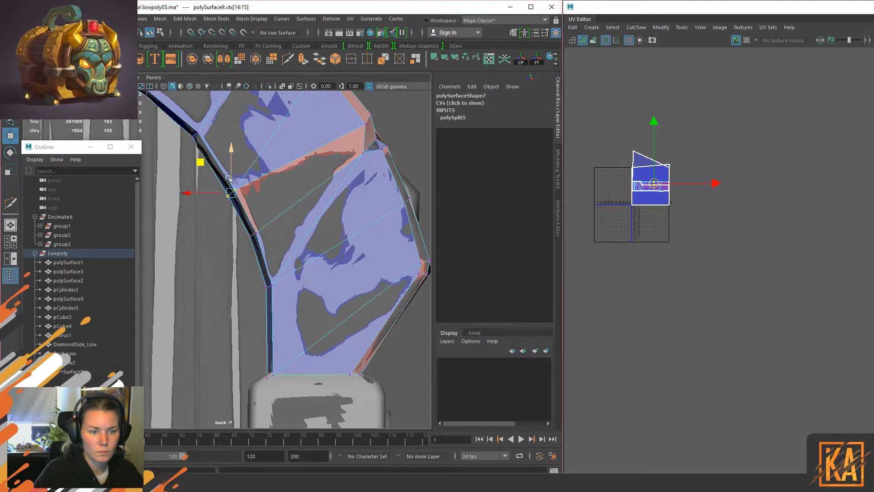
middle_drag(200, 161, 201, 158)
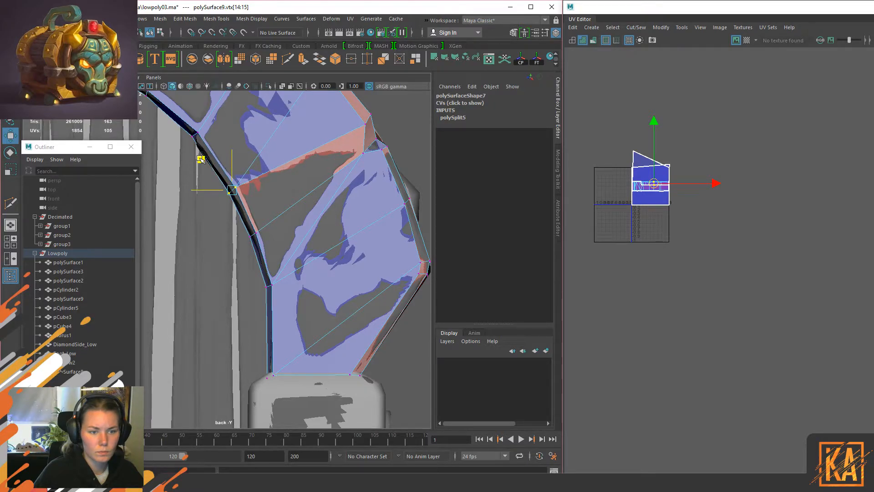
Step: Nudge two further vertex pairs midway along the rim's inner arc to smooth its curve
alt+middle_drag(241, 182, 378, 331)
drag(273, 236, 299, 263)
middle_drag(251, 216, 257, 217)
click(224, 205)
middle_drag(205, 184, 207, 190)
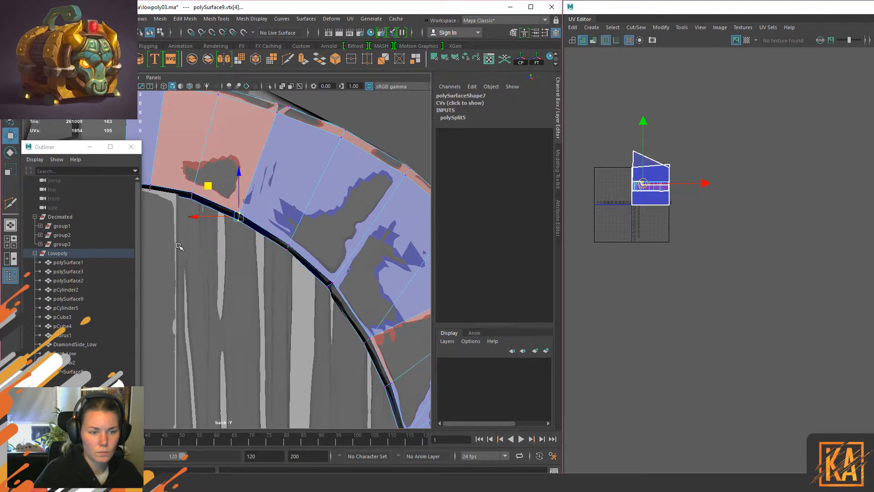
Step: Shift the two inner-arc vertex pairs nearest the rim's upper end away from that end to even out their spacing
scroll(178, 245, down, 10)
alt+right_drag(238, 243, 377, 436)
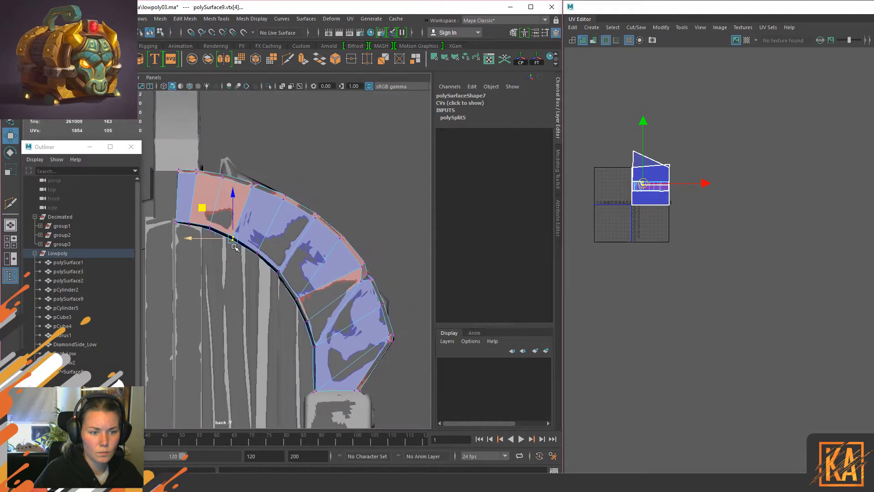
alt+right_drag(235, 246, 268, 256)
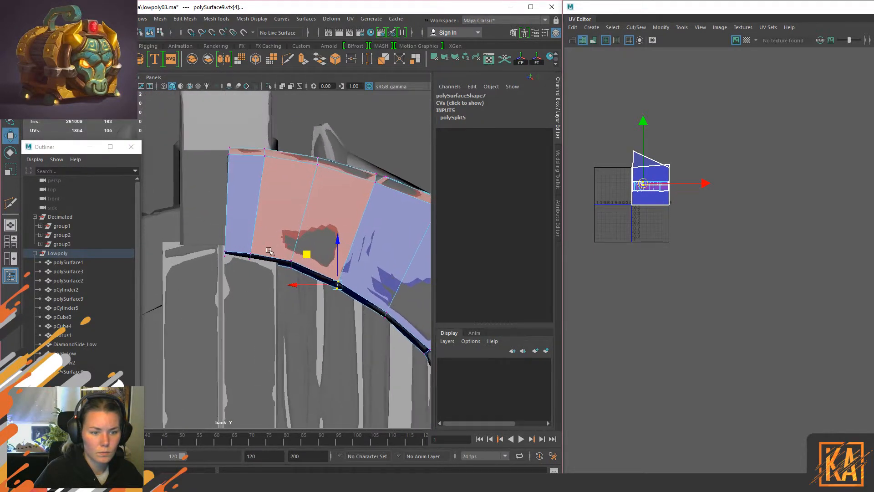
click(250, 254)
drag(218, 225, 227, 226)
drag(322, 286, 284, 250)
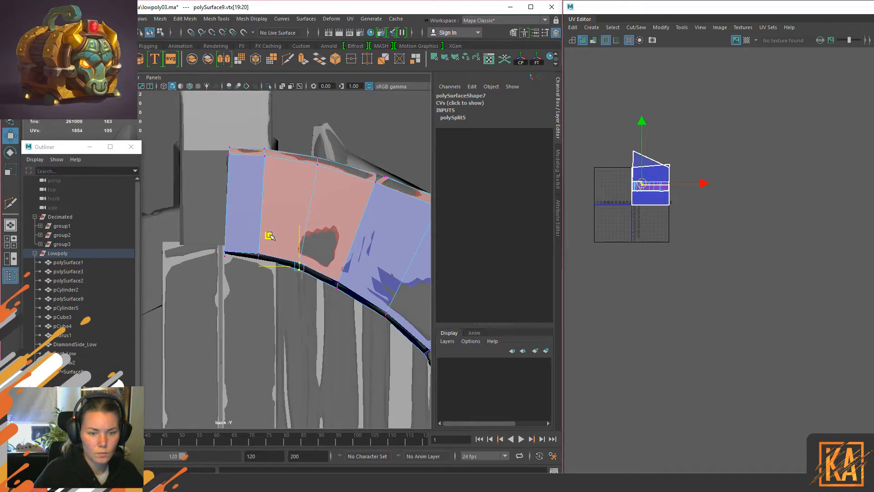
right_click(356, 127)
alt+right_drag(357, 127, 356, 201)
alt+drag(356, 200, 316, 212)
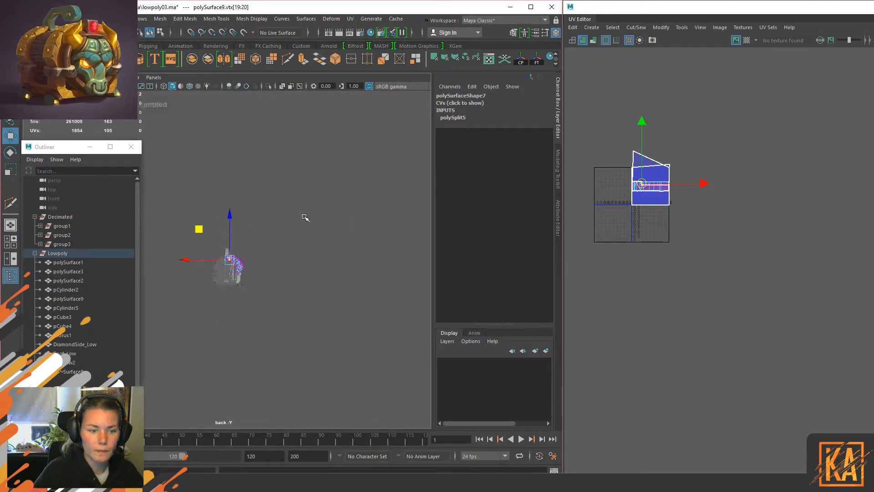
Step: Return to the perspective view, leave vertex editing on the curved rim, and delete its construction history
key(space)
alt+right_drag(254, 153, 292, 200)
right_drag(293, 200, 410, 105)
alt+drag(355, 160, 267, 225)
key(alt+shift+d)
Step: Select the trim band around the front of the chest lid, bring its UV shells into view, and delete its construction history
alt+right_drag(290, 260, 283, 230)
alt+drag(283, 230, 242, 290)
alt+middle_drag(242, 290, 296, 273)
alt+right_drag(296, 273, 275, 322)
click(385, 330)
alt+middle_drag(381, 330, 288, 285)
scroll(628, 232, up, 4)
alt+middle_drag(628, 233, 680, 342)
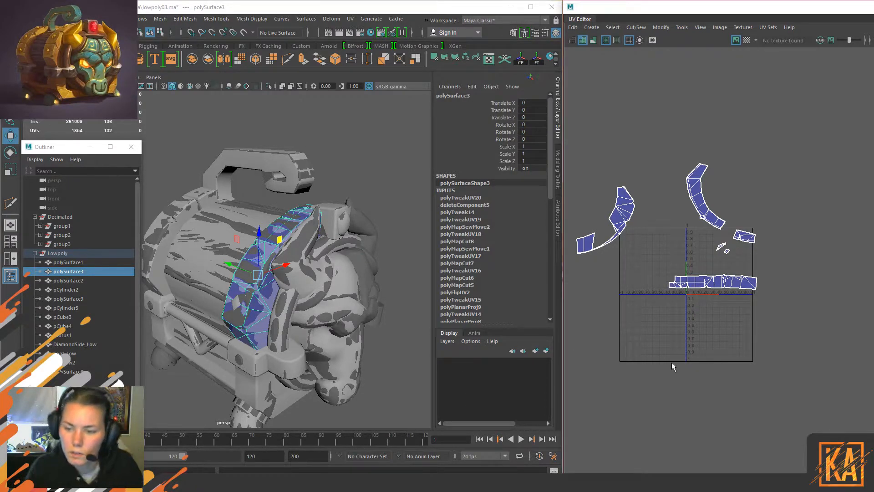
scroll(754, 296, up, 5)
scroll(756, 304, up, 1)
alt+middle_drag(713, 304, 857, 197)
alt+middle_drag(697, 251, 748, 220)
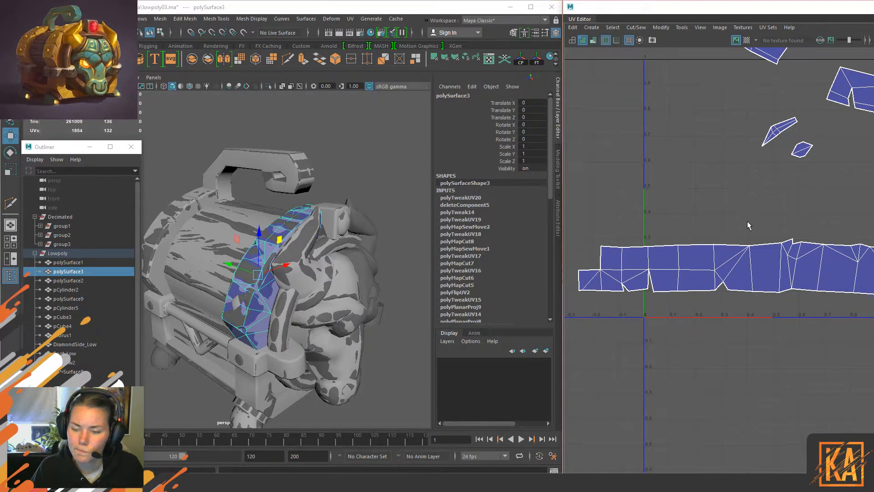
key(alt+shift+d)
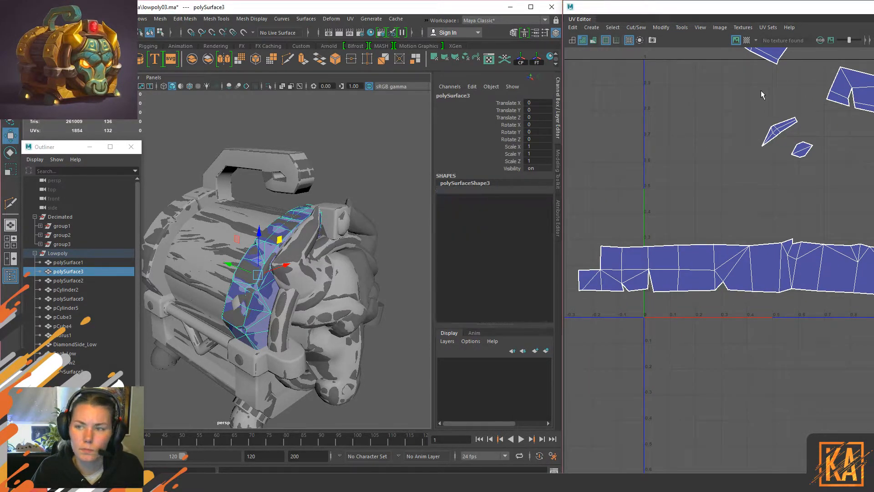
Step: Examine the UV distortion on the isolated trim band using the checker texture
click(747, 41)
alt+drag(337, 270, 388, 272)
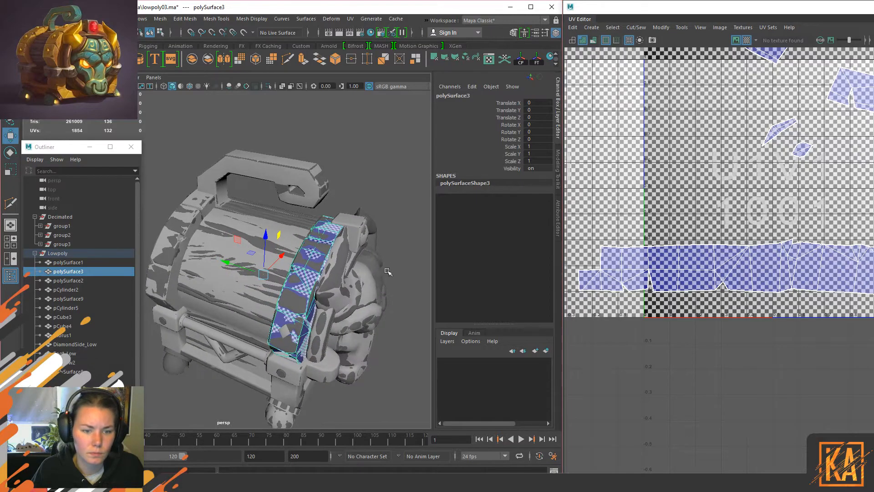
key(ctrl+1)
scroll(374, 260, up, 4)
alt+middle_drag(388, 251, 311, 208)
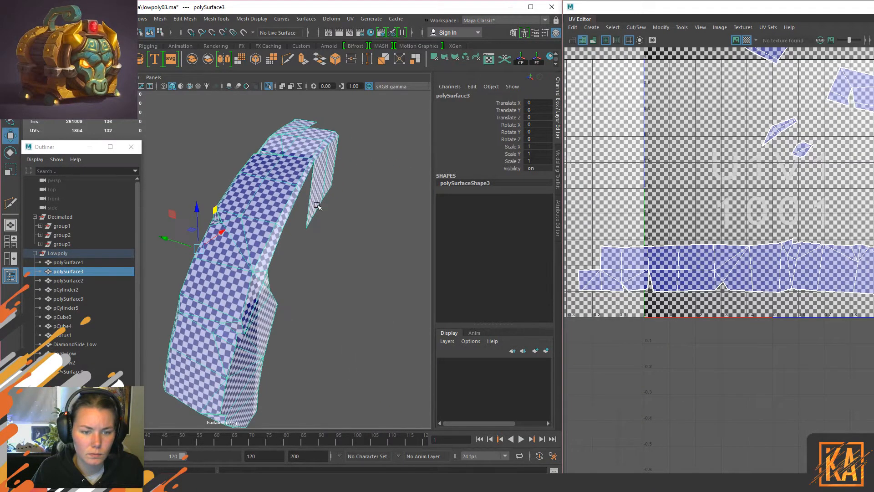
click(747, 40)
scroll(297, 148, up, 3)
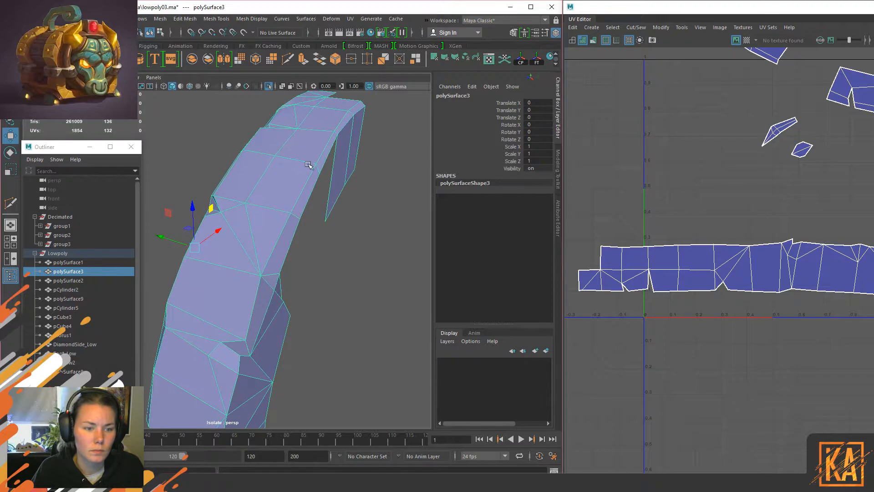
Step: With the full scene shown, weld the trim band's middle vertex beside the notch onto the vertex at its horn-side edge
right_drag(304, 156, 275, 159)
click(255, 208)
key(ctrl+1)
alt+drag(257, 210, 265, 234)
key(q)
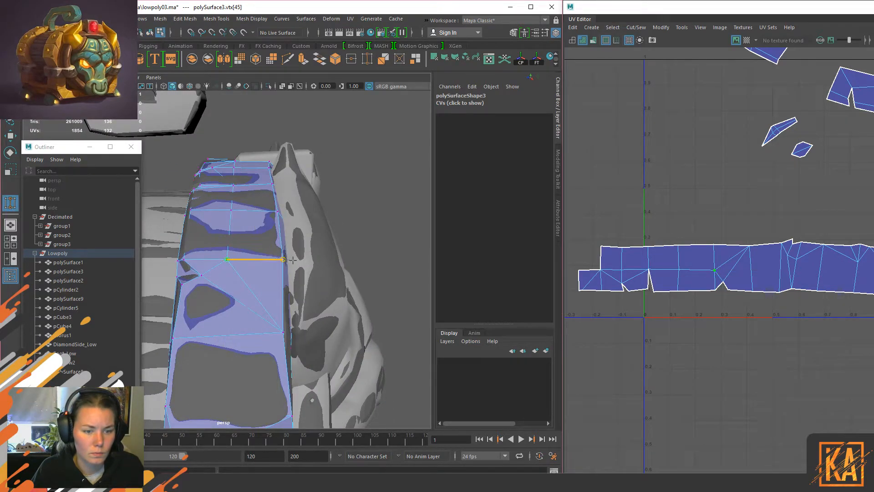
drag(292, 260, 292, 260)
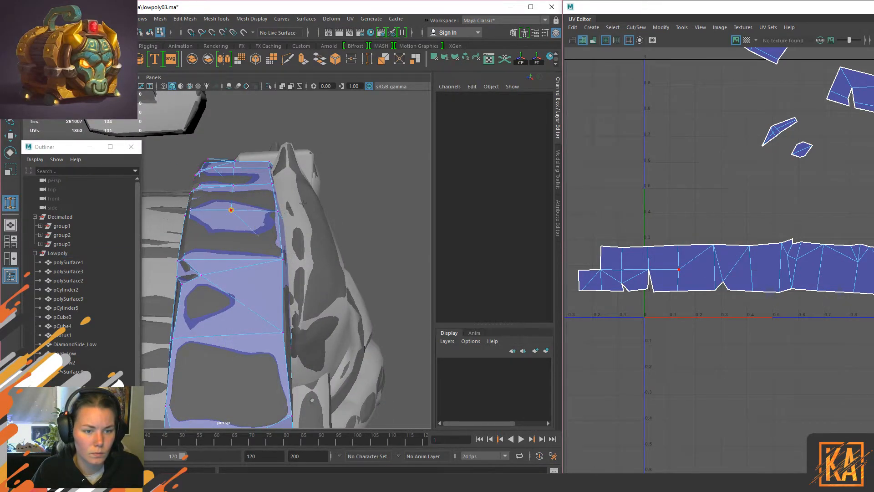
alt+drag(303, 204, 251, 199)
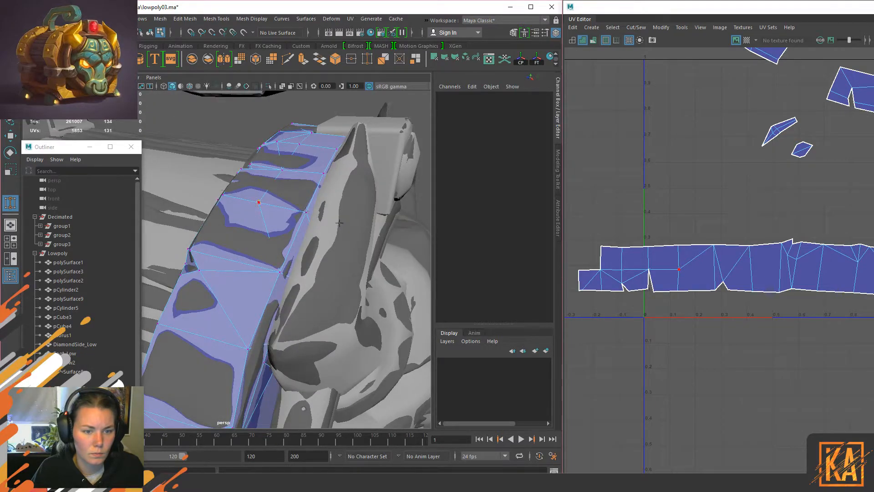
key(w)
click(260, 202)
shift+right_drag(259, 203, 270, 165)
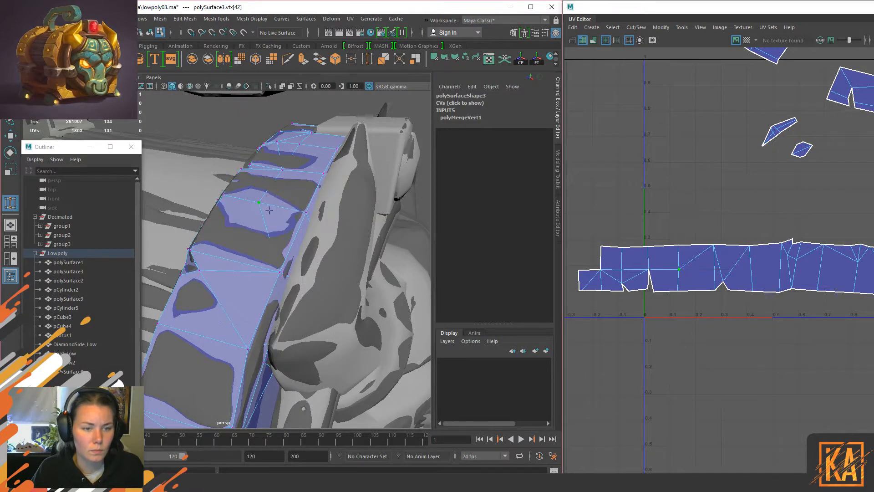
click(269, 210)
alt+drag(283, 136, 299, 152)
key(w)
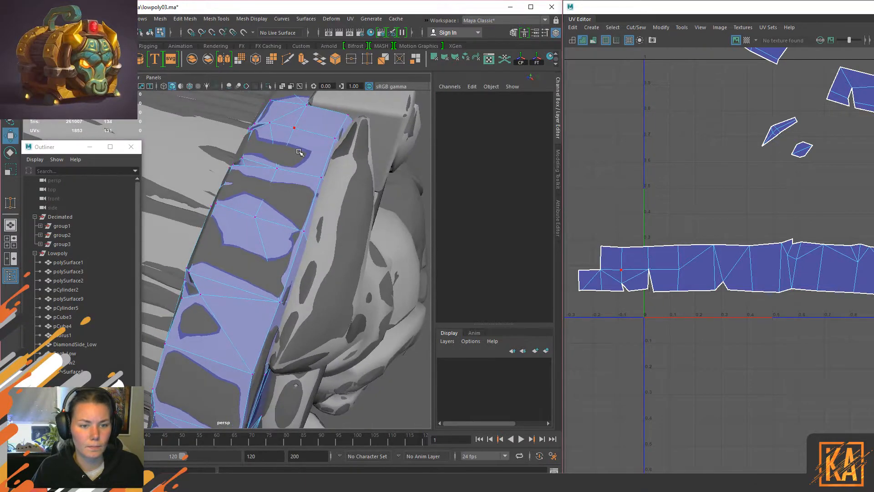
Step: Isolate the trim band and weld the next middle vertex above the notch onto the vertex at its horn-side edge
click(374, 103)
click(330, 123)
key(ctrl+1)
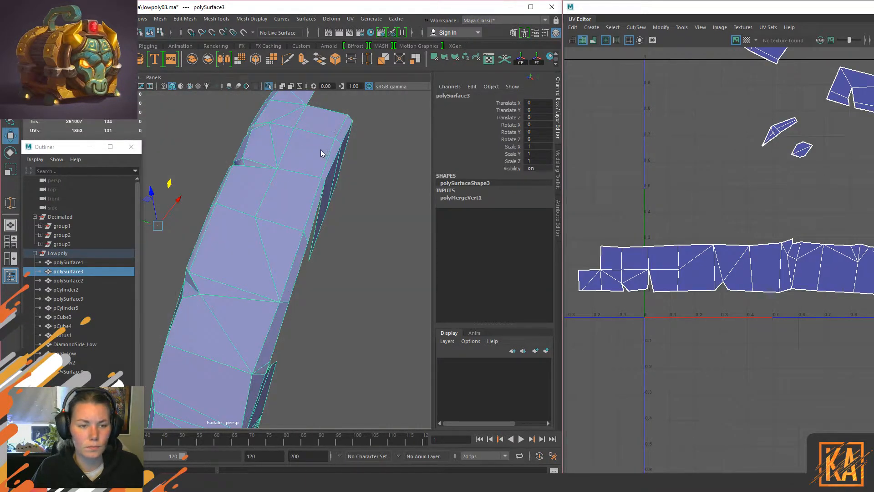
right_drag(263, 227, 263, 203)
click(254, 217)
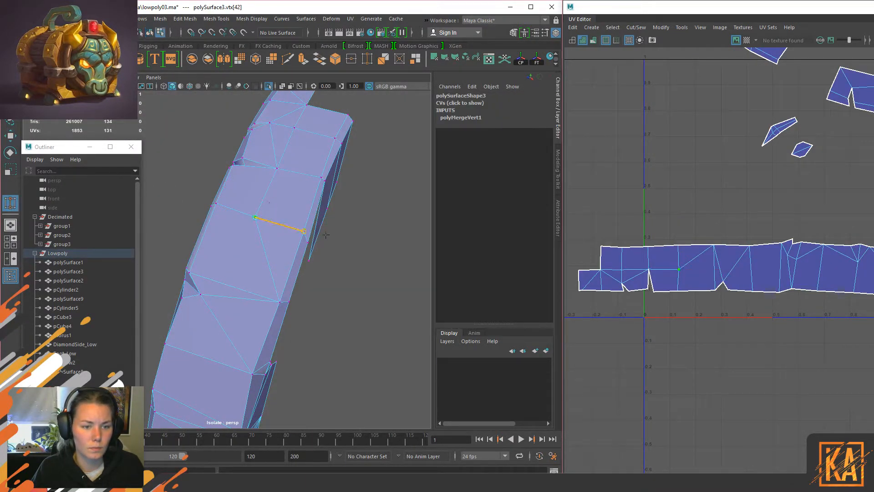
drag(324, 234, 323, 233)
Step: Finish welding on the trim band, delete its construction history, and show the full scene
alt+drag(340, 145, 358, 134)
key(w)
right_drag(334, 164, 403, 117)
key(alt+shift+d)
key(ctrl+1)
scroll(325, 232, down, 4)
alt+drag(318, 241, 266, 283)
Step: Examine the long horizontal UV strip alongside the matching faces and UV borders of the trim band in the scene
alt+middle_drag(750, 253, 684, 259)
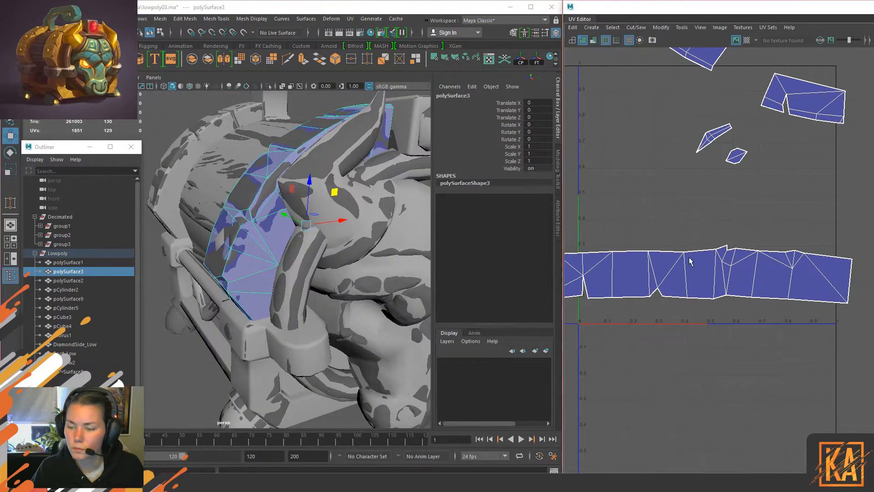
right_drag(770, 248, 673, 180)
click(673, 276)
right_click(683, 253)
click(682, 228)
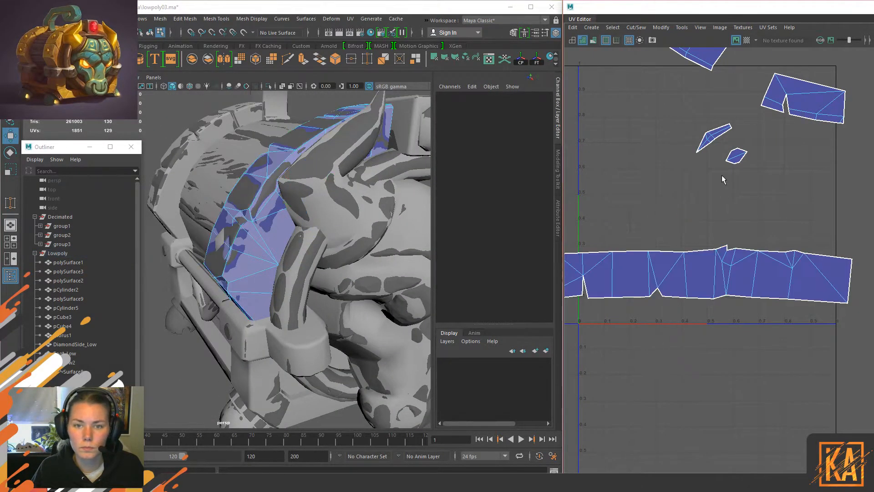
scroll(523, 67, down, 1)
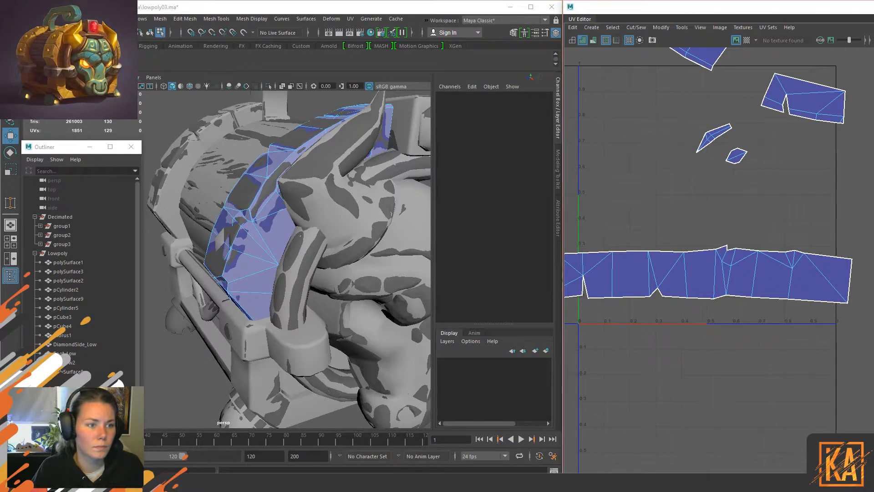
alt+drag(280, 202, 284, 173)
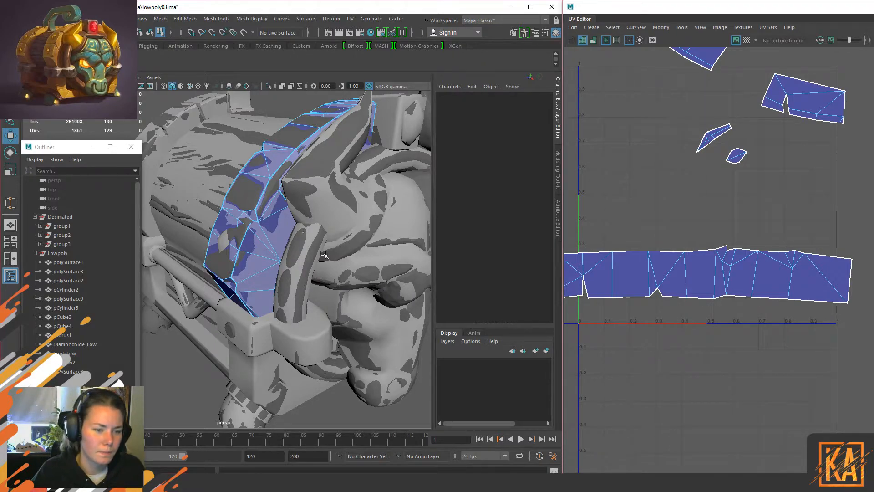
mouse_move(303, 228)
alt+mouse_down()
mouse_move(347, 197)
mouse_move(341, 209)
mouse_move(416, 220)
mouse_move(300, 215)
alt+mouse_up()
right_drag(328, 191, 371, 159)
alt+middle_drag(681, 244, 704, 253)
right_drag(694, 324, 693, 349)
drag(673, 235, 660, 286)
alt+drag(320, 238, 295, 249)
Step: Move the tall curved UV shell beside the end of the horizontal strip, just outside the UV tile
alt+middle_drag(626, 241, 624, 359)
scroll(643, 335, down, 4)
click(666, 215)
double_click(649, 226)
middle_drag(668, 223, 802, 385)
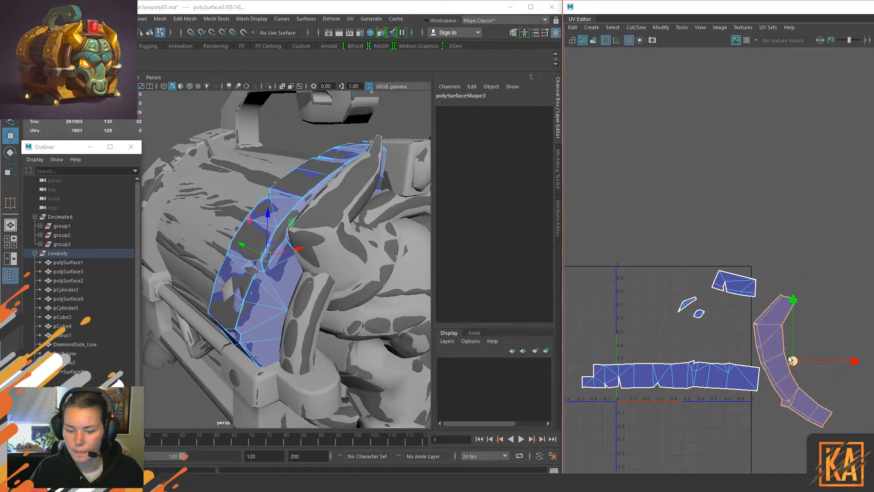
Step: Examine how the low-poly trim band covers the decimated bow mesh from several sides
right_drag(379, 135, 380, 114)
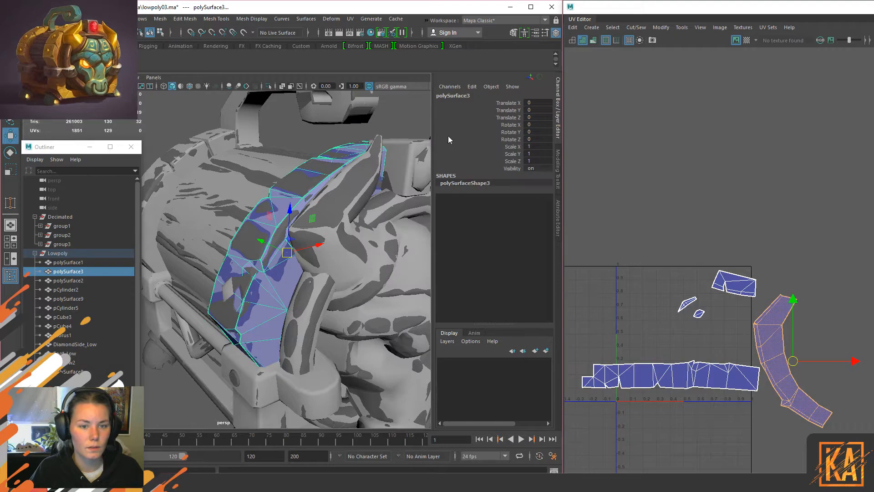
alt+drag(346, 271, 303, 221)
right_drag(303, 221, 303, 246)
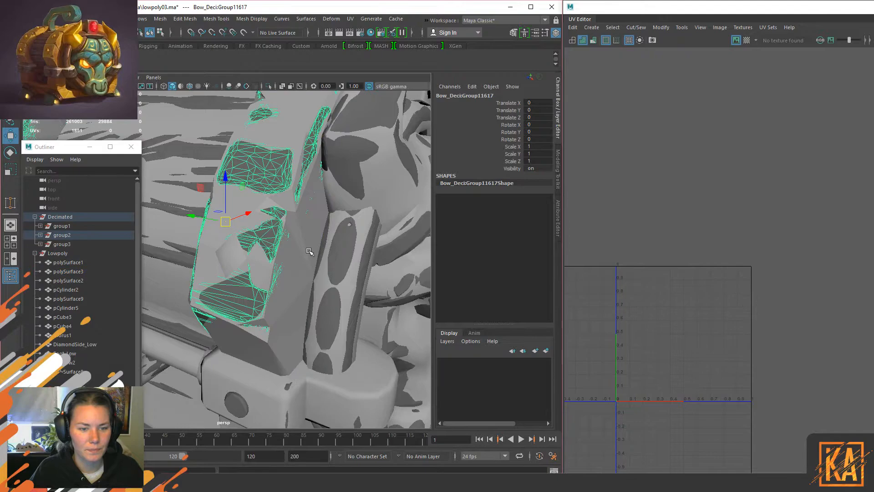
alt+drag(292, 280, 299, 304)
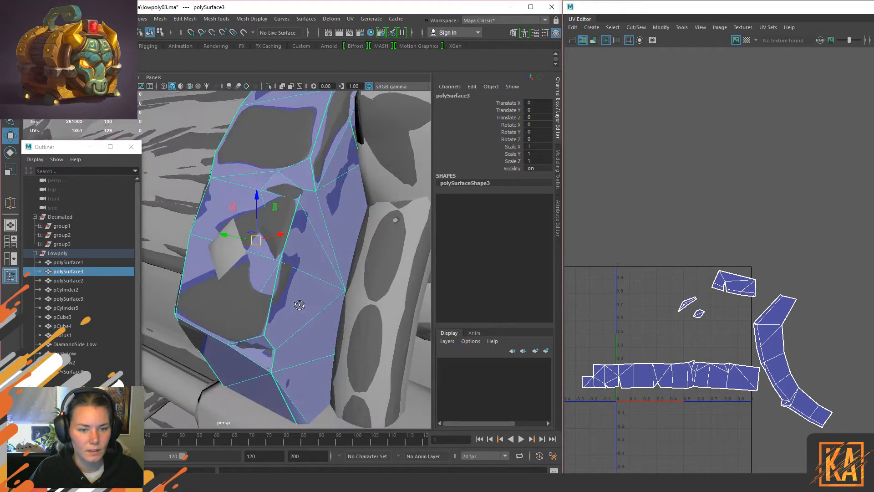
click(235, 315)
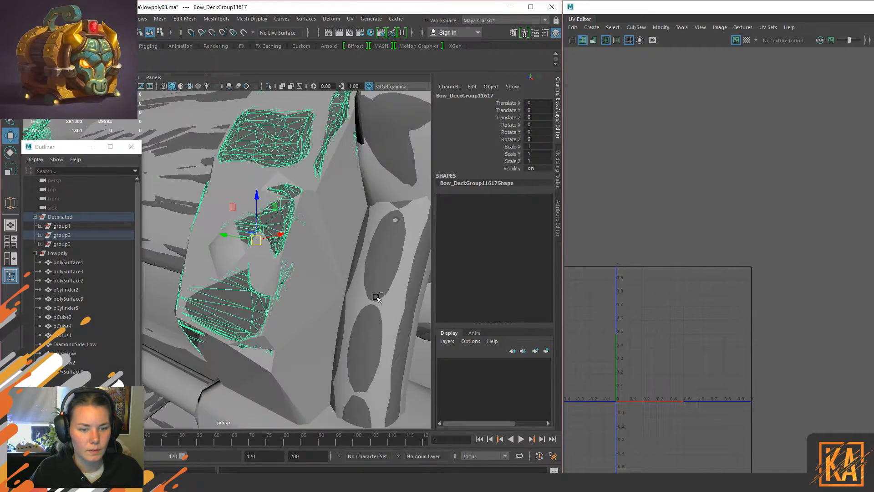
click(311, 244)
alt+drag(311, 244, 361, 367)
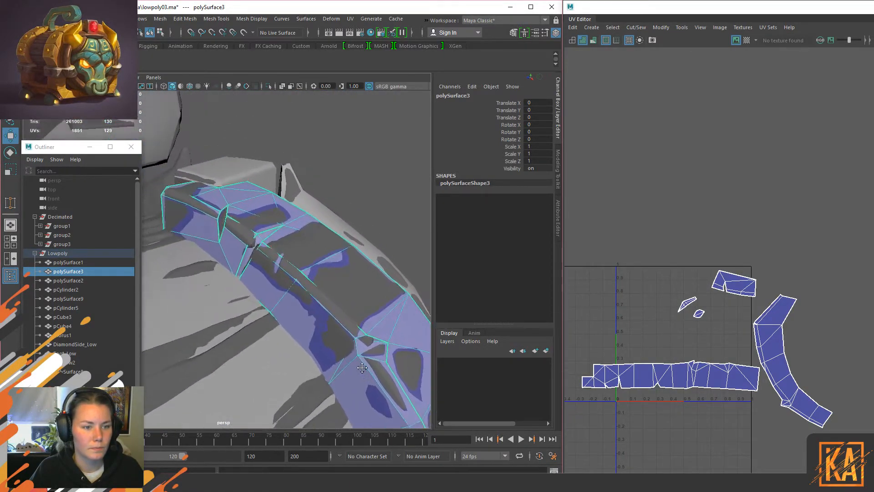
alt+middle_drag(361, 366, 297, 330)
scroll(293, 261, up, 2)
Step: Select the cross edge above the trim band's notch and inspect how the surrounding faces fit the decimated mesh
right_drag(373, 165, 370, 127)
click(294, 255)
alt+drag(247, 276, 283, 242)
alt+drag(344, 295, 327, 317)
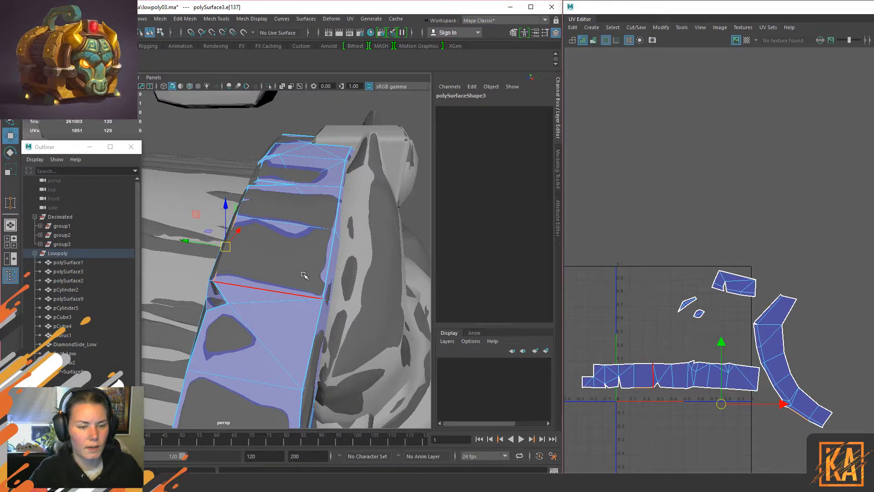
alt+drag(328, 246, 282, 282)
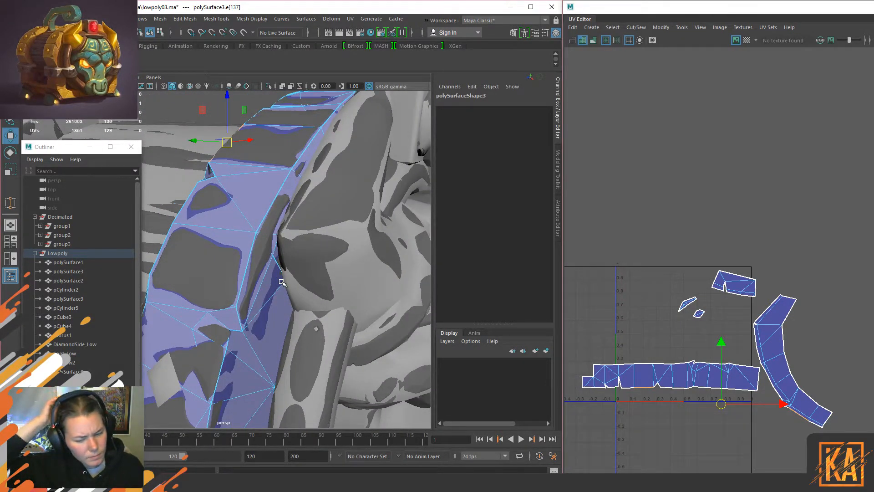
alt+middle_drag(282, 282, 301, 213)
alt+drag(300, 213, 288, 153)
right_drag(255, 140, 233, 142)
alt+drag(295, 173, 317, 237)
click(322, 153)
click(330, 159)
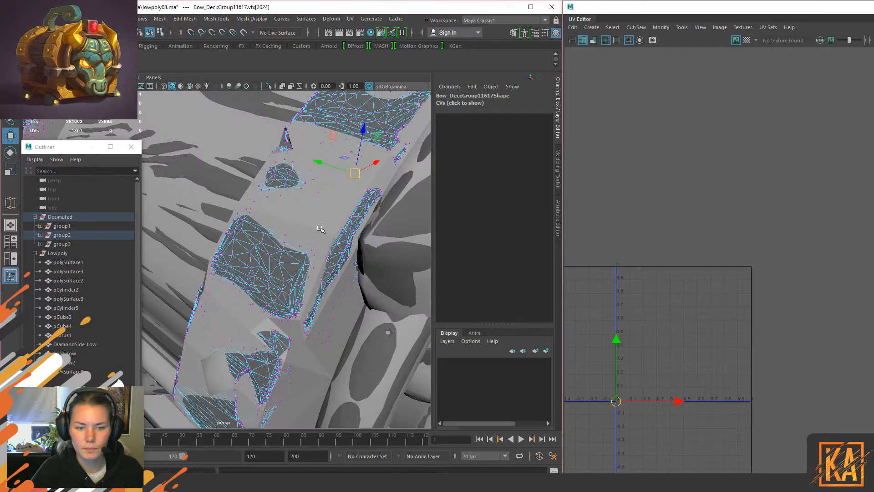
key(F8)
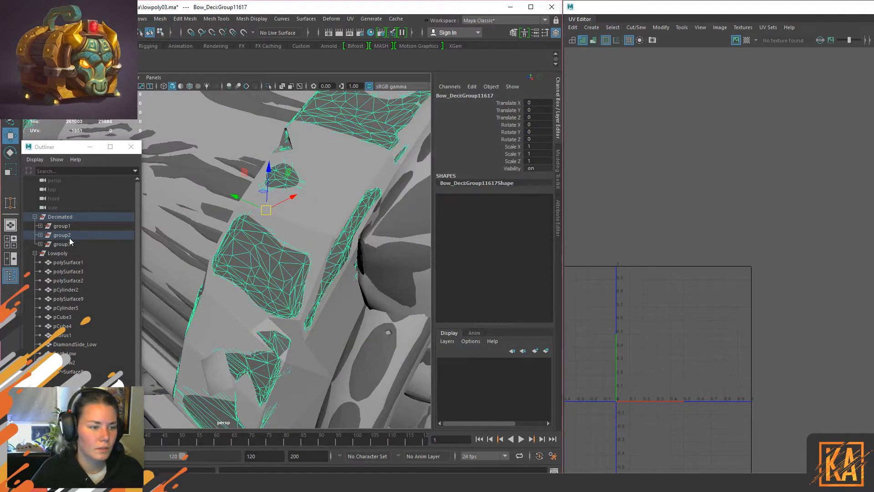
click(323, 265)
alt+drag(332, 239, 314, 214)
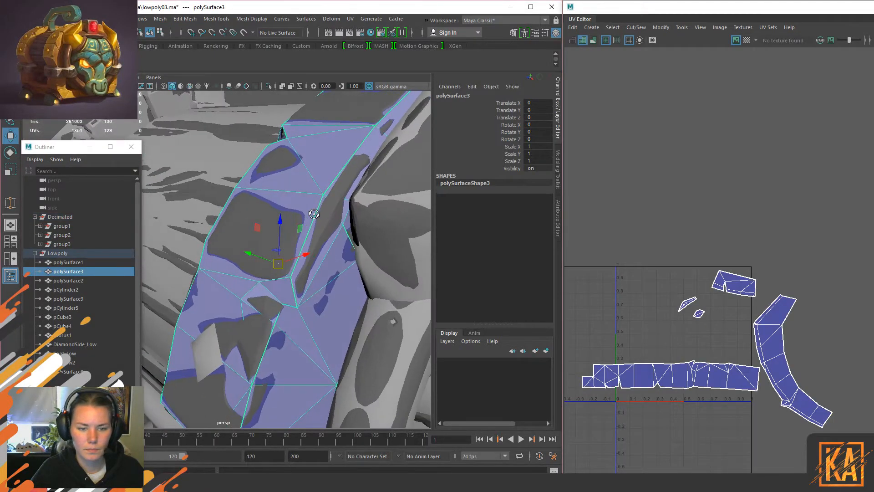
right_drag(694, 206, 648, 211)
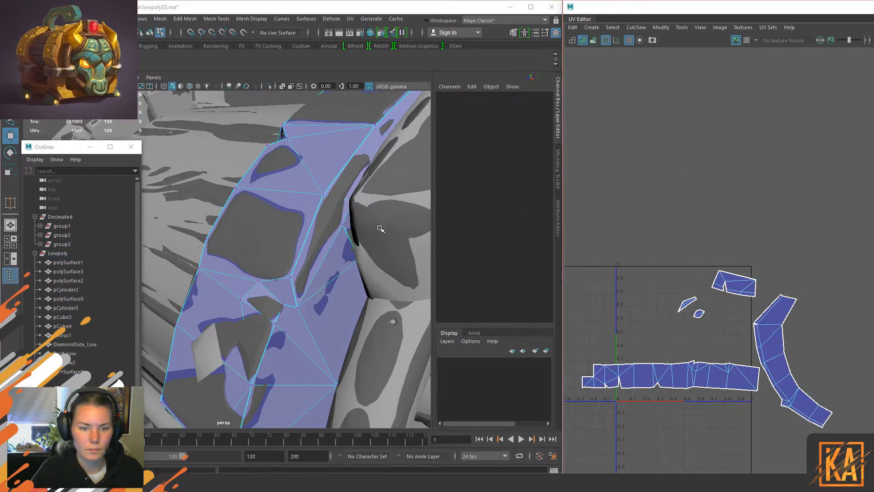
click(347, 229)
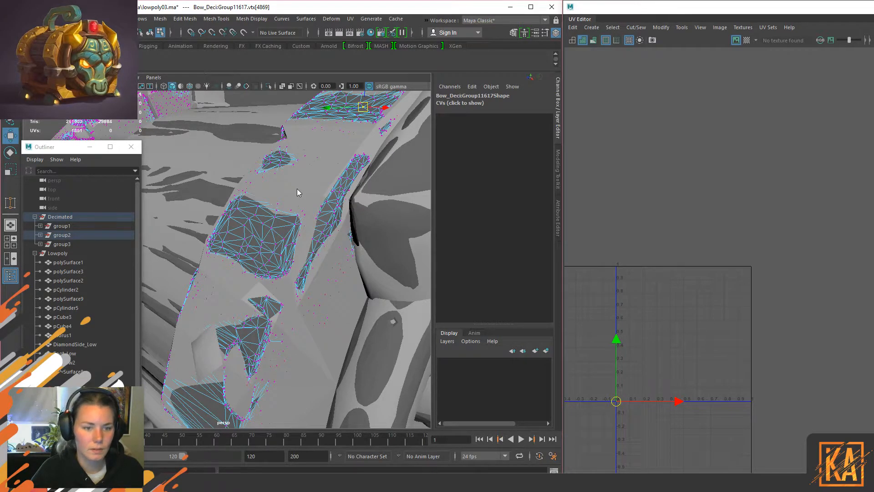
key(F8)
click(312, 175)
key(f)
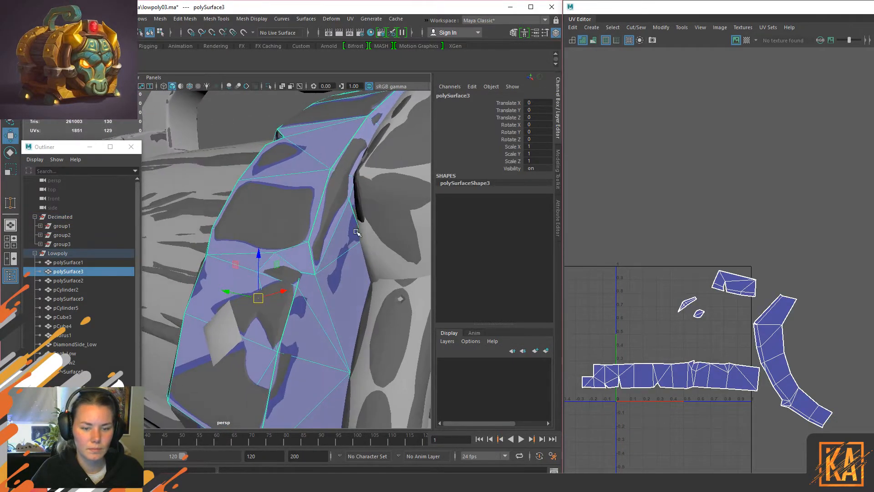
Step: Reposition the trim band's side vertex beside the horn, checking it in isolation and against the decimated mesh
key(ctrl+1)
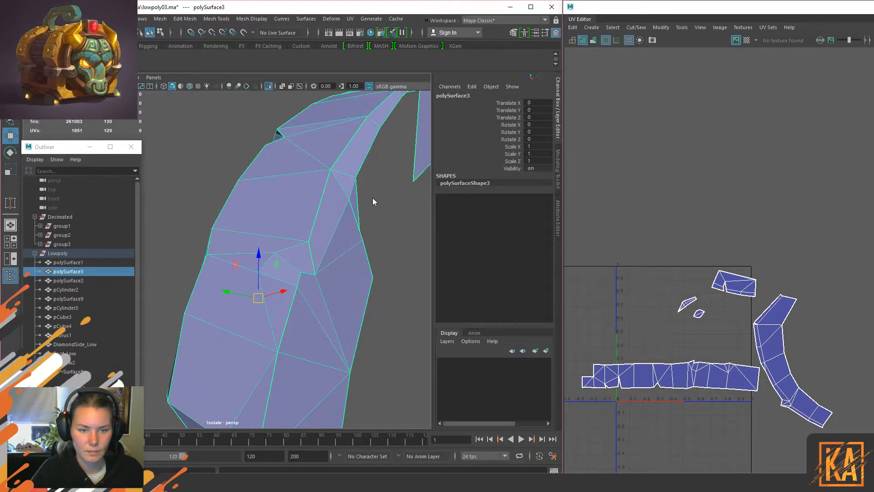
key(F9)
click(348, 199)
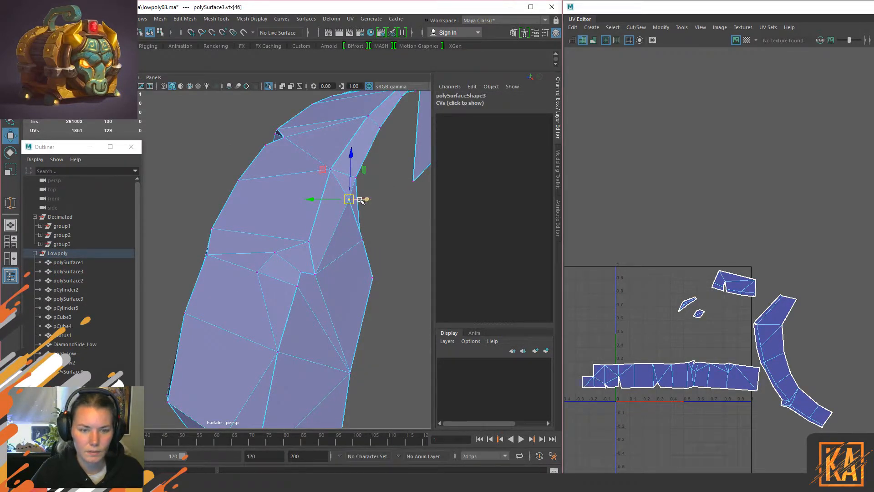
drag(348, 164, 349, 153)
drag(336, 186, 327, 186)
alt+drag(378, 210, 321, 196)
key(ctrl+1)
drag(298, 161, 266, 233)
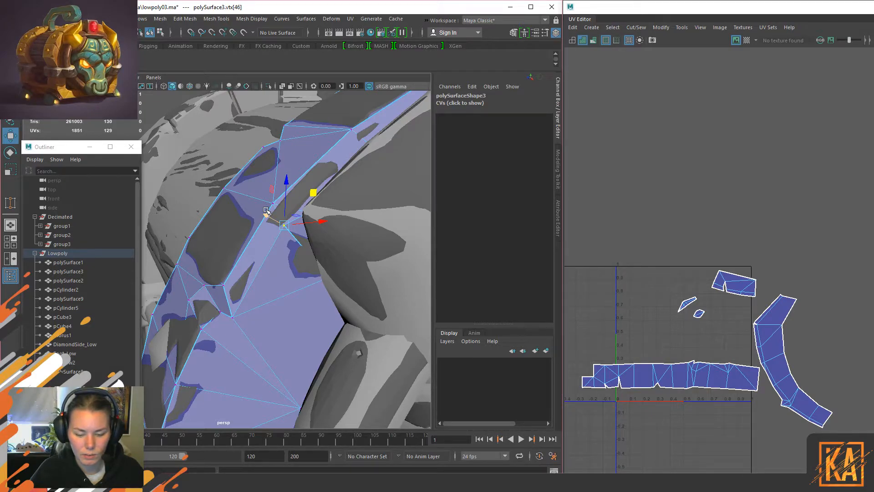
Step: Connect two vertices across the side face of the trim band below the notch with a new edge
mouse_move(267, 212)
alt+mouse_down()
mouse_move(327, 211)
mouse_move(296, 237)
mouse_move(276, 232)
mouse_move(276, 246)
mouse_move(278, 221)
mouse_move(334, 280)
alt+mouse_up()
click(276, 263)
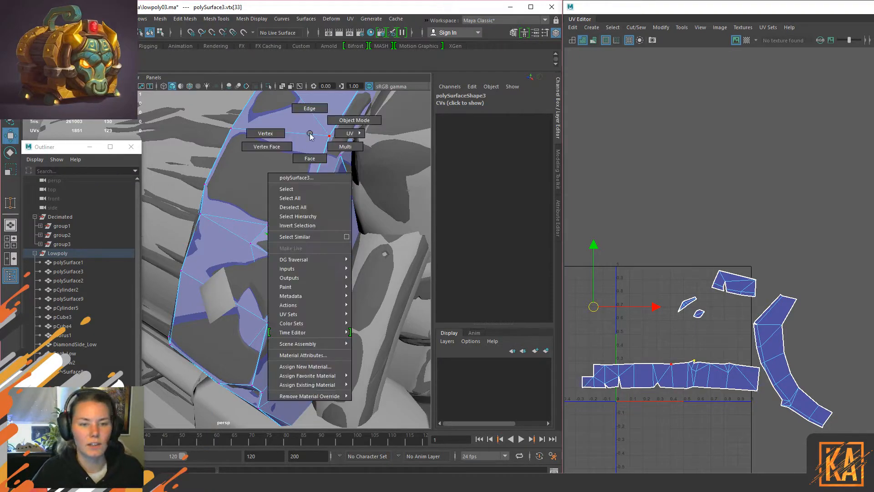
key(F8)
alt+drag(326, 232, 316, 250)
right_drag(279, 231, 269, 238)
click(269, 238)
shift+click(324, 307)
shift+right_drag(324, 307, 313, 362)
right_drag(301, 210, 357, 181)
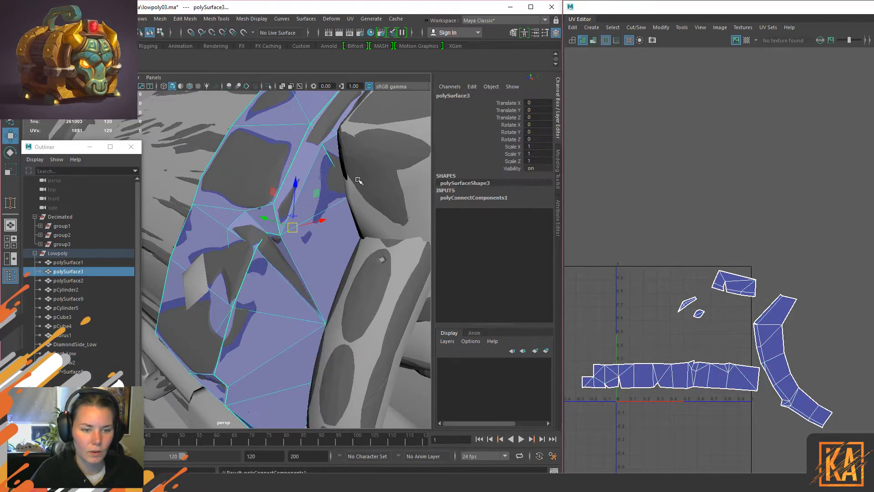
alt+drag(303, 196, 322, 195)
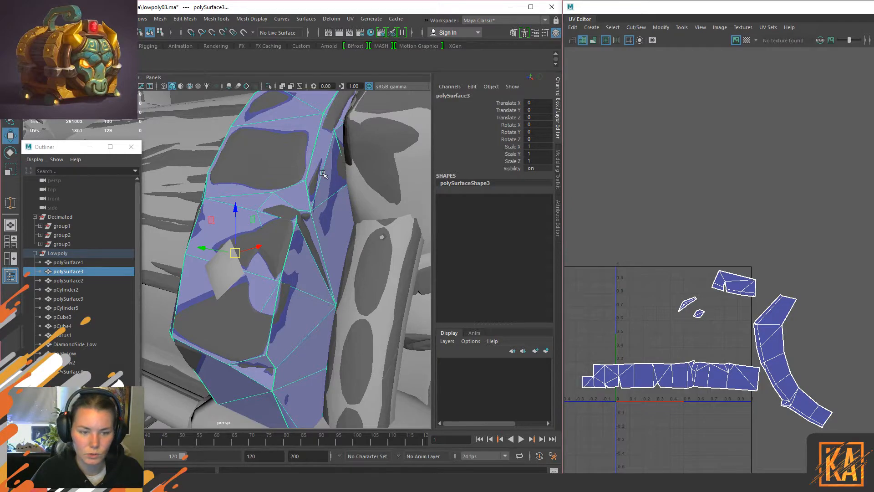
Step: Bevel the two front ridge edges below the trim band's notch with a fraction of 0.3
right_drag(314, 152, 314, 125)
click(290, 251)
shift+click(278, 304)
shift+right_drag(280, 306, 334, 307)
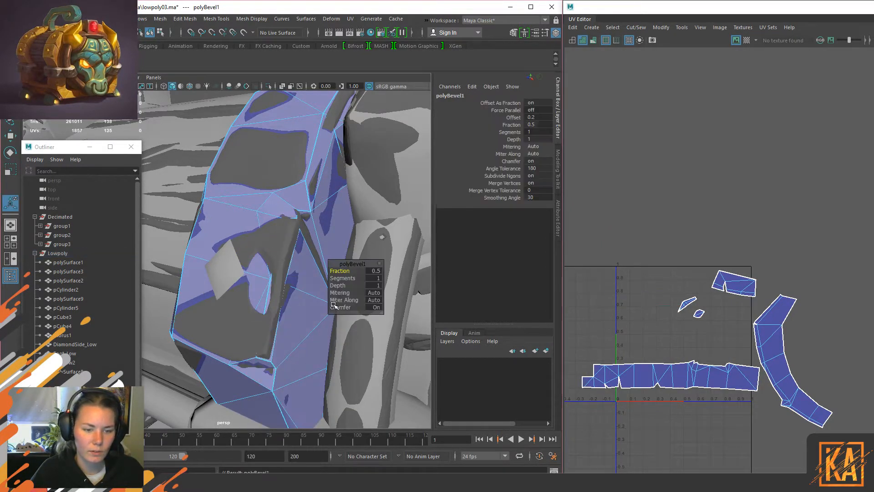
drag(346, 271, 340, 270)
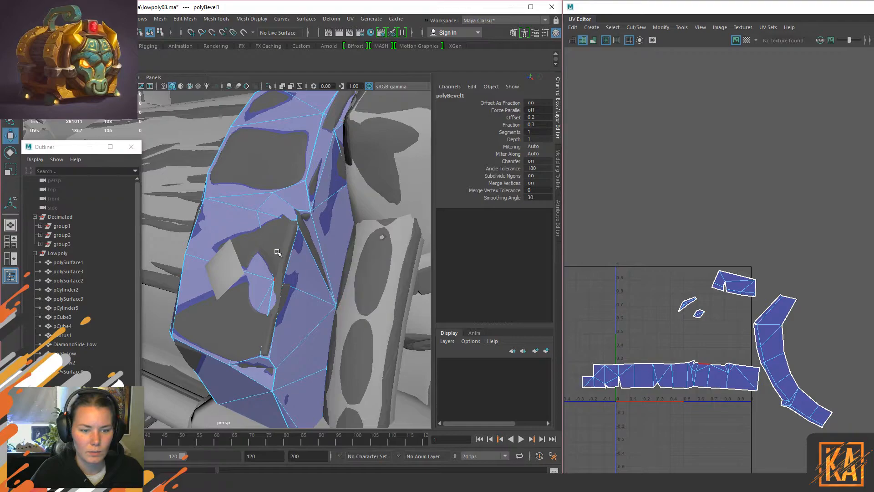
Step: Shift the bevelled ridge edges on the trim band to follow the decimated mesh
click(290, 258)
shift+click(278, 313)
alt+drag(298, 280, 259, 271)
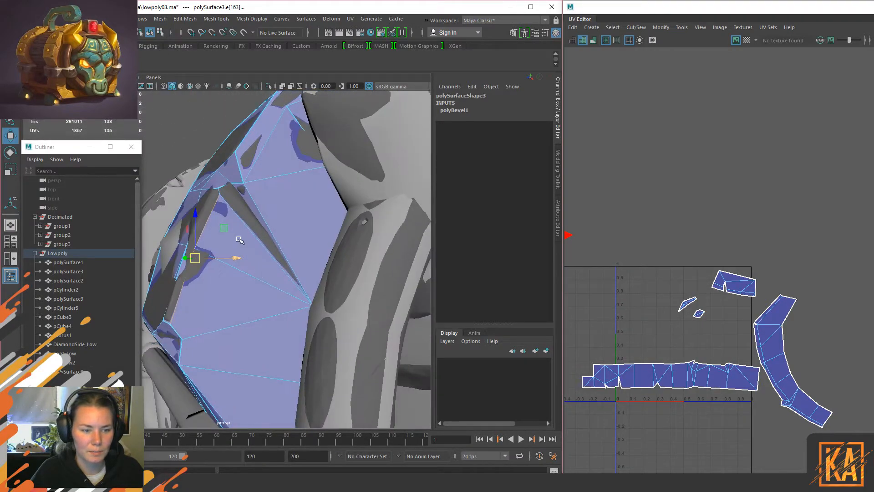
drag(223, 228, 218, 248)
click(220, 246)
click(216, 304)
shift+click(236, 246)
drag(199, 277, 202, 278)
Step: Reposition the vertex at the upper end of the bevelled ridge, just under the notch
right_drag(319, 220, 274, 220)
click(254, 240)
right_drag(239, 171, 277, 160)
click(242, 155)
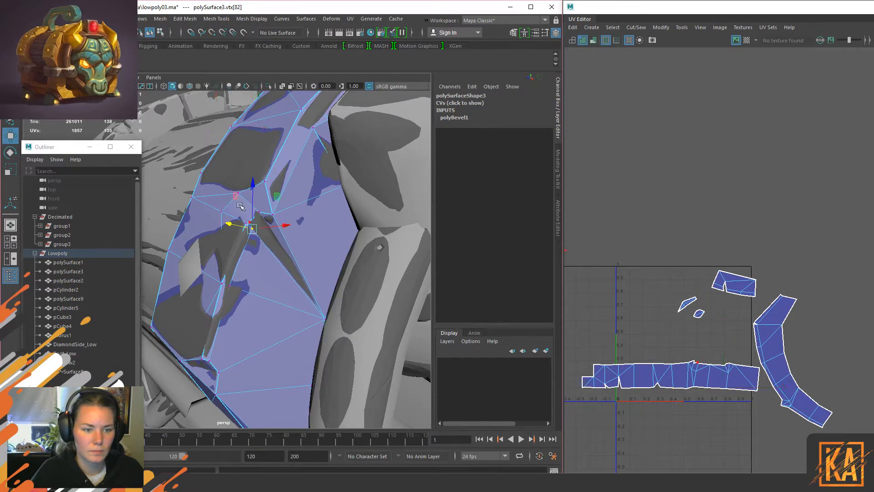
Step: Isolate the trim band and weld the stray vertex at the bevel's upper end into its neighbour with Target Weld
key(F8)
mouse_move(255, 264)
alt+mouse_down()
mouse_move(266, 275)
mouse_move(242, 261)
alt+mouse_up()
key(ctrl+1)
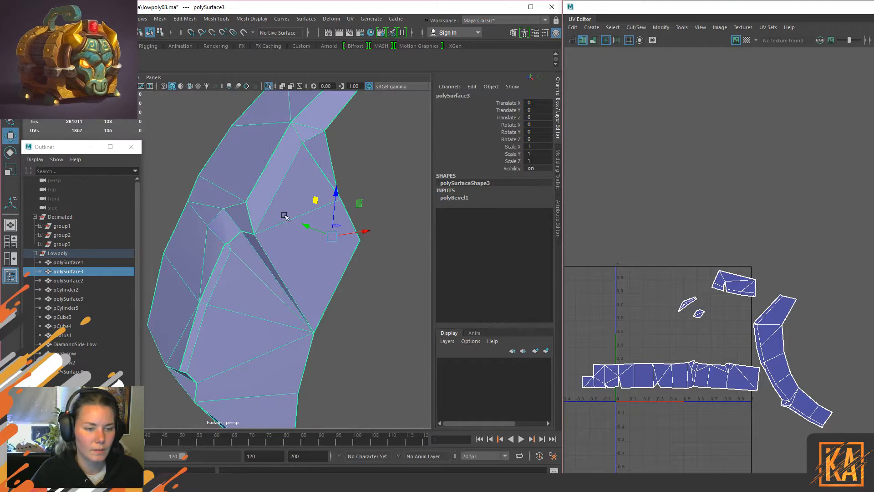
key(F8)
click(227, 237)
shift+right_drag(226, 236, 238, 213)
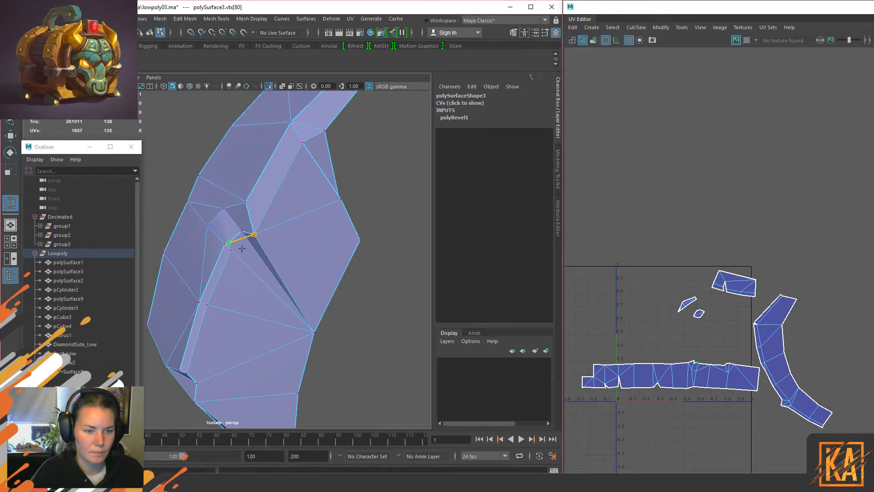
scroll(269, 278, up, 5)
drag(238, 215, 264, 238)
key(w)
Step: Adjust the two vertices at the bevelled ridge's upper end, then show the trim band with the decimated mesh again
right_drag(306, 277, 270, 255)
scroll(306, 276, down, 4)
mouse_move(307, 276)
alt+mouse_down()
mouse_move(331, 287)
mouse_move(319, 284)
alt+mouse_up()
click(275, 244)
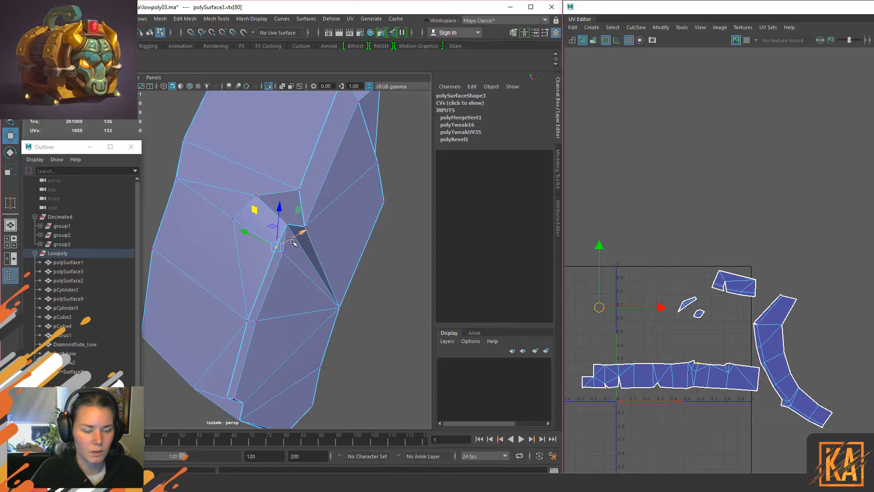
click(283, 258)
alt+drag(349, 276, 316, 243)
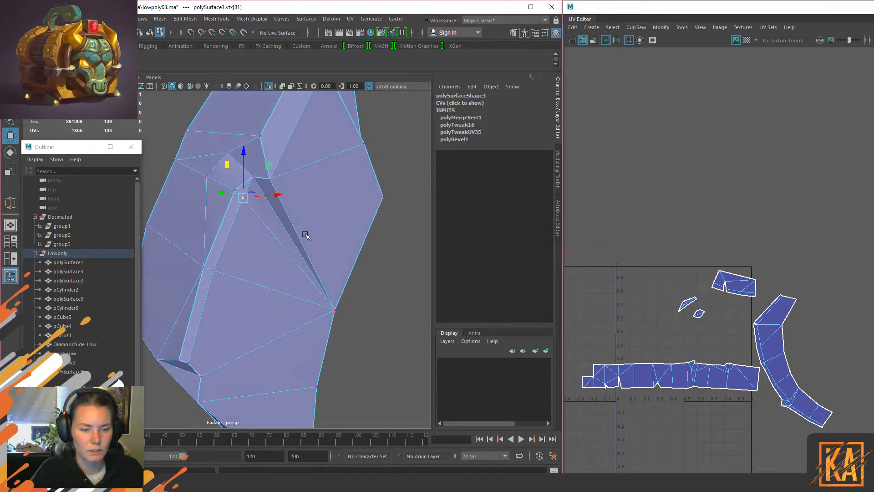
right_drag(316, 243, 380, 175)
key(ctrl+1)
alt+drag(371, 175, 292, 205)
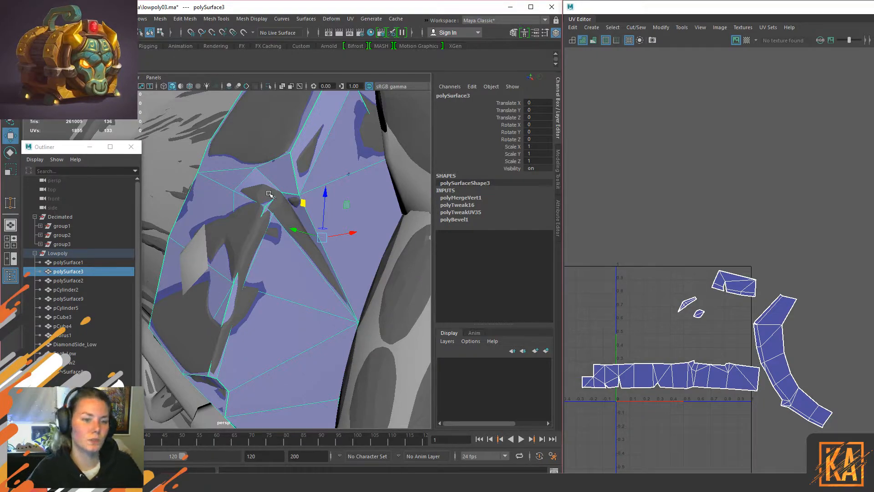
Step: Reposition the bevelled ridge's upper and middle vertices to fit the trim band over the decimated mesh
right_drag(359, 172, 337, 173)
click(292, 199)
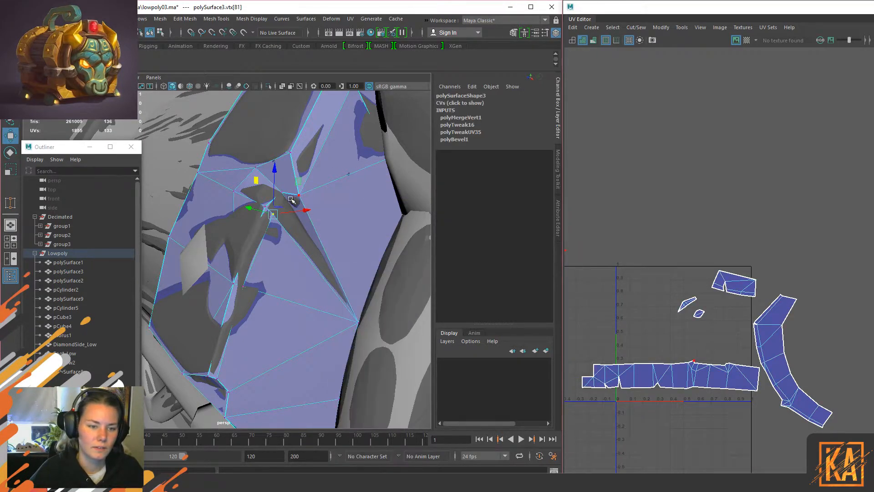
click(266, 200)
alt+drag(357, 217, 311, 194)
alt+drag(240, 276, 377, 271)
click(270, 262)
right_drag(373, 220, 448, 195)
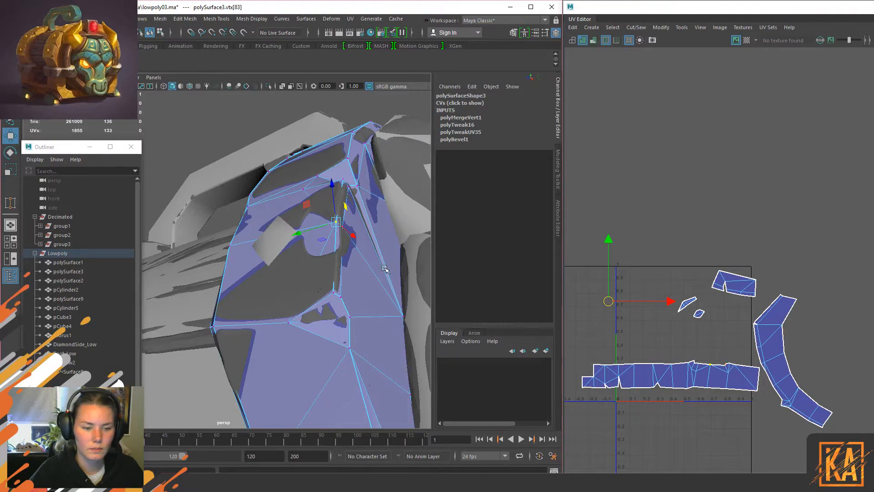
alt+drag(385, 269, 355, 296)
right_drag(270, 218, 396, 125)
alt+drag(367, 287, 327, 301)
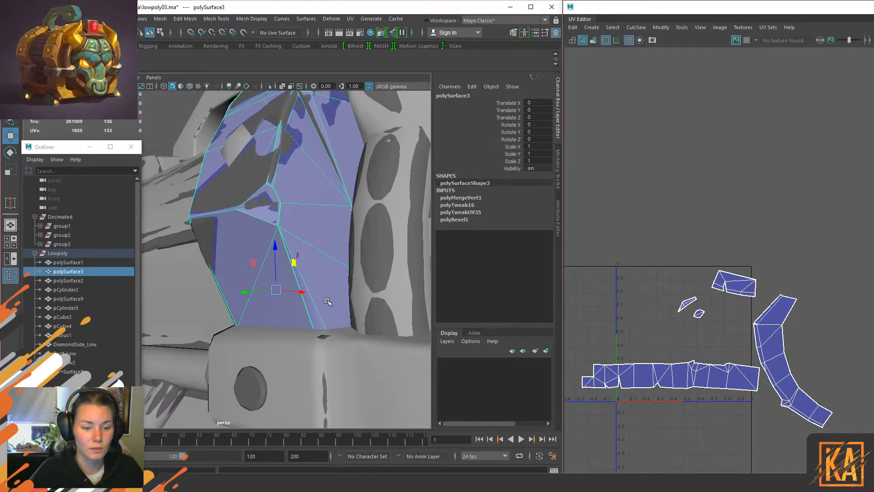
Step: Cut a new edge from the trim band's lower ridge corner down to its bottom border with Multi-Cut
right_drag(320, 225, 320, 200)
alt+drag(293, 253, 346, 268)
click(310, 306)
right_drag(314, 245, 255, 220)
click(267, 241)
click(319, 340)
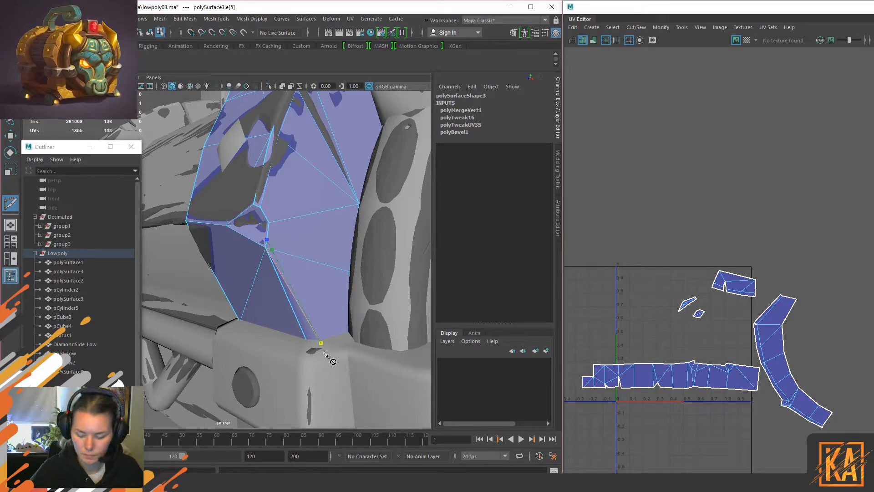
key(Return)
key(w)
Step: Isolate the Lowpoly group and delete the redundant edge beside the new cut on the trim band
right_drag(288, 237, 283, 167)
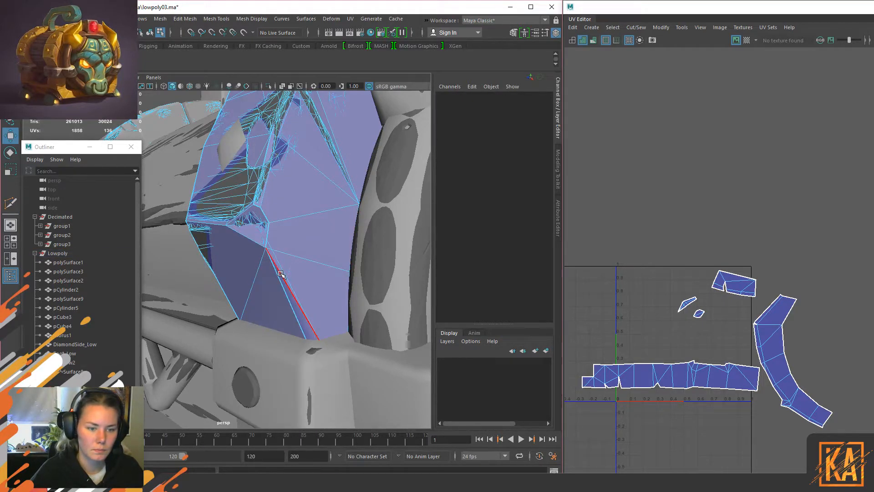
key(F8)
right_drag(292, 273, 298, 190)
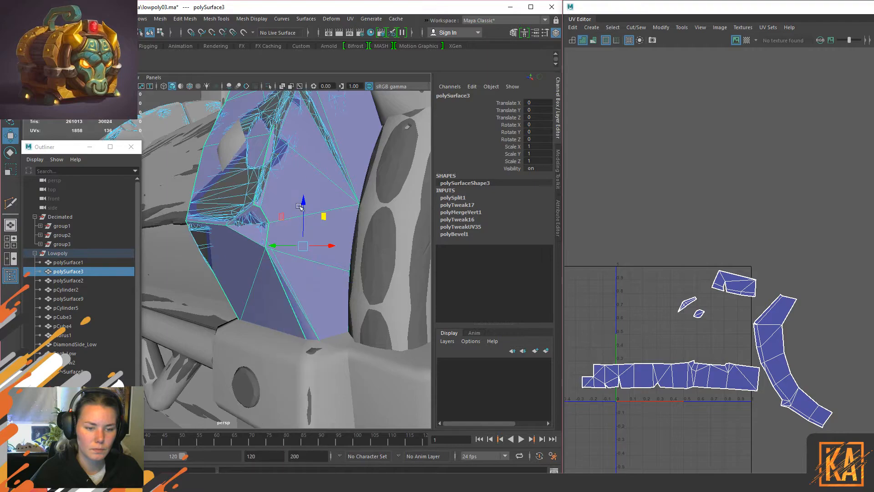
click(58, 253)
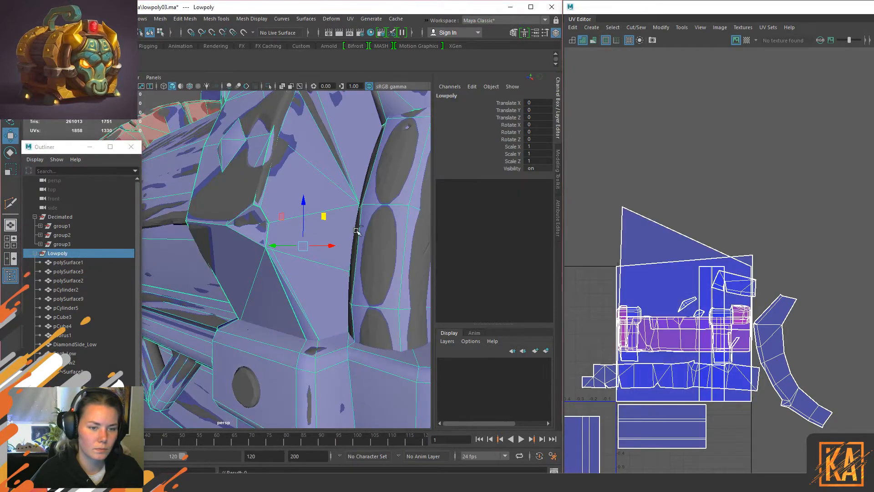
right_drag(292, 220, 291, 195)
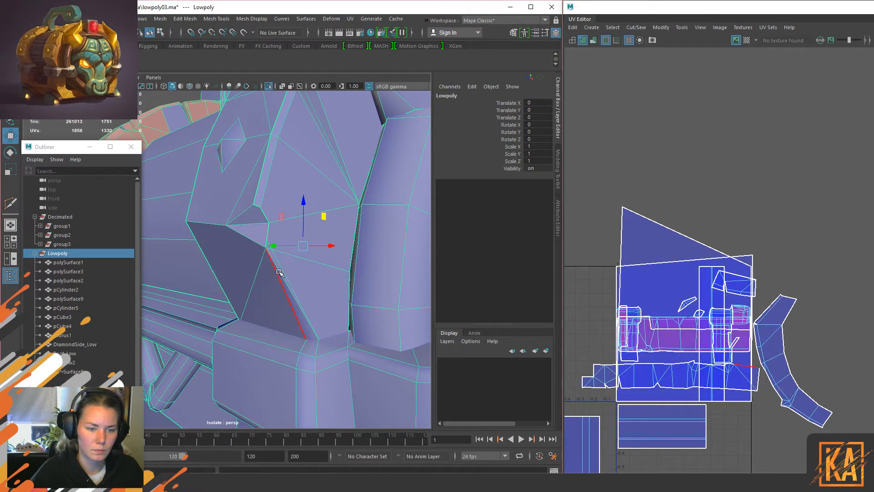
click(284, 272)
shift+right_drag(281, 271, 239, 297)
alt+drag(301, 250, 319, 248)
Step: Weld the spare vertex left by the cut into the trim band's lower ridge corner
right_drag(287, 253, 283, 216)
click(285, 245)
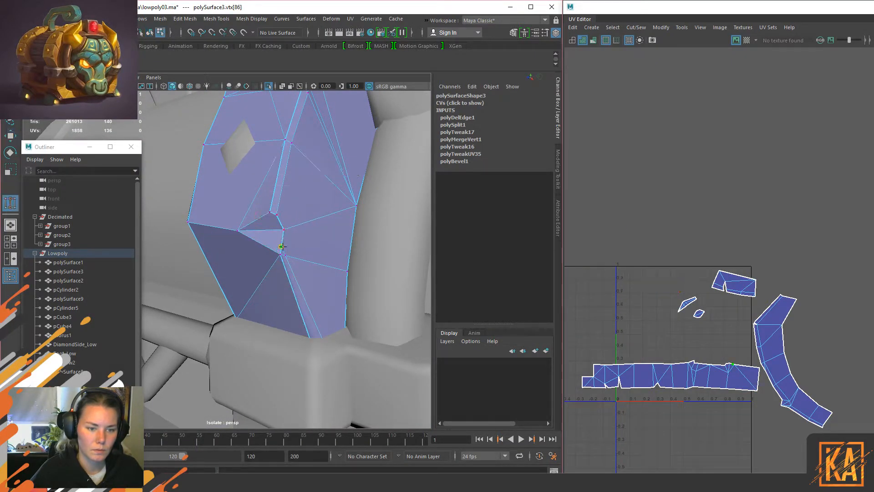
drag(276, 274, 276, 273)
key(w)
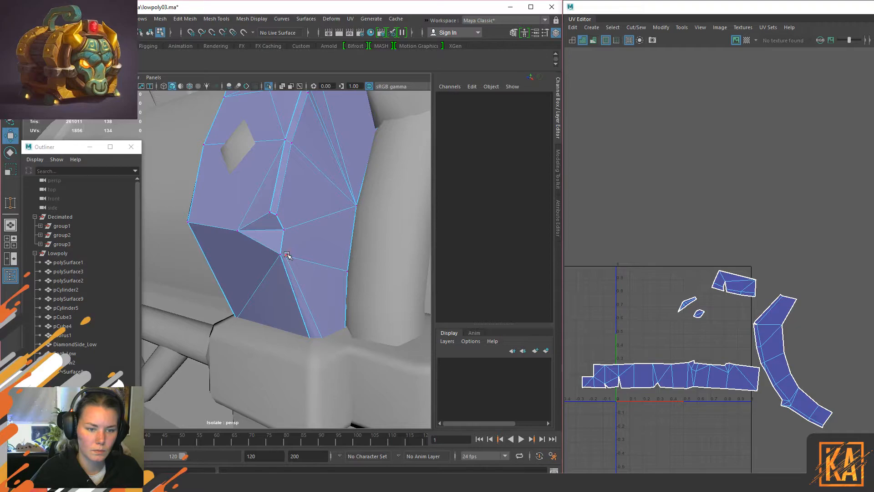
Step: Connect the lower ridge corner to the vertex above it and select the corner vertex for adjustment
click(286, 254)
shift+click(278, 225)
shift+right_drag(276, 225, 271, 277)
click(278, 225)
alt+drag(315, 235, 253, 269)
click(283, 278)
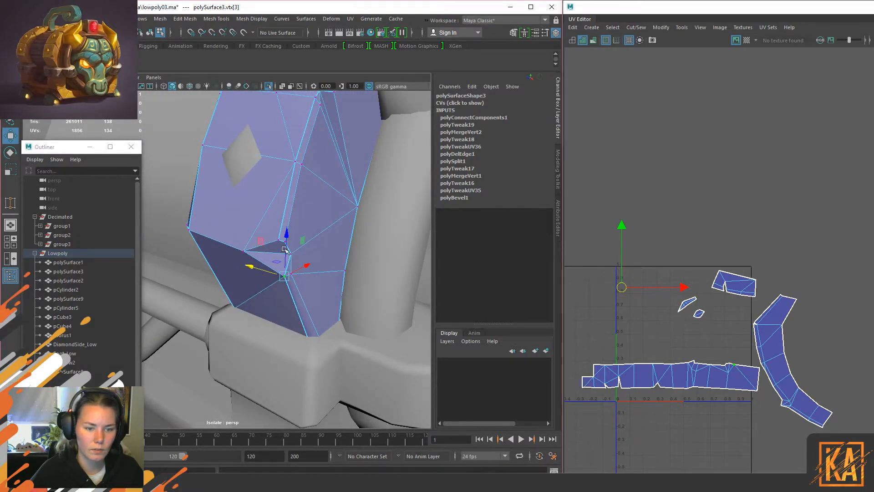
Step: Leave isolation, adjust vertices along the trim band's inner side edge, and undo the last move
right_drag(280, 209, 397, 140)
alt+drag(397, 139, 312, 214)
key(ctrl+1)
alt+drag(350, 249, 365, 219)
key(F9)
click(246, 217)
shift+click(260, 219)
drag(255, 177, 279, 212)
click(286, 258)
alt+drag(286, 258, 263, 277)
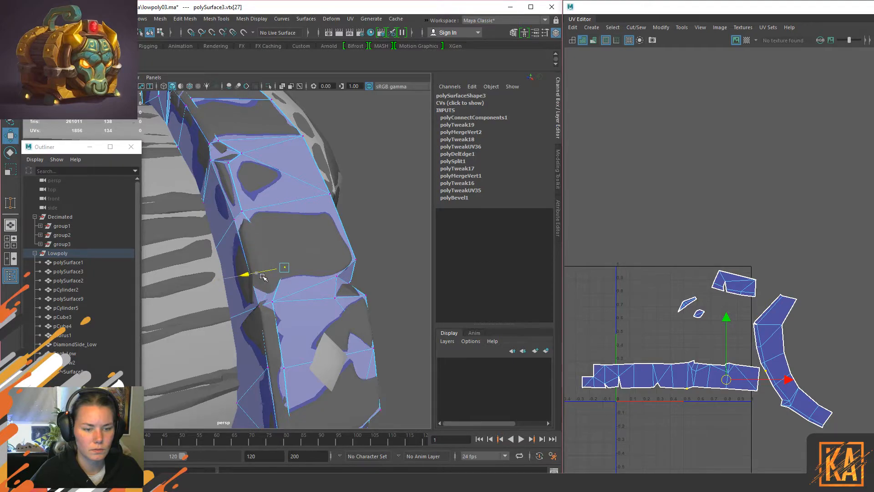
key(ctrl+z)
Step: Check the decimated bow mesh in isolation and shift the trim band's inner side-edge vertices outward to match it
alt+middle_drag(329, 304, 324, 278)
right_drag(318, 237, 356, 201)
click(274, 215)
key(ctrl+1)
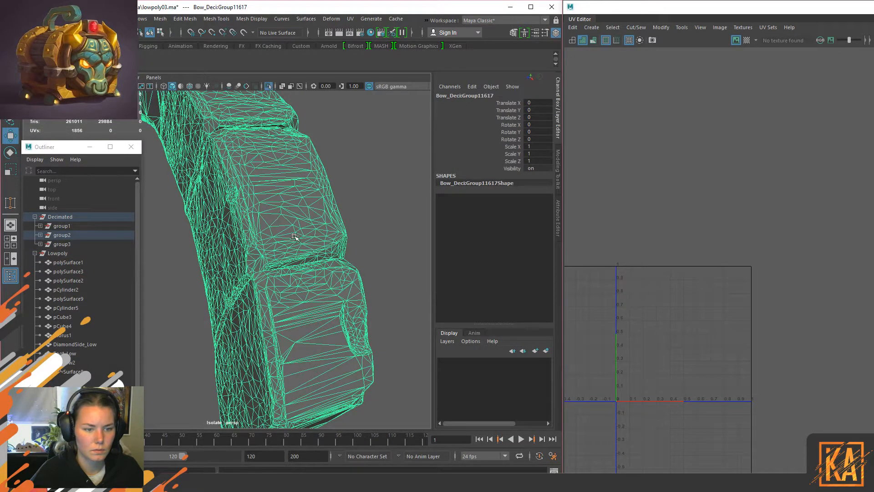
key(ctrl+1)
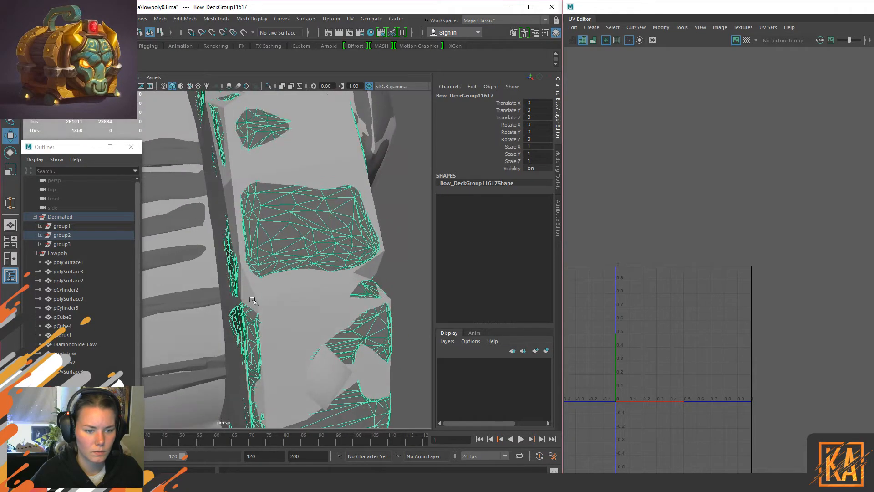
click(260, 296)
alt+drag(269, 297, 258, 304)
right_drag(258, 304, 198, 221)
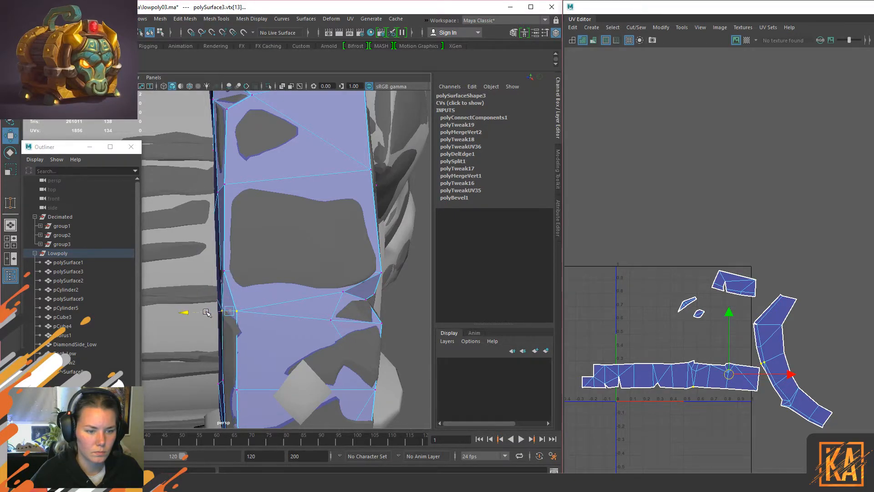
alt+drag(262, 247, 129, 336)
alt+drag(226, 210, 225, 237)
Step: Move the trim band's corner vertex beside the box at the band's end sideways to fit the decimated mesh
mouse_move(226, 236)
right_down()
mouse_move(333, 166)
mouse_move(242, 239)
right_up()
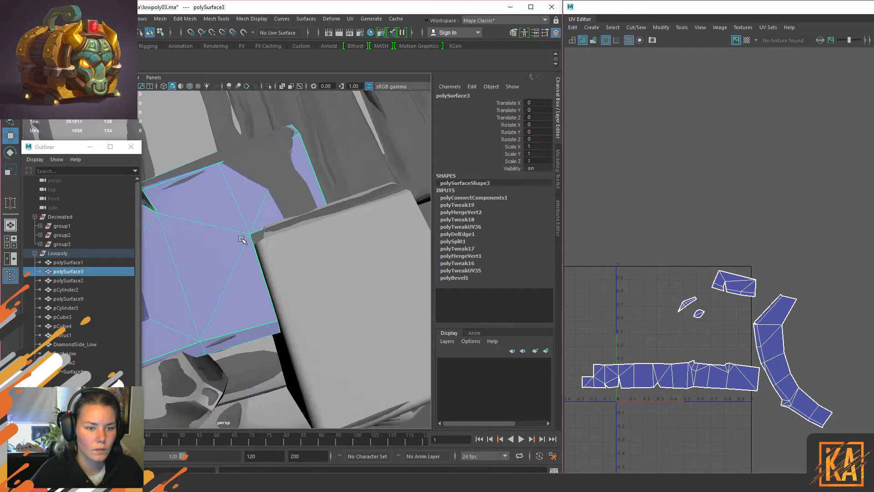
mouse_move(239, 235)
alt+mouse_down()
mouse_move(292, 156)
mouse_move(316, 211)
mouse_move(369, 222)
mouse_move(232, 233)
alt+mouse_up()
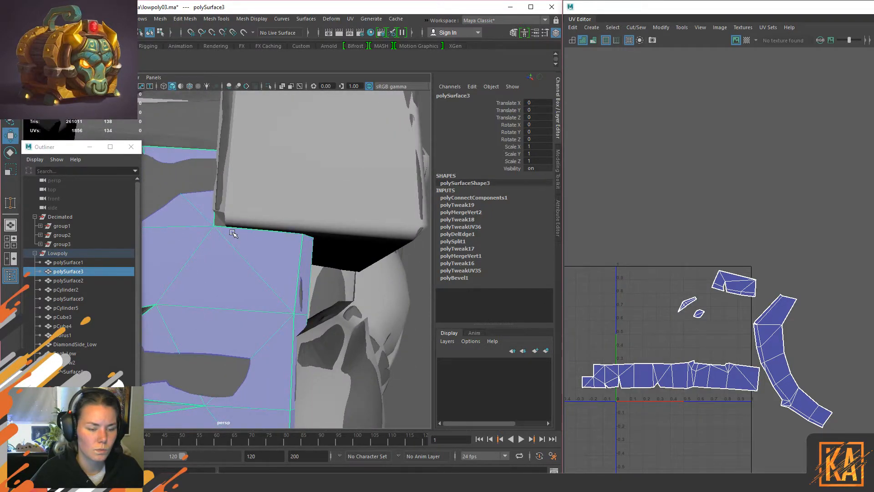
alt+middle_drag(233, 233, 285, 248)
key(F9)
click(278, 252)
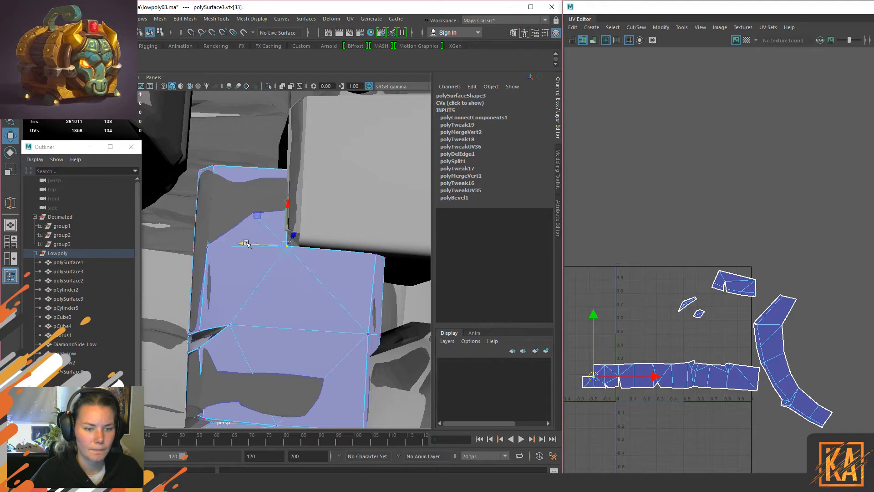
Step: Isolate the trim band and weld the surplus vertex at its end into the adjacent vertex
key(F8)
alt+drag(334, 188, 240, 269)
key(ctrl+1)
right_drag(216, 219, 172, 220)
click(163, 267)
shift+right_drag(183, 263, 179, 224)
drag(140, 268, 141, 268)
key(w)
Step: Delete the trim band's construction history and check its fit against the decimated mesh outside isolation
alt+drag(237, 254, 273, 232)
right_drag(236, 220, 292, 198)
key(alt+shift+d)
alt+drag(345, 168, 302, 275)
alt+middle_drag(303, 275, 261, 192)
key(ctrl+1)
alt+middle_drag(323, 292, 266, 220)
alt+drag(324, 258, 232, 283)
alt+middle_drag(311, 369, 332, 336)
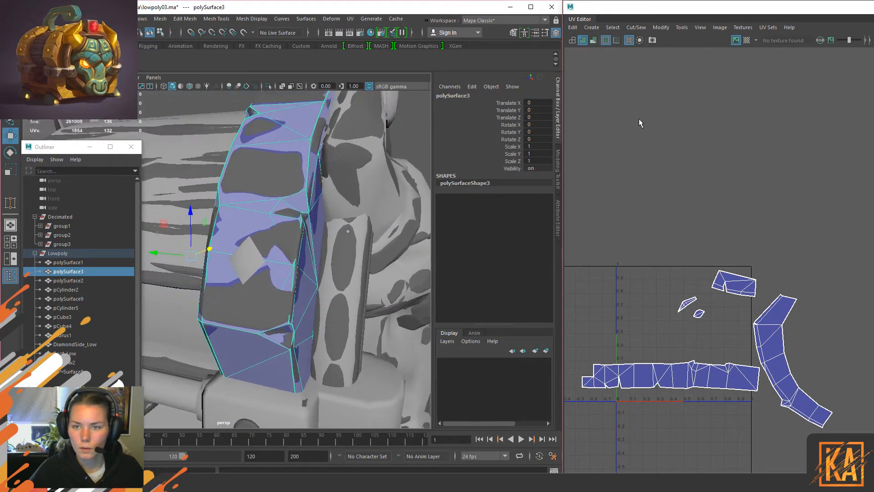
Step: Display the checker map on the trim band and select the horizontal strip's UV shell
click(746, 41)
alt+middle_drag(743, 355, 742, 257)
right_click(742, 257)
right_drag(742, 257, 742, 231)
click(671, 281)
right_drag(714, 276, 676, 264)
click(678, 276)
alt+drag(388, 190, 403, 336)
key(F8)
key(F8)
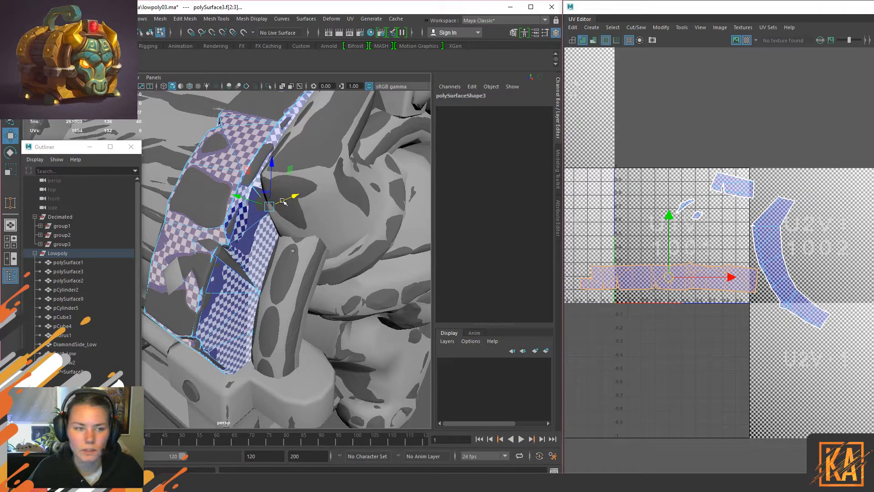
Step: Move the horizontal strip's UV shell slightly down and away from the curved shell
alt+drag(295, 199, 323, 262)
alt+middle_drag(821, 345, 833, 339)
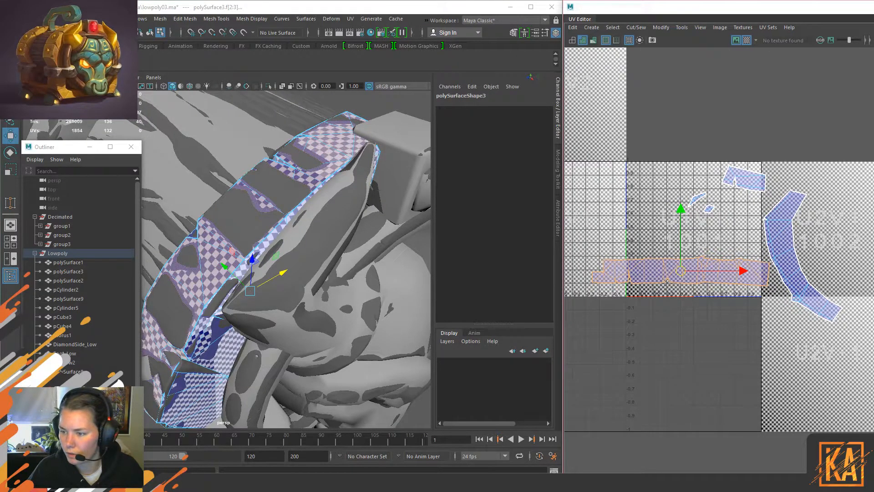
alt+middle_drag(687, 262, 676, 251)
click(675, 251)
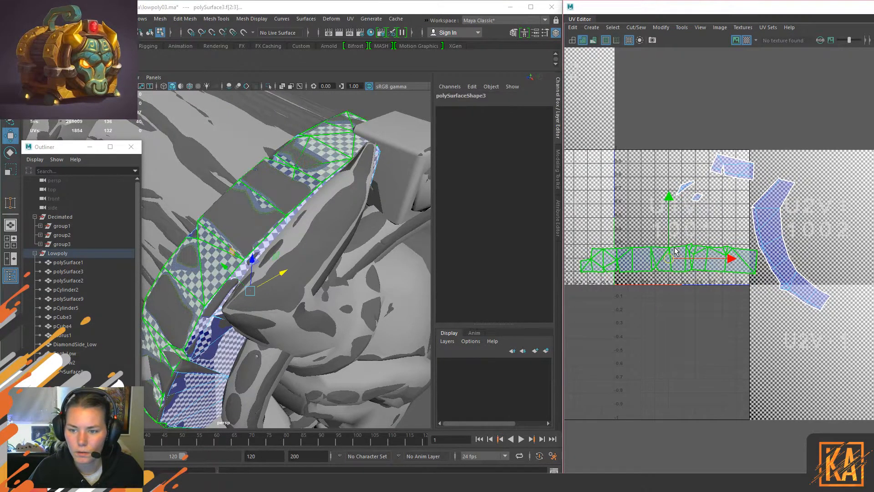
drag(669, 258, 657, 264)
Step: Select the curved UV shell and examine its checker pattern along the trim band's side
click(783, 237)
alt+middle_drag(783, 237, 756, 242)
alt+drag(318, 258, 423, 248)
alt+middle_drag(261, 239, 335, 257)
alt+drag(335, 258, 271, 260)
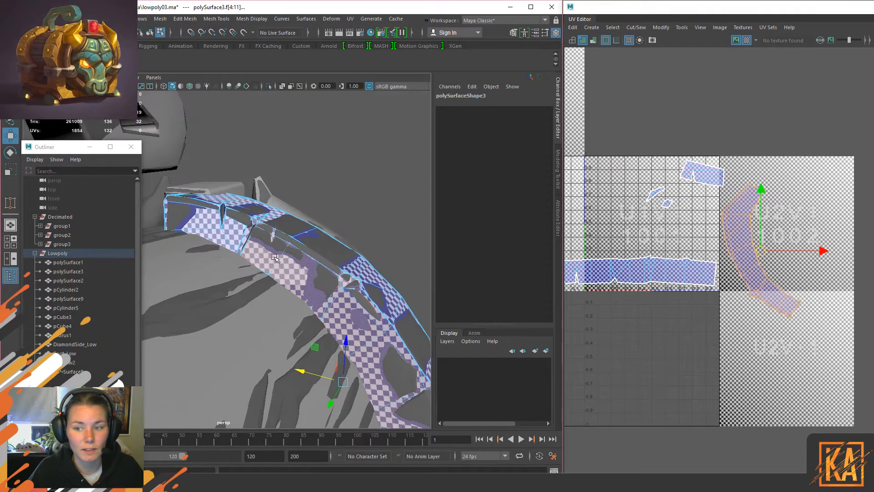
Step: Examine the trim band's checker pattern from above and compare the band with the decimated mesh
alt+drag(317, 237, 316, 244)
key(ctrl+u)
click(764, 201)
alt+click(389, 251)
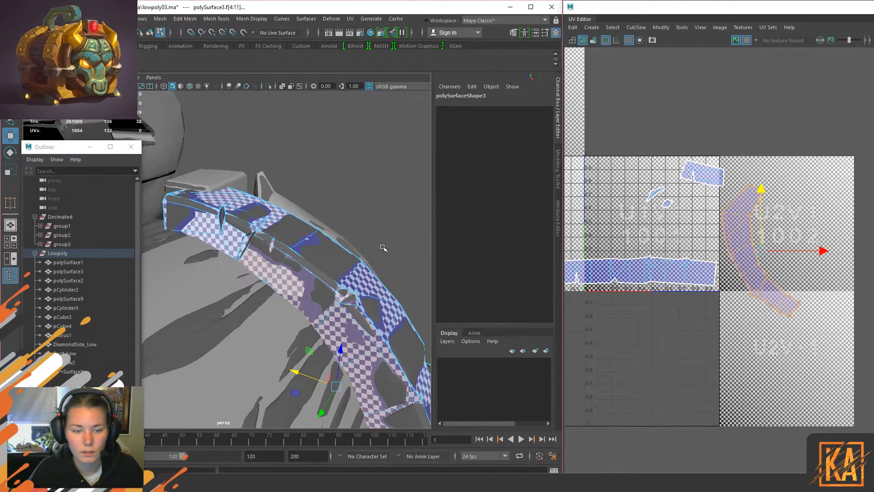
key(F8)
alt+drag(361, 251, 329, 248)
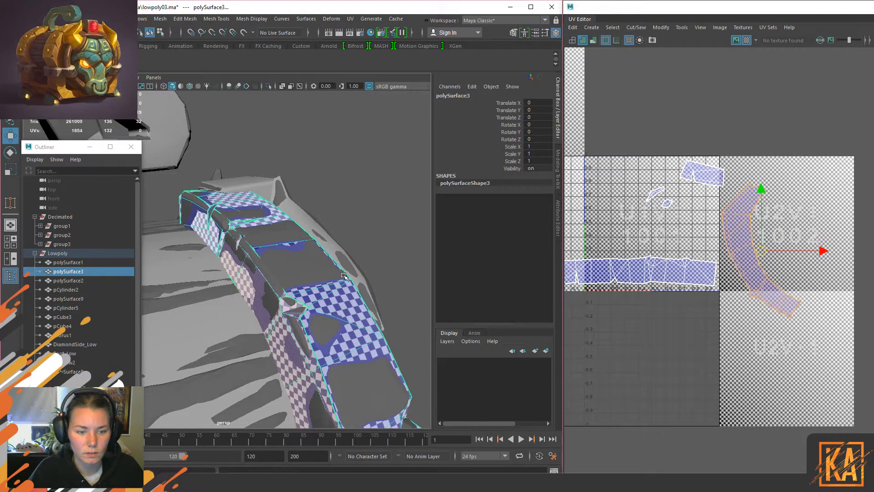
key(ctrl+1)
key(ctrl+1)
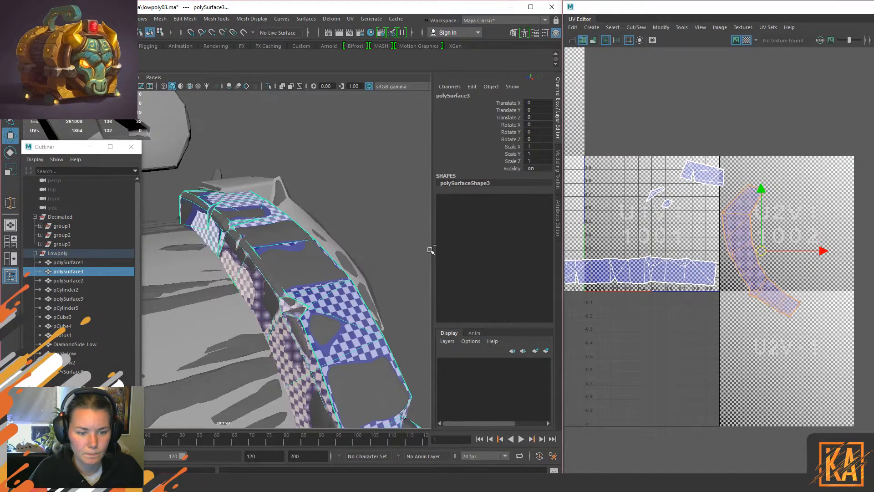
Step: Rotate the curved UV shell into a horizontal arch and place it below the horizontal strip
key(F11)
click(704, 170)
click(746, 218)
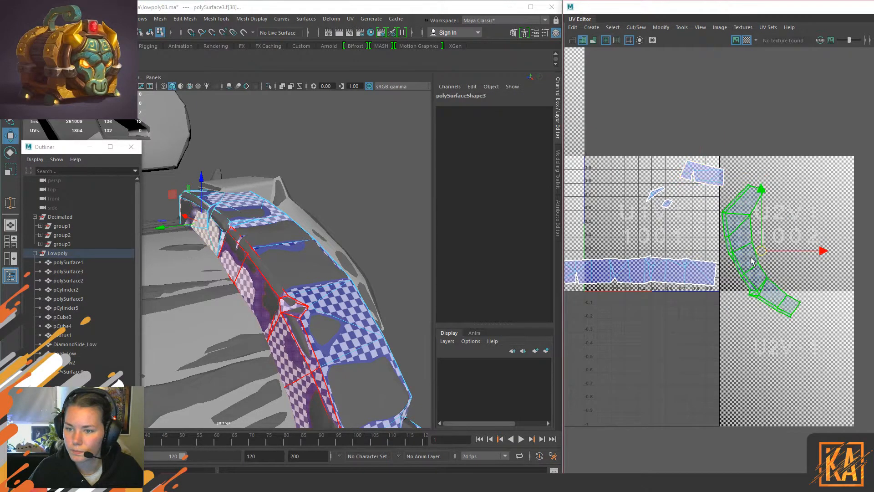
key(e)
drag(775, 198, 816, 290)
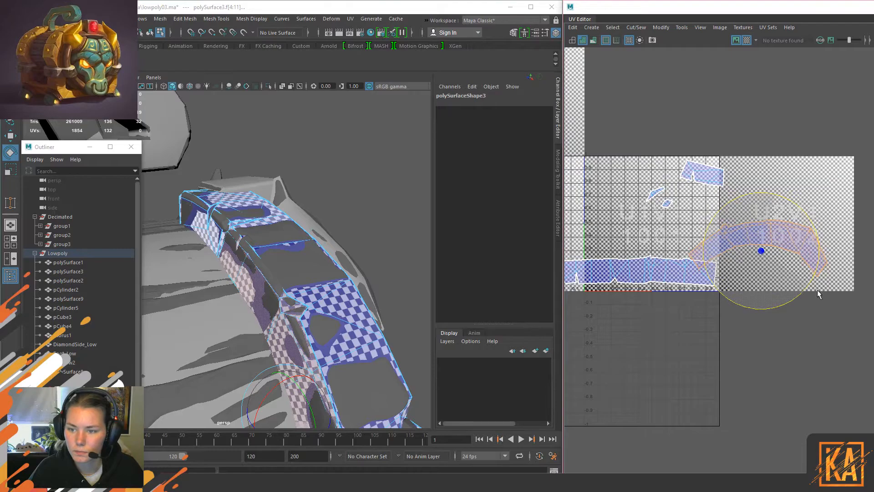
key(w)
drag(761, 251, 649, 324)
alt+middle_drag(655, 246, 691, 263)
Step: Straighten the small end piece's UV shell and place it beside the arch, below the horizontal strip
click(738, 197)
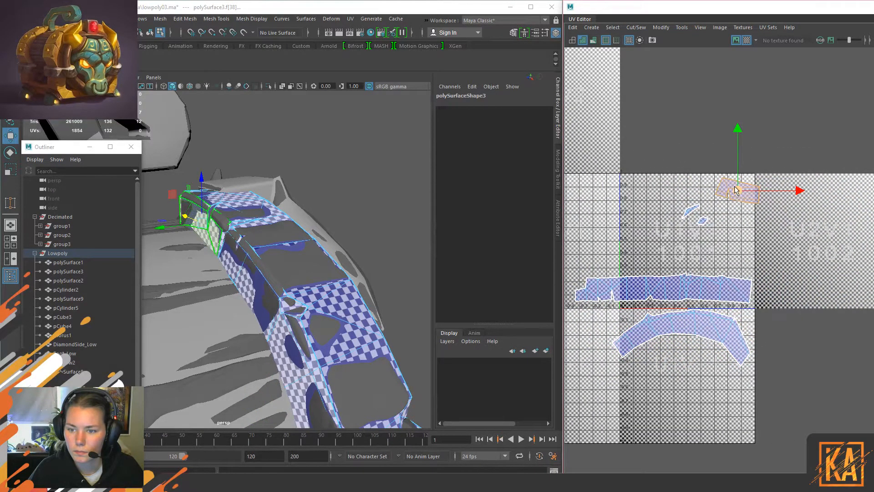
key(e)
drag(769, 158, 766, 152)
key(w)
drag(734, 193, 599, 319)
Step: Unfold the two tiny UV shells and gather them beneath the arch-shaped shell
drag(728, 179, 661, 237)
drag(694, 213, 675, 344)
click(706, 350)
click(692, 355)
click(691, 366)
click(679, 338)
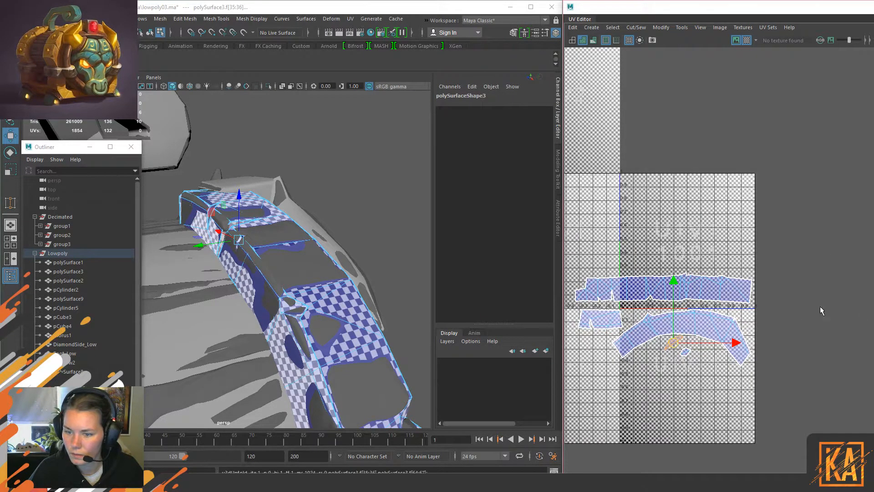
drag(674, 342, 674, 349)
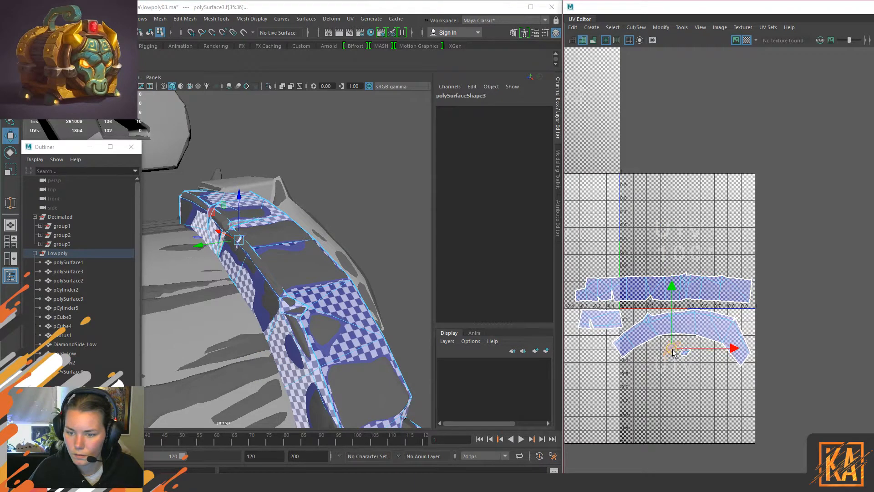
Step: Bring the large outlying curved UV shell over to the others and rotate it into an arch above the strip
alt+middle_drag(592, 316, 748, 323)
scroll(744, 318, down, 2)
click(661, 191)
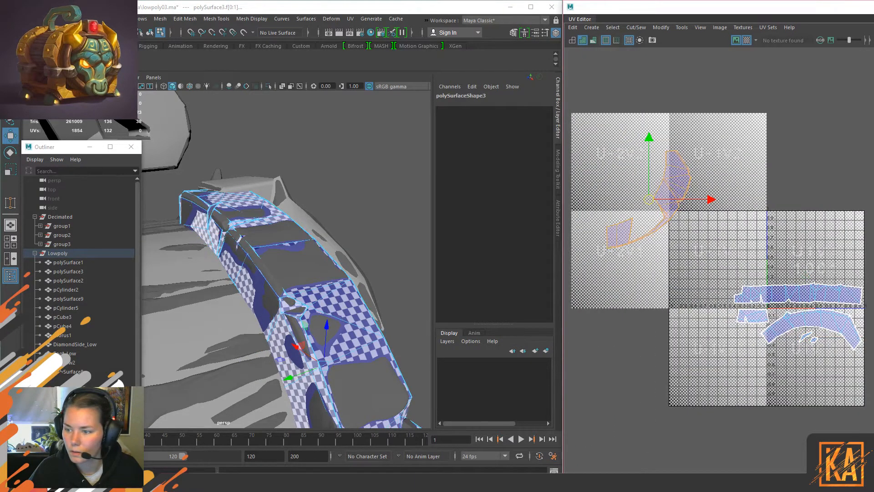
alt+middle_drag(661, 191, 615, 208)
drag(610, 215, 797, 331)
drag(786, 216, 761, 239)
key(e)
drag(751, 182, 736, 321)
key(w)
drag(764, 240, 758, 285)
Step: Turn off the checker display and frame the trim band's UV layout
key(ctrl+F9)
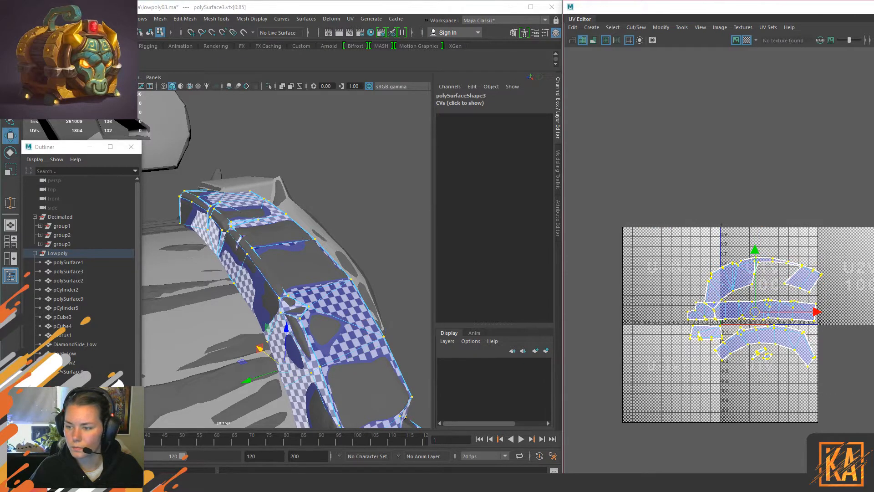
key(ctrl+F11)
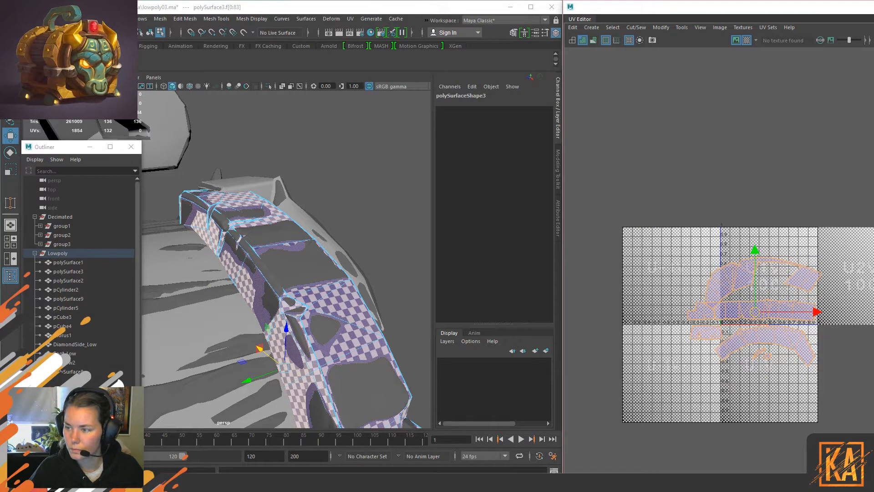
alt+middle_drag(819, 333, 777, 290)
scroll(778, 289, up, 5)
click(757, 169)
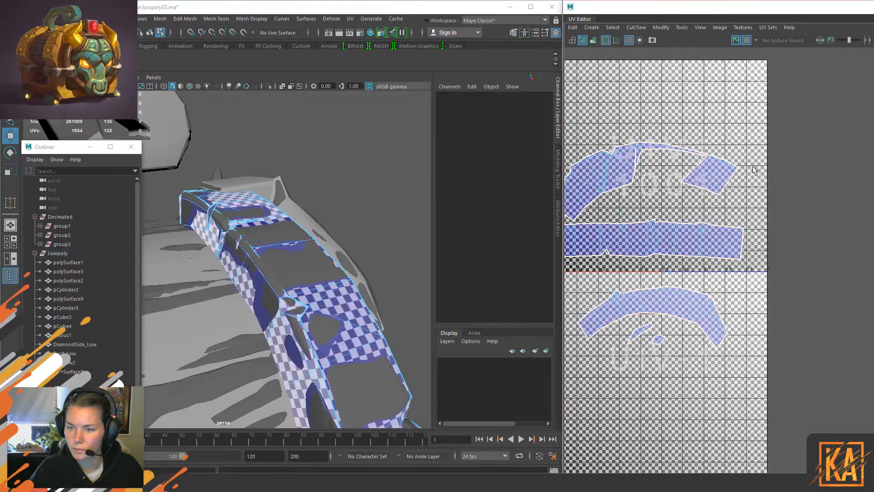
click(747, 40)
key(f)
Step: Move the large curved shell beneath the others and shift the horizontal strip and small end shell under the 0–1 tile
drag(724, 159, 731, 367)
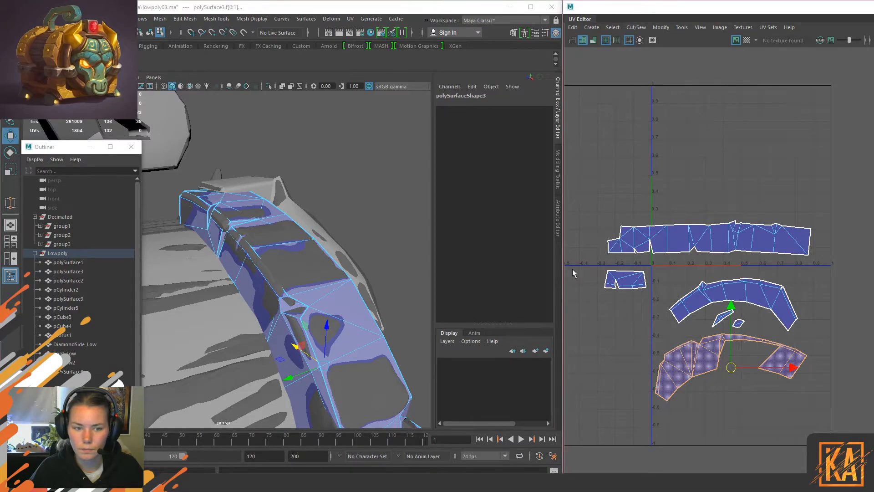
mouse_move(737, 250)
mouse_down()
mouse_move(710, 245)
mouse_move(753, 253)
mouse_up()
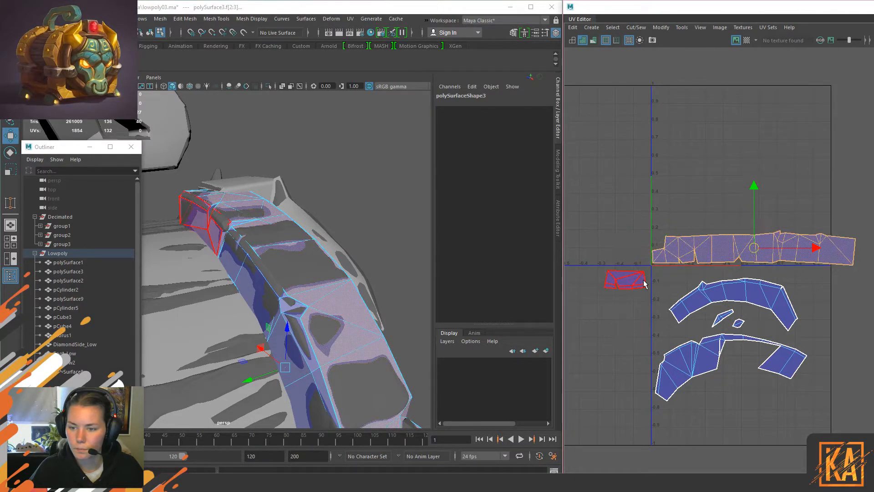
click(631, 282)
drag(632, 282, 819, 282)
Step: Examine the finished trim band with the Lowpoly group isolated and on its own
alt+drag(356, 273, 418, 251)
alt+drag(382, 277, 300, 268)
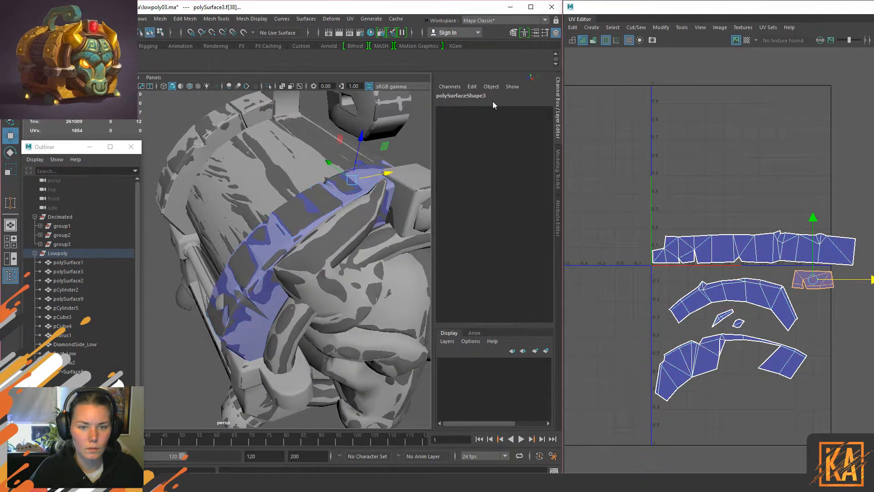
key(F8)
click(316, 263)
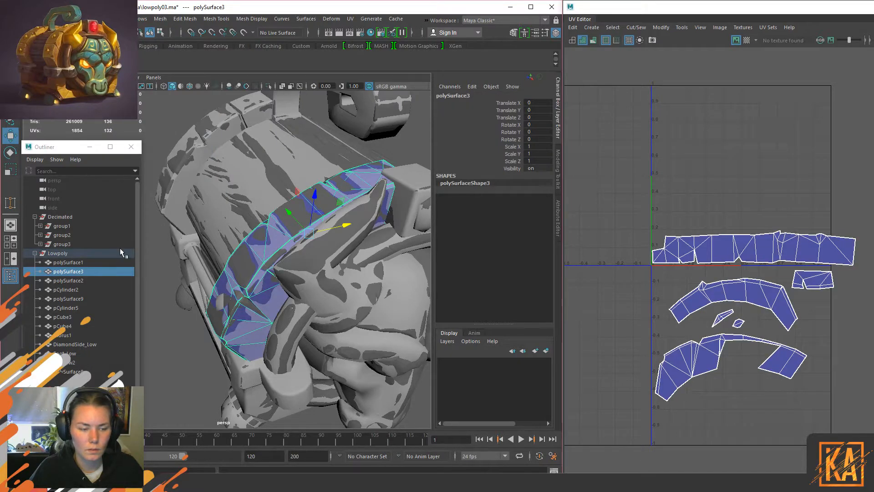
click(78, 255)
key(ctrl+1)
click(335, 243)
alt+drag(334, 243, 314, 257)
click(245, 272)
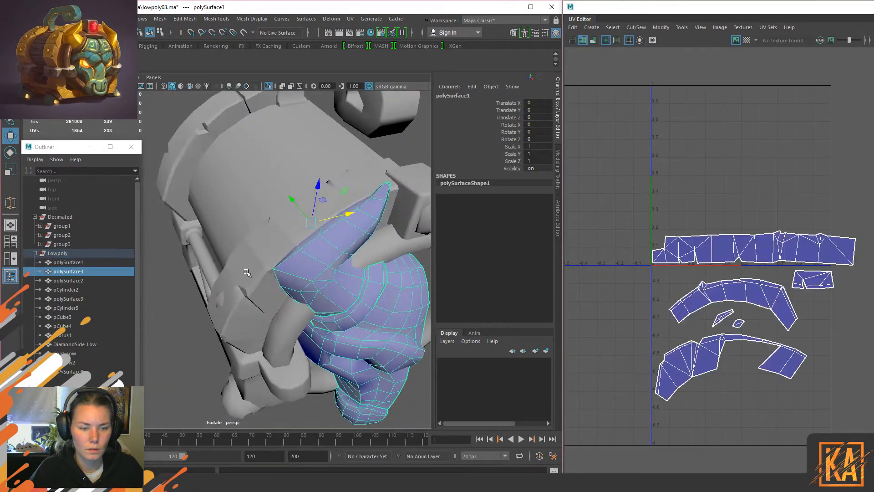
key(ctrl+1)
key(ctrl+1)
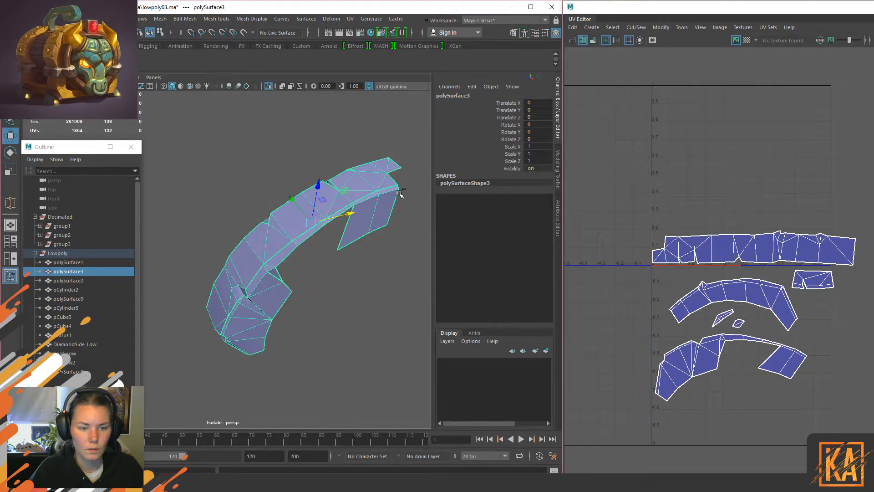
key(ctrl+1)
Step: Isolate the Lowpoly group and select the bull head mesh (polySurface1)
click(315, 303)
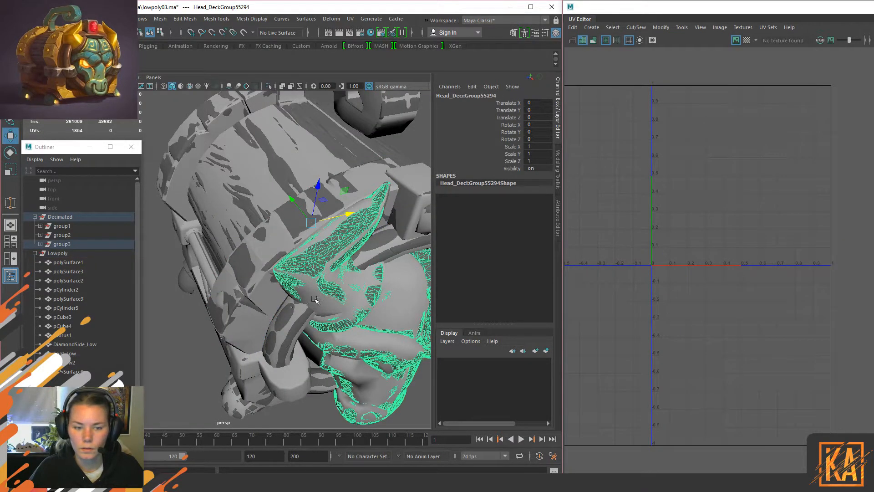
click(58, 253)
scroll(329, 244, up, 5)
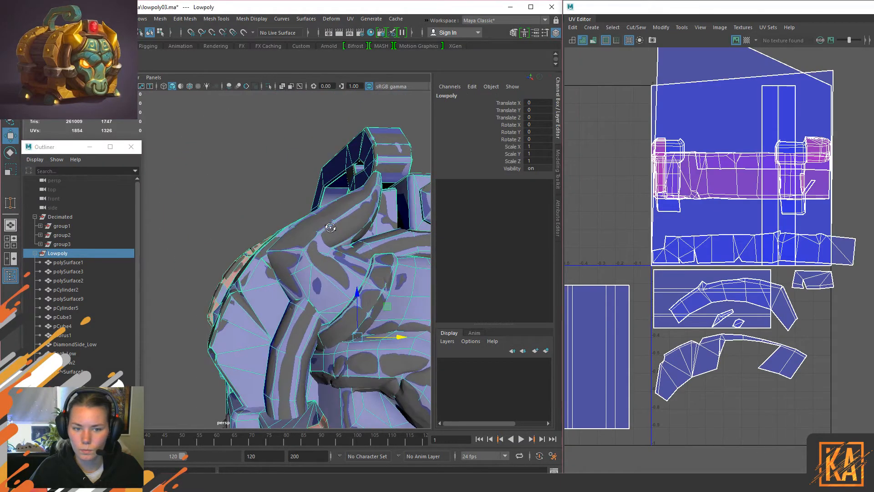
alt+drag(329, 244, 348, 244)
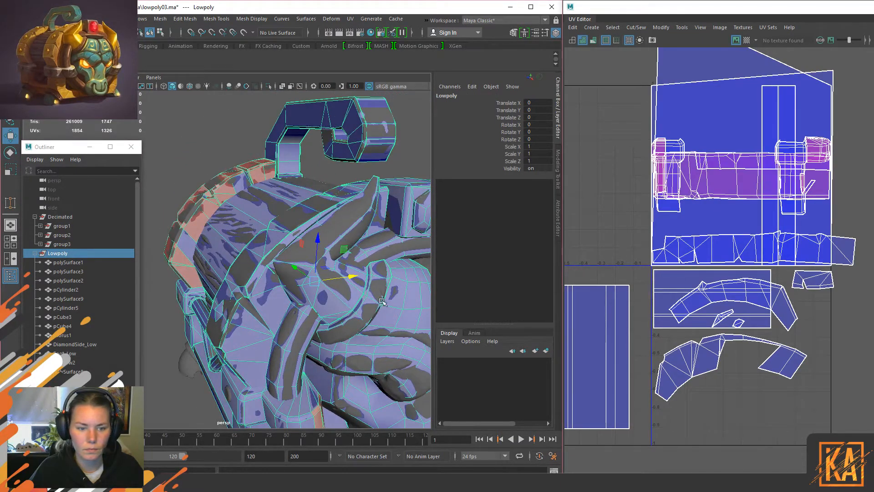
key(ctrl+1)
alt+drag(405, 337, 338, 238)
click(381, 134)
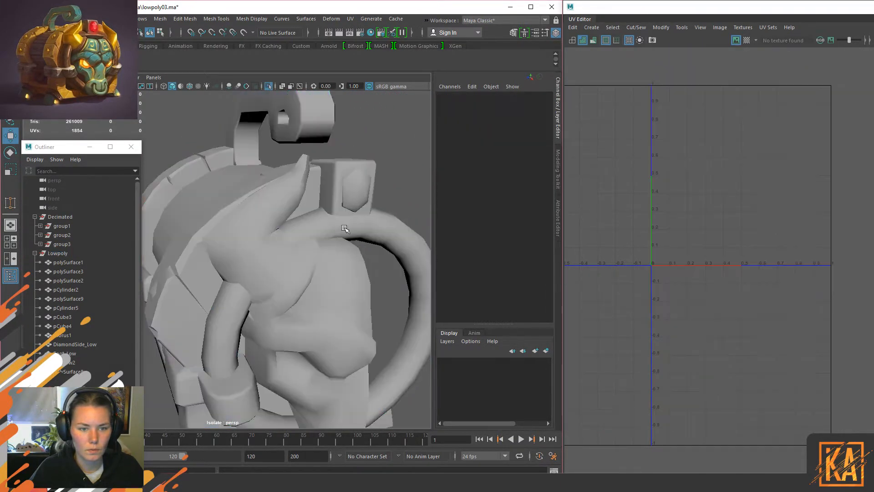
alt+drag(280, 117, 251, 223)
click(251, 229)
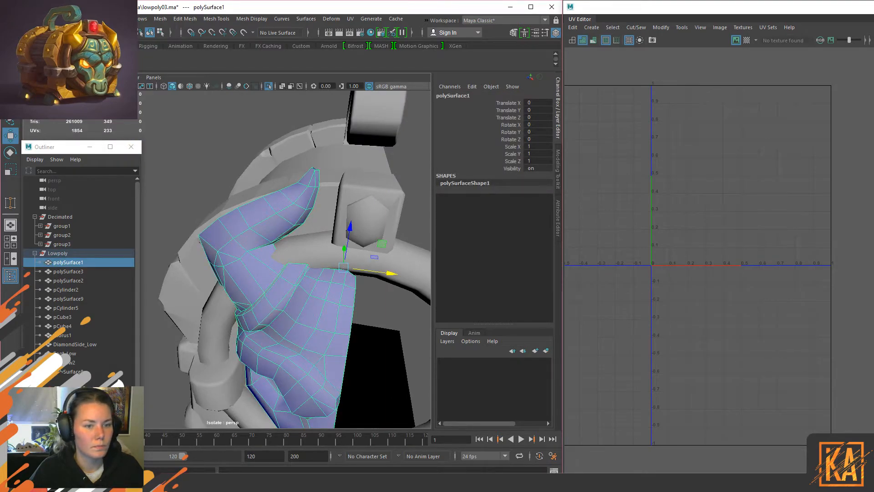
alt+drag(263, 223, 316, 216)
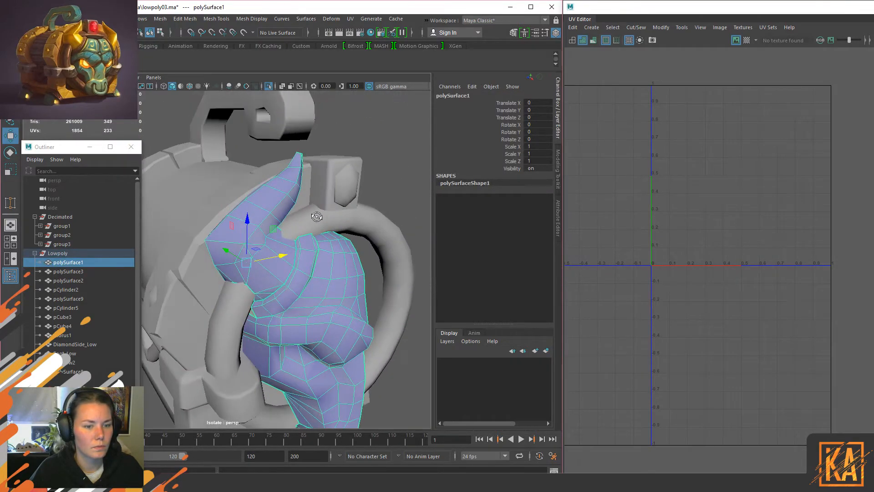
Step: Switch the bull head mesh to edge selection and frame its horn UV shell
right_click(278, 201)
click(322, 188)
scroll(516, 72, up, 1)
scroll(763, 347, down, 3)
scroll(789, 337, up, 1)
alt+middle_drag(815, 355, 539, 245)
scroll(591, 227, up, 5)
alt+middle_drag(569, 137, 603, 177)
right_drag(601, 175, 593, 146)
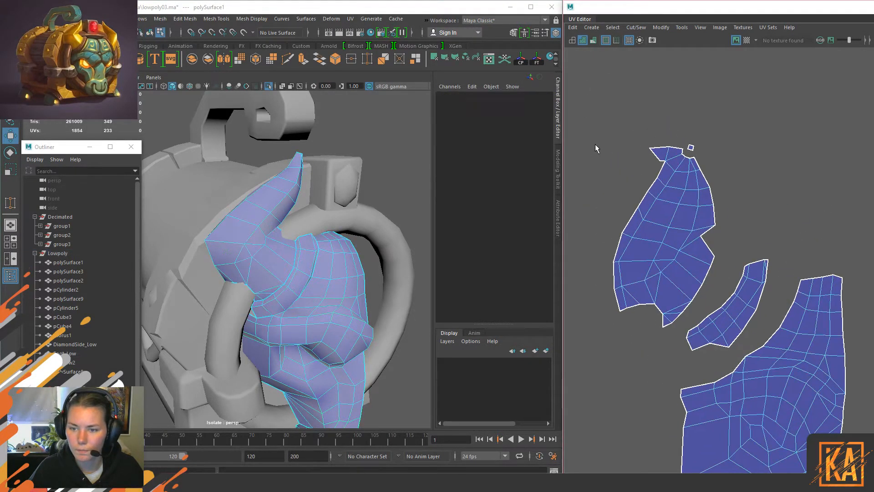
click(677, 237)
right_drag(677, 236, 667, 186)
Step: Soften the interior edges of the bull head's horn UV shell, including its lengthwise edge line
double_click(682, 179)
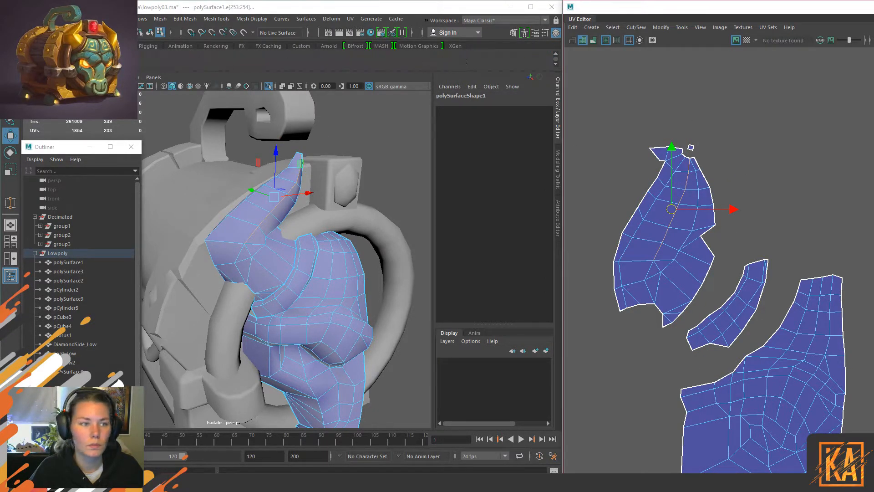
click(308, 193)
click(242, 258)
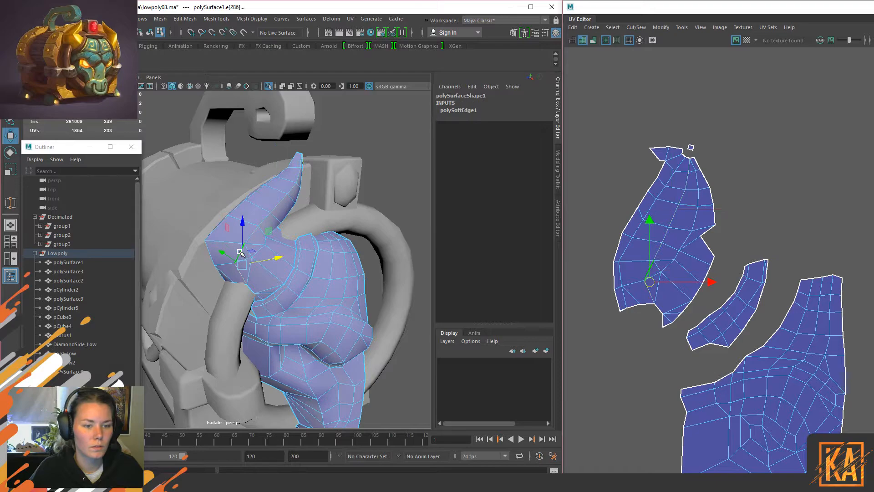
key(g)
alt+drag(350, 261, 323, 259)
drag(690, 200, 641, 288)
key(g)
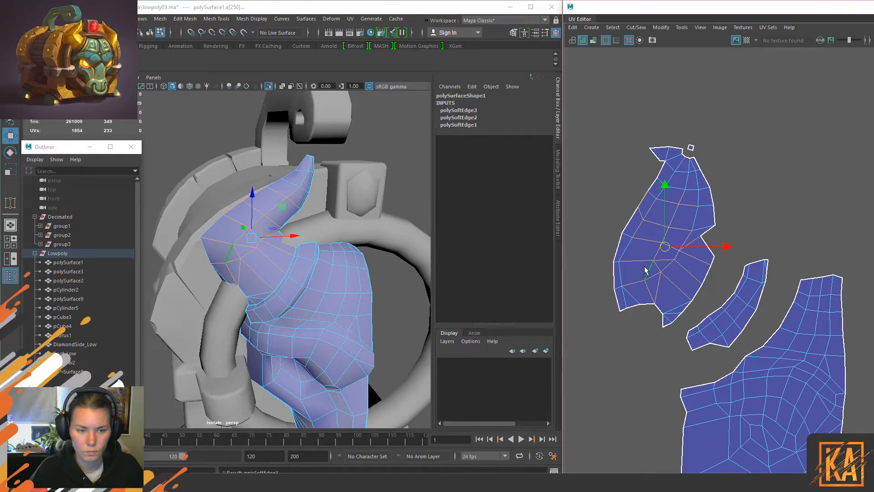
mouse_move(688, 178)
mouse_down()
mouse_move(676, 205)
mouse_move(685, 195)
mouse_up()
key(g)
click(724, 254)
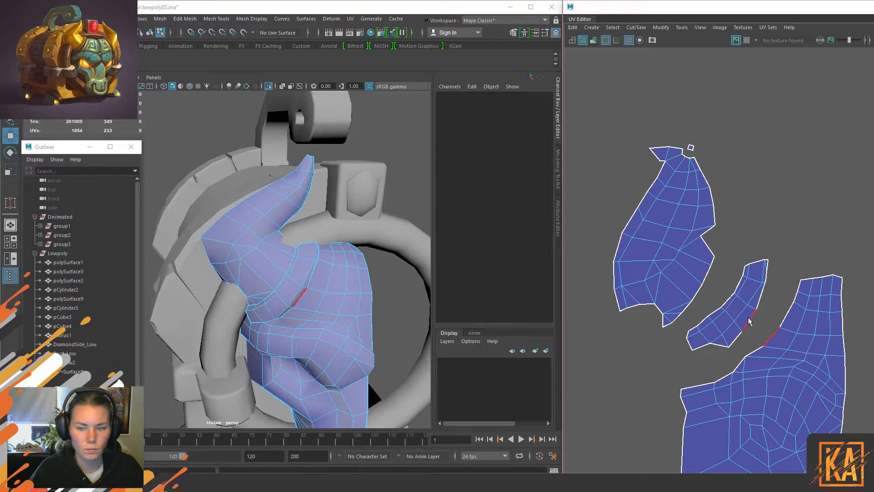
Step: Soften the interior edges of the narrow curved UV shell beside the horn
click(753, 283)
key(g)
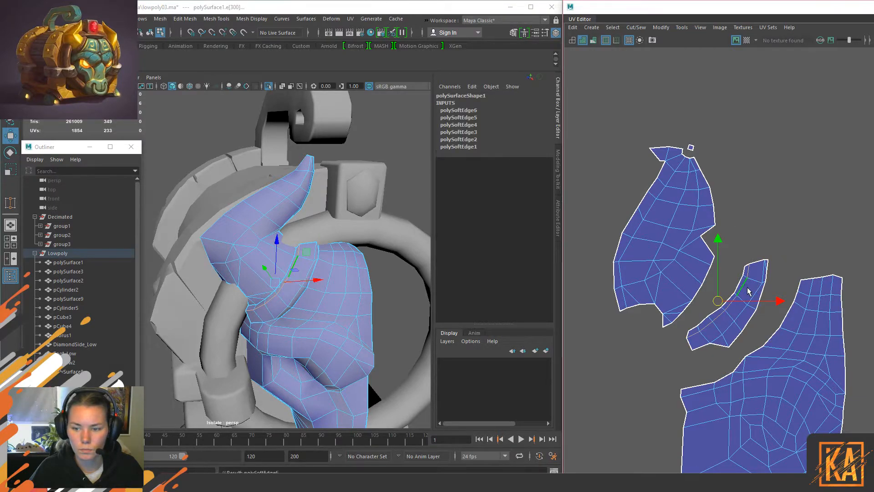
click(751, 295)
key(g)
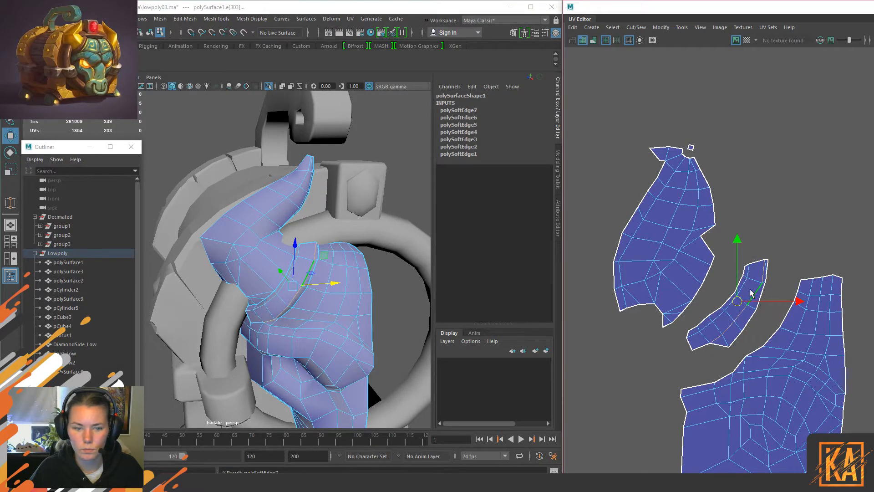
click(767, 198)
click(306, 265)
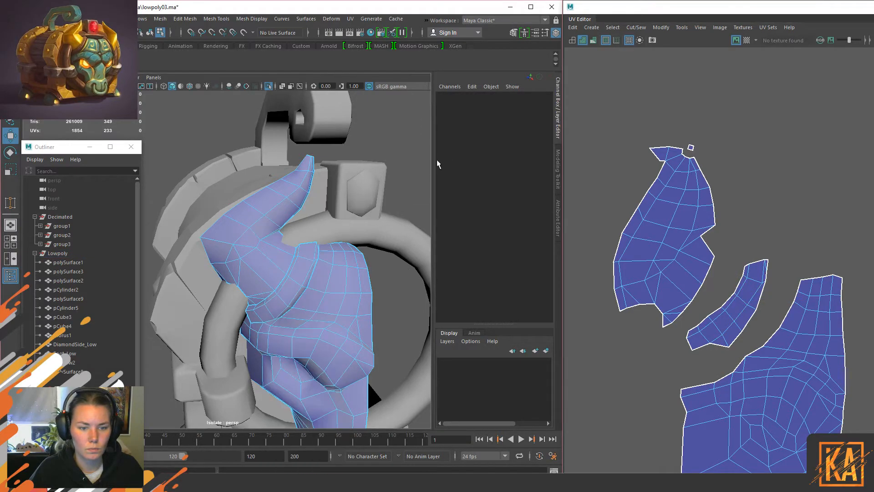
Step: Isolate the bull head mesh on its own and frame the face's large UV shell
key(F8)
key(ctrl+1)
click(364, 191)
alt+drag(357, 287, 289, 234)
scroll(327, 219, up, 5)
click(364, 206)
alt+drag(365, 206, 303, 267)
scroll(772, 352, down, 1)
alt+middle_drag(772, 352, 689, 193)
alt+middle_drag(700, 259, 694, 270)
Step: Select all faces of the face's large UV shell and soften their edges
right_drag(681, 269, 580, 185)
click(714, 277)
key(ctrl+F11)
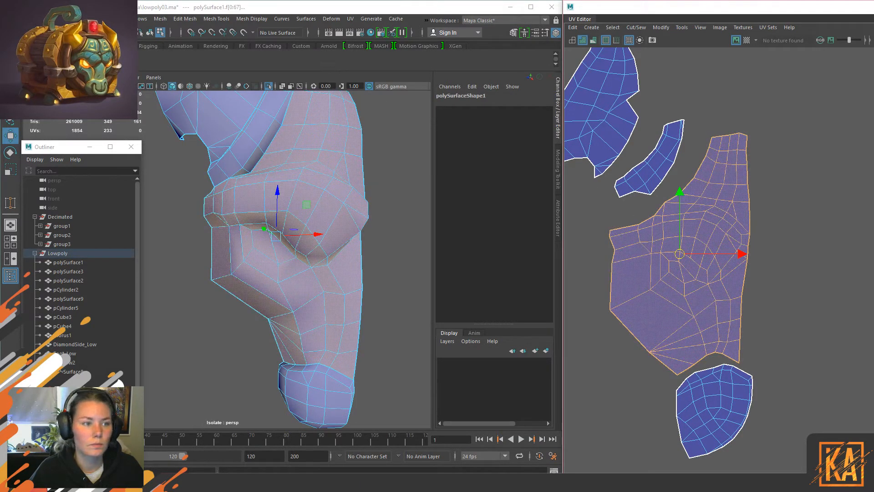
key(g)
Step: Harden the border edges of the face's large UV shell and return the bull head to object selection
click(620, 228)
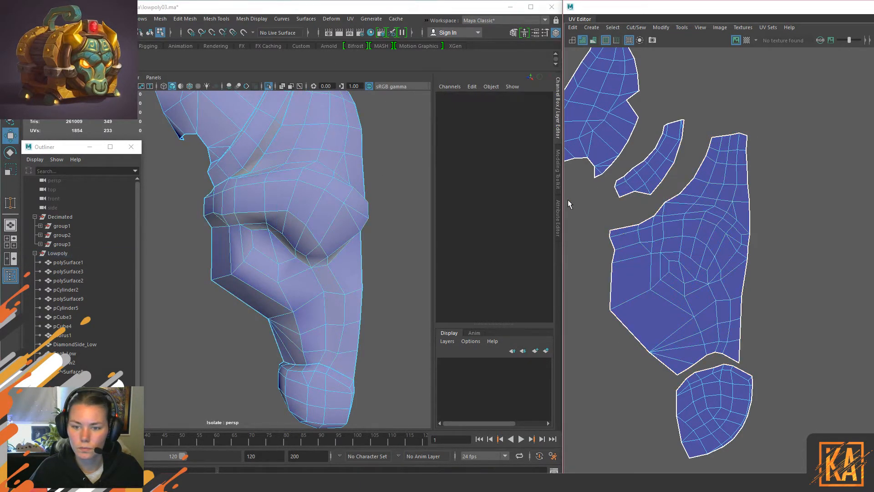
click(626, 227)
double_click(626, 229)
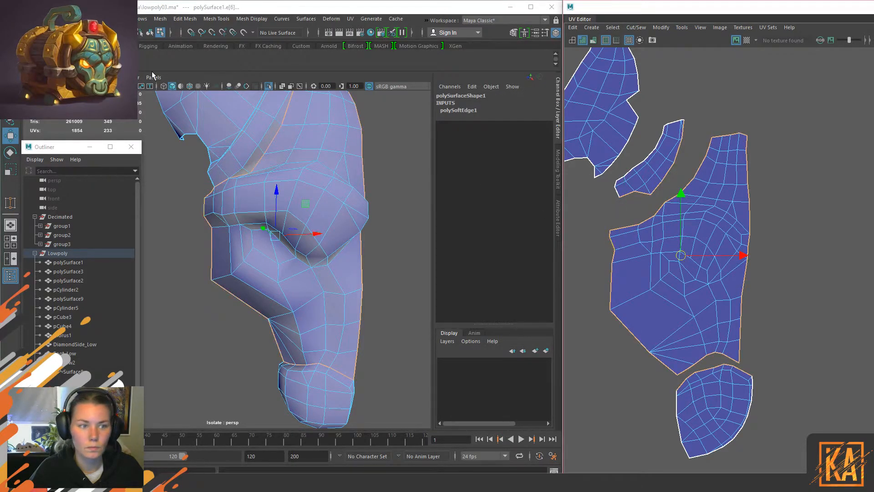
key(F8)
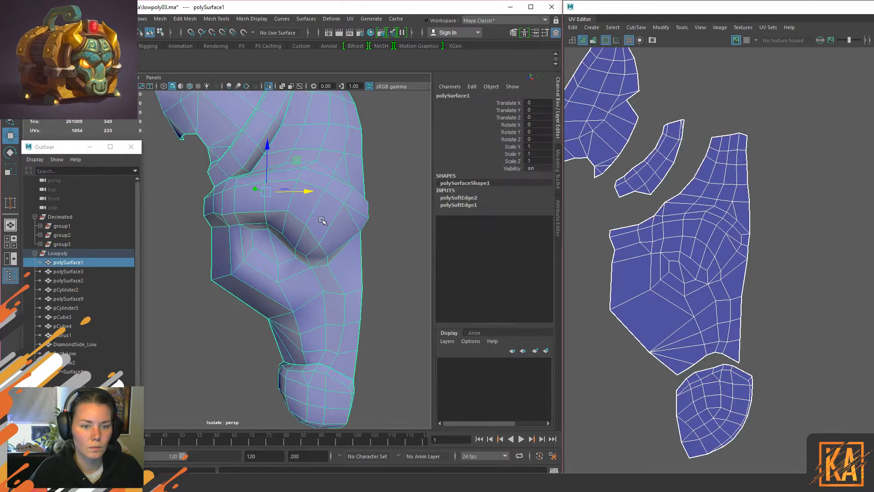
scroll(325, 235, down, 2)
click(367, 226)
click(272, 257)
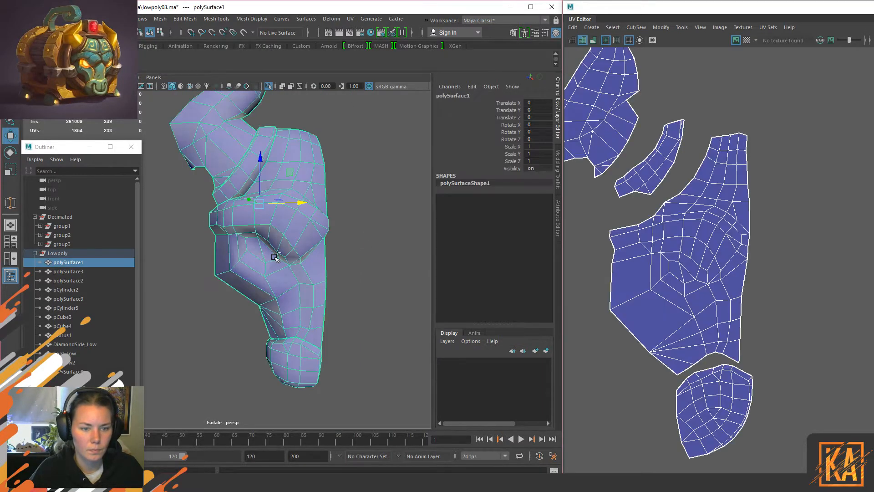
Step: End the bull head's isolation, select the Lowpoly group and bring its complete UV layout into view
key(ctrl+1)
alt+drag(280, 258, 241, 244)
key(Up)
key(f)
key(f)
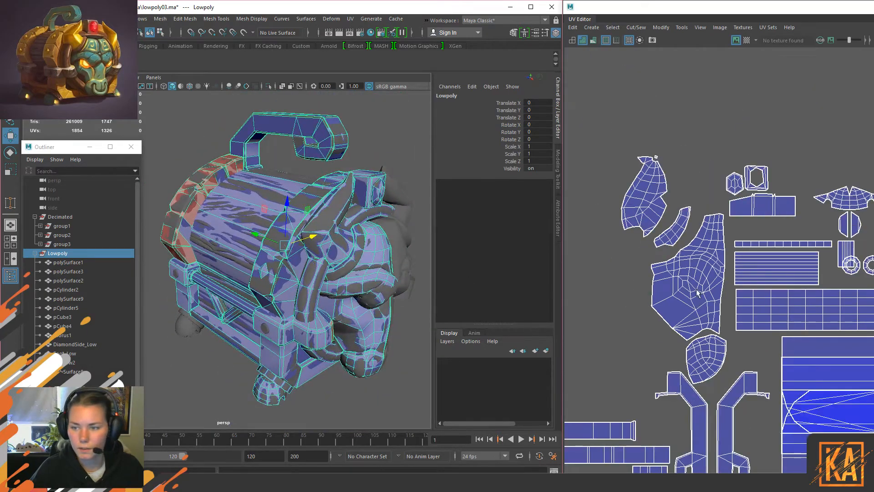
scroll(682, 148, up, 5)
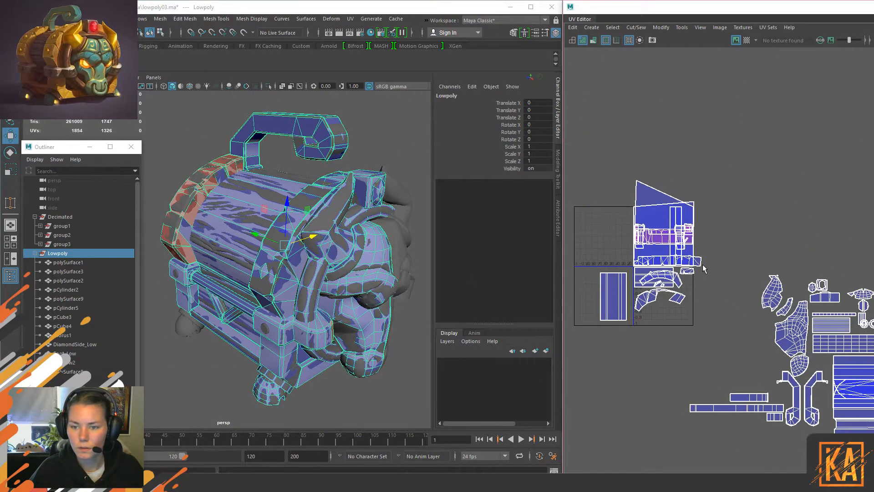
Step: Select the faces of the oversized overlapping UV shells and locate them on the chest's arched trim
key(F11)
drag(625, 90, 607, 177)
alt+drag(193, 221, 302, 226)
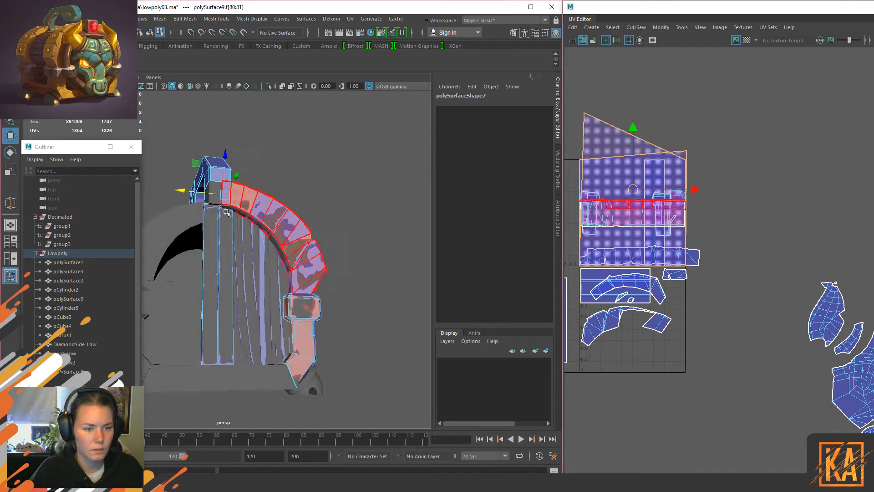
scroll(301, 226, up, 10)
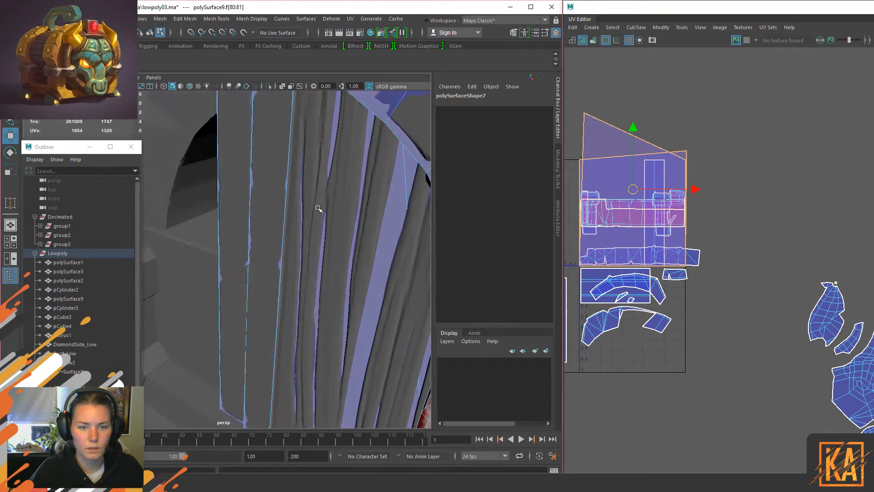
Step: Isolate the Lowpoly group and single out its arched trim mesh, polySurface9, for inspection
click(58, 254)
scroll(246, 264, down, 8)
key(ctrl+1)
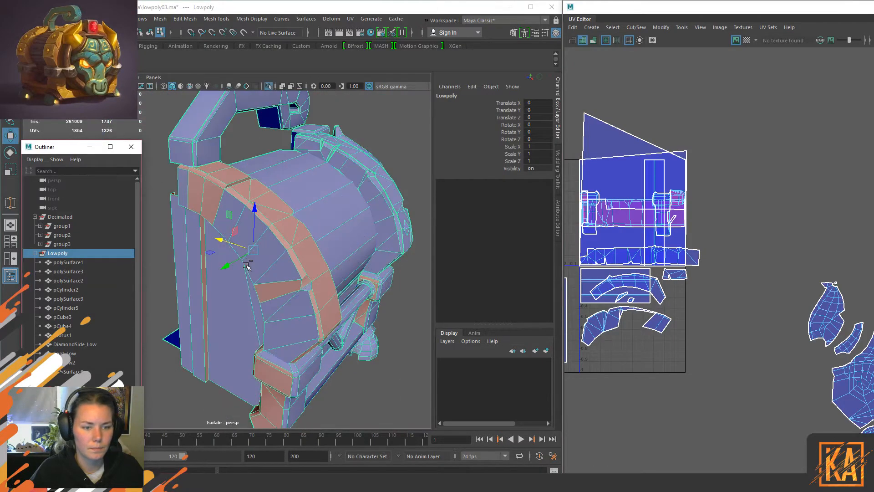
click(220, 188)
alt+drag(271, 233, 335, 264)
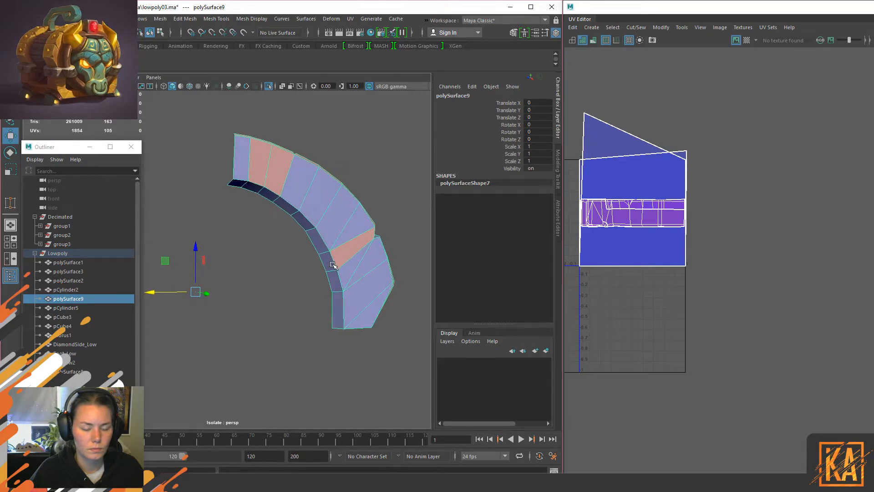
Step: Isolate the decimated high-poly arches and examine the shape of the trim's inner rim and block corners
key(ctrl+1)
scroll(364, 256, up, 5)
alt+middle_drag(364, 246, 333, 271)
click(226, 208)
key(ctrl+1)
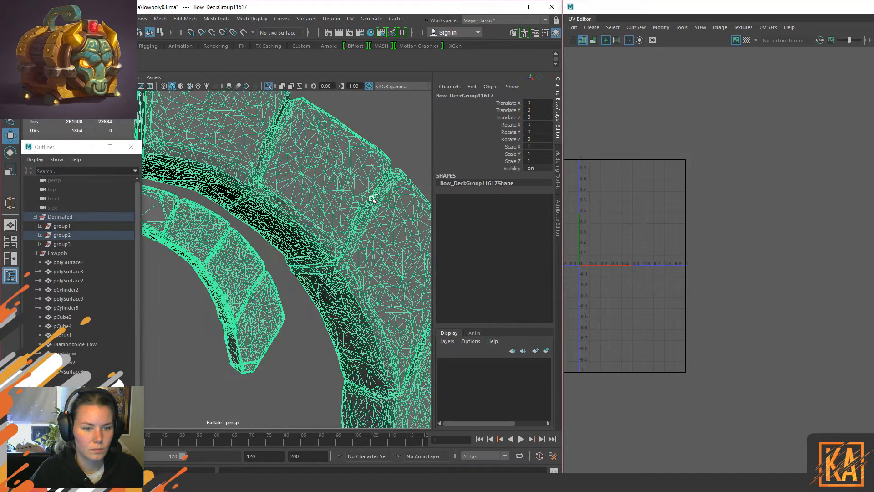
alt+drag(403, 212, 374, 239)
click(361, 165)
alt+drag(361, 166, 355, 230)
click(290, 236)
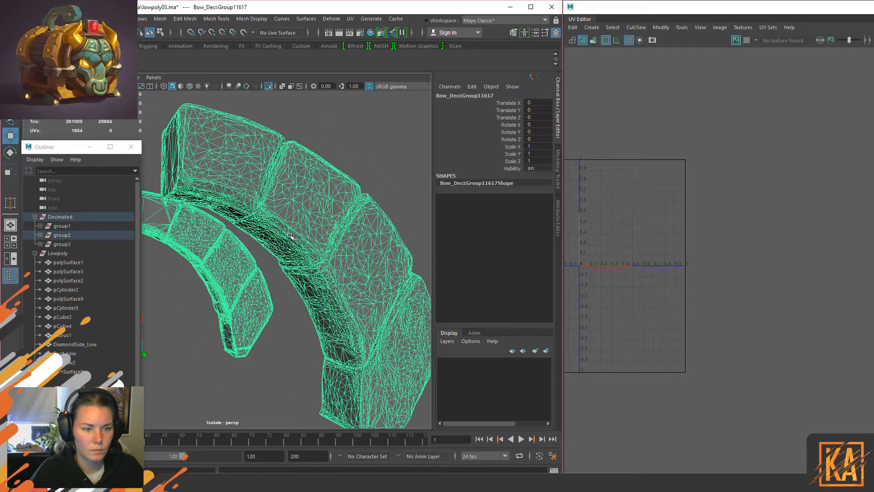
Step: Bring the Lowpoly chest back into view and isolate its arched trim mesh, polySurface9
click(64, 253)
key(ctrl+1)
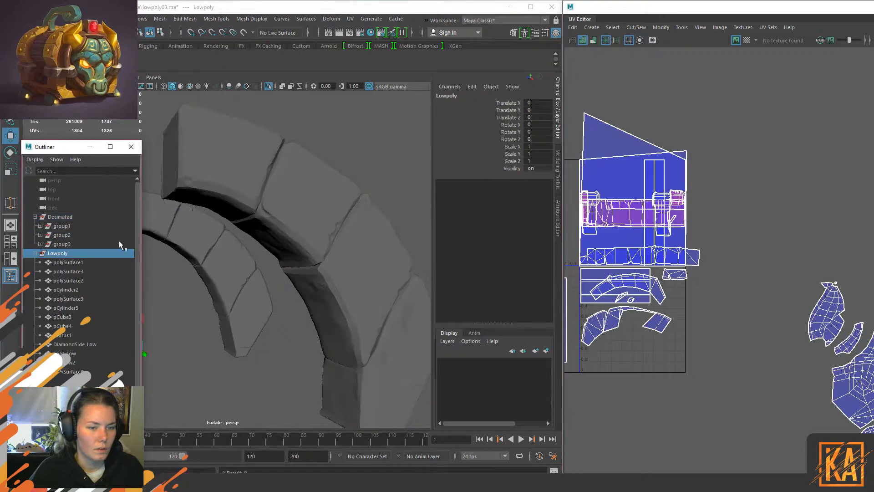
right_click(347, 163)
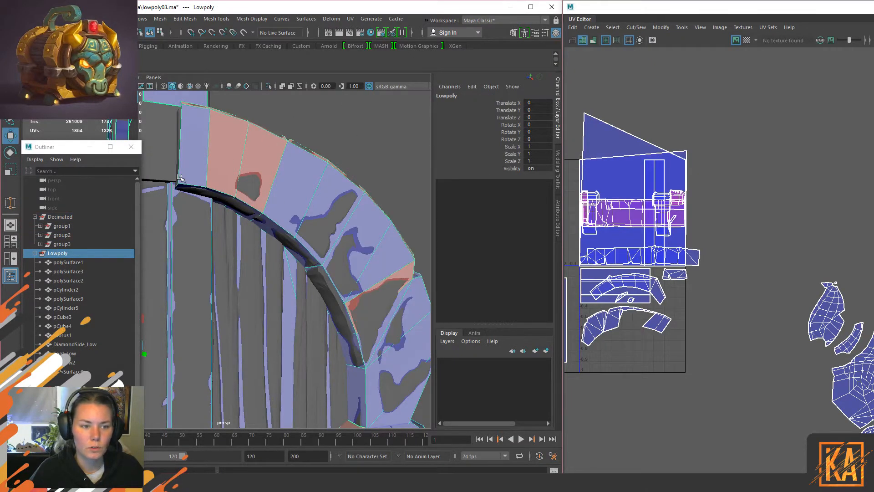
click(199, 172)
key(ctrl+1)
Step: Bevel the edge line along the arched trim's inner front rim with a fraction of 0.1 and one segment
key(F10)
click(193, 185)
alt+middle_drag(344, 307, 328, 178)
shift+click(349, 258)
shift+click(318, 150)
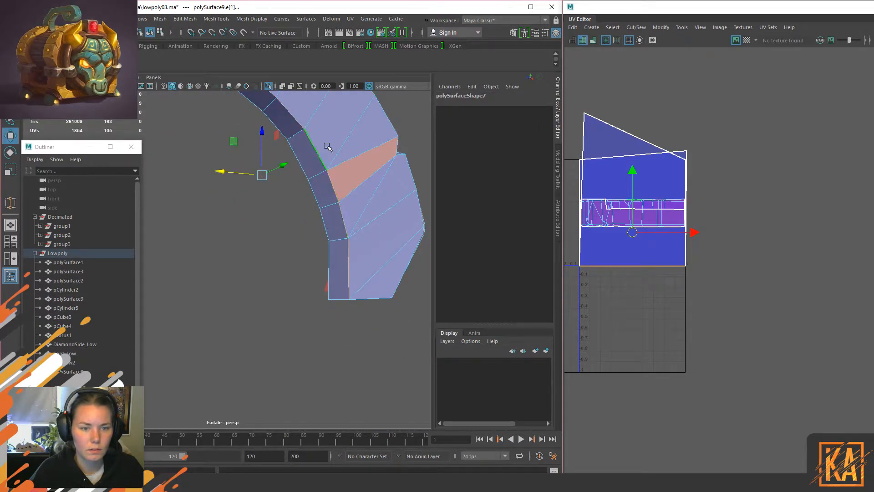
alt+drag(327, 147, 317, 207)
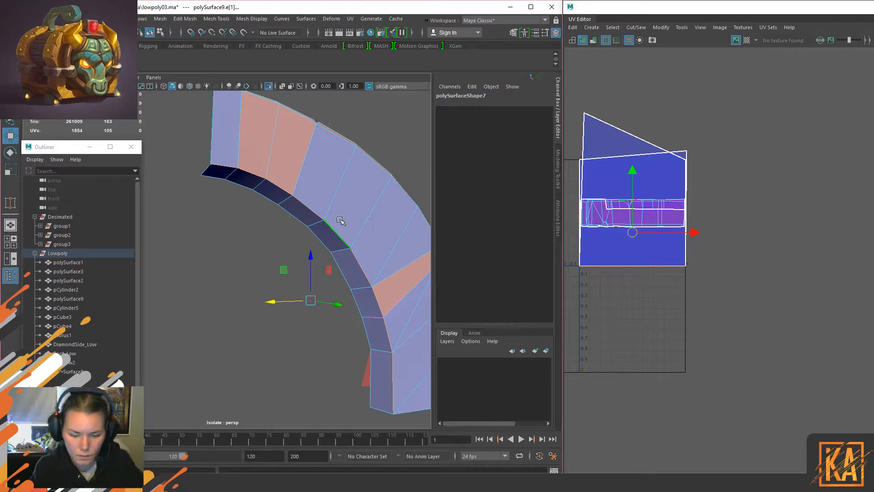
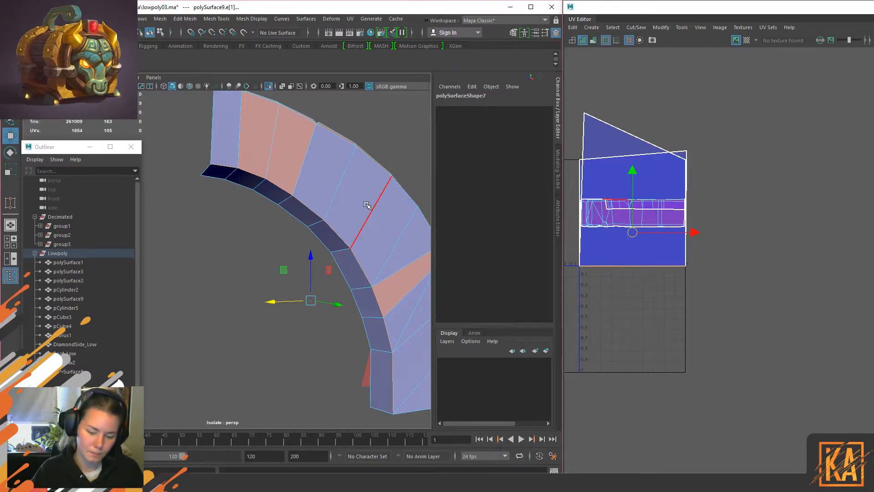
click(335, 221)
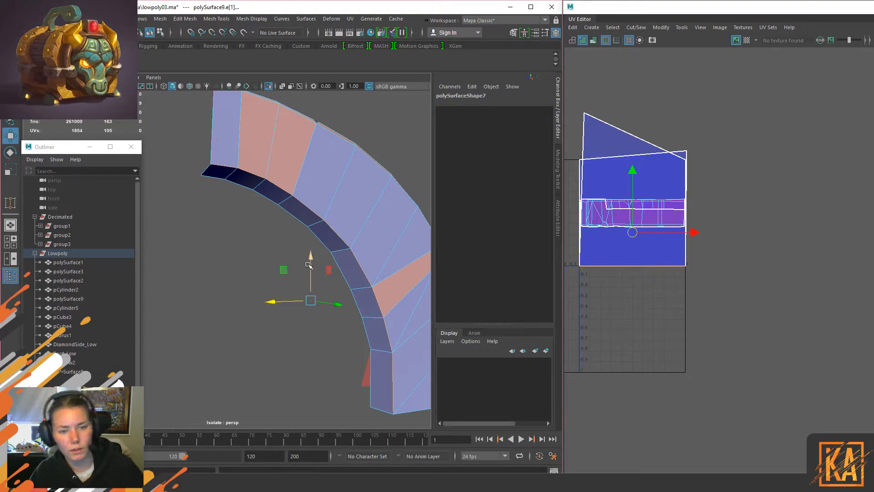
click(357, 216)
mouse_move(355, 250)
alt+mouse_down()
mouse_move(341, 254)
mouse_move(346, 245)
alt+mouse_up()
alt+middle_drag(346, 246, 336, 269)
shift+right_drag(285, 208, 336, 215)
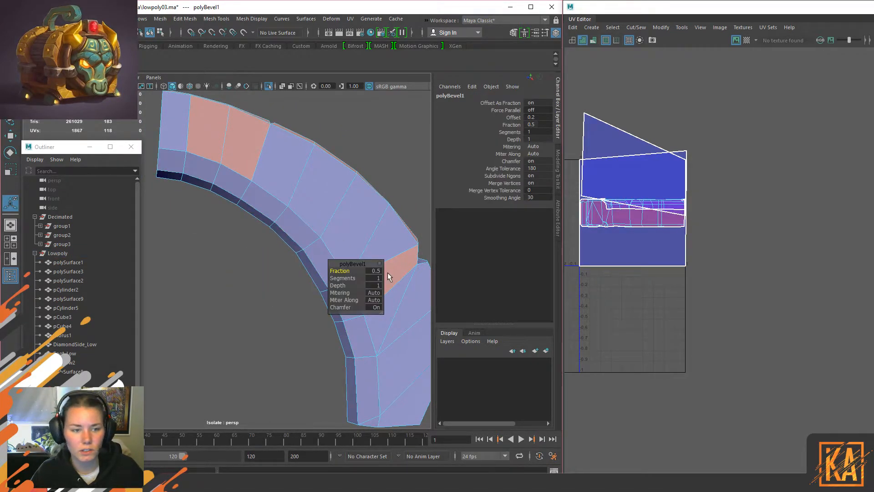
drag(348, 273, 344, 272)
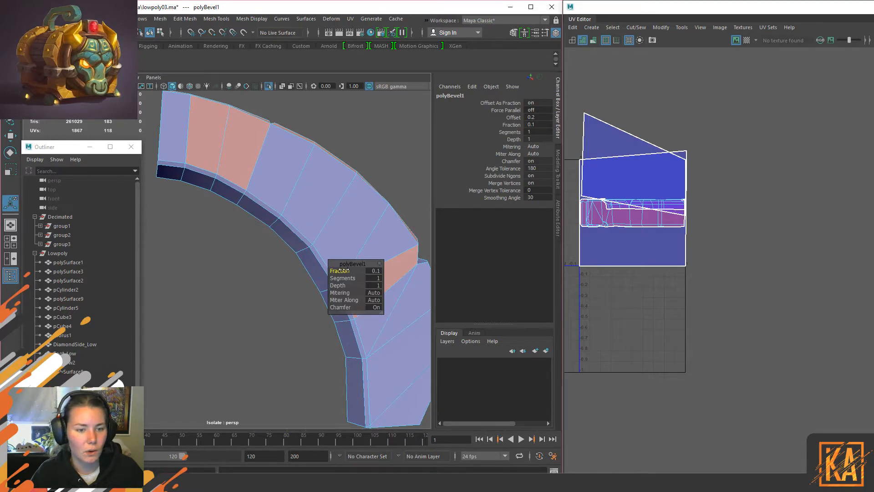
Step: Return the beveled arch to object selection and show it together with the high-poly chest, framing the inner rim
alt+drag(258, 200, 267, 200)
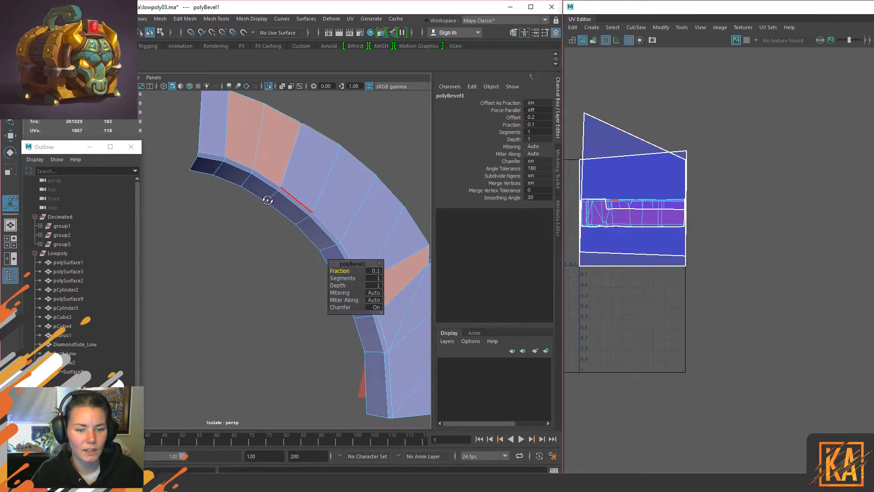
alt+middle_drag(283, 266, 264, 252)
alt+right_drag(263, 252, 251, 228)
right_drag(278, 186, 318, 150)
click(318, 150)
click(308, 188)
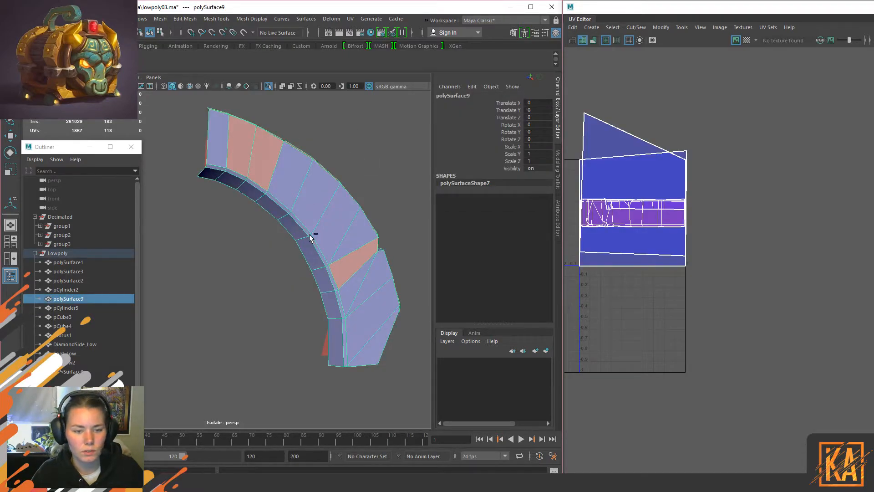
key(ctrl+1)
alt+drag(302, 210, 283, 257)
scroll(268, 239, up, 5)
Step: Nudge the edge line along the arch's new bevel in depth to fit the high-poly trim
right_drag(332, 140, 317, 96)
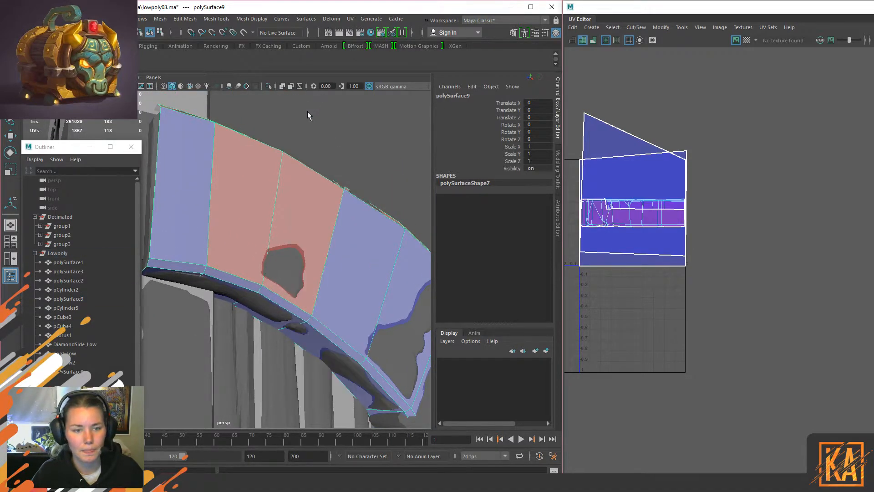
click(186, 271)
alt+middle_drag(393, 360, 353, 270)
alt+drag(354, 270, 295, 201)
key(w)
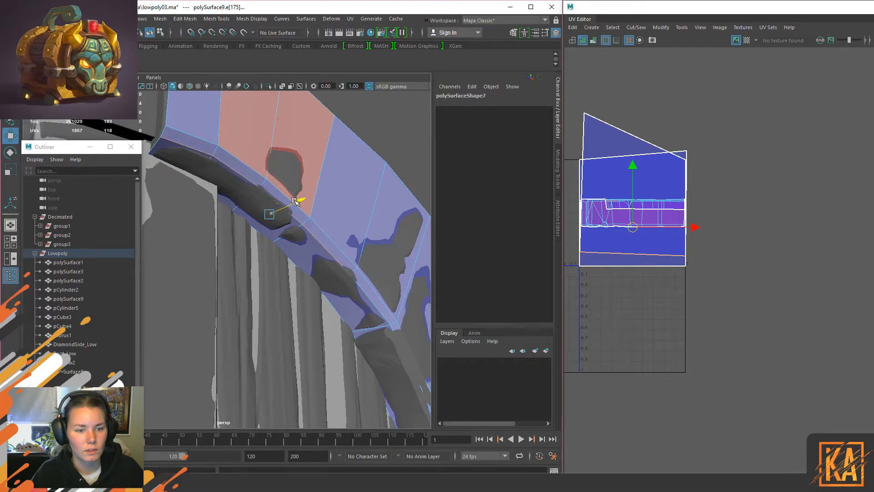
click(304, 223)
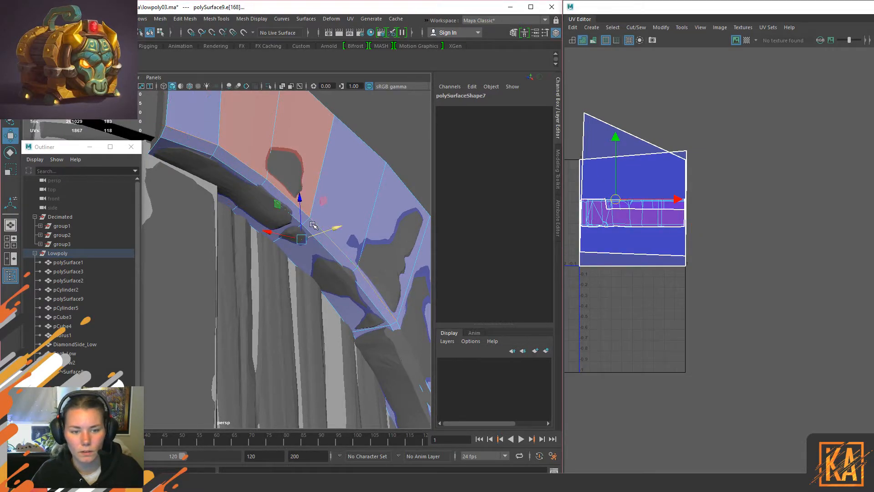
drag(331, 228, 333, 229)
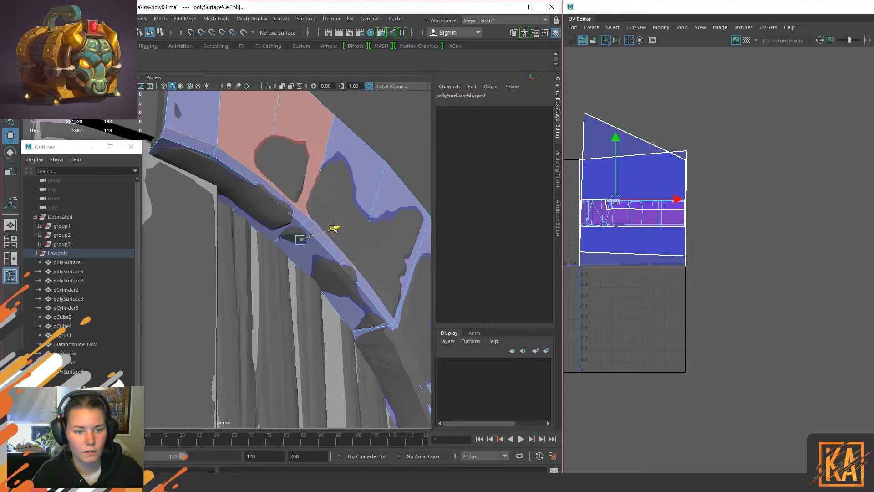
Step: Adjust the height of the bevel vertex below the arch's upper block to follow the high-poly rim
alt+drag(380, 129, 380, 144)
right_drag(380, 144, 272, 91)
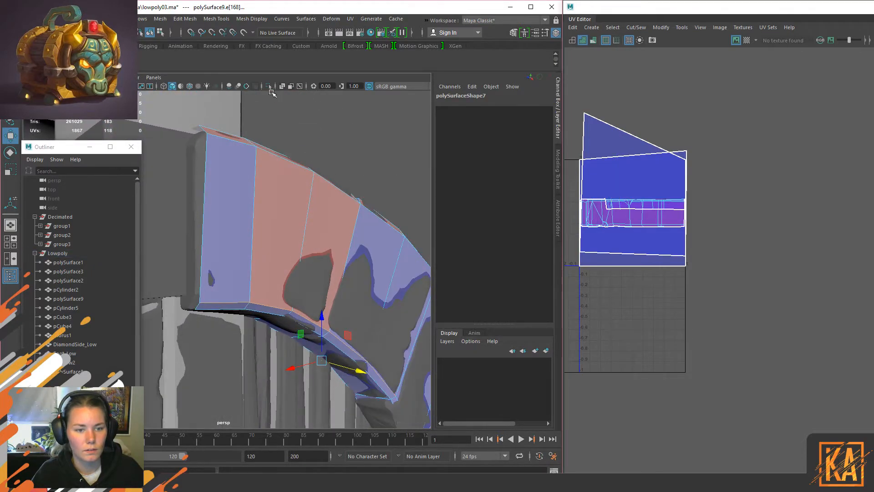
click(207, 292)
alt+drag(268, 263, 329, 219)
click(329, 264)
alt+drag(377, 261, 304, 218)
click(184, 191)
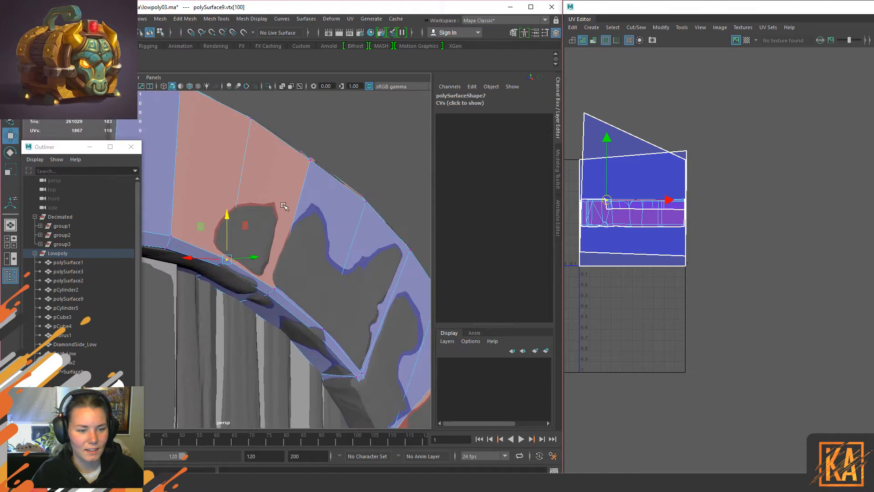
drag(224, 216, 229, 214)
Step: Reposition the bevel vertex at the joint between the upper two arch blocks to match the high-poly rim
click(274, 289)
alt+drag(278, 286, 312, 252)
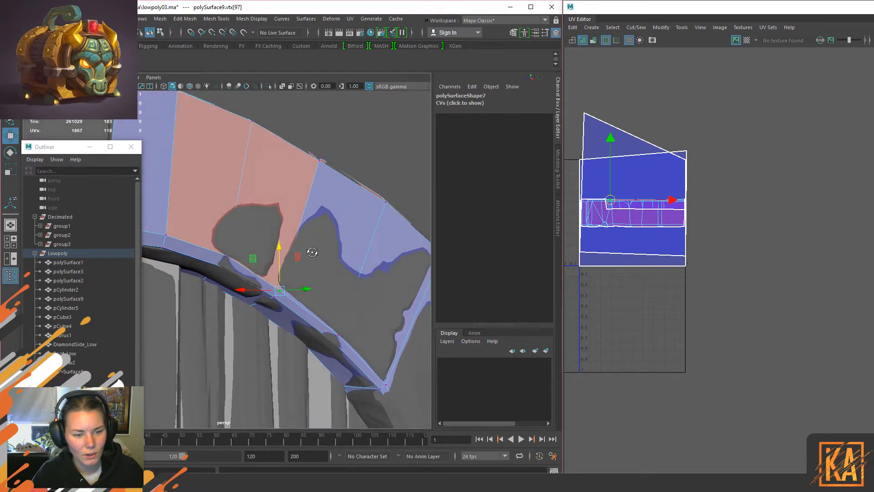
drag(254, 258, 255, 256)
alt+middle_drag(383, 335, 330, 258)
click(277, 258)
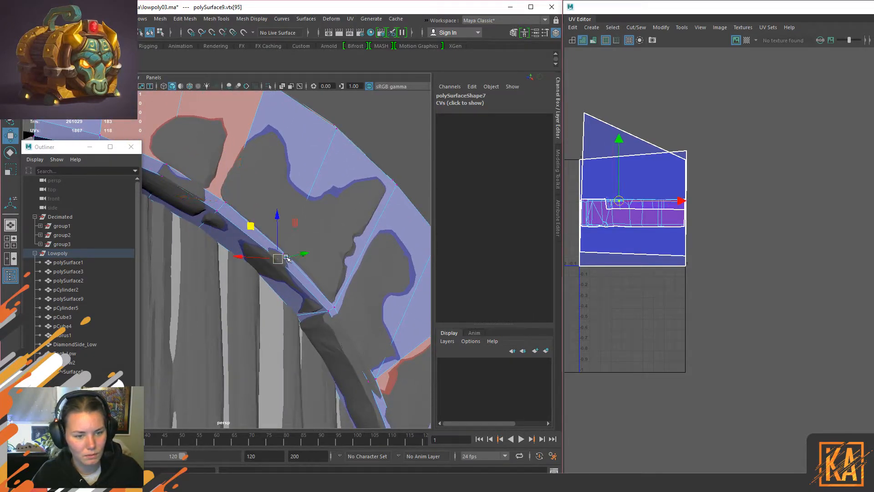
Step: Shift individual edges on the arch's inner underside vertically so they follow the high-poly surface
right_drag(383, 163, 381, 132)
click(275, 240)
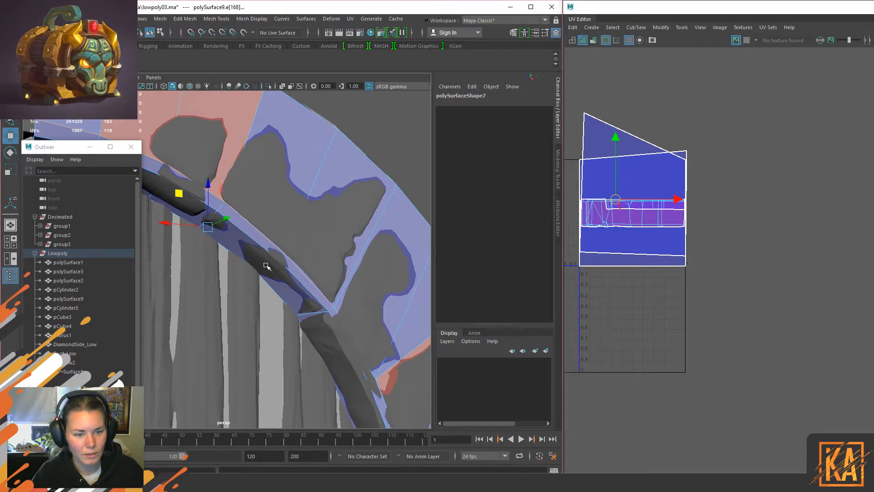
drag(263, 221, 263, 225)
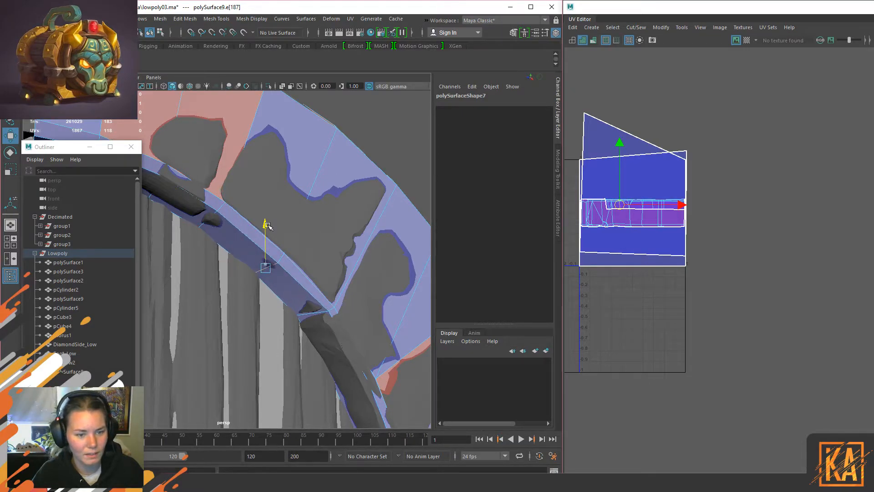
alt+middle_drag(227, 204, 308, 243)
click(250, 244)
drag(249, 200, 250, 199)
click(196, 226)
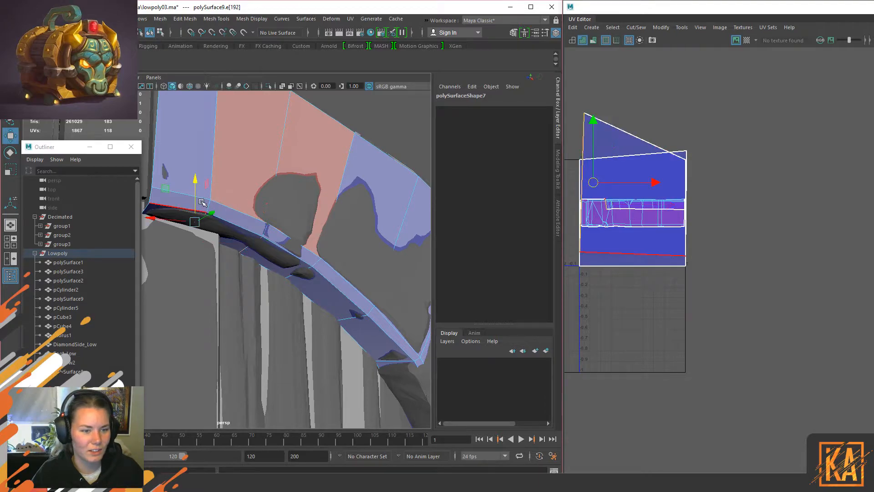
drag(195, 187, 195, 191)
Step: Reposition the bevel vertices at the arch's next block joint to fit the high-poly corner
alt+middle_drag(334, 309, 152, 222)
right_drag(386, 142, 332, 116)
alt+middle_drag(268, 263, 282, 233)
click(248, 227)
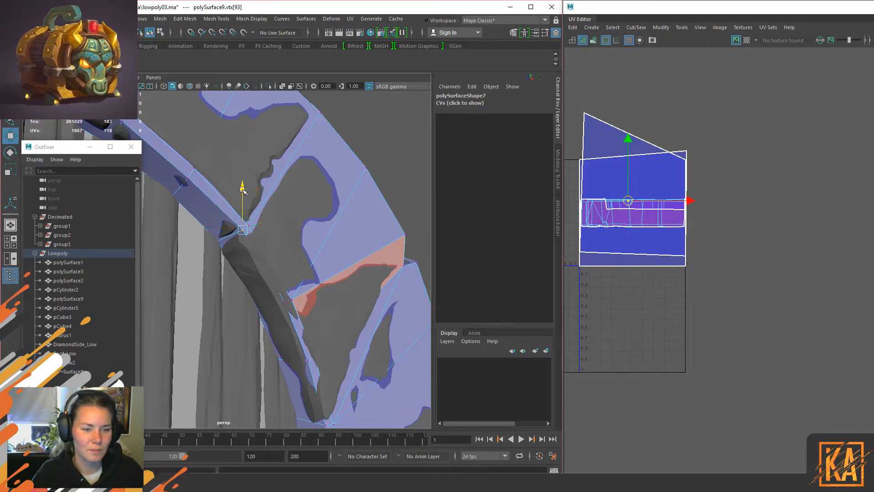
drag(244, 195, 215, 202)
click(239, 224)
click(255, 219)
mouse_move(255, 220)
alt+mouse_down()
mouse_move(232, 253)
mouse_move(273, 219)
alt+mouse_up()
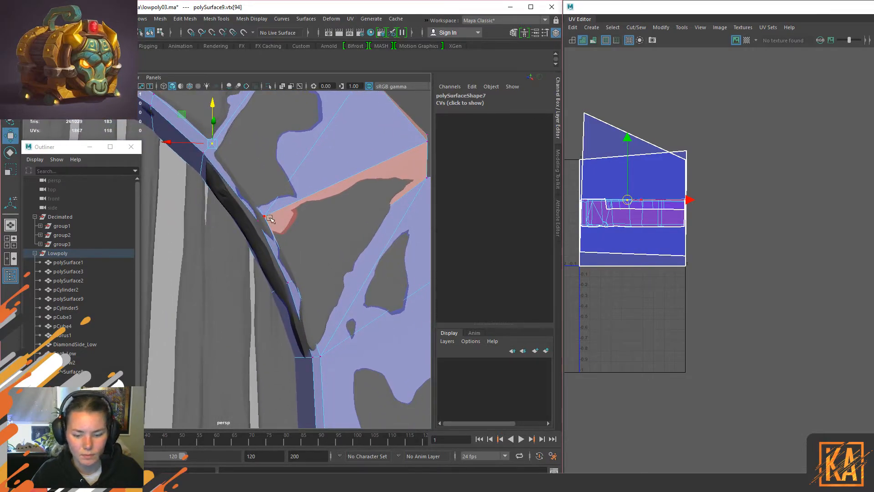
Step: Shift the underside edge and adjoining bevel vertex at the arch's lower block joint to follow the high-poly surface
alt+drag(341, 208, 310, 180)
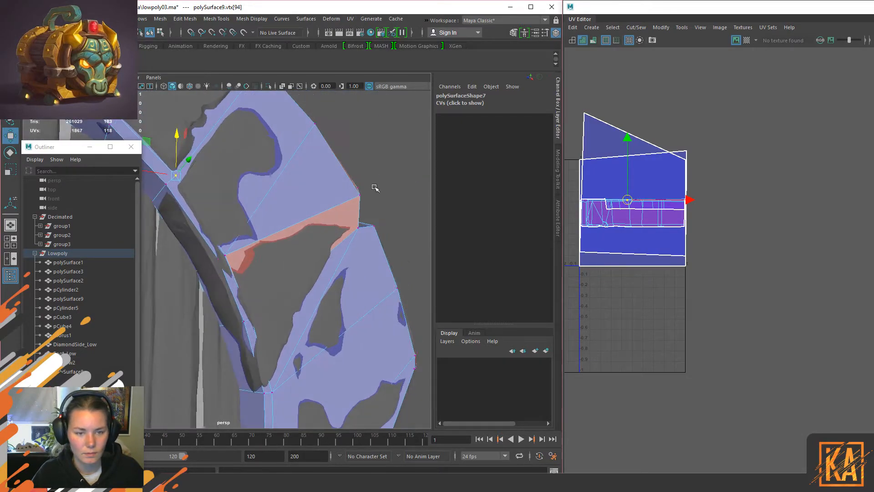
key(F10)
click(205, 261)
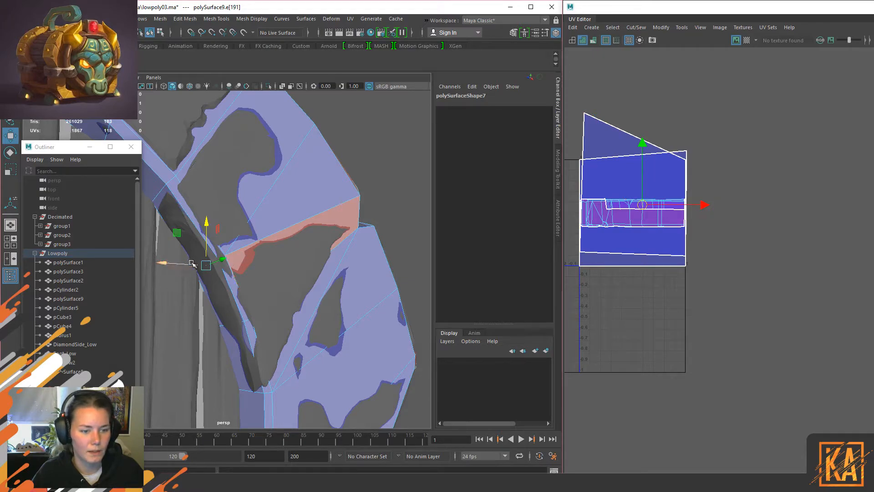
right_click(423, 148)
click(379, 146)
click(214, 260)
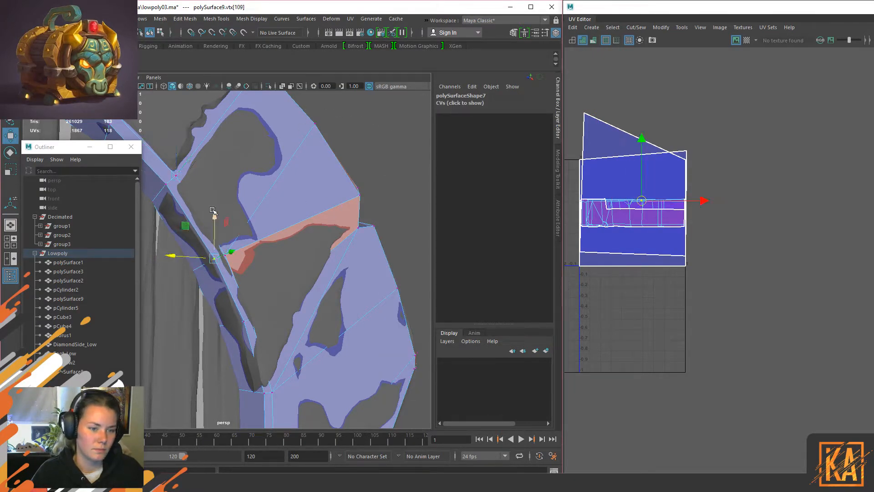
Step: Reposition the inner rim bevel vertices midway along the lowest arch block to match the high-poly edge
alt+drag(214, 216, 251, 254)
click(249, 258)
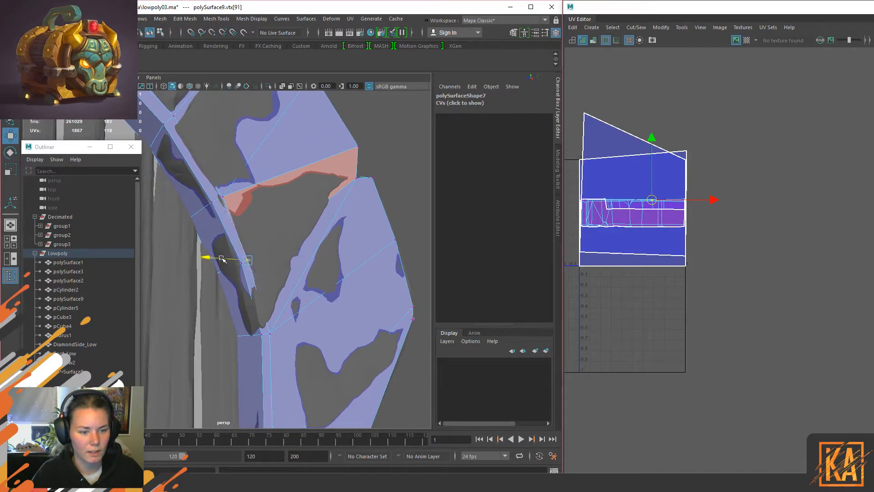
click(240, 262)
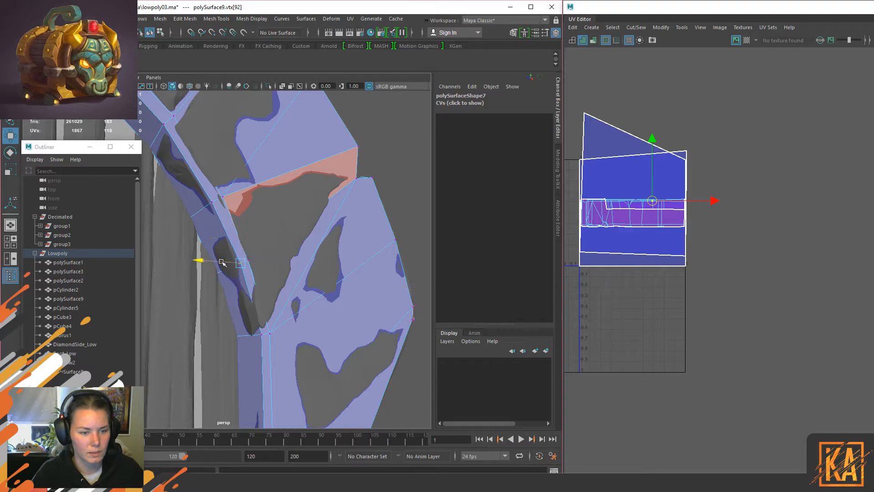
click(250, 257)
drag(229, 258, 272, 250)
Step: Fit the inner bevel vertices around the lower end of the arch's curve to the high-poly mesh
alt+drag(317, 323, 360, 295)
click(286, 280)
drag(268, 261, 268, 261)
click(283, 365)
drag(260, 372, 258, 368)
click(274, 354)
click(279, 258)
drag(262, 260, 266, 260)
Step: Return to object mode and reselect the low-poly arched trim
right_click(353, 221)
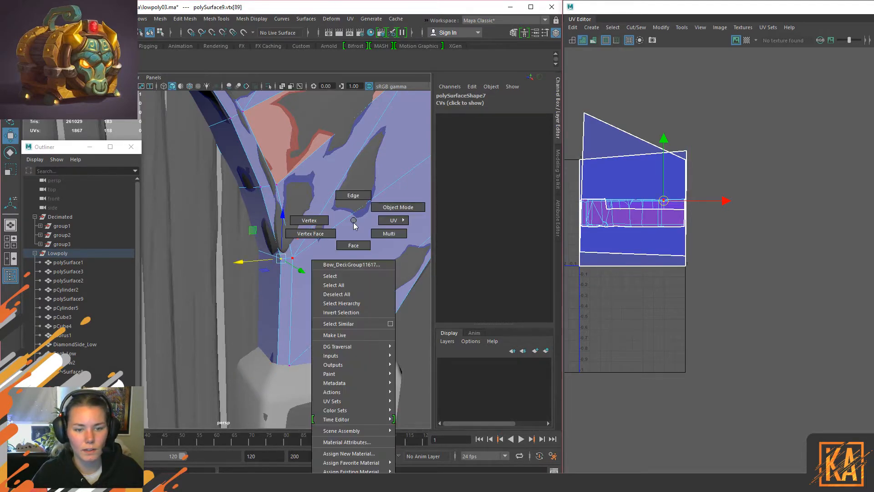
alt+right_drag(349, 269, 328, 282)
right_drag(305, 222, 384, 192)
click(384, 191)
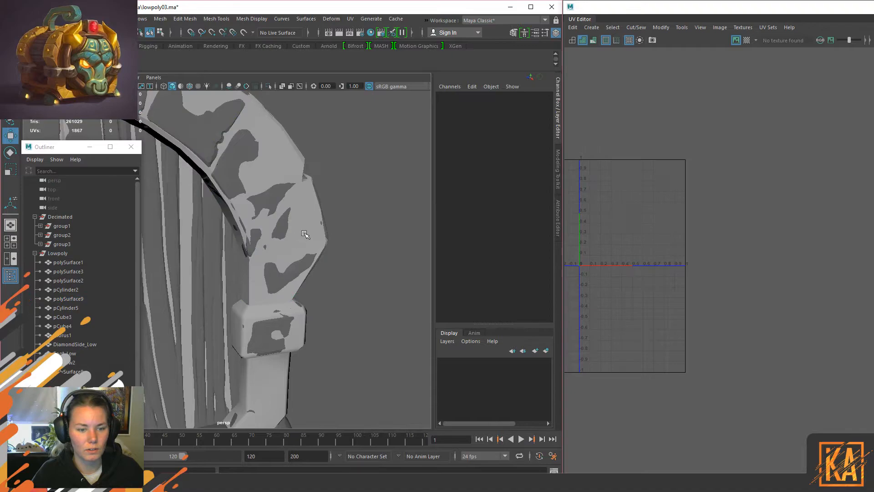
click(302, 230)
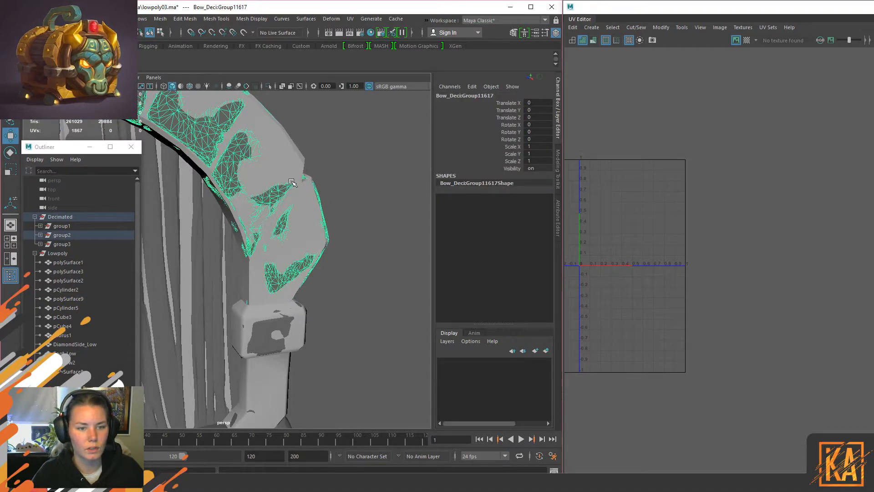
click(300, 163)
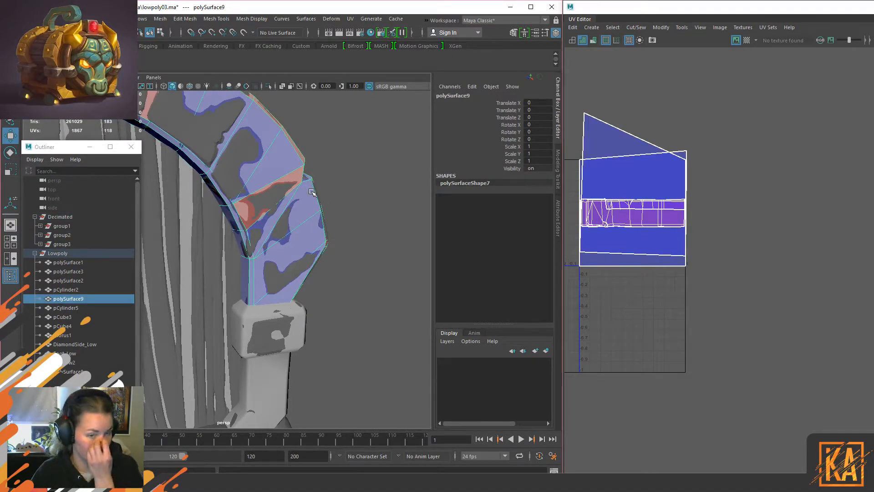
Step: Adjust the inner rim bevel vertex midway along the arch's upper block to follow the high-poly curve
scroll(288, 241, up, 3)
right_drag(296, 220, 296, 194)
click(301, 171)
alt+drag(302, 178, 353, 228)
right_drag(385, 191, 349, 191)
click(338, 323)
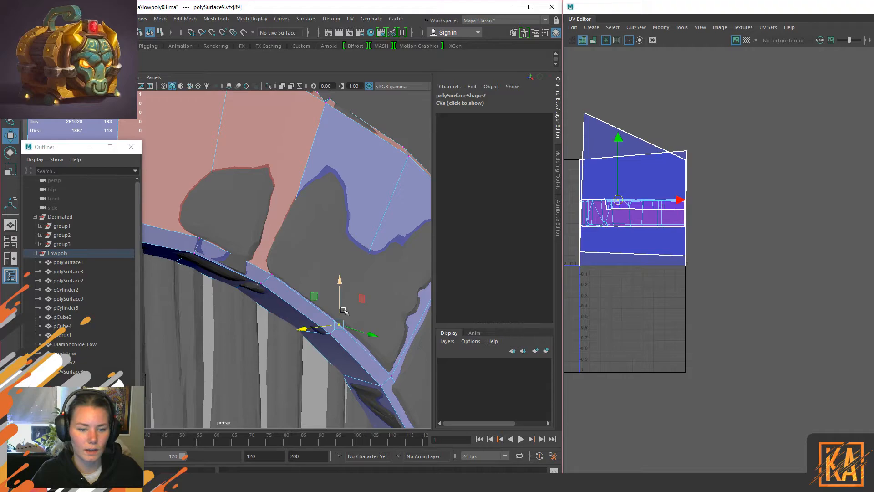
alt+middle_drag(357, 275, 317, 269)
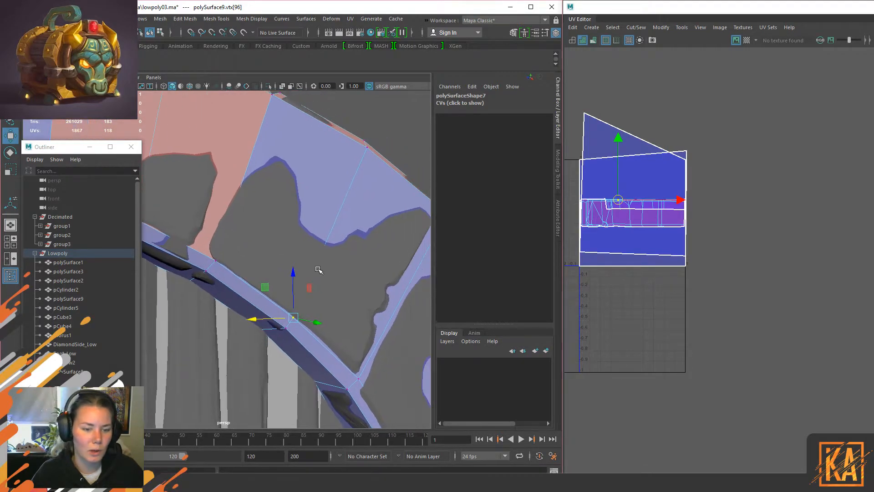
drag(293, 271, 341, 269)
Step: Reposition the bevel vertices at the next inner block joint down the arch to fit the high-poly corner
click(376, 352)
alt+middle_drag(382, 303, 334, 262)
drag(325, 273, 326, 273)
click(320, 323)
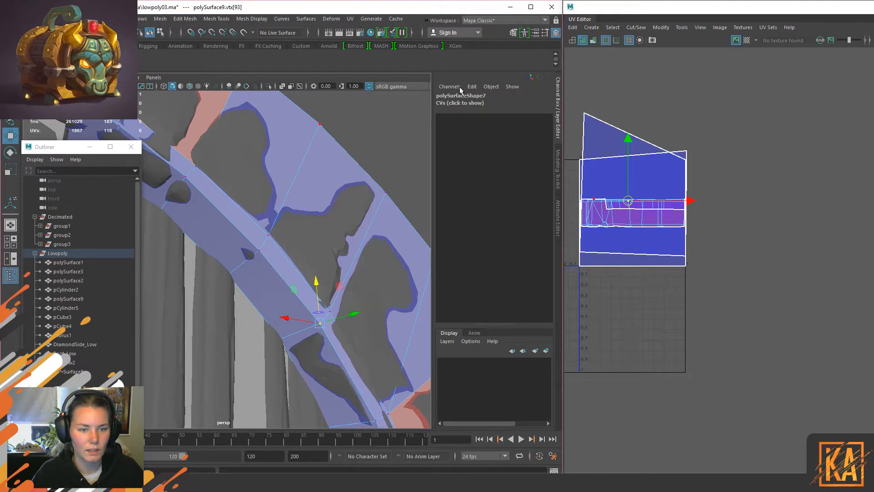
Step: Return the arched trim to object mode, check its fit against the high-poly mesh, and save the scene
right_drag(435, 100, 436, 100)
click(381, 140)
click(298, 176)
scroll(296, 219, down, 6)
alt+drag(309, 200, 291, 214)
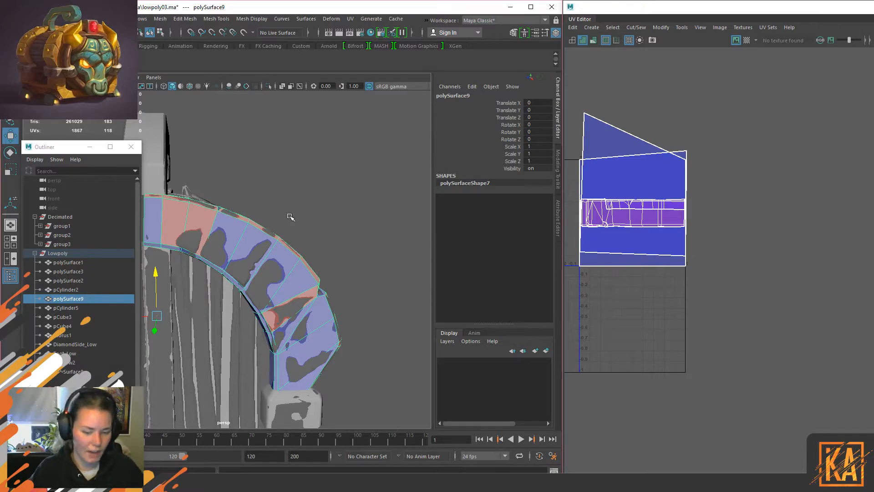
alt+drag(282, 207, 363, 225)
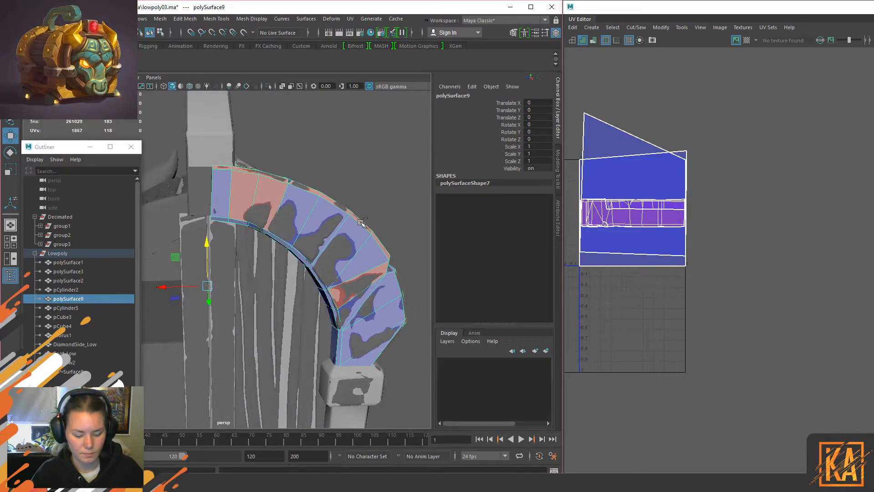
key(ctrl+s)
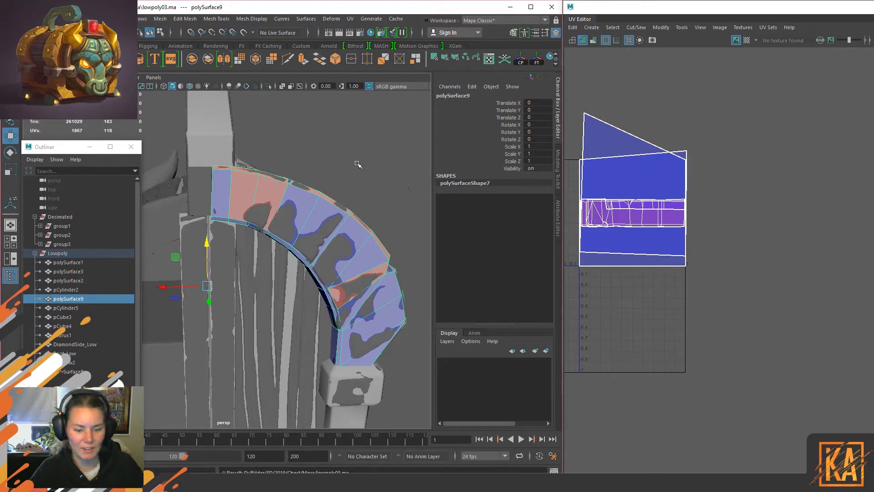
alt+drag(345, 236, 308, 232)
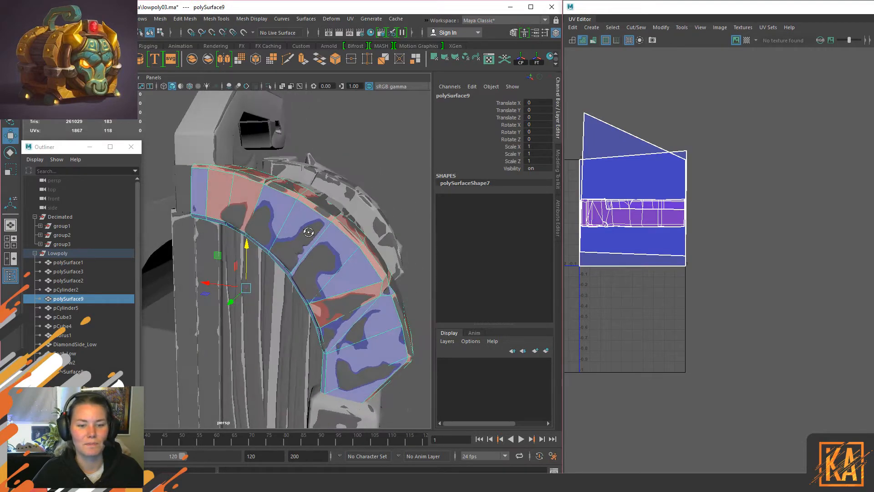
Step: Select the horizontal band UV shell of polySurface9 and move it slightly down in the UV layout
alt+middle_drag(649, 218, 692, 246)
alt+drag(267, 234, 245, 235)
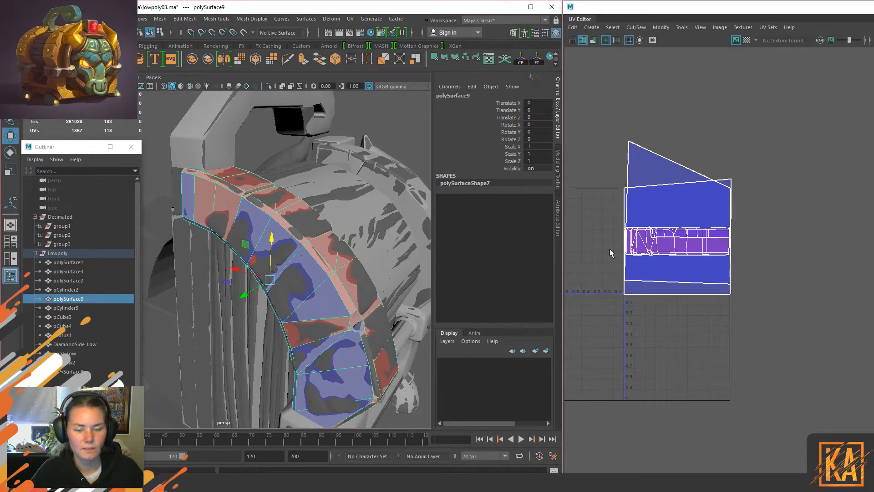
double_click(434, 58)
right_drag(750, 236, 710, 222)
click(650, 246)
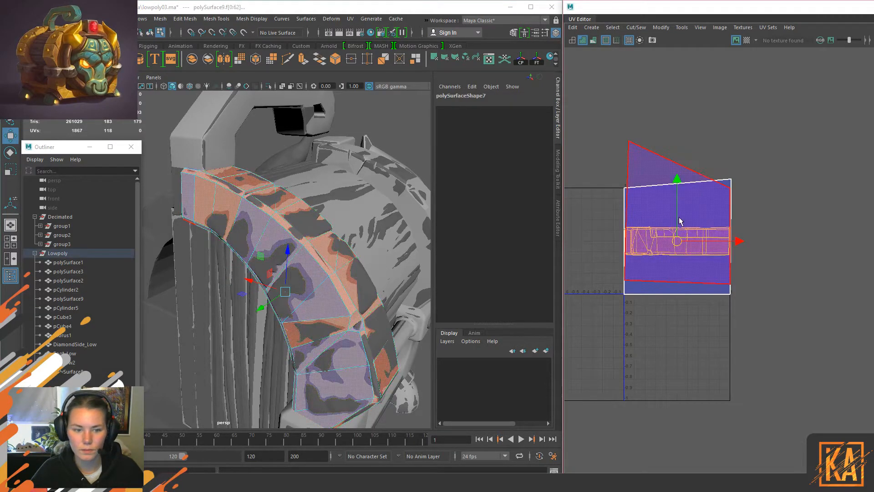
drag(675, 238, 675, 246)
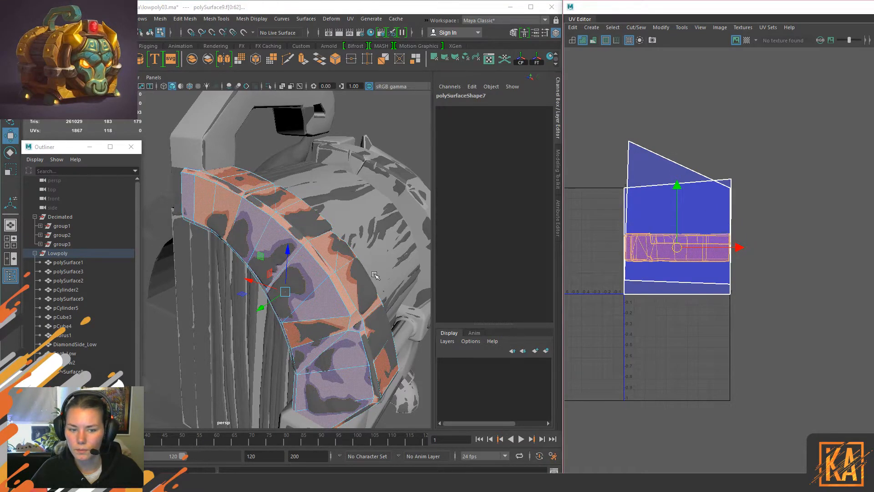
Step: Try to reapply the planar projection to the selected faces of the arch piece polySurface9
key(g)
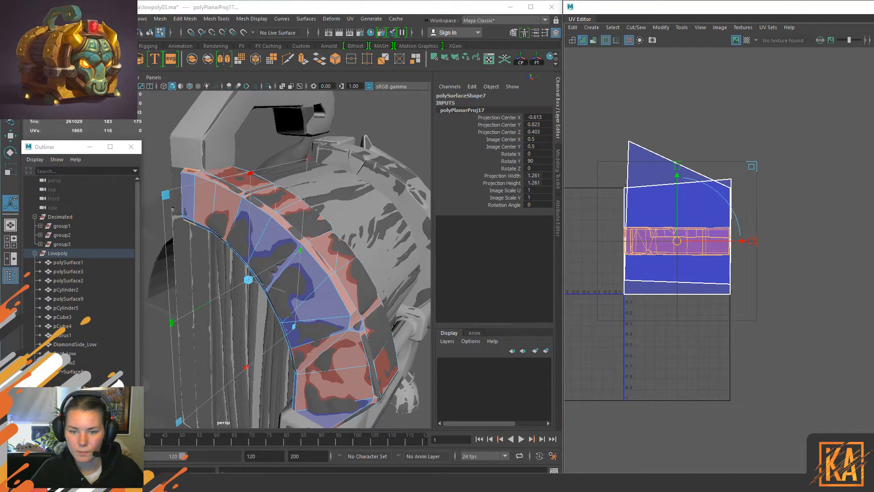
right_drag(289, 263, 290, 292)
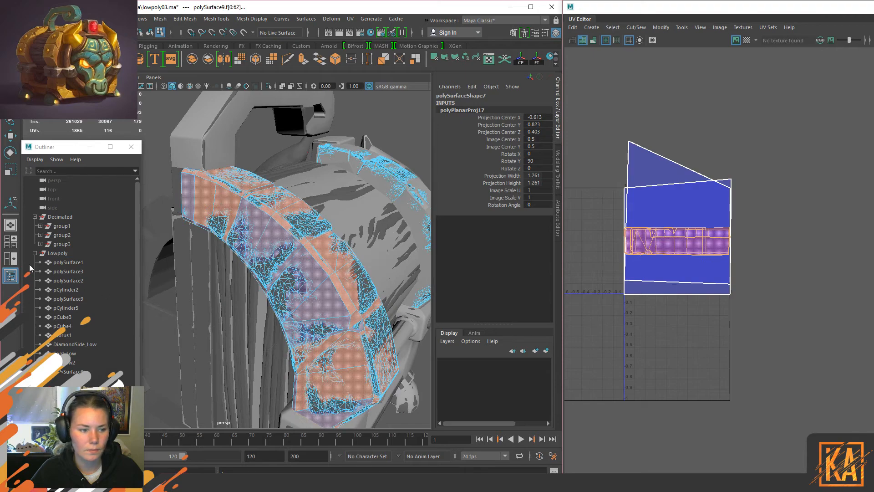
click(63, 255)
double_click(267, 221)
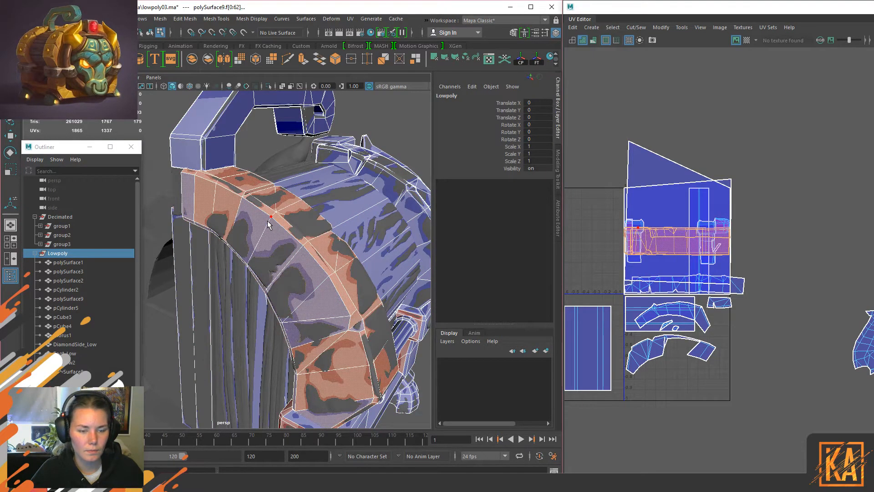
key(w)
key(g)
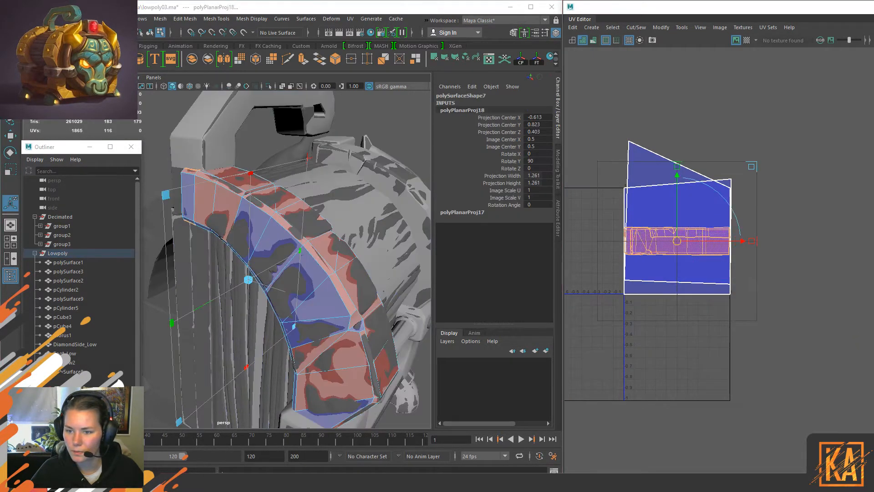
Step: Isolate the arch piece polySurface9 in the viewport and apply an X-axis planar projection to all its faces
click(58, 253)
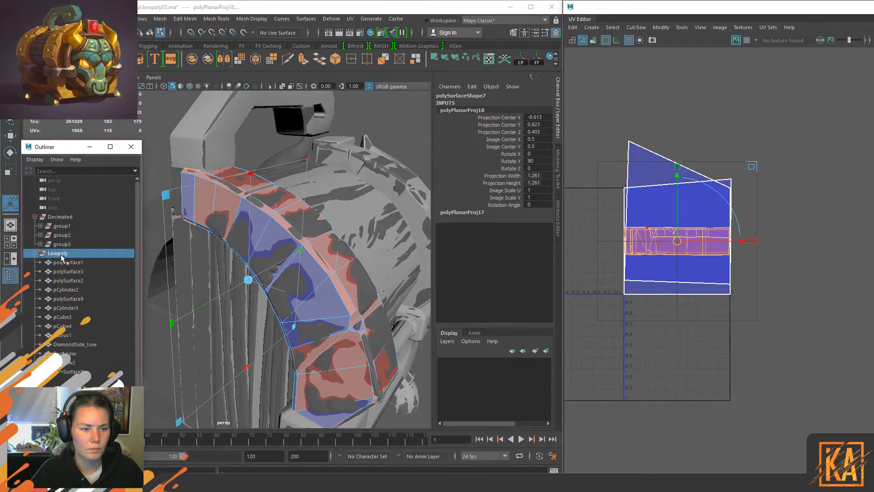
click(353, 253)
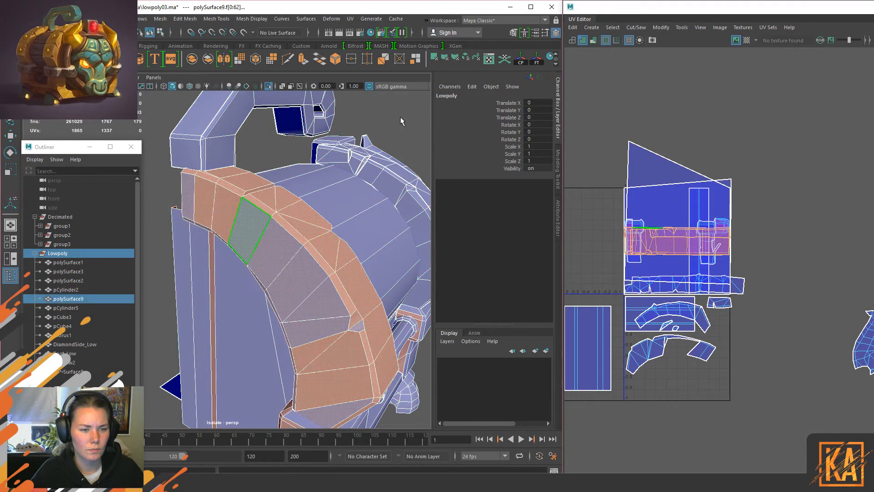
key(ctrl+1)
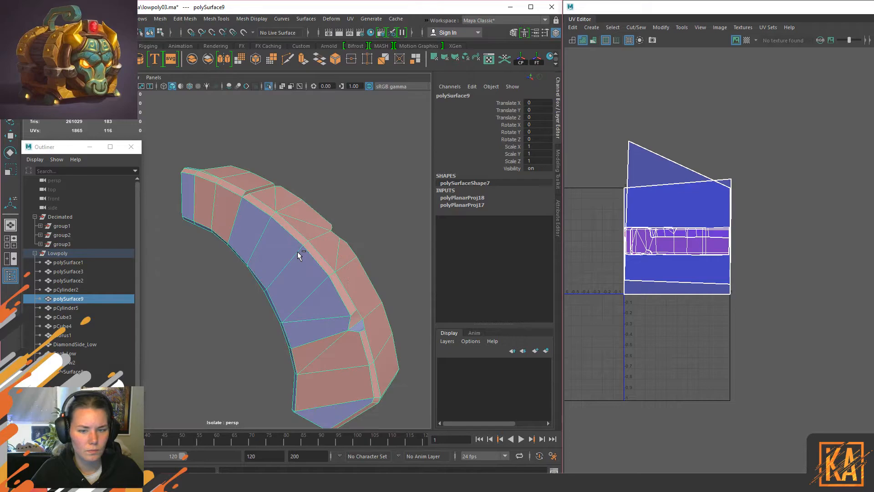
key(g)
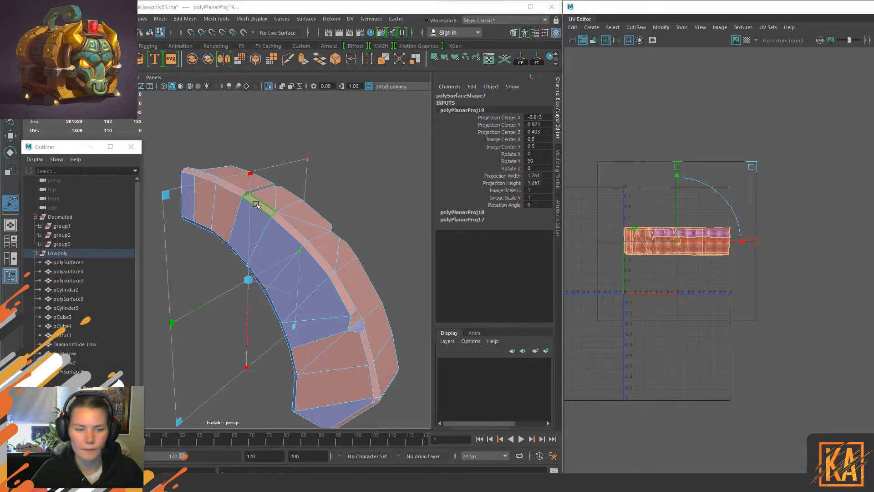
click(313, 207)
key(w)
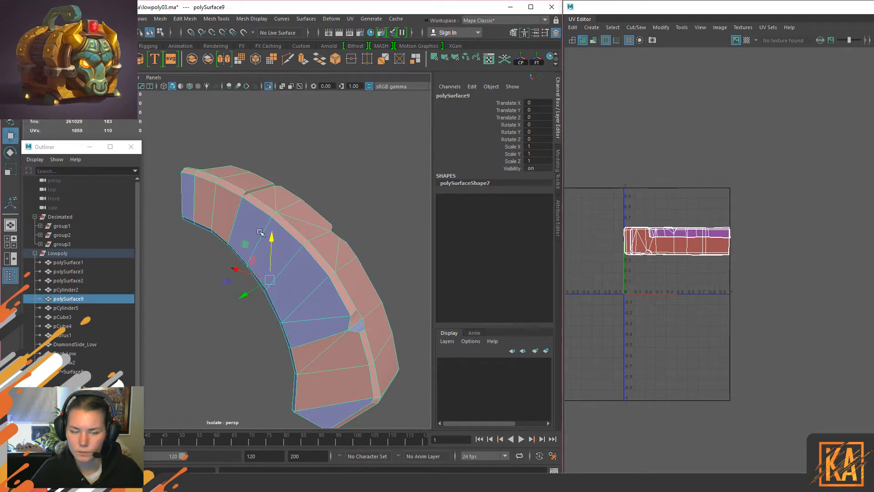
Step: Select the edges where the arch's front meets its outer rim, down to the lower end, and cut the UVs along them
scroll(346, 59, down, 1)
alt+drag(389, 177, 249, 227)
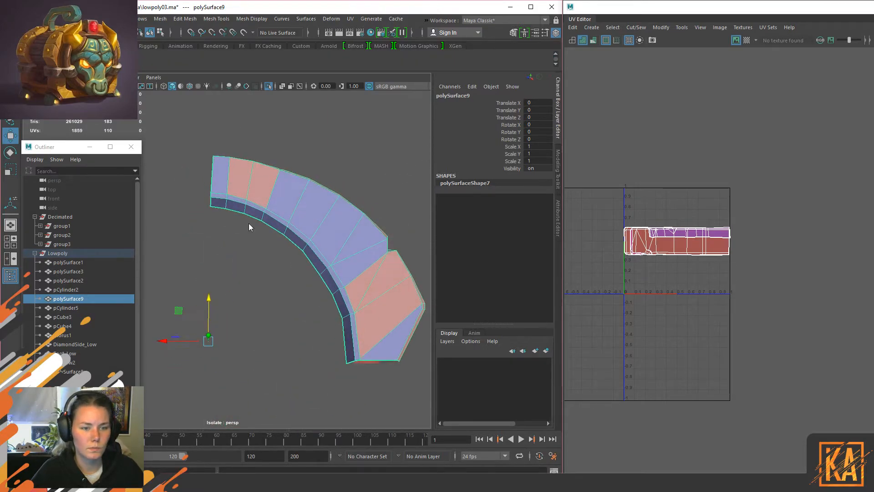
right_drag(249, 226, 249, 203)
double_click(248, 202)
alt+drag(362, 207, 291, 240)
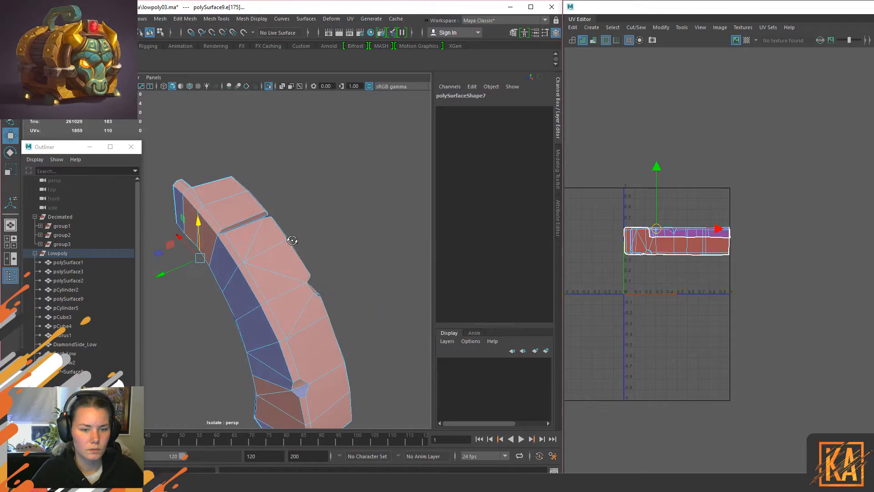
double_click(177, 189)
alt+middle_drag(339, 344, 330, 274)
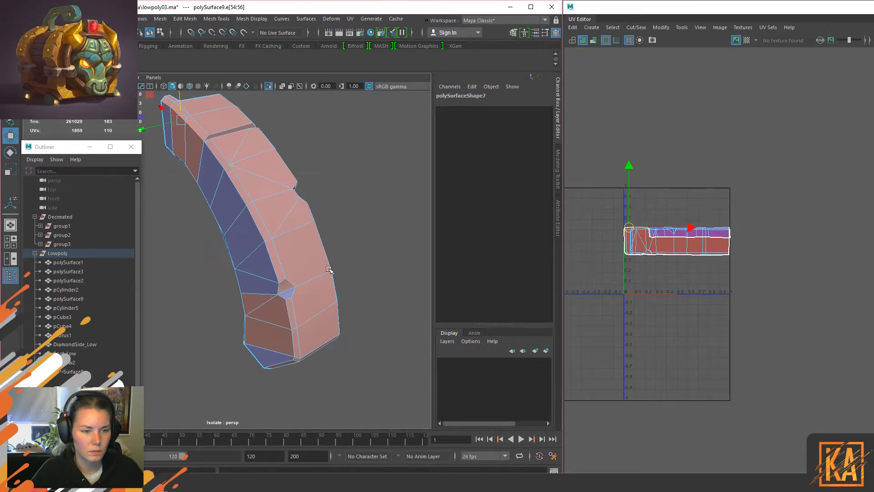
shift+double_click(214, 153)
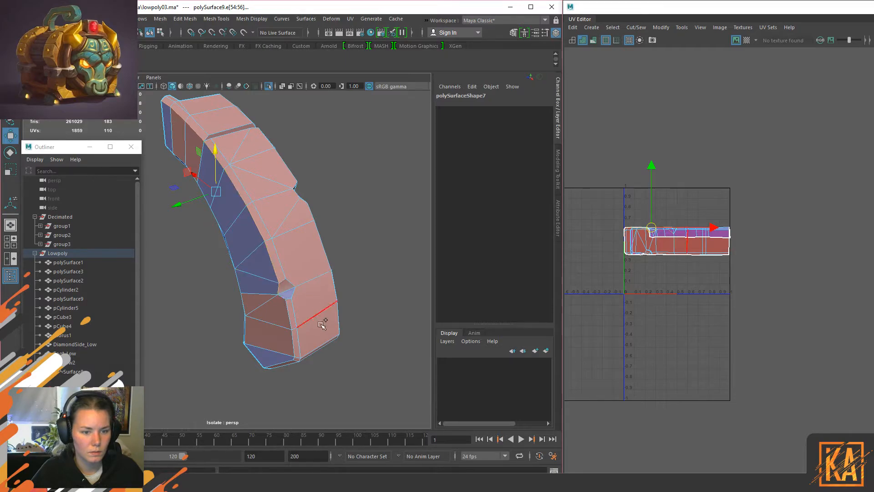
shift+double_click(291, 313)
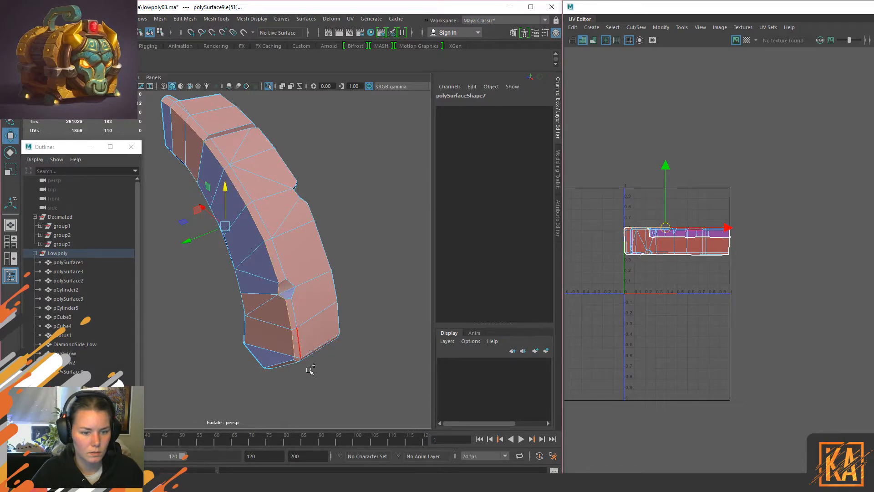
alt+drag(303, 357, 304, 313)
shift+click(303, 312)
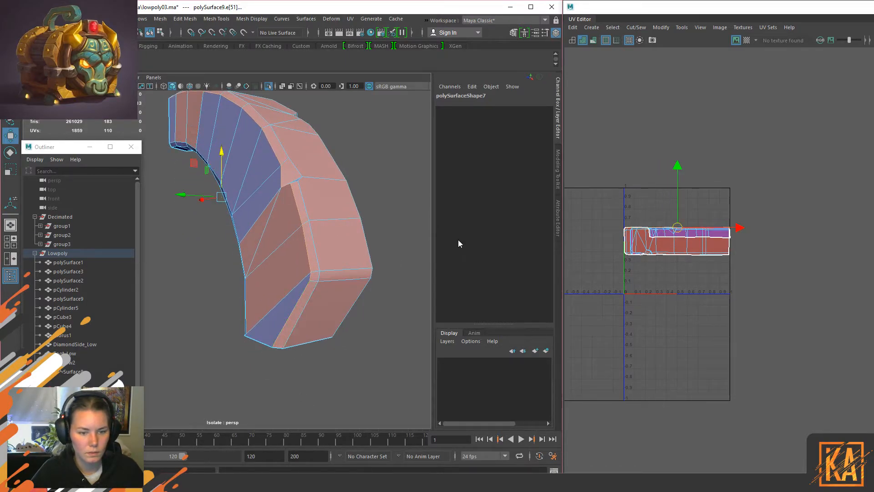
key(shift+x)
Step: Move the separated band UV shell down, clear of the other shell and below the U axis
right_drag(760, 213, 689, 150)
click(677, 247)
drag(678, 247, 689, 333)
Step: Apply a Y-axis planar projection to the arch's front-side UV shell
click(628, 231)
alt+drag(360, 191, 413, 217)
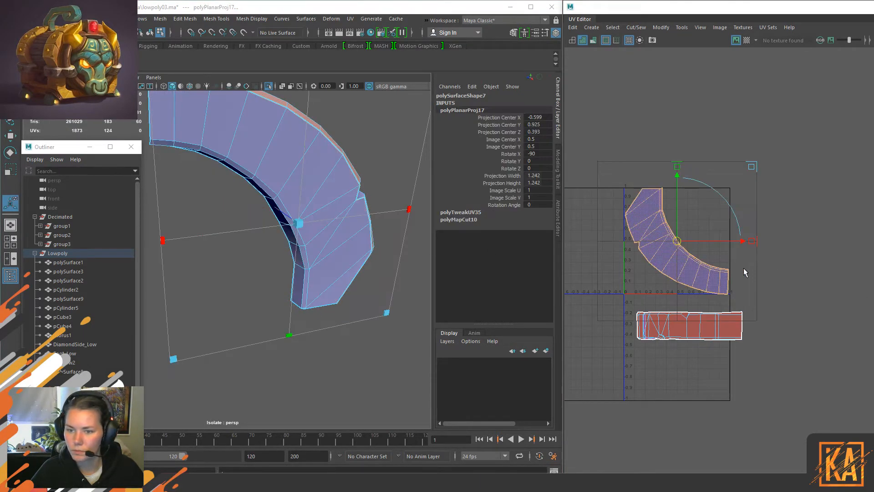
key(w)
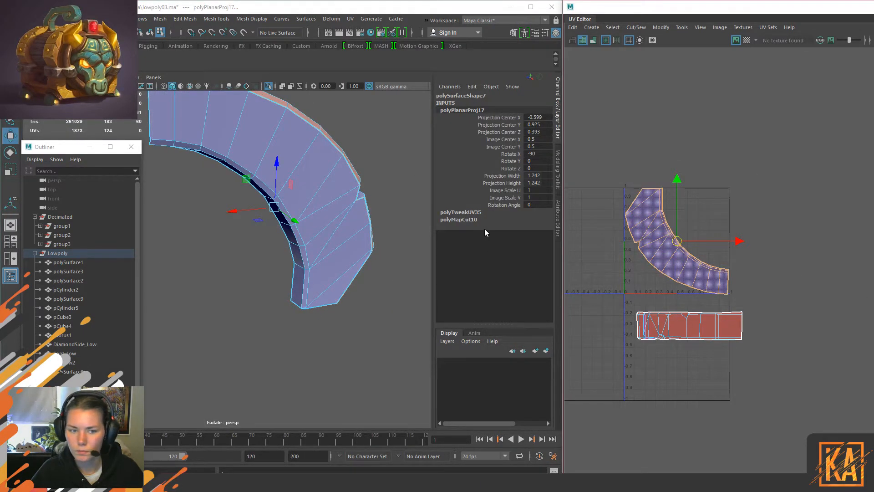
click(659, 248)
scroll(325, 195, up, 4)
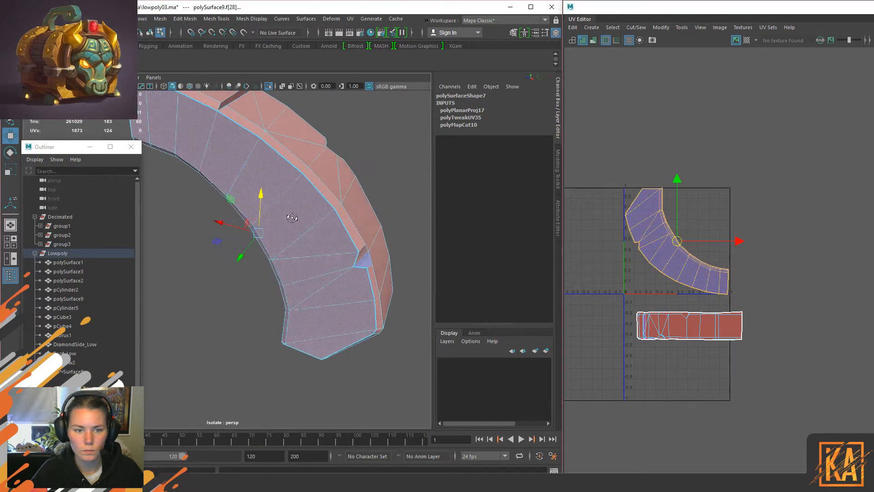
Step: Unfold the front-side UV shell and check its distortion with the checker map, turning the map off when done
mouse_move(324, 195)
alt+mouse_down()
mouse_move(369, 152)
mouse_move(341, 203)
mouse_move(324, 206)
alt+mouse_up()
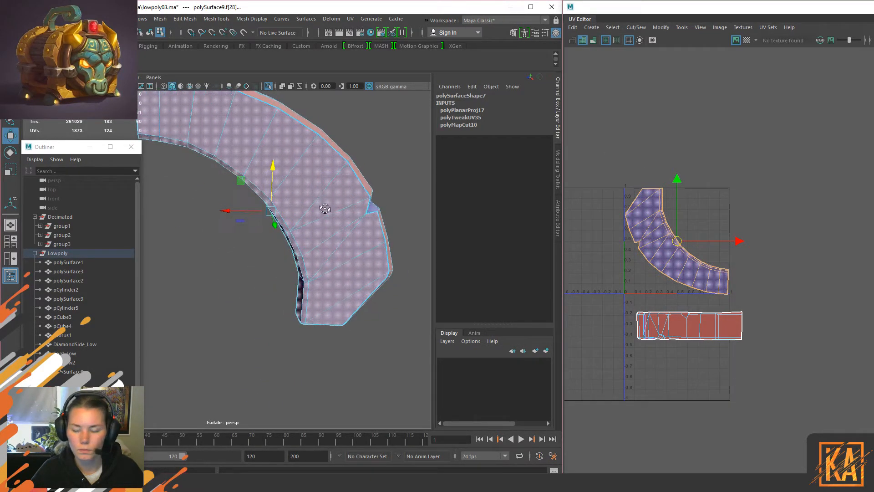
key(ctrl+u)
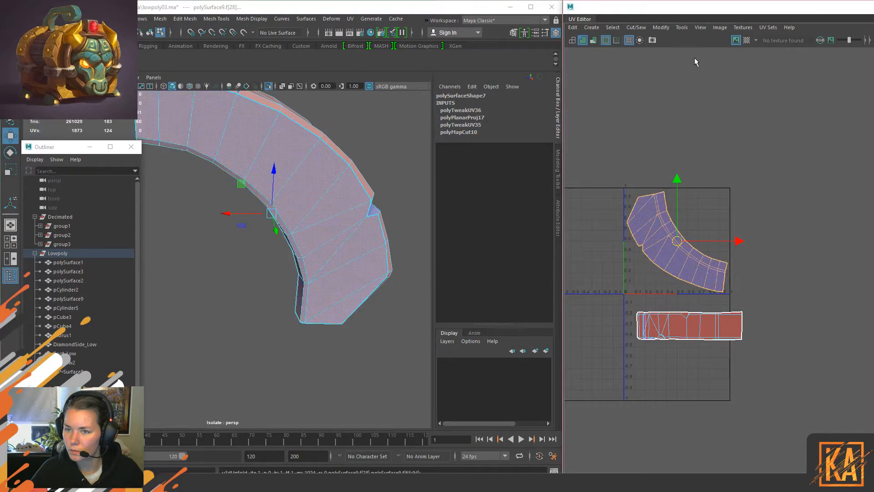
click(746, 40)
alt+drag(327, 219, 449, 302)
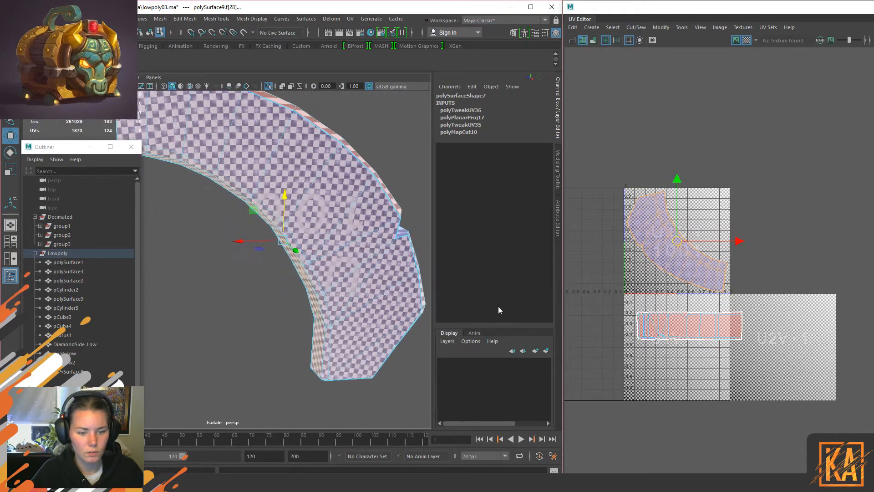
click(745, 39)
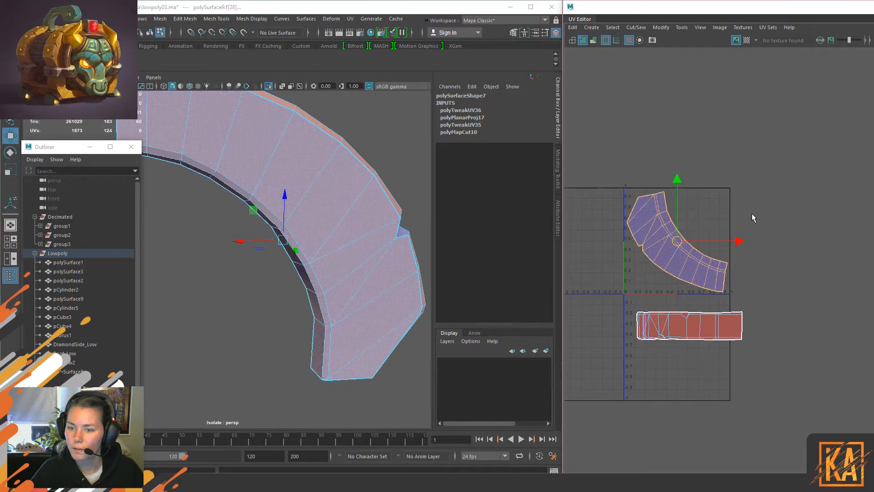
Step: Reselect the arch's front seam edges and examine the edge flow around the opposite side
click(746, 148)
alt+middle_drag(784, 313, 757, 244)
scroll(730, 290, up, 2)
alt+drag(399, 300, 377, 303)
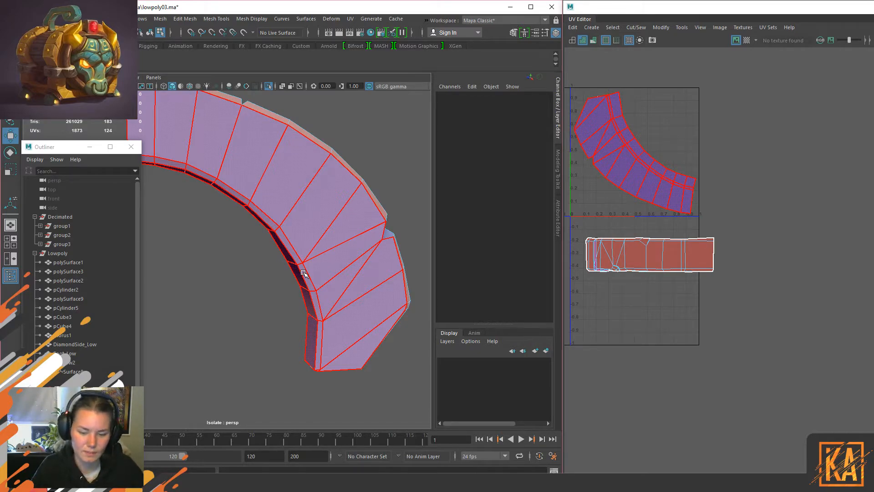
alt+drag(350, 242, 322, 240)
click(291, 230)
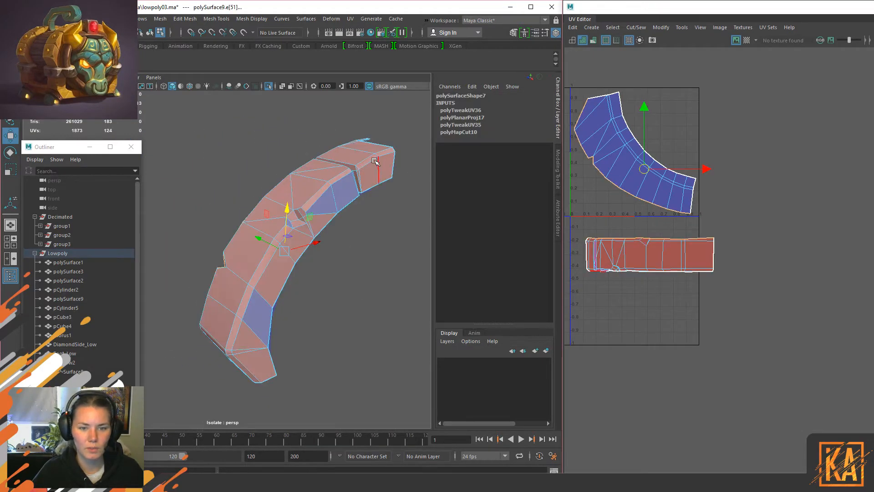
alt+drag(238, 211, 251, 194)
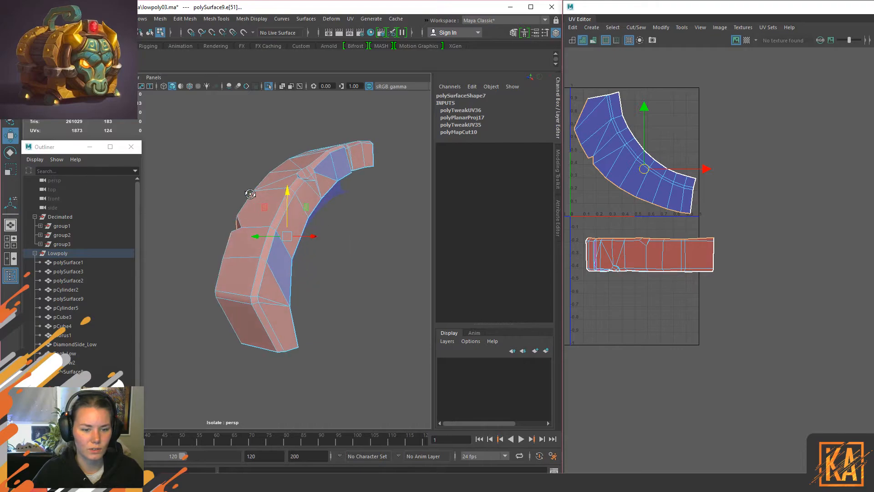
Step: Select the bevel edges along the arch's rear side, from the lower end up to the notch
alt+drag(257, 325, 288, 320)
click(288, 320)
shift+click(281, 281)
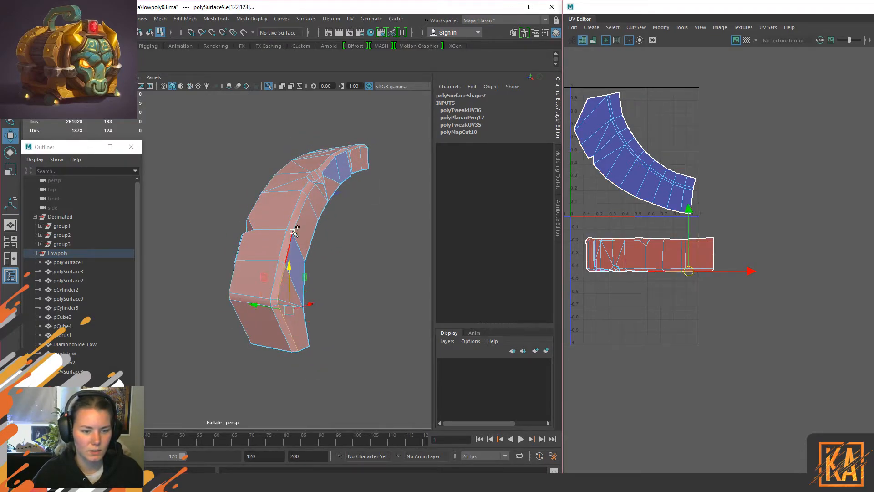
shift+click(293, 235)
shift+click(298, 215)
alt+middle_drag(317, 206, 241, 268)
alt+right_drag(242, 268, 329, 345)
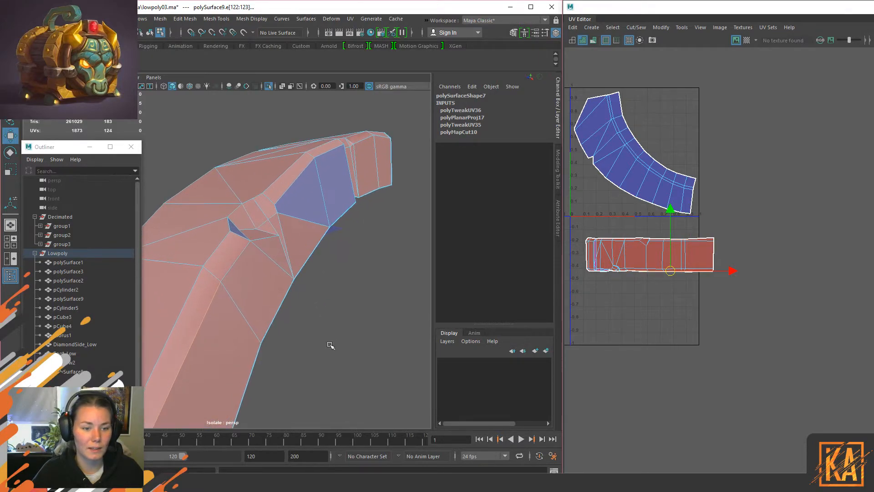
shift+click(240, 254)
shift+click(269, 239)
alt+drag(268, 238, 249, 312)
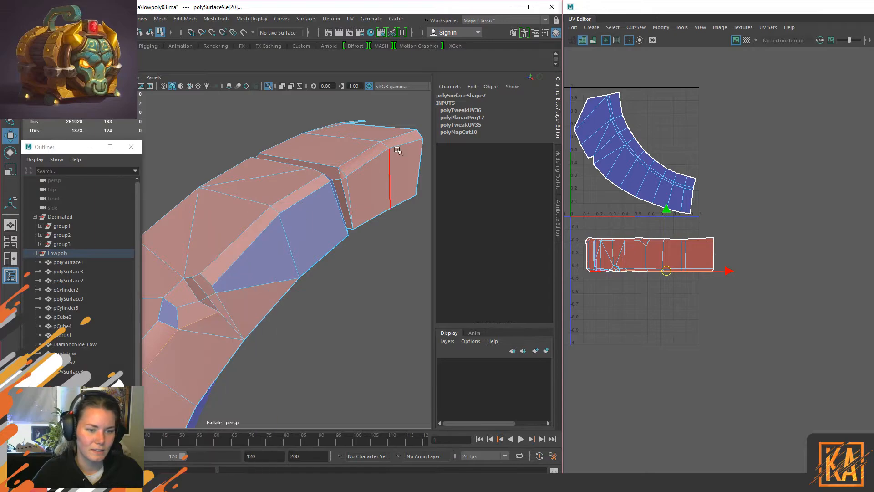
Step: Leave the arch's isolation and view the decimated bow mesh alone to examine the notch area
key(ctrl+1)
key(F8)
alt+drag(303, 246, 248, 222)
click(251, 243)
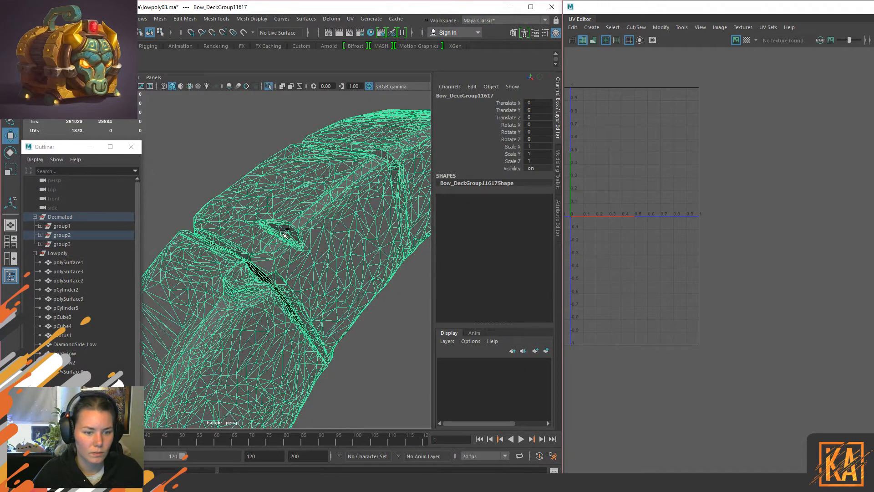
Step: Target-weld the extra vertices at the arch's rear notch on polySurface9 into their neighbouring vertices
click(287, 258)
right_drag(291, 225, 291, 207)
click(269, 275)
shift+right_drag(269, 277, 270, 233)
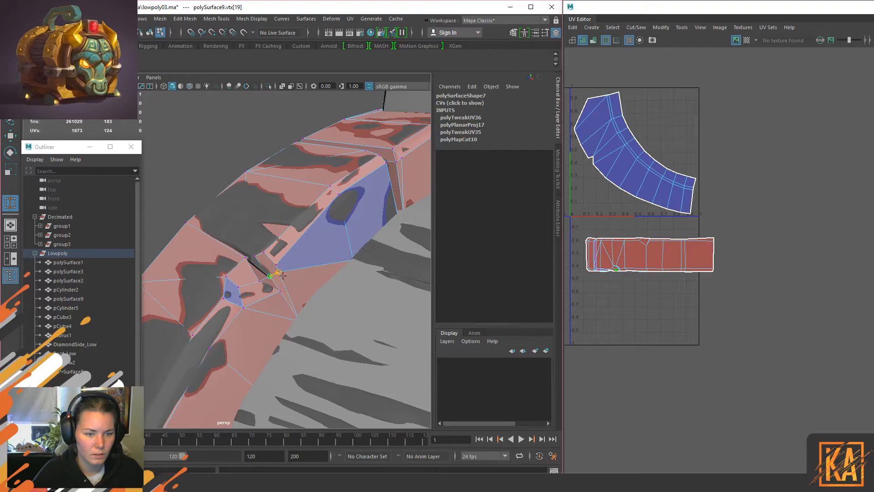
drag(284, 279, 284, 279)
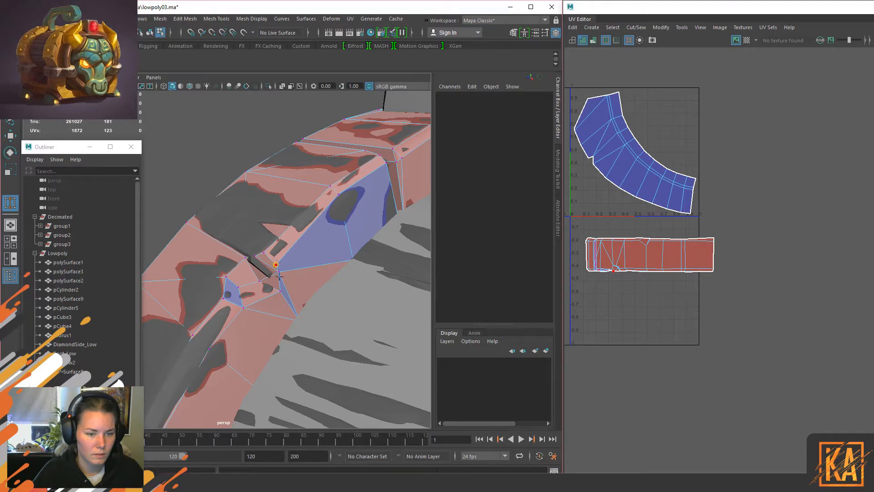
drag(285, 290, 285, 290)
Step: Adjust the position of the welded vertex at the notch to follow the decimated mesh
key(w)
click(282, 269)
drag(280, 236, 267, 259)
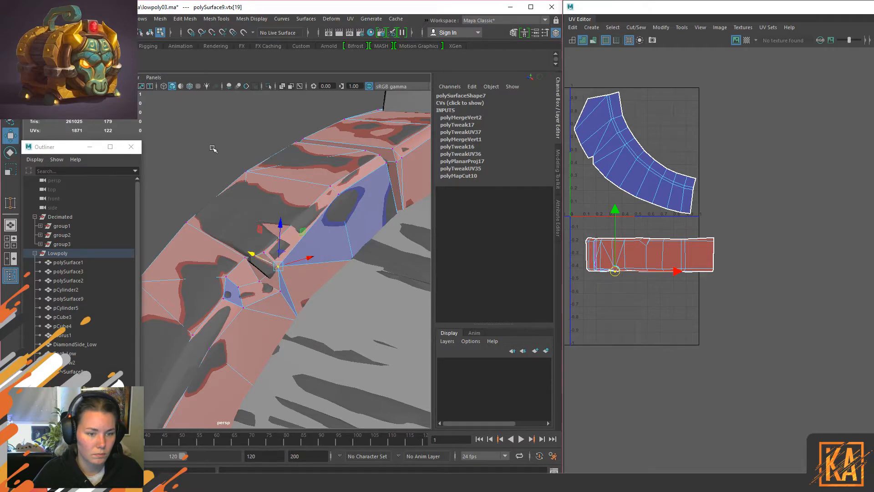
Step: Return the arch to object selection and delete its construction history
right_drag(197, 139, 283, 108)
key(alt+shift+d)
alt+right_drag(348, 309, 341, 258)
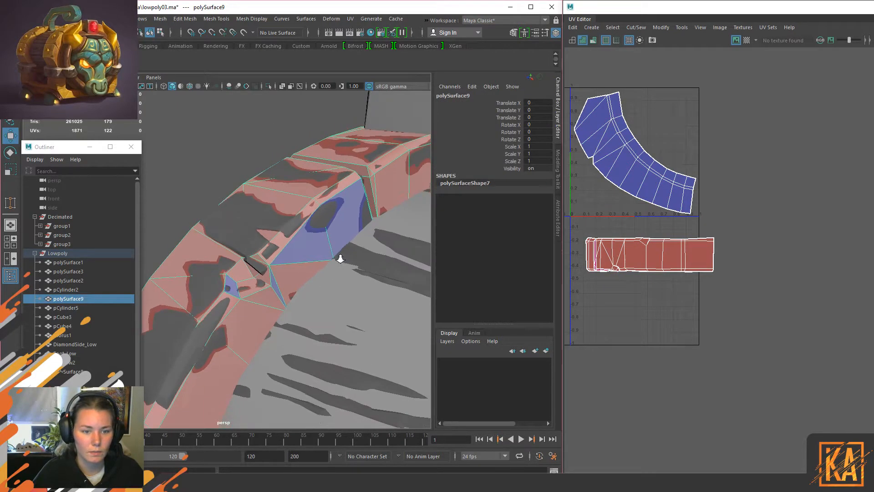
alt+drag(343, 259, 308, 257)
Step: Reposition the arch's vertices beside and above the rear notch to fit the decimated mesh more closely
right_drag(306, 221, 262, 220)
click(265, 258)
drag(258, 228, 240, 248)
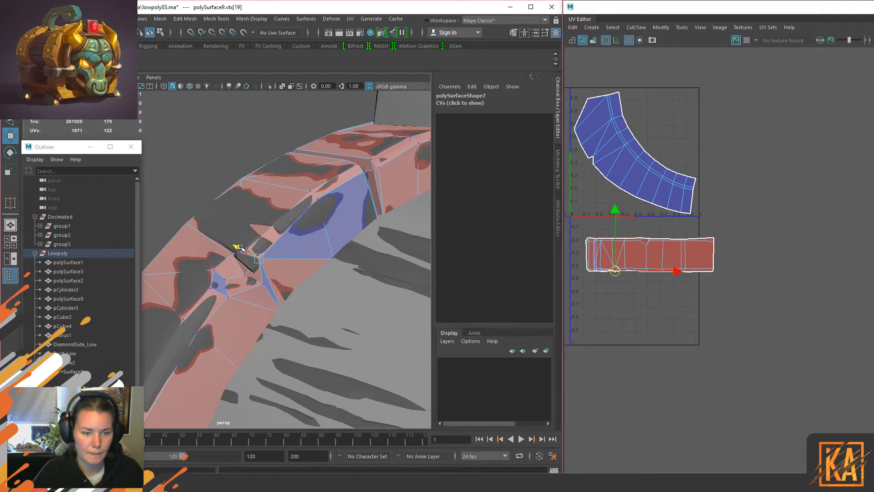
click(313, 189)
drag(314, 151, 373, 201)
key(F8)
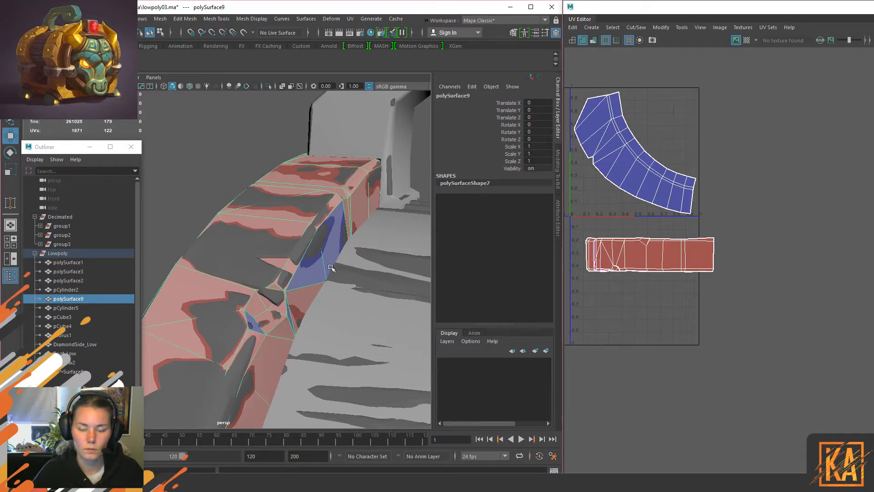
Step: Isolate the arch and select the bevel edges along its rear side, from the lower end past the notch
key(ctrl+1)
alt+drag(332, 290, 267, 199)
right_drag(253, 218, 254, 196)
click(235, 352)
double_click(229, 356)
alt+drag(230, 357, 206, 280)
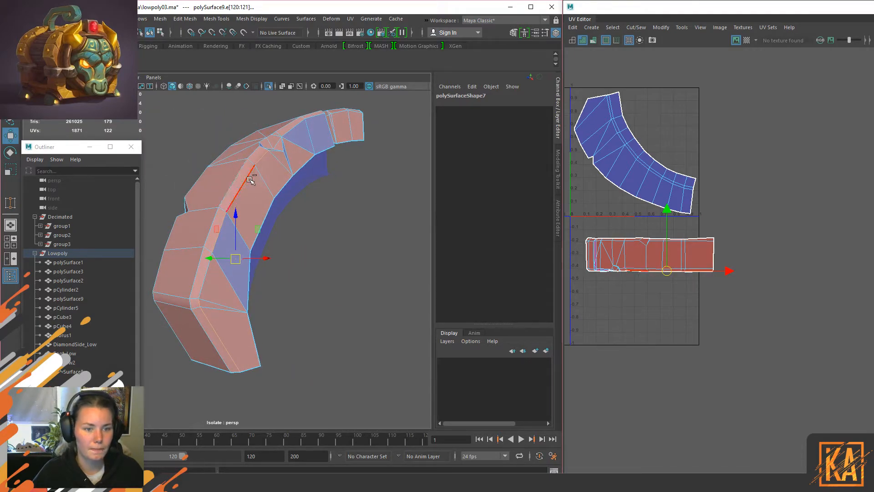
scroll(314, 199, up, 3)
alt+drag(328, 180, 296, 189)
shift+click(279, 163)
Step: Add the edges around the end block's groove, cut the UVs there, and move the long top strip shell away
alt+drag(296, 146, 268, 323)
mouse_move(248, 258)
alt+mouse_down()
mouse_move(260, 243)
mouse_move(249, 250)
mouse_move(258, 259)
alt+mouse_up()
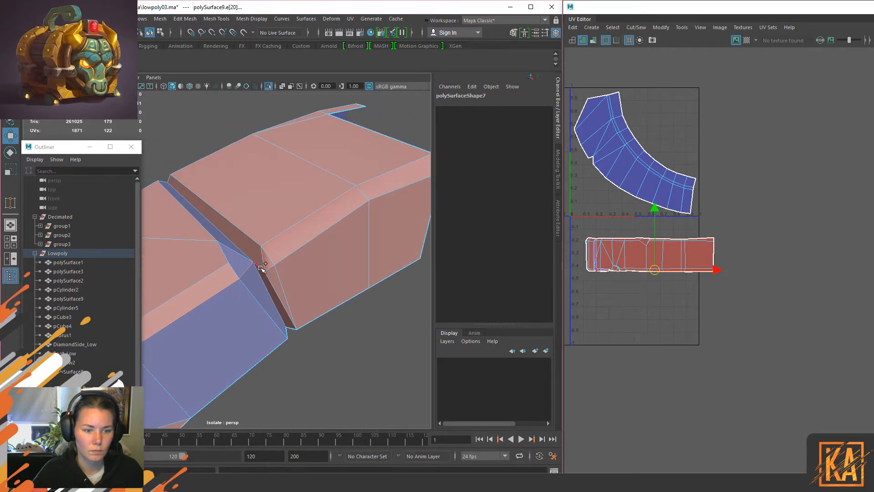
alt+drag(263, 298, 215, 233)
click(214, 230)
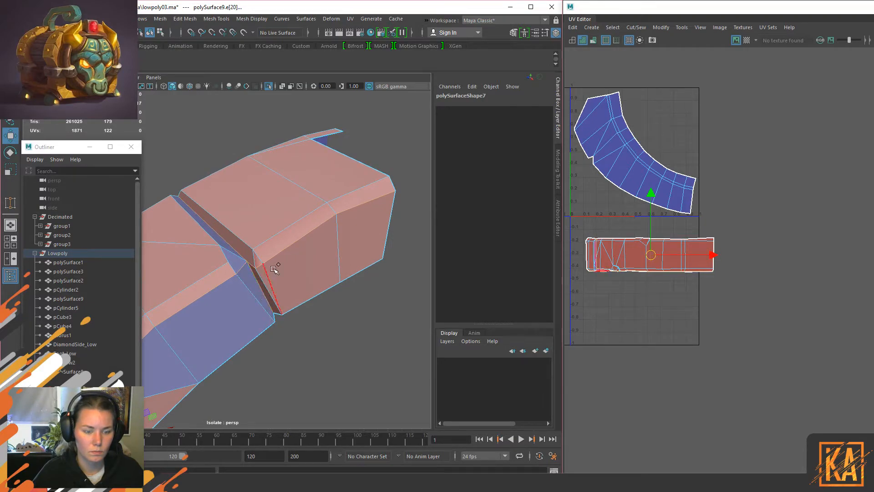
alt+drag(237, 204, 337, 203)
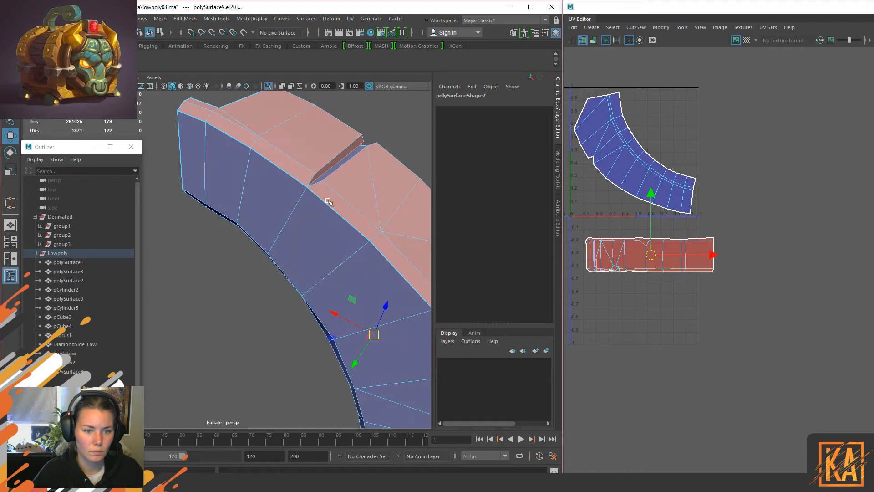
alt+drag(287, 213, 240, 254)
shift+right_drag(665, 252, 641, 248)
click(611, 257)
drag(653, 255, 711, 334)
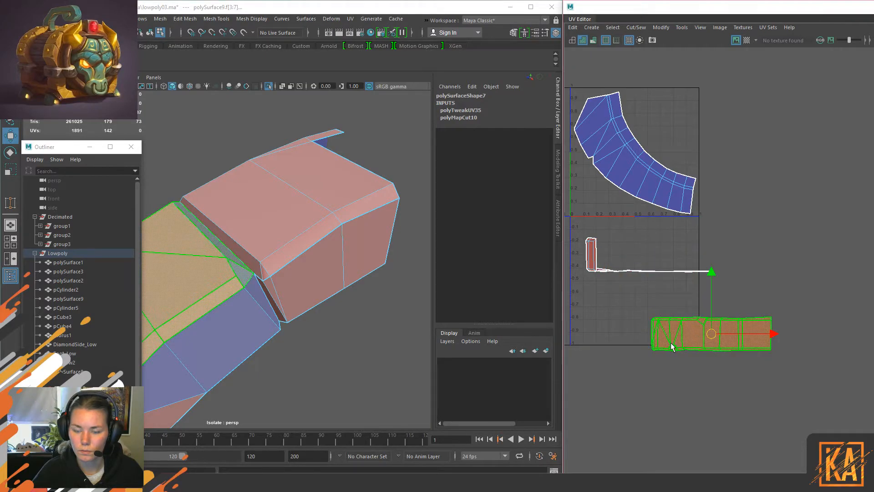
Step: Planar-project the end block's rear side faces, flip the shell, and place it outside the UV tile
click(317, 281)
alt+drag(370, 306, 363, 273)
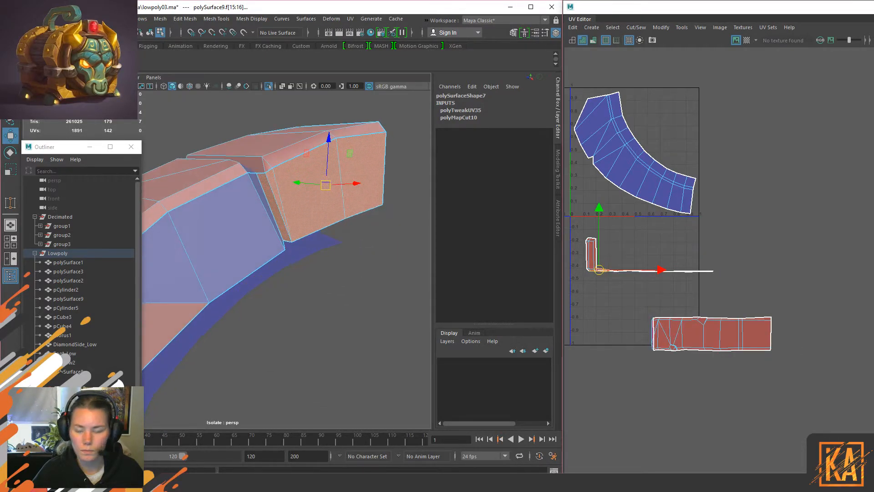
drag(634, 153, 795, 243)
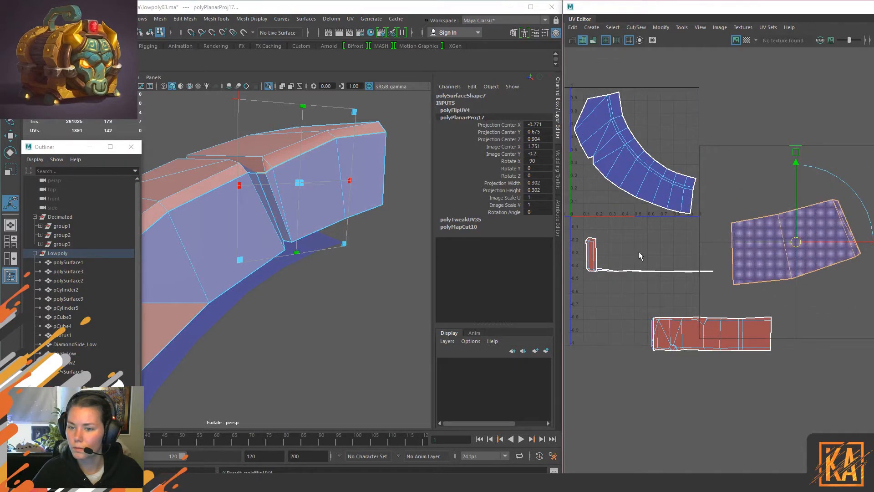
Step: Planar-project the end block's top shell and place it outside the tile above the block's side shell
click(592, 257)
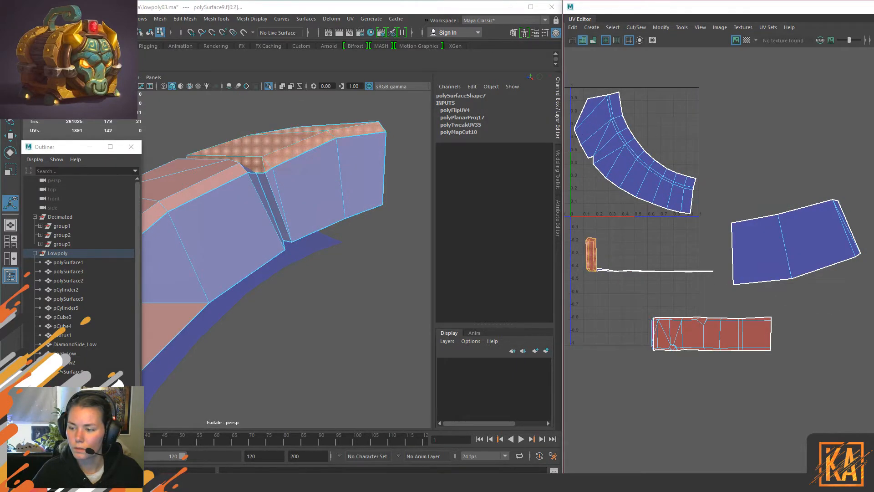
alt+drag(404, 253, 396, 301)
key(w)
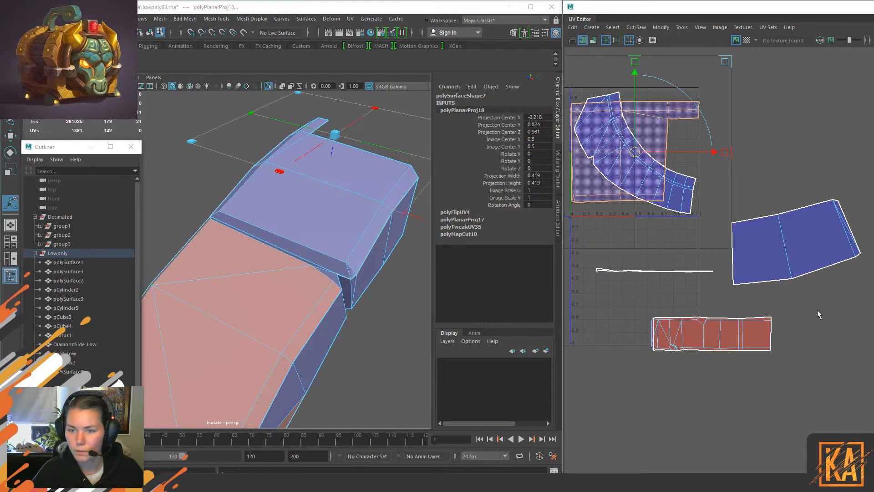
alt+middle_drag(643, 168, 654, 192)
key(w)
drag(654, 176, 790, 167)
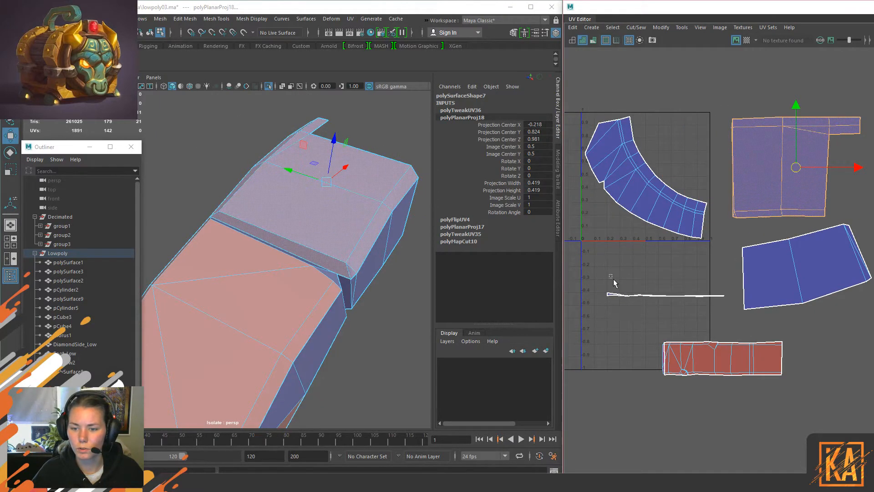
Step: Planar-project the arch's long rear side shell and move it below the large curved shell
drag(610, 274, 631, 307)
alt+right_drag(327, 321, 314, 307)
alt+drag(314, 307, 310, 328)
alt+middle_drag(309, 329, 305, 323)
alt+drag(305, 323, 348, 259)
alt+middle_drag(349, 260, 321, 272)
alt+drag(321, 272, 318, 261)
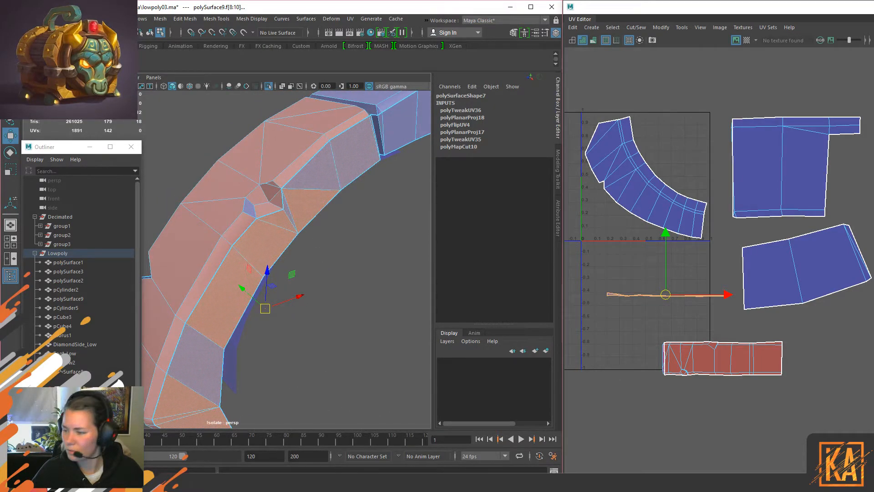
key(w)
drag(641, 177, 620, 265)
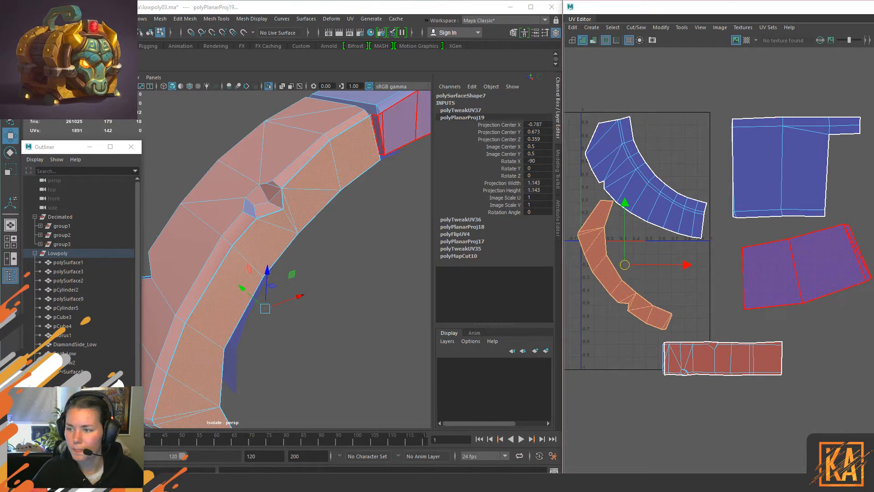
Step: Flip the reversed shells and unfold the long top strip shell
click(671, 362)
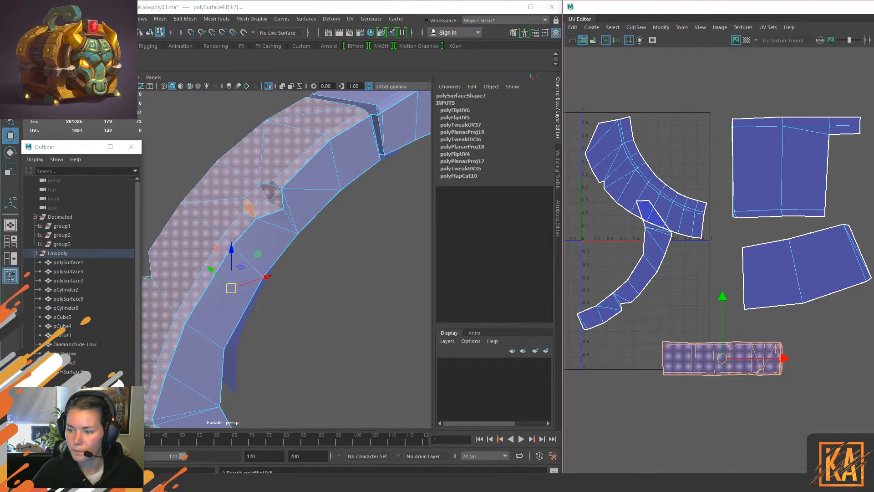
key(ctrl+u)
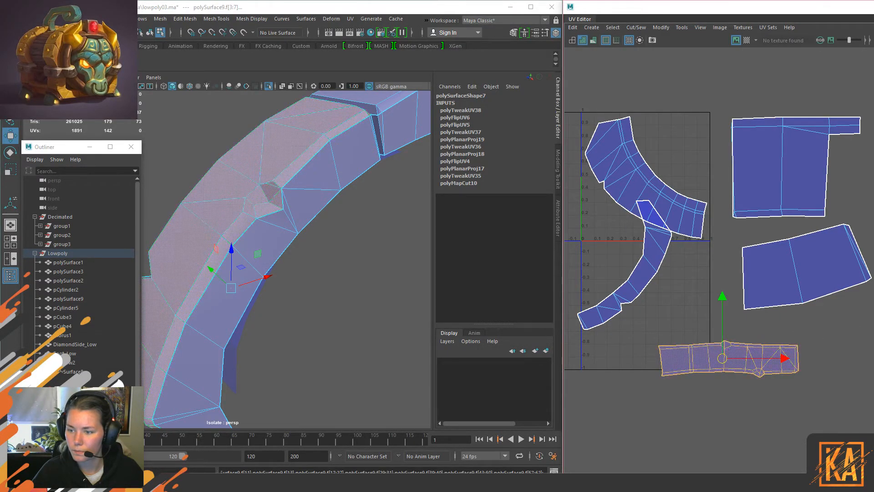
click(835, 323)
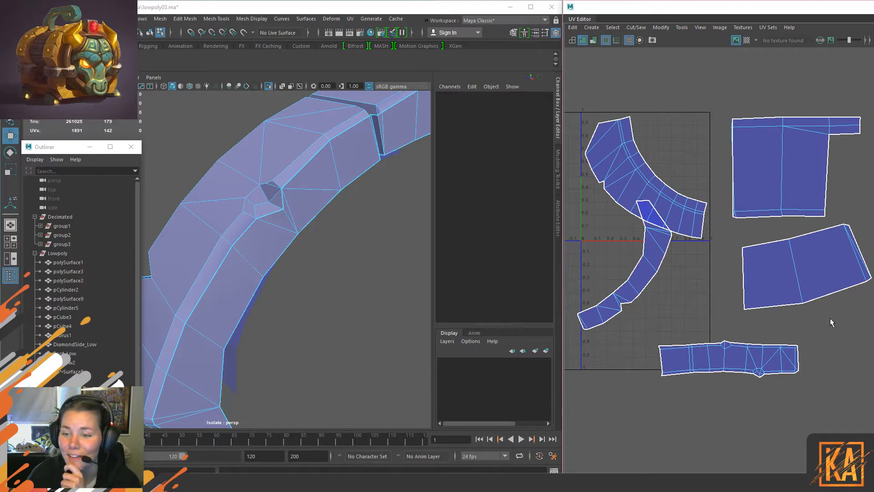
Step: Select all faces of the large curved arch shell and unfold it
right_drag(682, 139, 680, 118)
click(783, 171)
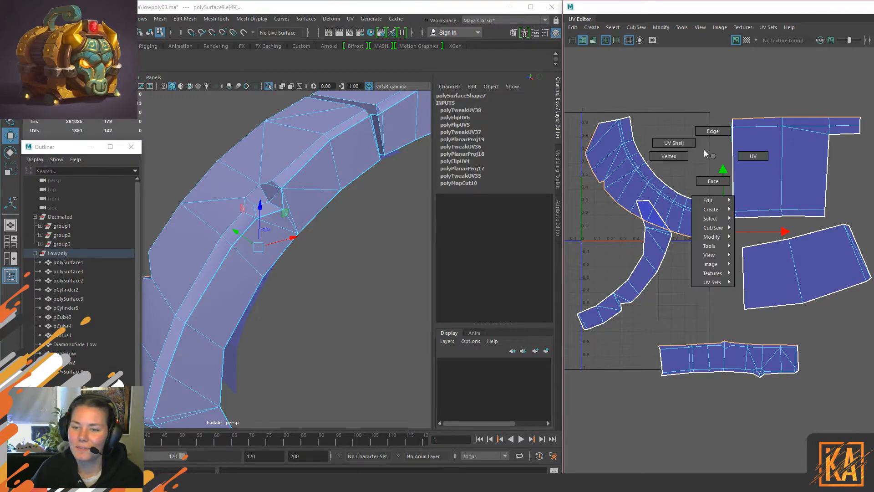
right_drag(694, 154, 691, 172)
double_click(638, 165)
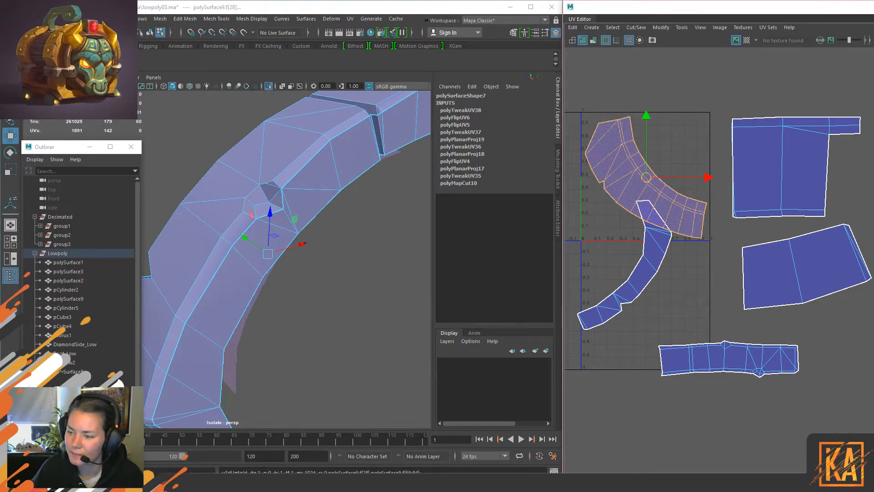
right_drag(705, 105, 689, 120)
click(630, 185)
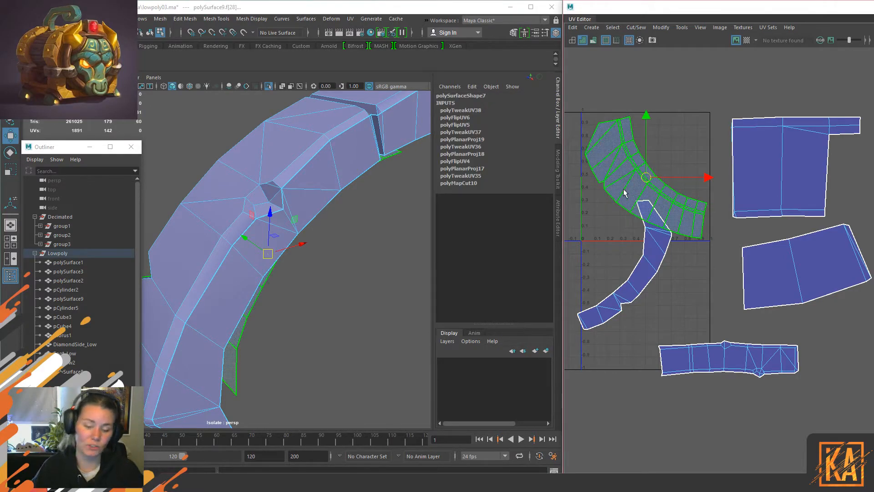
right_drag(624, 192, 608, 226)
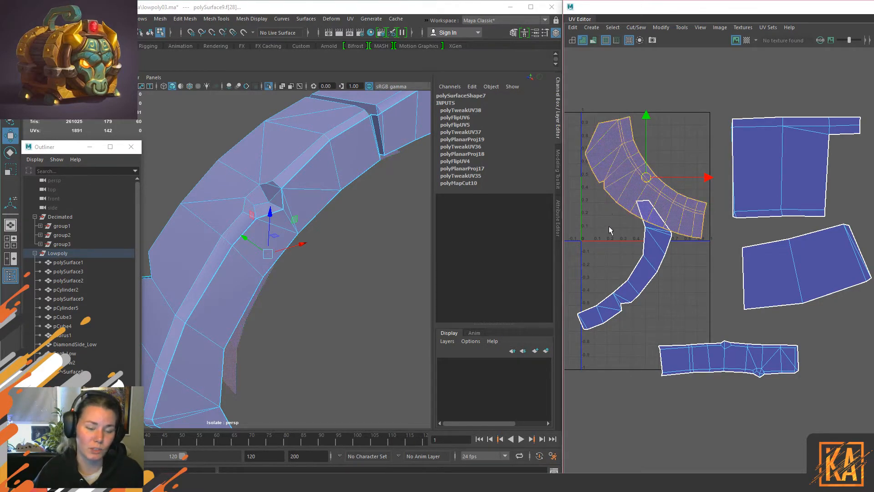
Step: Unfold the end block's top shell and its rear side shell
double_click(785, 194)
key(ctrl+u)
right_drag(773, 228, 757, 252)
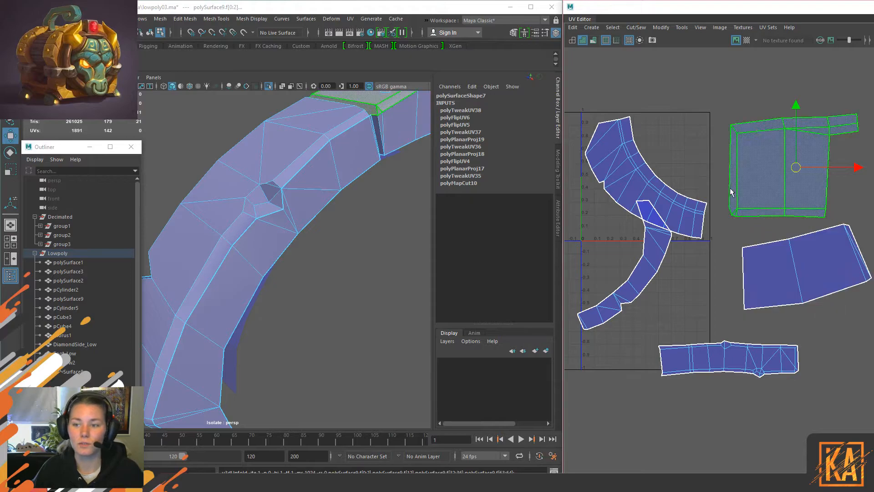
alt+middle_drag(731, 191, 672, 212)
click(750, 303)
key(ctrl+u)
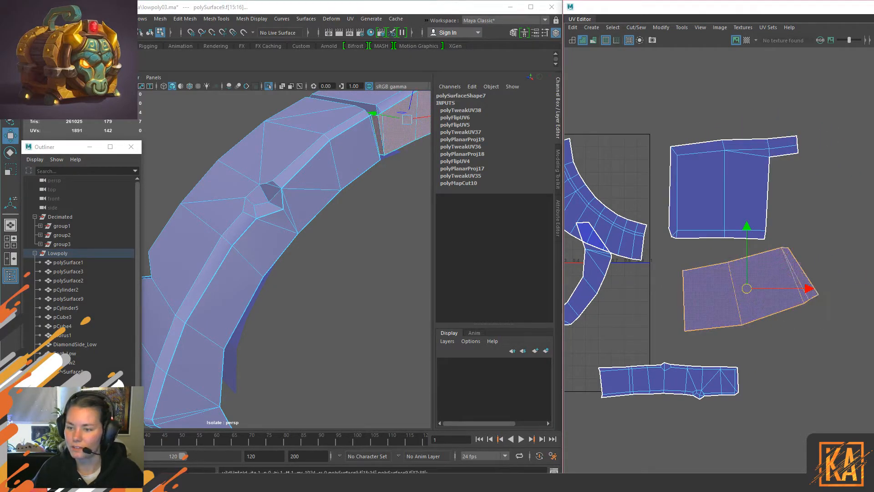
Step: Cut the short corner edge at the groove on one end of the block's top shell
click(364, 210)
alt+drag(364, 210, 360, 218)
double_click(383, 240)
right_drag(756, 181, 749, 169)
right_drag(675, 154, 677, 132)
click(679, 150)
click(674, 151)
alt+drag(360, 214, 364, 210)
key(f)
scroll(328, 371, up, 5)
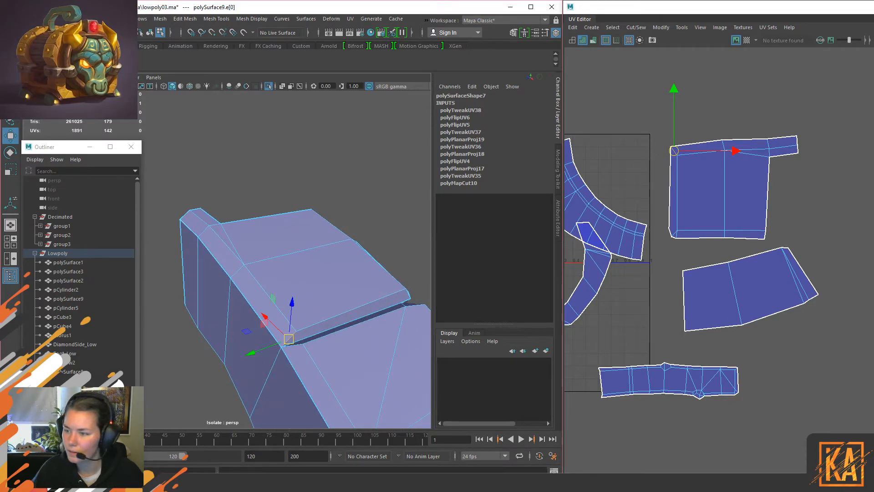
key(ctrl+x)
Step: Cut the matching short corner edge at the other end of the block's groove
click(674, 234)
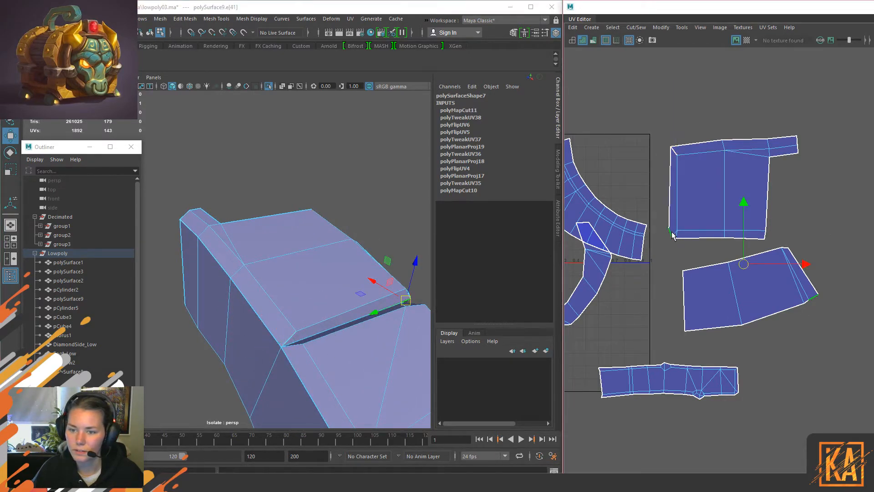
alt+drag(339, 301, 315, 376)
key(ctrl+x)
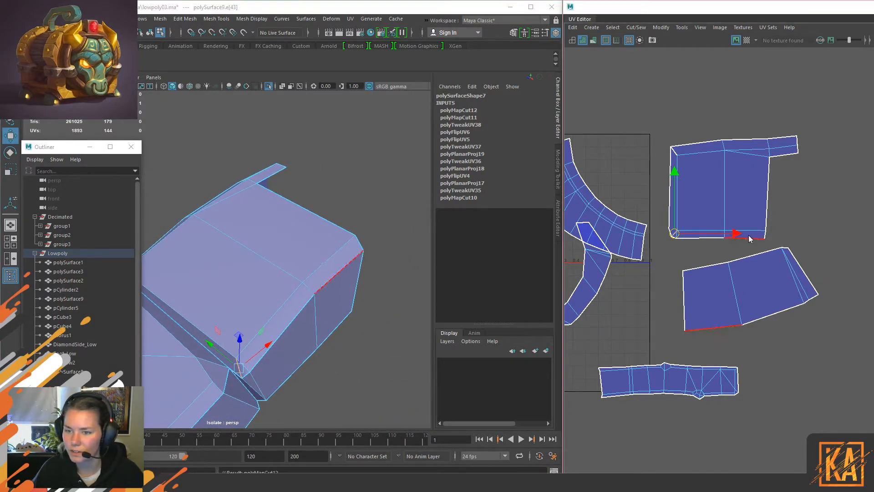
Step: Unfold the end block's top shell again and rotate it until its edges run straight
double_click(723, 199)
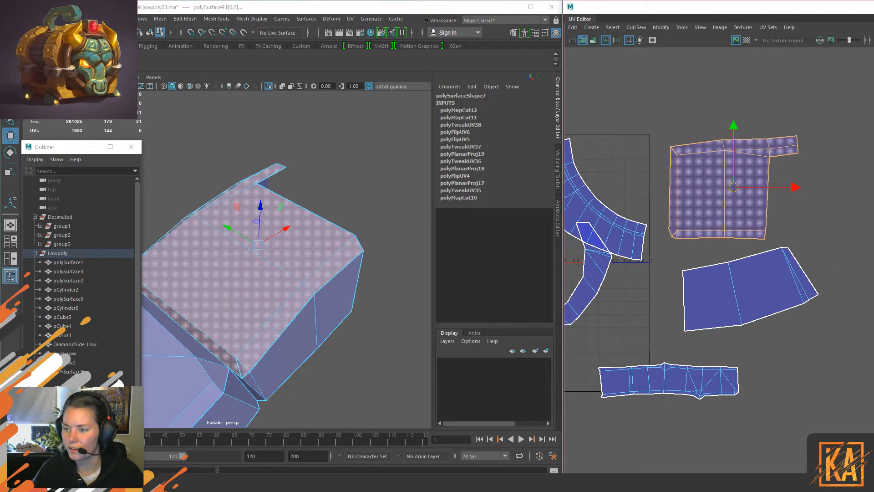
key(ctrl+u)
alt+middle_drag(764, 255, 719, 258)
key(e)
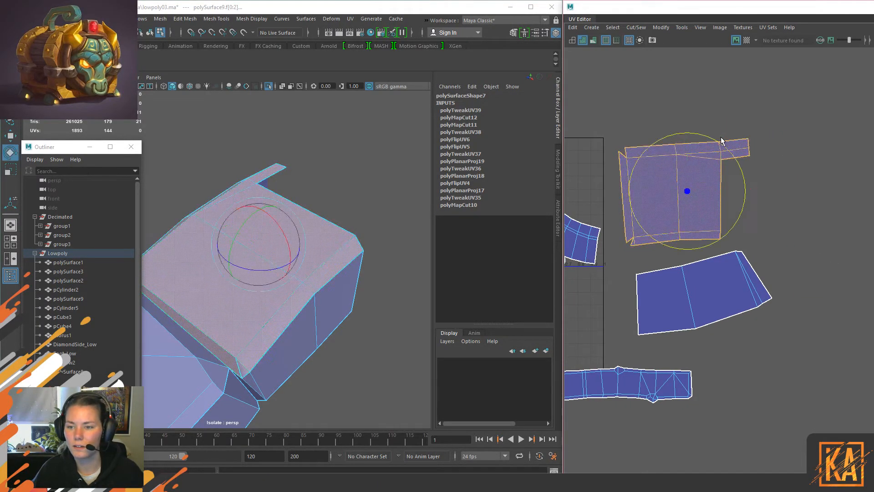
Step: Rotate the end block's rear side shell until its long edge lies roughly horizontal
double_click(733, 258)
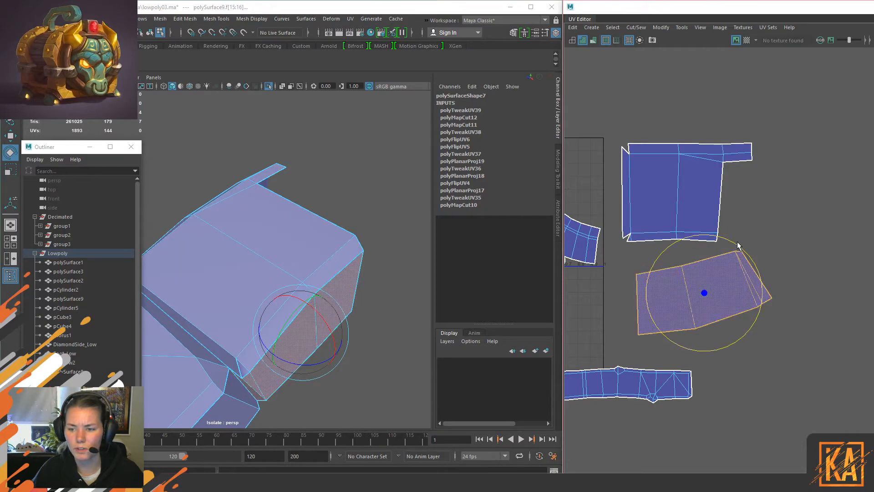
drag(738, 246, 736, 261)
key(w)
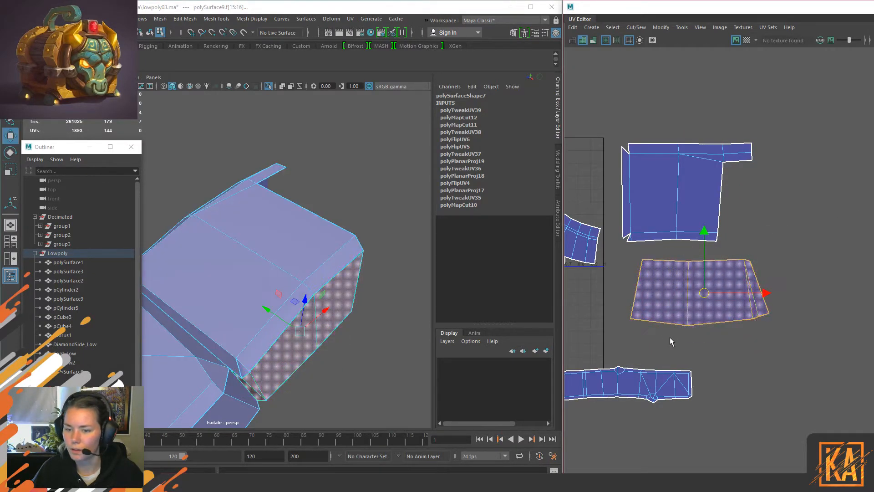
alt+middle_drag(671, 341, 781, 286)
double_click(665, 228)
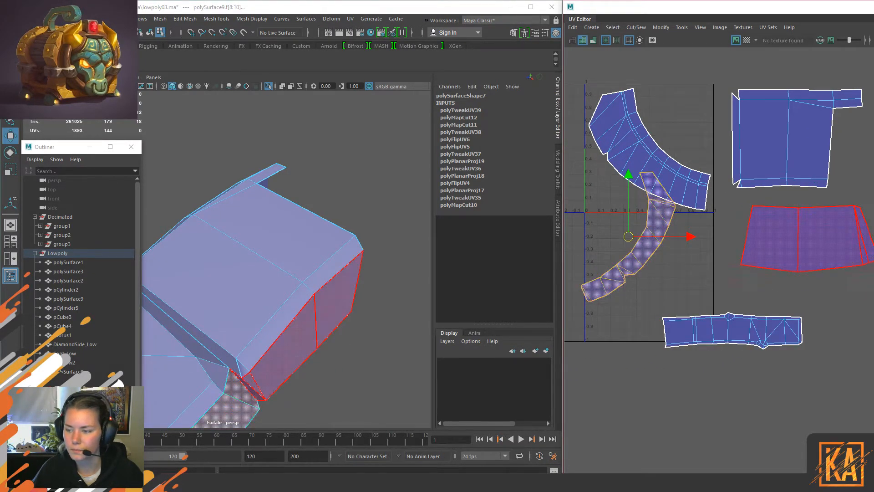
double_click(669, 176)
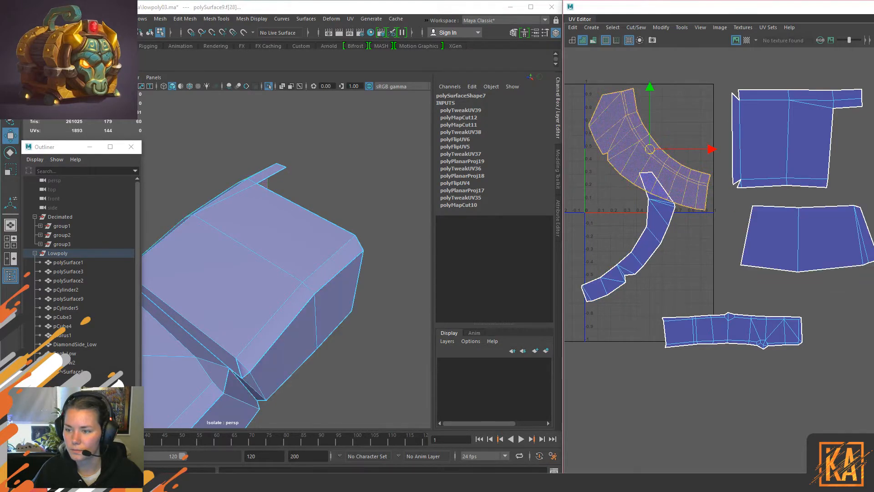
click(734, 226)
alt+middle_drag(754, 289, 751, 302)
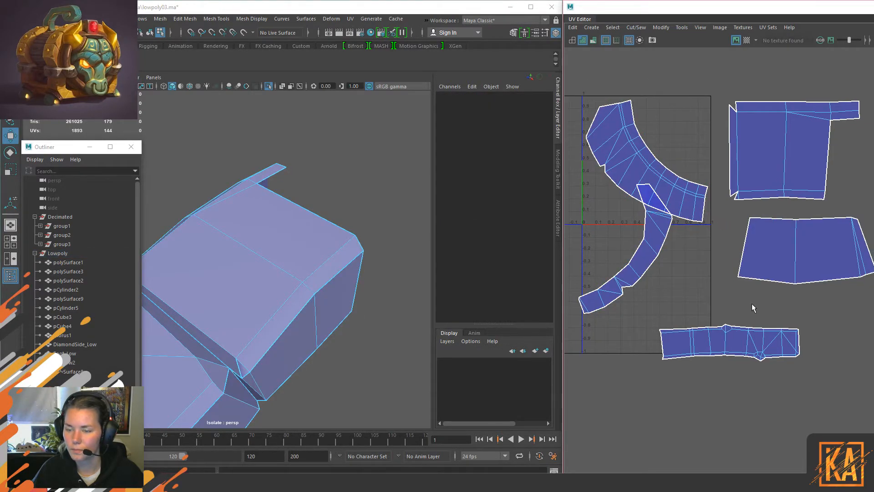
Step: Select all of the arch's UV shells, scale them down, and give them a uniform texel density
scroll(751, 302, down, 1)
click(738, 346)
click(775, 292)
drag(632, 118, 775, 338)
key(r)
drag(731, 242, 695, 245)
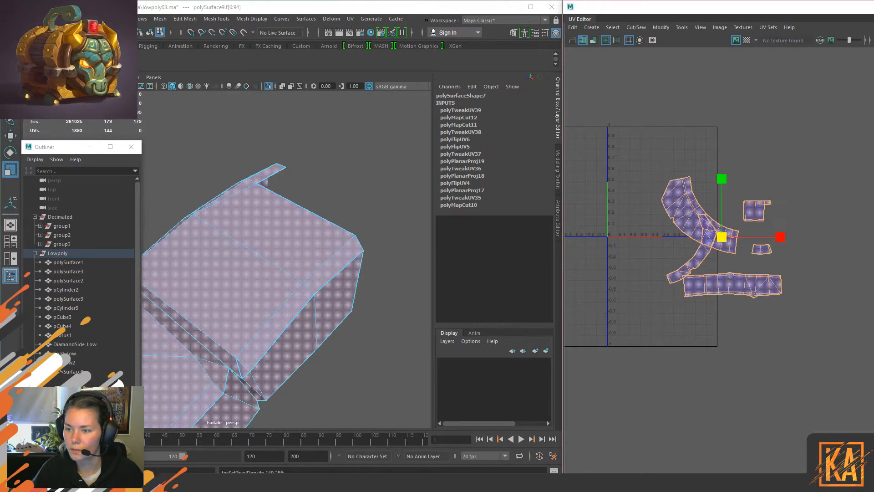
Step: Rotate the arch's wide curved side shell 90 degrees and move it down below the other shells
click(759, 139)
right_drag(749, 213, 679, 149)
click(695, 215)
key(w)
drag(700, 215, 707, 344)
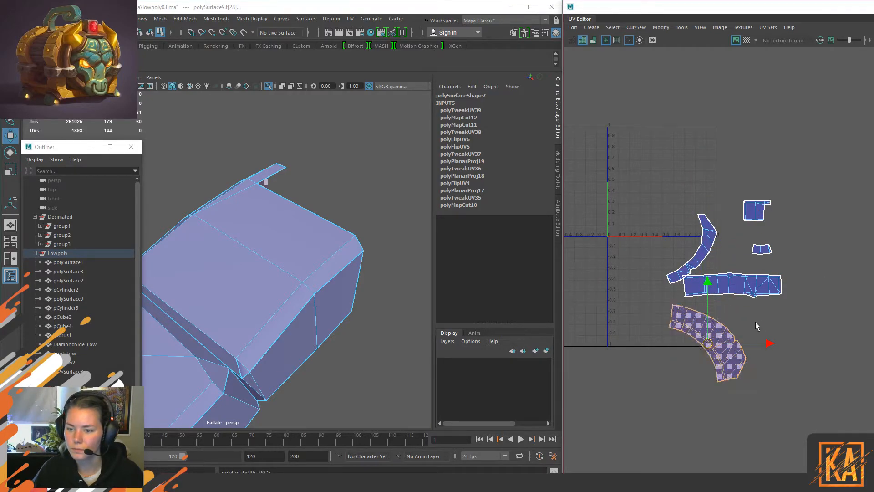
Step: Move the arch's long strip shell and small notched block shell down beneath the wide curved shell
click(732, 286)
drag(732, 286, 692, 390)
click(758, 220)
drag(759, 223, 686, 371)
Step: Rotate the arch's narrow curved shell to follow the wide one's bend and place it beside the grouped shells
click(685, 251)
drag(684, 251, 672, 292)
key(e)
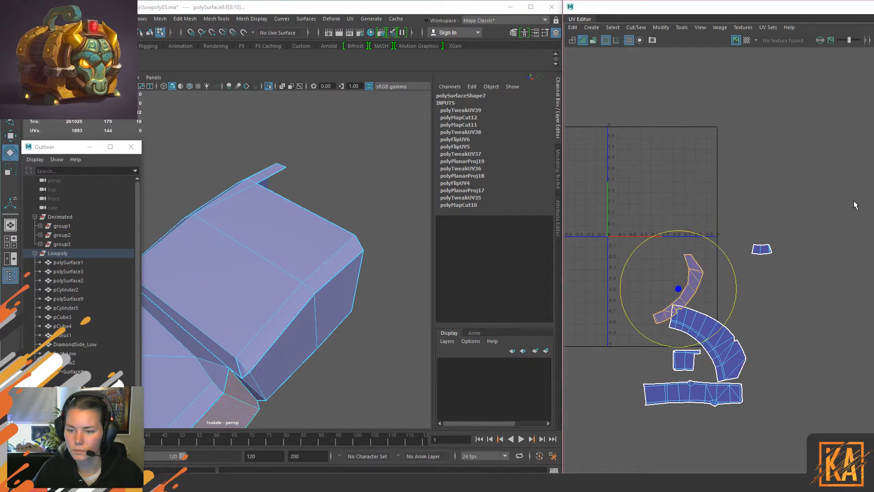
key(ctrl+alt+Left)
key(w)
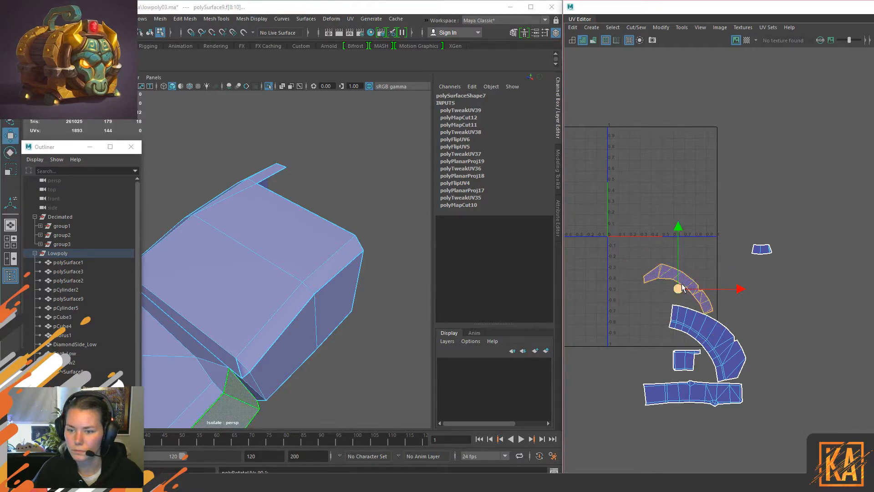
key(e)
drag(714, 243, 652, 238)
key(w)
middle_drag(693, 293, 664, 360)
Step: Place the remaining small end shell beside the group and move all of the arch's shells out below the UV tile
click(771, 246)
click(770, 247)
middle_drag(769, 247, 671, 370)
scroll(710, 298, down, 4)
drag(734, 293, 687, 343)
middle_drag(697, 340, 742, 452)
Step: Display the UVs of the whole Lowpoly group and move the arch's shells next to the other finished shells
alt+right_drag(348, 292, 345, 263)
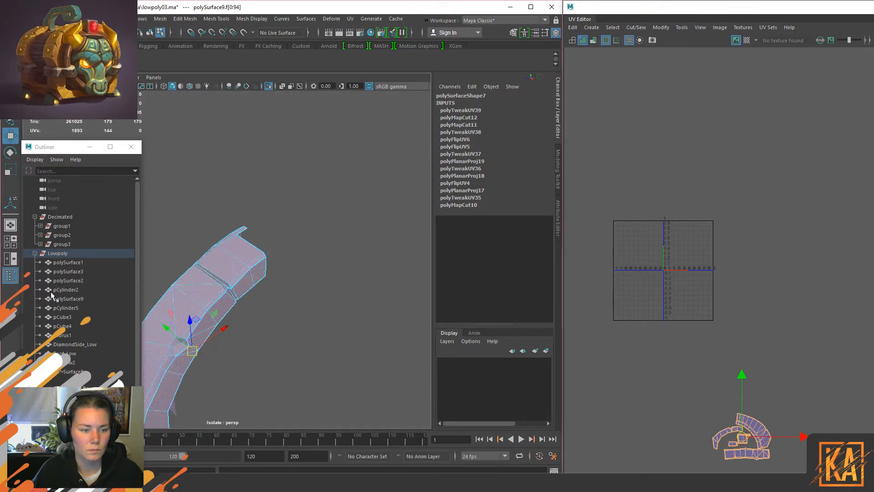
click(51, 254)
alt+middle_drag(767, 370, 750, 290)
right_drag(749, 287, 696, 248)
drag(670, 321, 737, 264)
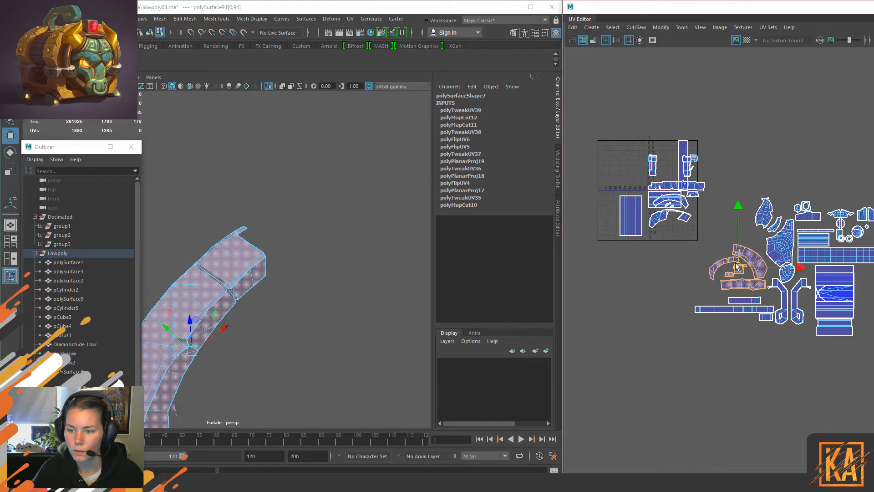
Step: Check which shells remaining in the UV tile belong to the arch piece, then reselect the Lowpoly group
alt+middle_drag(732, 178, 811, 234)
scroll(665, 232, up, 3)
scroll(733, 250, up, 4)
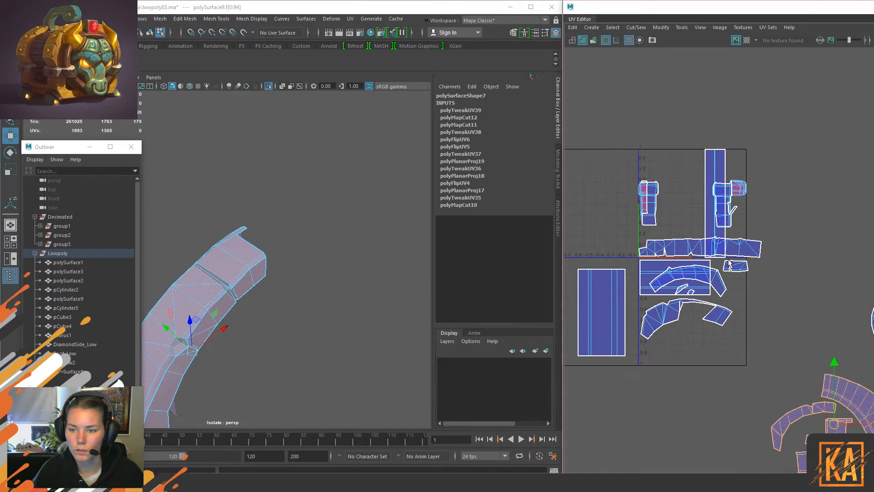
click(668, 242)
click(353, 191)
click(276, 267)
right_drag(238, 220, 319, 210)
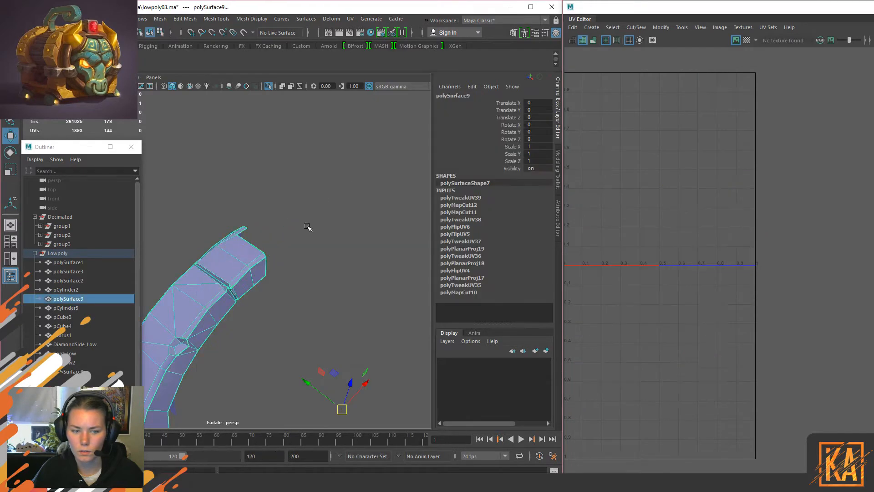
click(59, 254)
Step: Select polySurface3's strip, curved and small loose shells and move them together out of the UV tile
right_drag(610, 223, 630, 244)
click(632, 247)
shift+click(698, 295)
shift+click(739, 282)
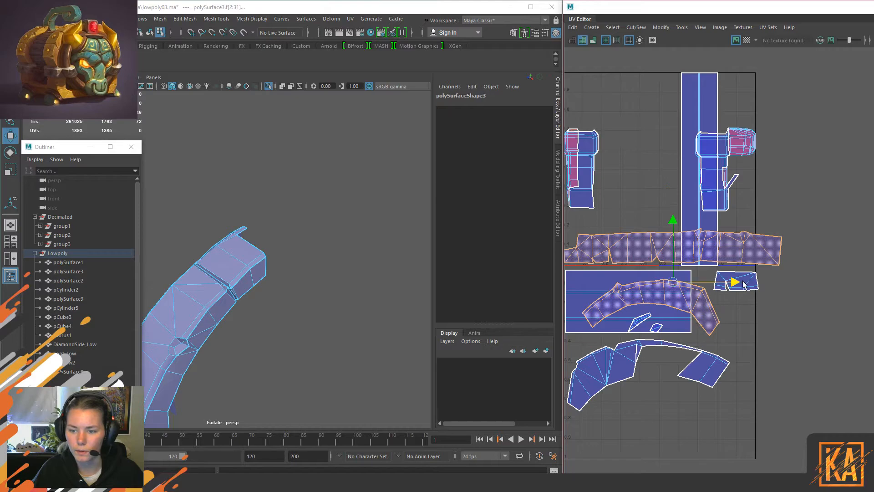
shift+click(629, 360)
shift+click(639, 321)
shift+click(657, 328)
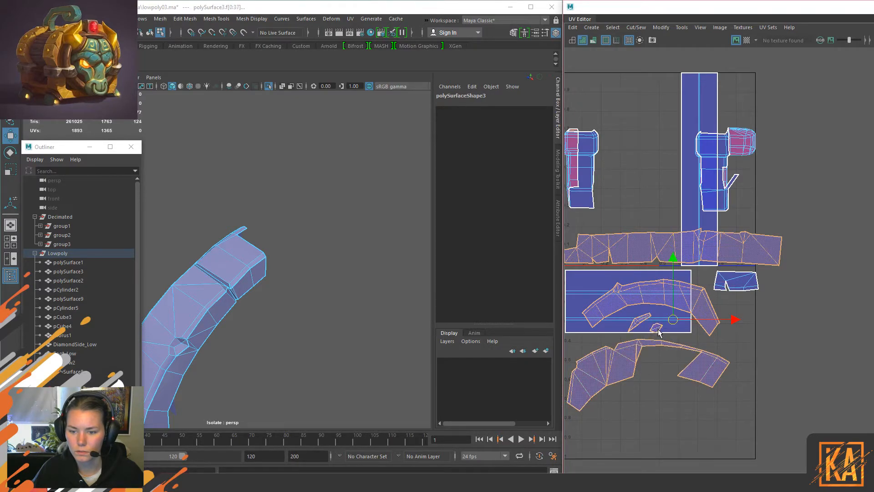
shift+click(751, 280)
scroll(732, 342, down, 3)
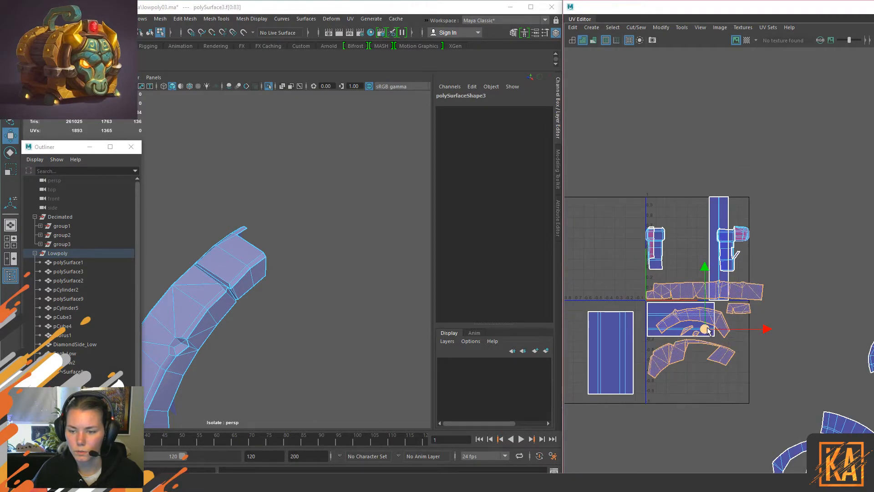
drag(707, 328, 836, 376)
alt+middle_drag(777, 316, 692, 210)
scroll(764, 272, down, 3)
drag(758, 274, 854, 201)
alt+middle_drag(855, 202, 660, 237)
drag(660, 237, 792, 396)
Step: Bring the arch piece out of isolation and select the Lowpoly group to show the whole chest with its UVs
alt+middle_drag(690, 359, 840, 332)
mouse_move(699, 273)
alt+middle_down()
mouse_move(706, 296)
mouse_move(751, 345)
alt+middle_up()
click(205, 284)
key(F8)
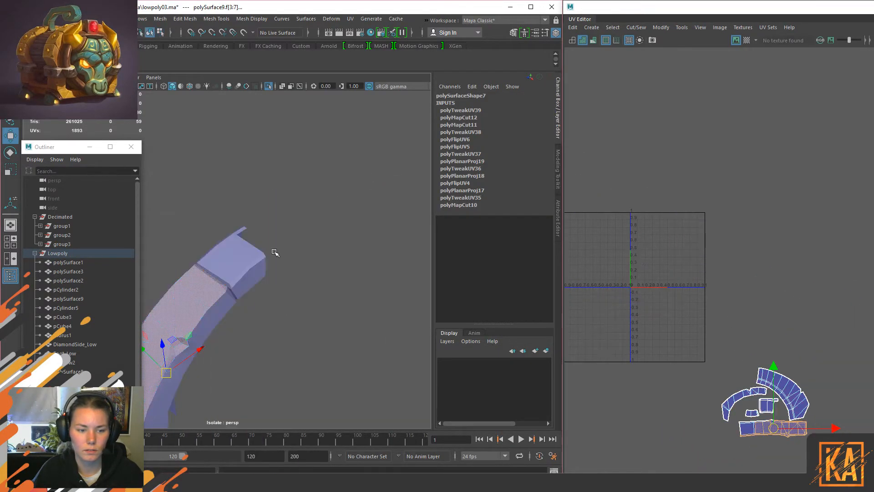
click(228, 263)
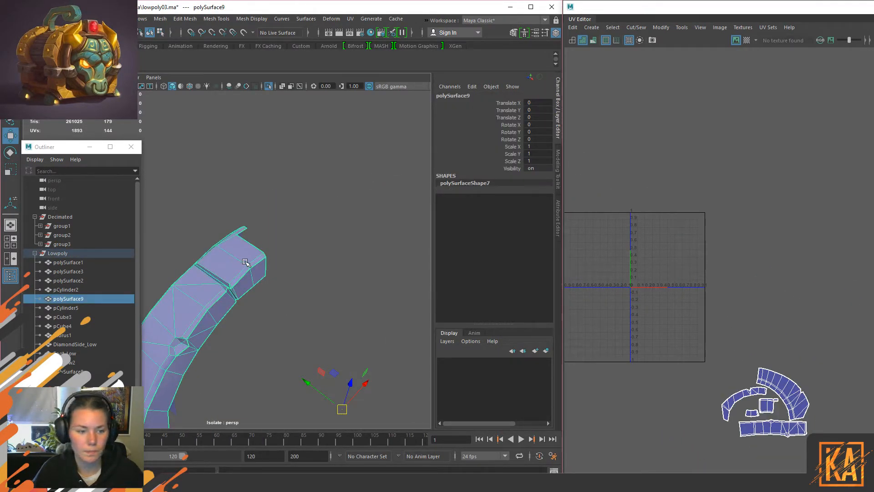
key(ctrl+1)
scroll(246, 261, down, 10)
alt+middle_drag(206, 378, 217, 323)
click(58, 253)
scroll(352, 285, up, 5)
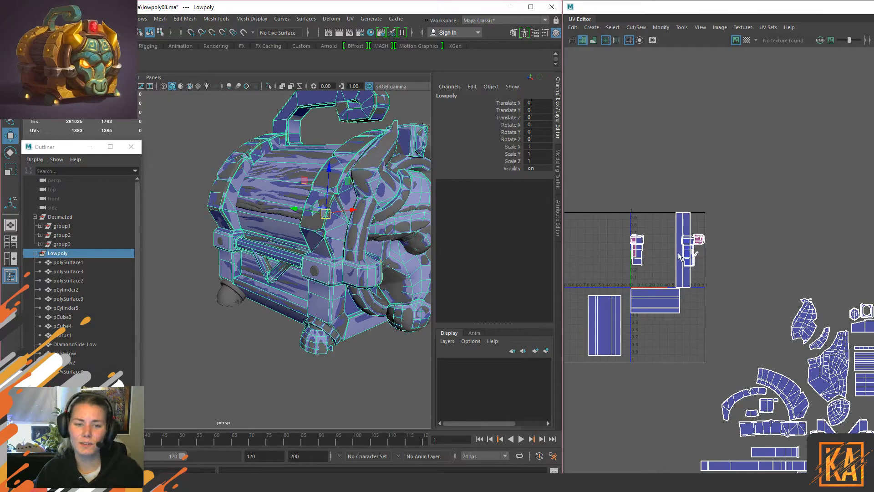
alt+drag(377, 212, 324, 249)
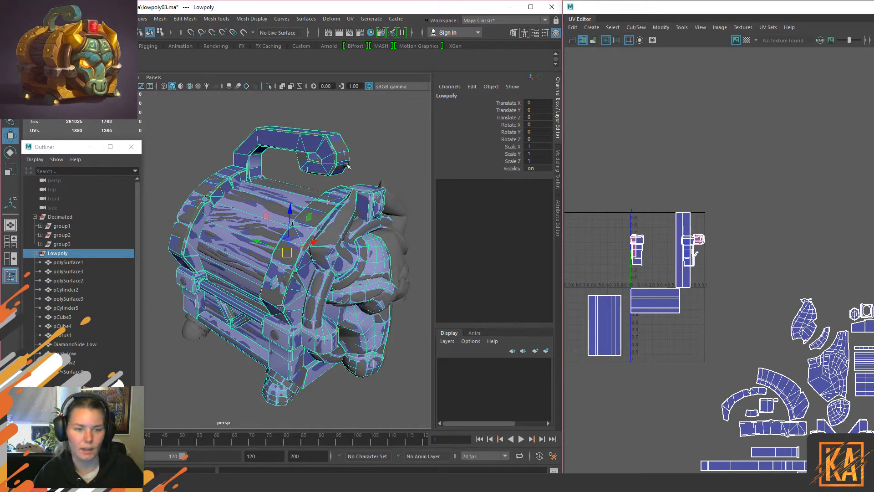
alt+drag(337, 260, 362, 259)
Step: Identify which faces of the chest the two plain rectangular shells near the UV origin belong to
key(F10)
click(597, 325)
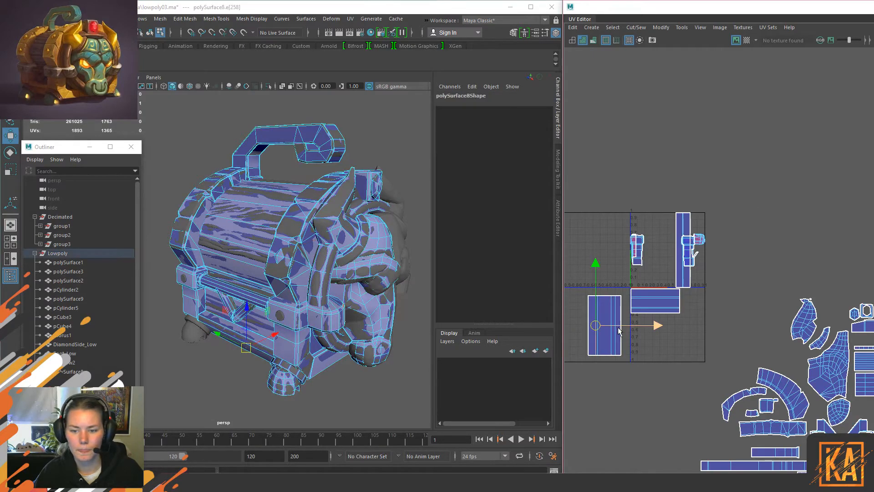
click(611, 318)
right_drag(624, 354, 579, 331)
click(604, 335)
alt+drag(297, 302, 259, 260)
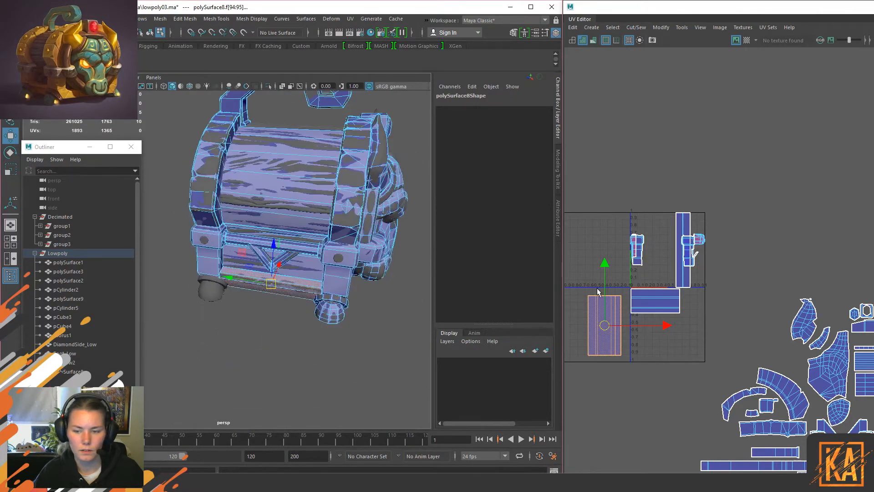
click(691, 305)
drag(668, 333, 650, 301)
alt+drag(397, 279, 213, 271)
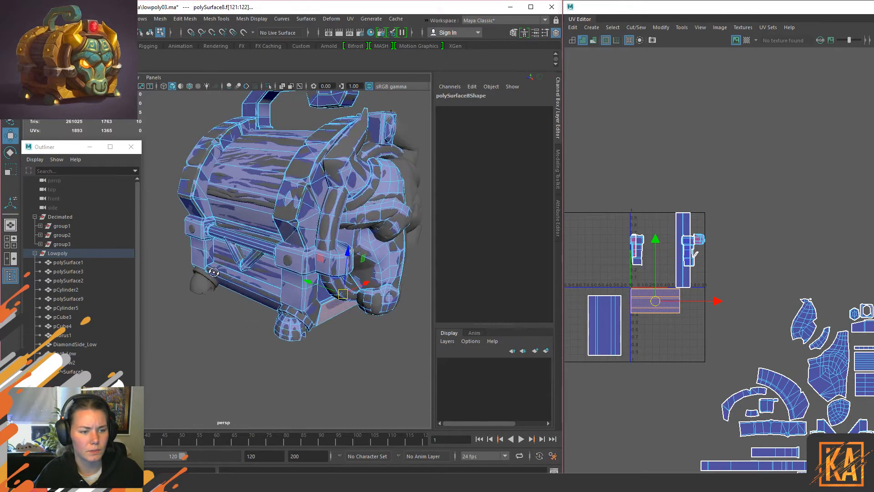
Step: Isolate the Lowpoly group and select the tall rectangular shell of the chest's lower front board
click(58, 253)
key(ctrl+1)
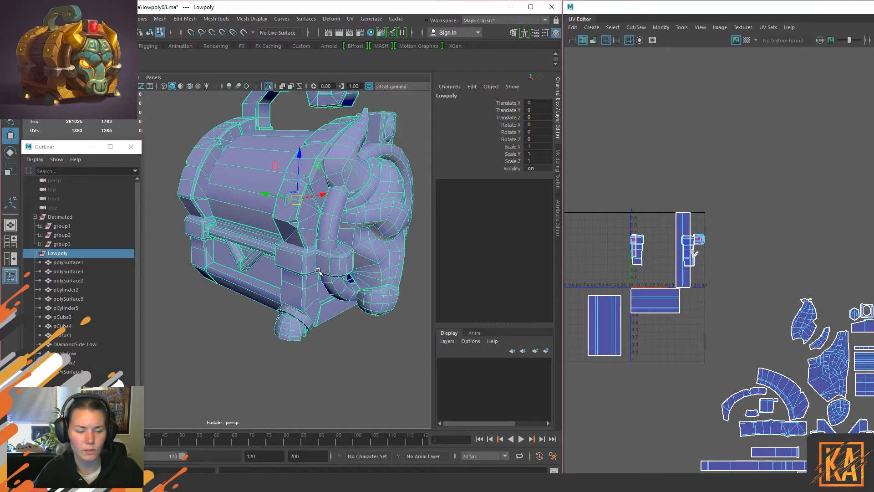
right_drag(643, 279, 613, 262)
click(618, 335)
alt+middle_drag(650, 343, 632, 317)
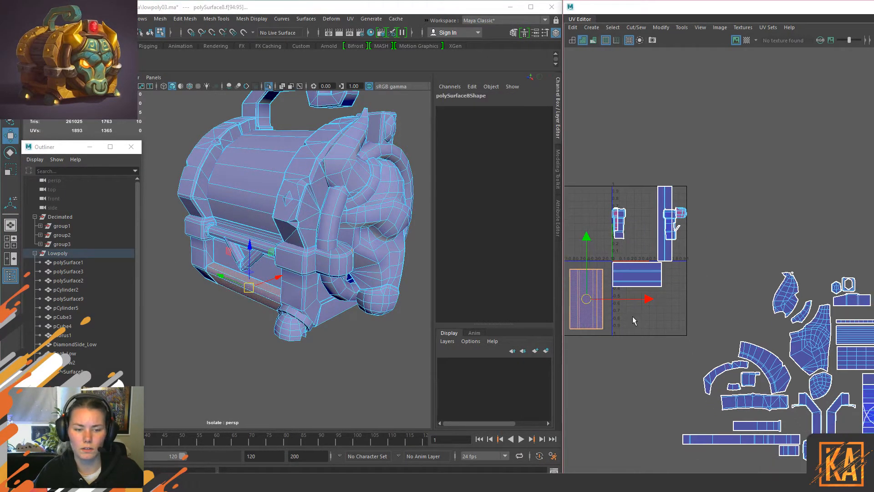
Step: Try unfolding the two rectangular shells of polySurface8 one after the other, undoing each unfold
click(635, 275)
alt+middle_drag(634, 274, 659, 277)
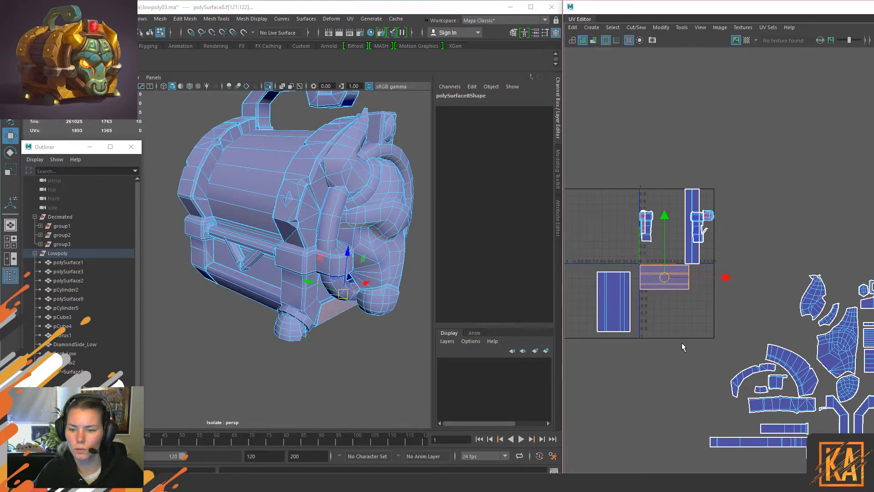
scroll(681, 340, up, 2)
key(ctrl+u)
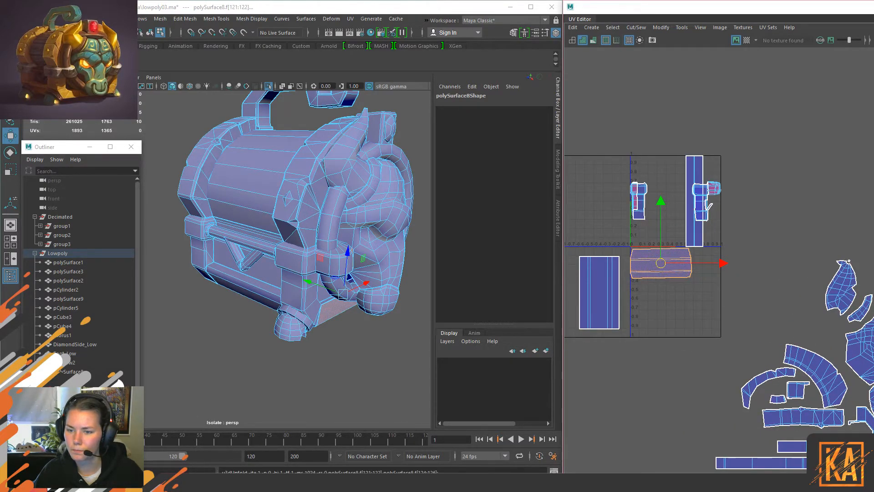
scroll(681, 299, up, 3)
alt+middle_drag(681, 299, 746, 295)
key(ctrl+z)
click(671, 287)
key(ctrl+u)
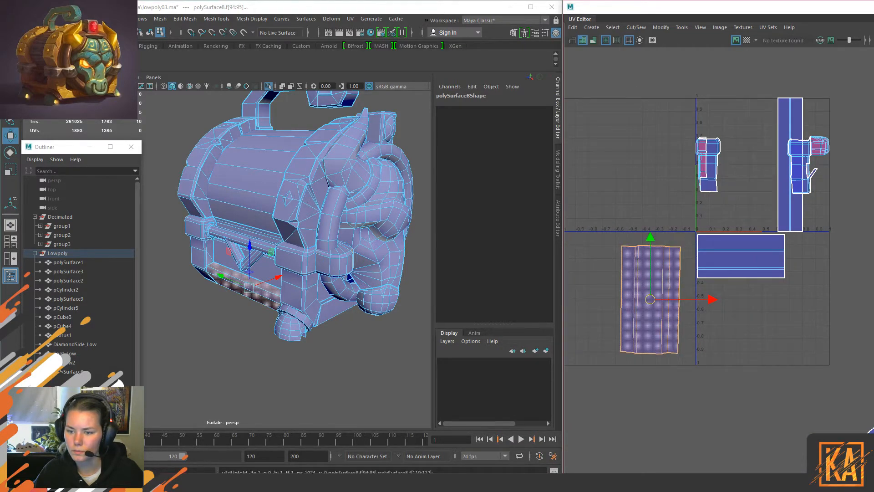
key(ctrl+z)
Step: Rotate the lower front board's shell 90 degrees, stack it under the side board's shell and select both
click(737, 254)
click(640, 308)
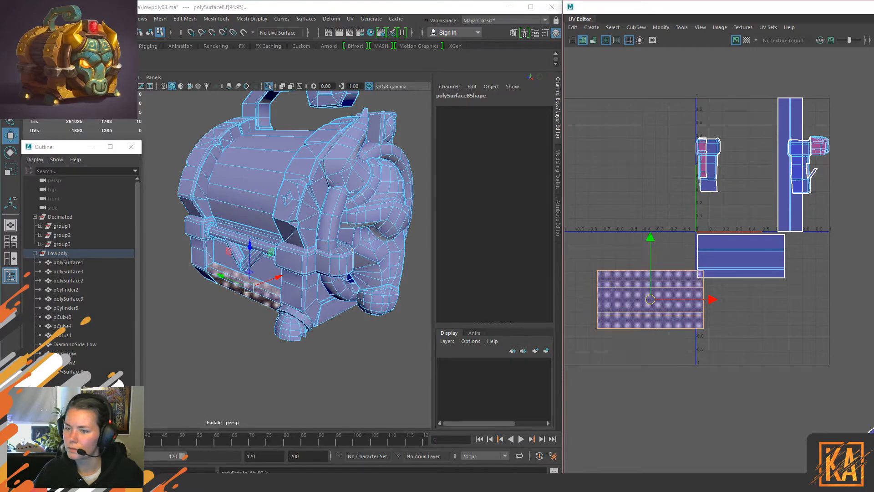
alt+middle_drag(743, 294, 721, 296)
drag(628, 300, 732, 310)
drag(636, 237, 747, 327)
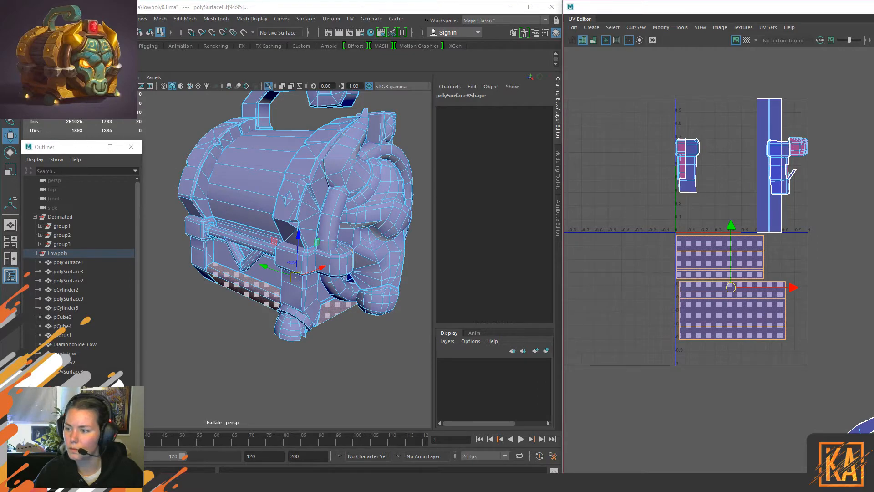
Step: Line up polySurface8's two rectangular shells and move them out below the UV tile
click(734, 265)
drag(718, 258, 736, 255)
drag(728, 294, 761, 468)
alt+middle_drag(783, 342, 754, 256)
Step: Select pCube3's tall narrow shell, examine its faces on the model and turn on the checker pattern
scroll(753, 259, down, 1)
drag(721, 144, 773, 186)
alt+drag(277, 227, 430, 287)
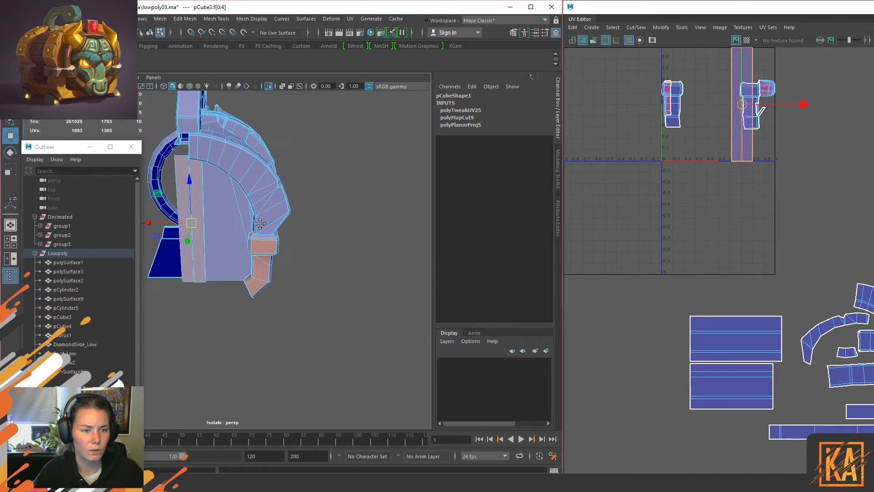
alt+middle_drag(189, 245, 259, 273)
scroll(258, 273, up, 4)
alt+drag(315, 241, 332, 234)
alt+drag(333, 200, 332, 229)
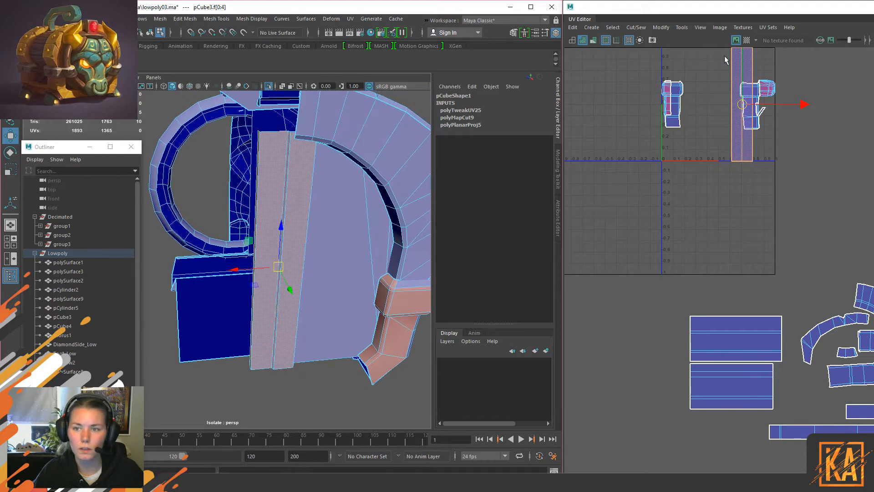
click(746, 40)
Step: Move pCube3's shell to the empty area below the UV origin, unfold it and inspect the checker on the model
alt+drag(412, 246, 422, 226)
alt+middle_drag(791, 126, 750, 191)
drag(697, 171, 645, 287)
key(ctrl+u)
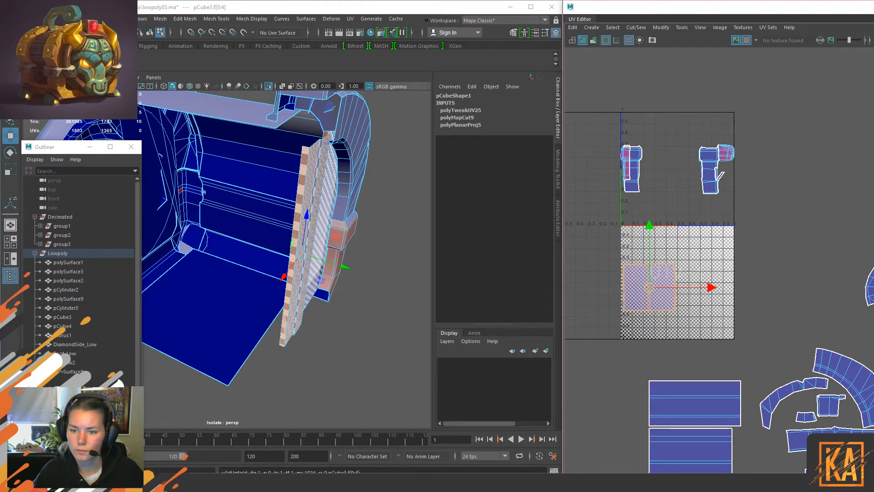
scroll(684, 300, up, 3)
alt+drag(318, 261, 289, 261)
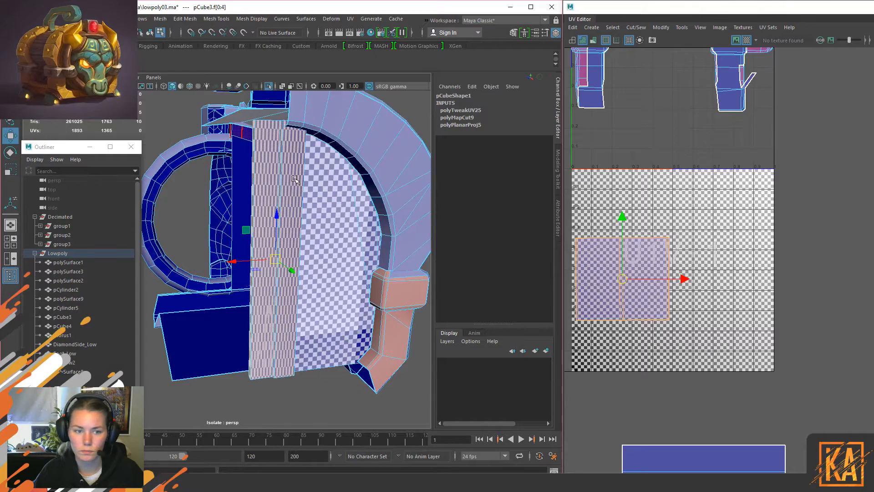
Step: Freeze the transformations of pCube3
right_drag(294, 180, 342, 156)
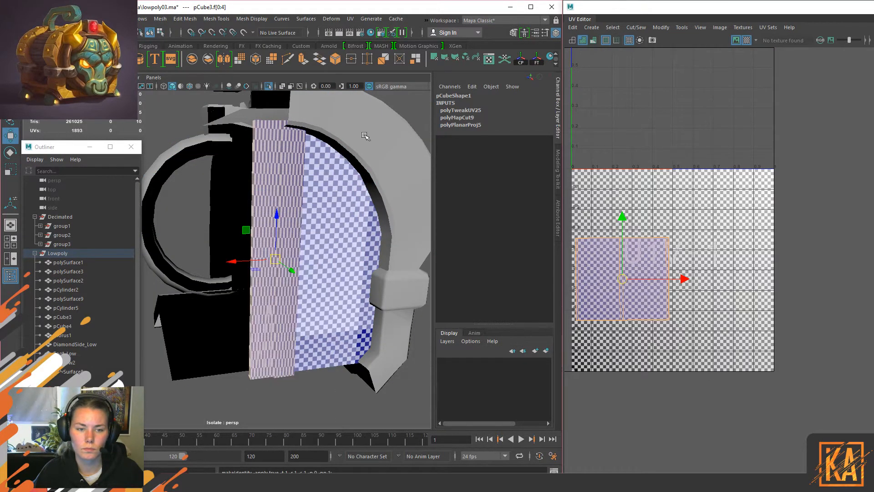
click(403, 131)
click(267, 193)
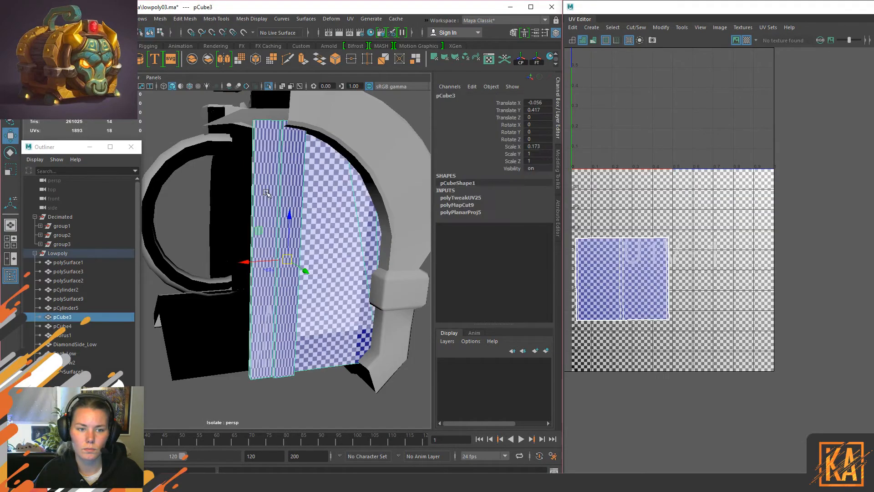
click(537, 61)
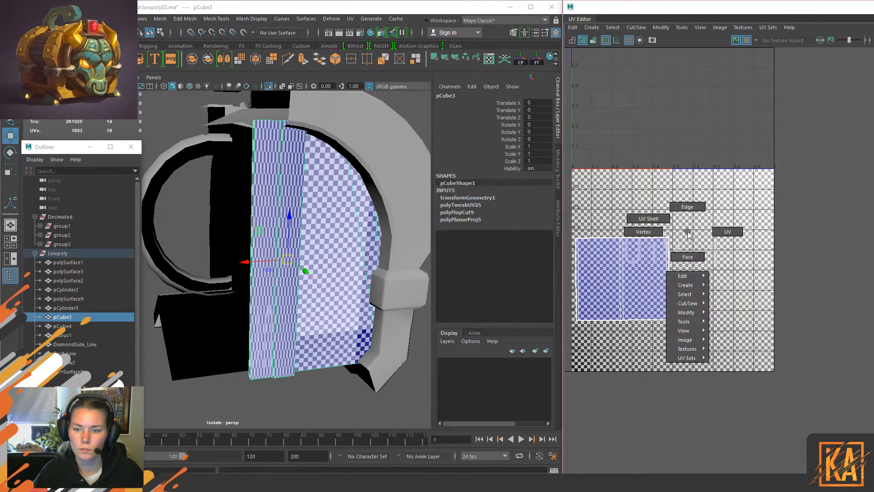
Step: Unfold all of pCube3's faces again until the checker squares look even, then hide the checker pattern
right_drag(658, 200, 659, 220)
drag(691, 236, 567, 341)
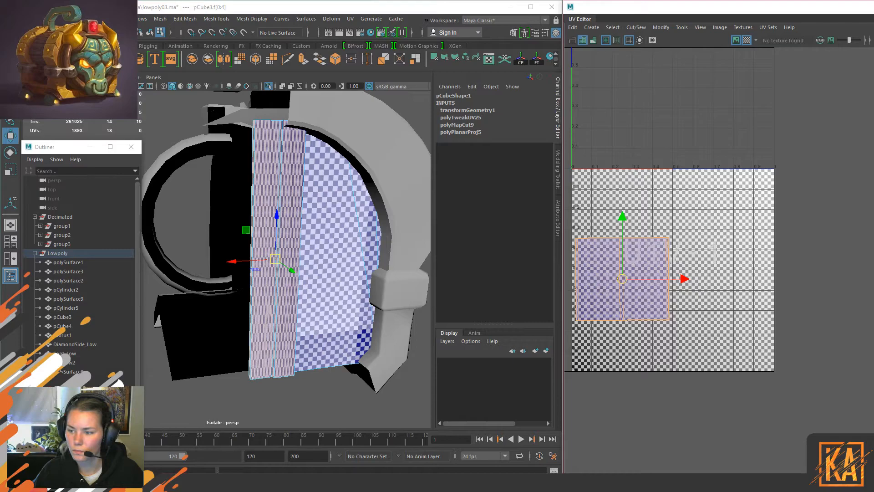
key(ctrl+u)
key(ctrl+u)
alt+middle_drag(735, 257, 765, 248)
scroll(718, 255, up, 2)
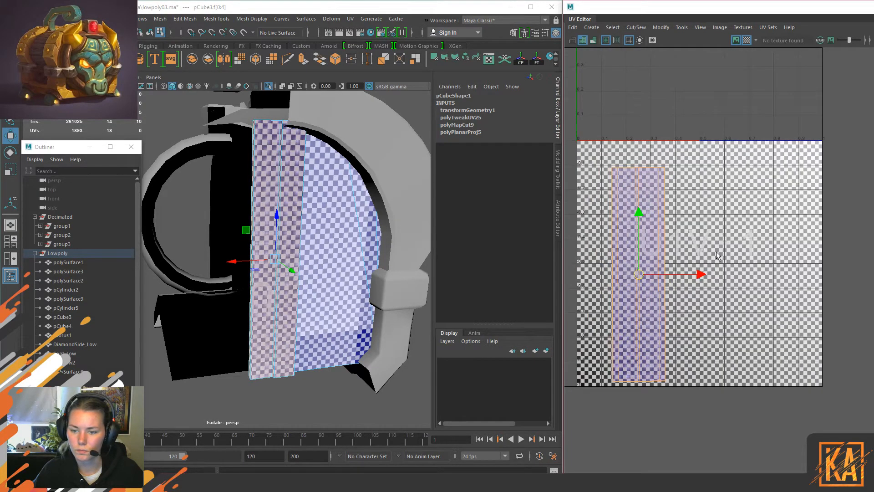
click(746, 40)
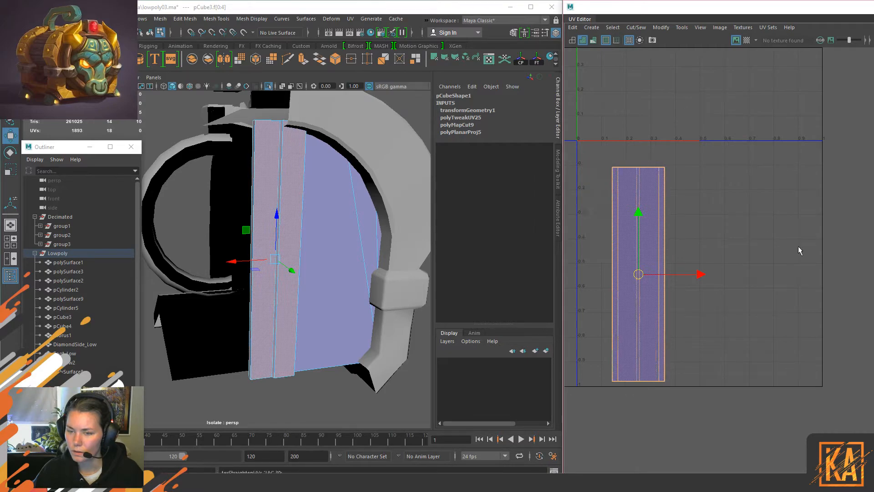
Step: Move pCube3's tall shell out of the UV tile into the empty area near the other finished shells
right_drag(728, 209, 713, 187)
click(655, 273)
scroll(674, 336, down, 5)
scroll(637, 228, down, 4)
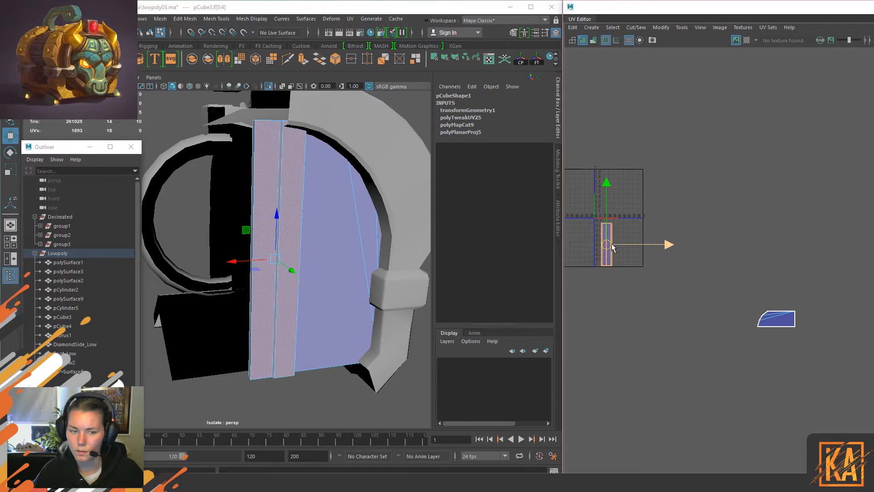
drag(607, 245, 661, 337)
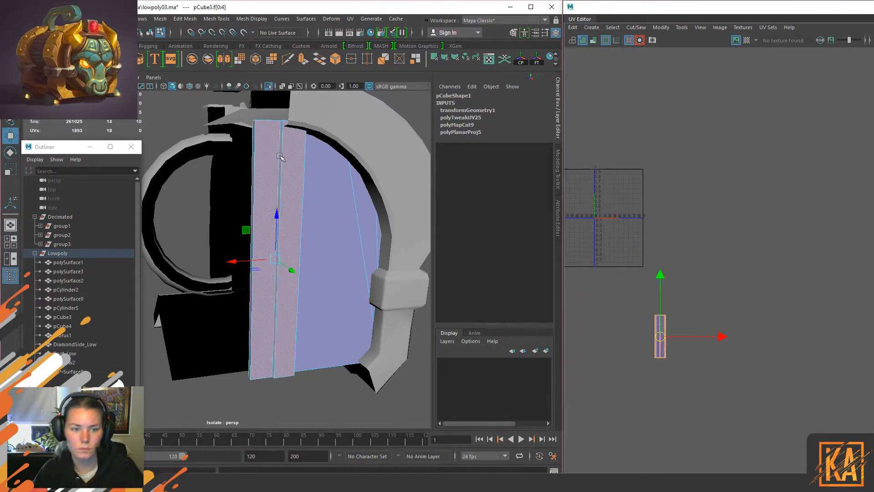
click(639, 41)
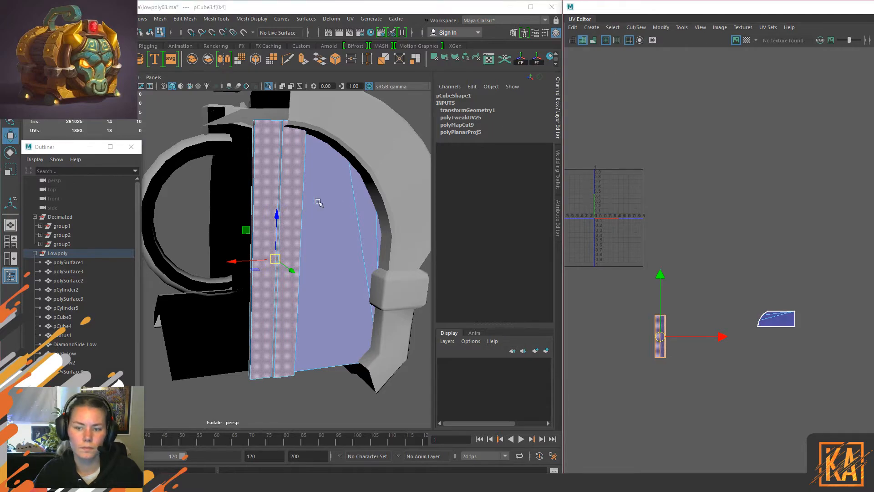
Step: Display all Lowpoly UVs with the full model and place pCube3's tall shell beside the gathered shells
key(ctrl+1)
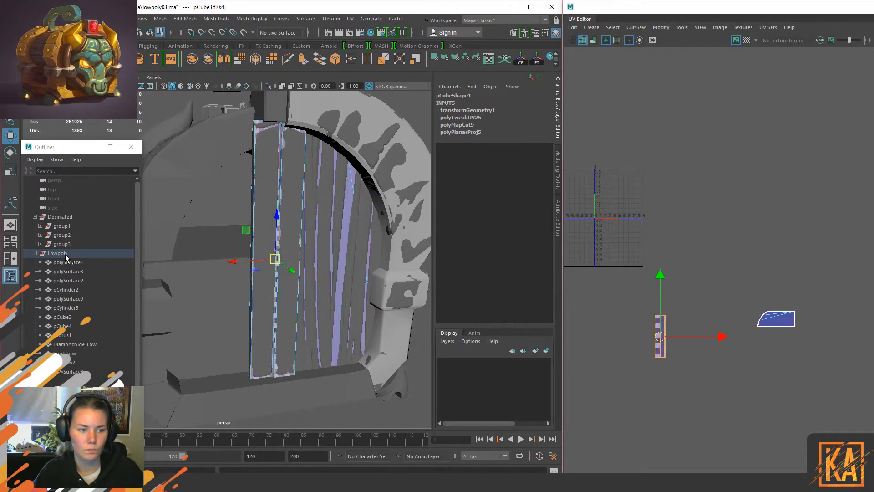
click(66, 255)
alt+middle_drag(667, 379, 657, 346)
right_drag(613, 267, 629, 304)
drag(630, 309, 654, 334)
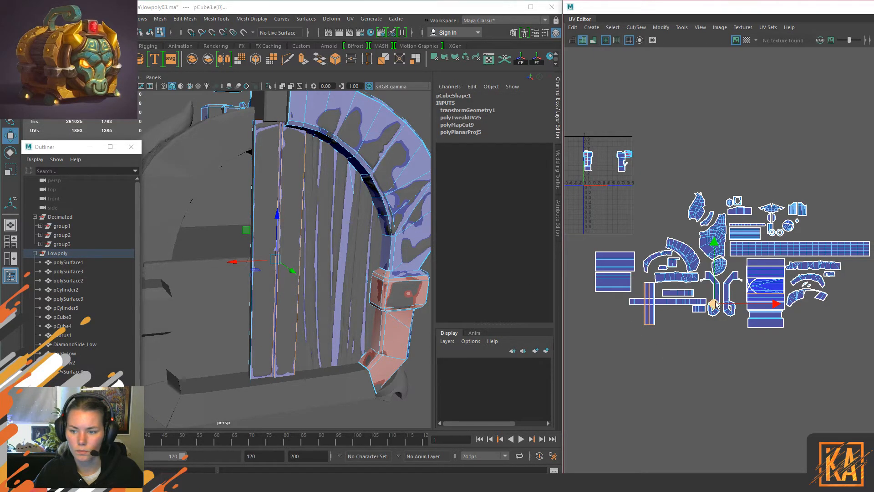
key(ctrl+z)
right_drag(681, 338, 681, 362)
drag(620, 307, 852, 283)
click(643, 103)
scroll(584, 153, up, 6)
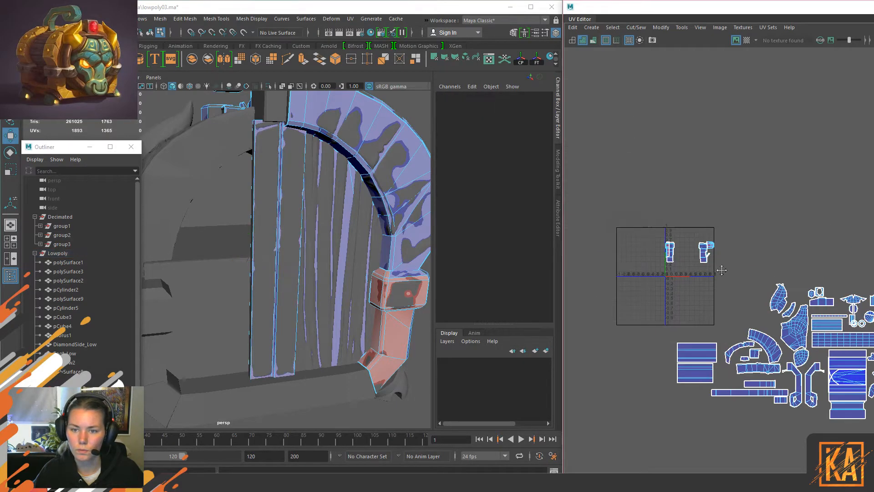
Step: Select the bracket-and-post shell still inside the UV tile, isolate it and examine polySurface8's corner from several sides
drag(764, 245, 767, 251)
alt+drag(337, 238, 293, 269)
alt+drag(348, 296, 350, 259)
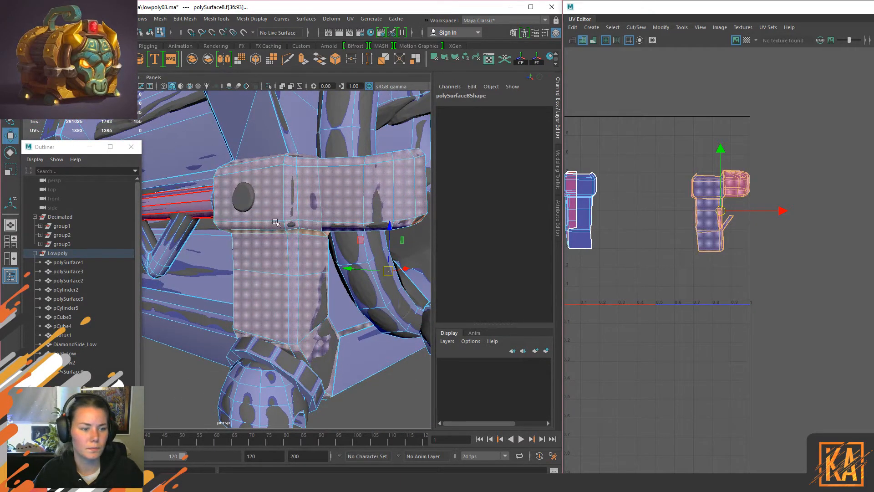
key(ctrl+1)
alt+drag(302, 235, 282, 232)
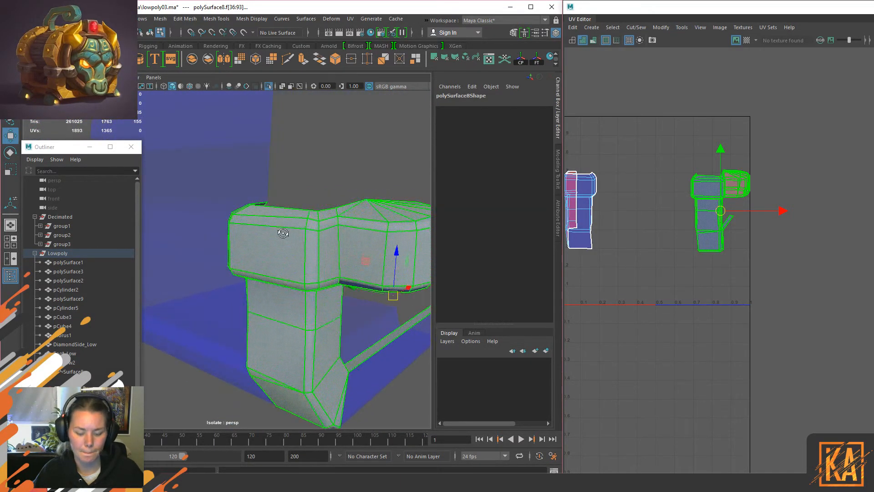
alt+drag(305, 261, 271, 225)
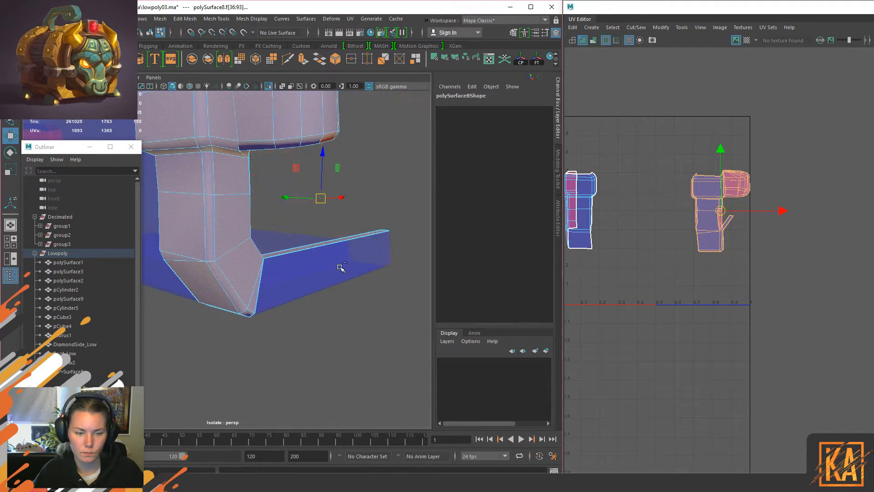
Step: Show the full model again, select the front face of polySurface8's base and locate its shell in the UV layout
key(ctrl+1)
right_drag(271, 219, 316, 207)
click(261, 288)
right_drag(281, 278, 281, 291)
click(281, 291)
scroll(708, 312, down, 3)
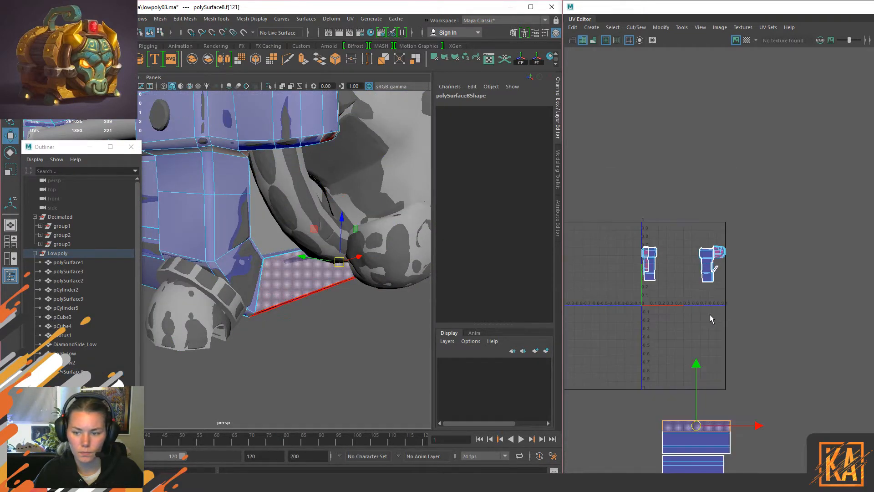
key(f)
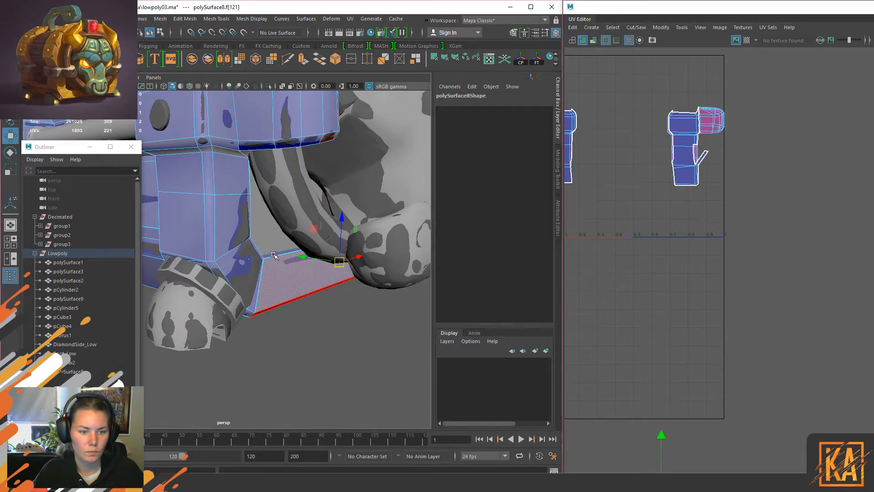
Step: Isolate the thin ledge face on top of polySurface8's front base board and give it a planar UV projection
click(273, 254)
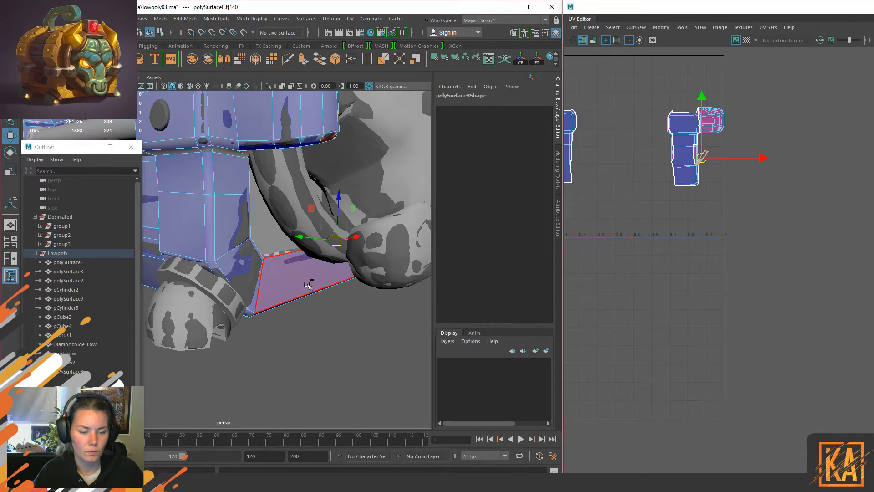
key(ctrl+1)
alt+drag(389, 243, 388, 257)
scroll(731, 218, up, 5)
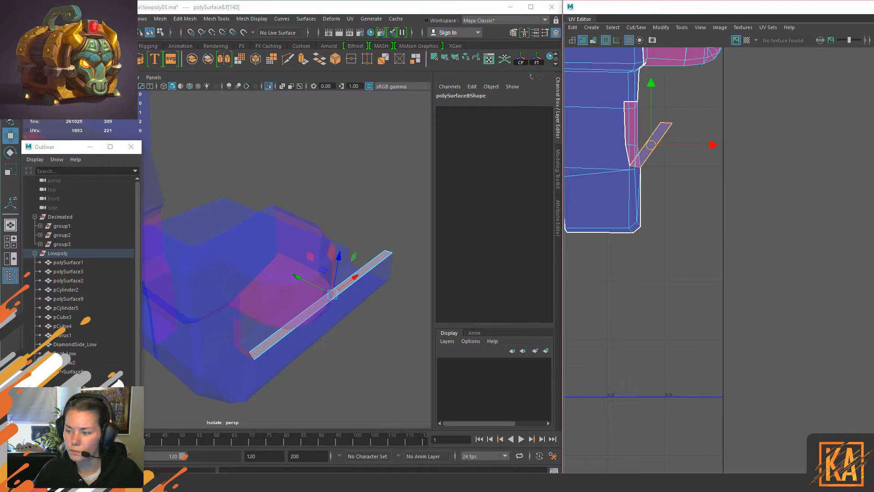
click(433, 58)
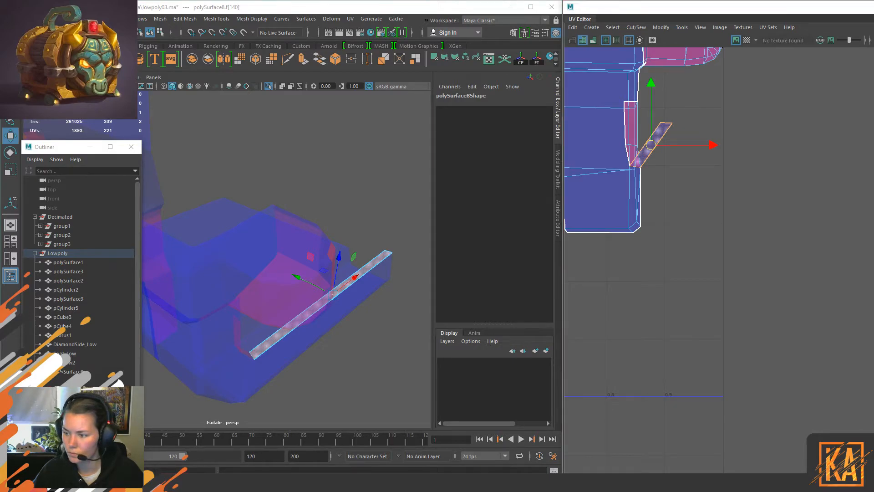
key(w)
scroll(720, 249, down, 4)
right_drag(267, 279, 351, 302)
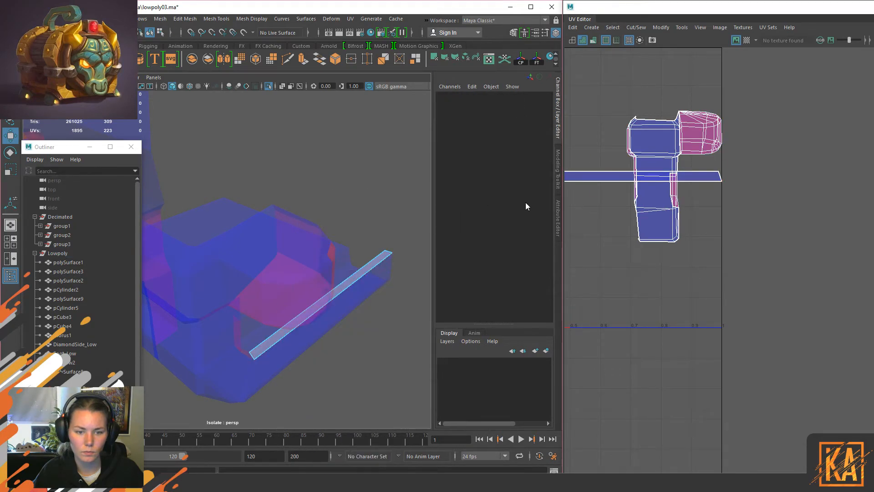
Step: Move and sew the projected ledge strip along its long edge onto the adjoining base shell
scroll(648, 240, down, 3)
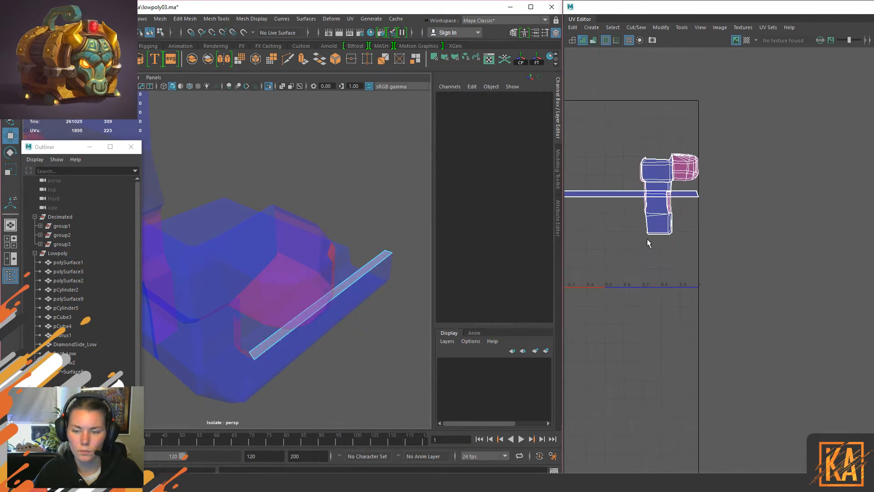
click(602, 196)
key(shift+s)
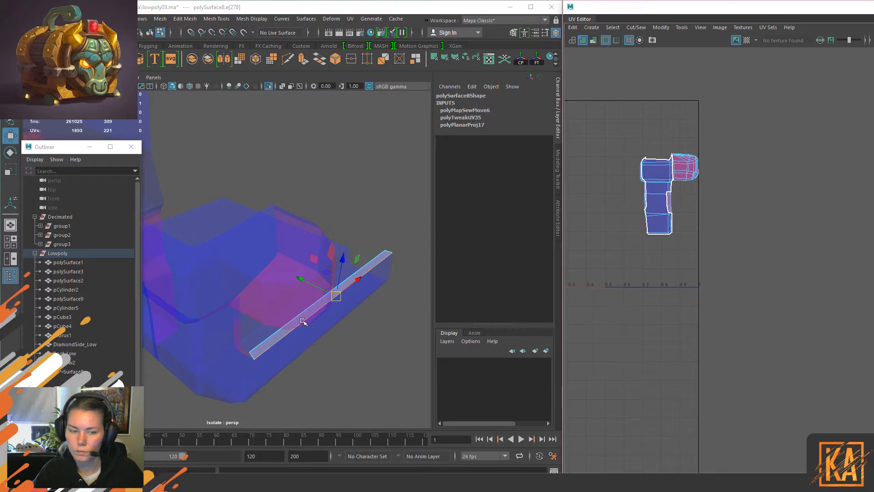
Step: Display all Lowpoly shells and straighten the UVs of the base's rectangular shell that contains the ledge strip
click(58, 254)
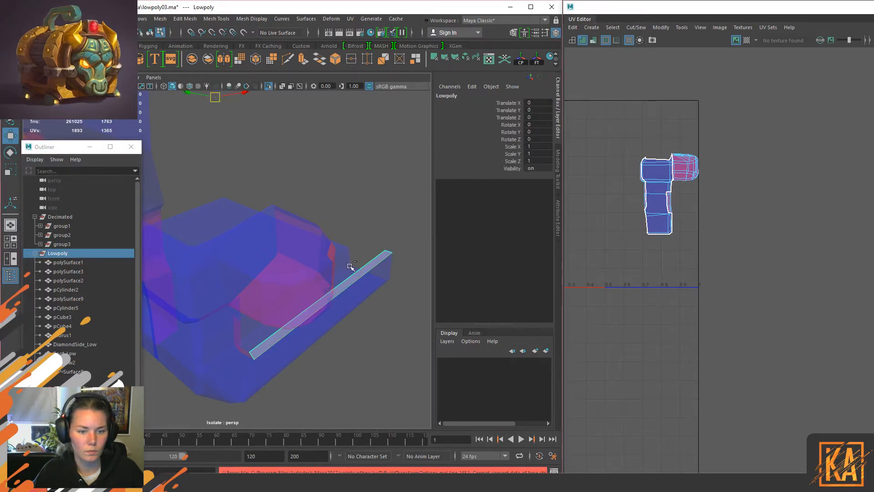
key(ctrl+1)
alt+drag(352, 271, 332, 320)
scroll(696, 205, down, 5)
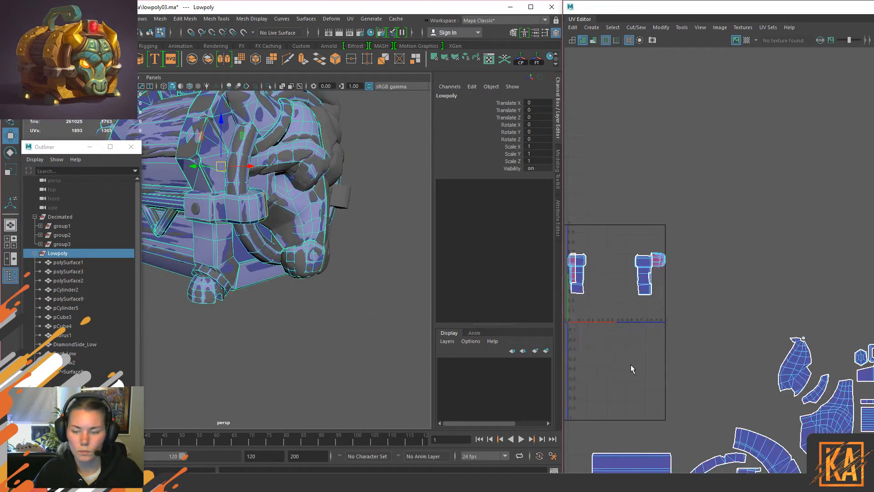
scroll(698, 255, up, 4)
right_drag(609, 282, 609, 258)
drag(568, 245, 719, 315)
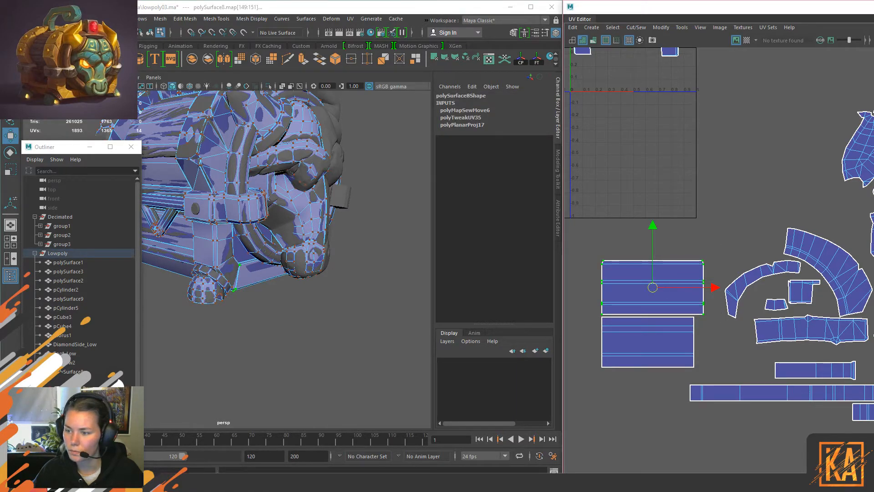
click(721, 220)
Step: Isolate the whole Lowpoly group and select polySurface8 at the corner bracket
right_drag(288, 210, 427, 133)
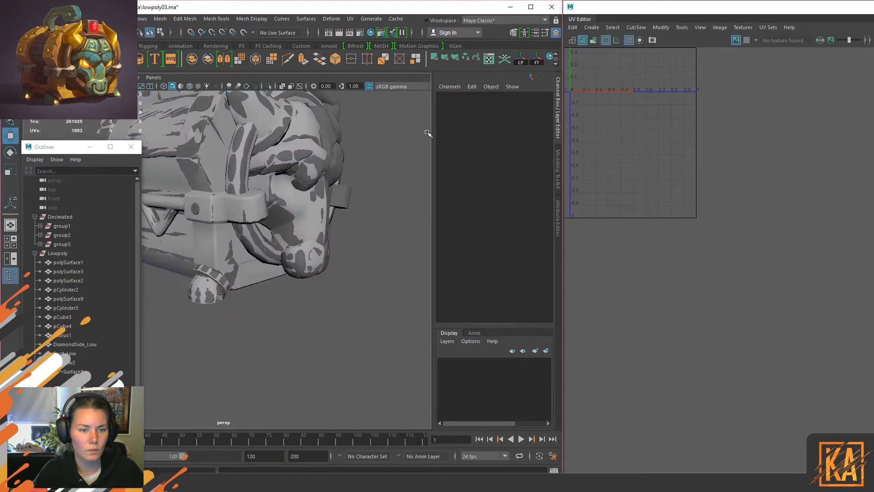
click(53, 253)
key(f)
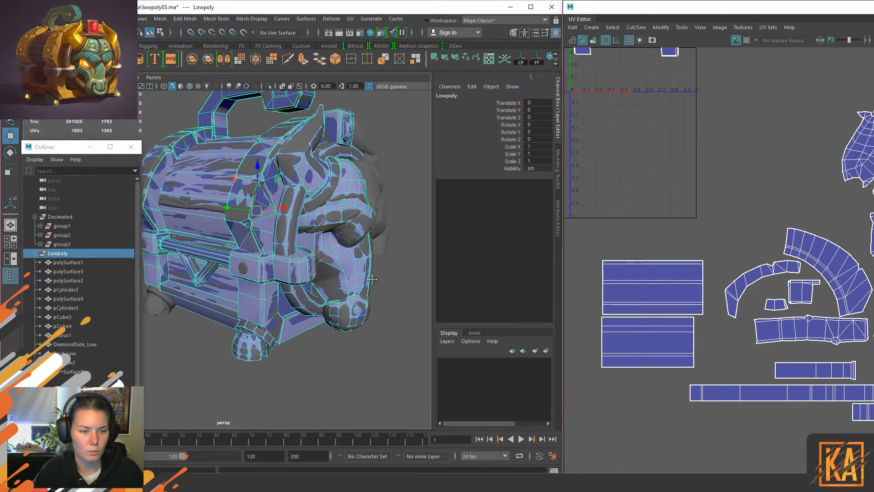
scroll(261, 284, up, 5)
key(ctrl+1)
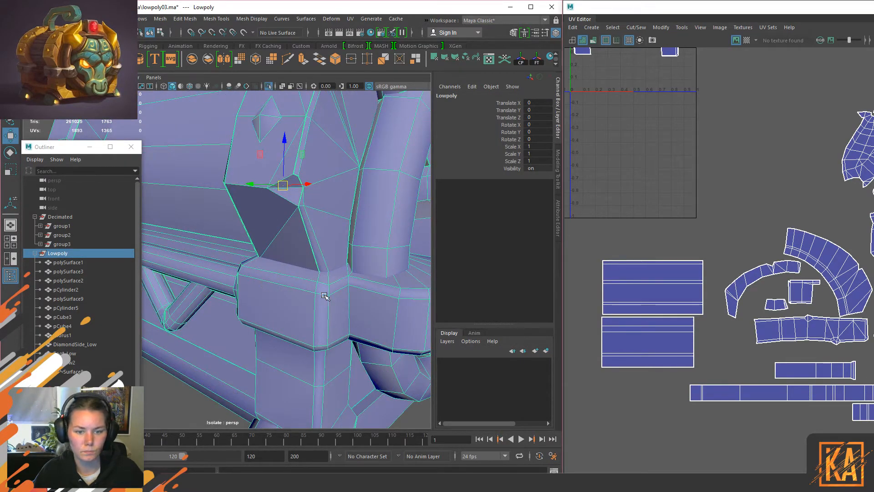
click(323, 297)
Step: Check the bracket-and-post shell in the UV tile, then isolate only polySurface8 and view its corner bracket
scroll(682, 163, down, 5)
alt+middle_drag(681, 193, 702, 302)
scroll(702, 296, up, 6)
right_drag(736, 222, 695, 208)
alt+middle_drag(673, 158, 677, 194)
scroll(676, 195, up, 2)
click(715, 242)
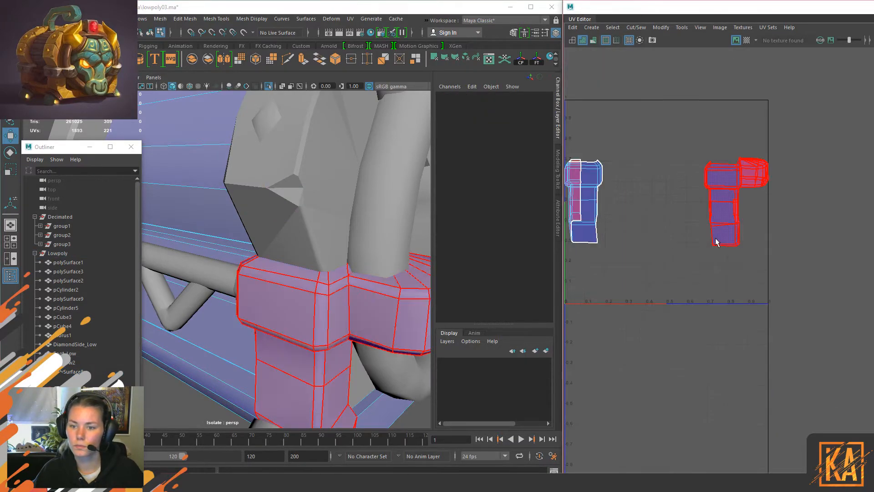
key(F8)
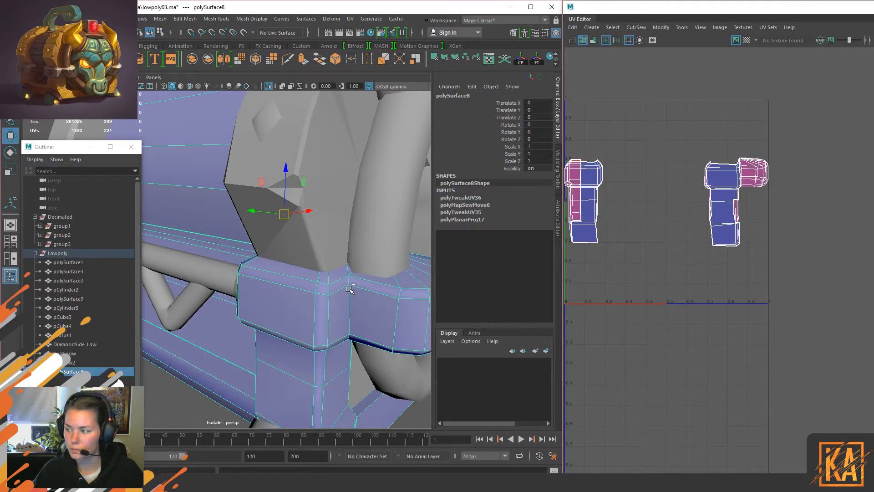
key(ctrl+1)
key(ctrl+1)
alt+drag(339, 308, 304, 316)
alt+middle_drag(305, 316, 328, 272)
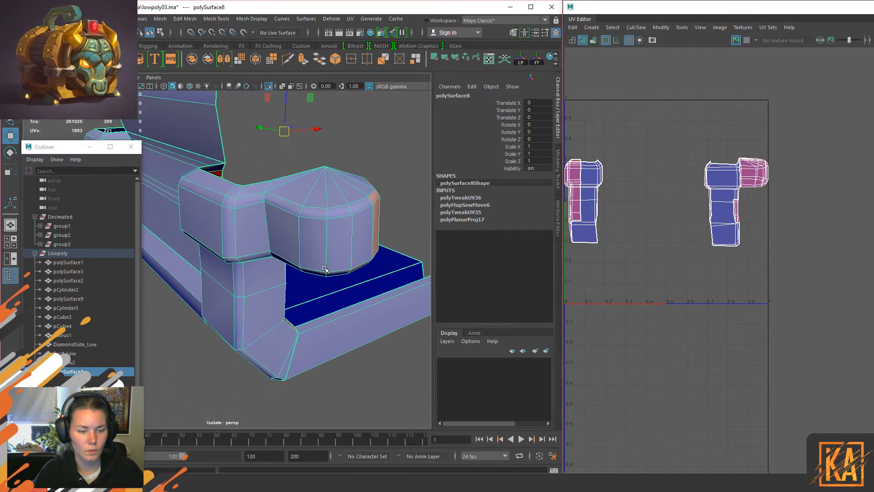
Step: Select the vertical edge where the curved bracket meets the post and examine the geometry beneath it
key(F10)
click(268, 228)
key(f)
alt+right_drag(317, 272, 270, 232)
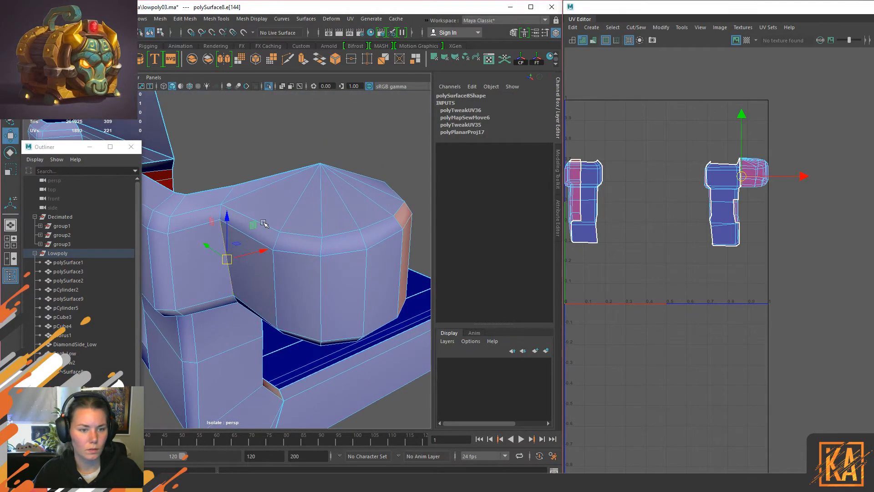
alt+drag(271, 191, 327, 211)
mouse_move(312, 279)
alt+mouse_down()
mouse_move(248, 297)
mouse_move(254, 254)
mouse_move(282, 249)
mouse_move(293, 273)
mouse_move(316, 228)
alt+mouse_up()
Step: Cut a new edge at the inner corner under polySurface8's bracket with Multi-Cut and pick the corner vertex
key(F8)
mouse_move(293, 242)
shift+right_down()
mouse_move(230, 235)
mouse_move(241, 242)
shift+right_up()
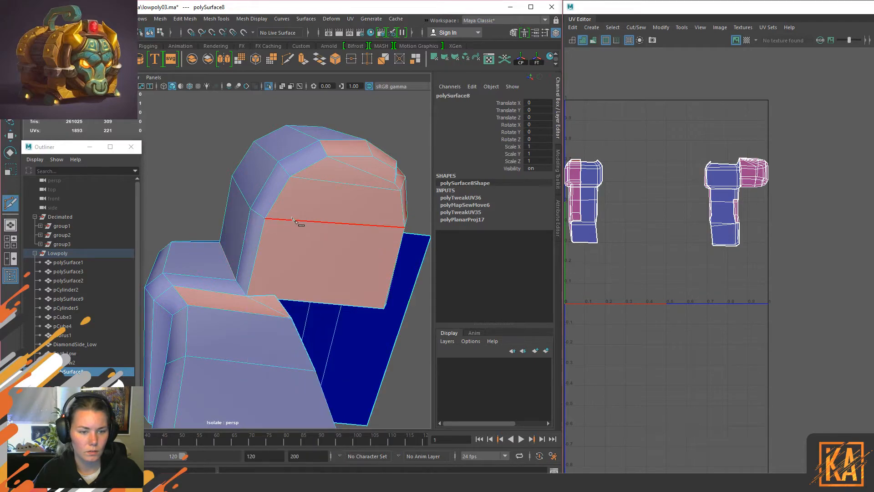
click(276, 298)
key(w)
right_drag(327, 247, 298, 252)
alt+drag(314, 289, 358, 282)
click(271, 290)
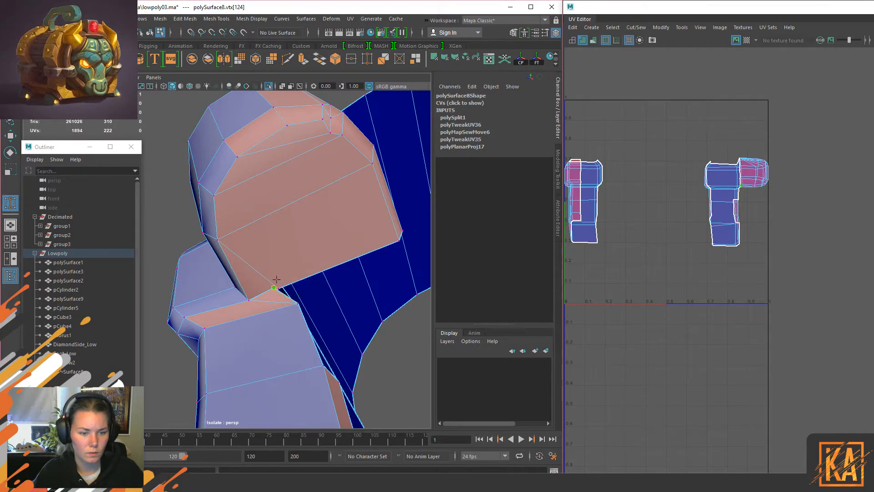
Step: Inspect the new corner cut and delete polySurface8's construction history
click(327, 245)
alt+drag(327, 244, 324, 291)
scroll(268, 313, up, 3)
scroll(311, 314, down, 2)
key(w)
right_drag(313, 272, 349, 250)
key(alt+shift+d)
Step: Select the edge loop between the post and the curved bracket, including its short underside edge, and cut the UVs there
scroll(297, 298, down, 5)
alt+drag(297, 302, 359, 304)
right_drag(280, 257, 285, 178)
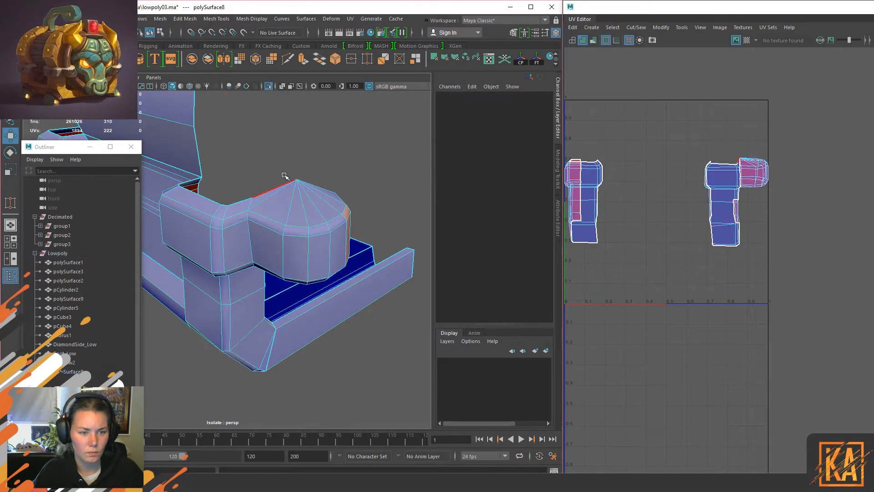
scroll(273, 231, up, 2)
double_click(258, 184)
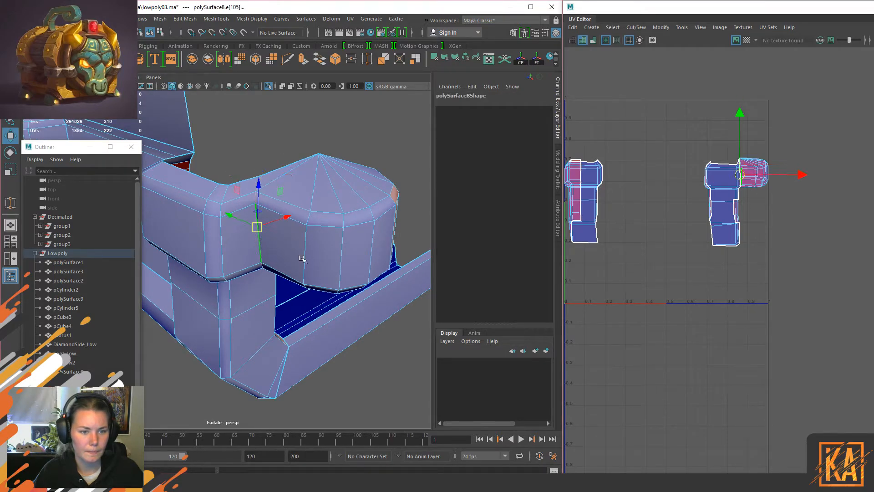
alt+drag(289, 256, 270, 244)
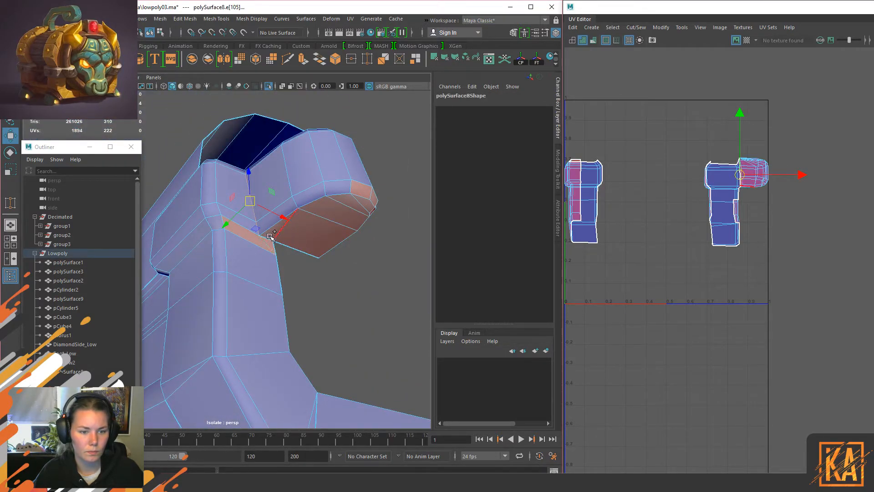
scroll(276, 236, up, 4)
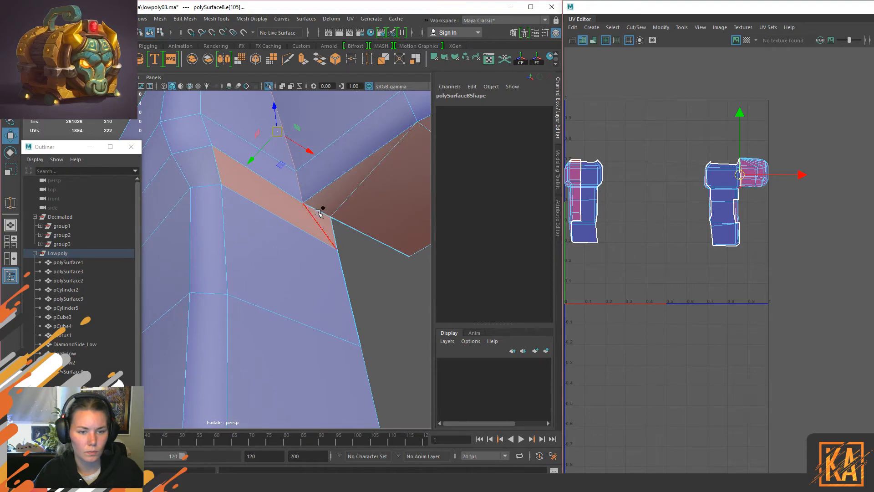
ctrl+click(323, 226)
shift+click(322, 210)
alt+drag(359, 199, 350, 166)
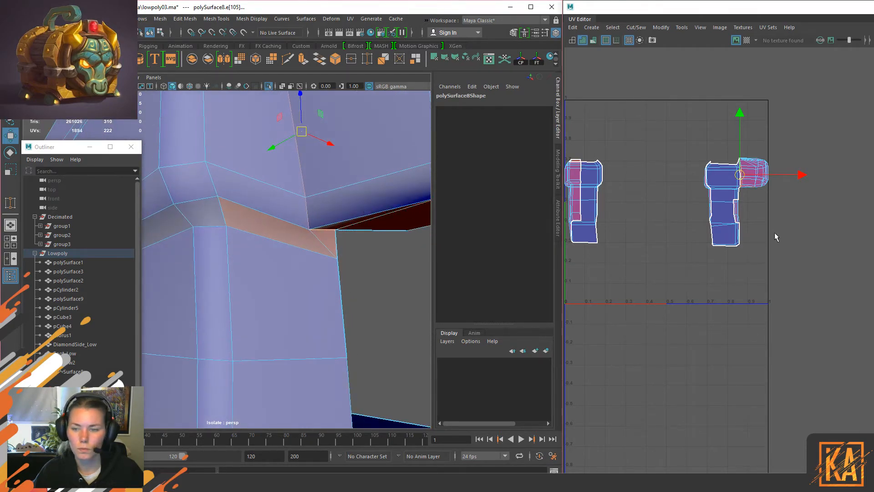
key(shift+x)
Step: Select the post's UV shell and move it away from the bracket, and move the bracket's shell clear at the tile's edge
right_drag(355, 293, 376, 273)
click(377, 273)
click(318, 188)
right_drag(670, 225, 673, 199)
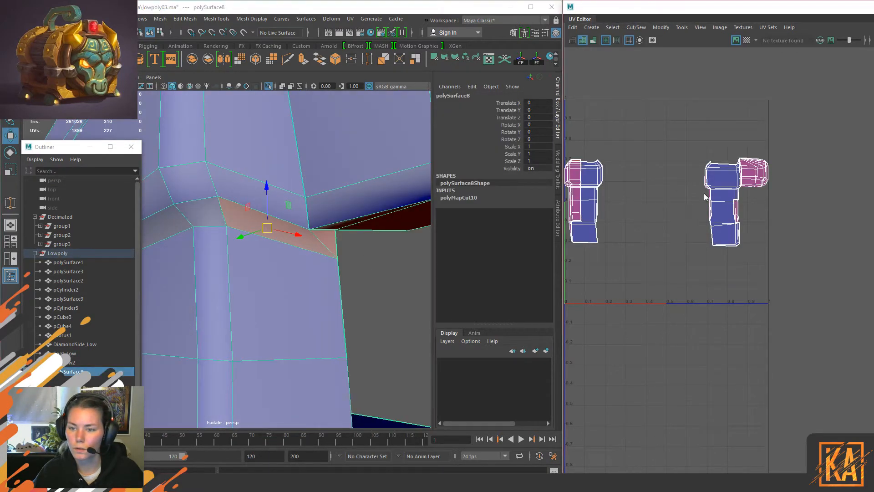
click(741, 174)
click(766, 174)
click(722, 188)
right_drag(721, 186, 696, 175)
click(726, 199)
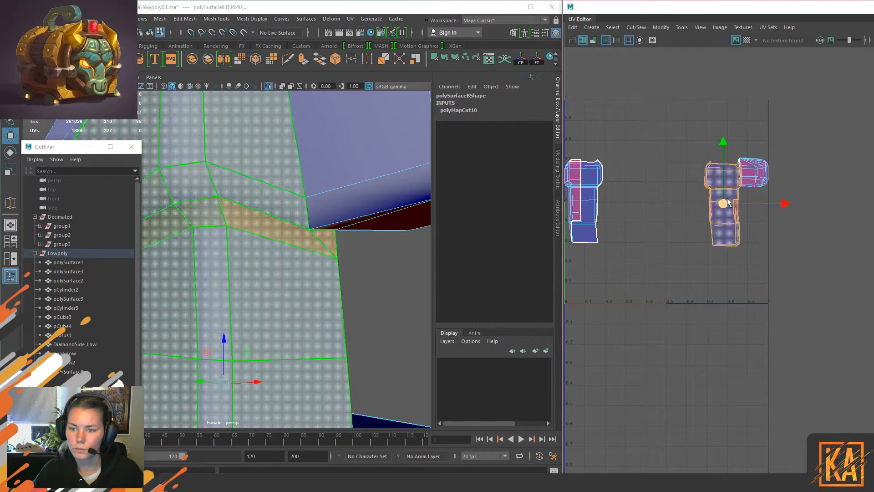
drag(724, 202, 682, 205)
click(753, 176)
drag(754, 178, 768, 225)
Step: Select the edge loop around the bracket's flat underside, sew its UVs, and move the bracket's shell slightly down
alt+drag(328, 232, 321, 284)
alt+right_drag(320, 284, 351, 257)
double_click(348, 288)
alt+drag(262, 323, 320, 215)
click(355, 230)
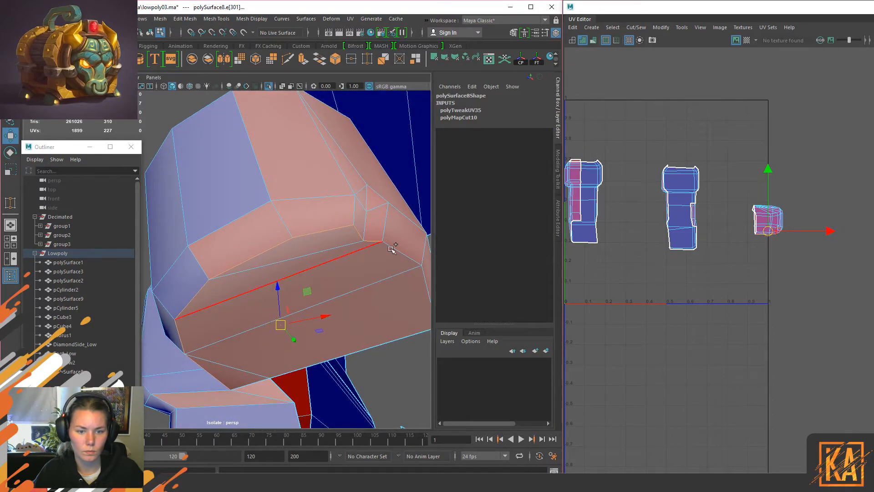
alt+right_drag(396, 273, 349, 263)
alt+drag(336, 245, 405, 264)
key(shift+s)
right_drag(664, 209, 656, 186)
click(765, 210)
right_drag(770, 228, 754, 212)
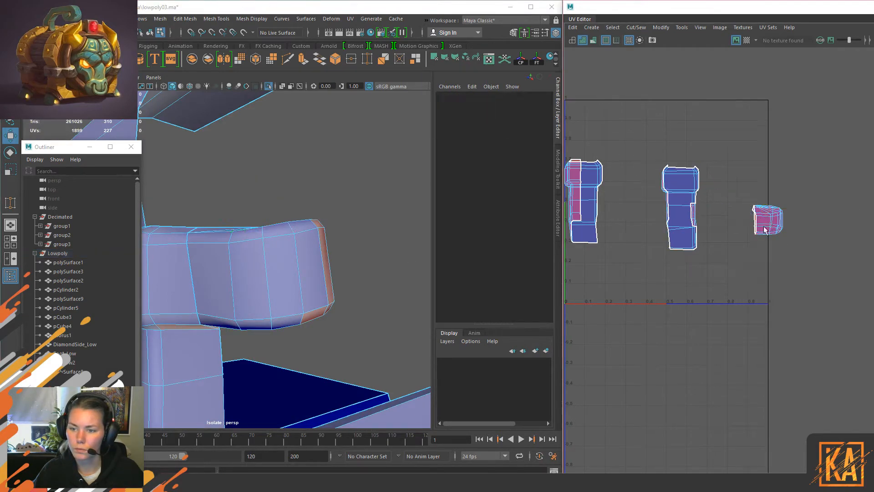
click(768, 230)
mouse_move(770, 222)
mouse_down()
mouse_move(745, 279)
mouse_move(772, 235)
mouse_up()
Step: Cut the UVs along the edges bordering the bracket's flat underside and move the bracket's main shell away from it
alt+drag(291, 273, 353, 278)
click(210, 306)
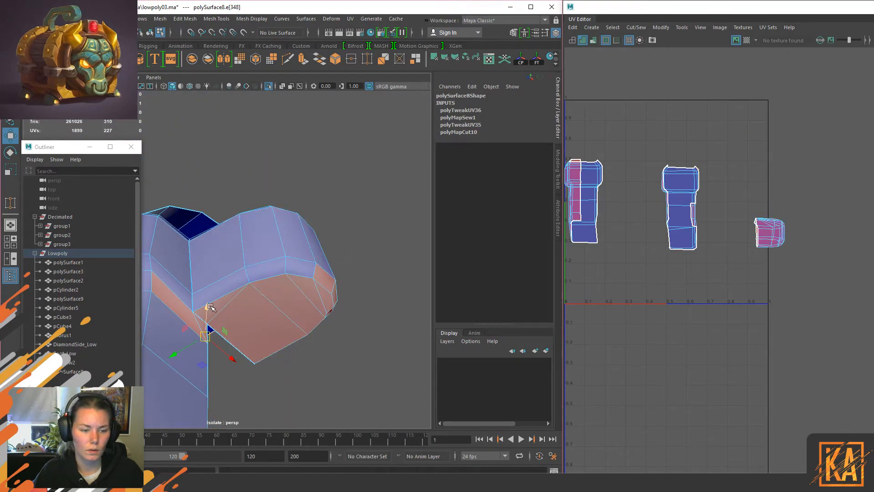
alt+drag(299, 272, 258, 217)
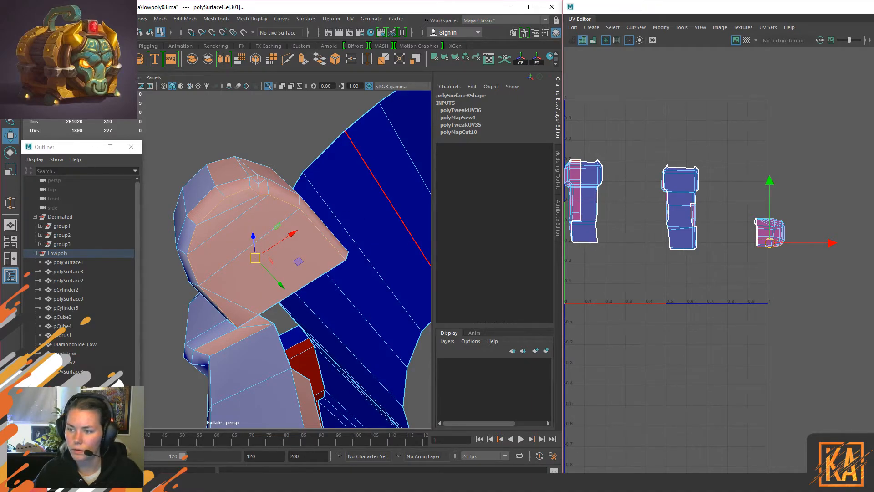
key(shift+x)
alt+middle_drag(648, 161, 663, 163)
right_drag(817, 208, 837, 191)
drag(766, 227, 781, 189)
alt+middle_drag(793, 244, 752, 269)
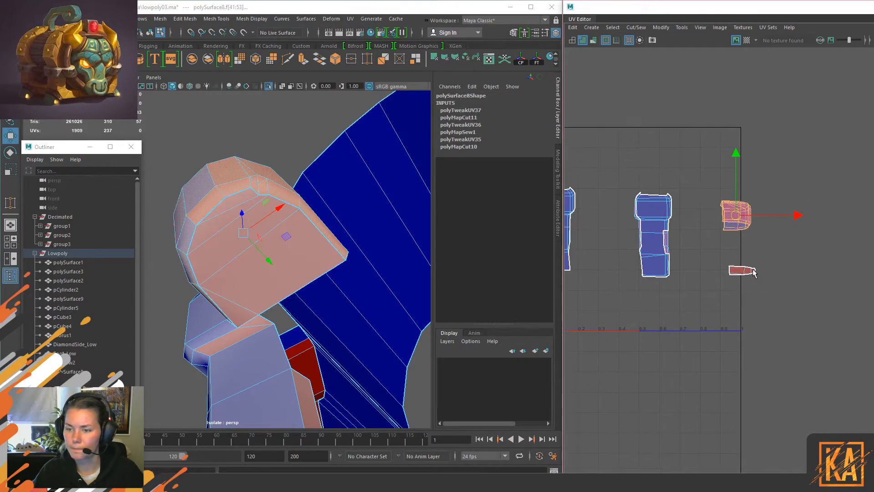
drag(745, 259, 732, 272)
Step: Planar-project and flip the UVs of the bracket's flat underside, and move the resulting shell outside the UV tile
alt+drag(234, 229, 248, 218)
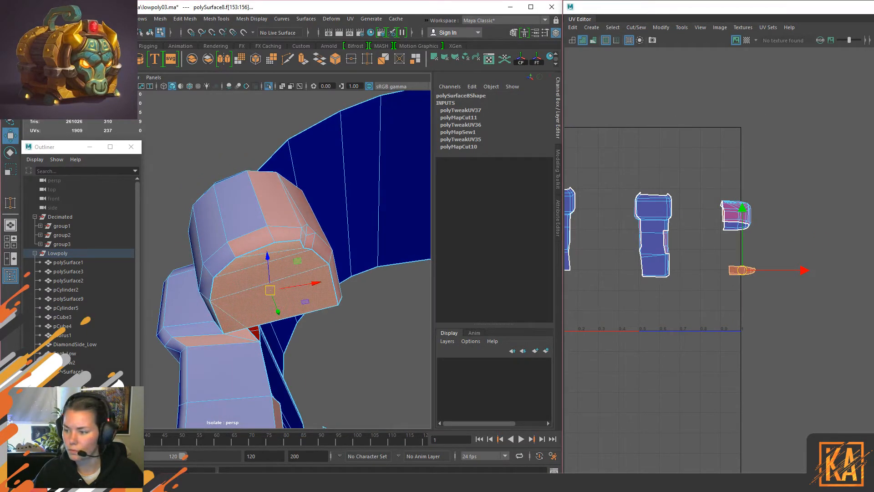
click(434, 58)
drag(638, 229, 873, 195)
key(w)
Step: Cut the UVs along the front edges of the bracket's fan-shaped top and move the bracket's shell down
click(714, 216)
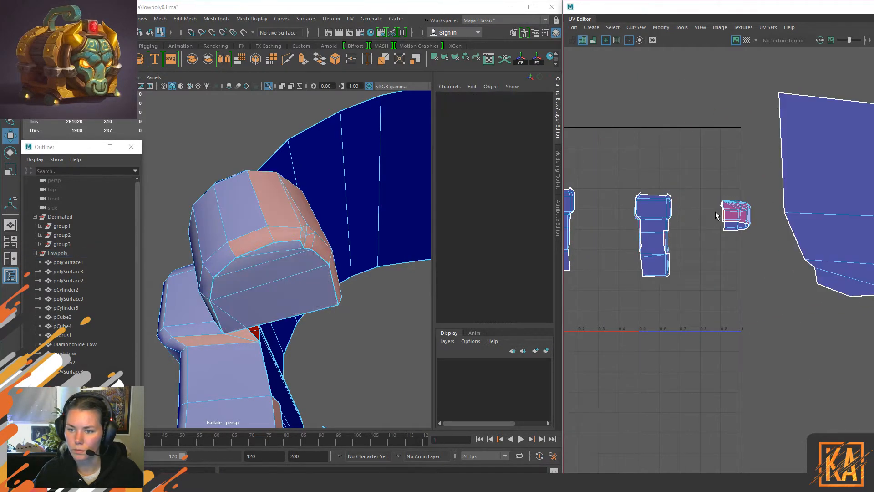
click(733, 214)
alt+drag(273, 205, 232, 196)
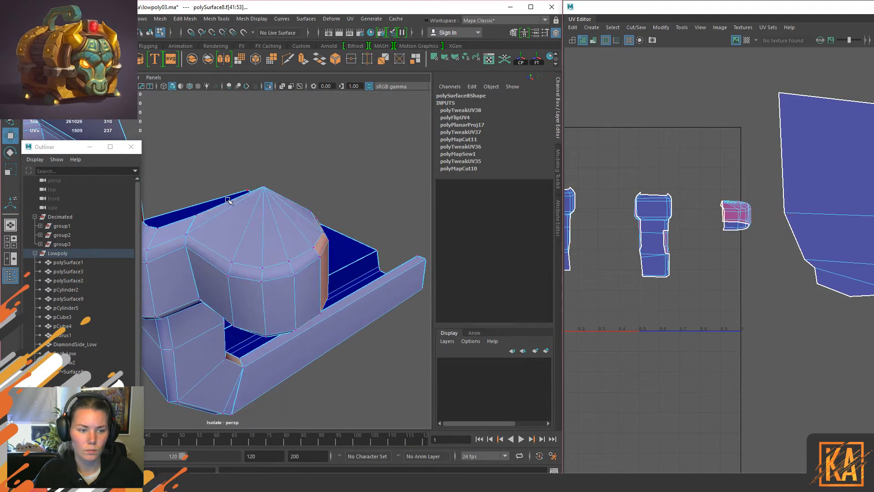
click(232, 196)
right_drag(212, 248, 212, 200)
click(207, 248)
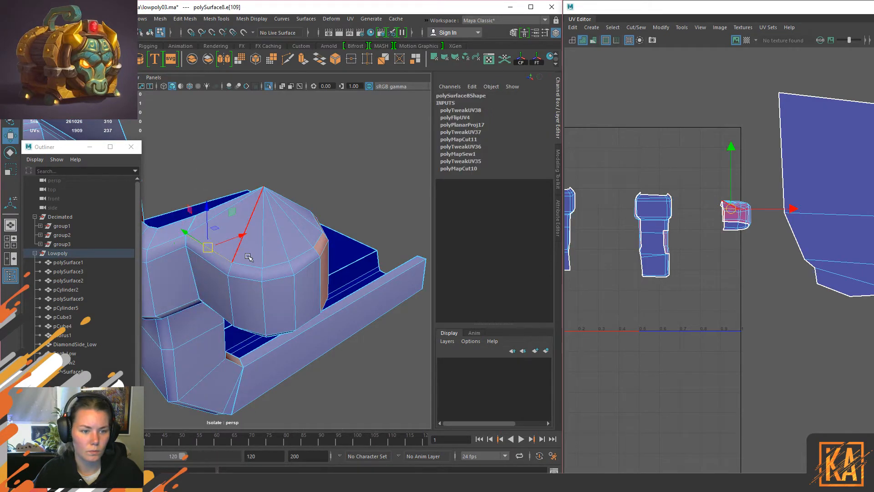
alt+drag(405, 227, 350, 209)
key(shift+x)
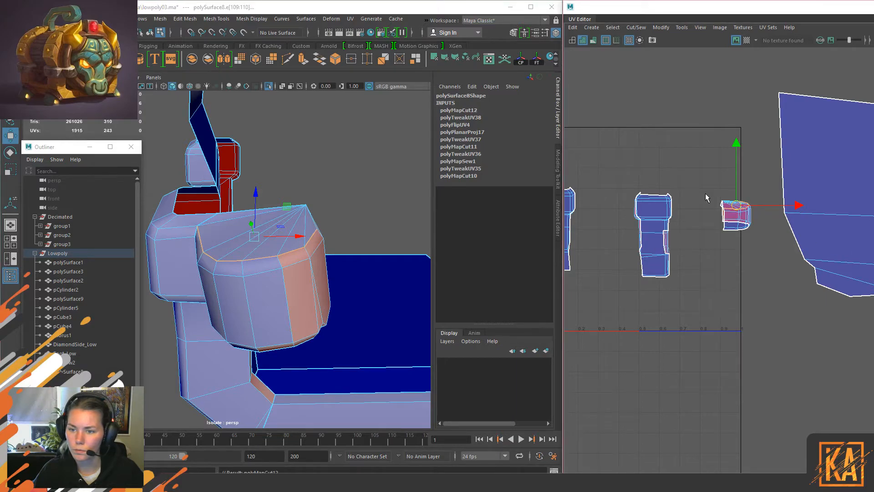
right_drag(730, 210, 730, 184)
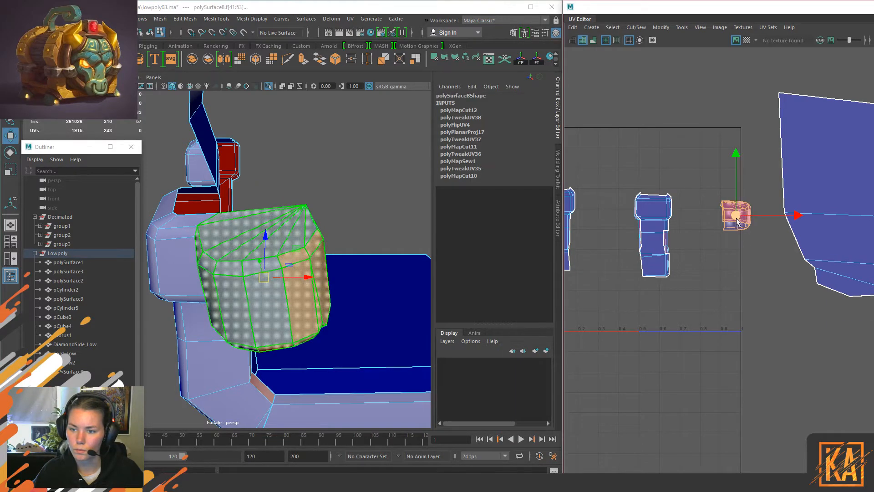
drag(737, 225, 738, 283)
click(742, 331)
click(730, 284)
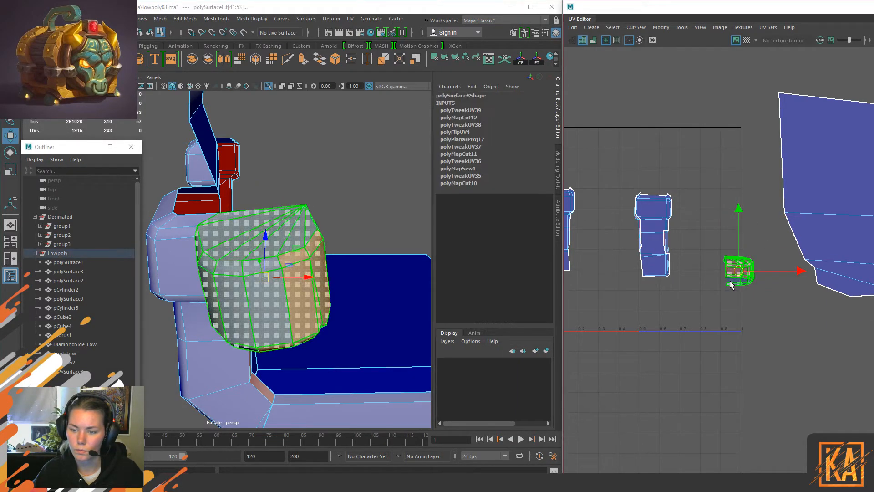
Step: Cut the UVs along the remaining long edge of the fan-shaped top and move the side band's shell clear of it
click(728, 188)
alt+drag(255, 215, 207, 241)
right_drag(300, 276, 303, 258)
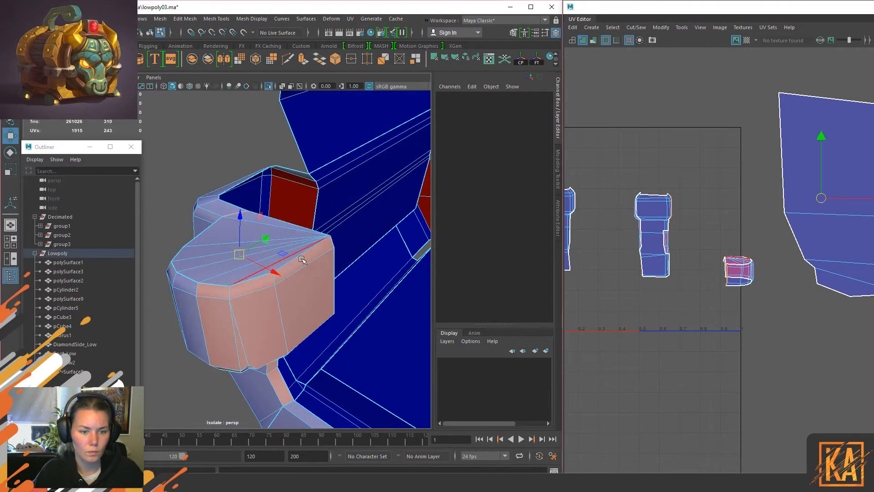
click(290, 264)
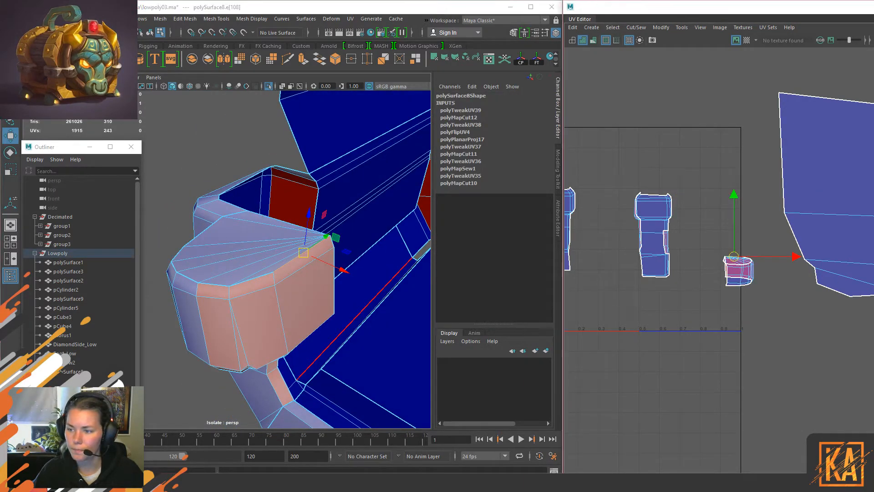
key(shift+x)
right_drag(727, 270, 736, 282)
drag(747, 272, 756, 304)
click(728, 266)
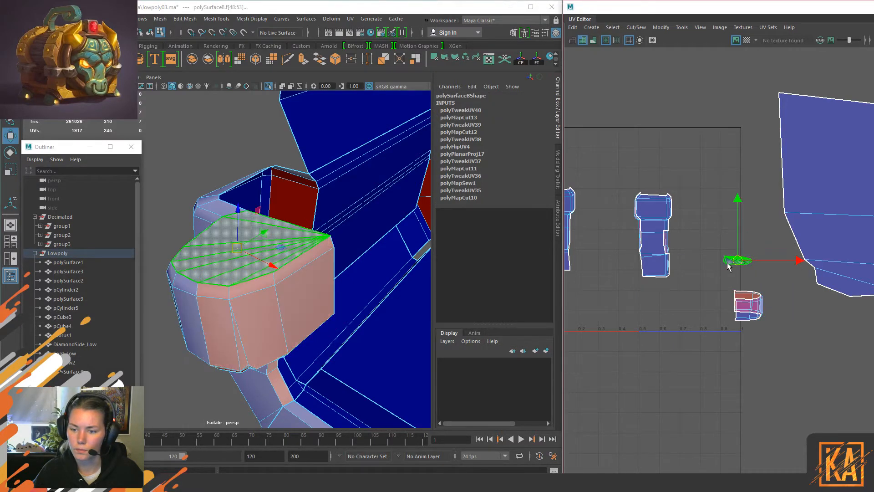
Step: Planar-project the bracket's fan-shaped top and move its shell outside the tile above the underside shell
key(g)
scroll(756, 301, down, 4)
key(w)
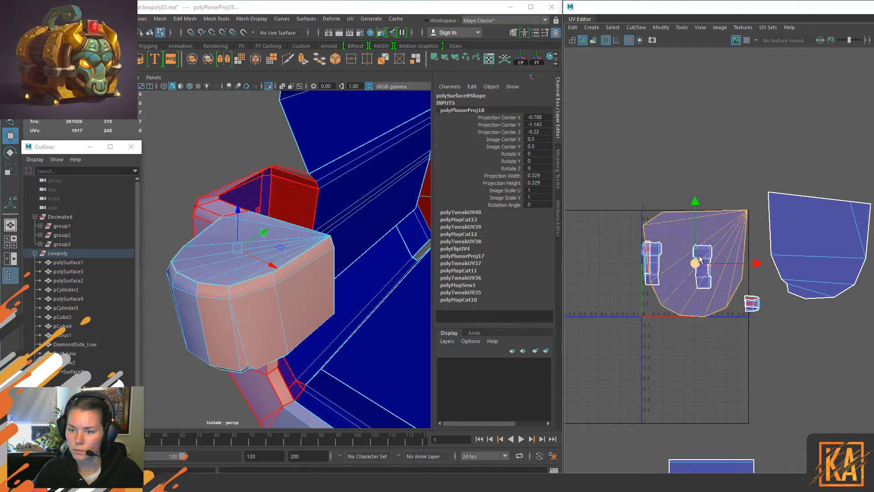
drag(696, 257, 832, 105)
Step: Apply a cylindrical projection to the bracket's side band and rotate it to 90 in X and about -10.975 in Y
click(752, 303)
alt+drag(268, 273, 333, 204)
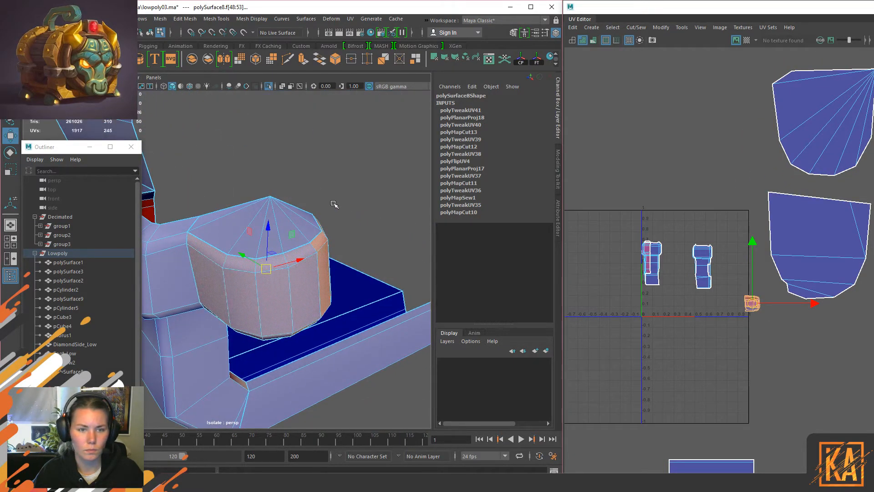
click(445, 60)
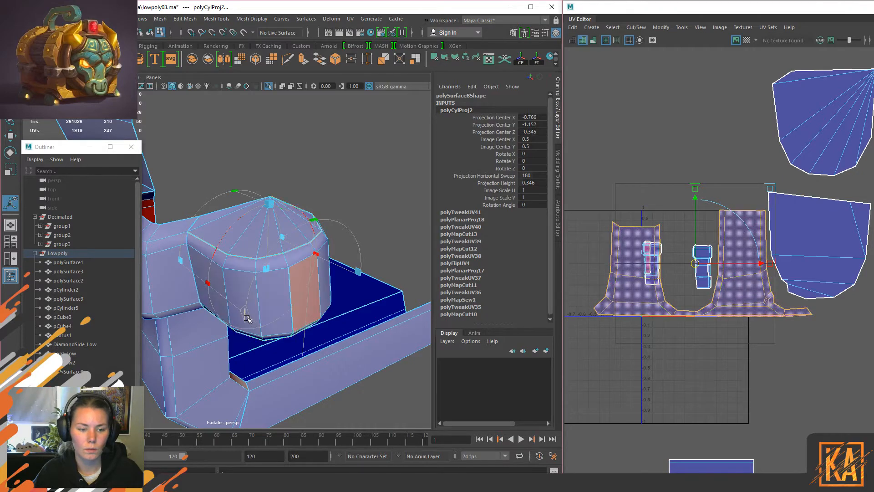
click(292, 229)
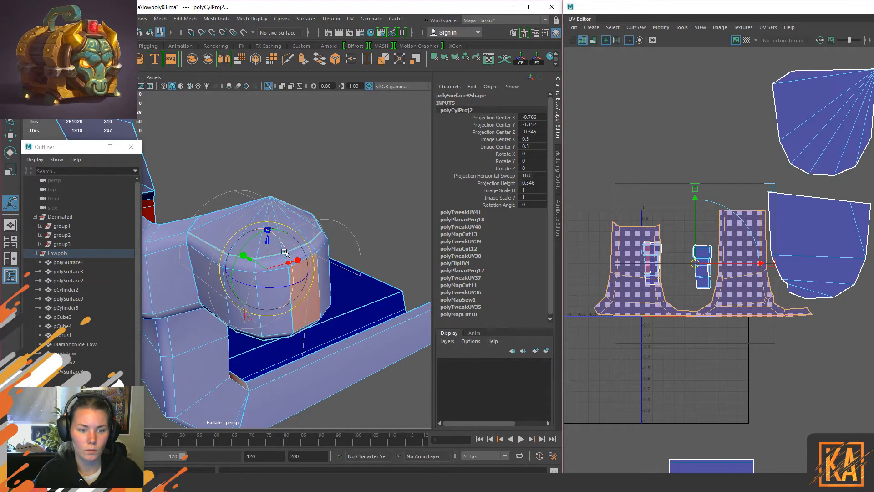
drag(281, 245, 306, 305)
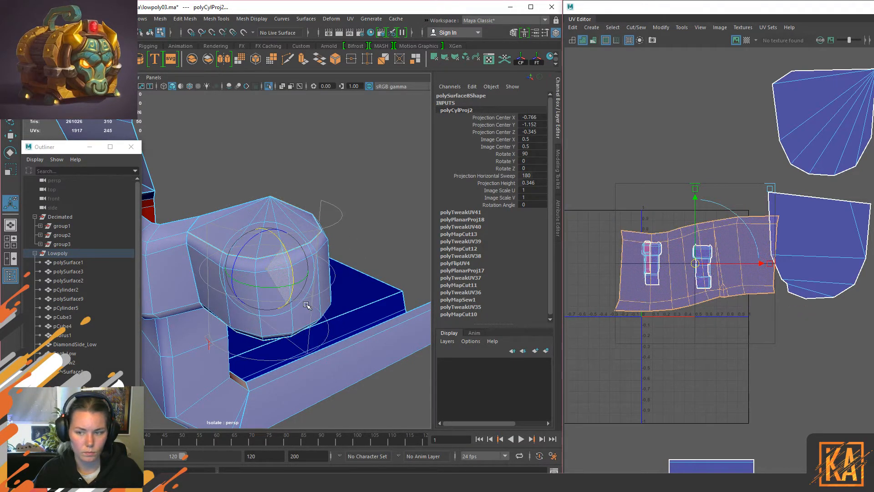
drag(242, 240, 247, 245)
key(w)
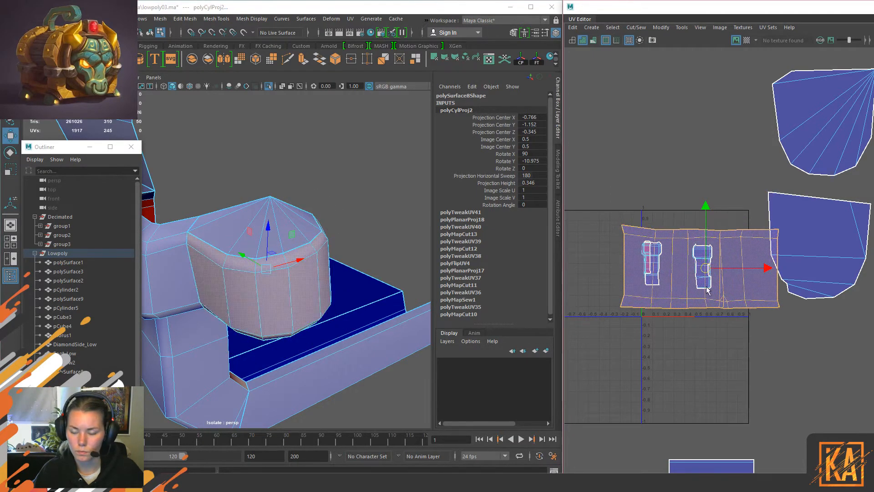
Step: Unfold the bracket's side band UVs and move the shell outside the tile beside the fan-shaped top's shell
drag(704, 279, 753, 368)
key(ctrl+u)
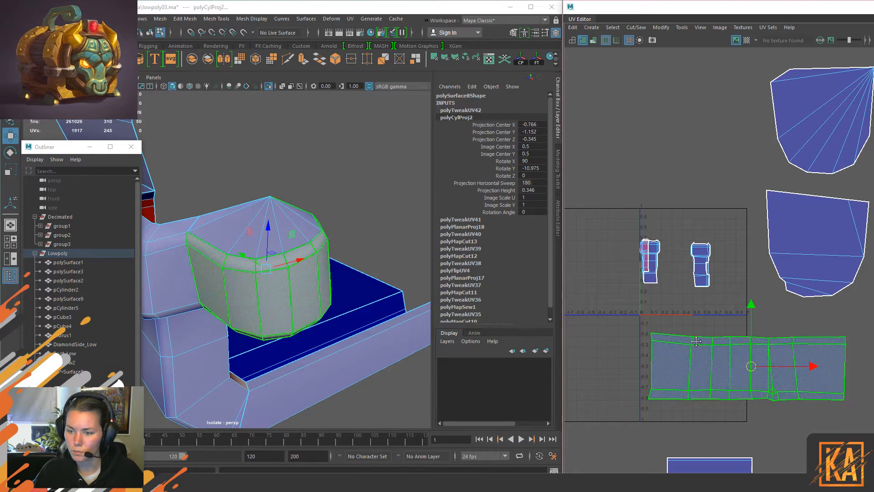
alt+middle_drag(733, 363, 681, 315)
click(723, 322)
drag(699, 323, 614, 76)
alt+middle_drag(663, 213, 682, 218)
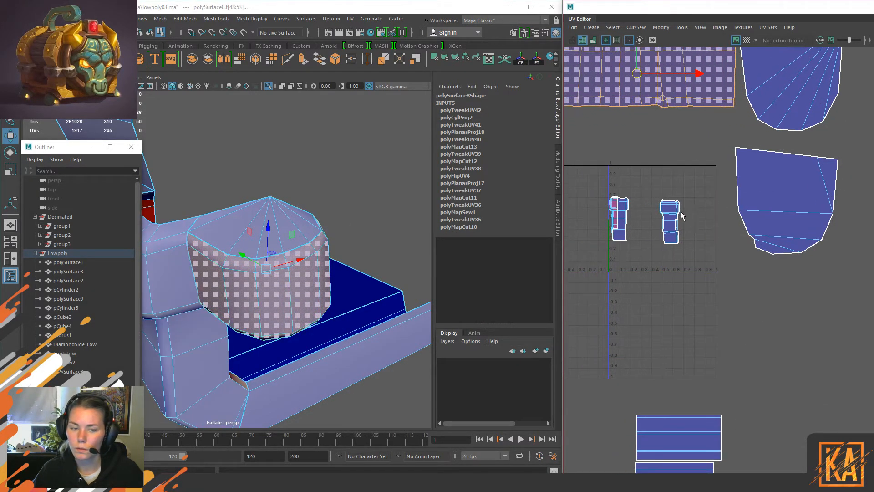
Step: Delete polySurface8's construction history and examine the underside of the post's head
key(F8)
key(alt+shift+d)
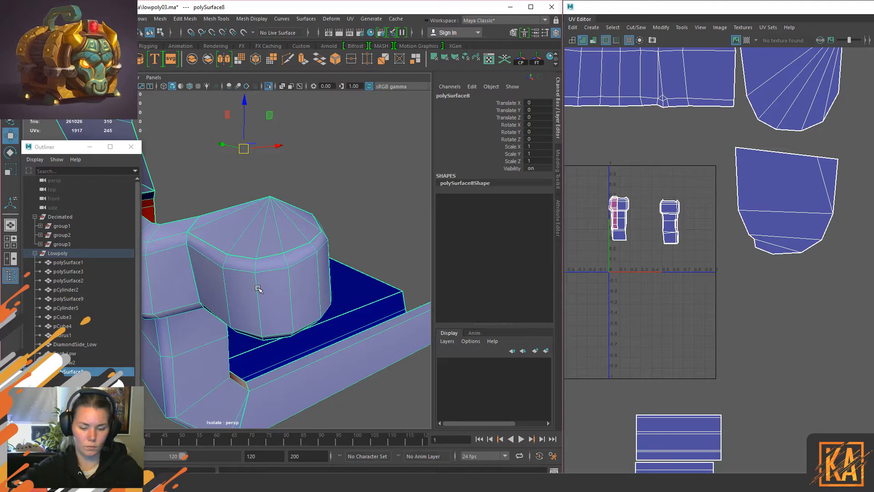
alt+drag(264, 229, 315, 238)
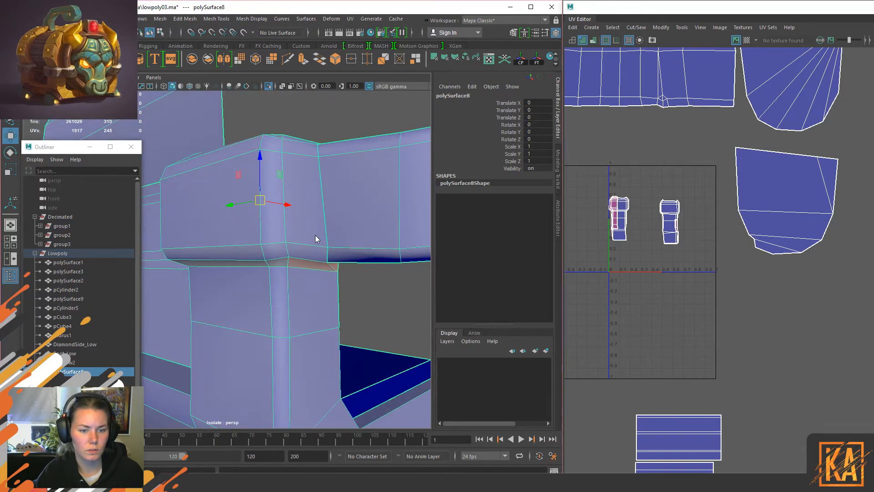
click(292, 273)
alt+drag(288, 279, 308, 276)
click(310, 279)
mouse_move(412, 242)
alt+mouse_down()
mouse_move(382, 257)
mouse_move(392, 275)
mouse_move(430, 244)
mouse_move(422, 246)
alt+mouse_up()
alt+drag(320, 352, 240, 322)
Step: Unfold the post's UV shell and scale it up to roughly the height of the other shells
key(F11)
click(669, 222)
key(f)
alt+drag(302, 225, 279, 249)
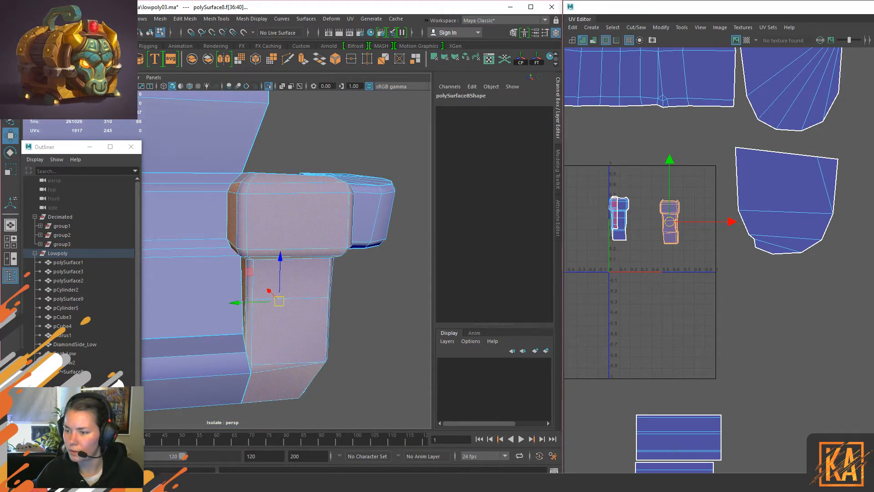
key(ctrl+u)
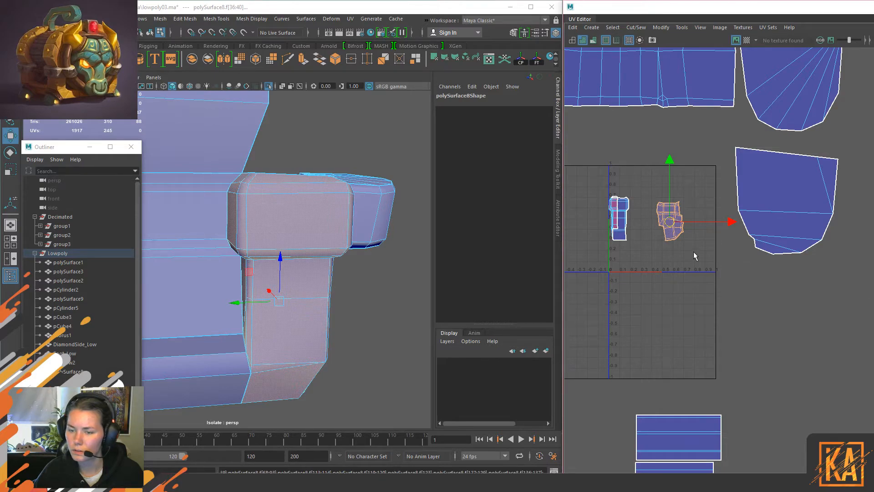
scroll(693, 252, up, 2)
key(r)
drag(664, 215, 803, 160)
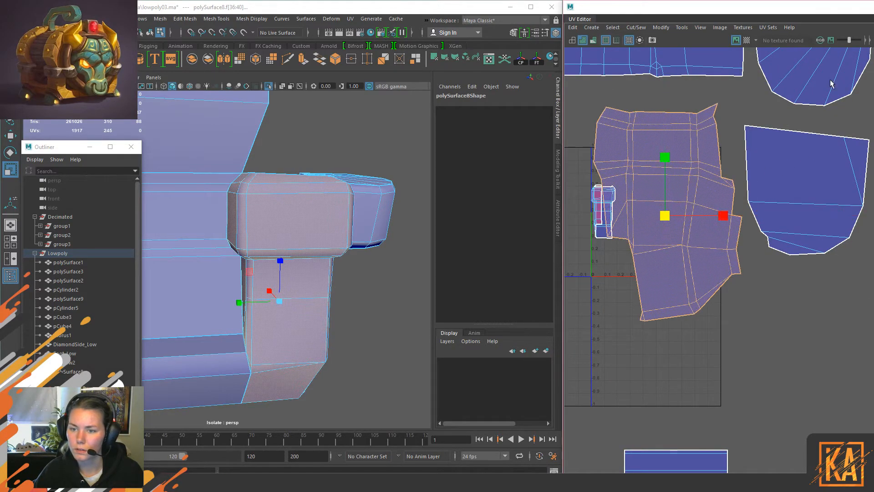
Step: Display the checker map and examine the texture distortion around the post's head
click(746, 40)
scroll(310, 255, up, 2)
alt+drag(335, 260, 280, 245)
scroll(297, 295, up, 5)
Step: Select the edges where the post's head meets its shaft and cut the UVs there
right_drag(289, 215, 291, 194)
click(328, 253)
alt+drag(273, 252, 296, 235)
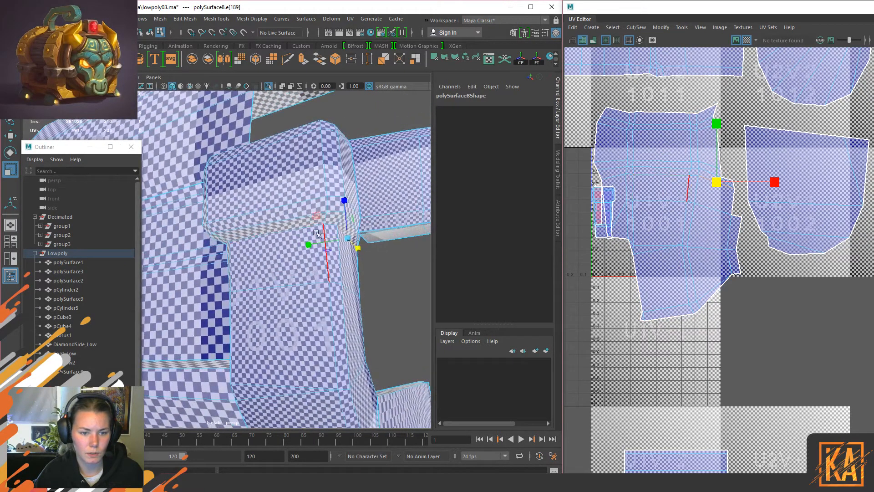
click(298, 233)
alt+drag(230, 239, 321, 244)
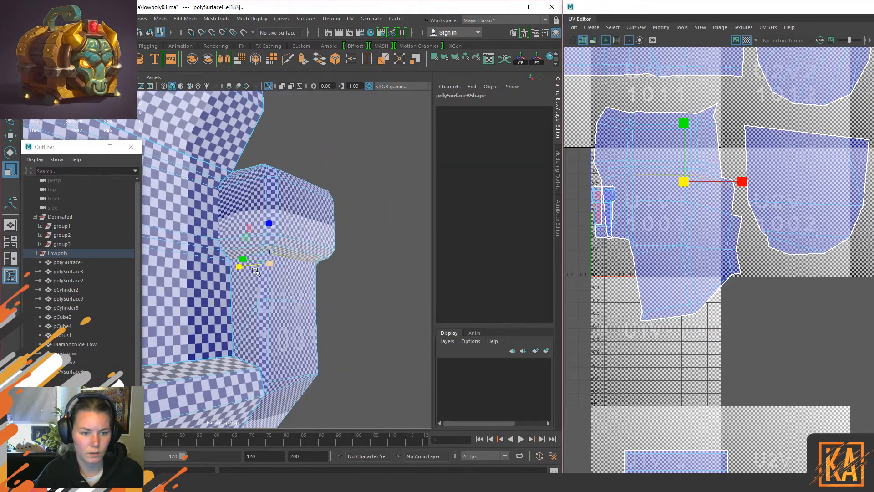
scroll(255, 277, up, 4)
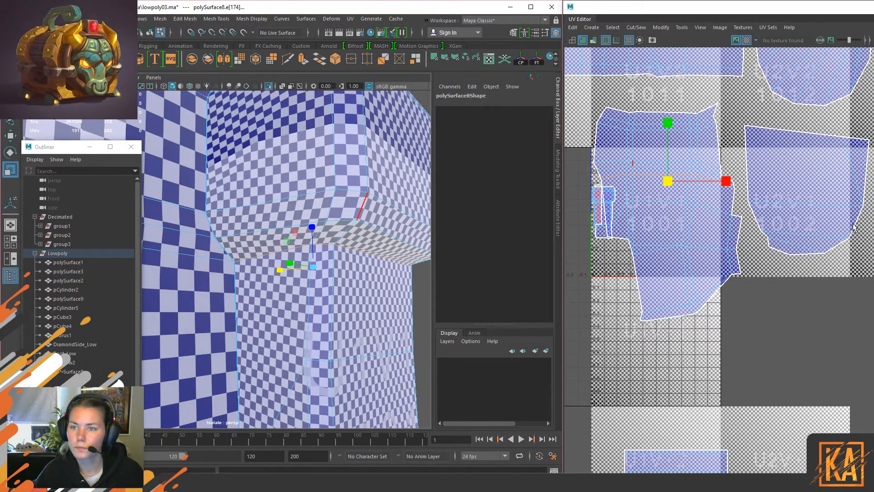
key(shift+x)
Step: Unfold the post head's UV shell and move the shaft's UV shell down clear of it
right_drag(726, 220, 701, 193)
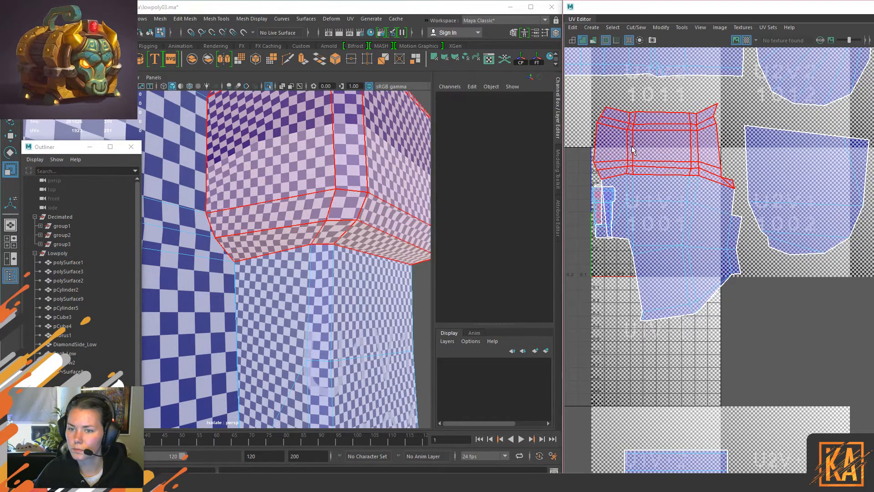
click(633, 150)
key(ctrl+u)
click(665, 213)
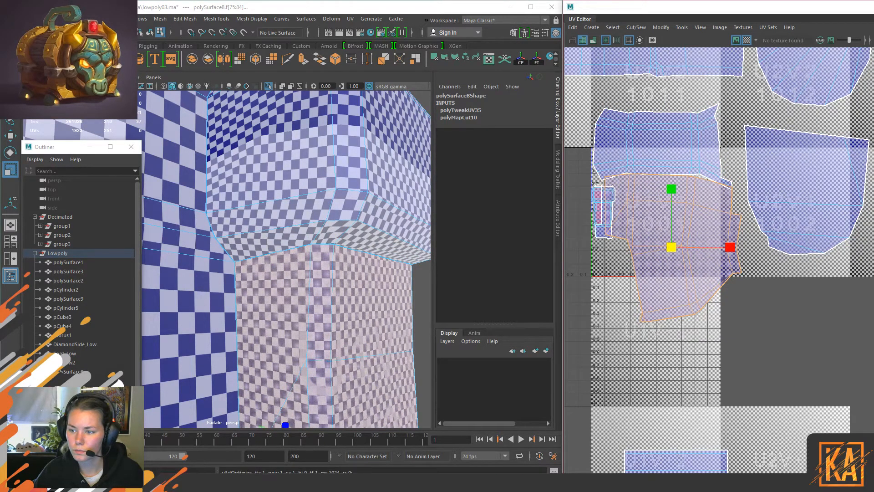
drag(676, 249, 700, 307)
Step: Examine the checker pattern on the head's and shaft's faces from several sides
alt+drag(395, 224, 290, 301)
alt+right_drag(171, 245, 277, 232)
alt+middle_drag(278, 233, 274, 283)
alt+drag(274, 283, 294, 179)
alt+middle_drag(294, 179, 295, 340)
alt+right_drag(295, 339, 318, 314)
alt+drag(319, 314, 279, 240)
scroll(739, 322, up, 3)
key(ctrl+F12)
alt+middle_drag(665, 273, 701, 283)
Step: Pick individual faces of the post's head and locate them within its UV shell
click(703, 255)
right_drag(601, 238, 601, 260)
right_drag(260, 191, 261, 215)
click(281, 215)
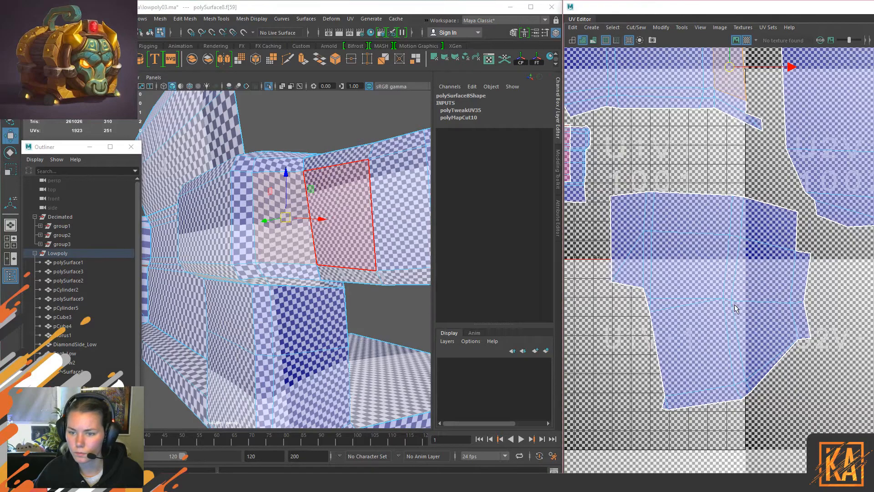
alt+middle_drag(737, 306, 759, 336)
scroll(721, 320, down, 2)
alt+middle_drag(671, 265, 707, 290)
alt+middle_drag(743, 234, 680, 306)
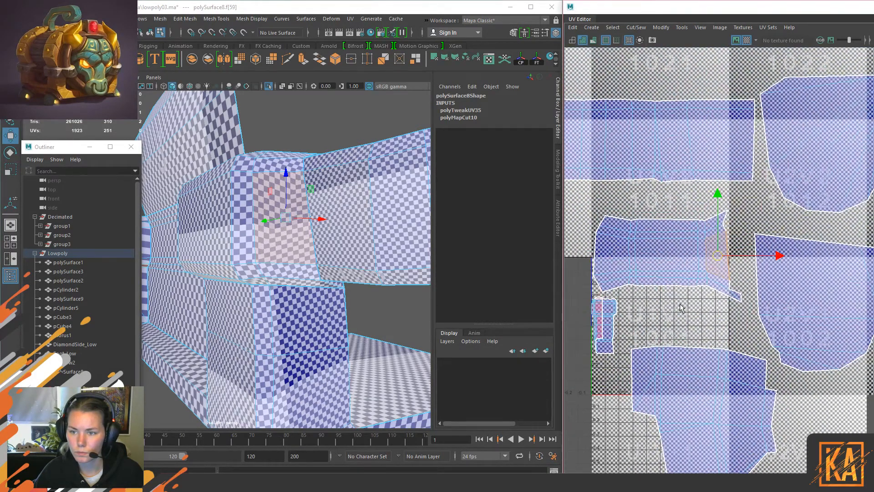
scroll(681, 304, up, 2)
click(701, 222)
right_click(700, 222)
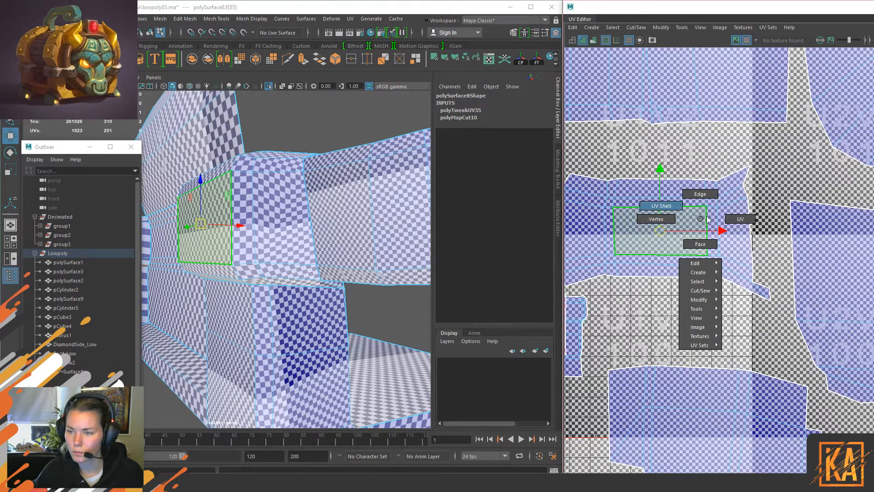
Step: Try the Optimize tool on the head's UV shell and invert the UV pins
right_drag(703, 220, 765, 188)
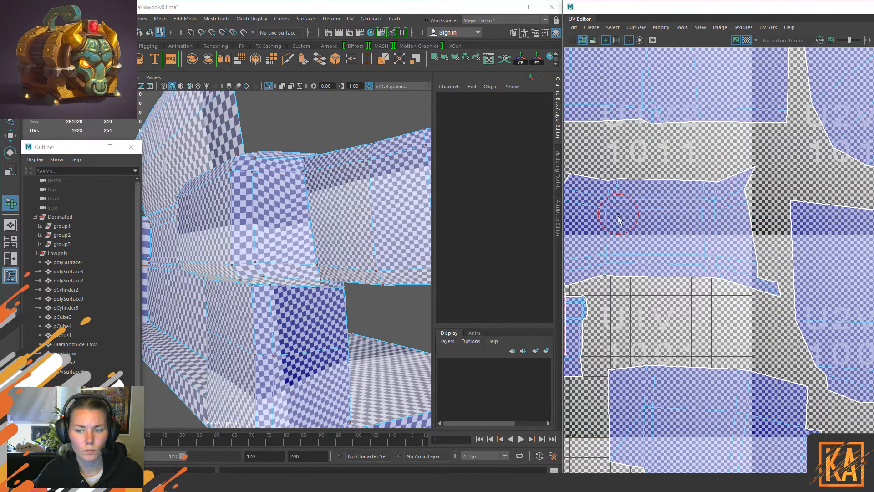
right_click(678, 238)
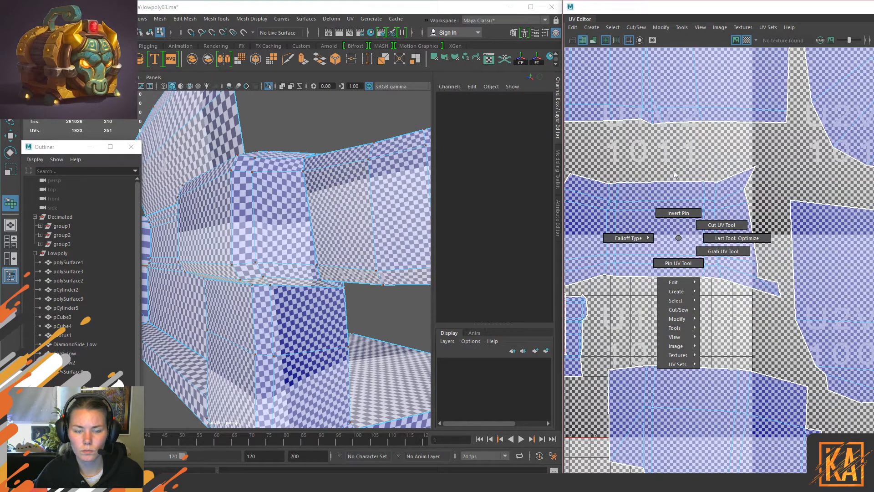
click(677, 212)
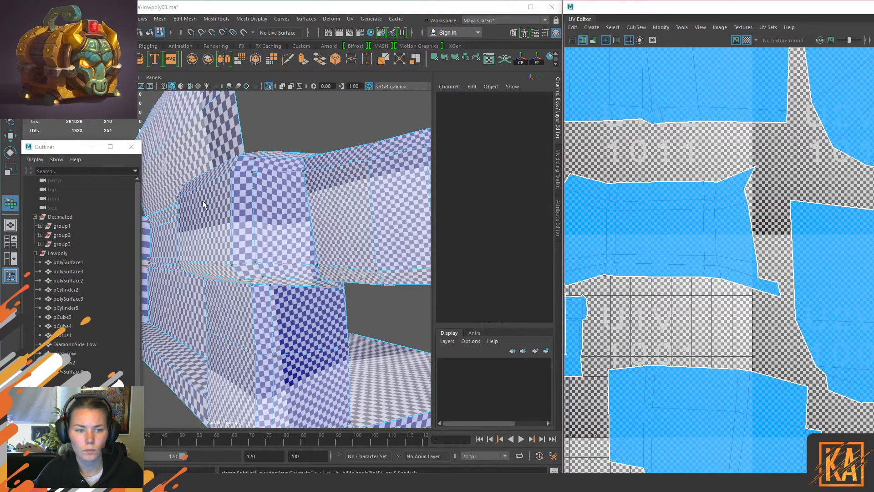
right_click(662, 212)
mouse_move(663, 212)
right_down()
mouse_move(688, 221)
mouse_move(655, 208)
right_up()
Step: Select the head's UV shell and try toggling UV display options to clear the blue pin shading
key(w)
click(675, 212)
click(684, 191)
click(702, 241)
click(703, 245)
click(601, 51)
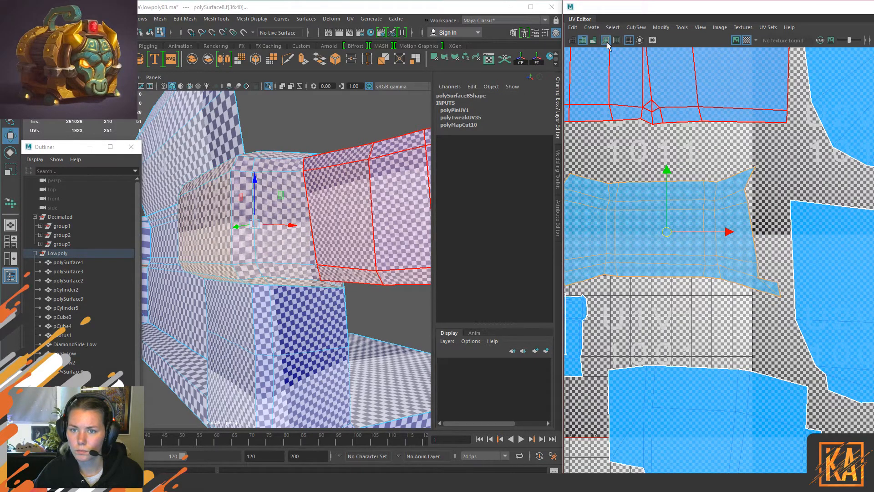
click(629, 40)
click(628, 40)
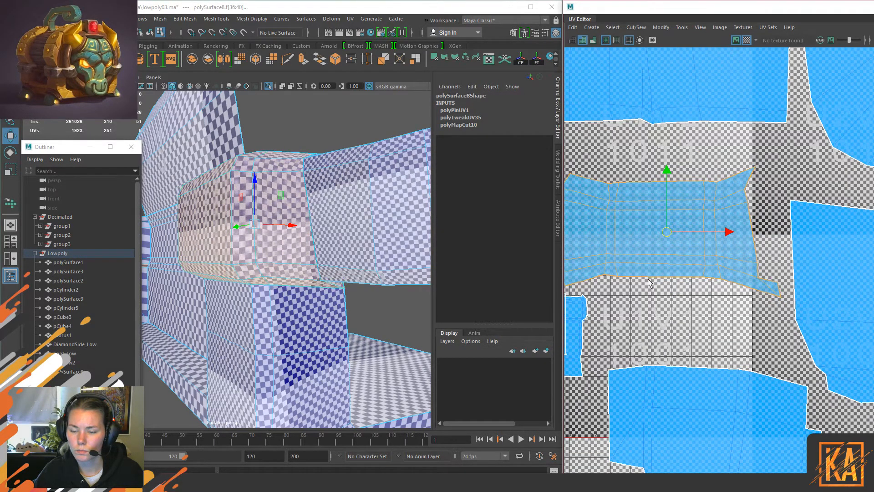
Step: Return to object selection and delete polySurface8's construction history
scroll(649, 277, down, 3)
click(761, 353)
click(243, 220)
right_drag(256, 210, 380, 87)
click(355, 114)
click(252, 258)
key(alt+shift+d)
Step: Unpin all of polySurface8's UVs by inverting the pins
right_click(678, 217)
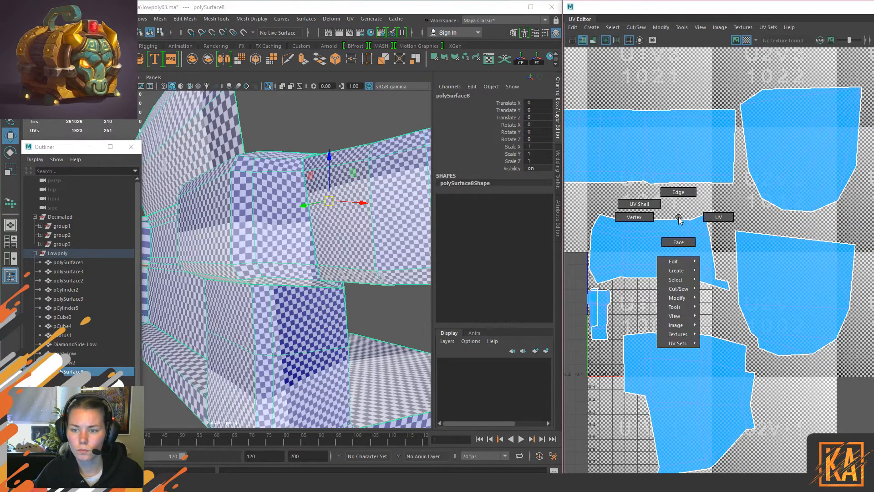
shift+right_click(662, 243)
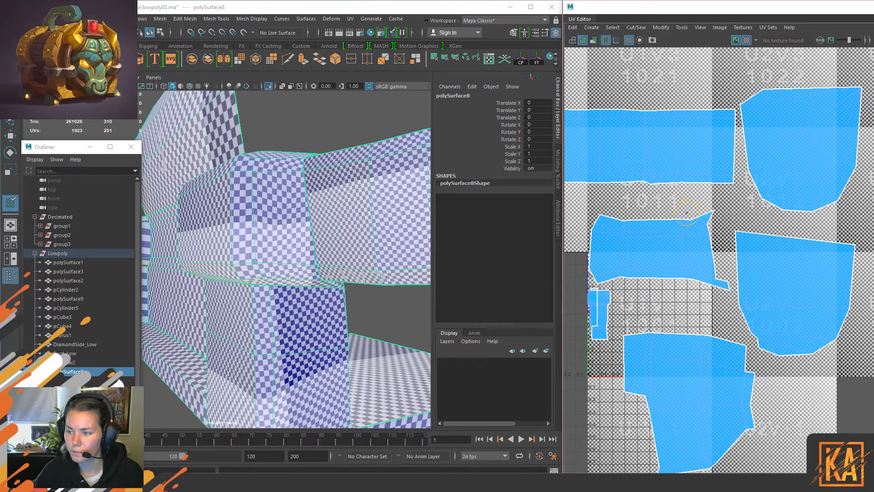
right_drag(664, 250, 651, 174)
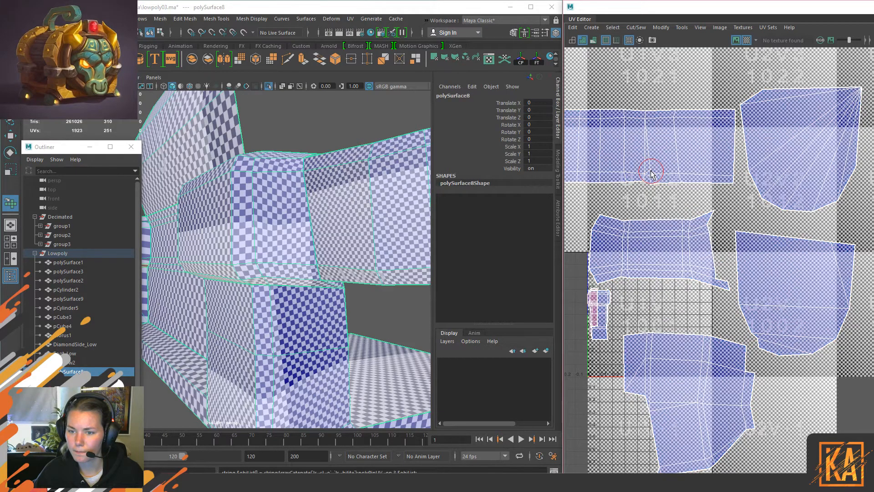
Step: Select the vertical edges along the corner of the head's narrow side and cut the UVs there
scroll(689, 282, up, 3)
alt+middle_drag(682, 210, 727, 223)
right_drag(706, 228, 703, 125)
alt+drag(283, 162, 302, 174)
click(286, 169)
alt+drag(300, 276, 289, 231)
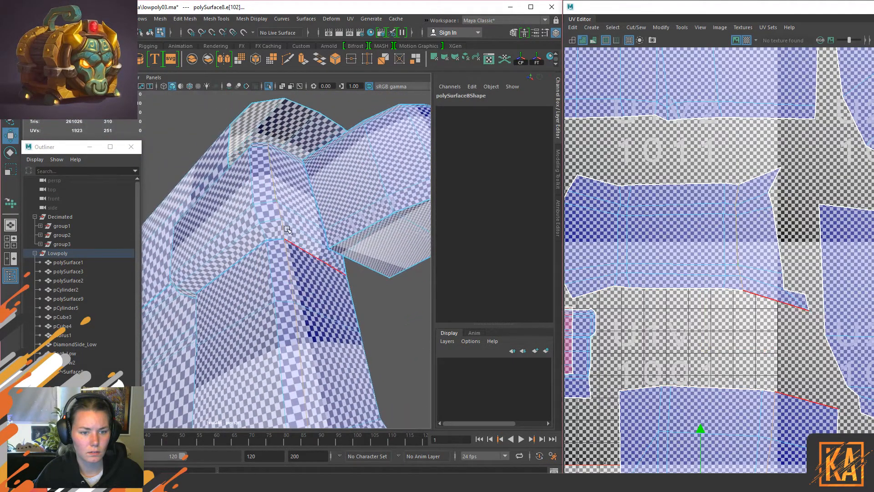
alt+drag(312, 144, 280, 211)
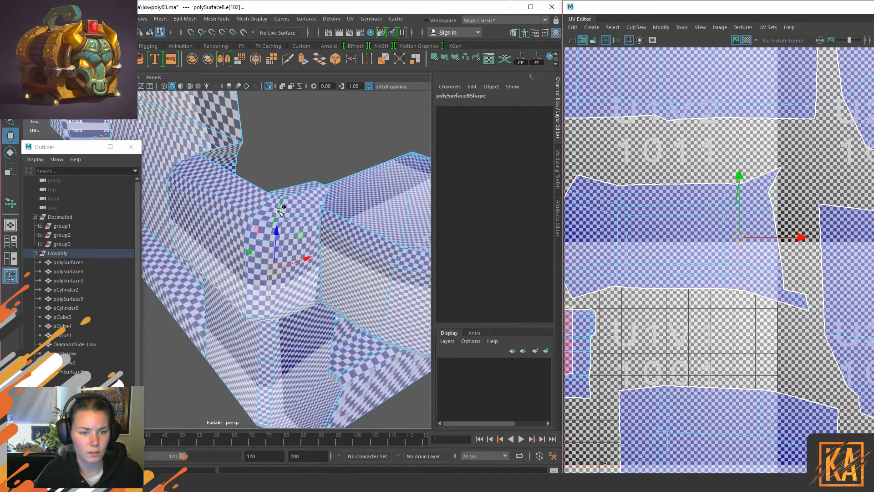
Step: Unfold the cut-off side shell and the remaining shell of the post's head
right_drag(765, 221, 727, 209)
click(754, 227)
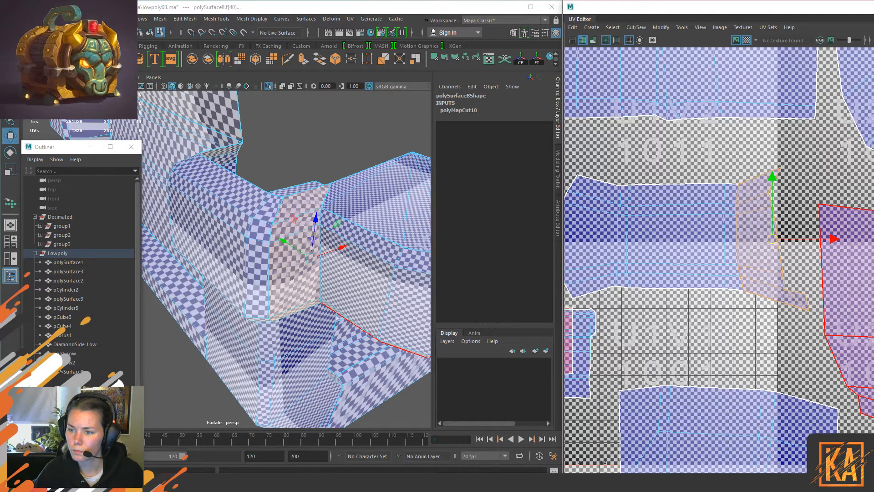
key(ctrl+u)
click(703, 234)
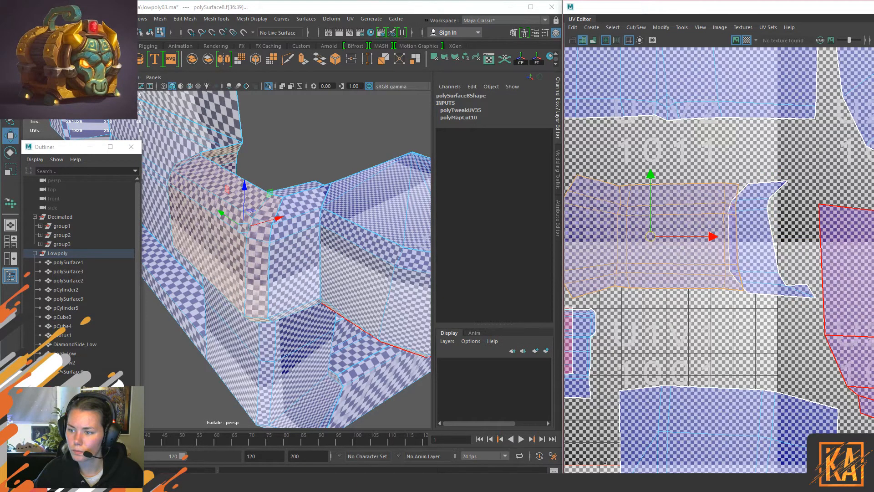
key(ctrl+u)
Step: Select the vertical edges along the head's opposite corner and cut the UVs there
alt+drag(304, 226, 255, 196)
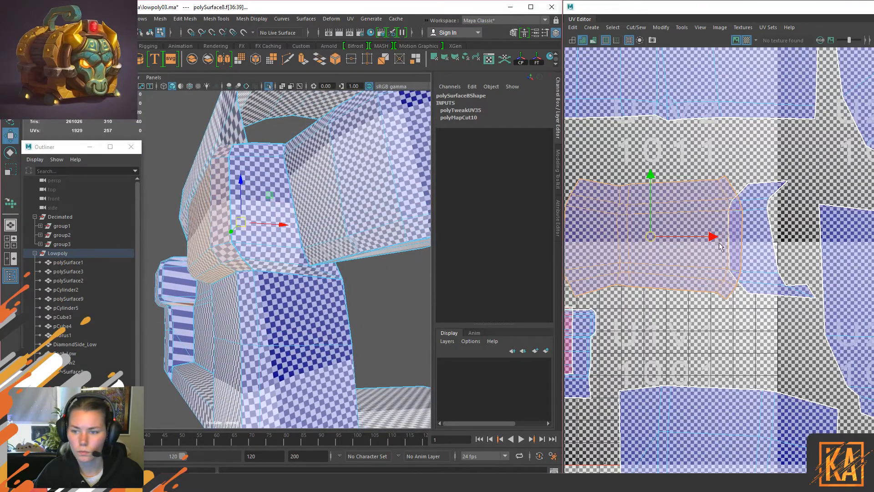
click(761, 243)
alt+drag(401, 228, 434, 246)
alt+middle_drag(259, 248, 314, 244)
mouse_move(297, 236)
alt+mouse_down()
mouse_move(290, 203)
mouse_move(287, 244)
alt+mouse_up()
right_drag(288, 244, 282, 209)
alt+drag(278, 193, 251, 247)
click(262, 206)
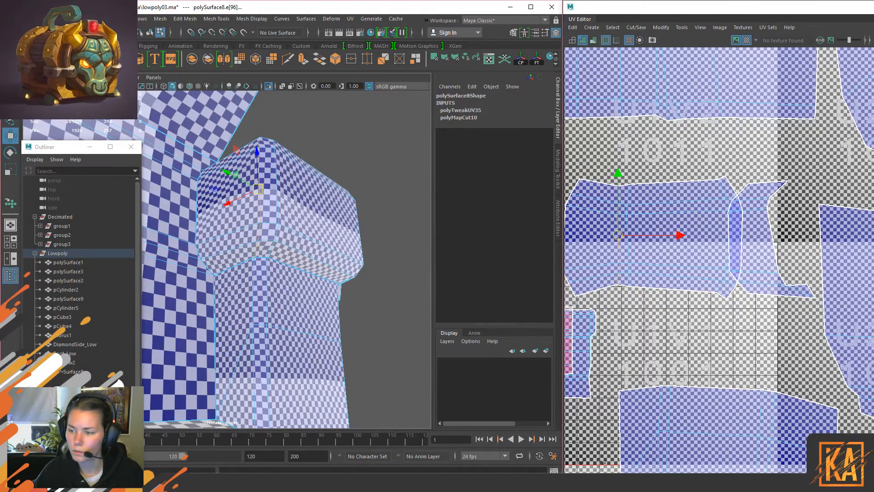
key(shift+x)
Step: Unfold the newly separated side shell and the head's middle shell
alt+drag(350, 181, 308, 195)
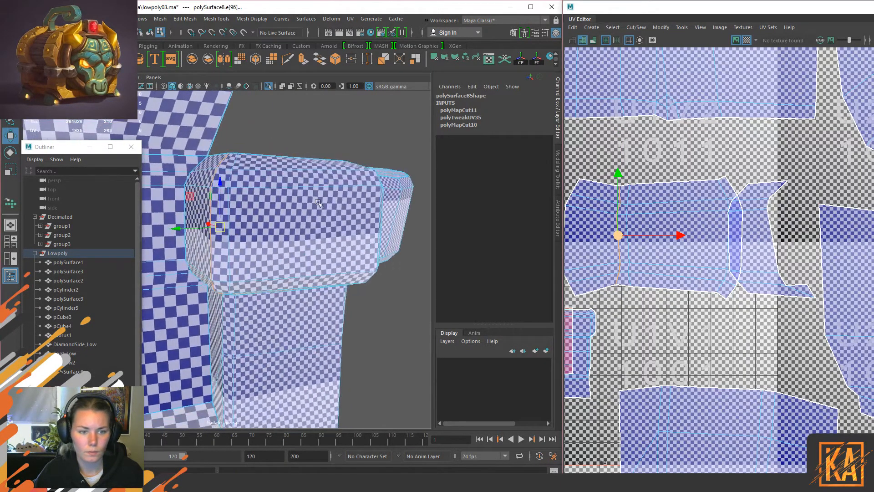
click(597, 227)
right_drag(621, 249, 555, 210)
click(590, 223)
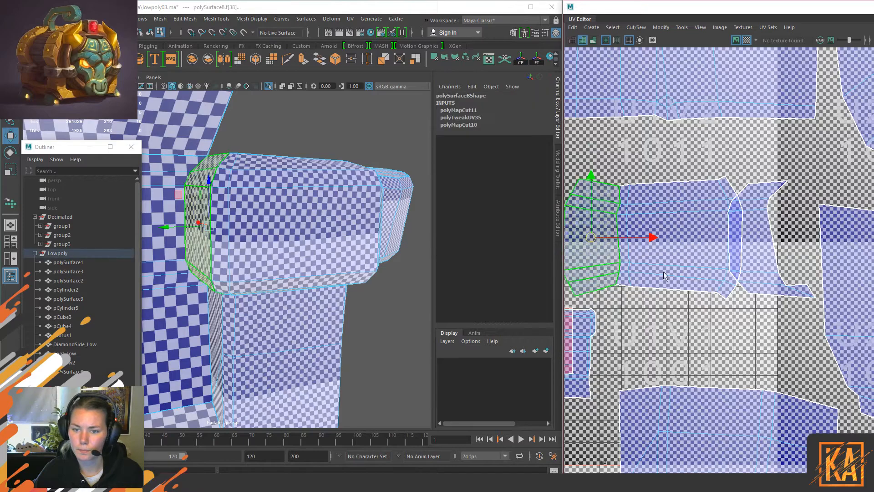
key(ctrl+u)
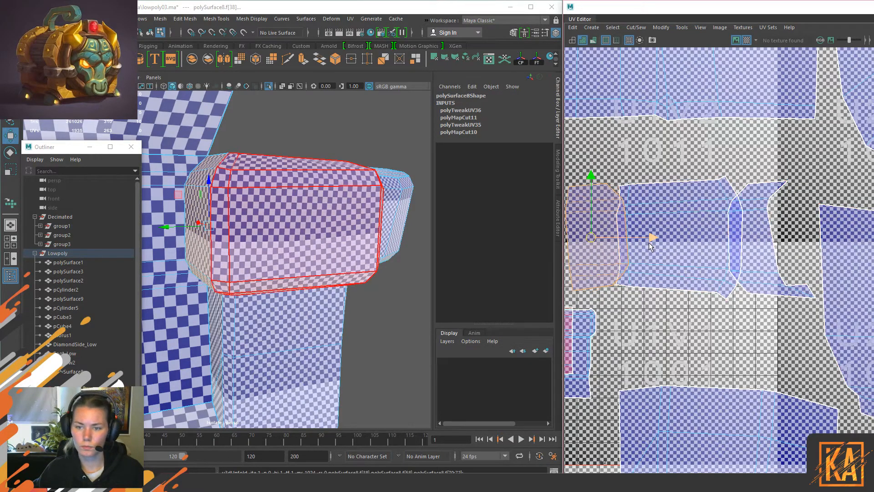
click(697, 249)
key(ctrl+u)
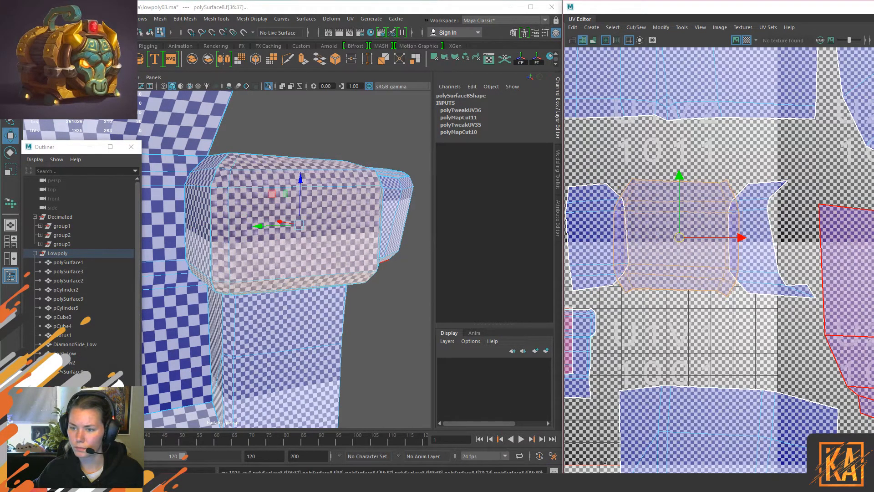
Step: Hide the checker map and move the head's three UV shells beside the shaft's shell outside the UV tile
click(693, 375)
scroll(715, 315, down, 4)
alt+middle_drag(717, 310, 700, 215)
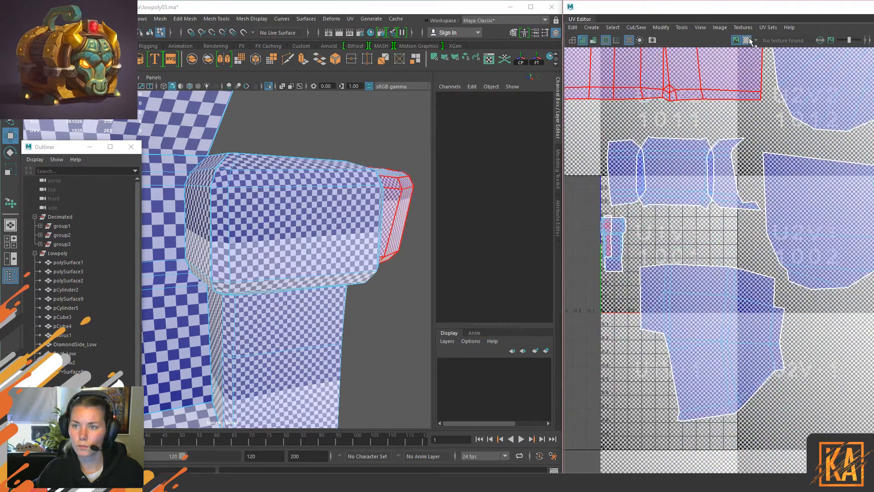
click(747, 41)
scroll(729, 258, down, 3)
click(663, 207)
shift+drag(736, 213, 814, 311)
alt+middle_drag(765, 359, 692, 322)
click(703, 319)
Step: Space the head's three UV shells apart so that they no longer overlap
click(768, 273)
drag(769, 274, 749, 277)
click(735, 275)
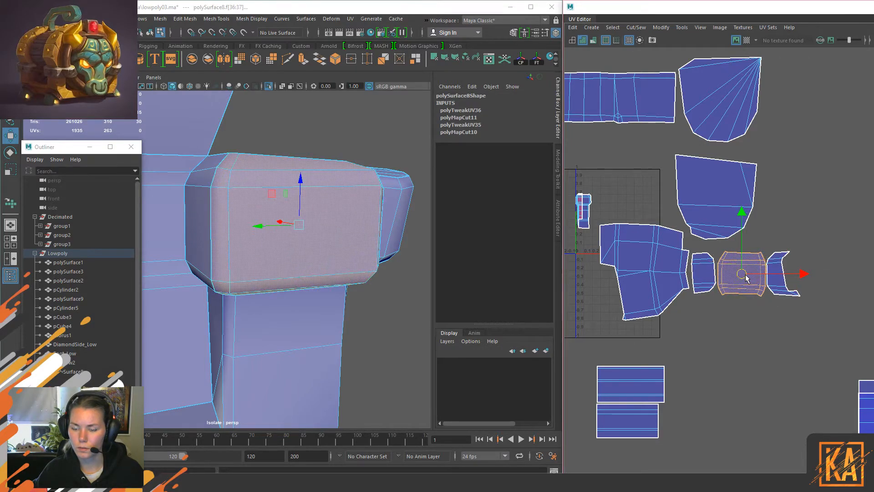
click(703, 272)
key(e)
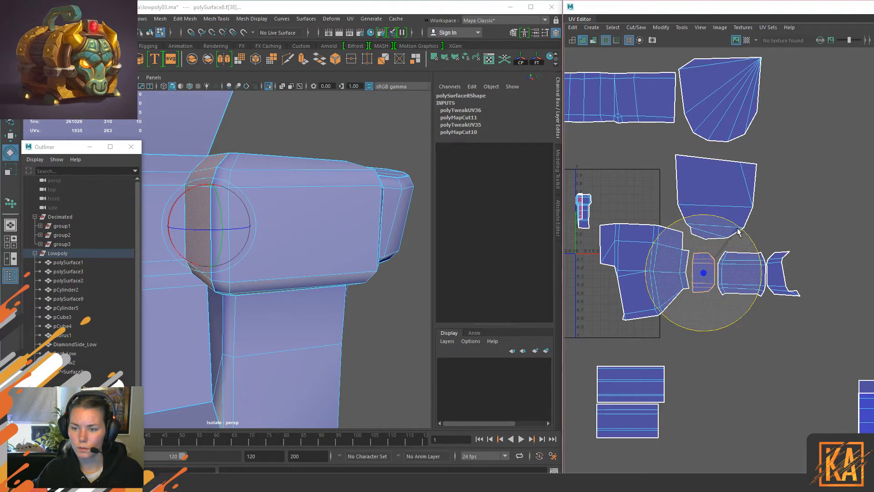
click(790, 220)
click(782, 273)
key(w)
drag(782, 273, 793, 273)
click(802, 232)
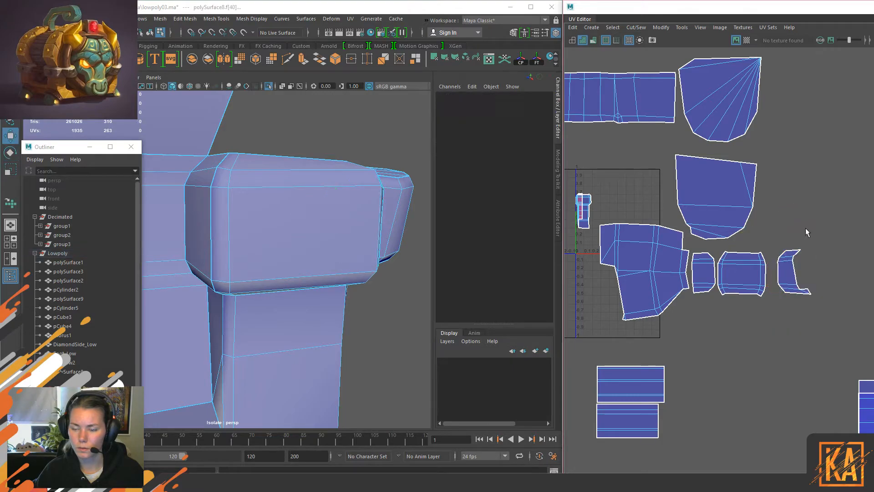
Step: Display the checker map again and examine the texture on the post's head
click(736, 40)
alt+drag(346, 182, 370, 183)
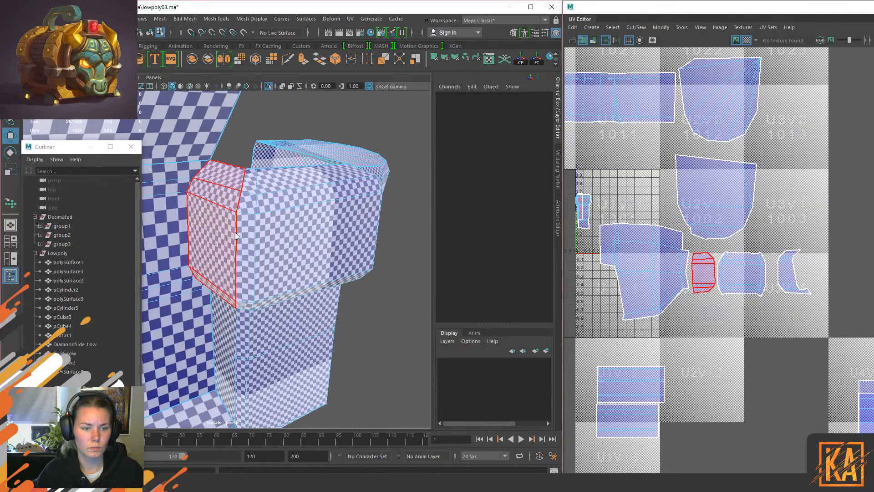
right_drag(235, 221, 278, 202)
scroll(746, 240, down, 3)
right_drag(775, 234, 791, 255)
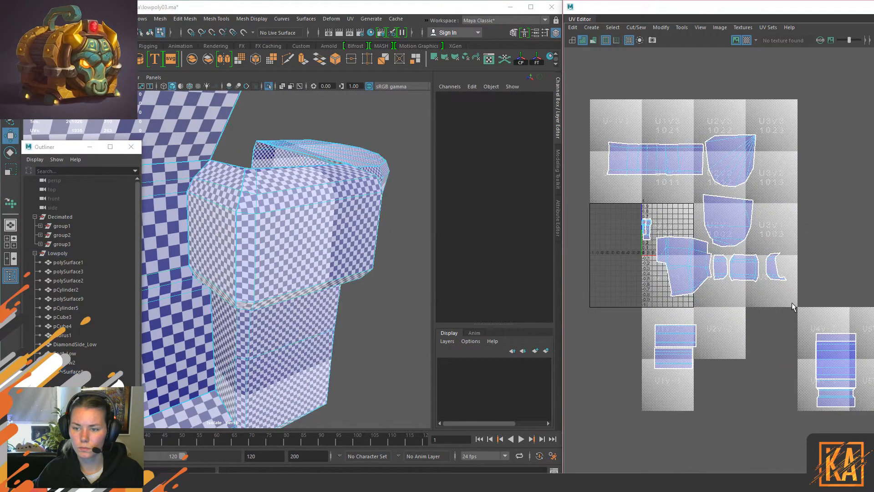
Step: Select the small remaining UV shell inside the tile and examine the checker pattern on its faces
drag(790, 302, 697, 211)
click(783, 107)
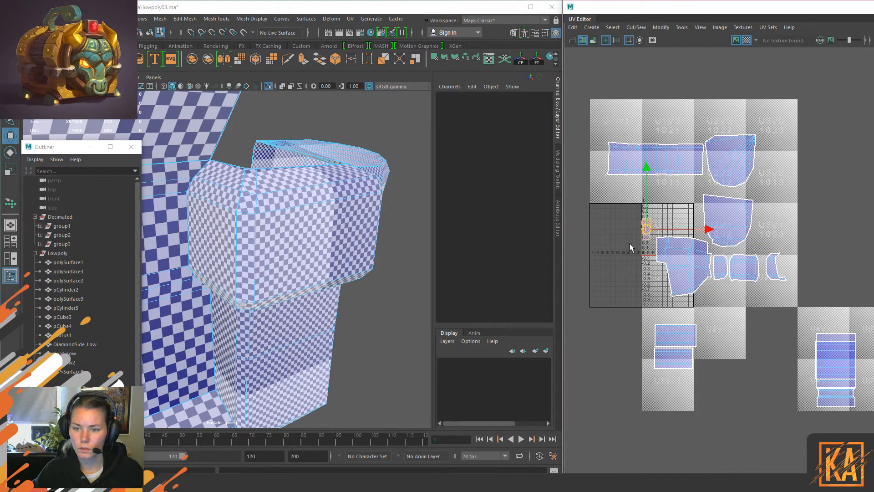
key(ctrl+F11)
key(f)
scroll(244, 227, up, 2)
alt+drag(322, 243, 402, 255)
key(ctrl+1)
key(ctrl+1)
alt+middle_drag(258, 235, 268, 260)
scroll(267, 258, up, 3)
Step: Select the vertical corner edges between the small shell's front strip and striped side and cut the UVs there
right_drag(269, 251, 272, 214)
click(279, 126)
alt+drag(276, 368, 261, 351)
shift+click(271, 362)
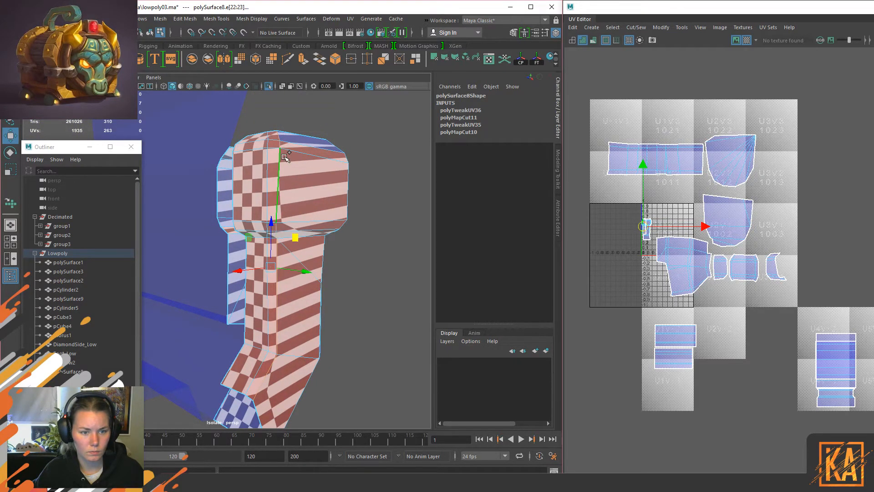
key(shift+x)
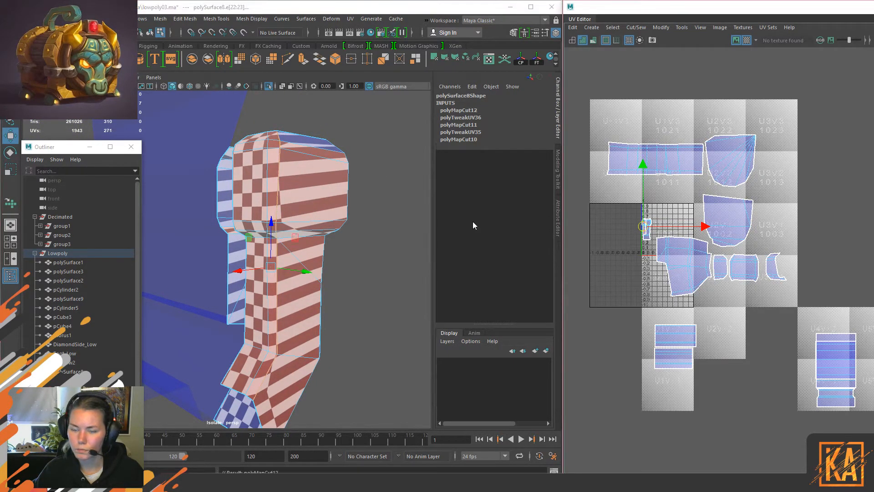
Step: Move the separated side shell clear of the overlap and apply a planar projection to the narrow front strip's shell
right_drag(720, 193, 690, 179)
scroll(652, 243, up, 3)
click(647, 196)
middle_drag(647, 196, 666, 196)
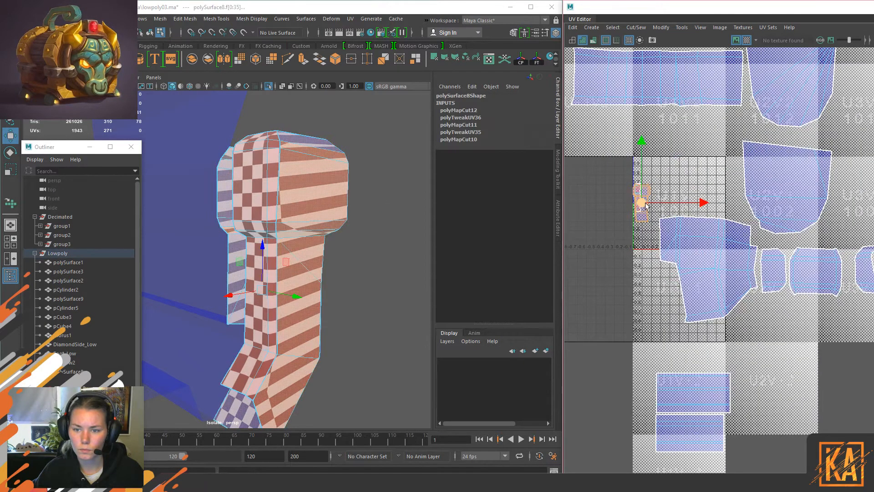
click(638, 196)
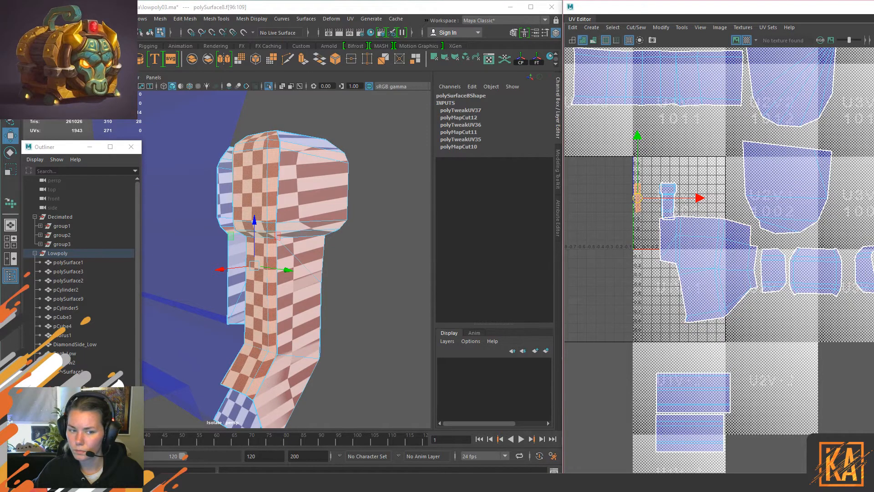
key(g)
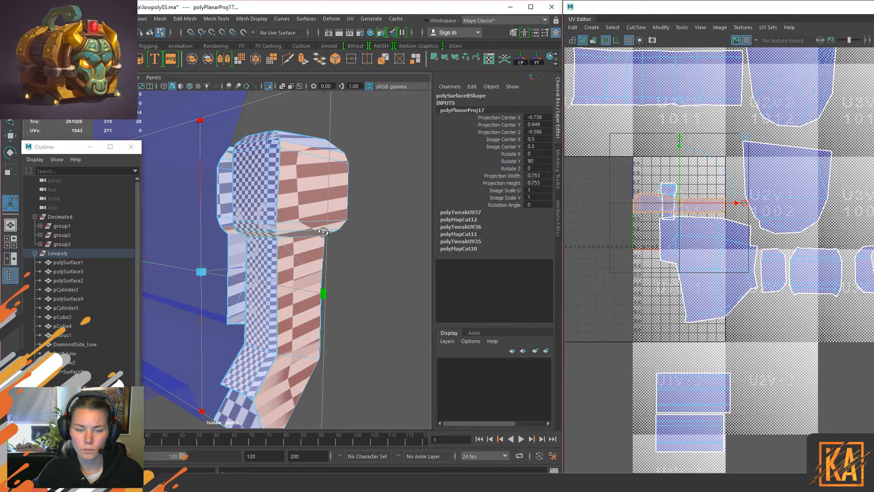
Step: Freeze the post object's transformations with its history cleared and reapply the planar projection to the strip shell
alt+drag(291, 227, 312, 228)
key(F8)
click(536, 60)
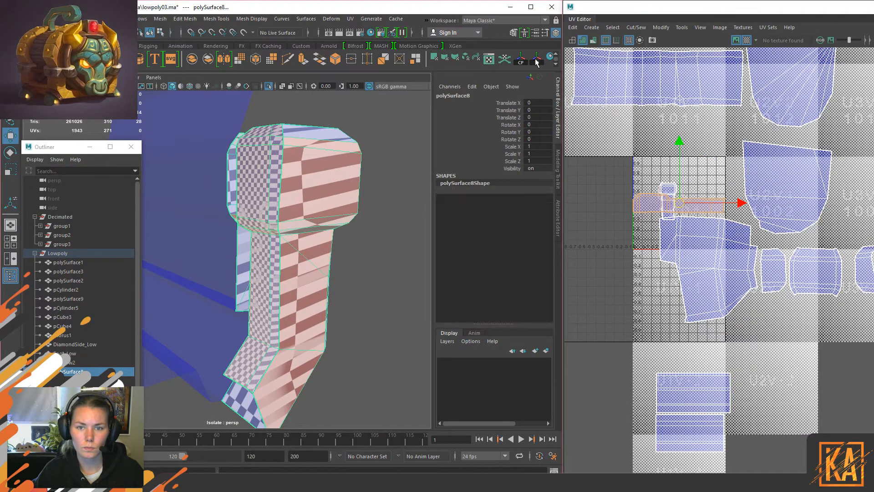
key(F8)
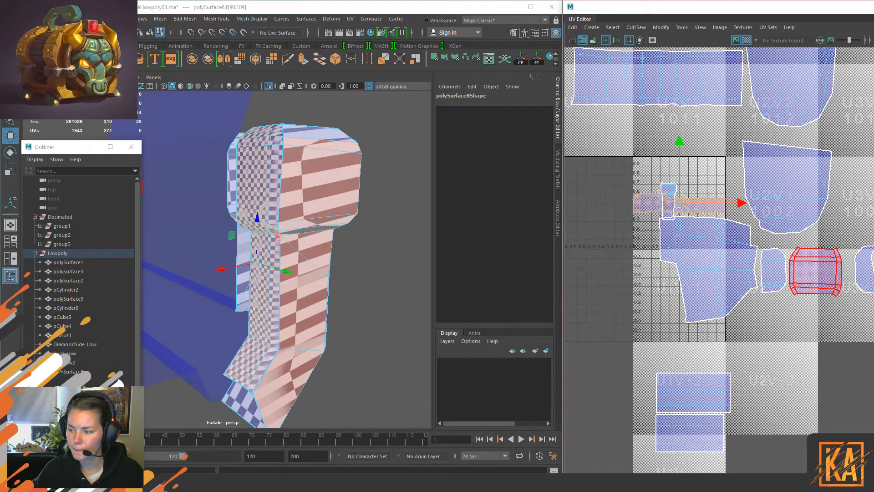
key(g)
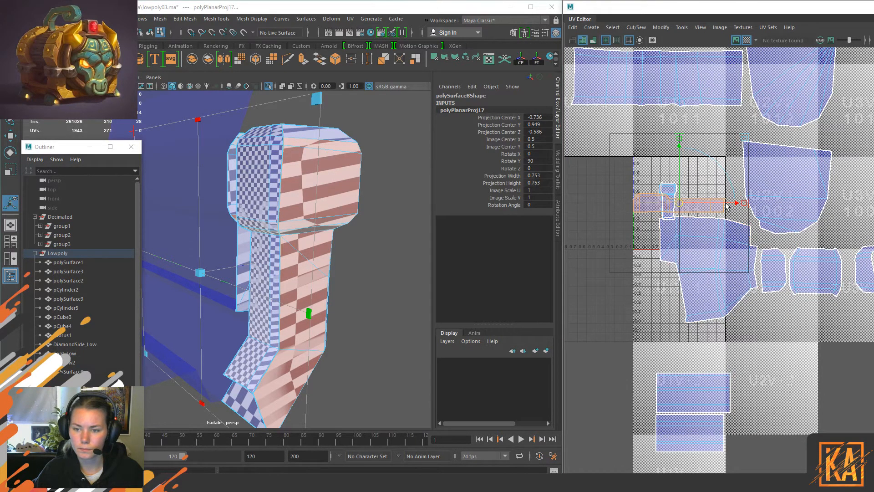
Step: Move the projected strip shell out of the overlap to just above the UV tile
key(w)
alt+middle_drag(681, 207, 686, 230)
drag(686, 230, 622, 169)
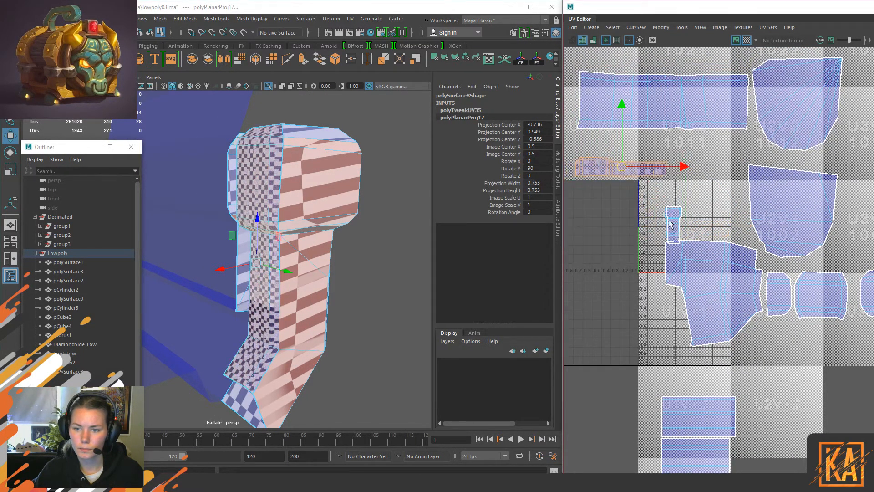
Step: Select the vertical corner edges between the post's stretched side and its checkered front, from head to base, and cut the UVs there
alt+drag(296, 237, 260, 228)
alt+right_drag(382, 258, 320, 254)
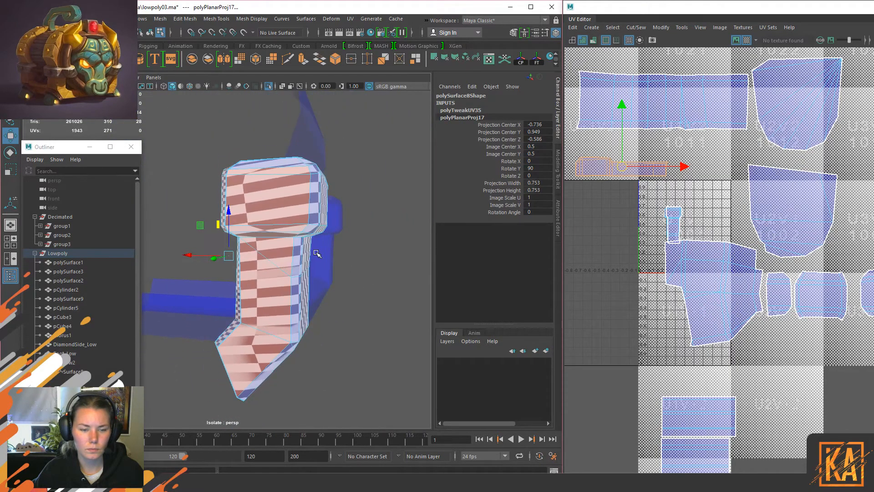
alt+drag(320, 253, 262, 245)
right_drag(259, 201, 259, 149)
click(256, 167)
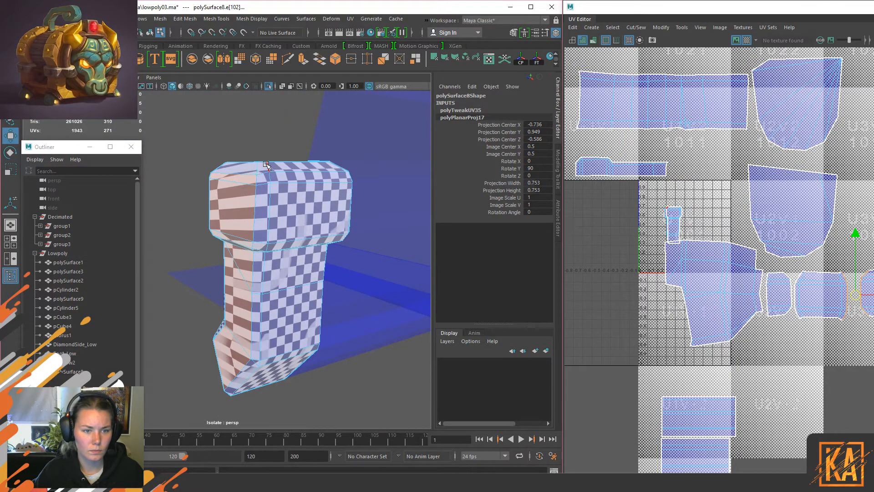
click(267, 165)
alt+drag(273, 291, 264, 331)
shift+click(275, 247)
shift+click(266, 338)
alt+drag(266, 338, 295, 207)
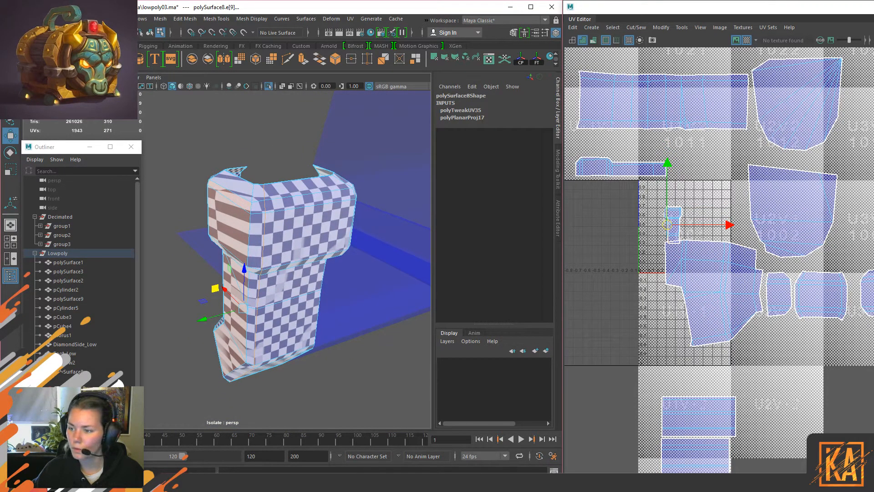
shift+right_drag(662, 229, 607, 181)
Step: Planar-project the cut-off side shell and place it beside the small front shell, and unfold the strip shell above the tile
click(675, 219)
drag(675, 225, 608, 206)
click(662, 221)
click(666, 222)
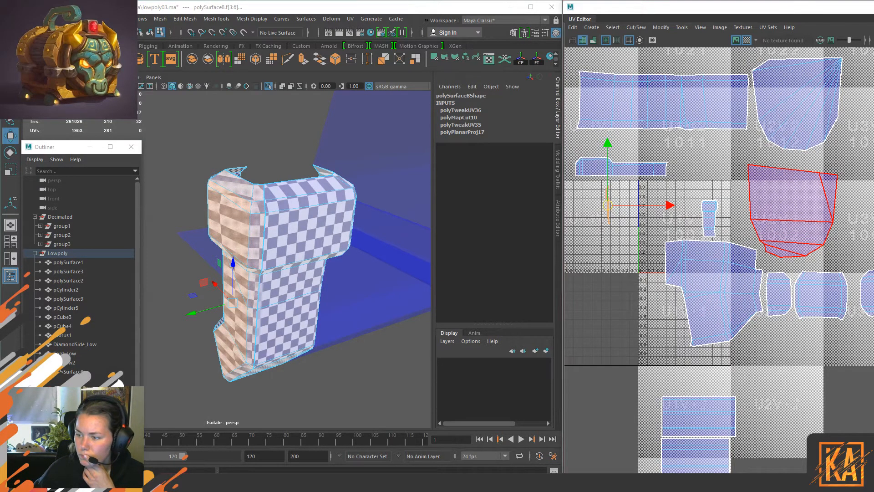
drag(684, 226, 625, 233)
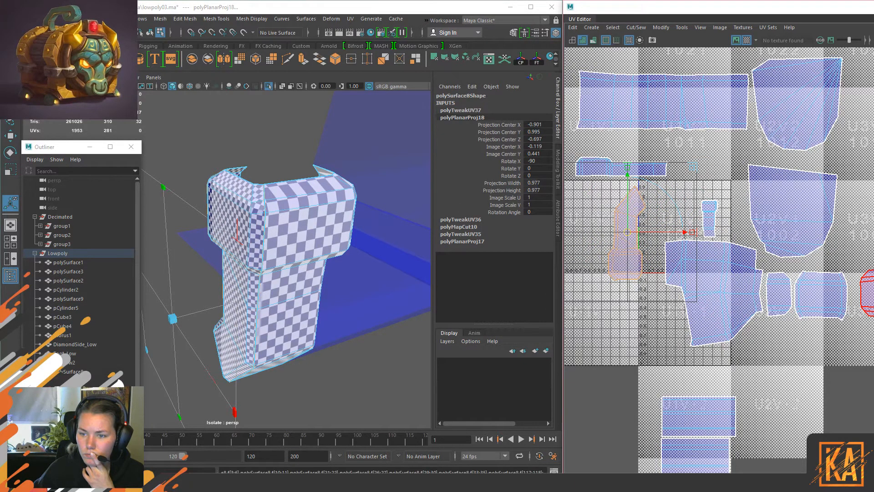
click(603, 170)
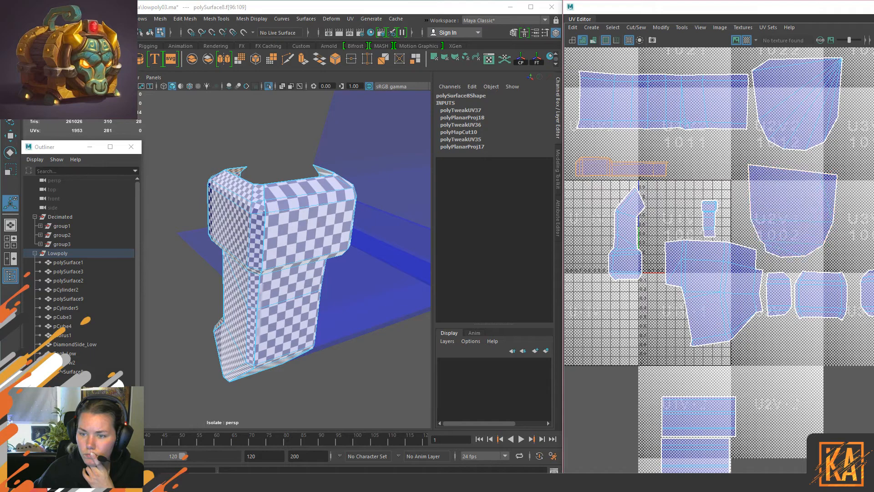
Step: Select the vertical edges along the front's opposite corner on the post and cut the small shell's UVs there
click(709, 214)
alt+drag(339, 268, 219, 253)
right_drag(219, 220, 217, 190)
click(211, 173)
alt+drag(211, 173, 265, 335)
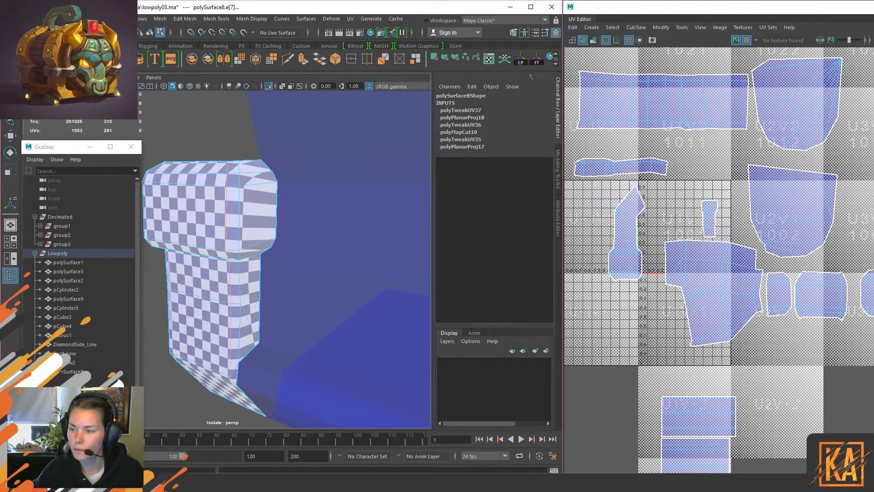
key(ctrl+x)
Step: Move the front shell clear of the newly cut narrow side shell and unfold it
right_drag(714, 223, 709, 239)
click(708, 229)
key(w)
drag(705, 220, 667, 217)
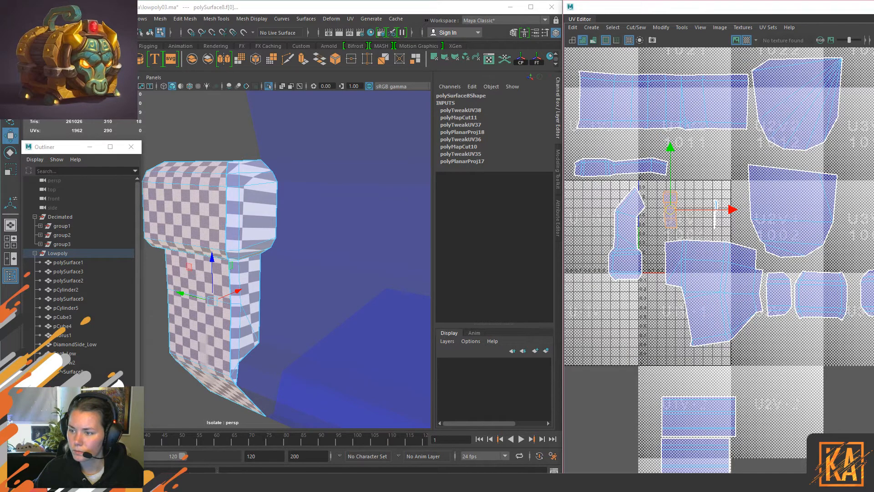
key(ctrl+u)
Step: Select the remaining narrow side shell with the stretched checkers and unfold it
alt+drag(387, 291, 272, 331)
click(716, 214)
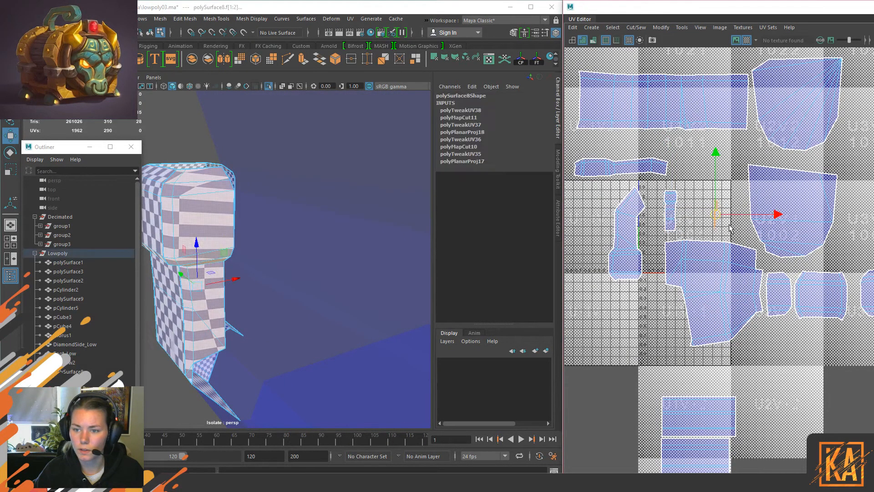
alt+drag(255, 255, 282, 260)
alt+drag(278, 323, 289, 307)
key(ctrl+u)
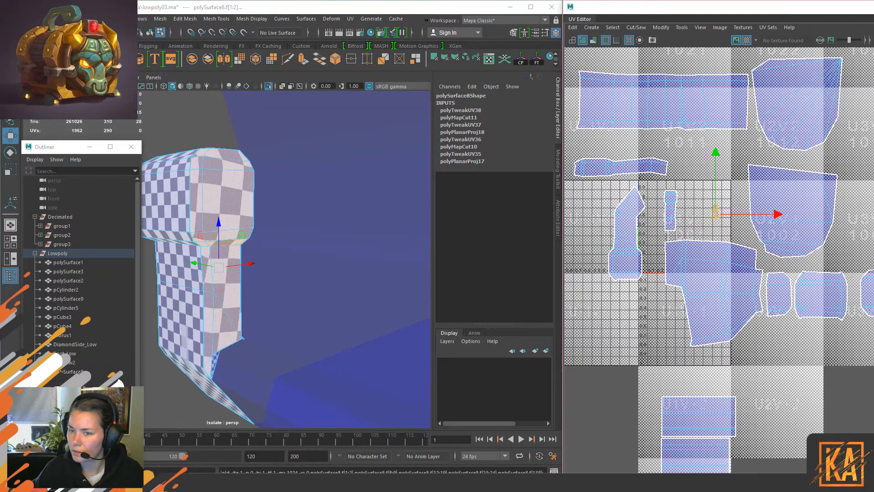
Step: Rescale the narrow side shell so its checkers match the neighbouring faces, and rotate it upright beside the front shell
key(r)
drag(717, 215, 809, 178)
key(e)
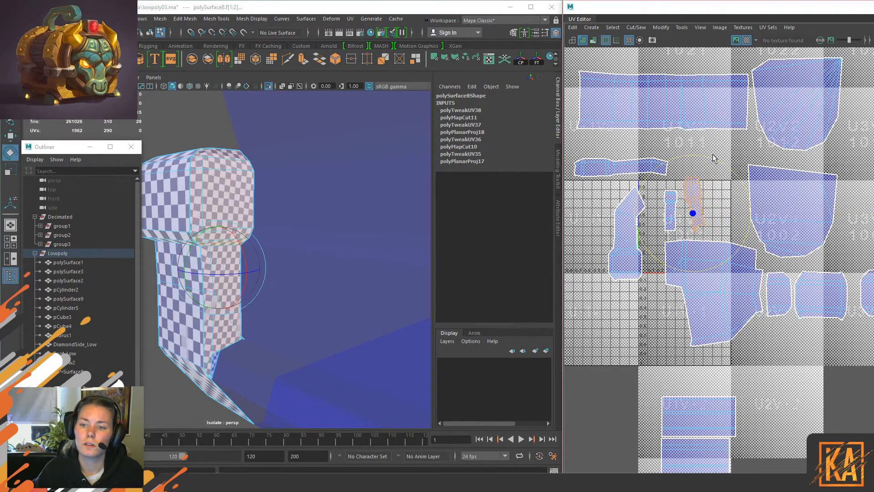
drag(714, 155, 721, 160)
key(w)
Step: Scale up the front shell slightly so its checker size matches the adjacent side shell
click(673, 201)
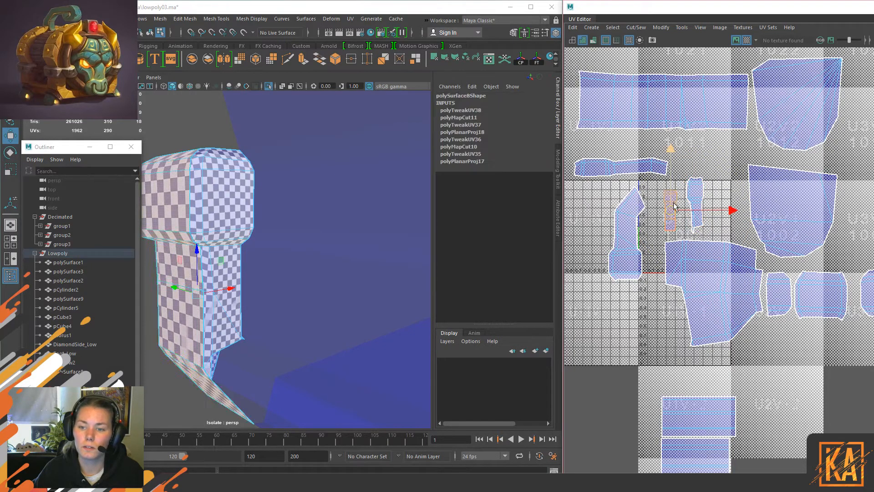
key(r)
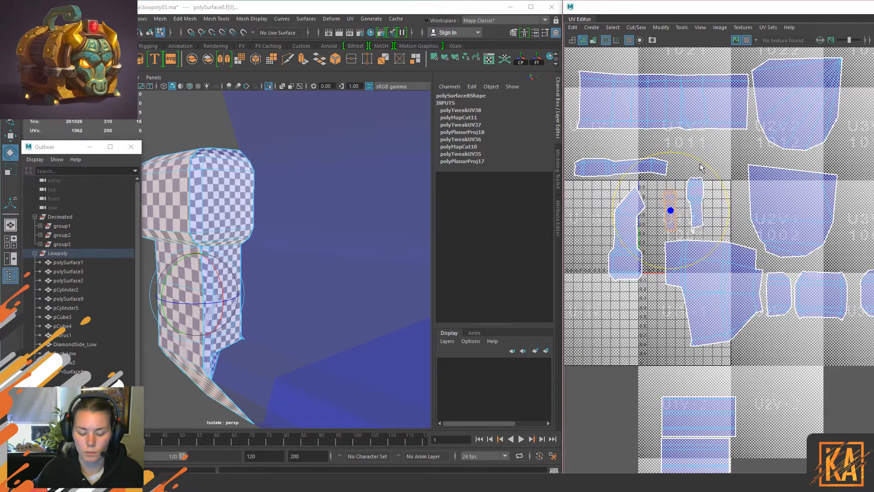
drag(685, 216, 687, 215)
key(w)
click(621, 167)
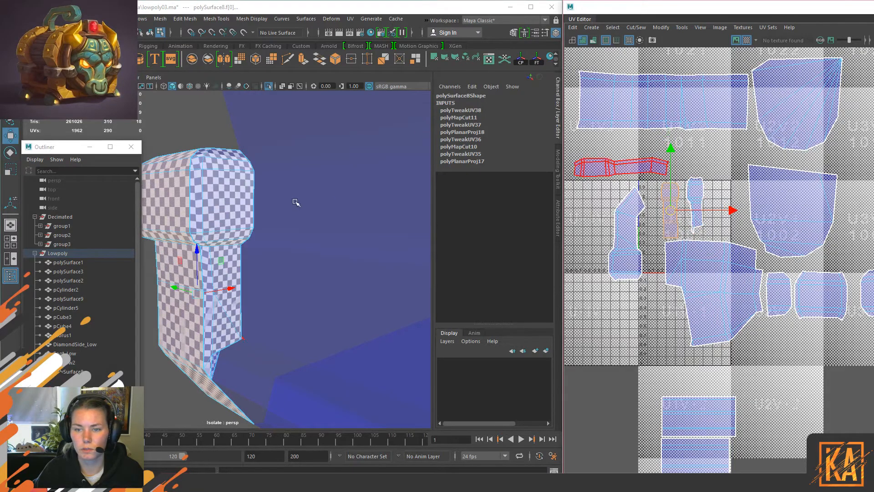
Step: Leave the isolated view of the post and select the whole Lowpoly group
key(F8)
scroll(207, 202, down, 5)
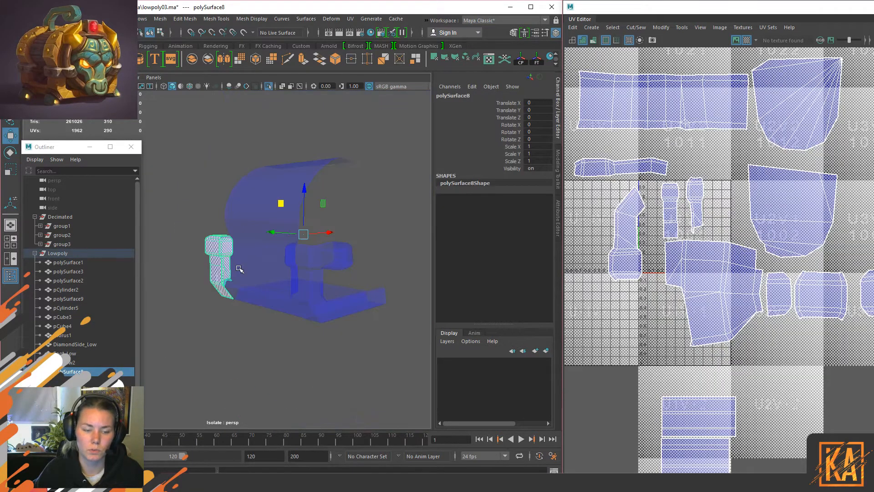
alt+drag(260, 244, 314, 257)
key(ctrl+1)
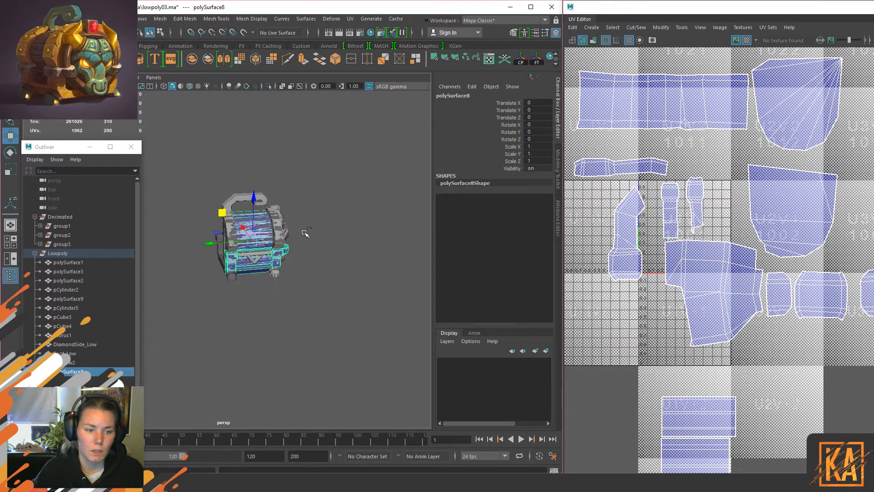
click(284, 302)
click(71, 253)
Step: Select all the shells in and around the UV tile and set them to a uniform texel density
scroll(637, 253, down, 5)
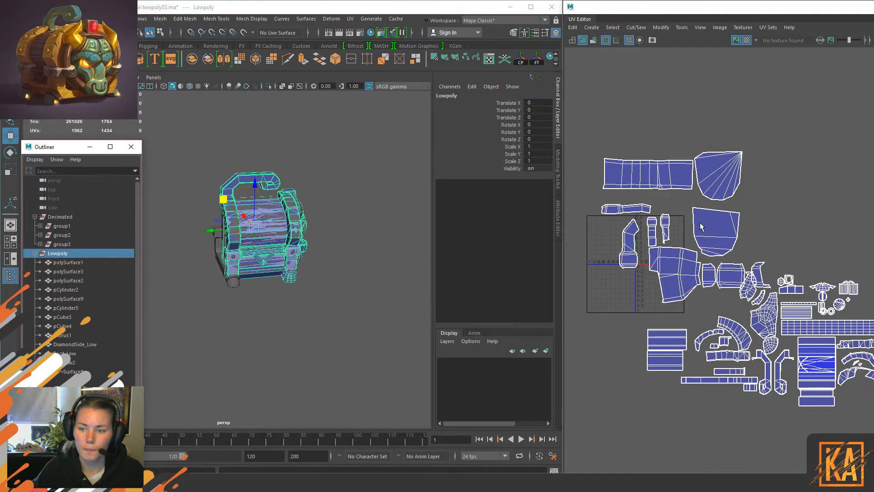
right_drag(674, 230, 703, 236)
drag(590, 112, 734, 290)
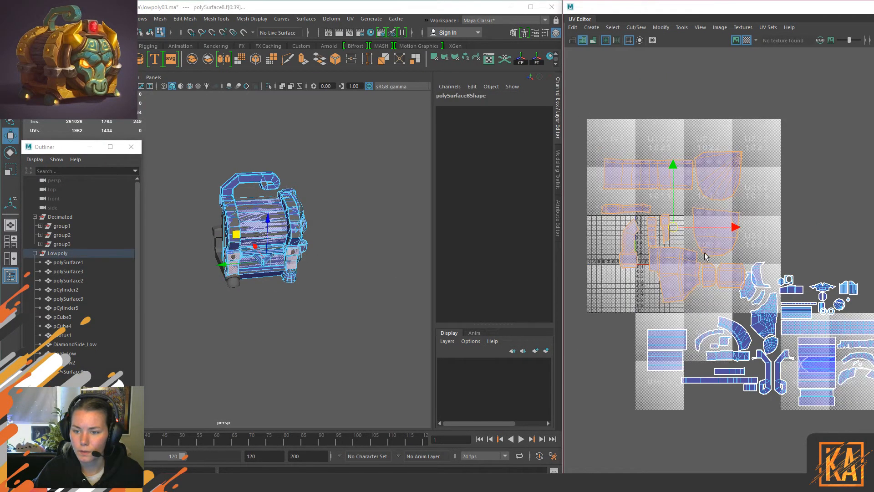
key(r)
drag(676, 212, 679, 217)
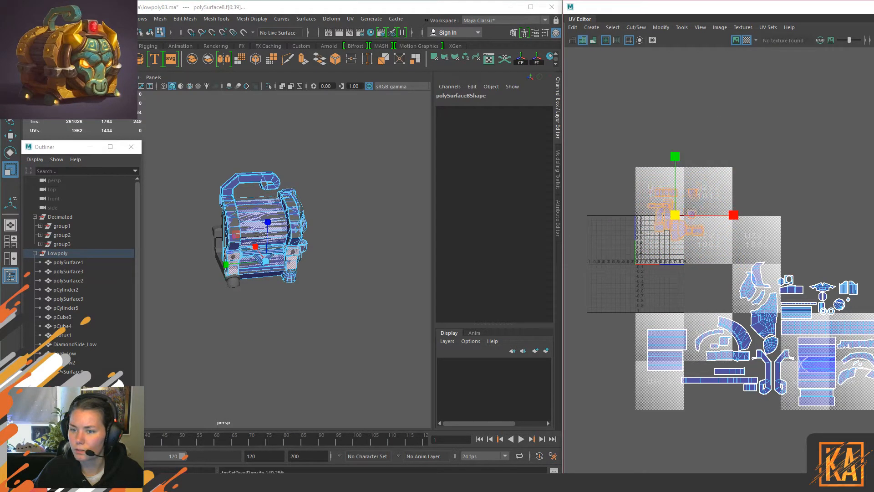
Step: Reposition the wide segmented shell and move the overlapping front and narrow side shells apart around the cluster
key(w)
click(729, 168)
scroll(723, 252, up, 4)
alt+middle_drag(703, 200, 753, 229)
scroll(710, 224, up, 1)
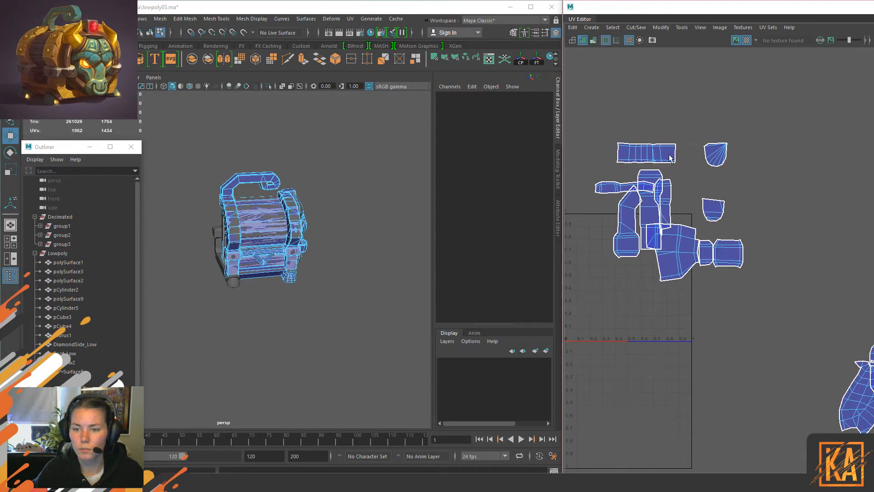
click(662, 155)
drag(646, 153, 631, 151)
click(648, 218)
drag(651, 213, 572, 216)
click(664, 201)
drag(663, 200, 683, 168)
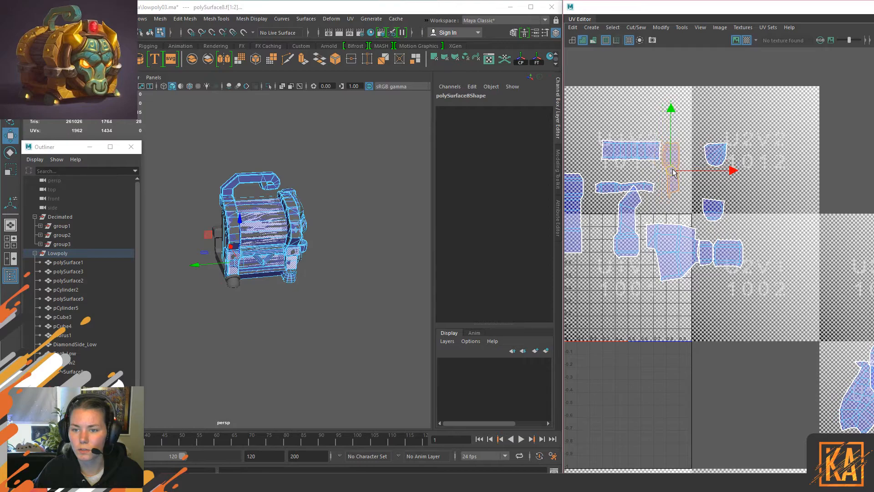
Step: Place the slim strip below the wide segmented shell and bring the large irregular and ribbed half-round shells closer in
click(624, 186)
drag(624, 186, 630, 177)
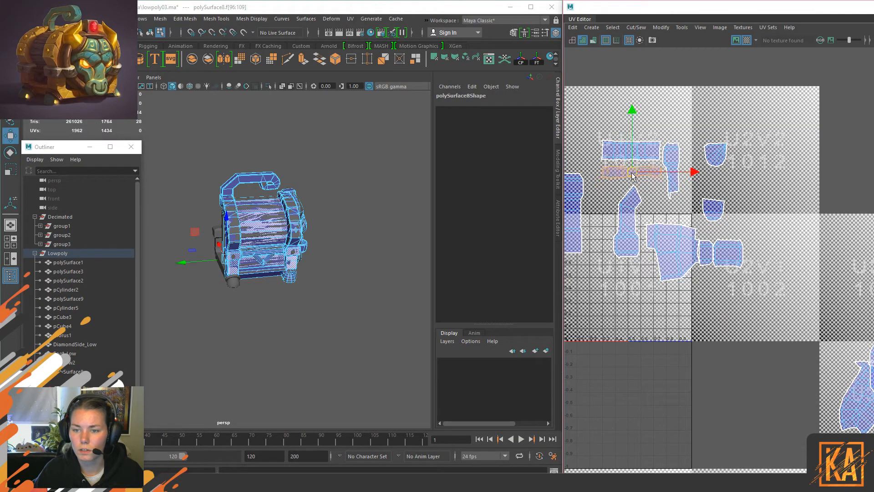
click(677, 256)
drag(673, 253, 673, 234)
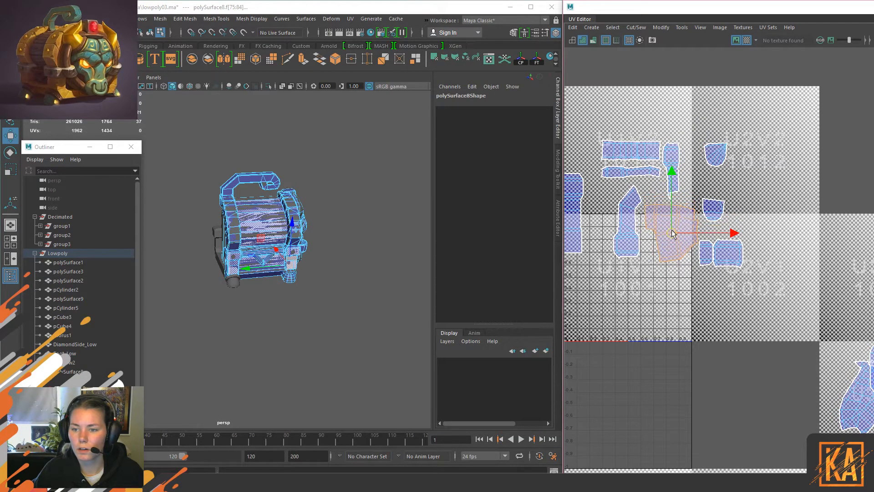
click(716, 211)
click(716, 162)
drag(716, 162, 693, 194)
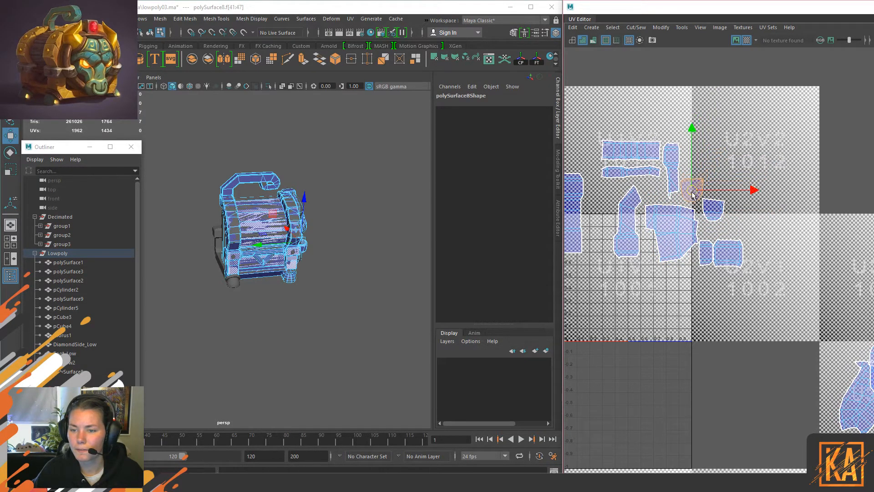
Step: Tuck the two small rectangular shells, the second half-round shell and the tall front shell tightly against the cluster
drag(696, 273, 725, 241)
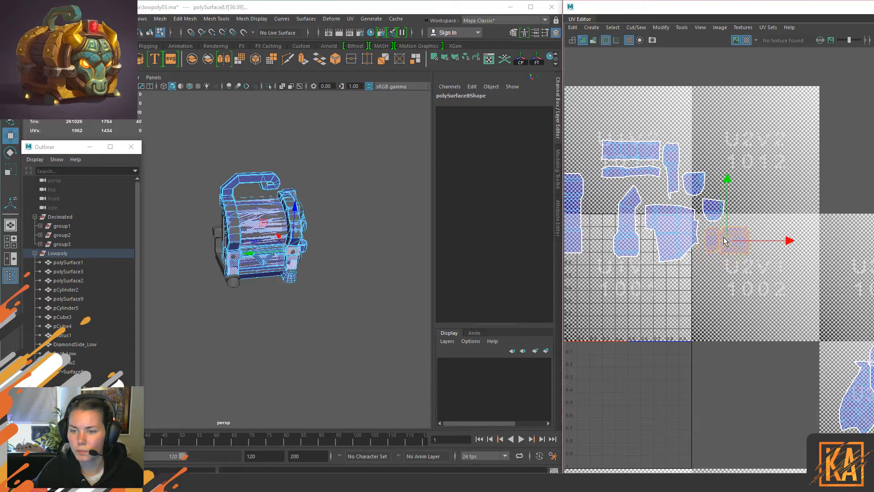
click(754, 234)
drag(760, 273, 728, 227)
click(744, 184)
click(736, 237)
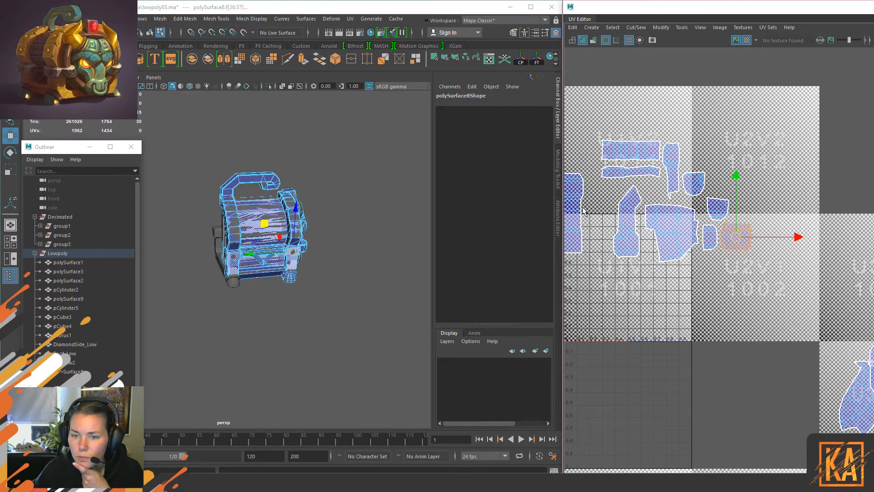
click(580, 239)
drag(573, 218, 594, 226)
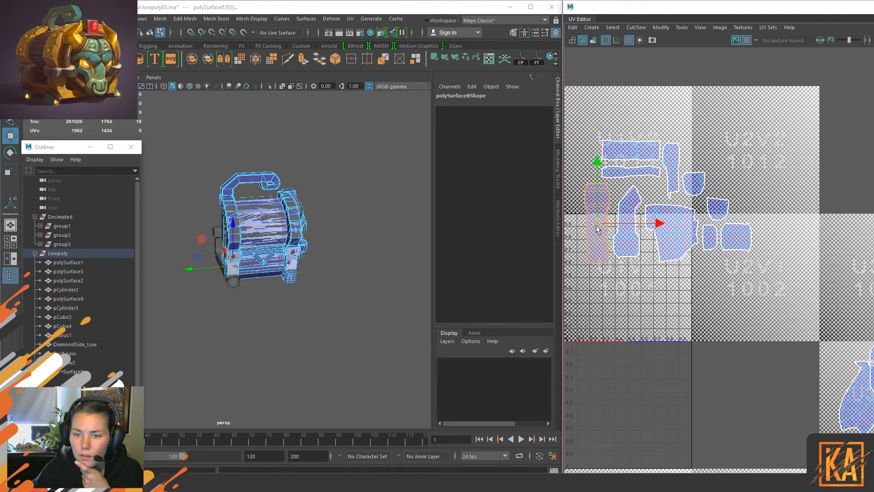
Step: Select the whole cluster and move it outside the UV tile into the free space beside the finished shells
scroll(651, 189, down, 3)
drag(591, 105, 720, 333)
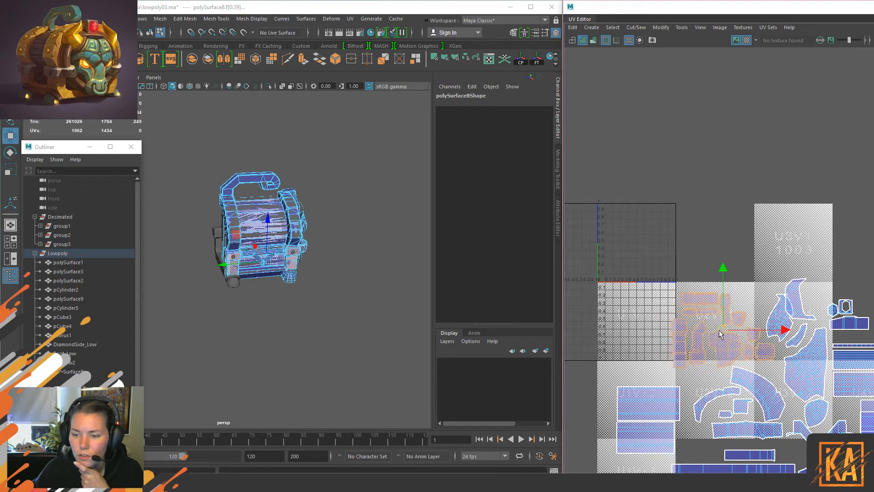
alt+middle_drag(740, 325, 664, 202)
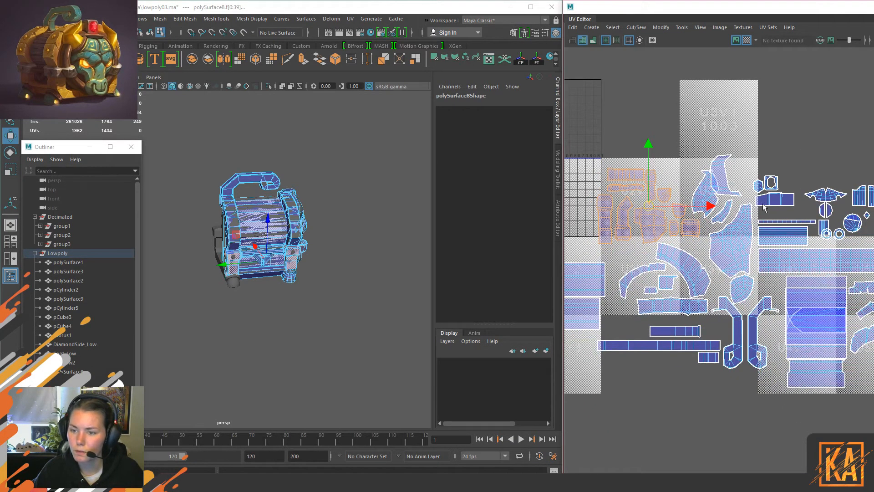
Step: Shift the curved horn-like shell slightly away from the neighbouring shells to give it more room
alt+middle_drag(753, 201, 714, 206)
click(758, 140)
click(678, 177)
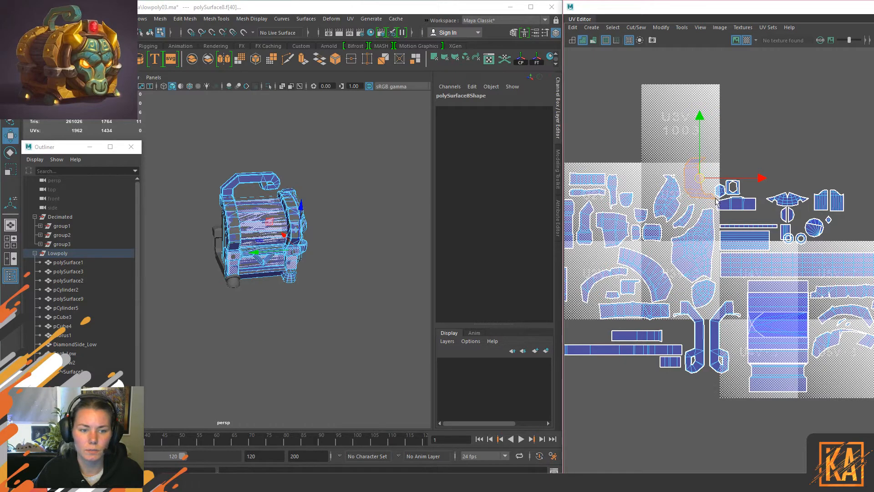
scroll(740, 304, down, 3)
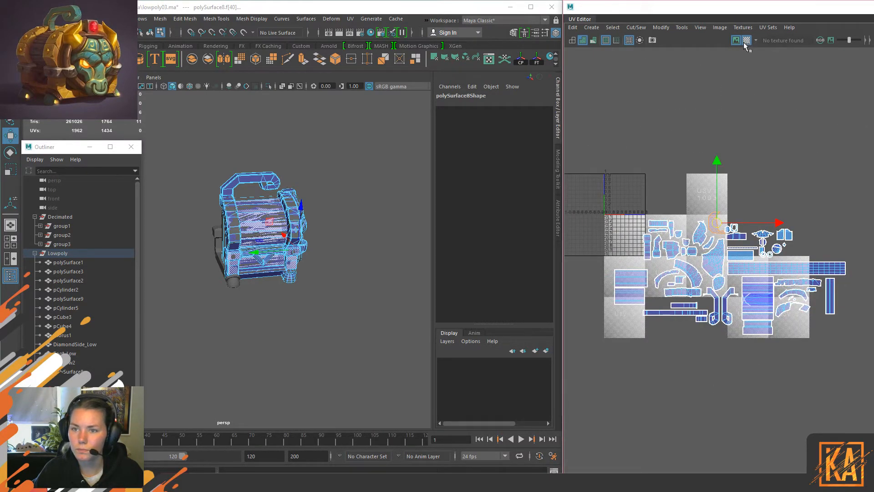
Step: Turn off the checker texture preview and deselect the UV shells
click(746, 40)
click(737, 319)
scroll(737, 318, up, 1)
alt+right_drag(756, 295, 694, 246)
alt+middle_drag(694, 246, 714, 255)
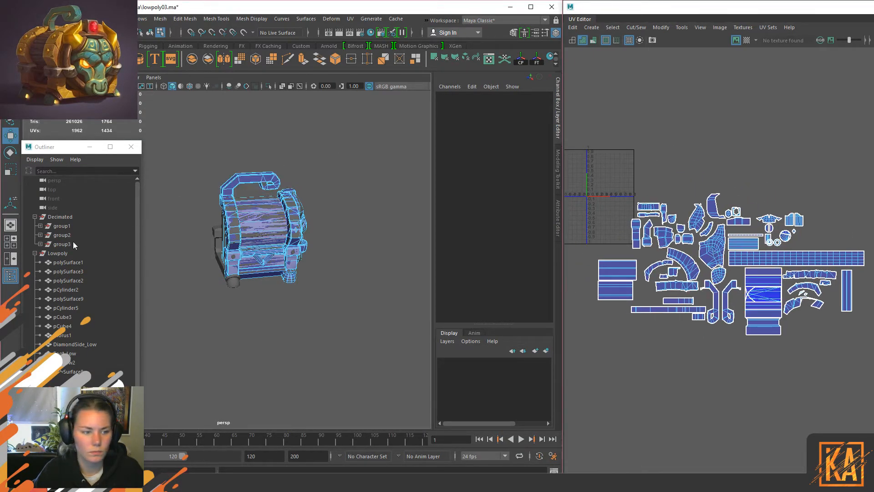
Step: Select every UV shell of the Lowpoly group and move the whole layout onto the UV tile
click(57, 253)
alt+drag(356, 231, 331, 223)
click(601, 162)
drag(563, 318, 562, 253)
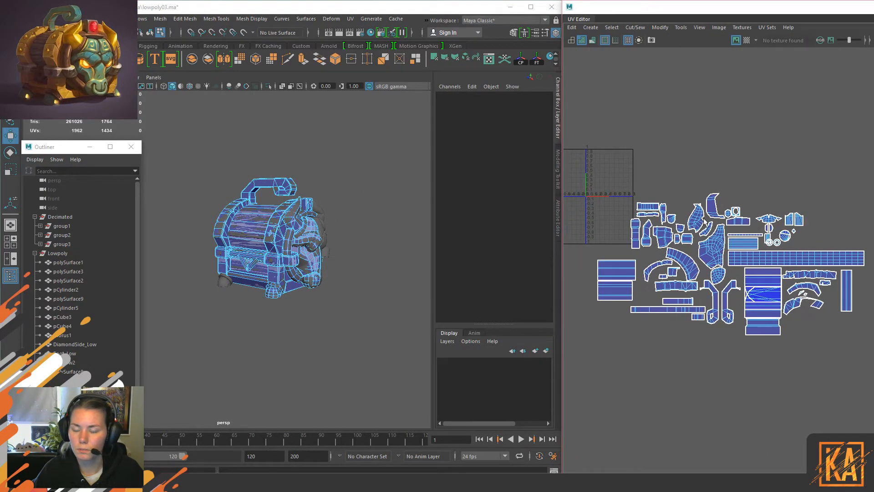
scroll(660, 160, down, 3)
drag(600, 169, 830, 315)
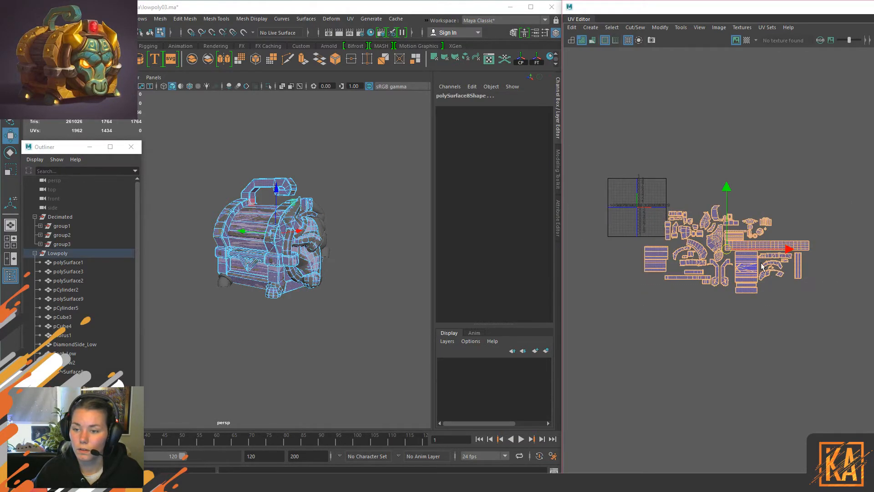
drag(723, 249, 651, 191)
Step: Scale the complete shell layout down to roughly the size of the UV tile and deselect it
key(r)
key(w)
scroll(651, 221, up, 5)
alt+middle_drag(670, 157, 688, 276)
scroll(688, 280, up, 3)
key(r)
drag(669, 221, 682, 219)
key(w)
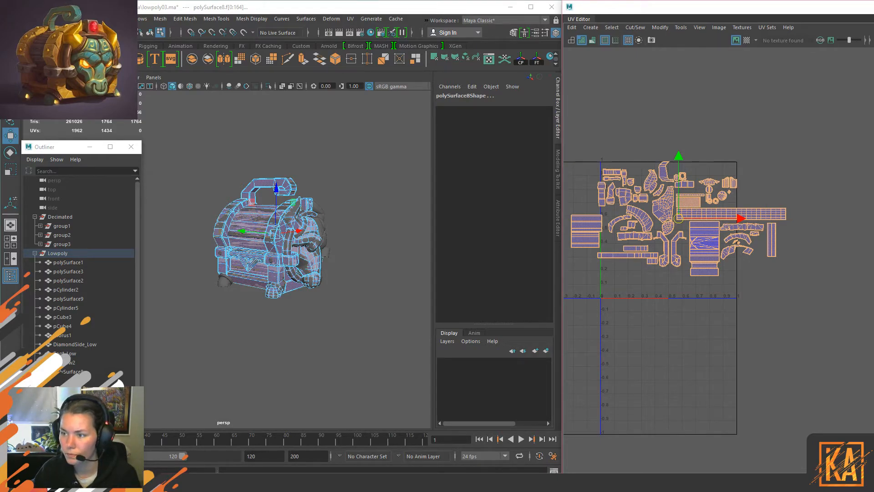
scroll(724, 192, up, 2)
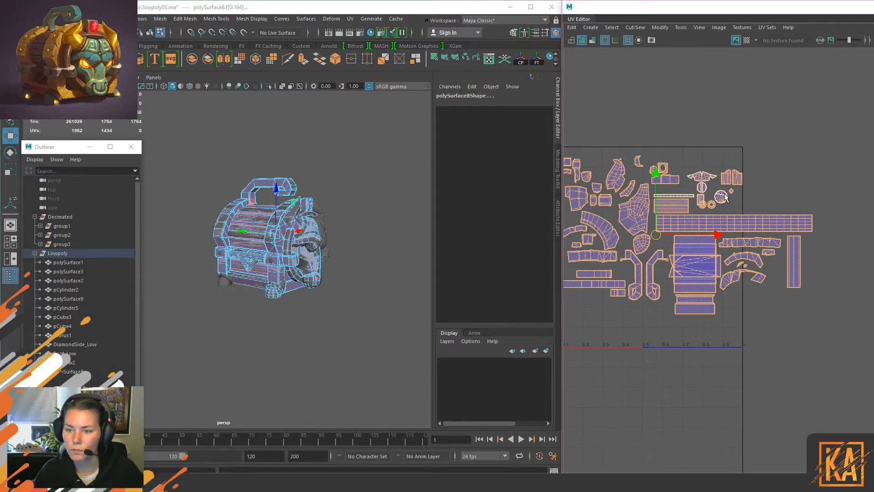
click(720, 144)
alt+middle_drag(658, 234, 727, 224)
scroll(727, 227, down, 3)
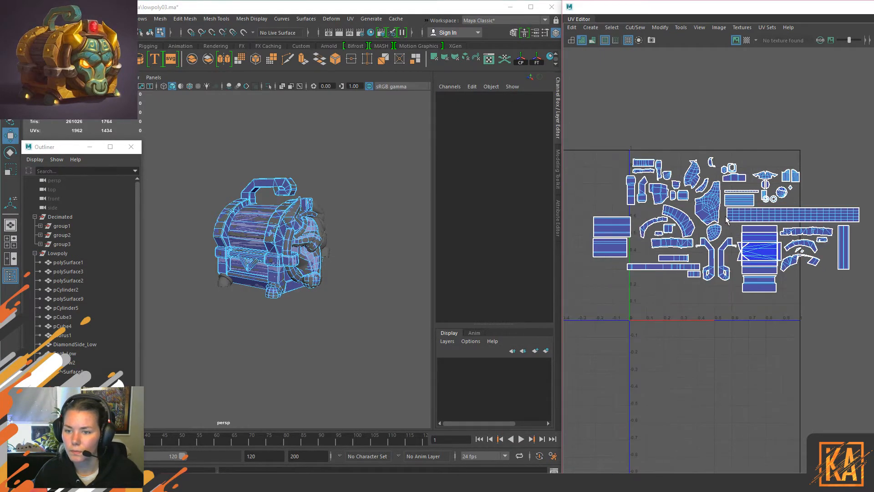
Step: Narrow the flared middle section of the large segmented shell to line up with the shell's straight sides
right_click(355, 144)
right_drag(354, 141, 361, 120)
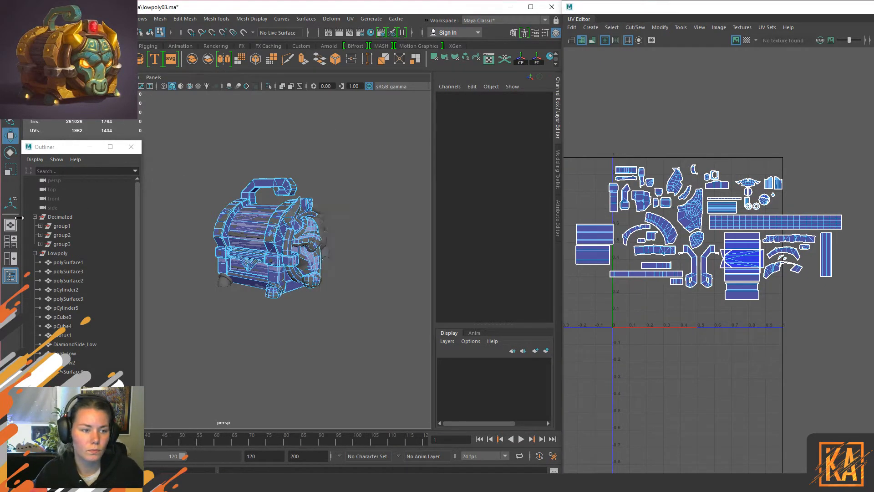
click(57, 253)
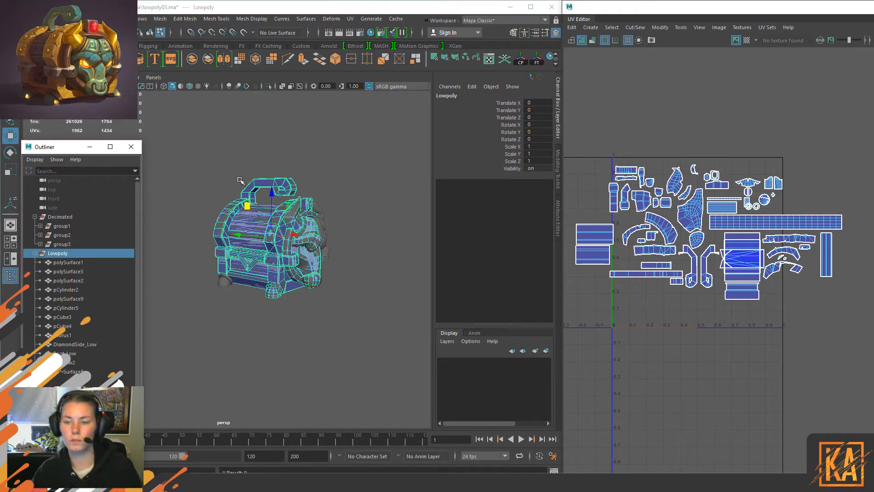
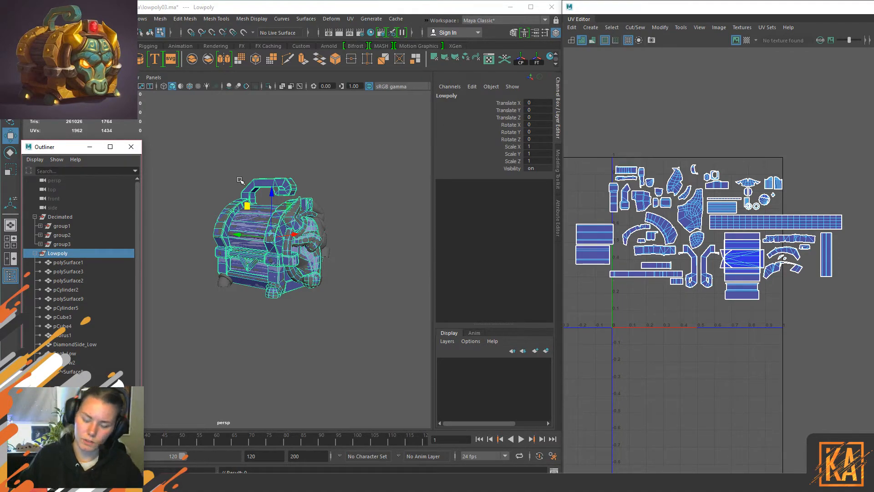
scroll(730, 203, up, 8)
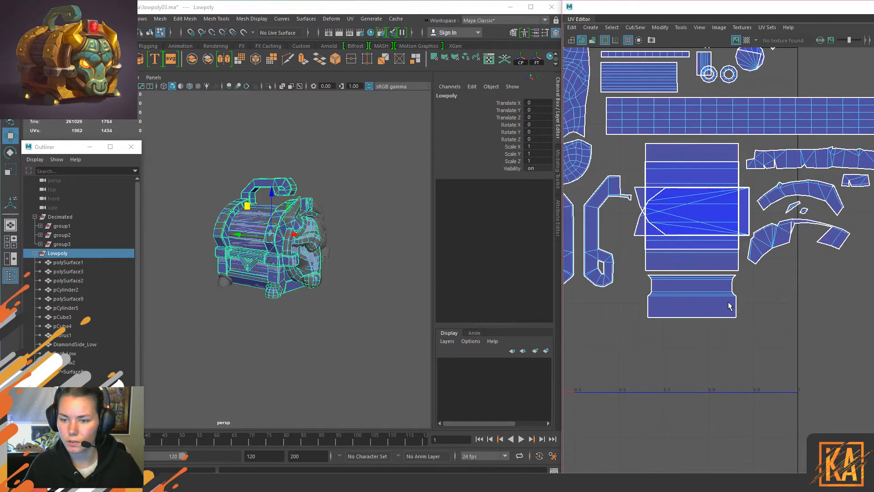
right_drag(737, 191, 694, 179)
drag(608, 182, 620, 255)
key(r)
drag(678, 217, 673, 219)
key(q)
click(773, 321)
scroll(772, 321, down, 5)
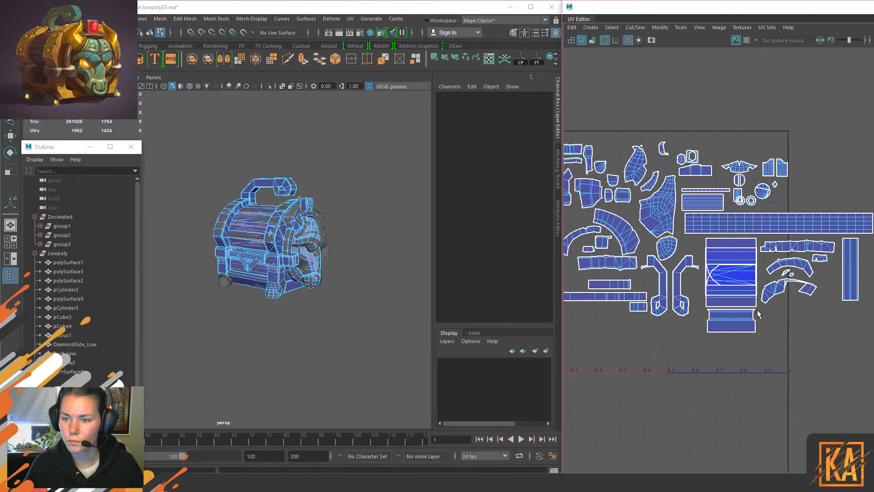
alt+middle_drag(773, 321, 675, 329)
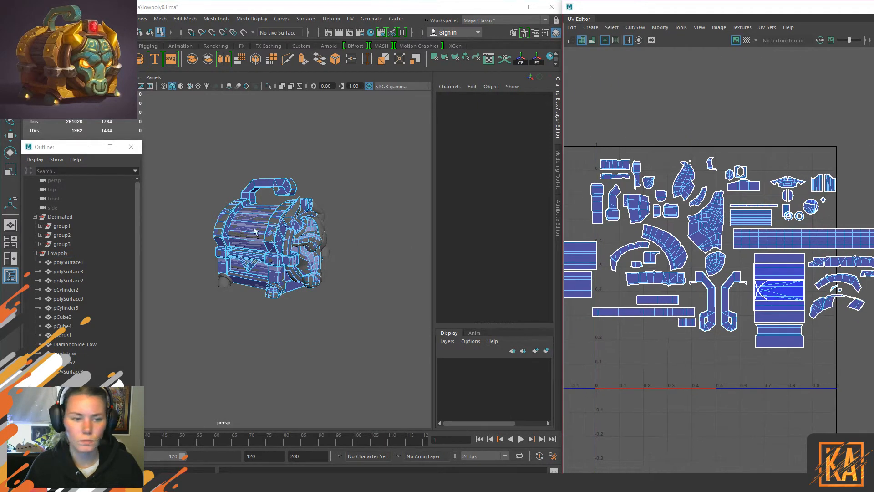
Step: Isolate the Lowpoly group, pick the half bull head with its horn, and isolate that mesh alone
click(54, 253)
key(ctrl+1)
alt+drag(324, 184, 312, 207)
alt+drag(296, 263, 319, 237)
click(319, 237)
click(310, 258)
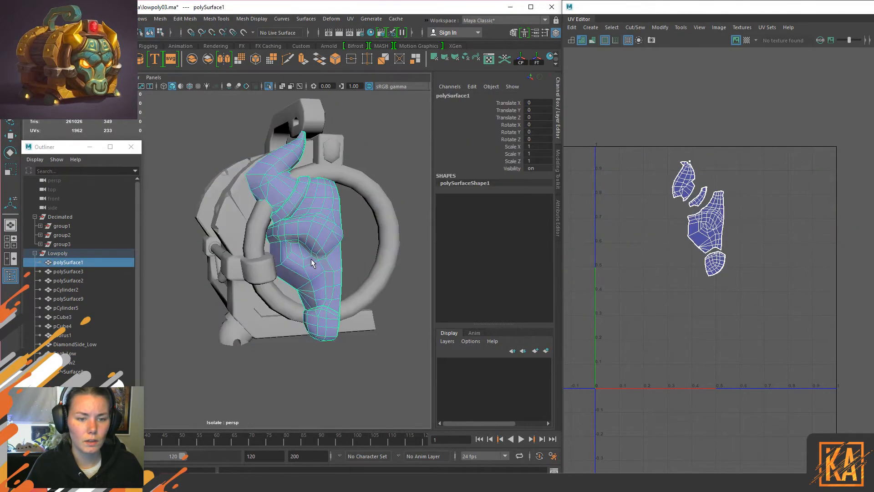
alt+drag(302, 233, 288, 258)
key(w)
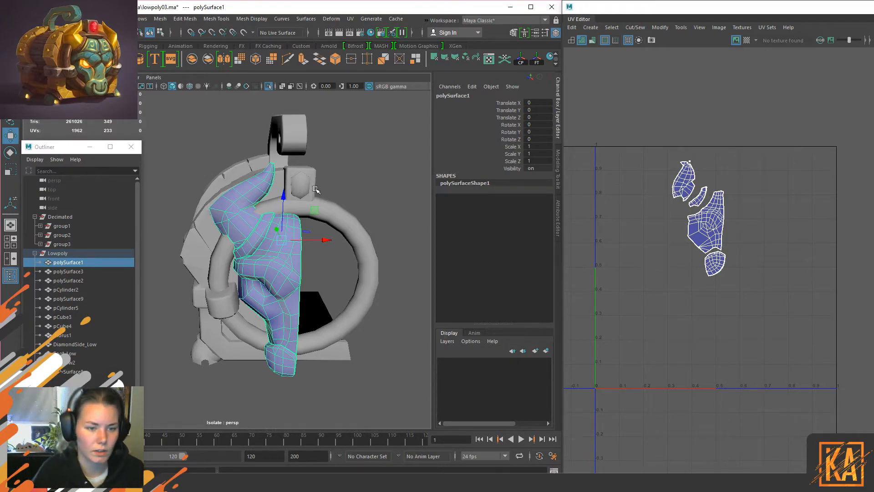
mouse_move(278, 282)
alt+mouse_down()
mouse_move(304, 274)
mouse_move(292, 278)
alt+mouse_up()
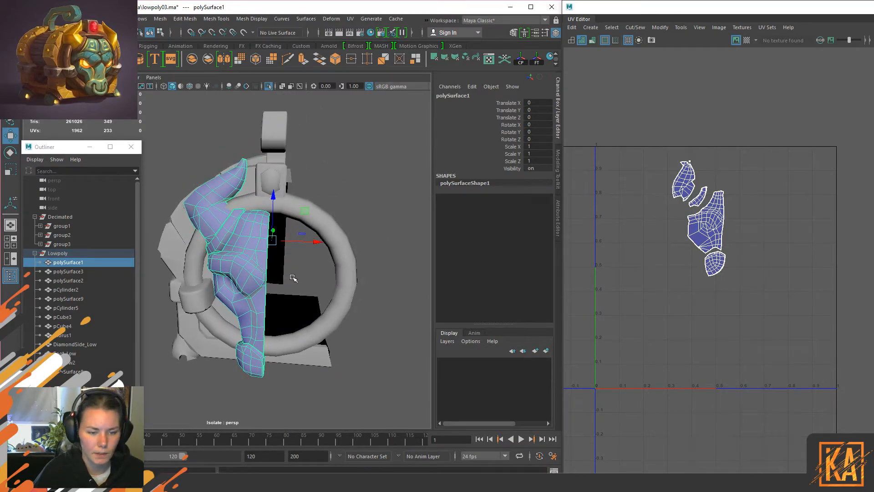
key(ctrl+1)
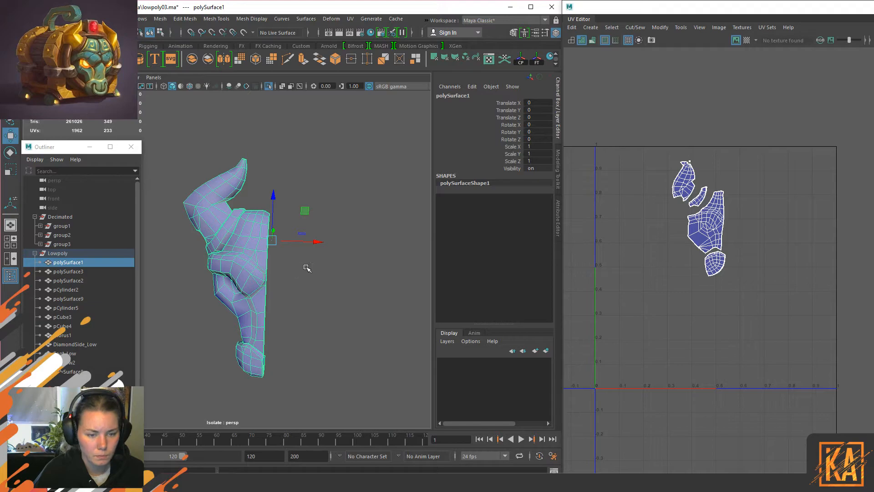
Step: Snap the half head's pivot to its centre edge and mirror a duplicate with Scale X set to -1
key(d)
middle_drag(290, 233, 293, 207)
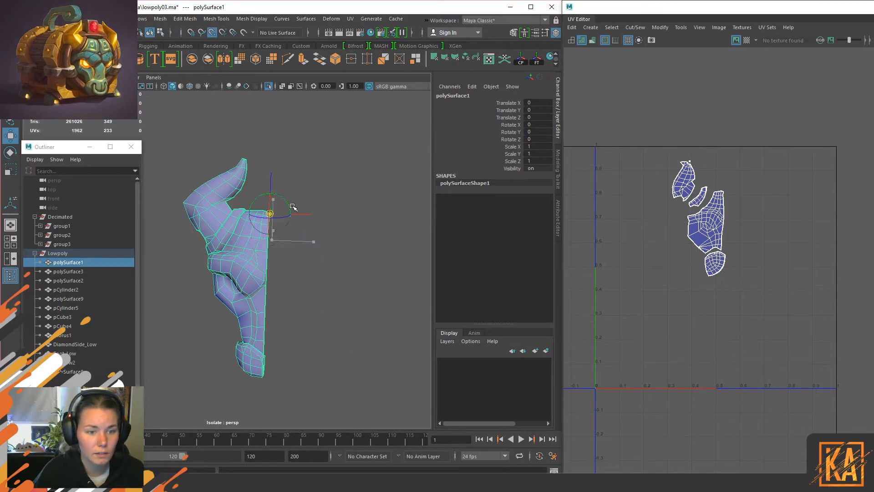
key(ctrl+d)
click(538, 146)
text(-1)
key(Return)
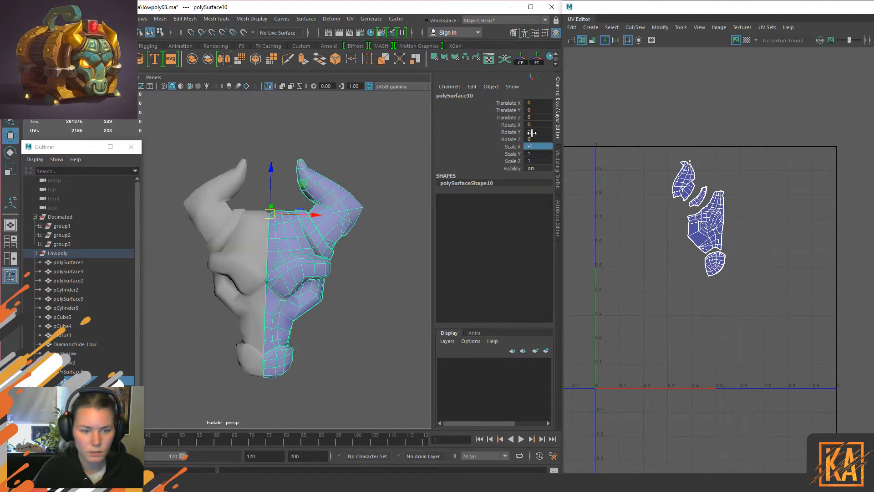
Step: Combine the original and mirrored halves of the bull head into one mesh
shift+click(248, 237)
shift+right_drag(251, 241, 235, 400)
alt+drag(264, 320, 276, 250)
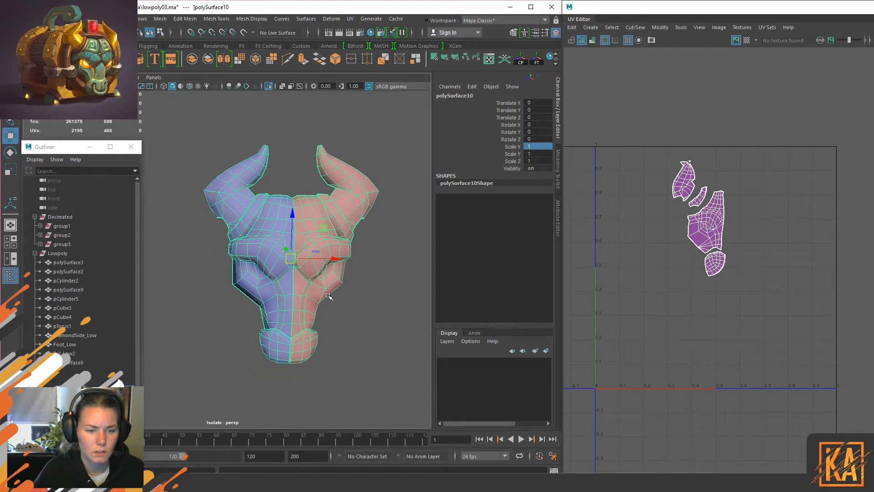
Step: Isolate the high-poly Decimated group and examine its bull head and horns
click(60, 217)
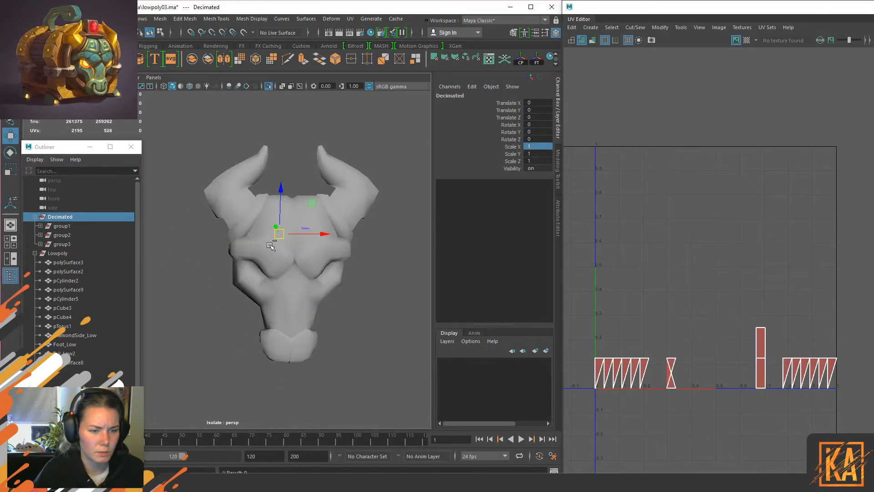
key(ctrl+1)
scroll(220, 155, up, 3)
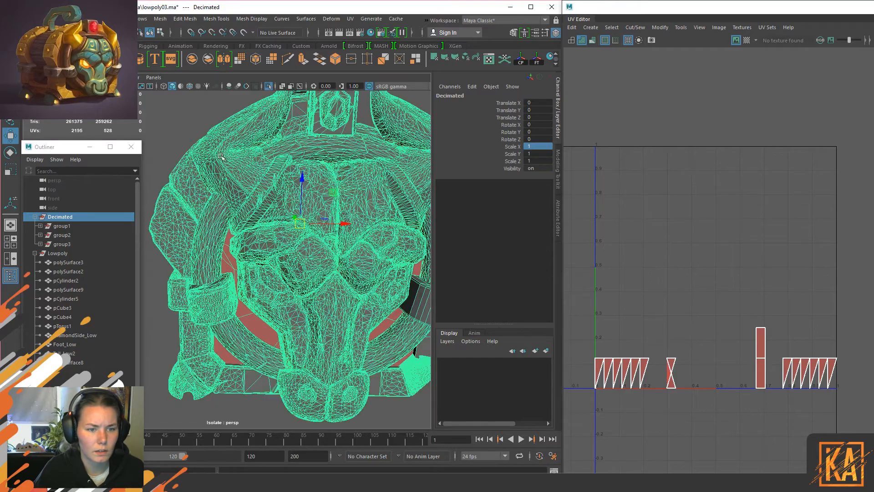
click(205, 110)
scroll(254, 224, up, 3)
alt+middle_drag(255, 220, 279, 218)
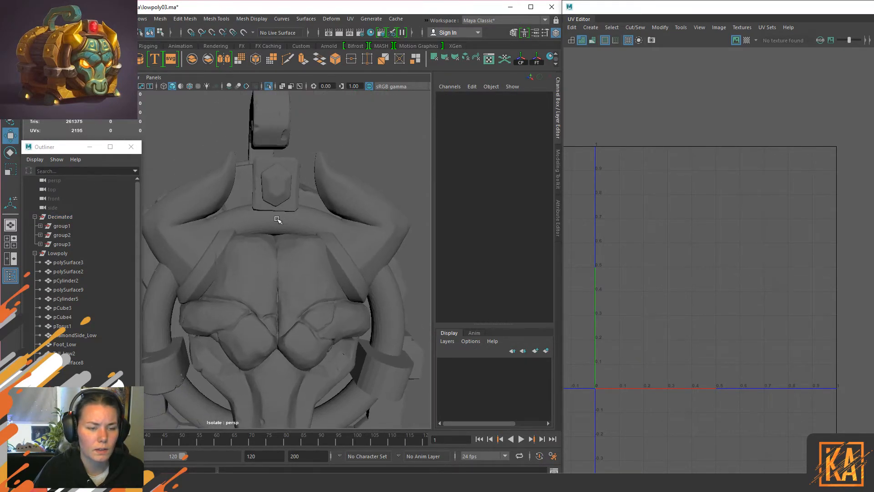
Step: Move the combined bull head into the Lowpoly group, isolate the group again and select the head
click(65, 252)
key(ctrl+1)
key(ctrl+1)
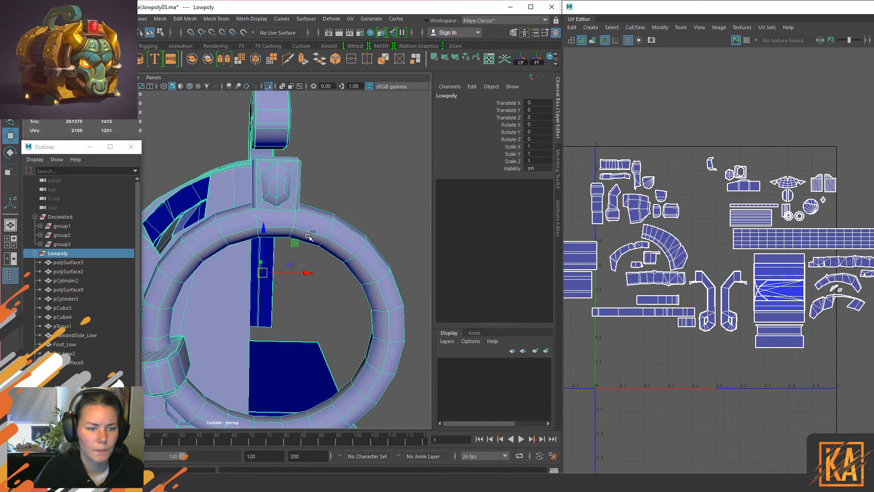
click(60, 390)
middle_drag(59, 390, 59, 257)
click(58, 254)
key(ctrl+1)
key(ctrl+1)
click(368, 192)
alt+middle_drag(367, 239, 368, 211)
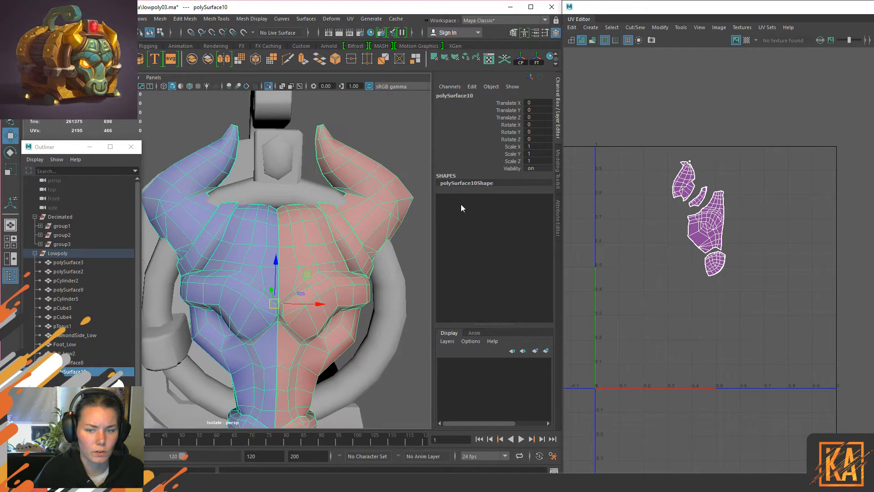
Step: Delete the faces of the horn on the mirrored half of the bull head, keeping the original horn
right_drag(730, 195, 677, 152)
click(685, 184)
alt+drag(325, 243, 181, 217)
scroll(338, 223, up, 3)
key(f)
shift+click(174, 221)
alt+drag(314, 322, 247, 251)
shift+right_click(323, 201)
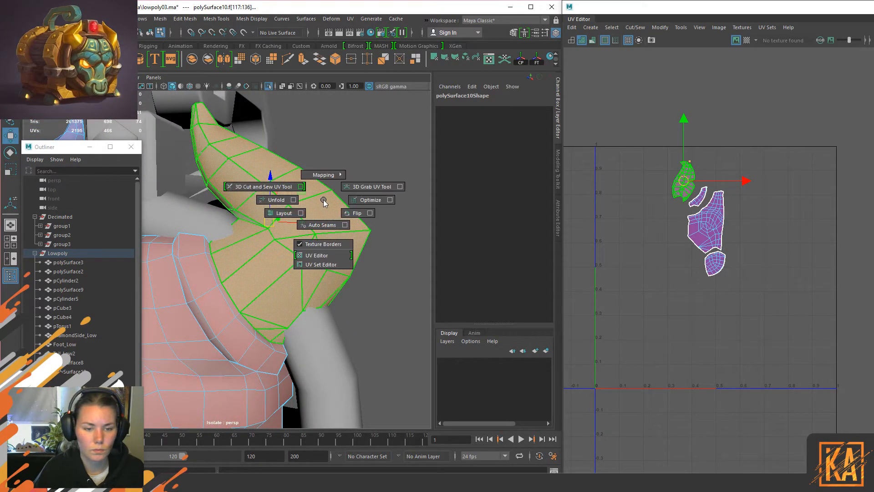
shift+right_click(635, 177)
right_click(634, 176)
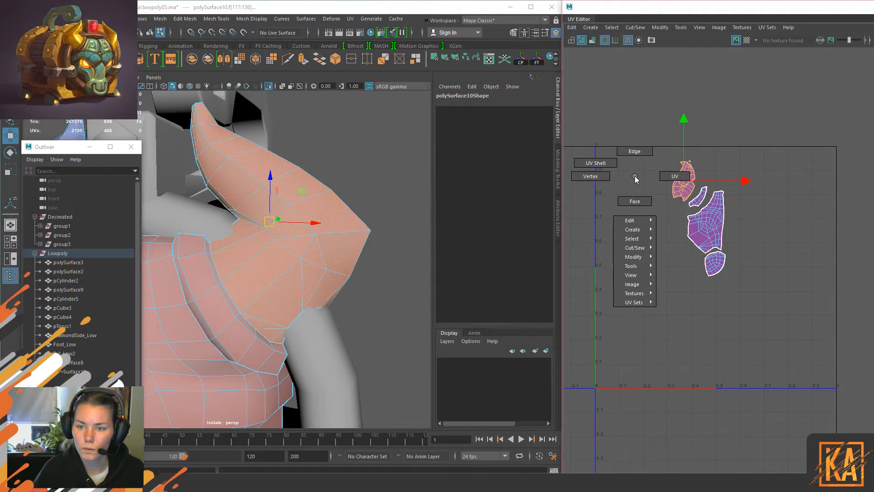
right_drag(635, 177, 637, 202)
scroll(368, 231, down, 3)
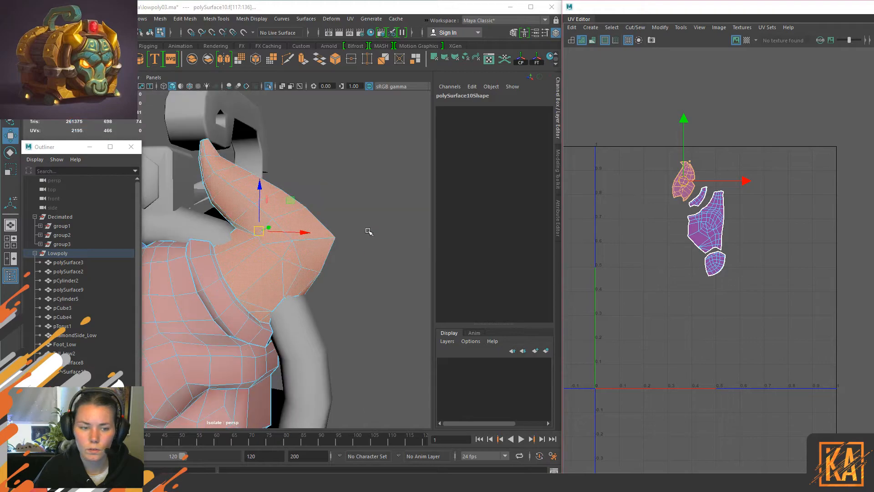
alt+middle_drag(278, 247, 306, 246)
key(Delete)
alt+drag(325, 223, 256, 292)
right_drag(265, 218, 341, 177)
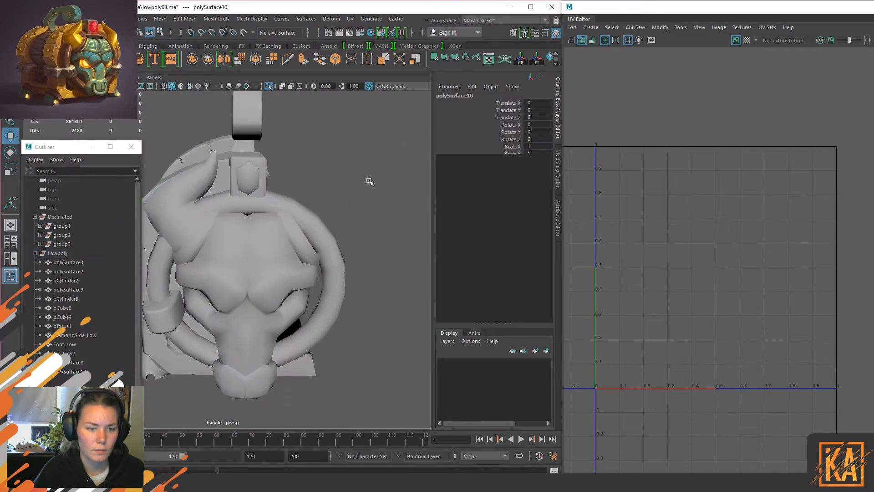
Step: Flip the mirrored face, snout and small curved strip shells horizontally and place them beside their original counterparts
scroll(248, 244, up, 2)
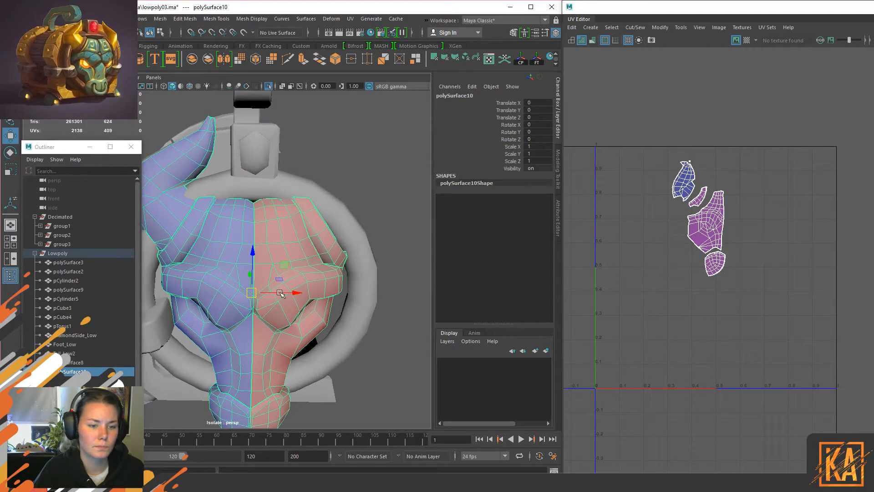
scroll(737, 197, up, 4)
alt+middle_drag(736, 194, 727, 239)
right_drag(726, 220, 694, 204)
click(691, 219)
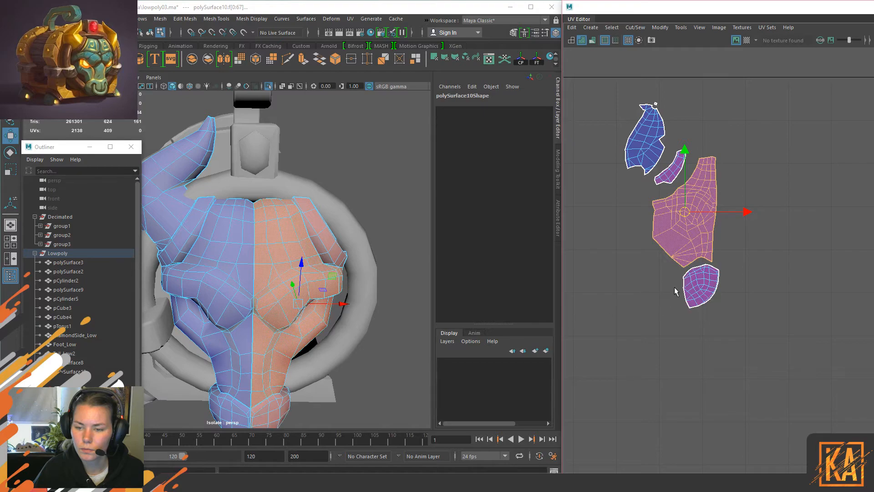
shift+click(692, 280)
shift+click(681, 161)
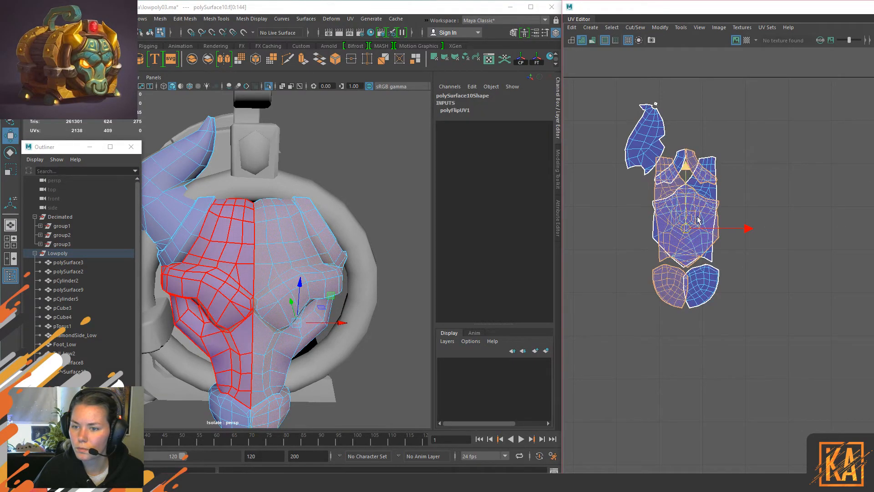
drag(747, 227, 815, 226)
Step: Shift the two snout shells together slightly farther below the two face shells
right_drag(730, 229, 730, 192)
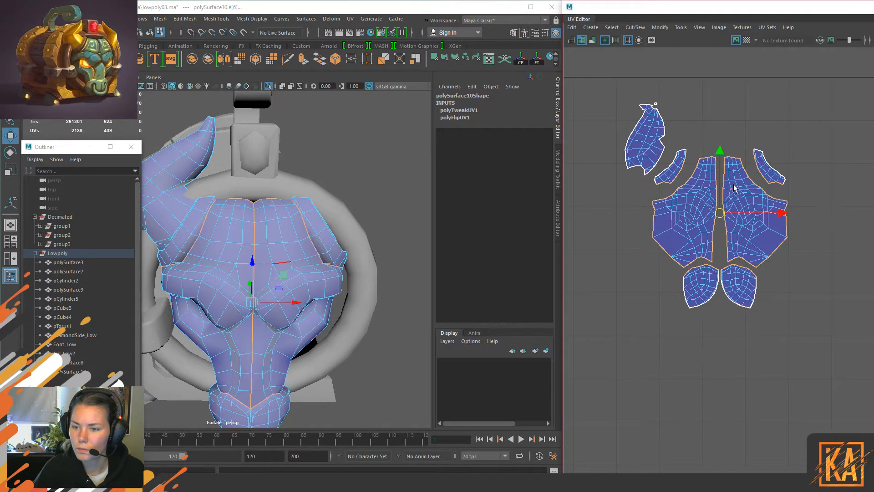
click(734, 321)
right_drag(711, 287, 702, 281)
click(699, 286)
drag(701, 286, 776, 319)
drag(744, 288, 715, 296)
Step: Try to sew the two mirrored face shells together along their facing centre edges
click(751, 219)
scroll(727, 228, up, 3)
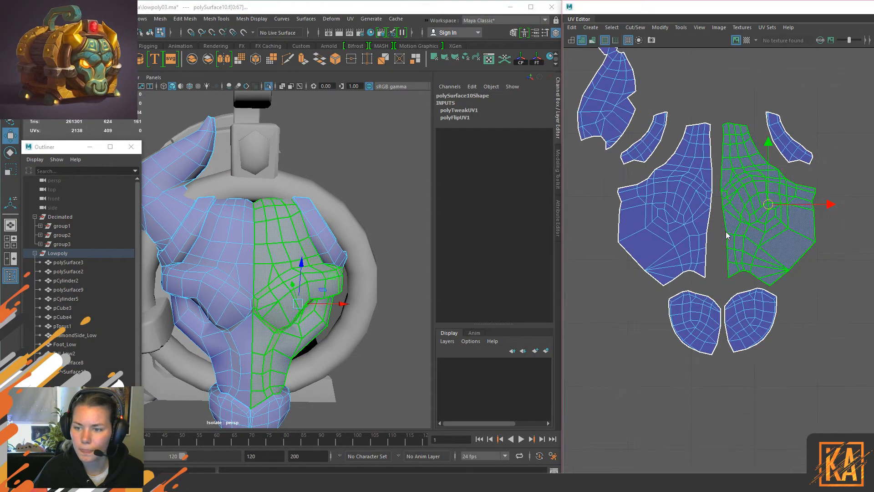
click(713, 272)
click(705, 270)
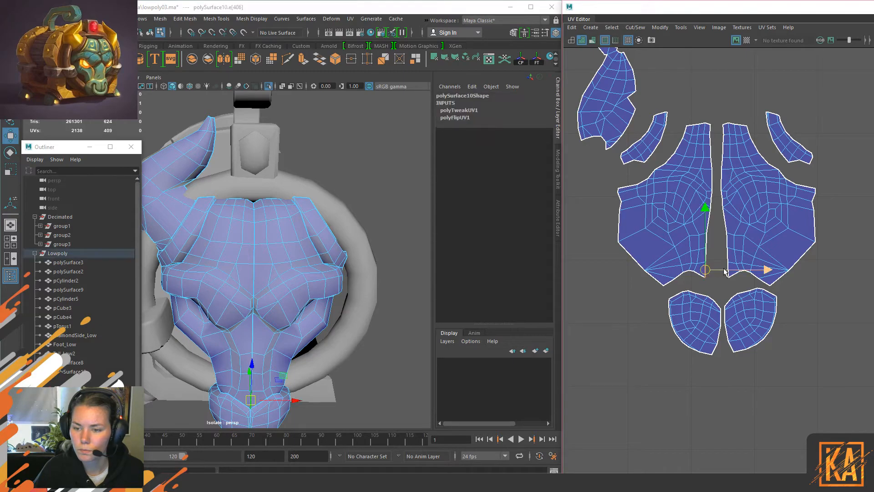
shift+double_click(710, 132)
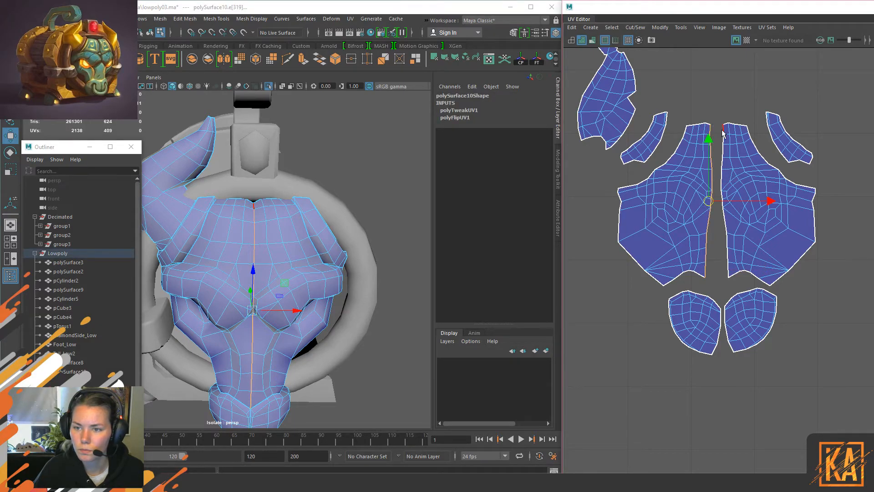
shift+double_click(727, 274)
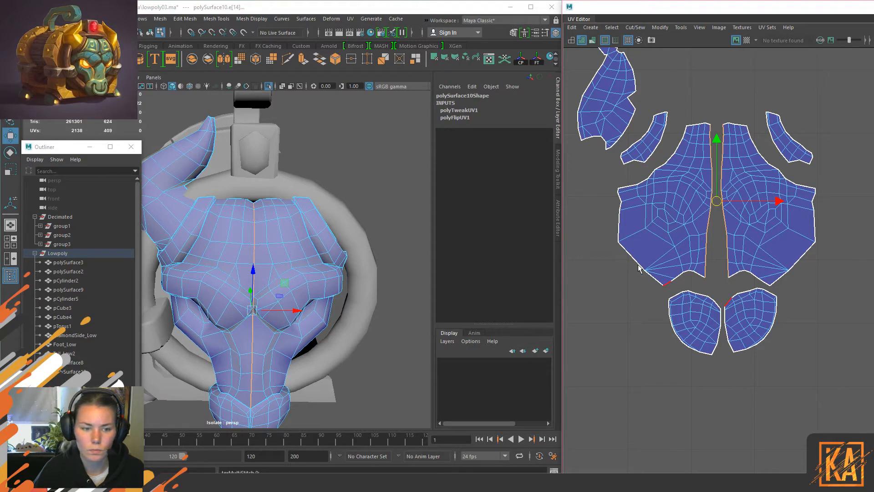
alt+middle_drag(704, 241, 703, 242)
Step: Merge the bull head's coincident vertices along the centre line and delete its construction history
right_drag(279, 231, 314, 175)
key(ctrl+1)
key(ctrl+1)
scroll(274, 220, down, 4)
drag(269, 179, 226, 392)
shift+right_drag(237, 300, 285, 200)
click(284, 206)
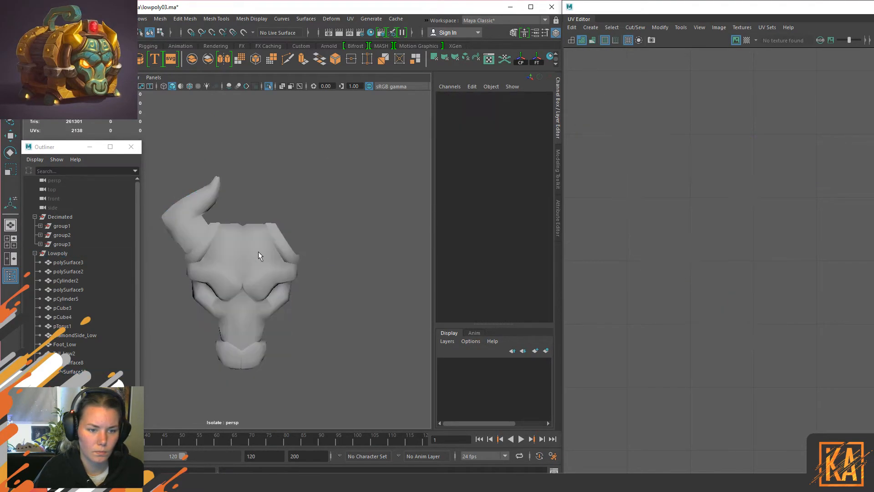
click(253, 257)
key(alt+shift+d)
Step: Move and sew the two face shells into a single shell along the centre seam
scroll(733, 208, up, 2)
right_drag(730, 207, 729, 159)
double_click(717, 130)
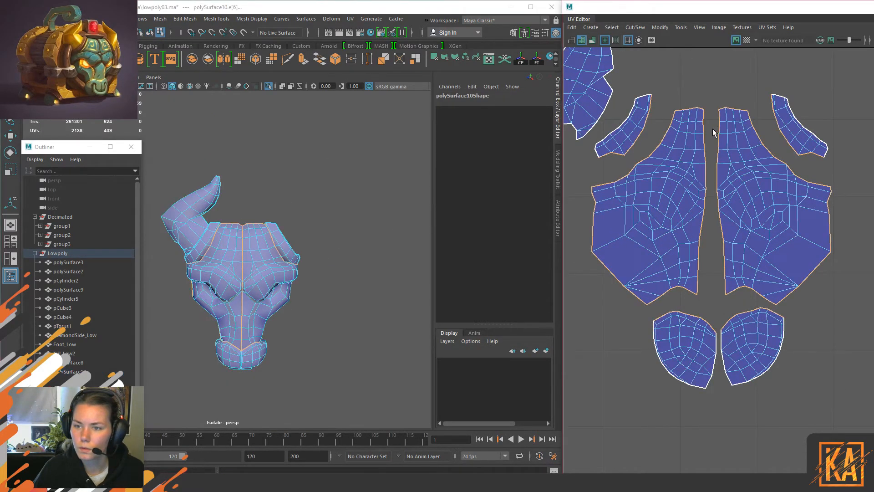
click(709, 129)
click(696, 286)
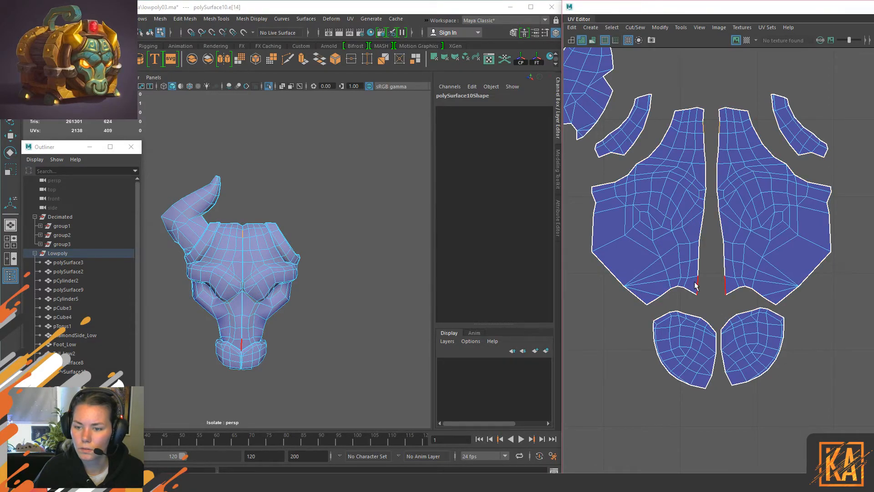
double_click(703, 118)
key(shift+s)
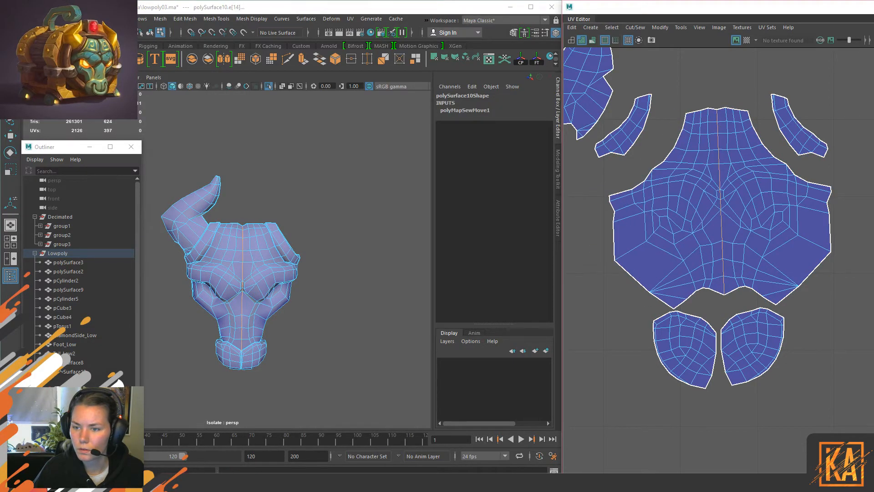
Step: Examine which borders of the two snout shells correspond to the centre line of the snout
right_click(733, 218)
alt+middle_drag(727, 312, 694, 255)
scroll(683, 315, up, 3)
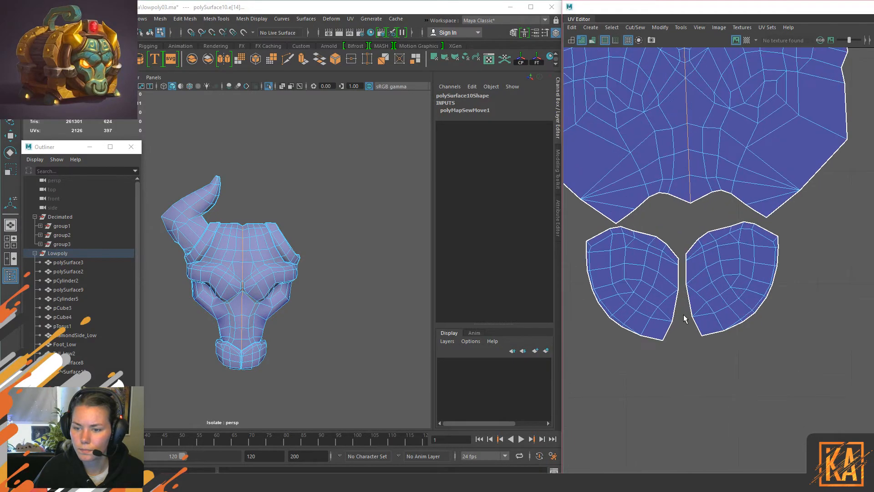
click(679, 263)
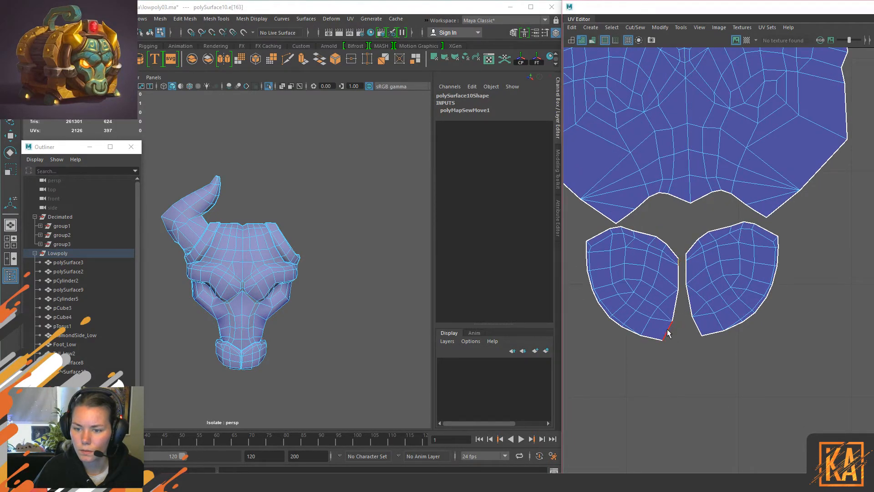
scroll(295, 348, up, 5)
alt+middle_drag(296, 349, 310, 232)
alt+drag(318, 299, 318, 351)
alt+middle_drag(318, 351, 303, 224)
mouse_move(286, 288)
alt+mouse_down()
mouse_move(255, 293)
mouse_move(294, 295)
alt+mouse_up()
double_click(664, 332)
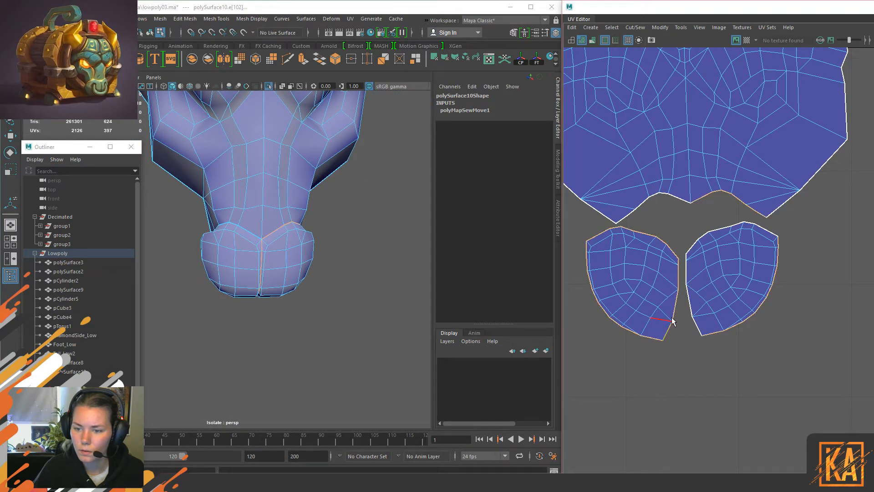
click(678, 263)
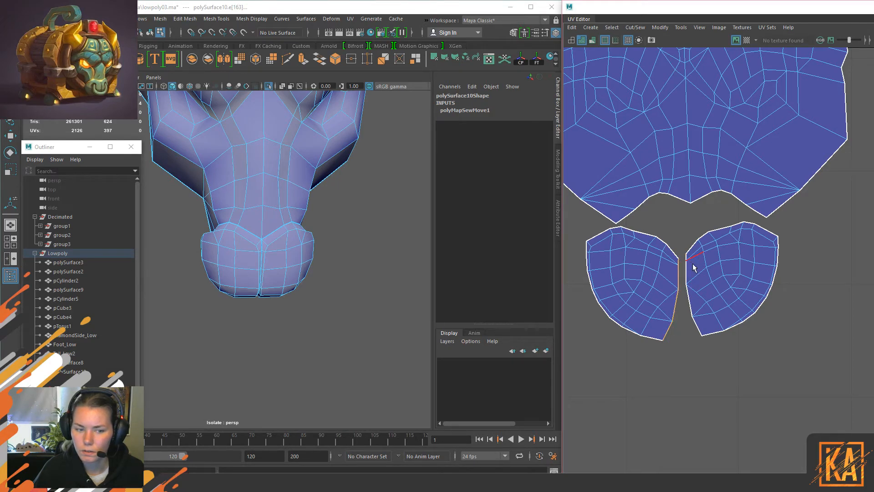
scroll(722, 270, down, 3)
scroll(722, 271, up, 4)
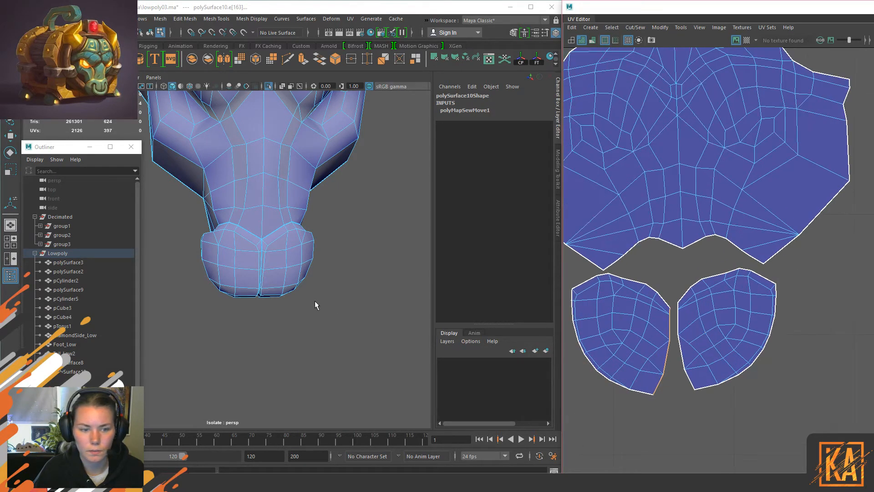
right_drag(659, 302, 659, 261)
Step: Try sewing the two snout shells along their outer curved borders, then undo the sew
click(263, 243)
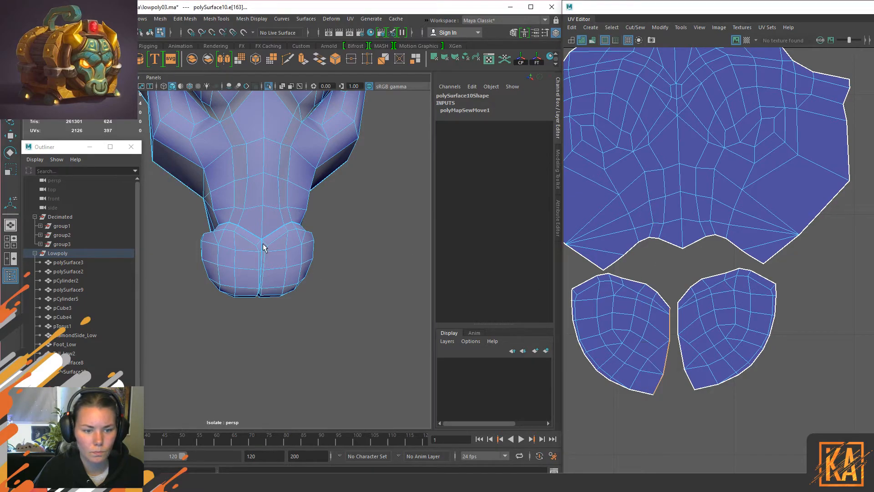
alt+middle_drag(652, 309, 711, 263)
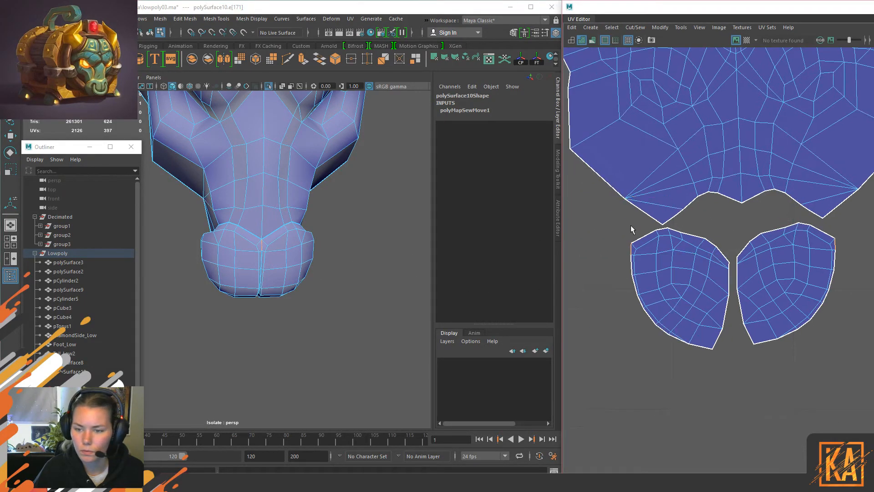
shift+double_click(702, 347)
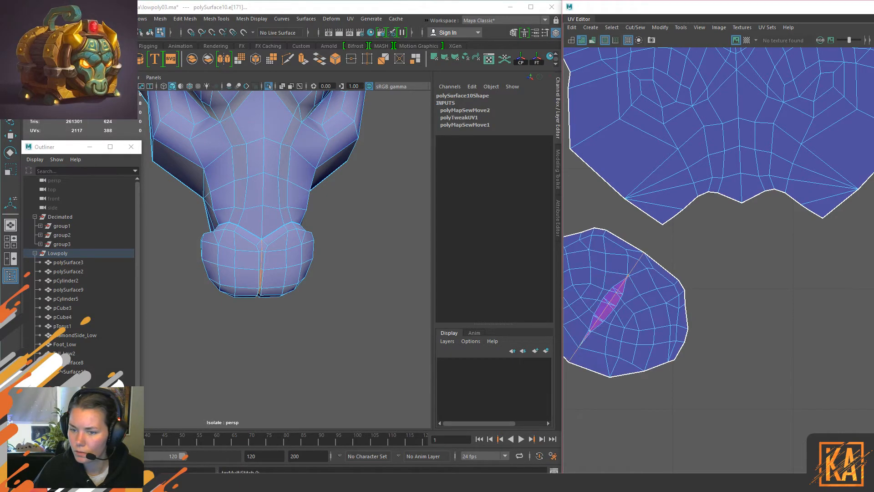
key(ctrl+z)
alt+middle_drag(770, 288, 751, 275)
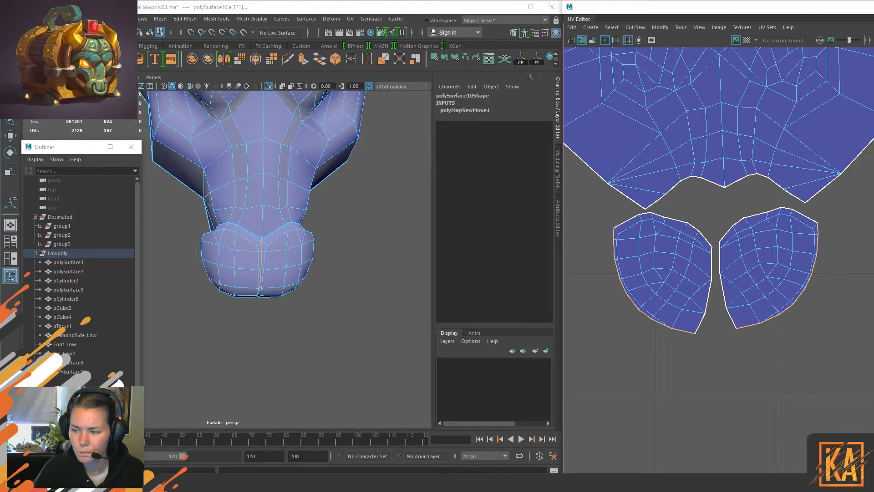
Step: Swap the positions of the two snout shells so their matching curved borders face each other
key(w)
right_drag(754, 261, 774, 279)
click(672, 269)
drag(663, 274, 873, 269)
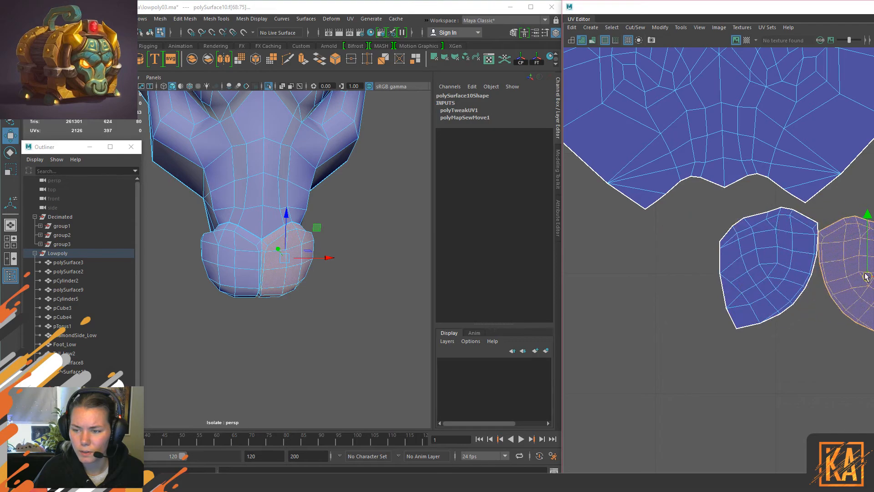
click(789, 269)
drag(768, 267, 688, 257)
click(842, 269)
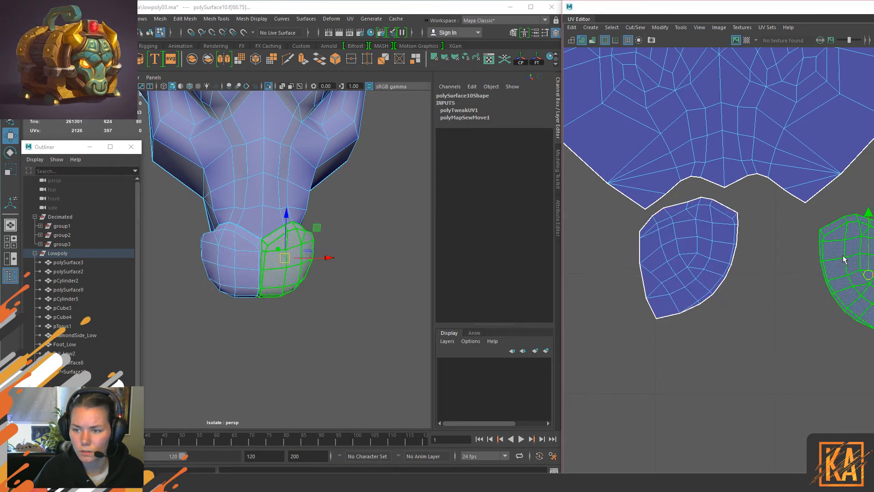
drag(852, 271, 790, 263)
Step: Line up the two swapped snout shells side by side below the face shell
alt+drag(293, 313, 298, 232)
alt+drag(291, 314, 295, 320)
scroll(672, 299, down, 3)
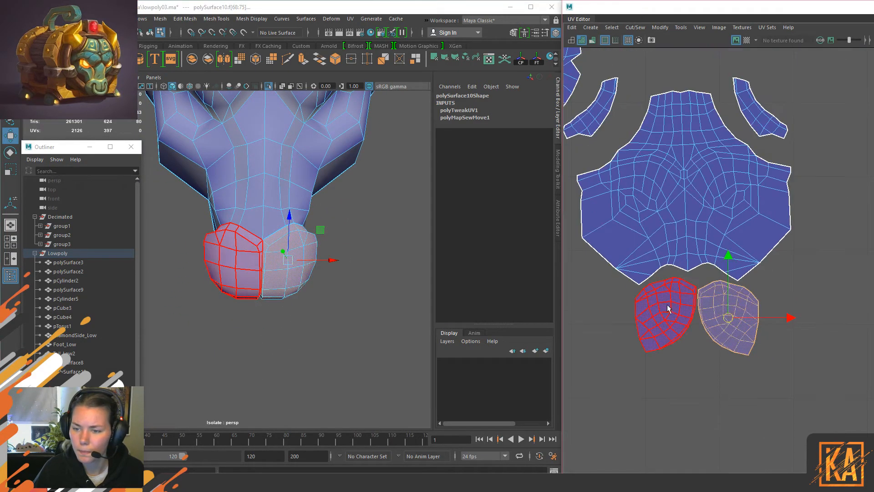
click(660, 318)
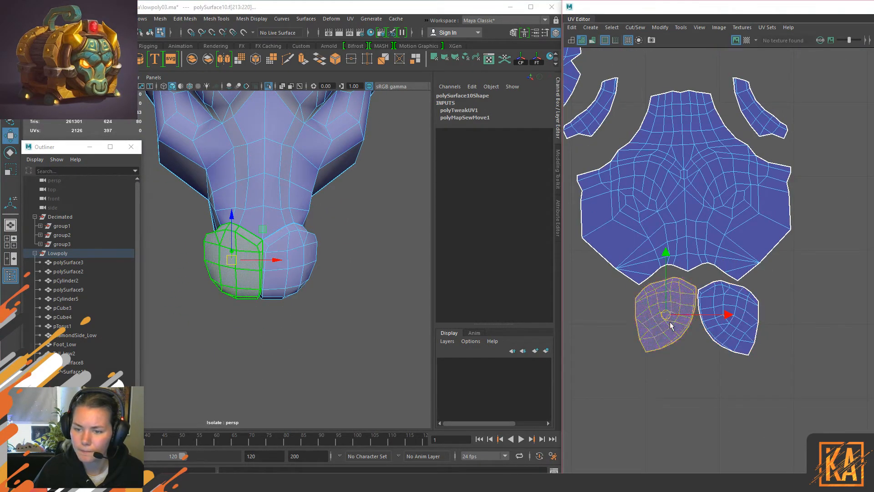
click(723, 314)
Step: Move the two curved strip shells and the horn shell closer to the face shell
alt+middle_drag(681, 177, 712, 249)
click(624, 196)
drag(624, 185, 638, 202)
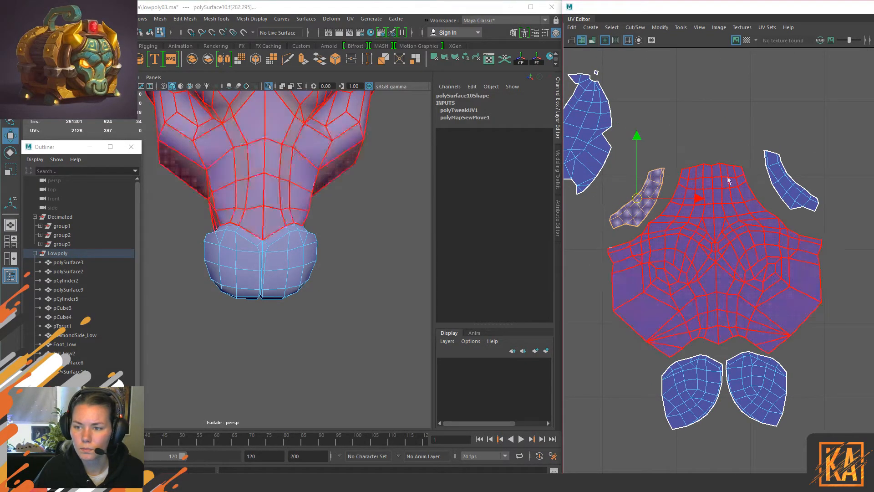
click(784, 195)
mouse_move(786, 182)
mouse_down()
mouse_move(786, 199)
mouse_move(784, 192)
mouse_up()
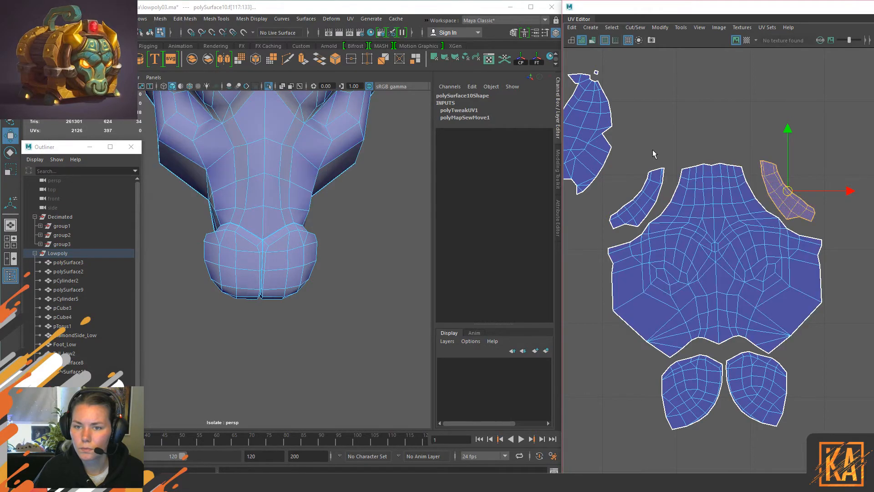
alt+middle_drag(656, 129, 717, 182)
drag(712, 108, 666, 190)
scroll(719, 291, down, 3)
alt+middle_drag(752, 271, 692, 257)
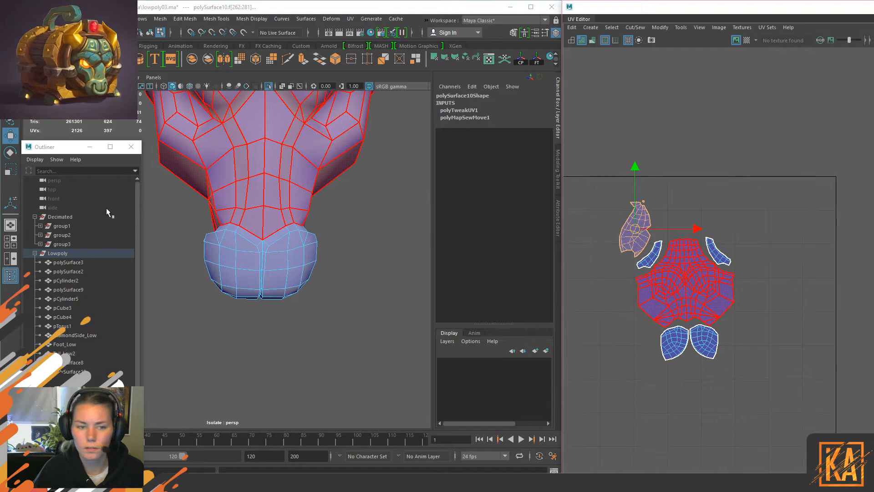
Step: Show the UVs of the whole Lowpoly group and move the overlapping rectangular Foot_Low shells above the UV tile
click(63, 253)
alt+middle_drag(704, 333, 704, 311)
right_drag(648, 203, 626, 187)
click(634, 210)
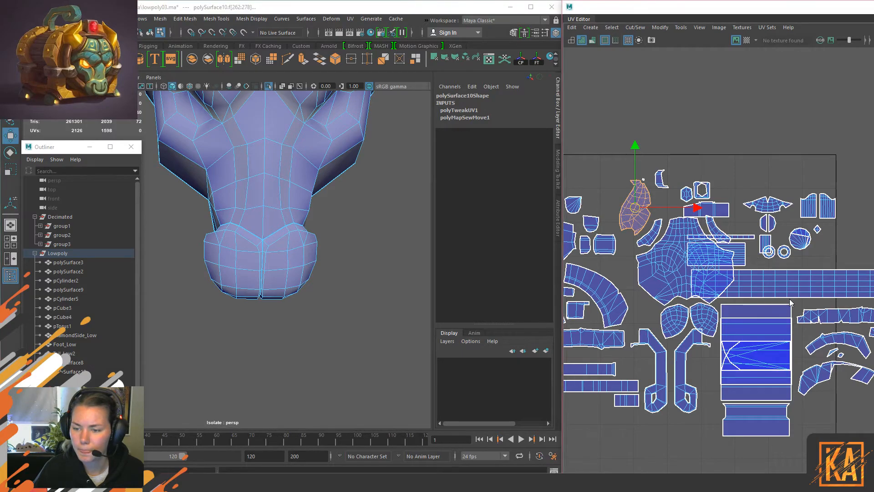
click(746, 284)
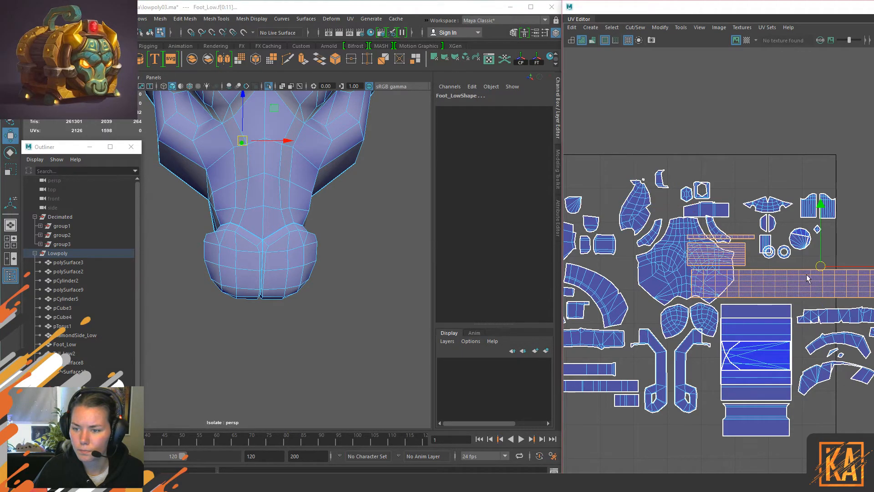
scroll(815, 269, down, 2)
drag(814, 268, 814, 171)
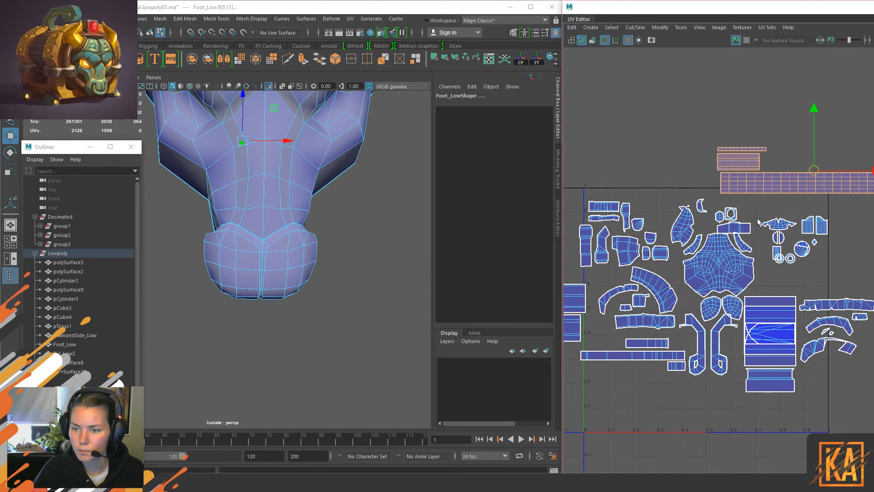
click(727, 226)
click(716, 197)
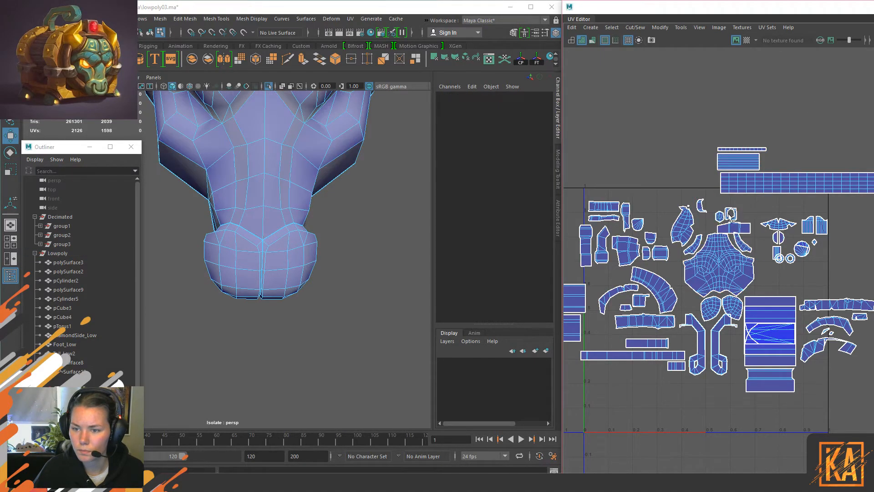
click(730, 213)
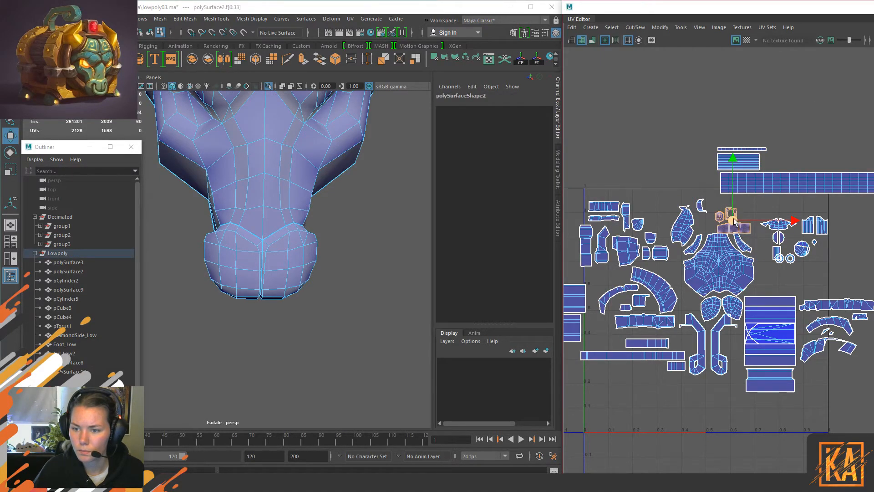
click(776, 273)
Step: Return to object selection, leave the bull head isolation and isolate the whole Lowpoly group
right_drag(252, 178, 328, 146)
scroll(296, 221, down, 3)
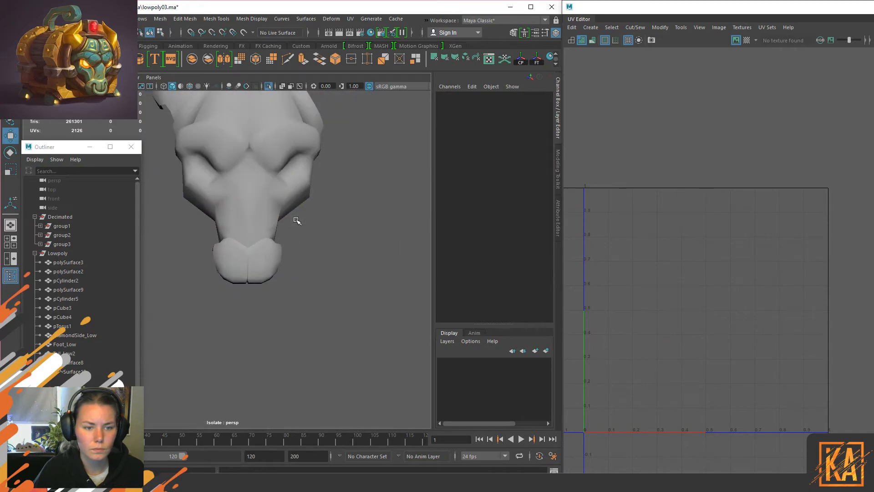
click(250, 220)
key(ctrl+1)
scroll(251, 220, down, 4)
click(72, 260)
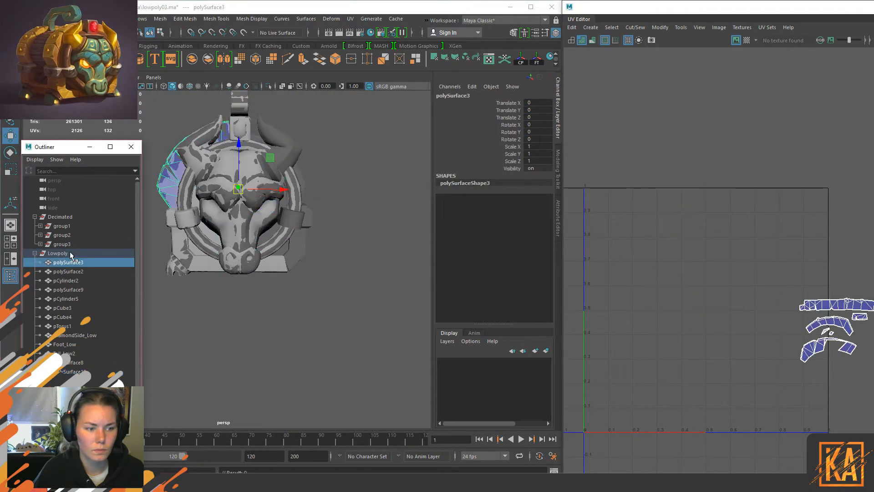
click(70, 252)
key(ctrl+1)
click(159, 248)
Step: Select the chest body and the flat panel behind the bull head to examine which UV shells they use
alt+middle_drag(242, 216, 275, 277)
alt+drag(275, 277, 273, 227)
click(251, 227)
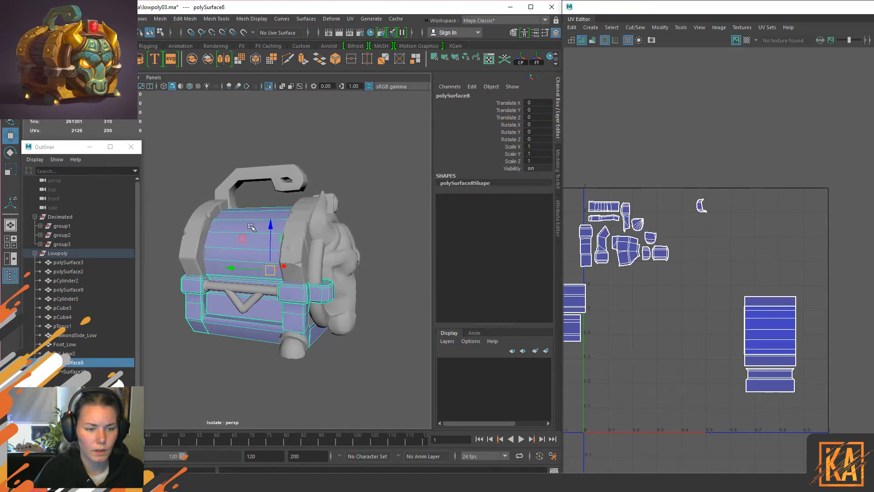
alt+drag(297, 344, 318, 339)
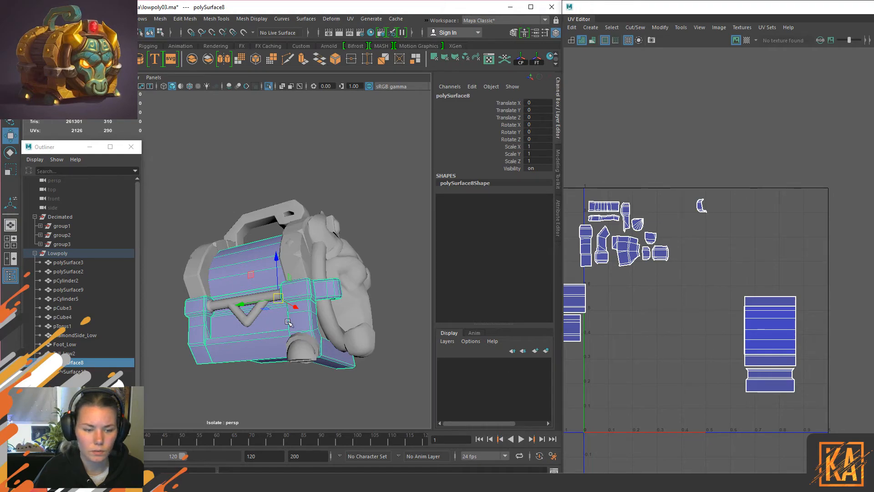
alt+drag(219, 322, 293, 310)
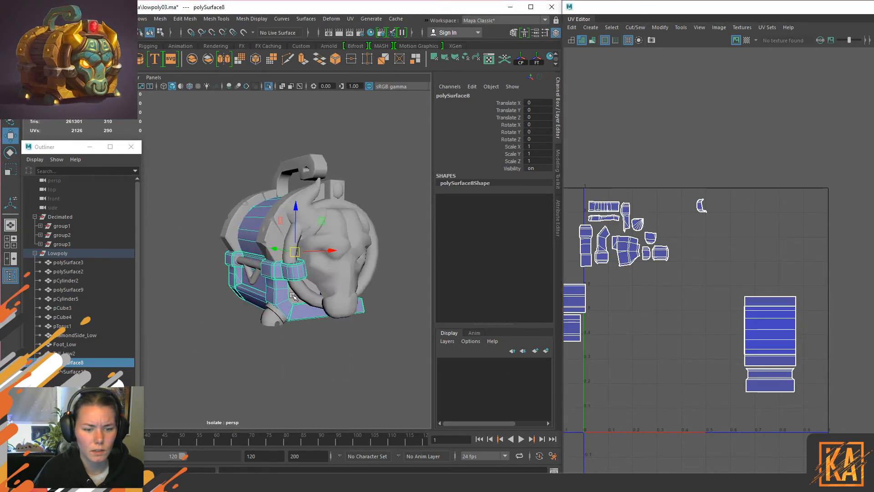
click(295, 299)
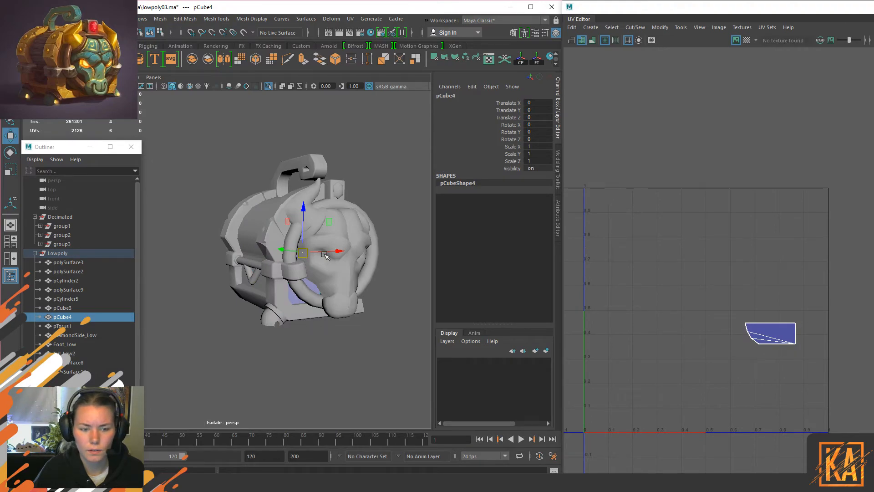
Step: Isolate the whole Lowpoly group again and examine how the flat panel sits behind the bull head
alt+drag(312, 313, 354, 268)
key(ctrl+1)
key(ctrl+1)
key(ctrl+1)
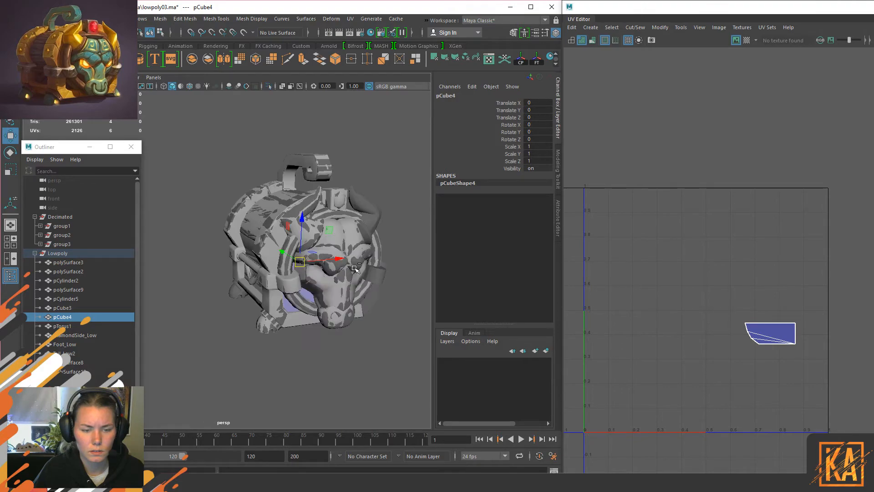
click(73, 252)
alt+drag(273, 257, 237, 289)
alt+middle_drag(236, 288, 307, 284)
alt+drag(307, 284, 235, 280)
alt+drag(353, 272, 85, 282)
key(ctrl+1)
key(ctrl+1)
key(ctrl+1)
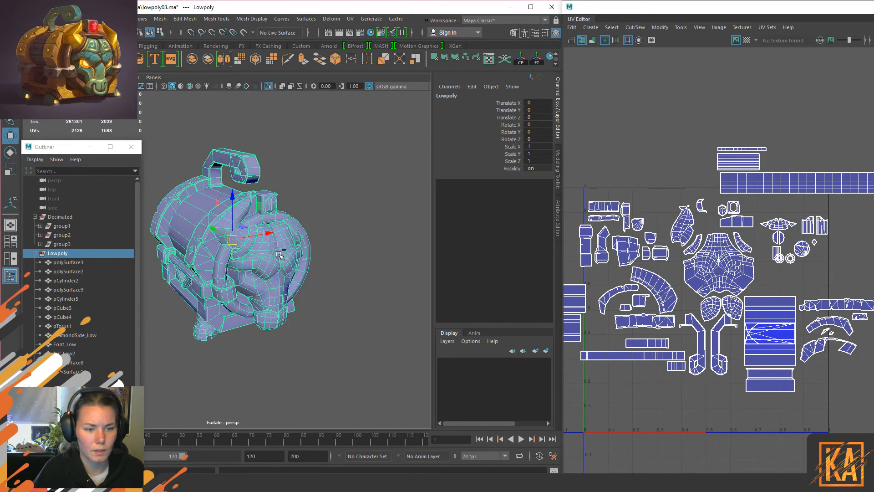
Step: Select the flat half panel behind the bull head and isolate it on its own
alt+drag(299, 261, 268, 229)
alt+middle_drag(268, 230, 302, 210)
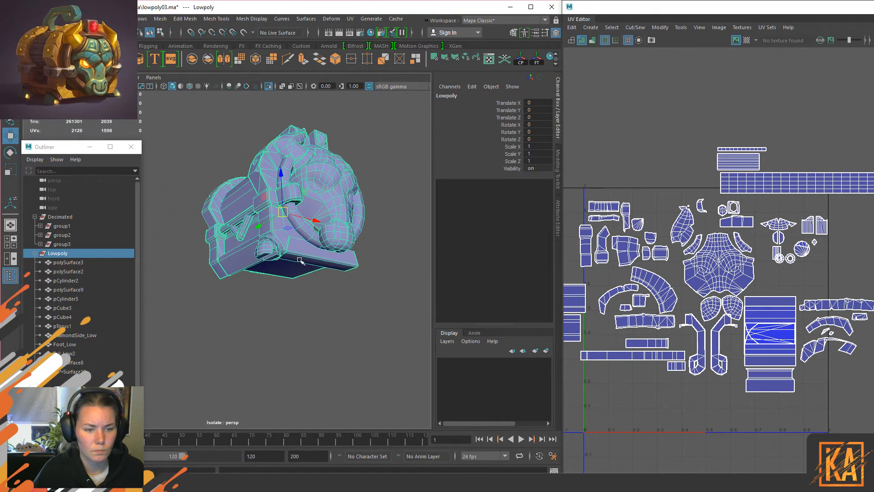
alt+right_drag(254, 246, 296, 256)
alt+drag(296, 255, 254, 297)
click(288, 269)
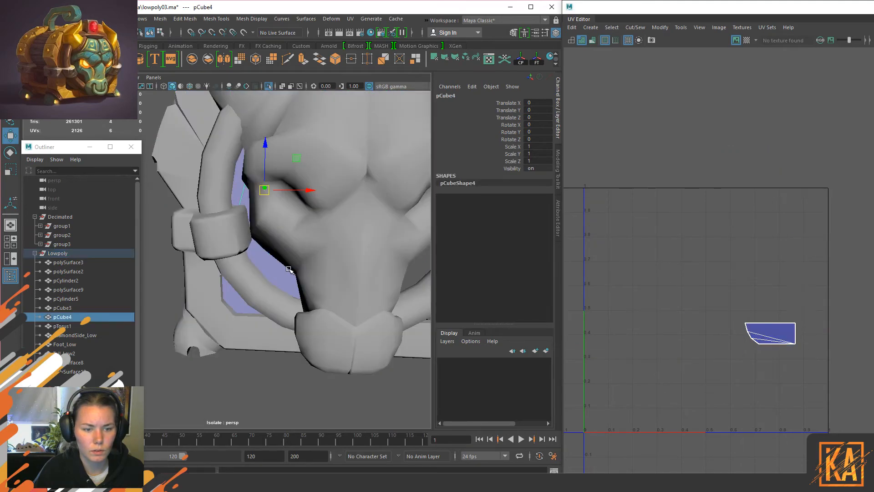
key(ctrl+1)
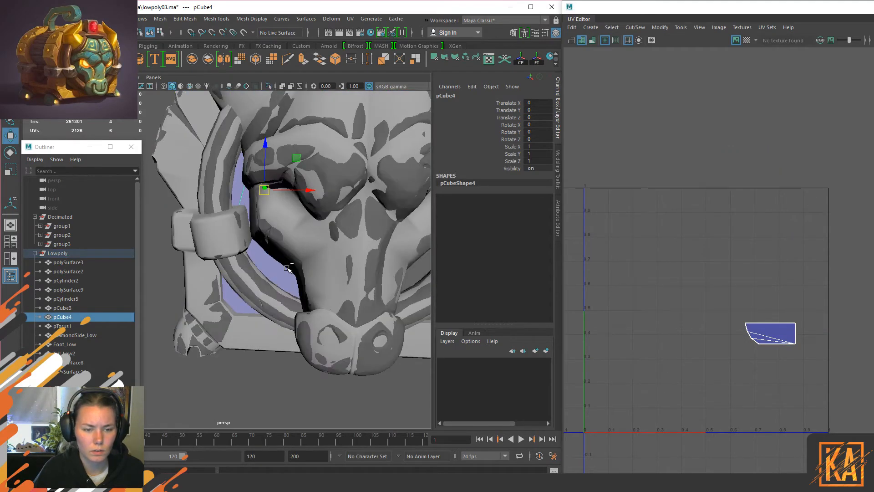
key(ctrl+1)
alt+drag(285, 245, 326, 250)
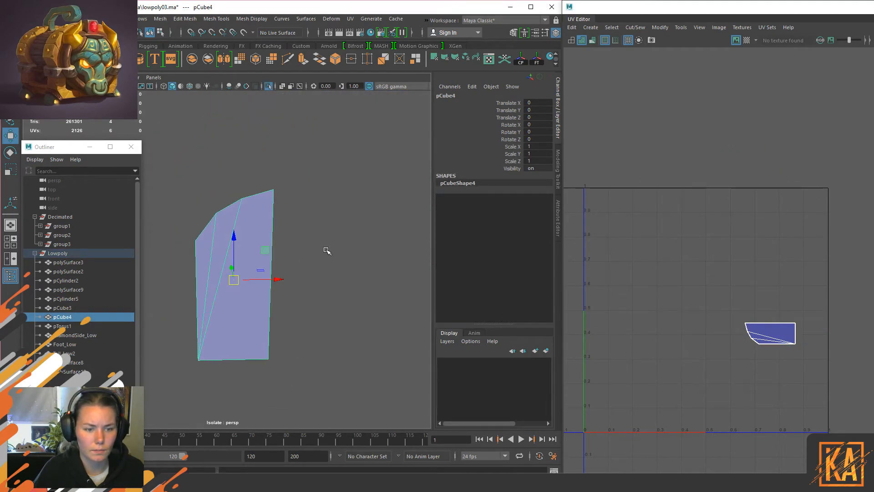
Step: Duplicate the half panel, snap the copy's pivot to the lower corner of the centre edge, and mirror it with Scale X -1
key(ctrl+d)
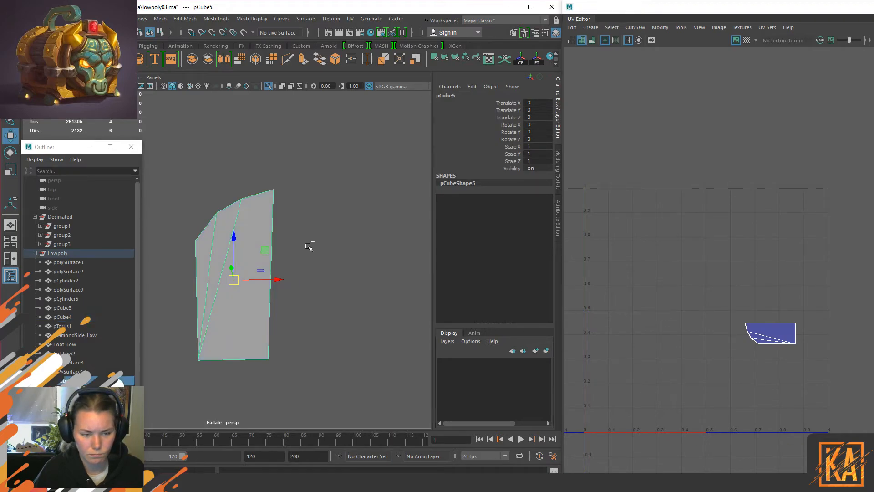
key(d)
key(v)
middle_drag(295, 333, 280, 362)
scroll(282, 362, down, 2)
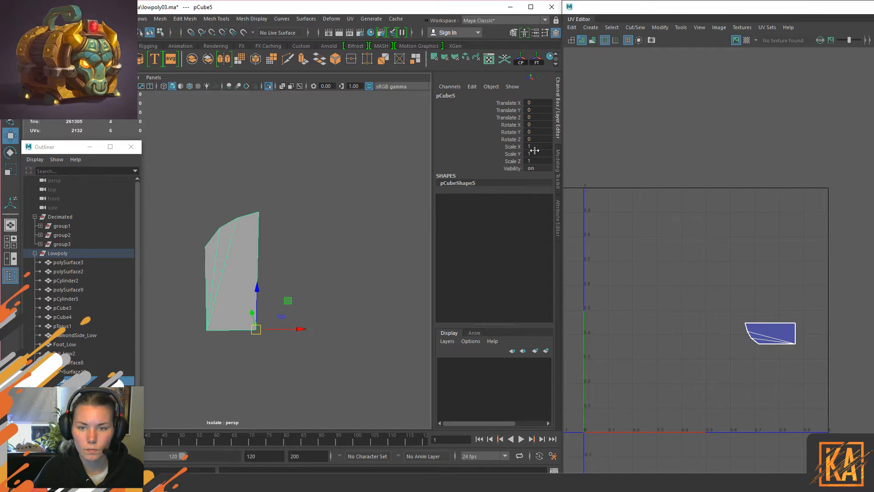
text(-1)
key(Return)
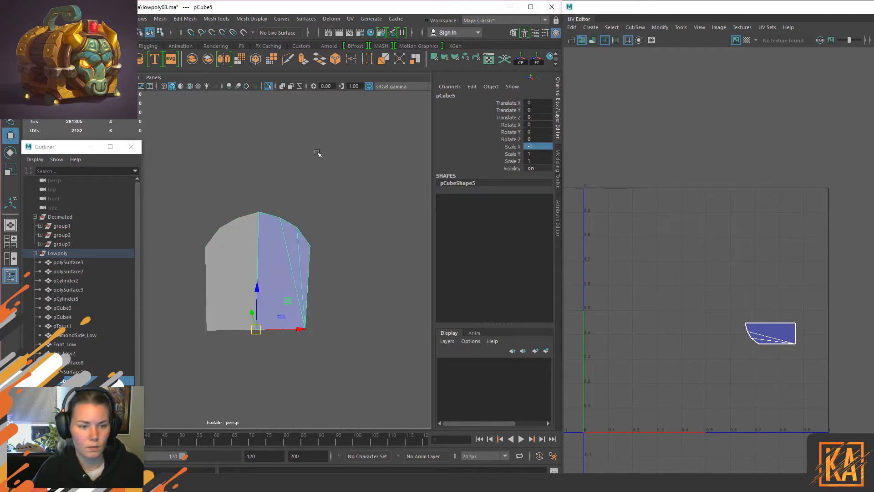
Step: Combine the two panel halves into one mesh and merge the vertices along the centre seam
right_drag(243, 262, 312, 433)
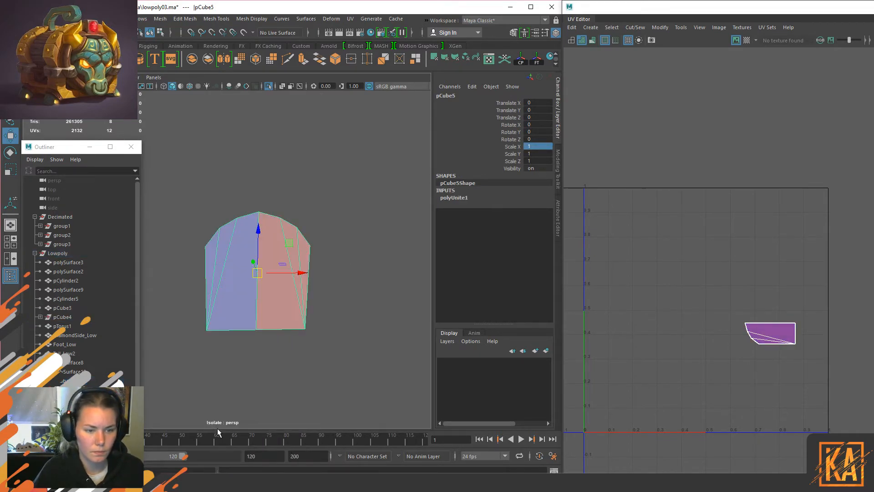
right_drag(274, 247, 237, 246)
drag(226, 137, 278, 368)
shift+right_drag(259, 286, 320, 188)
key(w)
alt+drag(243, 276, 262, 271)
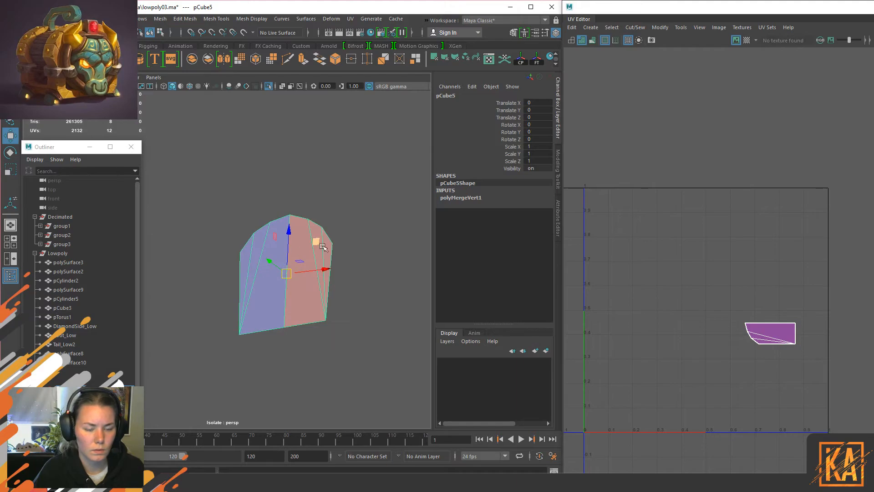
Step: Examine the panel's UV shell among all Lowpoly shells, then isolate the combined panel again
key(ctrl+1)
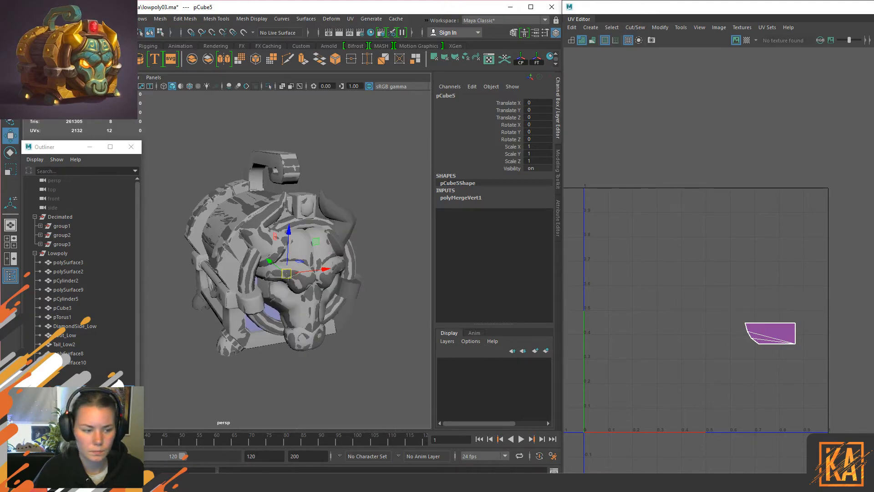
click(70, 252)
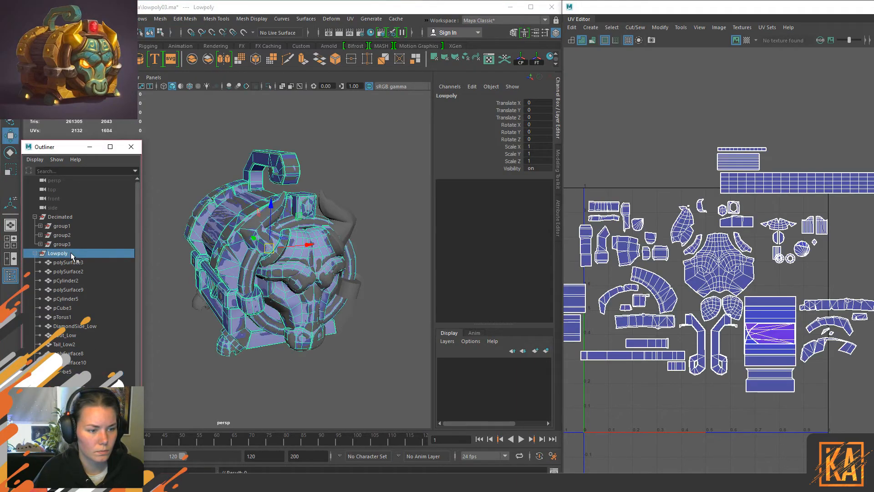
scroll(789, 309, up, 5)
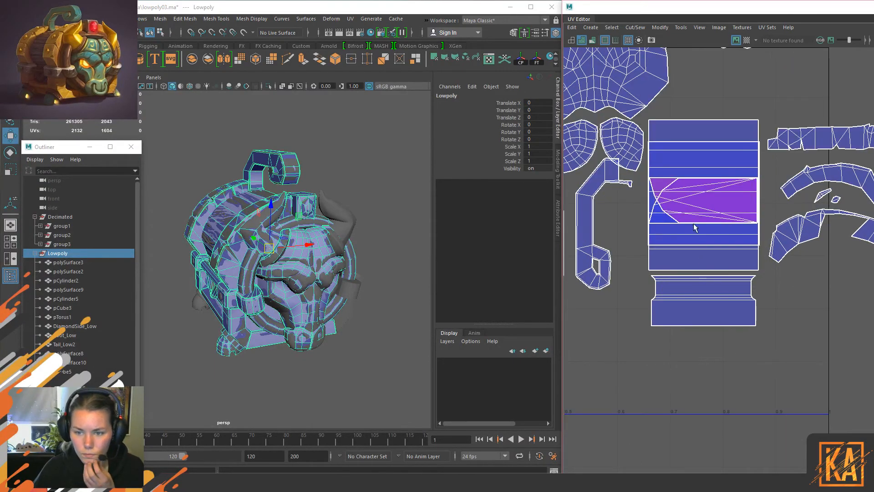
click(255, 329)
key(ctrl+1)
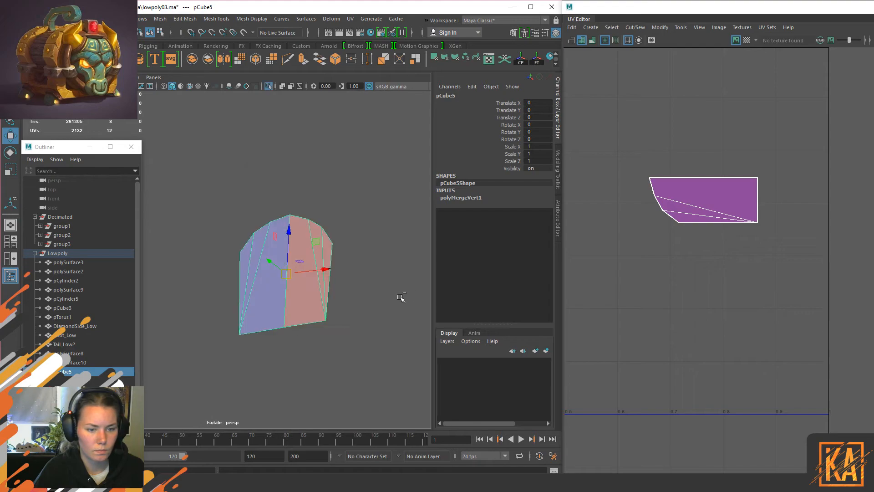
Step: Move the mirrored half's UV shell above the original one and flip it so their centre edges face each other
click(706, 221)
click(702, 221)
drag(694, 201, 695, 150)
alt+middle_drag(694, 210, 677, 258)
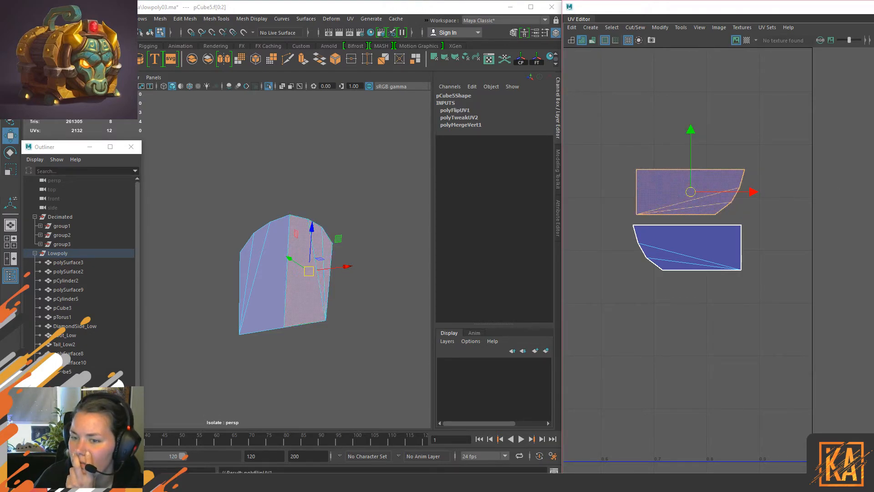
key(g)
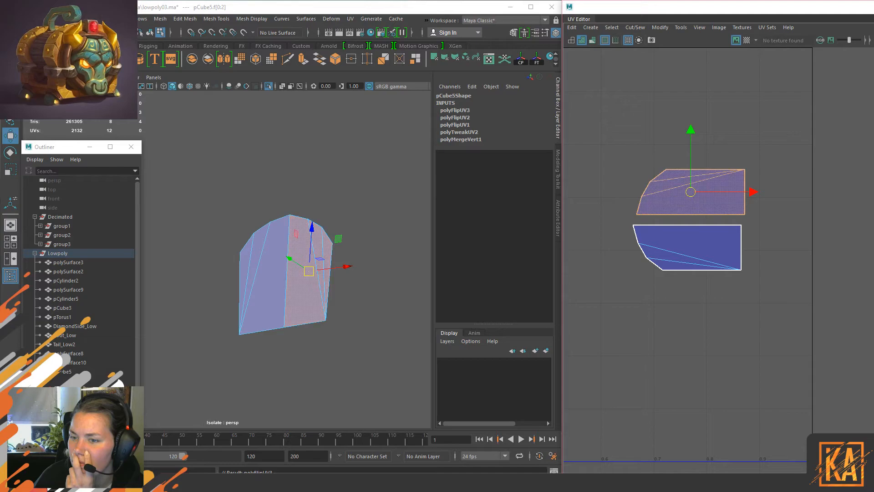
Step: Sew the panel's two UV shells together along the centre edge and reselect the panel as an object
key(F10)
click(697, 217)
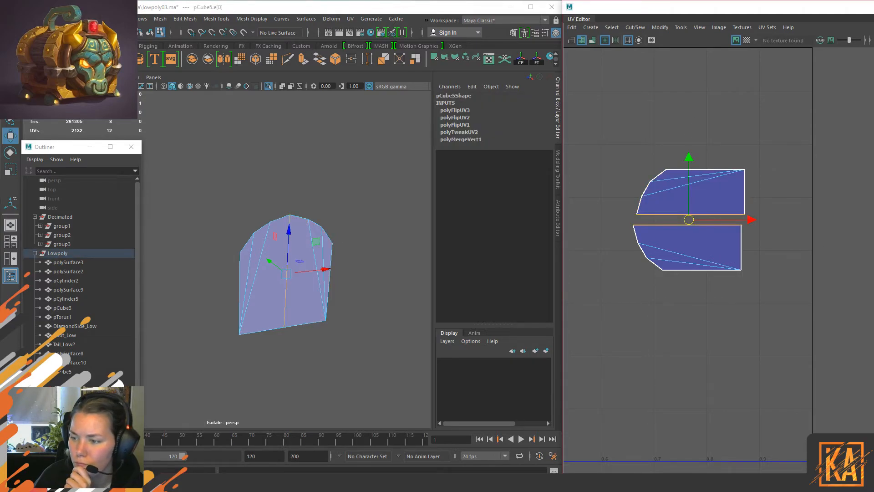
drag(814, 354, 601, 124)
right_drag(302, 243, 382, 146)
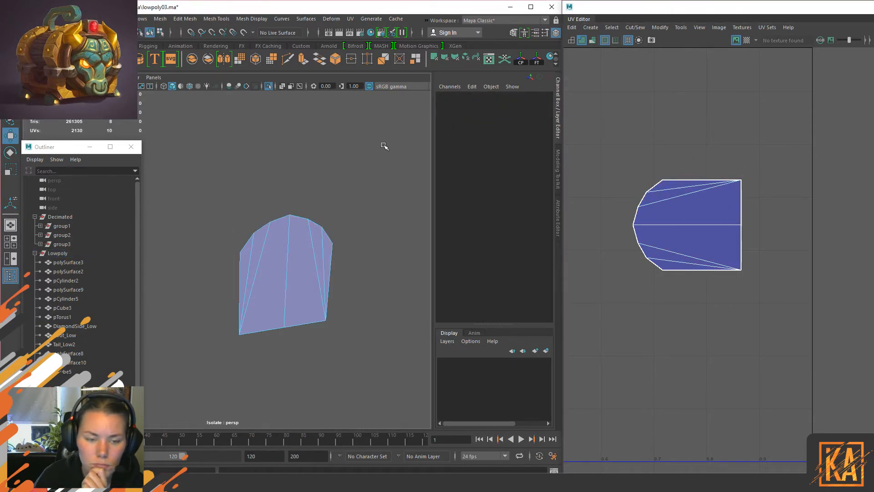
click(327, 180)
click(270, 290)
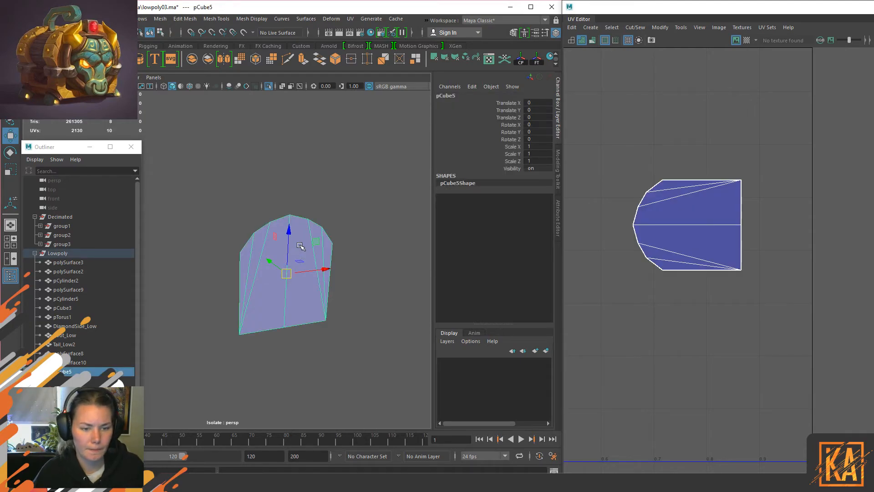
Step: Weld the panel's bottom centre vertex onto its lower left corner vertex with the Target Weld tool
key(F9)
click(283, 327)
shift+right_drag(285, 199, 283, 245)
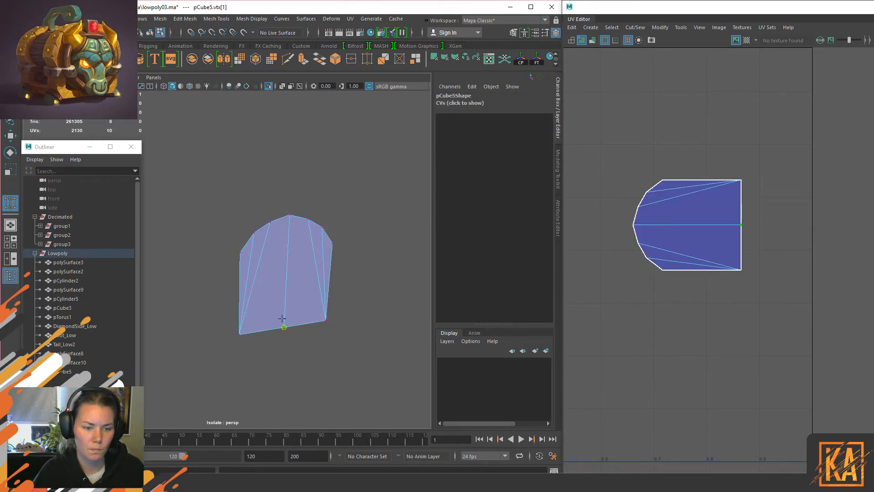
drag(283, 327, 240, 334)
right_drag(266, 222, 344, 180)
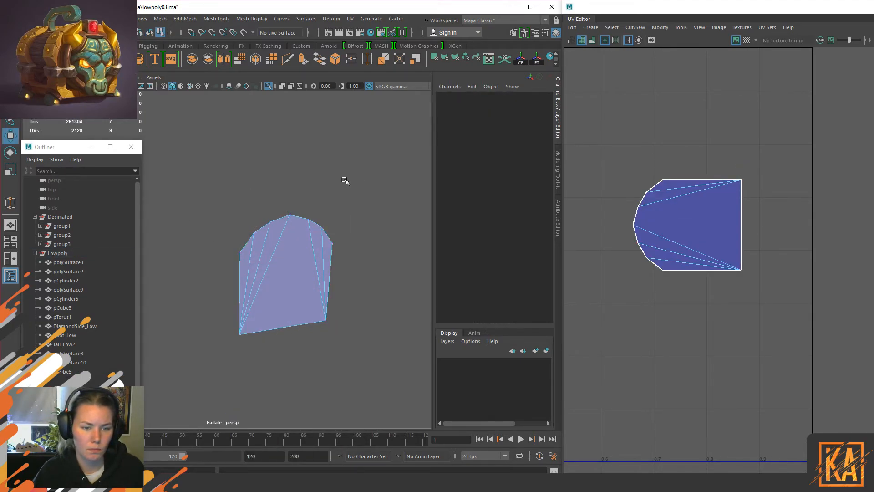
Step: Return the panel to object selection, leave its isolation, and isolate the whole Lowpoly group with its UVs shown
click(274, 242)
right_drag(274, 242, 373, 127)
key(ctrl+1)
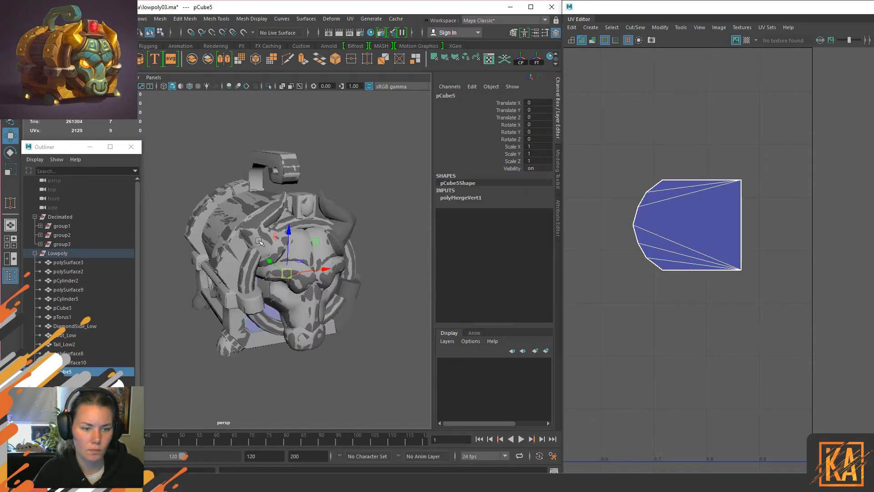
click(75, 251)
alt+drag(364, 251, 309, 277)
alt+middle_drag(652, 226, 712, 277)
alt+drag(273, 255, 310, 246)
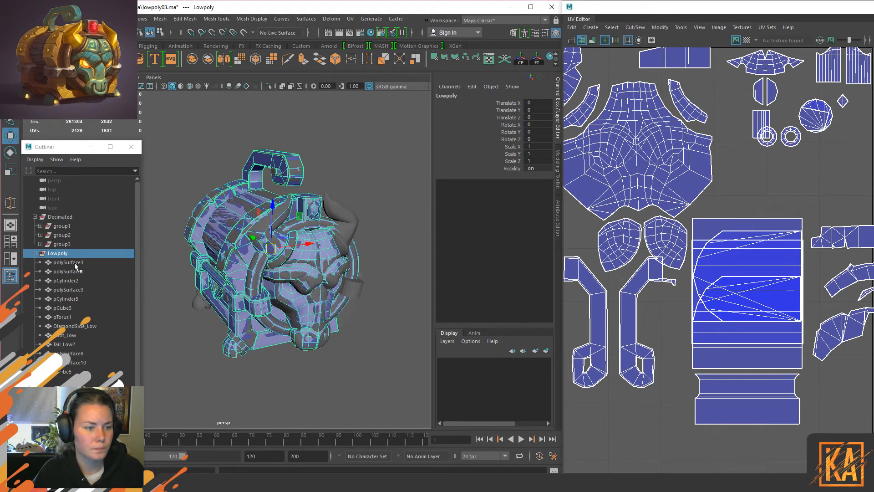
key(ctrl+1)
Step: Duplicate the arched trim at the rear of the lid and move the copy's pivot to the trim's centre end
alt+drag(203, 273, 346, 238)
click(220, 203)
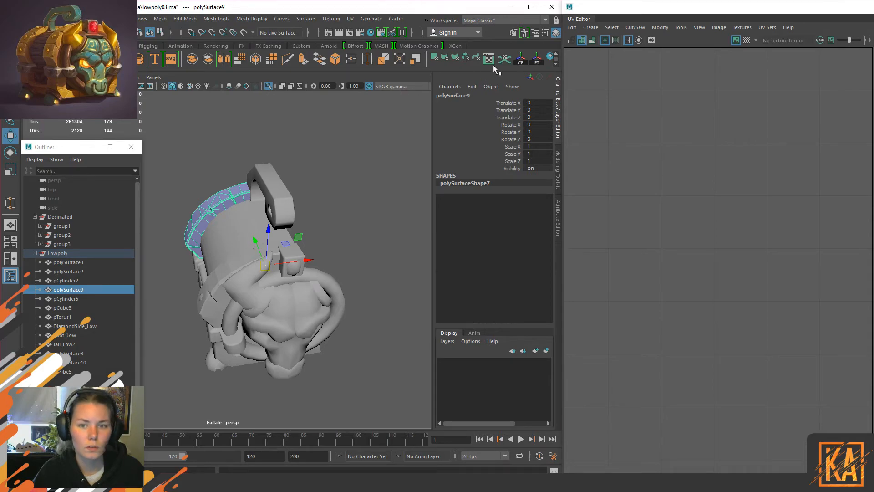
click(537, 60)
drag(254, 240, 317, 294)
key(ctrl+z)
key(d)
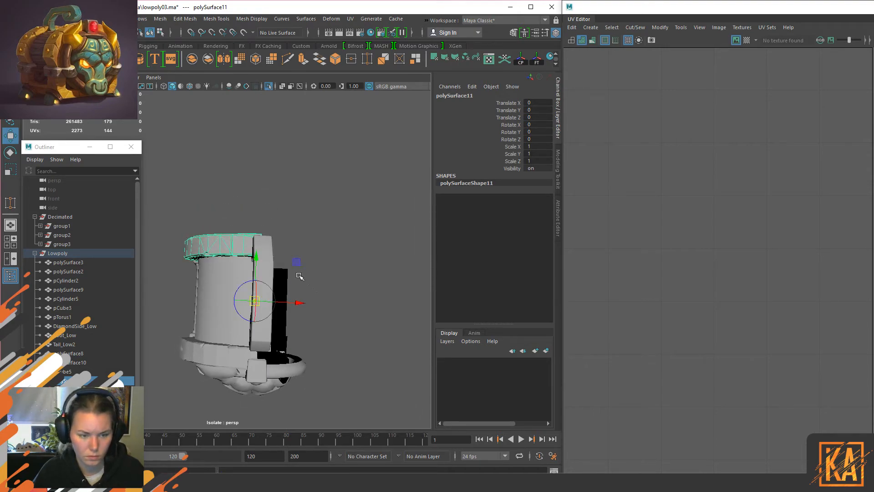
drag(256, 262, 260, 242)
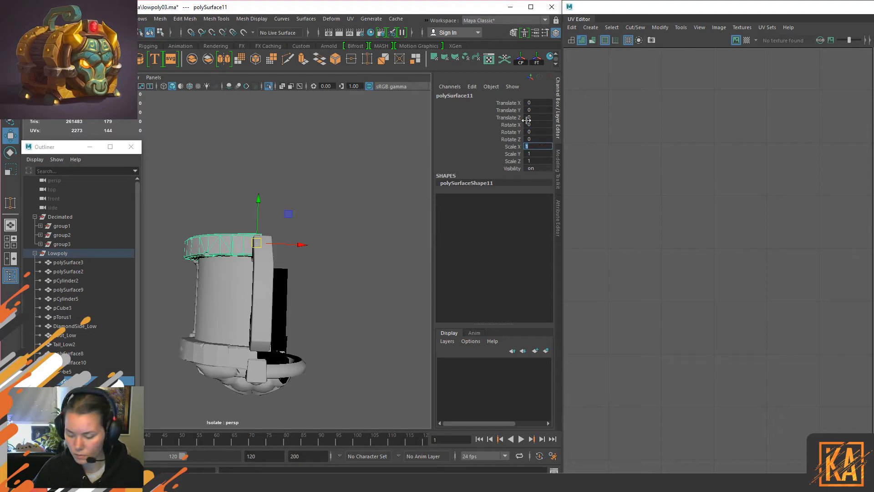
Step: Mirror the trim copy with Scale X -1 and move it about 1.65 units along Y to the bull head end
text(-1)
key(Return)
alt+drag(233, 179, 263, 283)
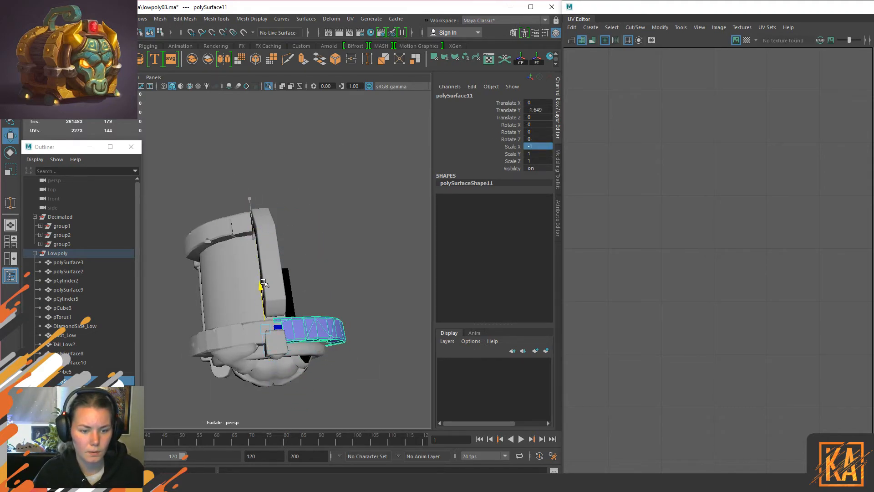
key(f)
alt+drag(212, 264, 241, 292)
alt+middle_drag(241, 292, 356, 313)
alt+drag(356, 313, 279, 285)
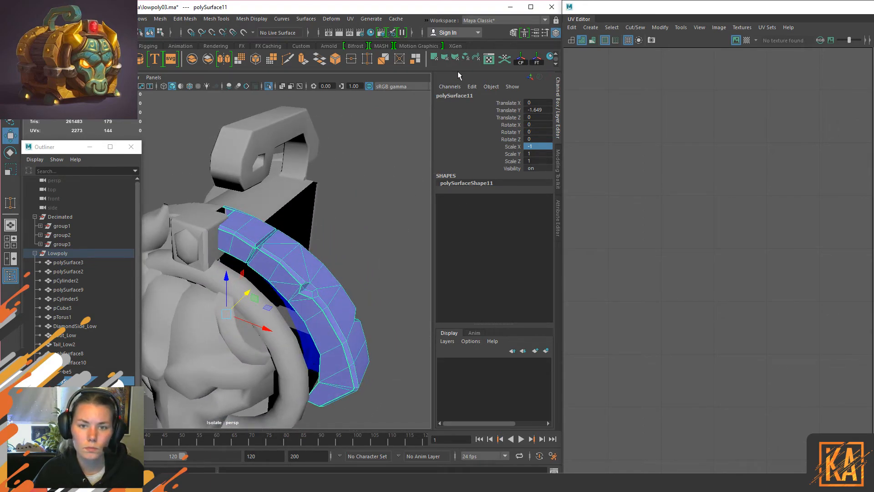
Step: Centre the trim copy's pivot, freeze its transformations, and mirror it front to back with Scale Y -1
click(520, 60)
alt+middle_drag(349, 272, 362, 246)
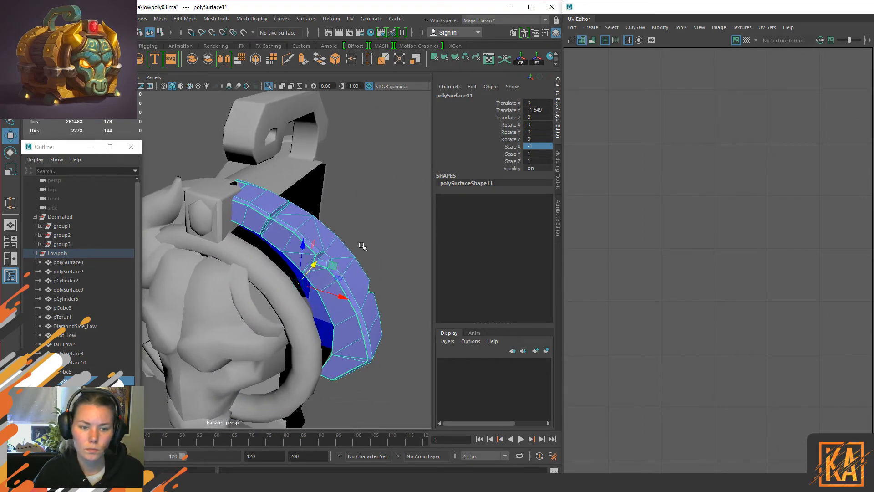
click(536, 57)
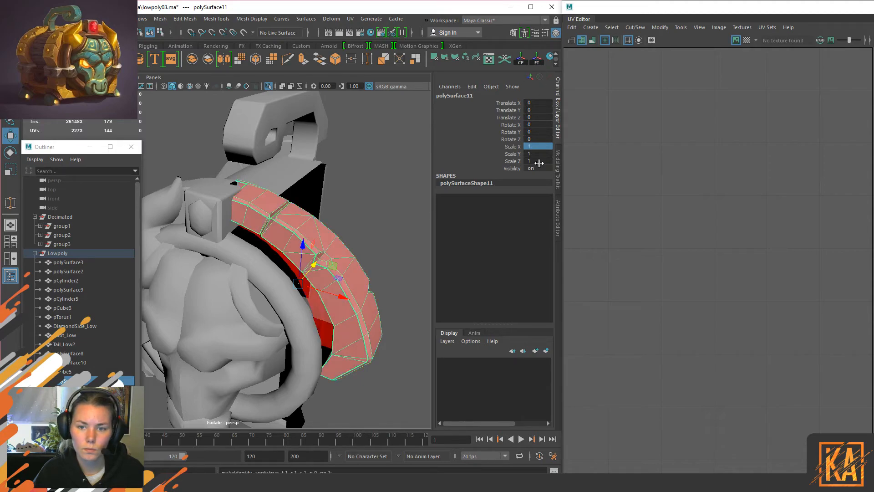
click(534, 160)
click(532, 153)
text(-1)
key(Return)
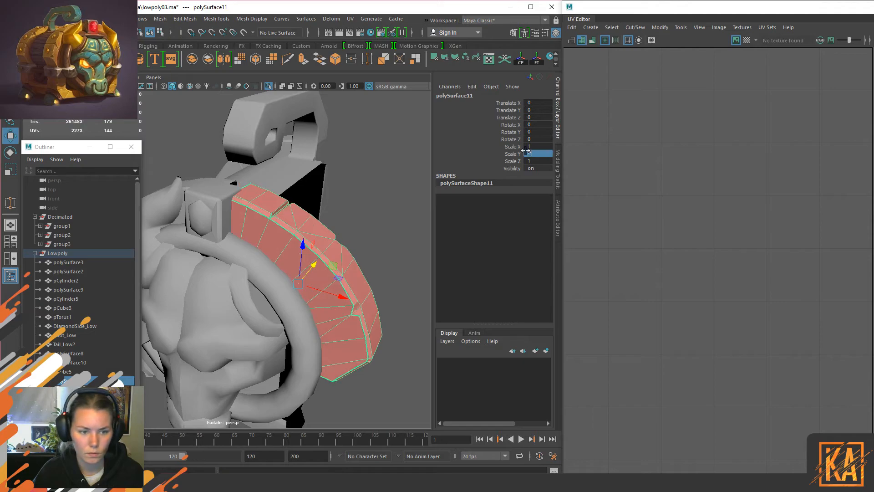
Step: Inspect the mirrored trim copy from the front and delete it
alt+drag(354, 269, 333, 297)
alt+middle_drag(357, 279, 253, 286)
alt+right_drag(253, 286, 245, 264)
mouse_move(245, 264)
alt+mouse_down()
mouse_move(272, 264)
mouse_move(252, 261)
alt+mouse_up()
alt+middle_drag(237, 269, 308, 273)
alt+drag(308, 273, 330, 279)
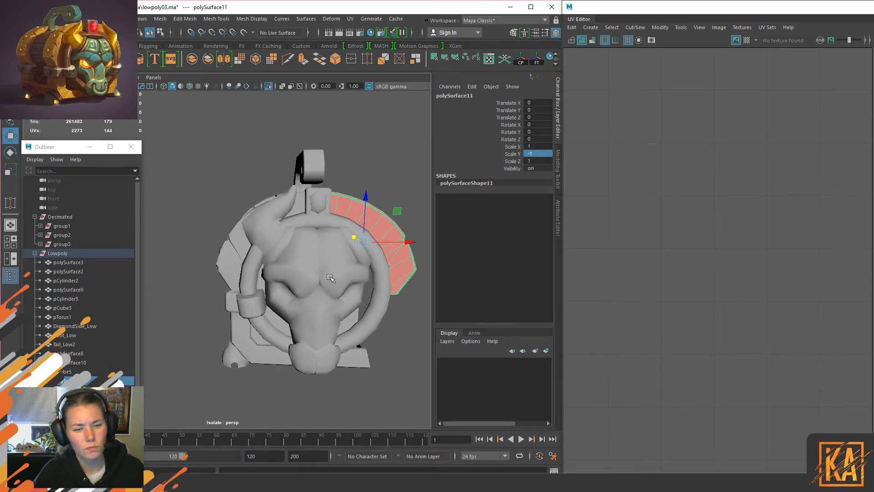
key(Delete)
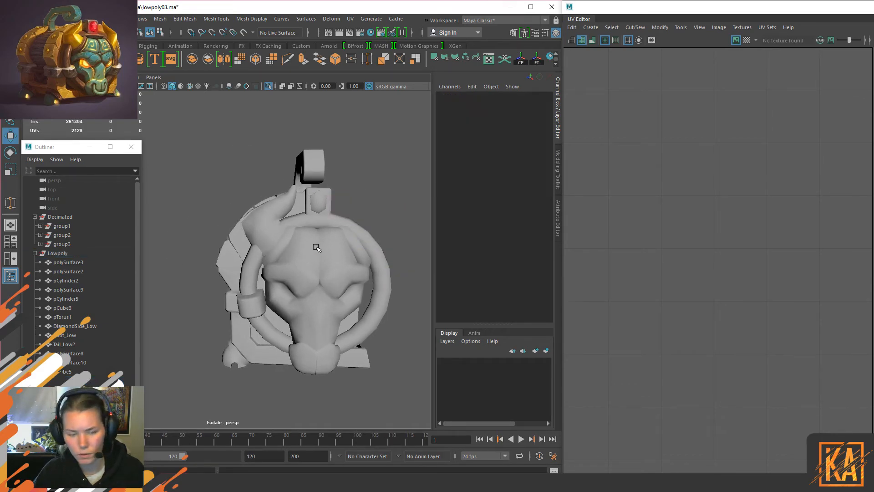
Step: Duplicate the rear lid trim, mirroring the copy with Scale X -1, and centre the copy's pivot
alt+drag(369, 241, 295, 240)
click(259, 211)
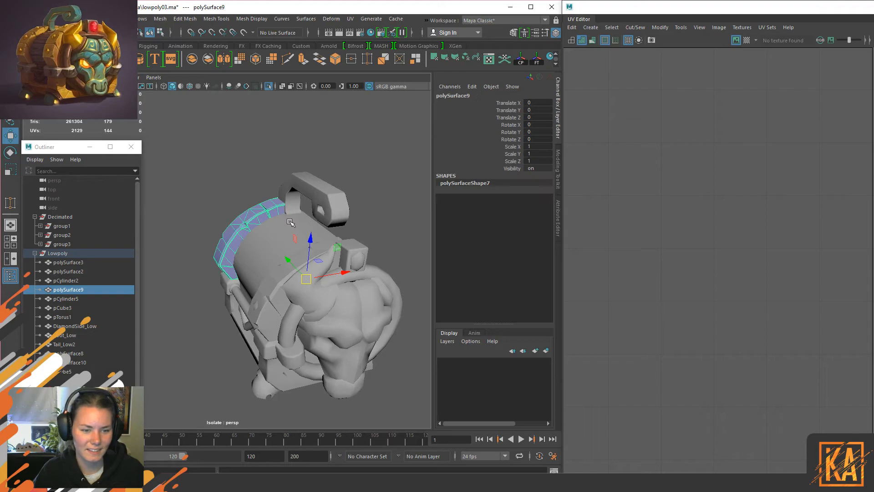
alt+middle_drag(342, 186, 355, 204)
alt+drag(354, 205, 176, 225)
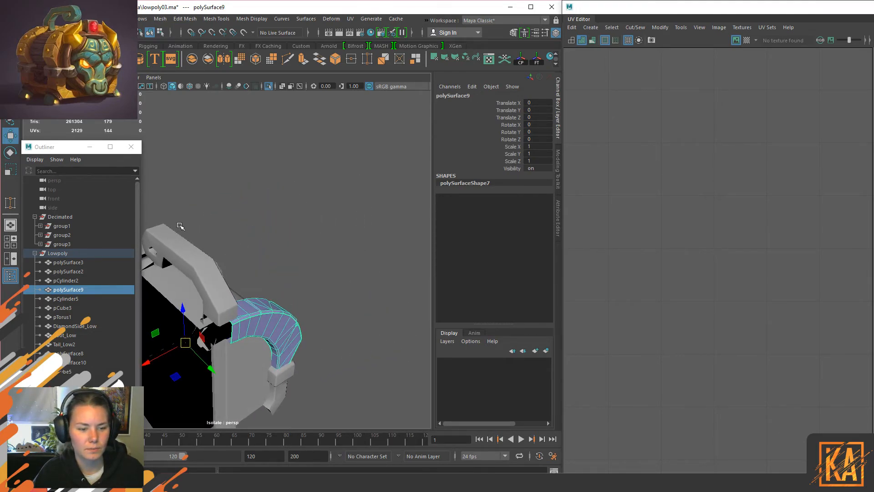
key(ctrl+d)
click(537, 147)
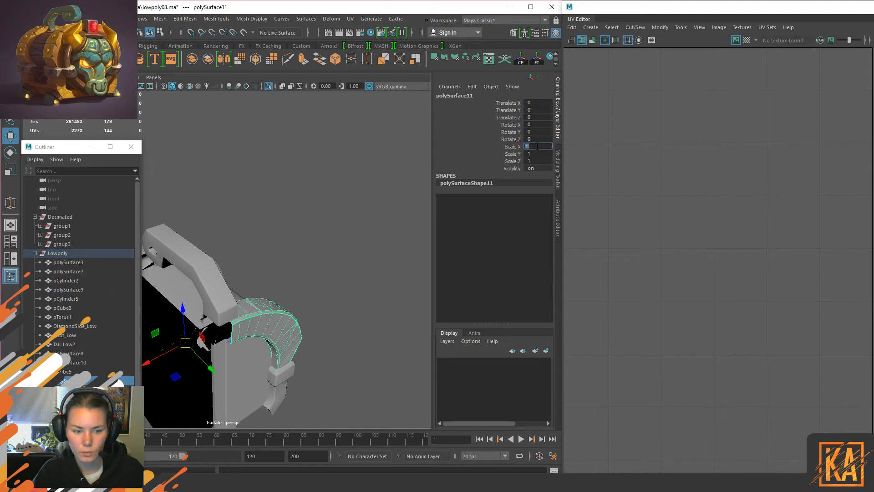
text(-1)
key(Return)
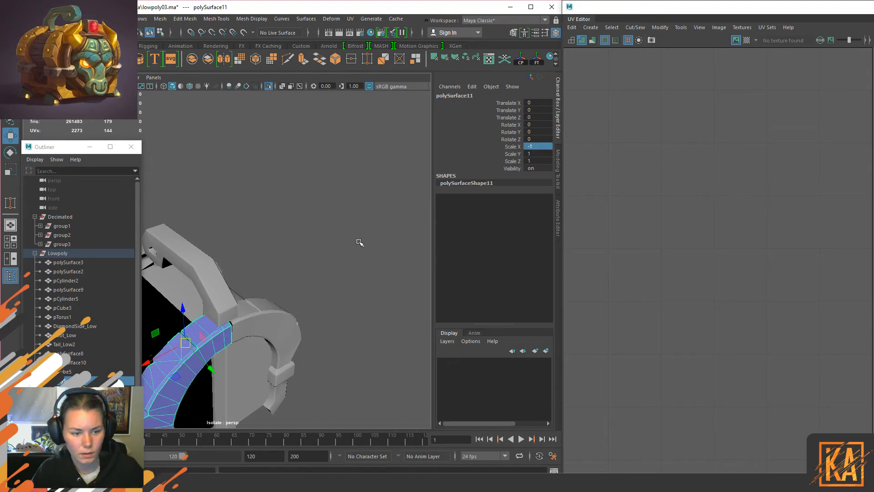
alt+middle_drag(332, 297, 388, 177)
click(521, 59)
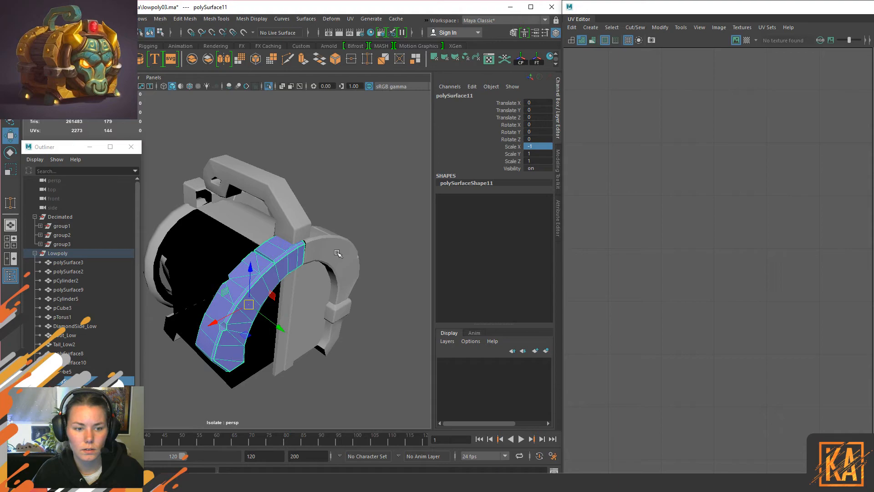
Step: Try mirroring the trim copy front to back with Scale Y -1, and undo the change
alt+drag(334, 253, 351, 256)
click(537, 154)
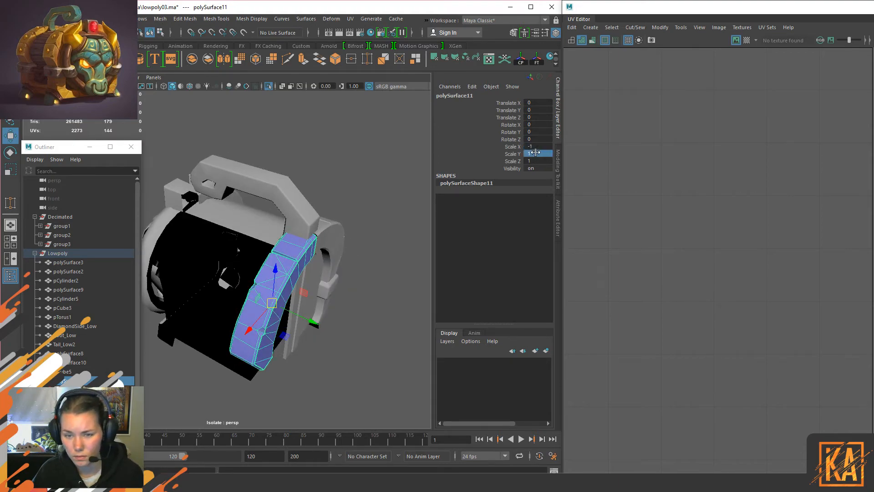
text(-1)
key(Return)
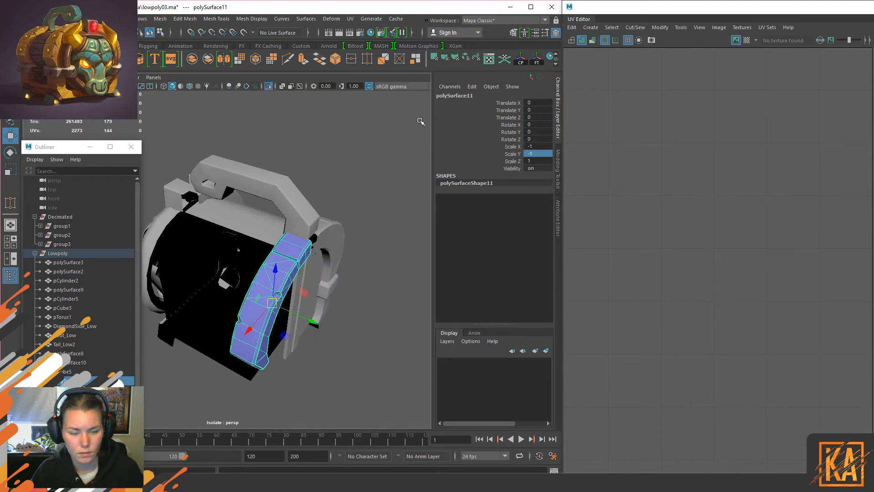
alt+drag(204, 269, 167, 271)
key(ctrl+z)
Step: Examine the mirrored trim copy against the original trim where they meet at the lid's centre, toggling isolation as needed
click(365, 203)
click(228, 261)
alt+drag(228, 262, 318, 278)
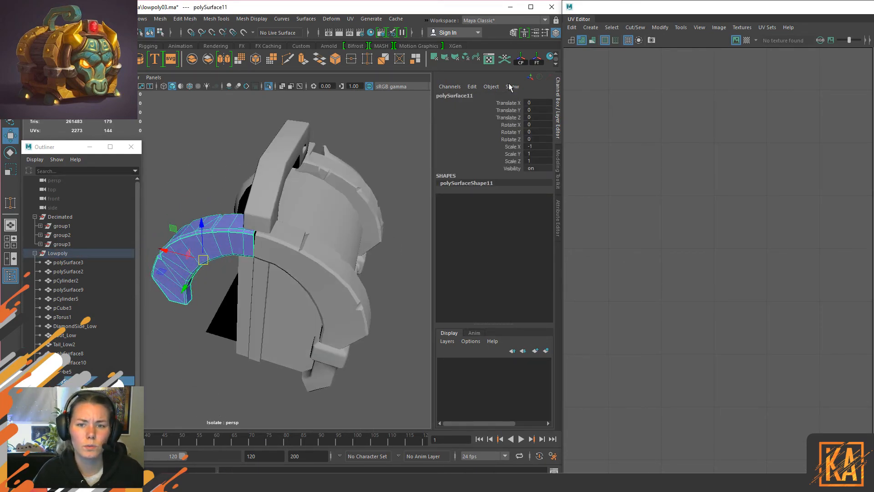
alt+drag(292, 250, 207, 239)
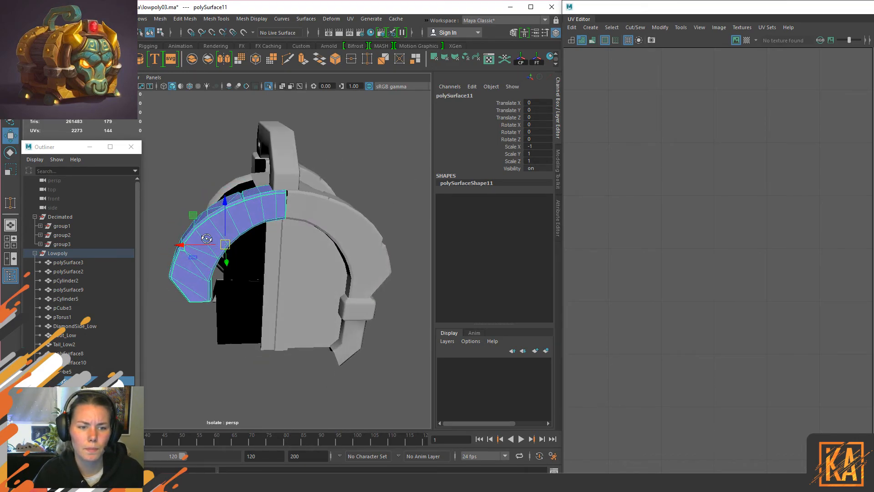
alt+right_drag(207, 239, 314, 217)
alt+drag(314, 217, 318, 143)
shift+click(332, 191)
key(ctrl+1)
key(ctrl+1)
right_drag(318, 143, 282, 145)
drag(296, 166, 315, 193)
right_drag(301, 125, 339, 112)
click(204, 202)
key(ctrl+1)
Step: Isolate the decimated high-poly lid trim and examine its sculpted segments up close before restoring the full chest
alt+right_drag(268, 172, 191, 214)
alt+drag(192, 214, 128, 252)
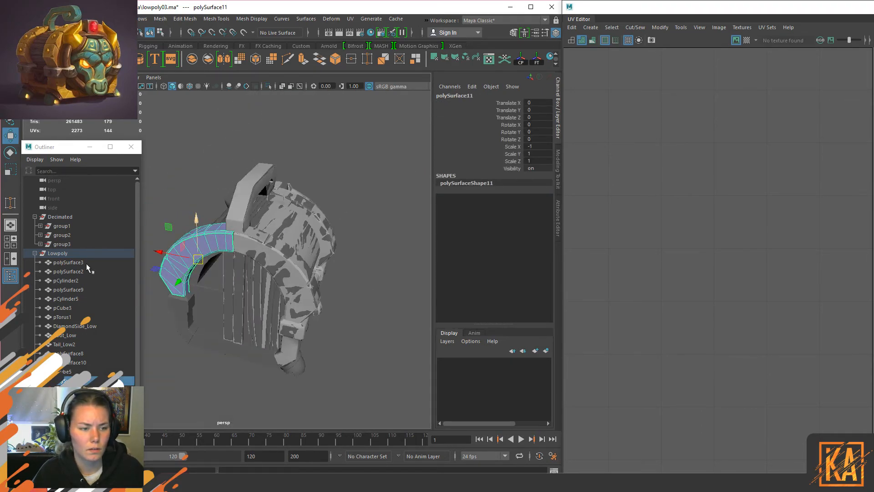
click(75, 217)
key(ctrl+1)
click(374, 284)
alt+drag(374, 285, 308, 294)
key(ctrl+1)
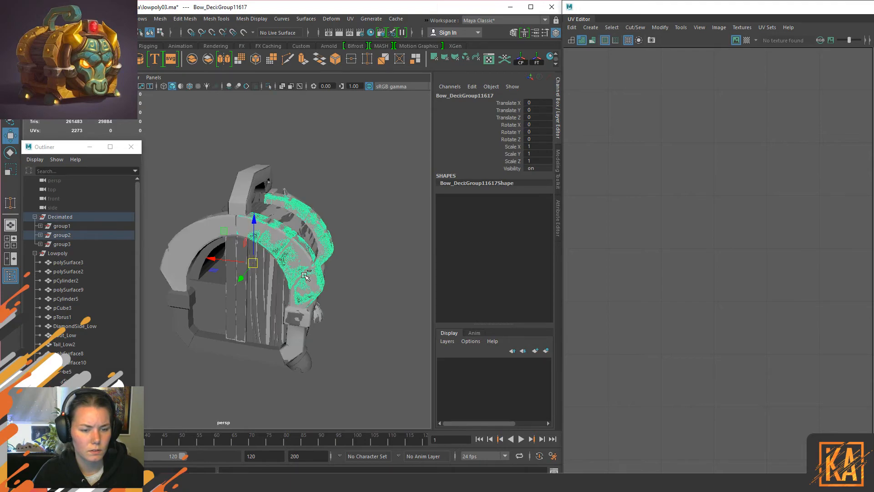
key(ctrl+1)
click(350, 344)
alt+drag(320, 340, 363, 146)
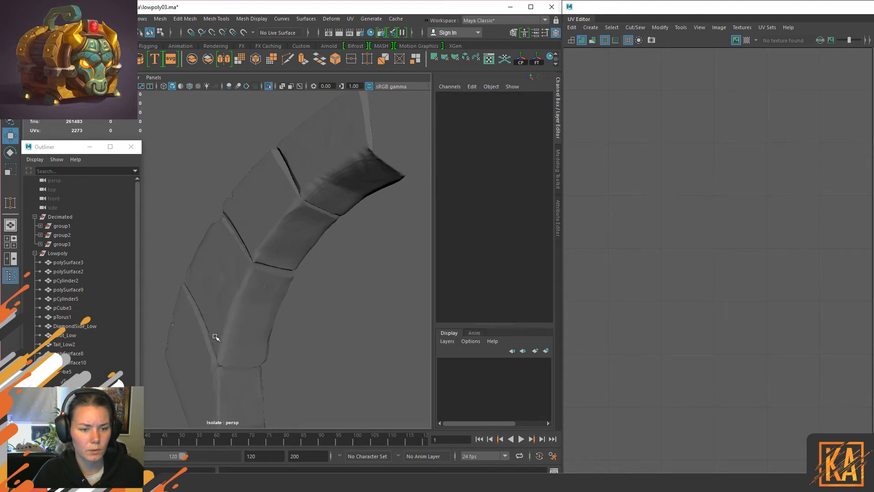
alt+drag(203, 359, 298, 306)
key(ctrl+1)
Step: Inspect the low-poly rear lid trim against the overlapping high-poly trim from the side and rear
scroll(236, 223, down, 5)
scroll(236, 224, down, 3)
alt+drag(236, 224, 314, 251)
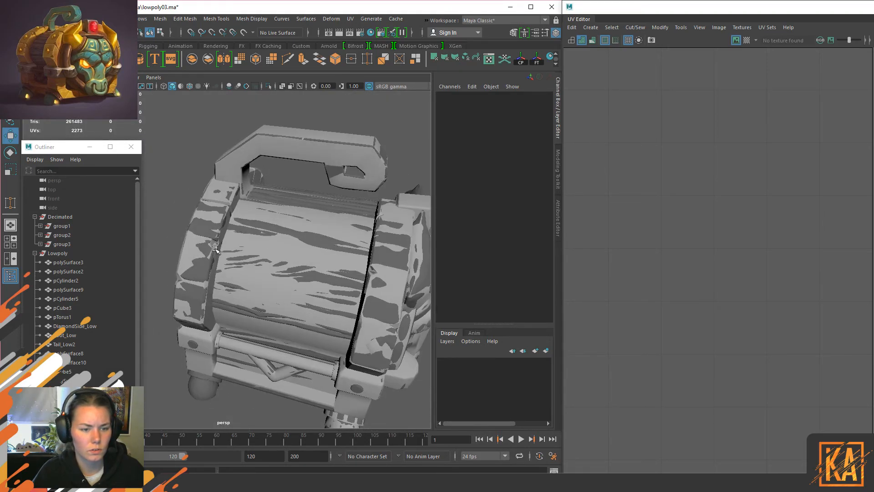
click(189, 241)
alt+drag(190, 242, 308, 224)
click(295, 224)
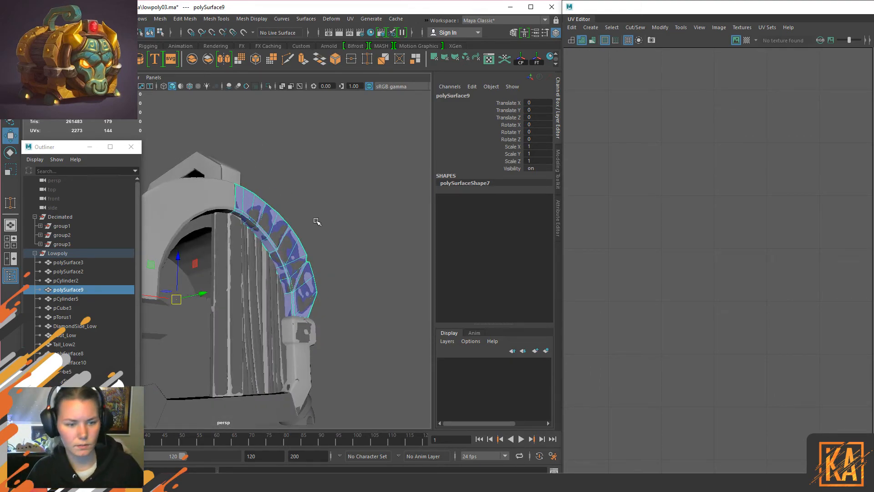
mouse_move(333, 213)
alt+mouse_down()
mouse_move(324, 255)
mouse_move(344, 216)
alt+mouse_up()
Step: Select the whole Lowpoly group and review its complete UV layout around the UV tile
click(58, 253)
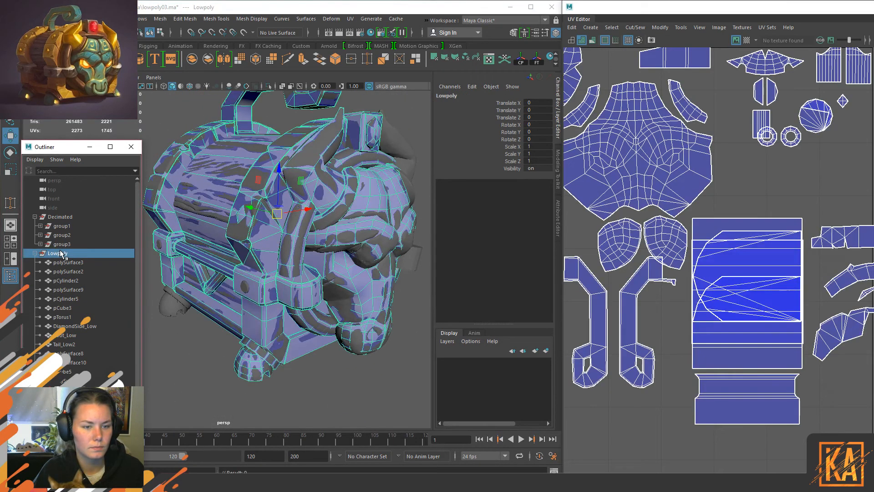
key(f)
scroll(781, 258, down, 10)
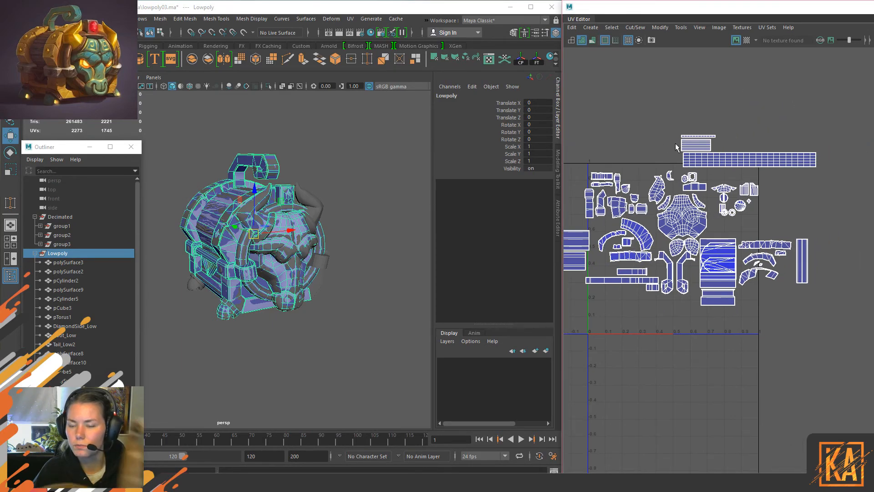
alt+middle_drag(718, 205, 745, 216)
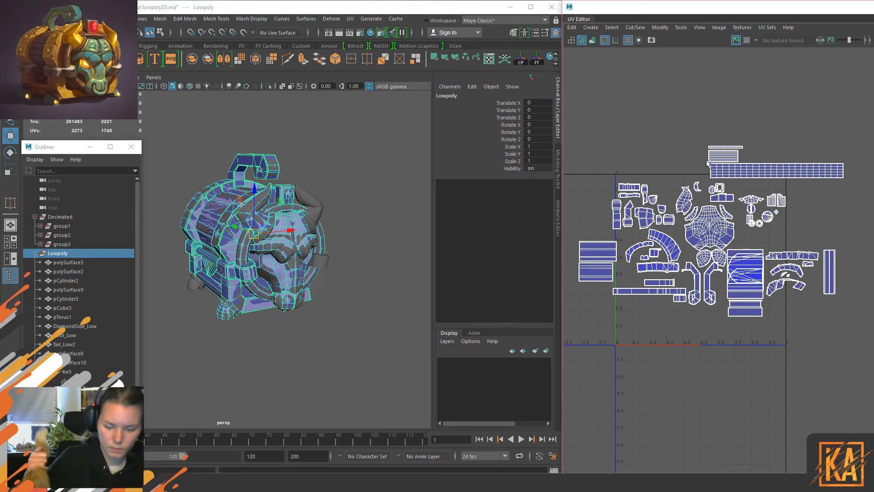